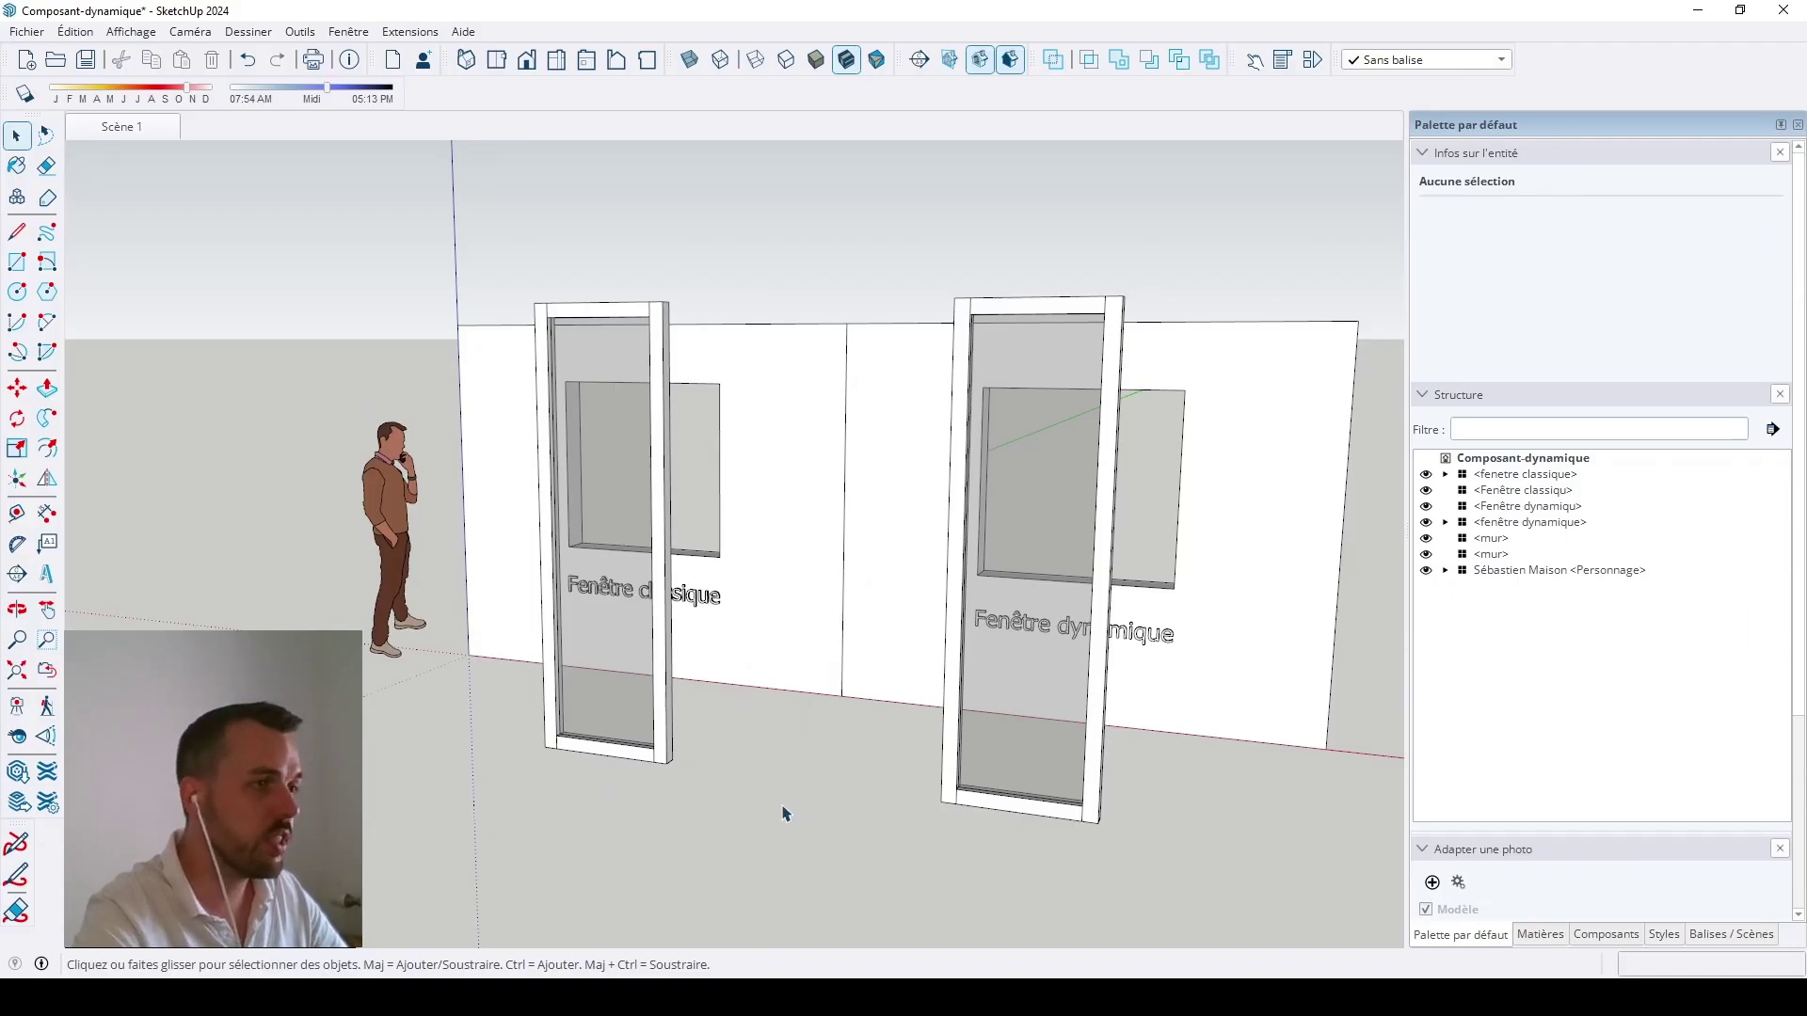
middle_click_drag(782, 810, 850, 863)
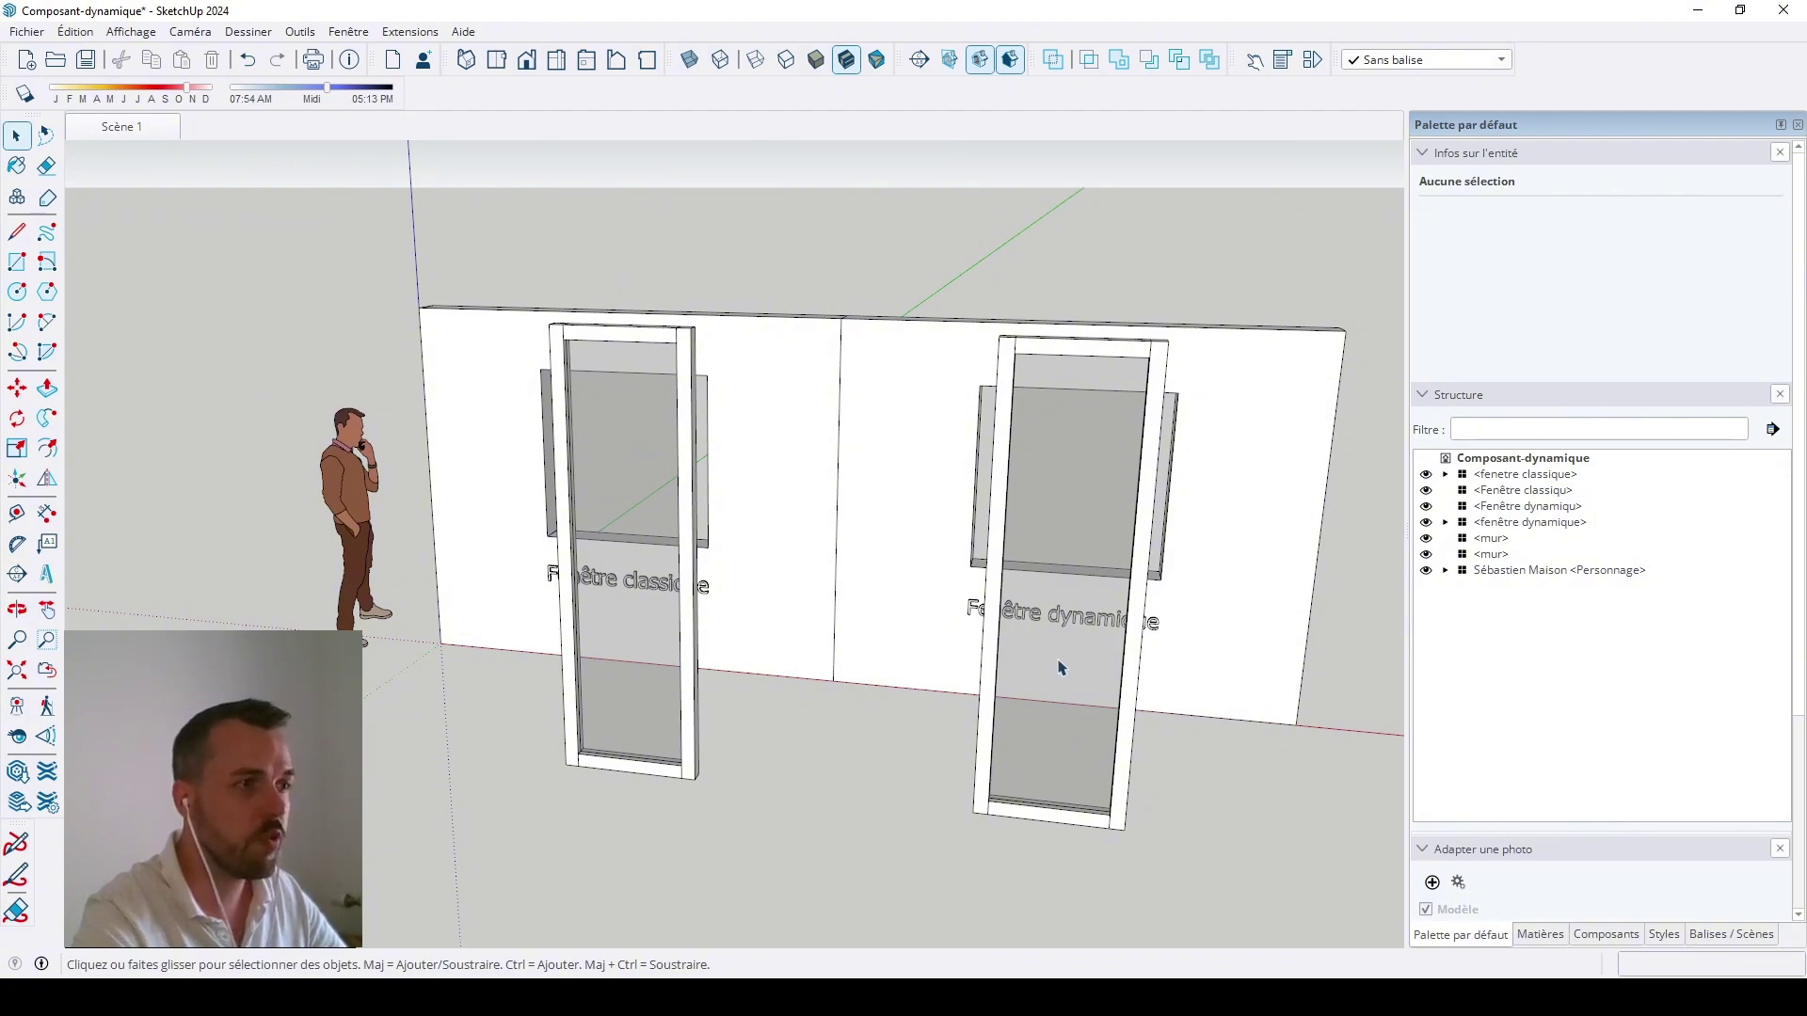
left_click(1128, 737)
middle_click_drag(1235, 792, 1235, 792)
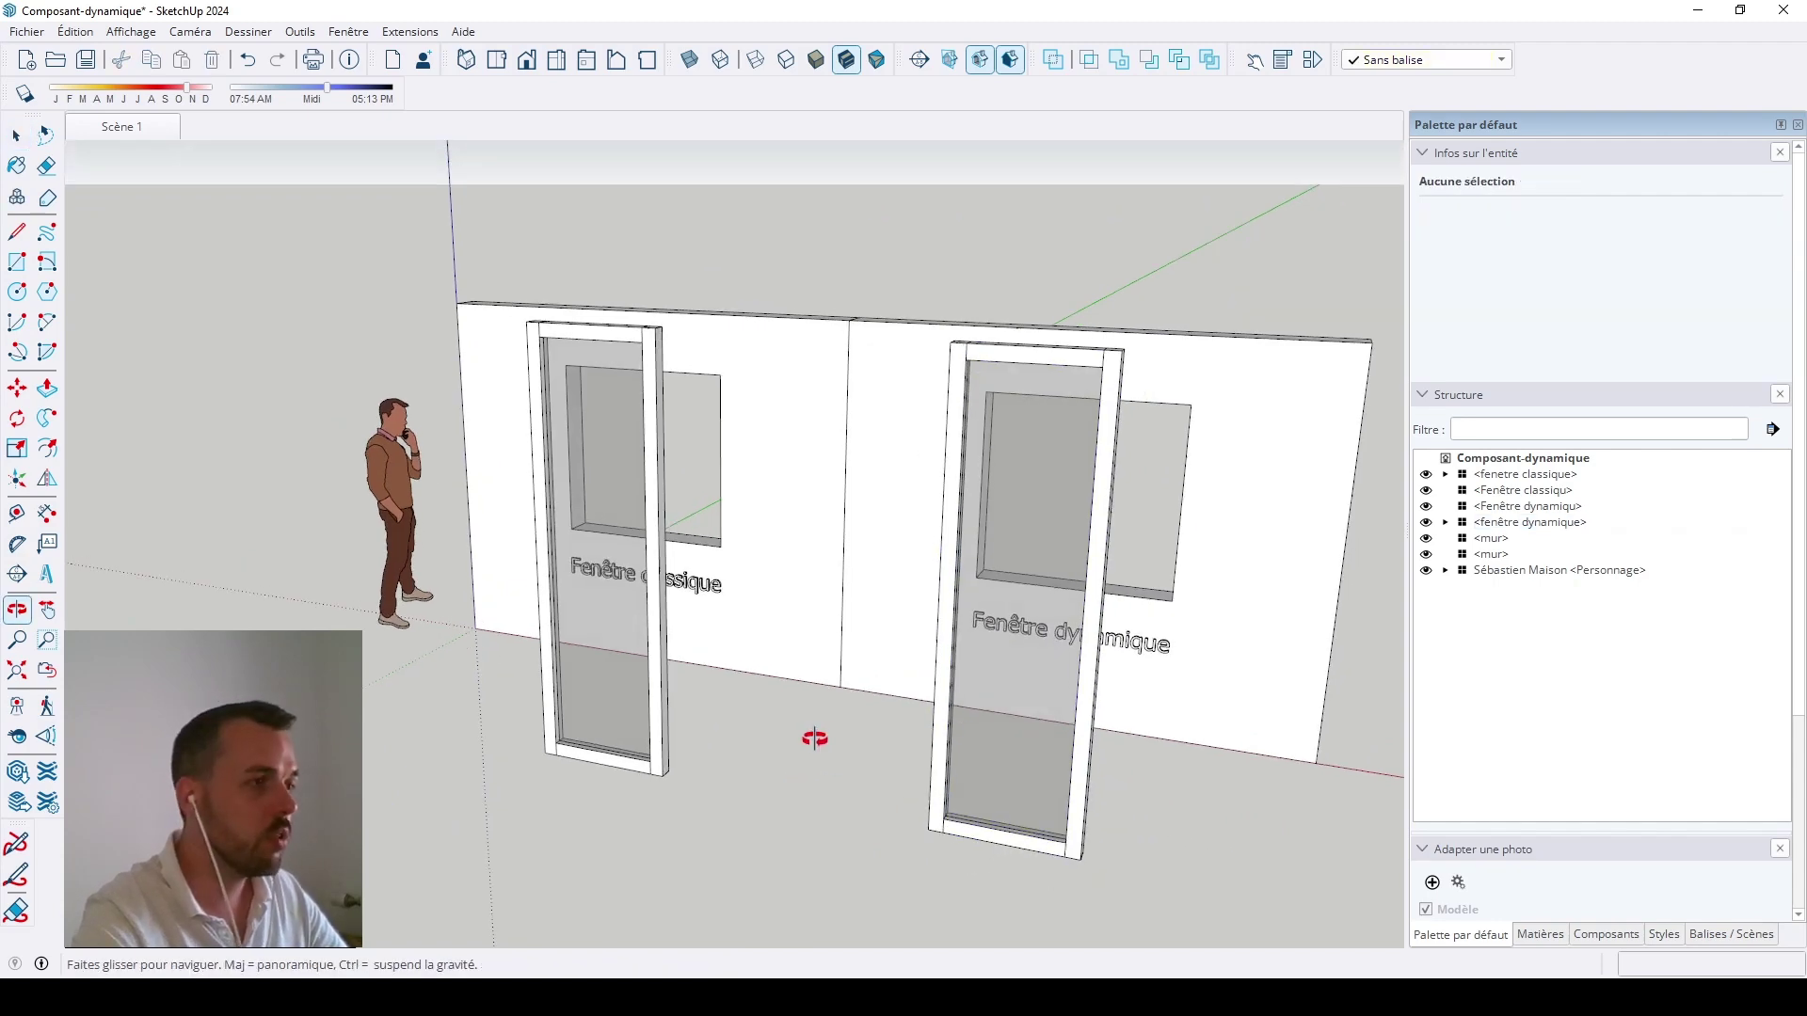
middle_click_drag(815, 739, 657, 652)
middle_click_drag(914, 704, 863, 796)
middle_click_drag(687, 812, 629, 900)
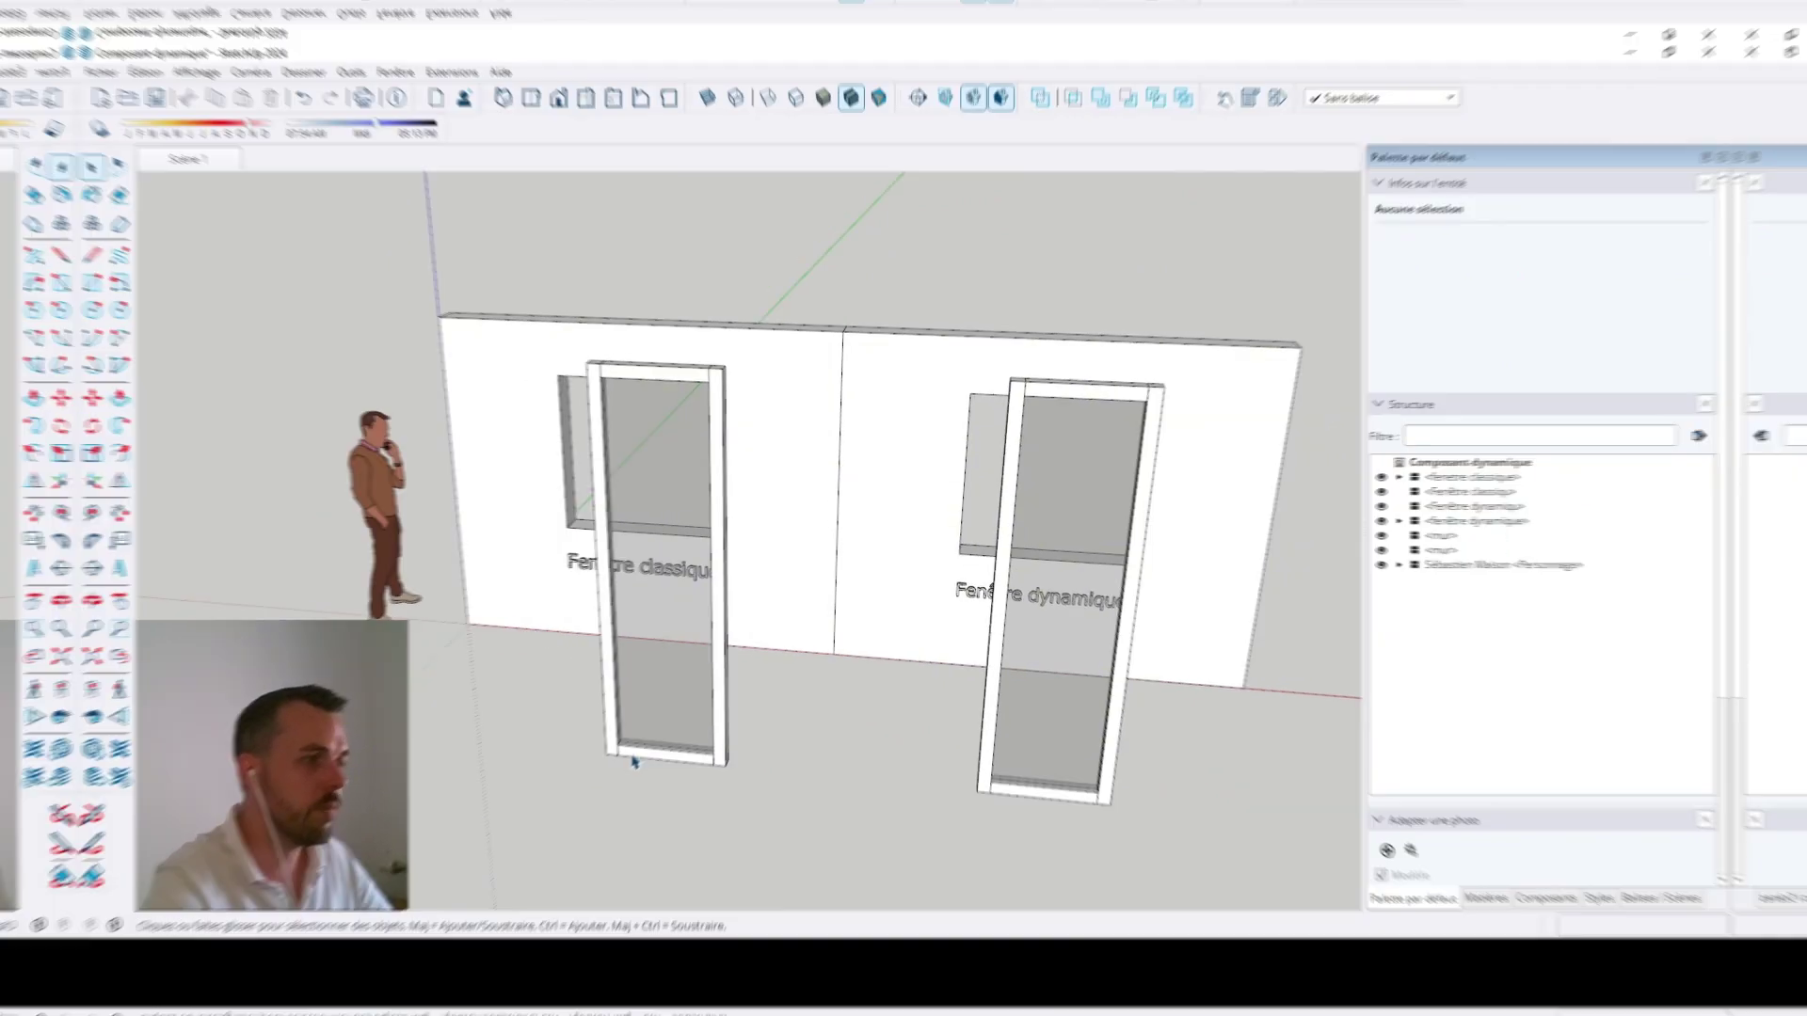
Step: Move the classic window by its lower front corner to the matching lower corner of the wall opening above "Fenêtre classique"
left_click(607, 784)
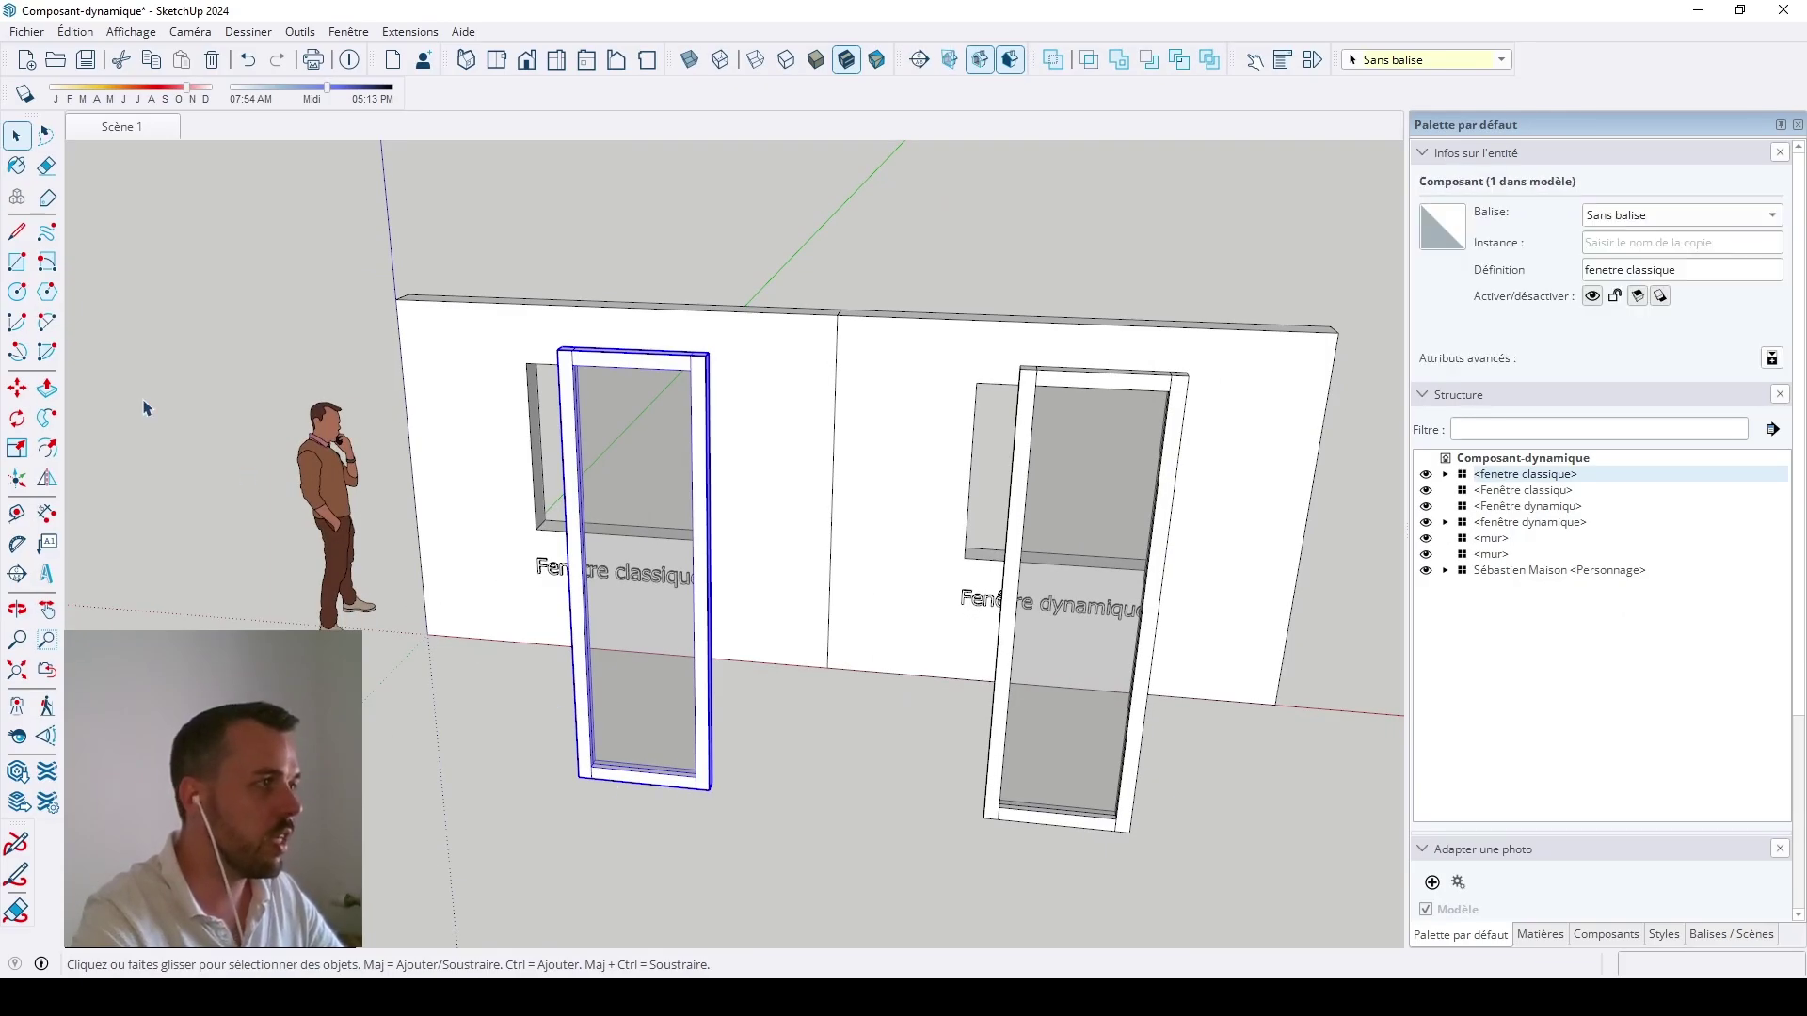
left_click(17, 387)
scroll(548, 753, "up", 3)
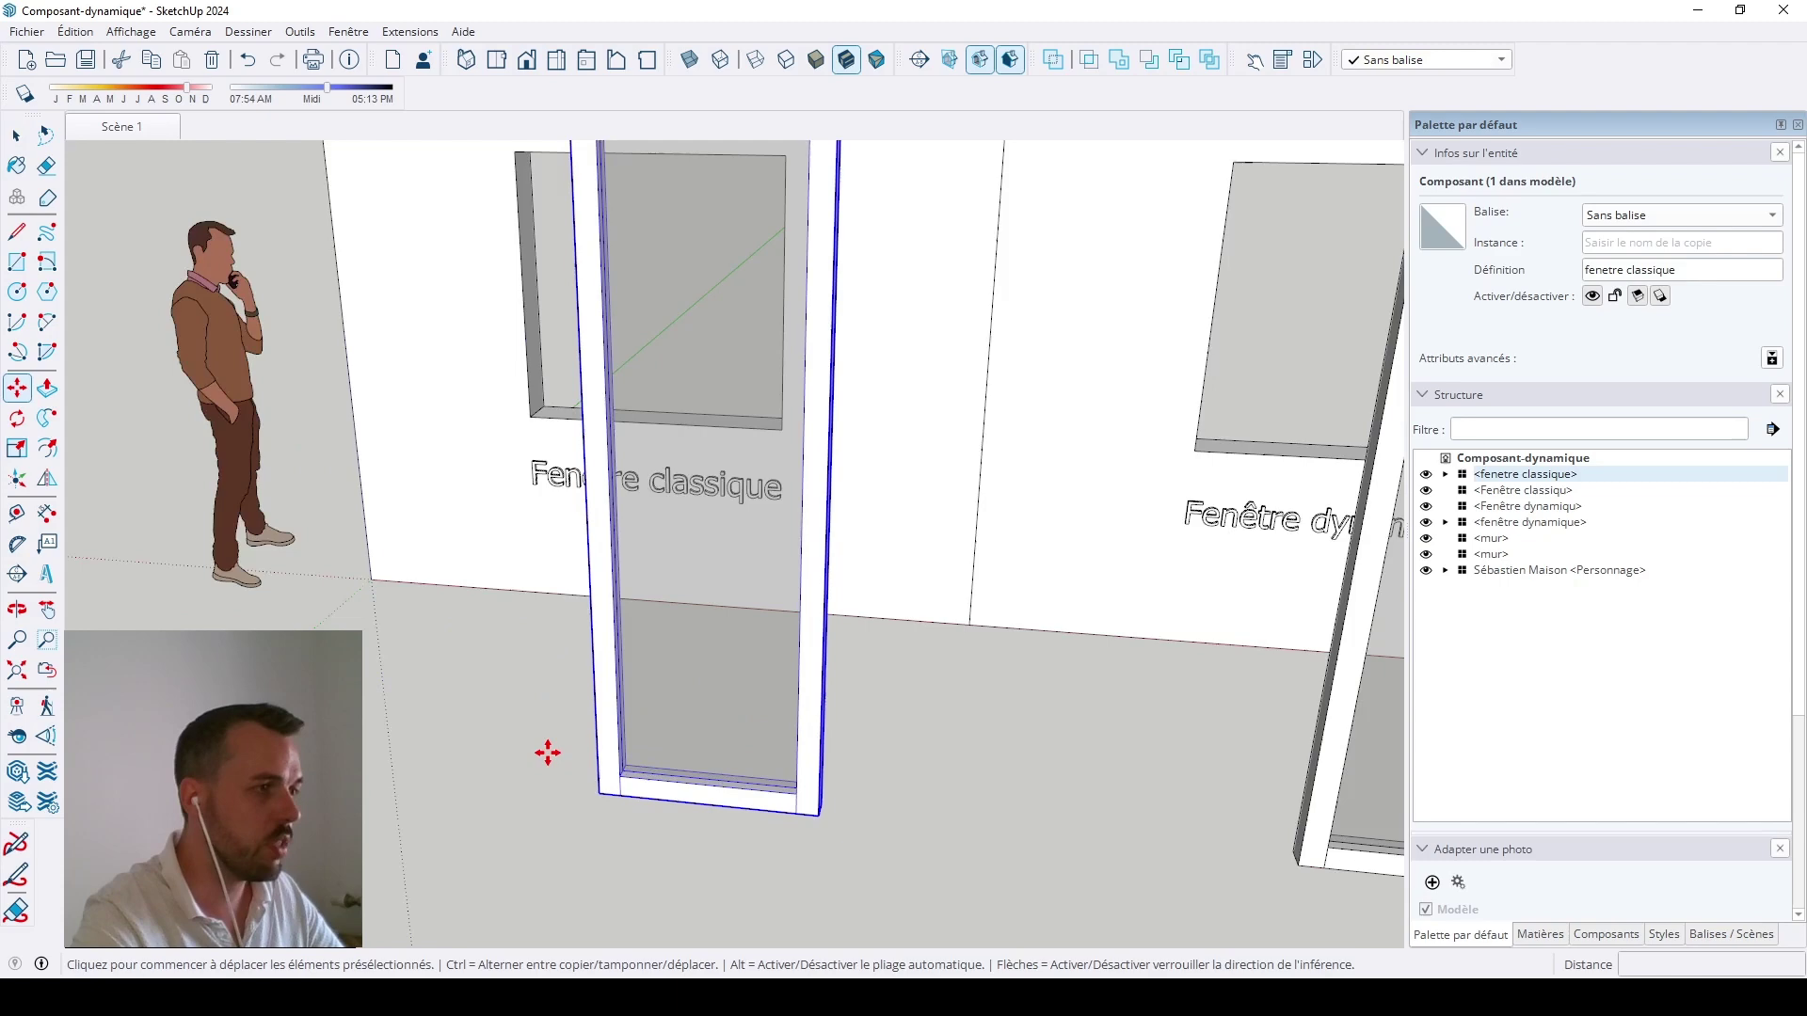
left_click(598, 788)
scroll(609, 548, "down", 3)
scroll(597, 472, "up", 5)
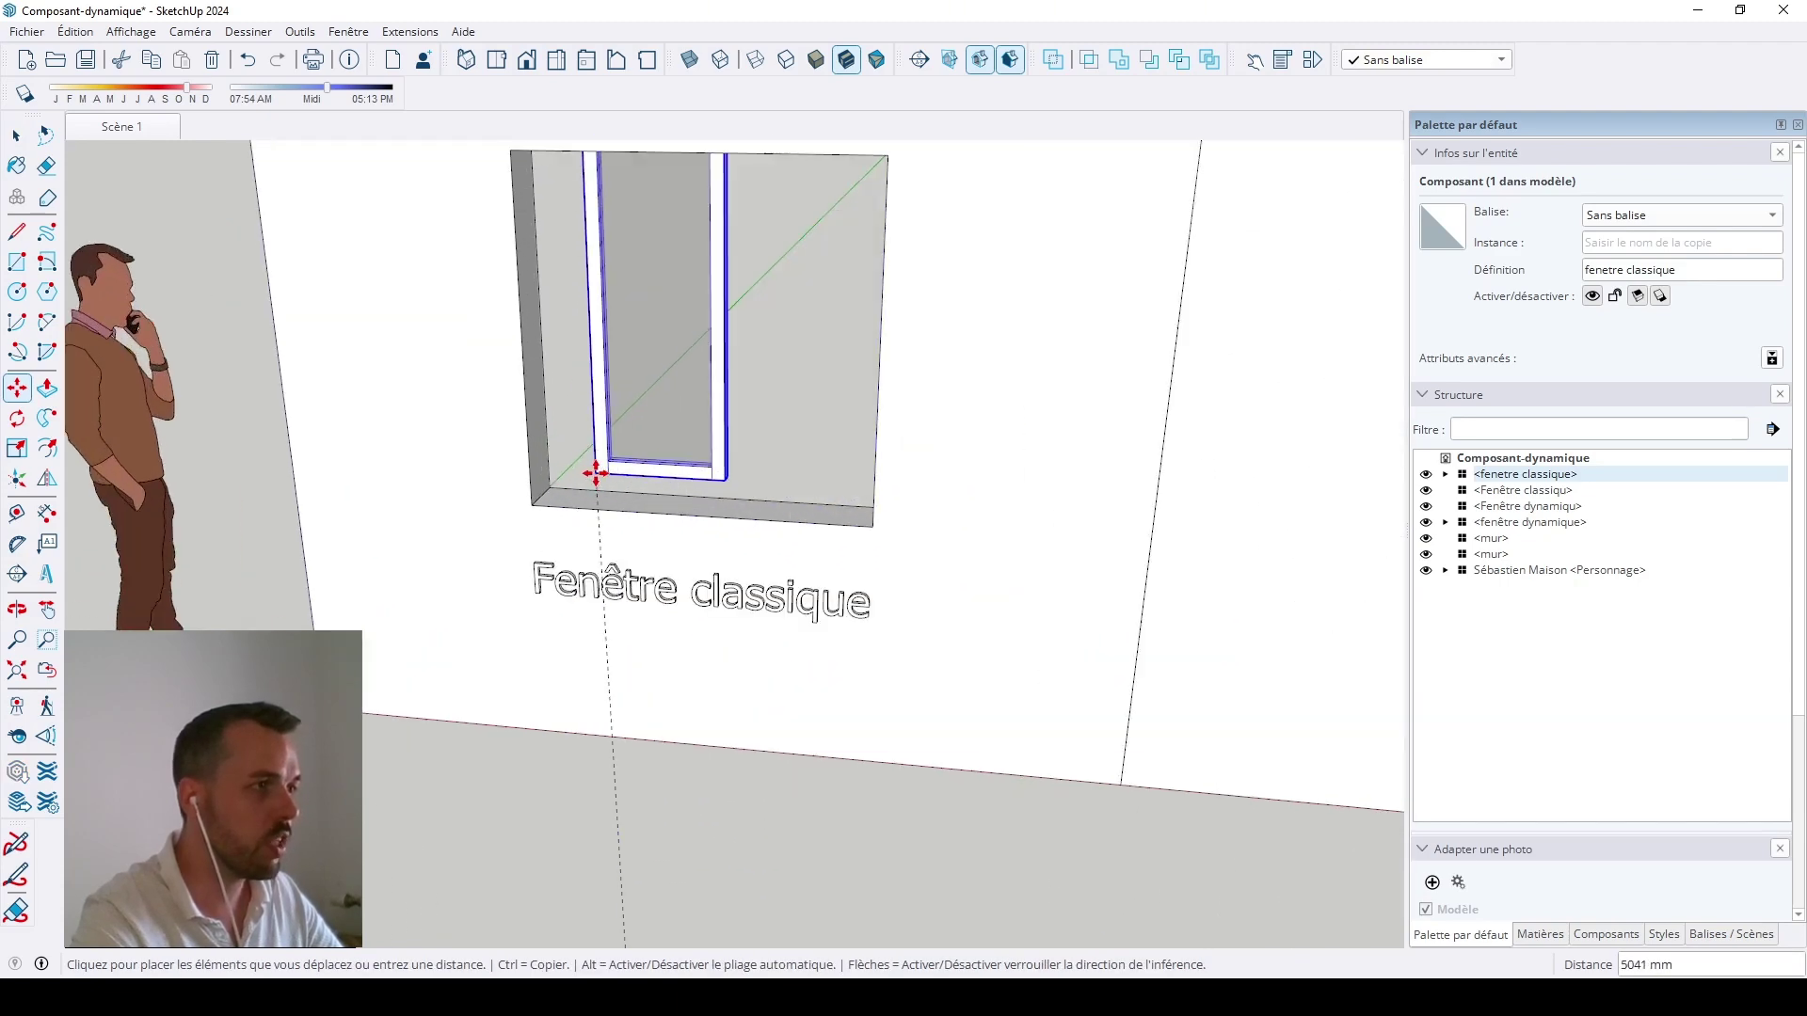
left_click(537, 505)
scroll(644, 734, "down", 4)
Step: Scale the classic window along the blue axis by about 0.46 so its height matches the top of the wall opening
middle_click_drag(750, 303, 718, 516)
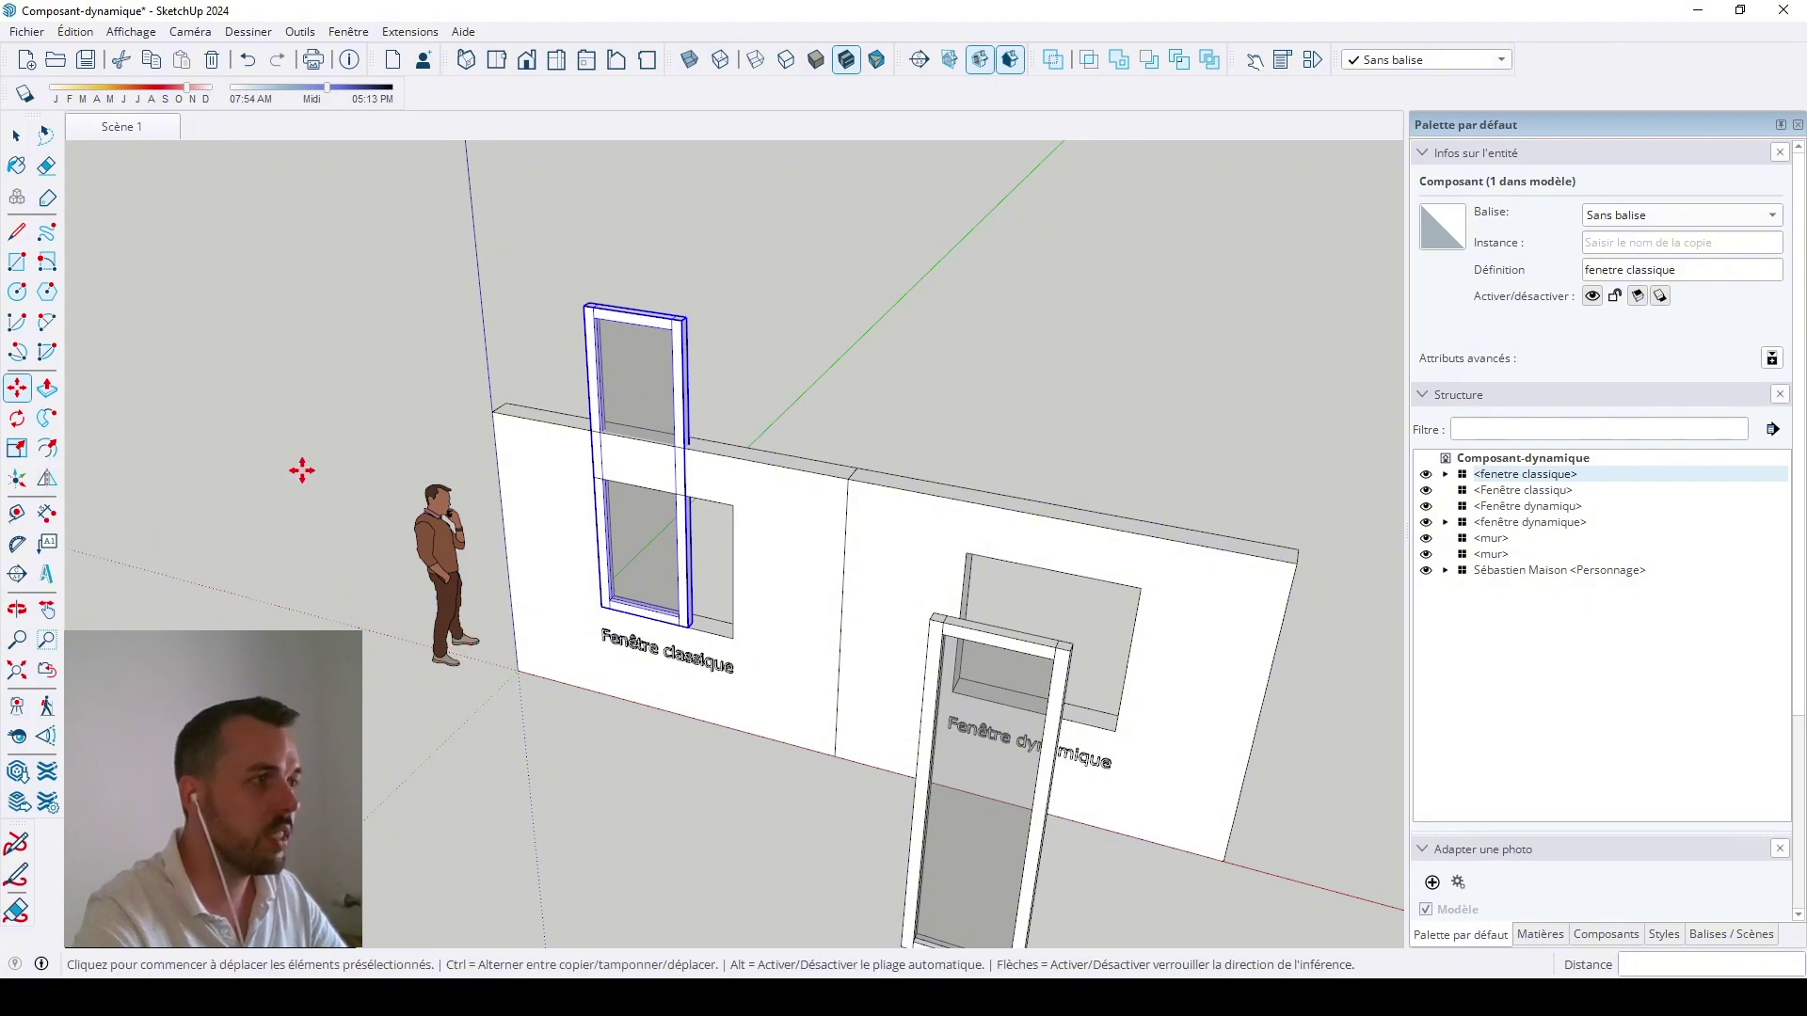
left_click(19, 451)
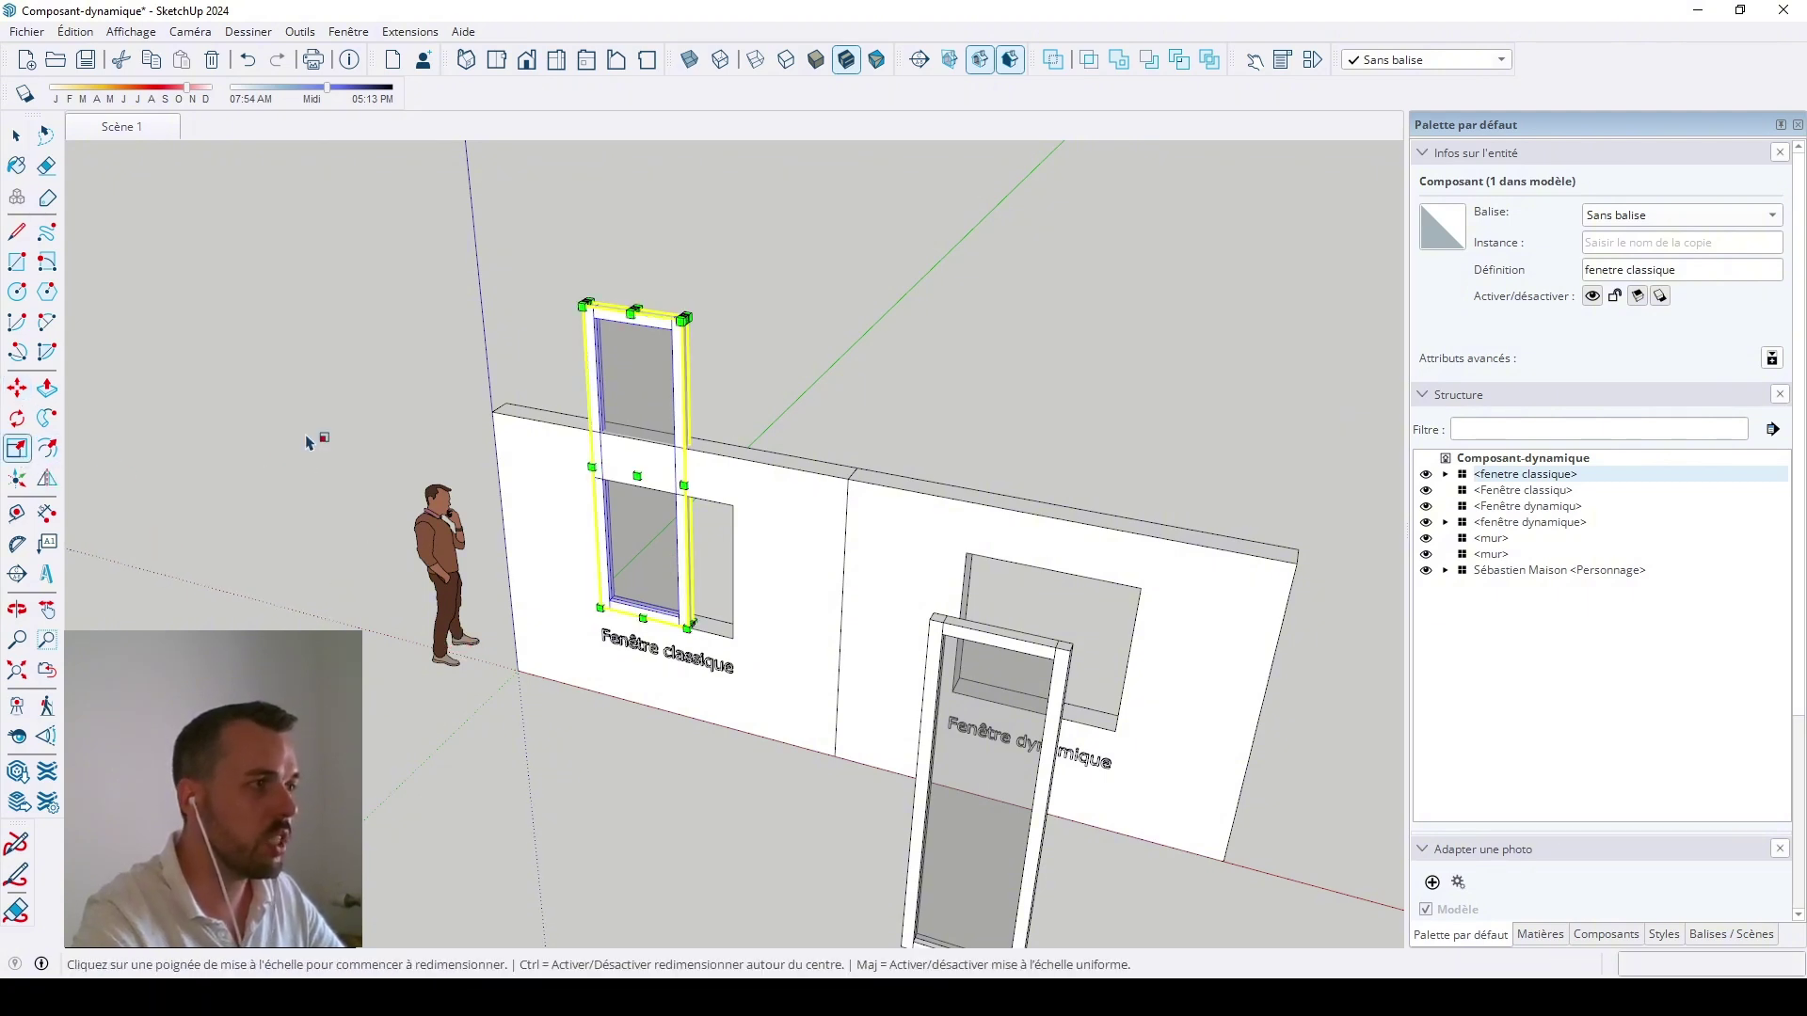
scroll(694, 292, "up", 5)
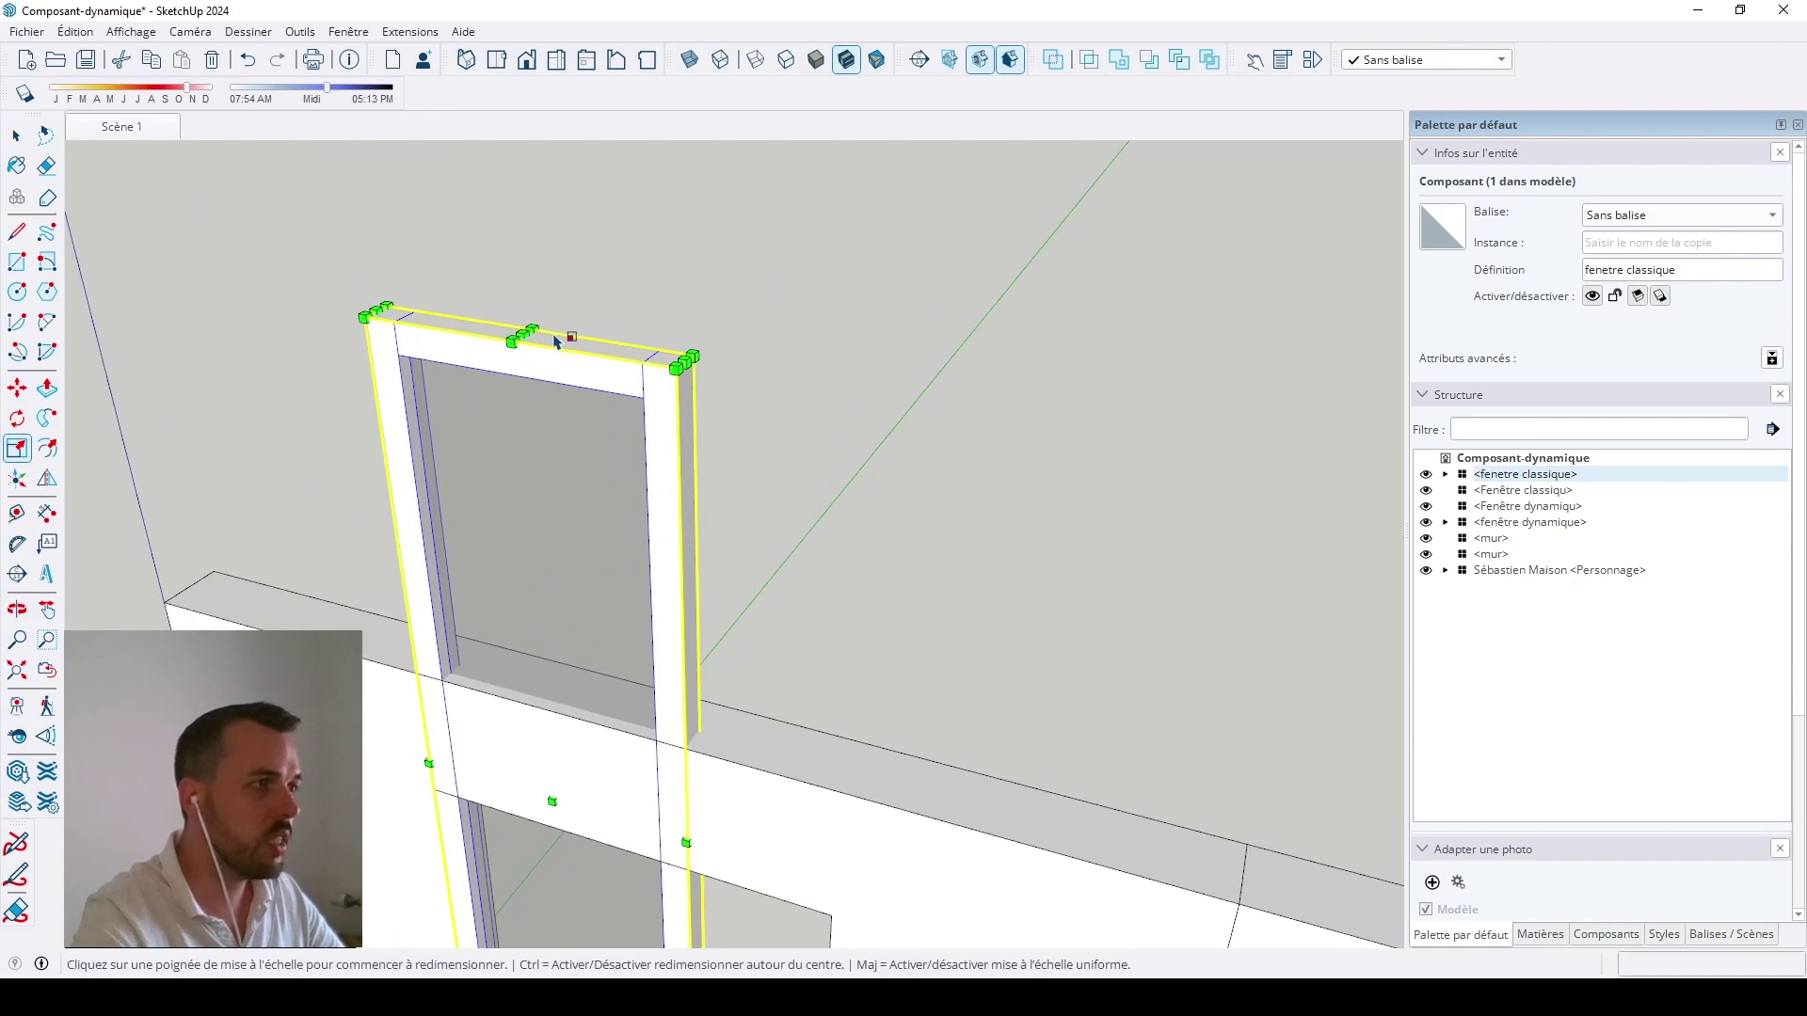
left_click(522, 336)
scroll(524, 415, "down", 5)
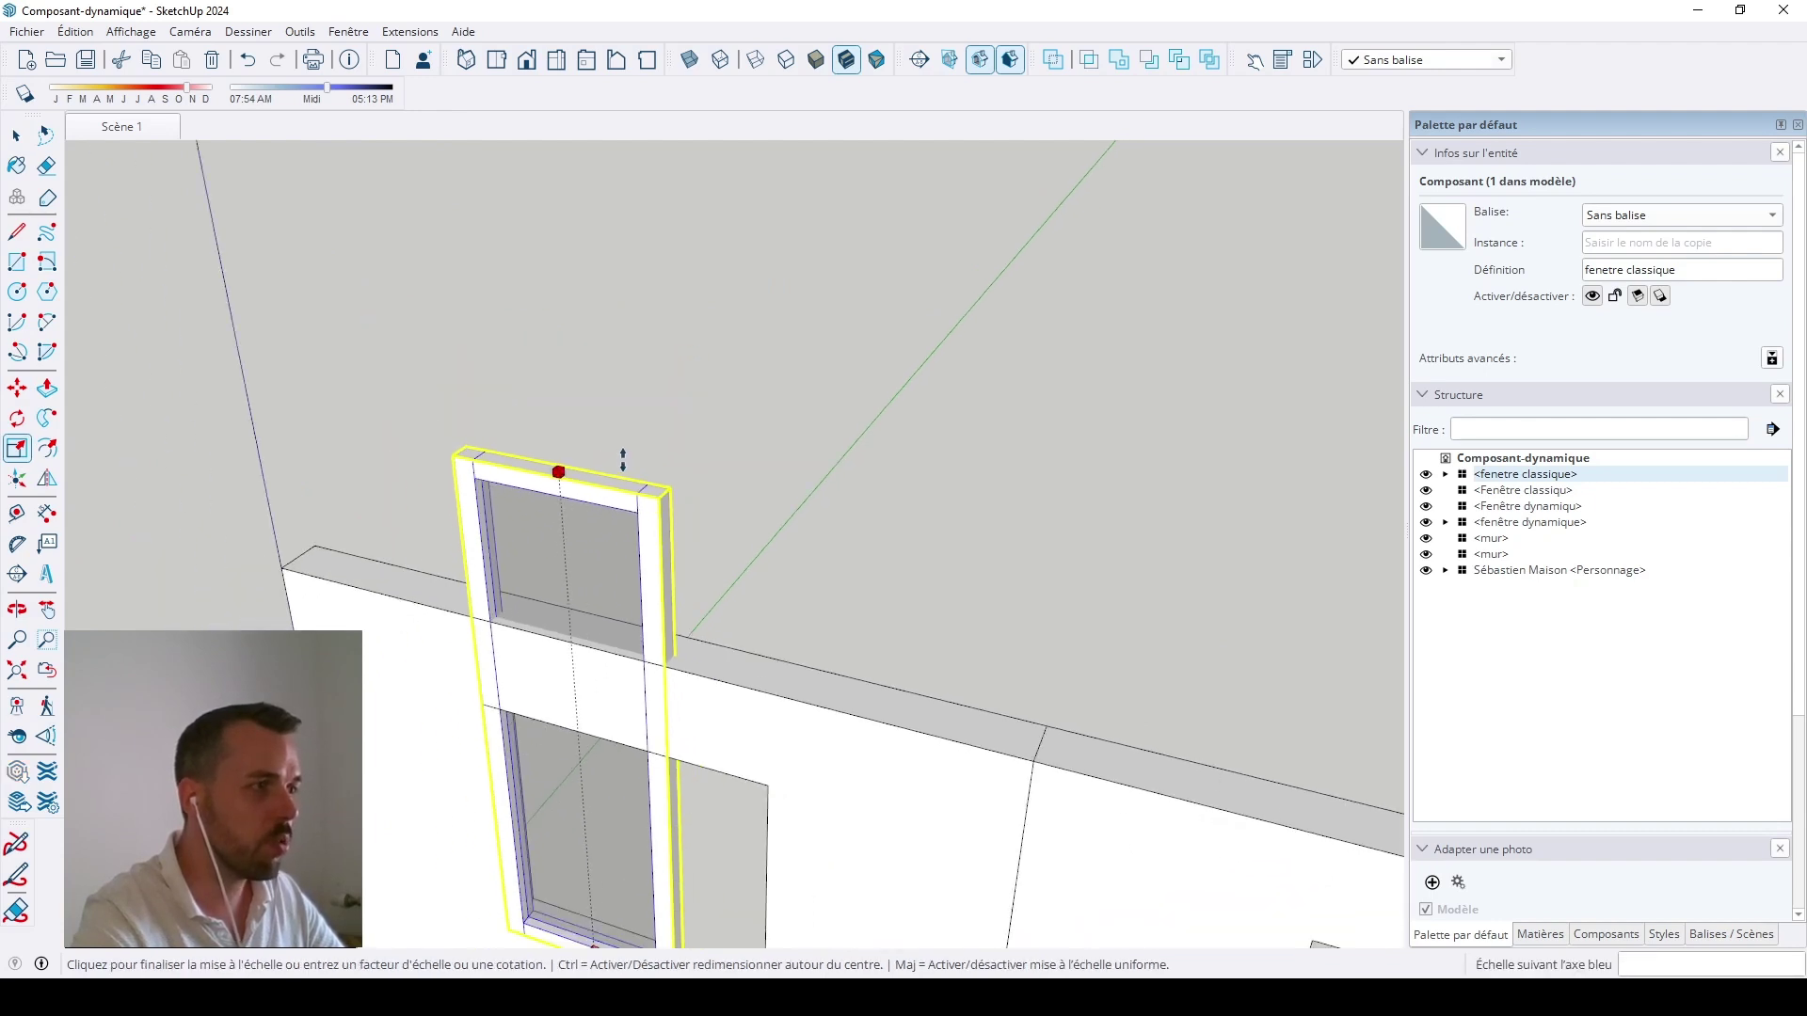
scroll(652, 649, "up", 3)
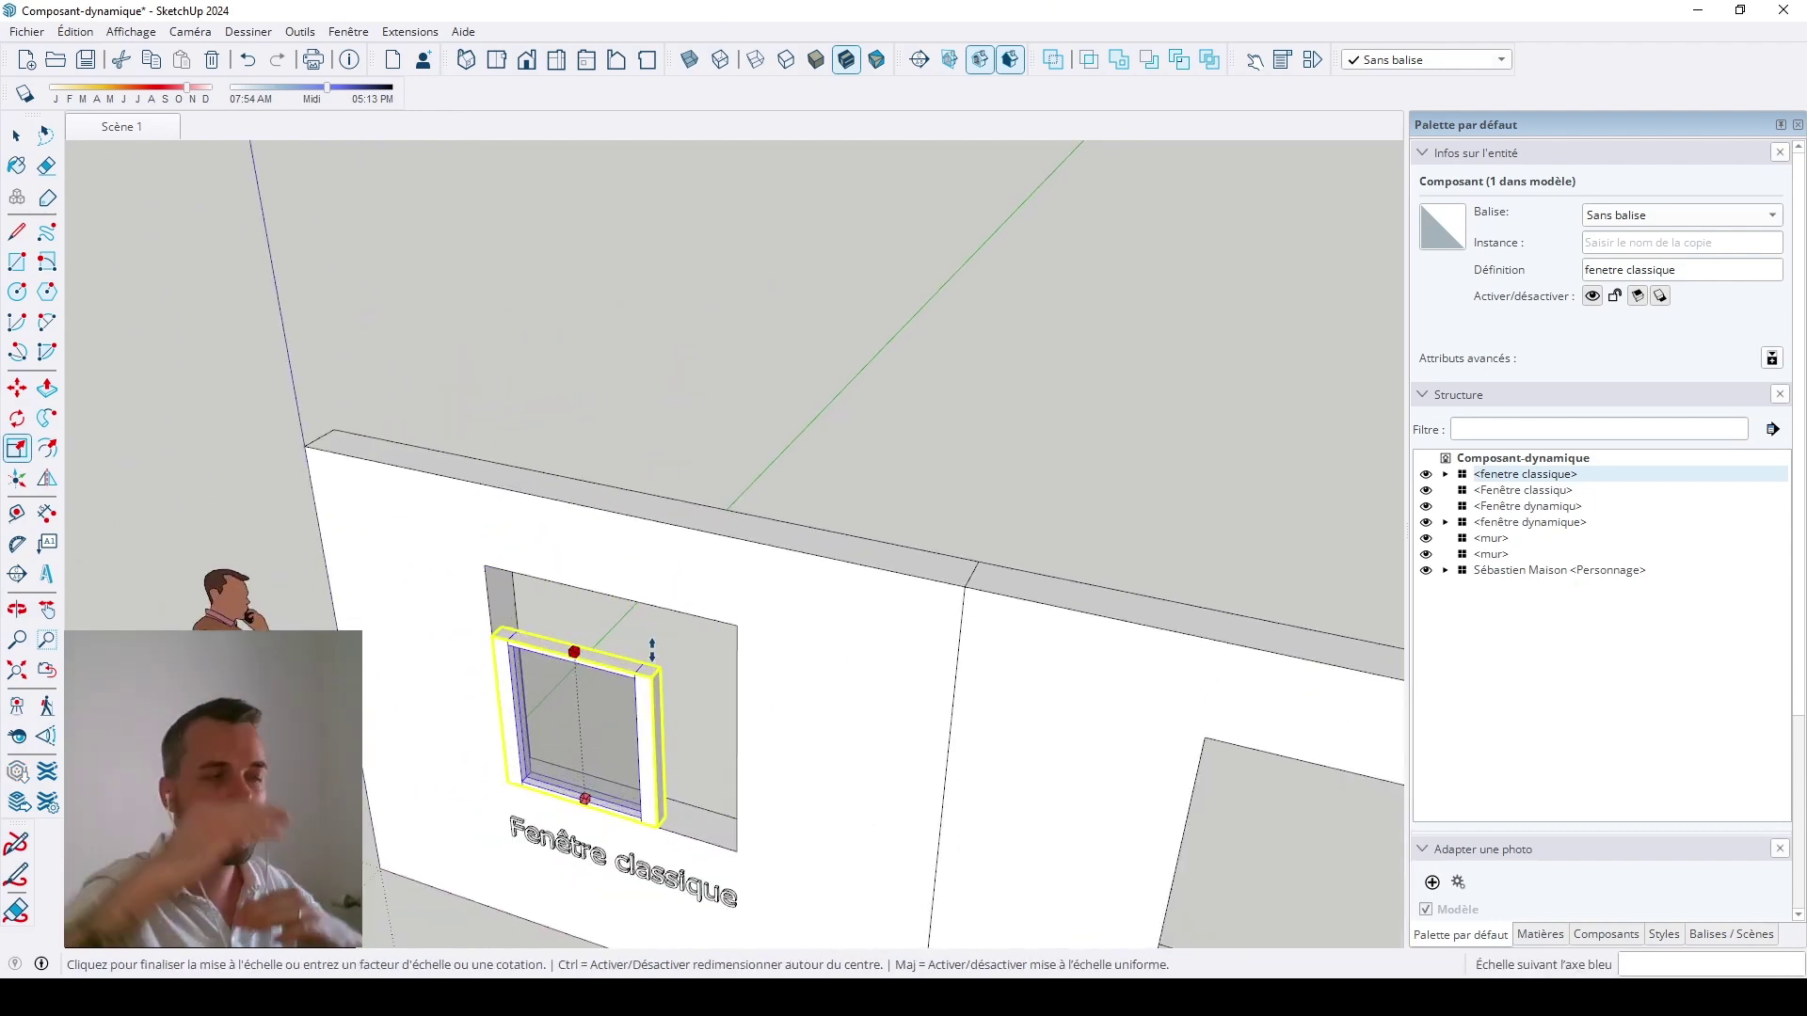
left_click(748, 635)
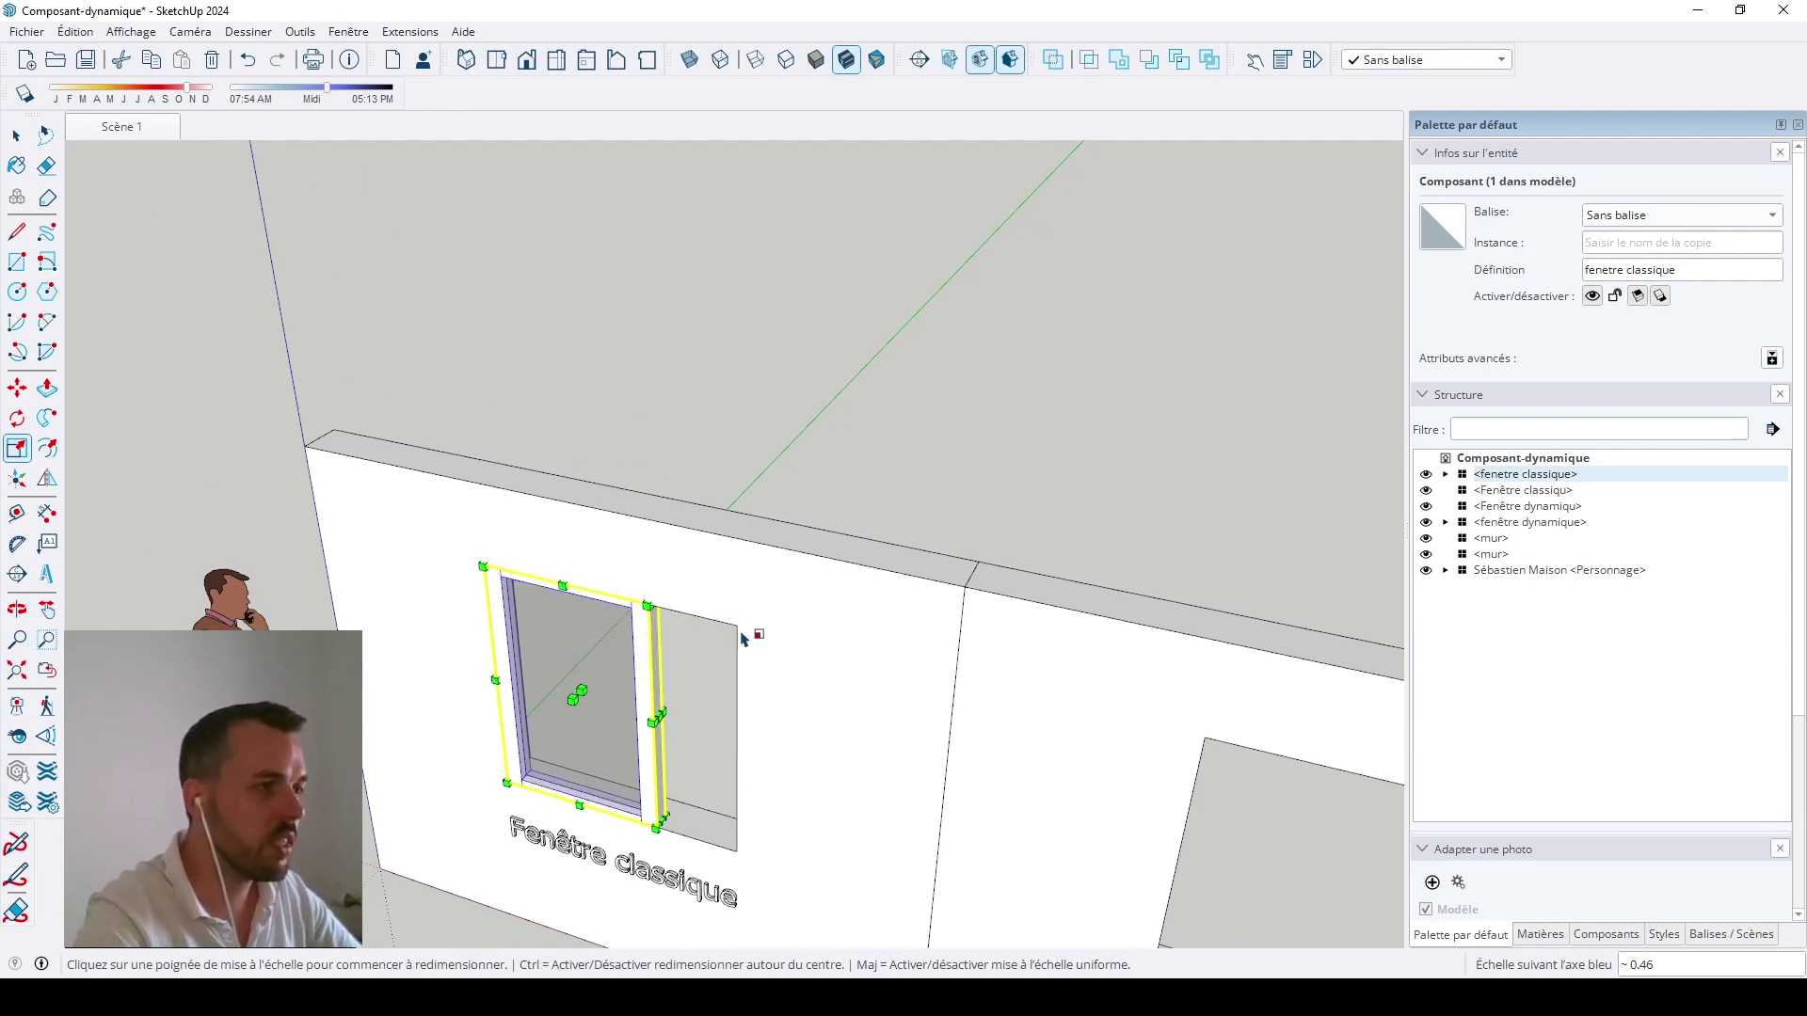
Step: Scale the classic window along the red axis to the far edge of its wall opening, then deselect it
middle_click_drag(758, 634, 715, 941)
scroll(715, 941, "up", 3)
left_click(621, 534)
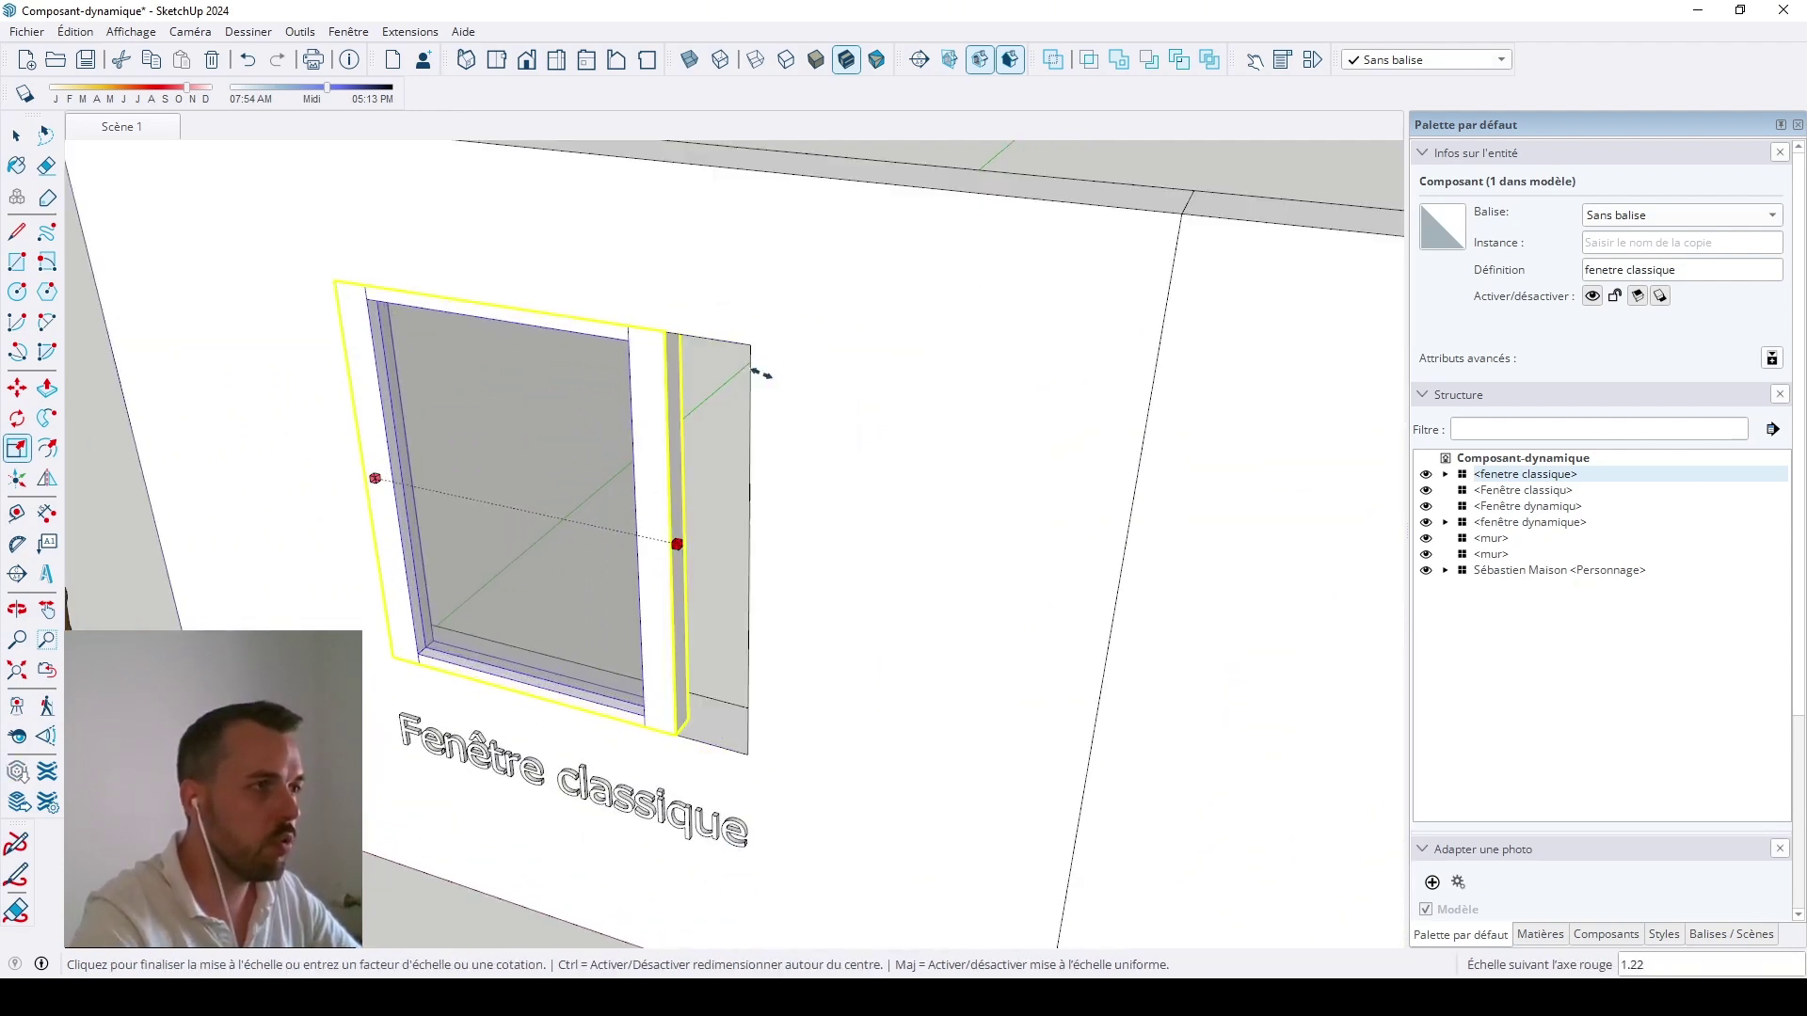
left_click(750, 344)
scroll(645, 562, "down", 4)
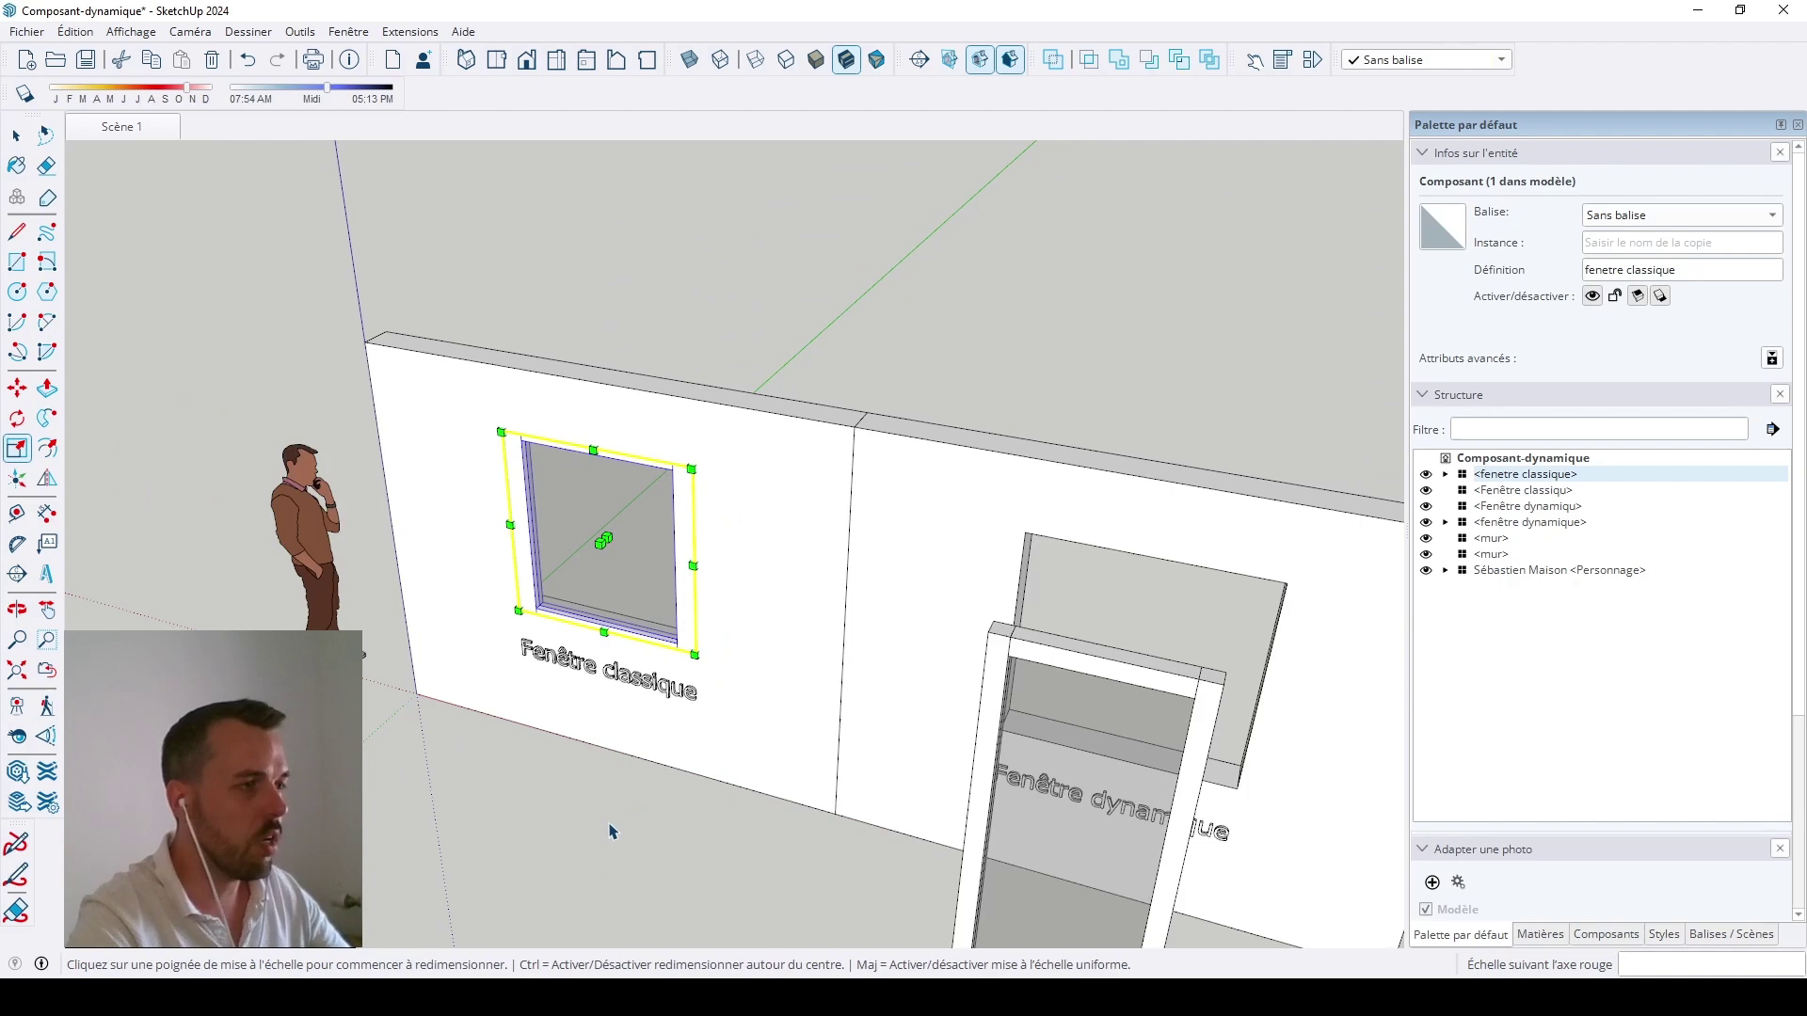
key("space")
left_click(610, 837)
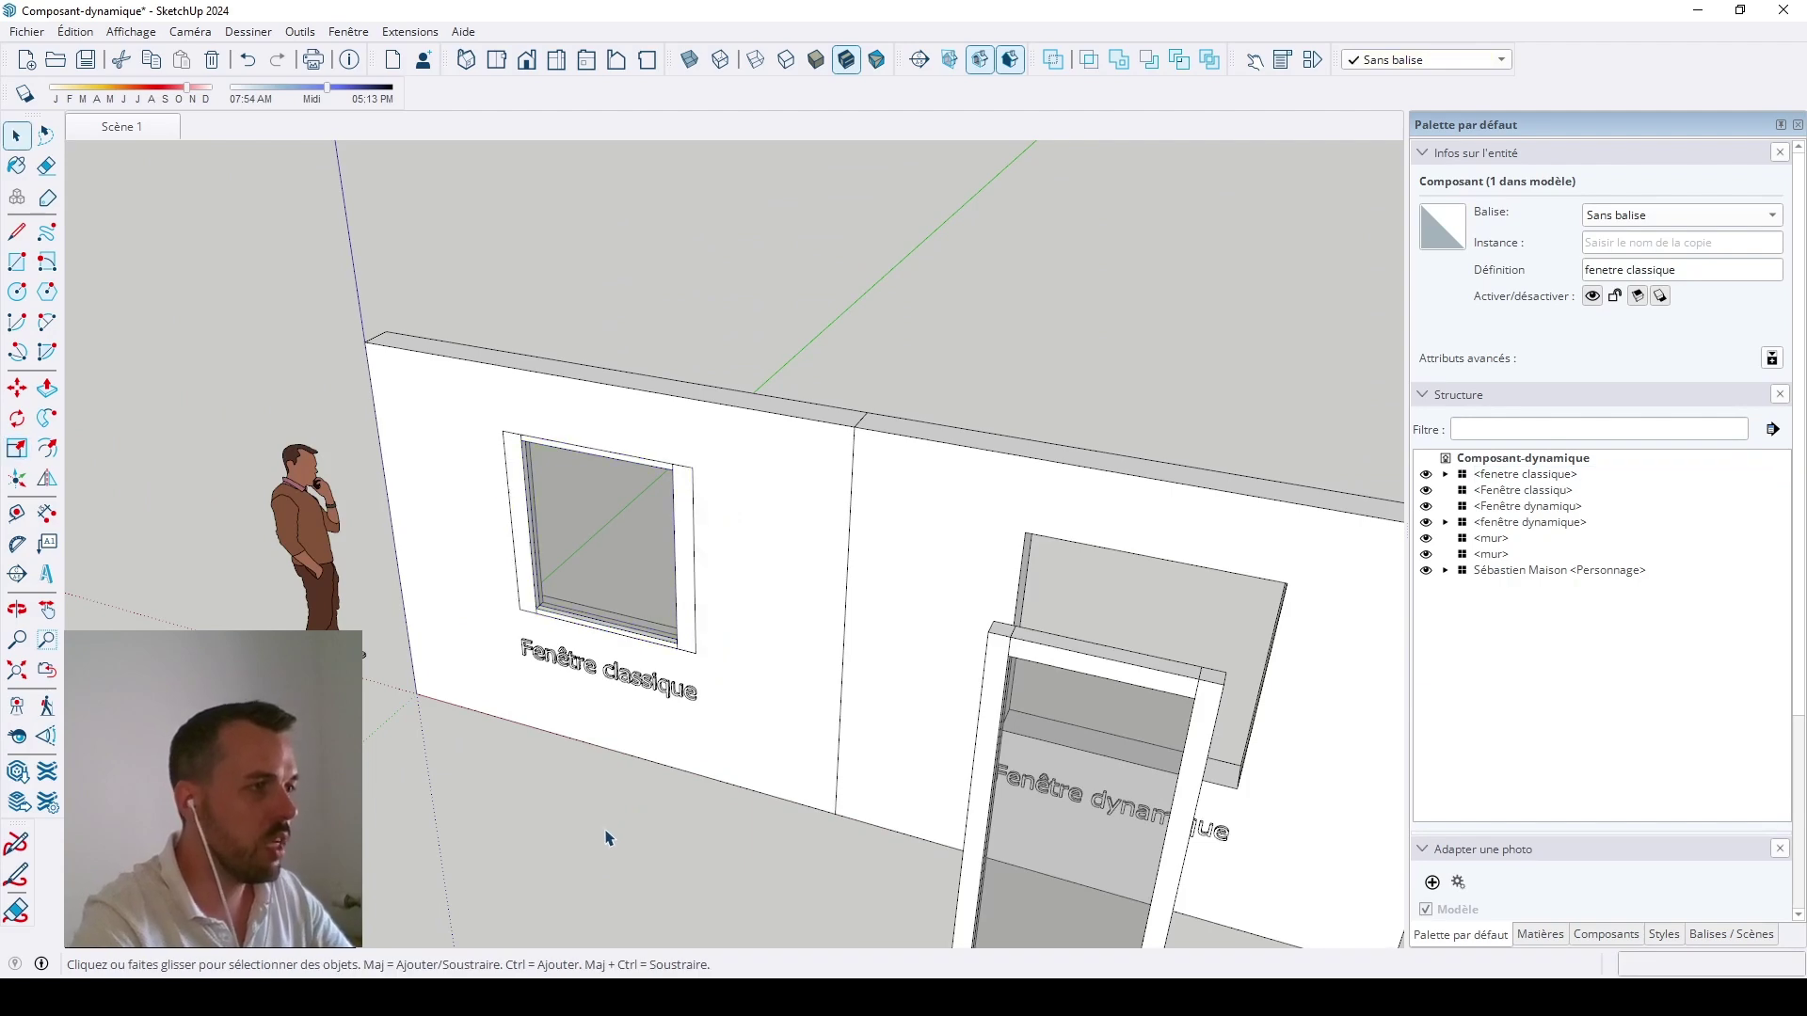
Step: Examine the frame proportions of the scaled classic window up close, comparing its uprights with its horizontal rails
middle_click_drag(609, 838, 659, 544)
scroll(654, 541, "up", 4)
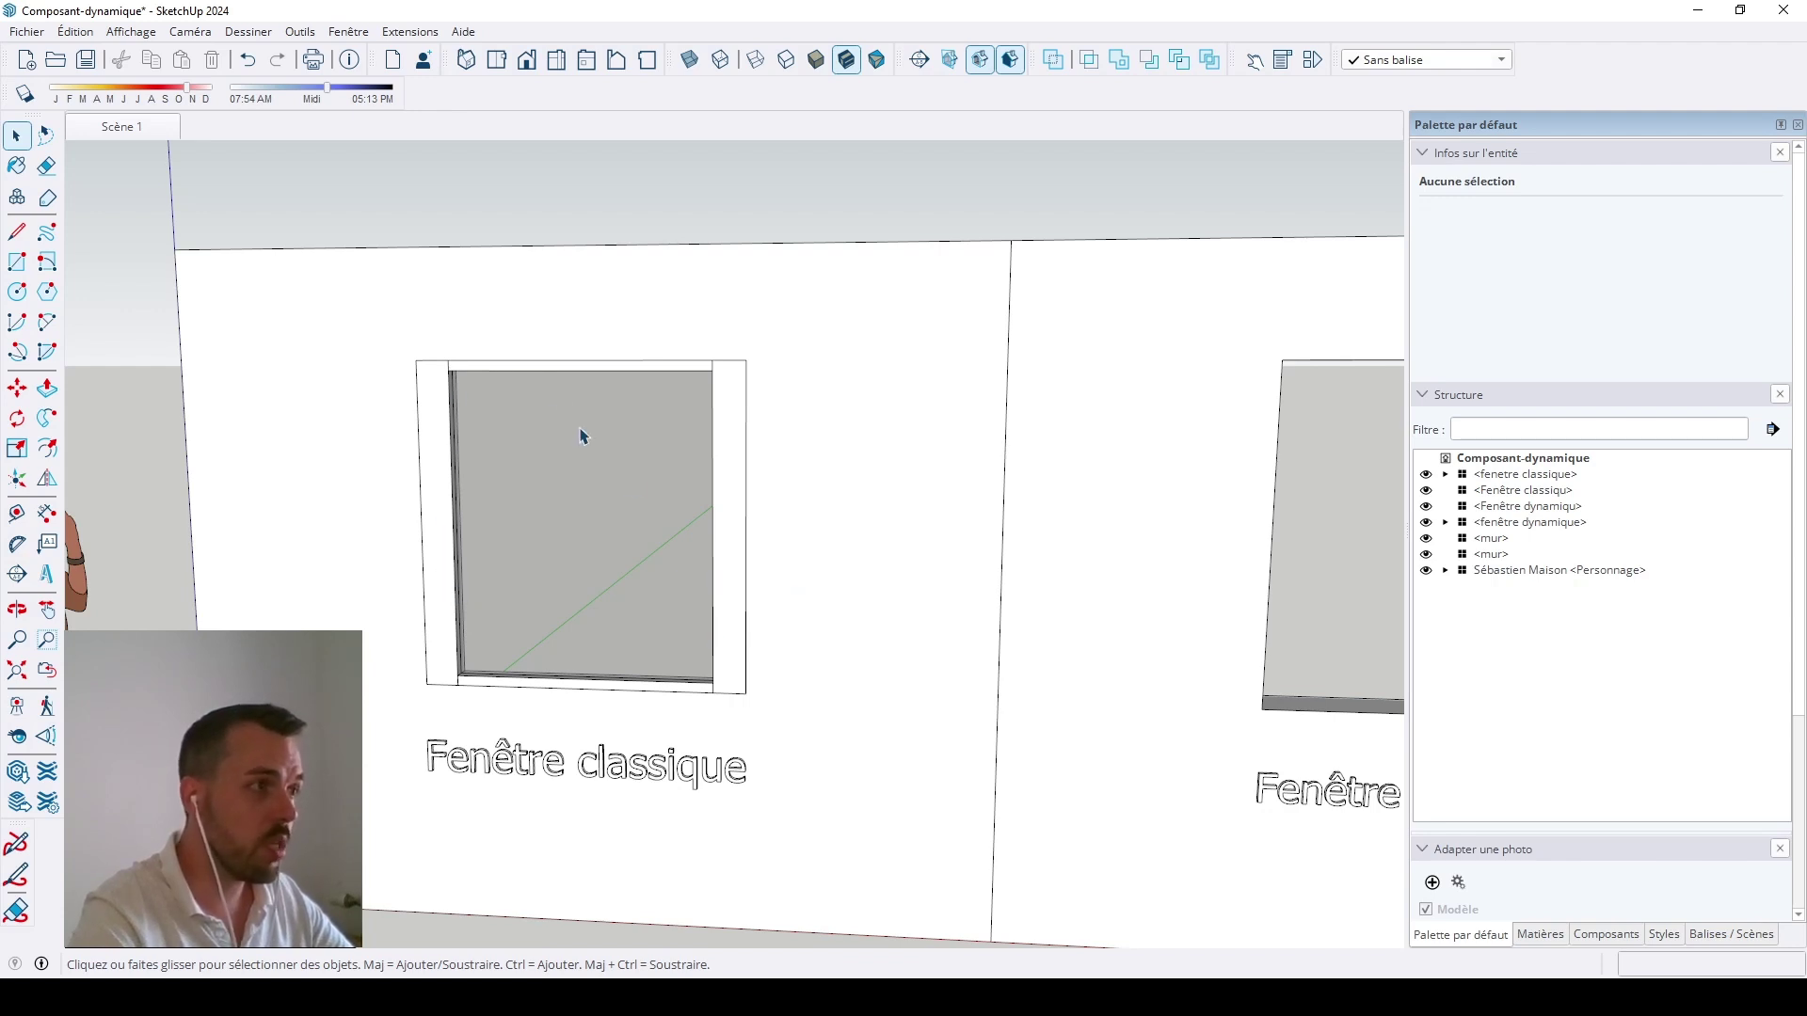
scroll(576, 613, "up", 3)
scroll(576, 612, "down", 2)
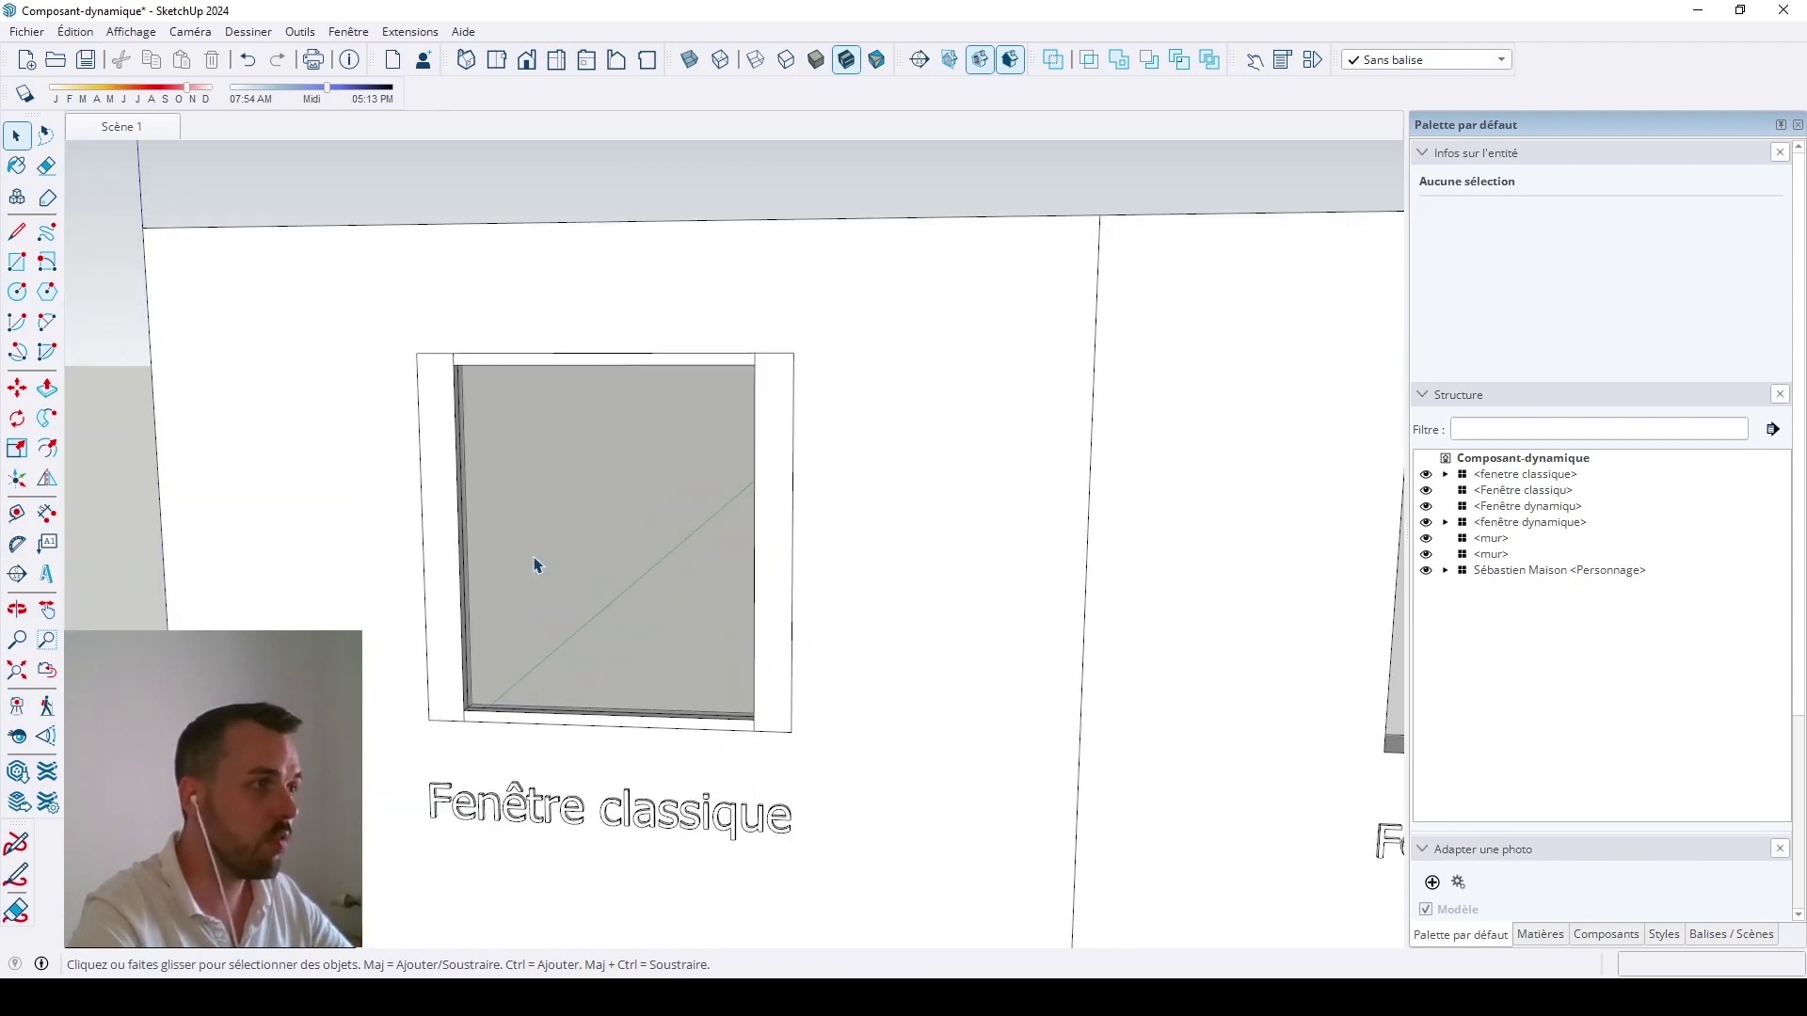
scroll(532, 559, "up", 1)
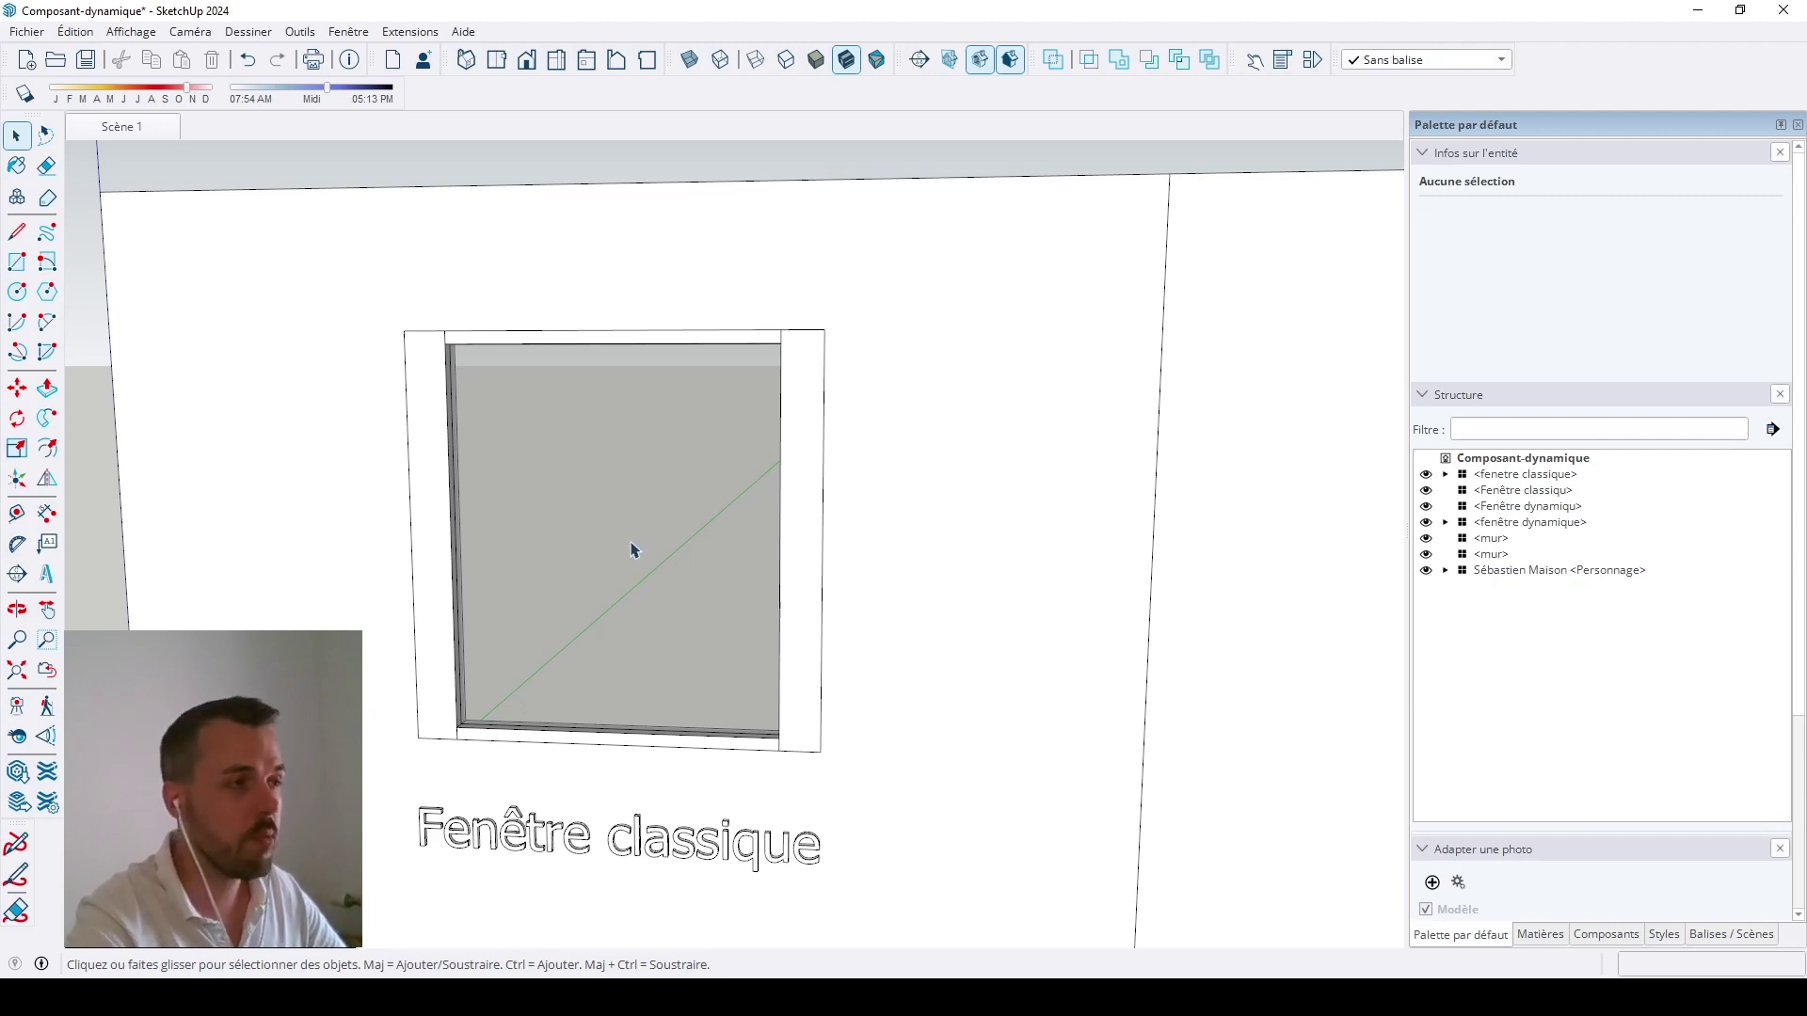
scroll(574, 475, "down", 5)
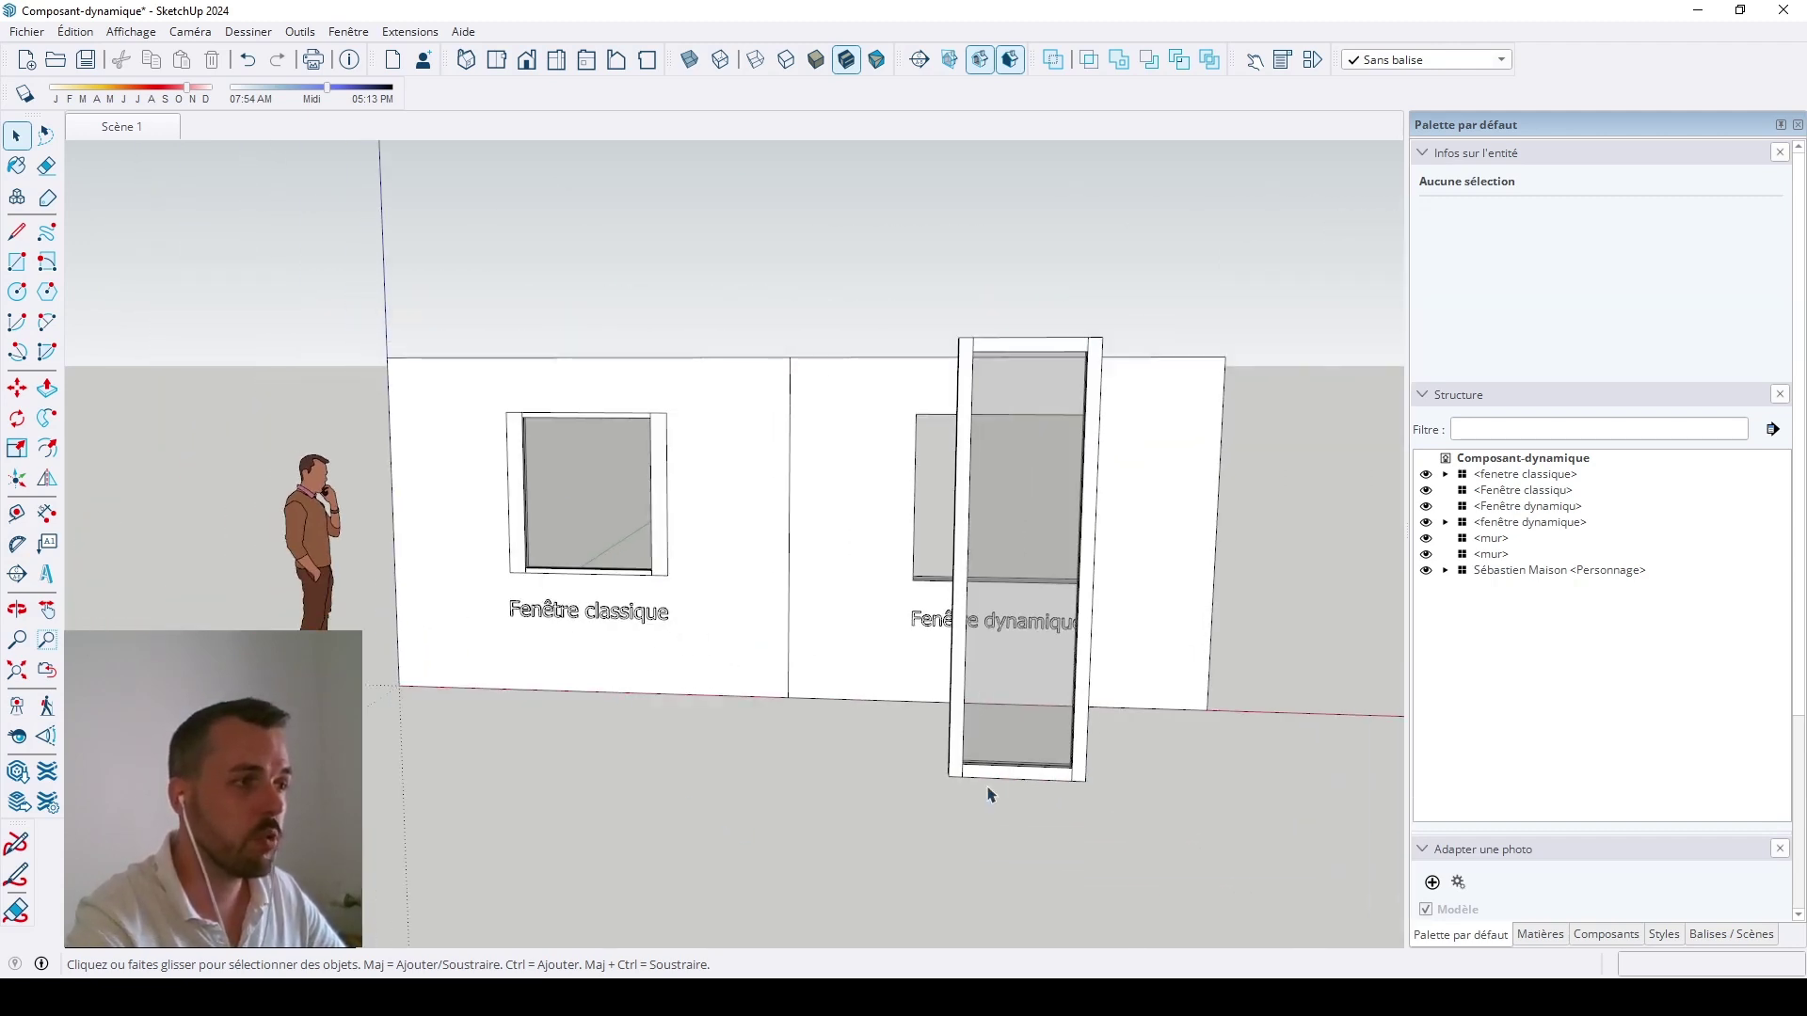
Step: Move the dynamic window by its lower front corner to the matching lower corner of the wall opening above "Fenêtre dynamique"
middle_click_drag(1218, 818, 1047, 878)
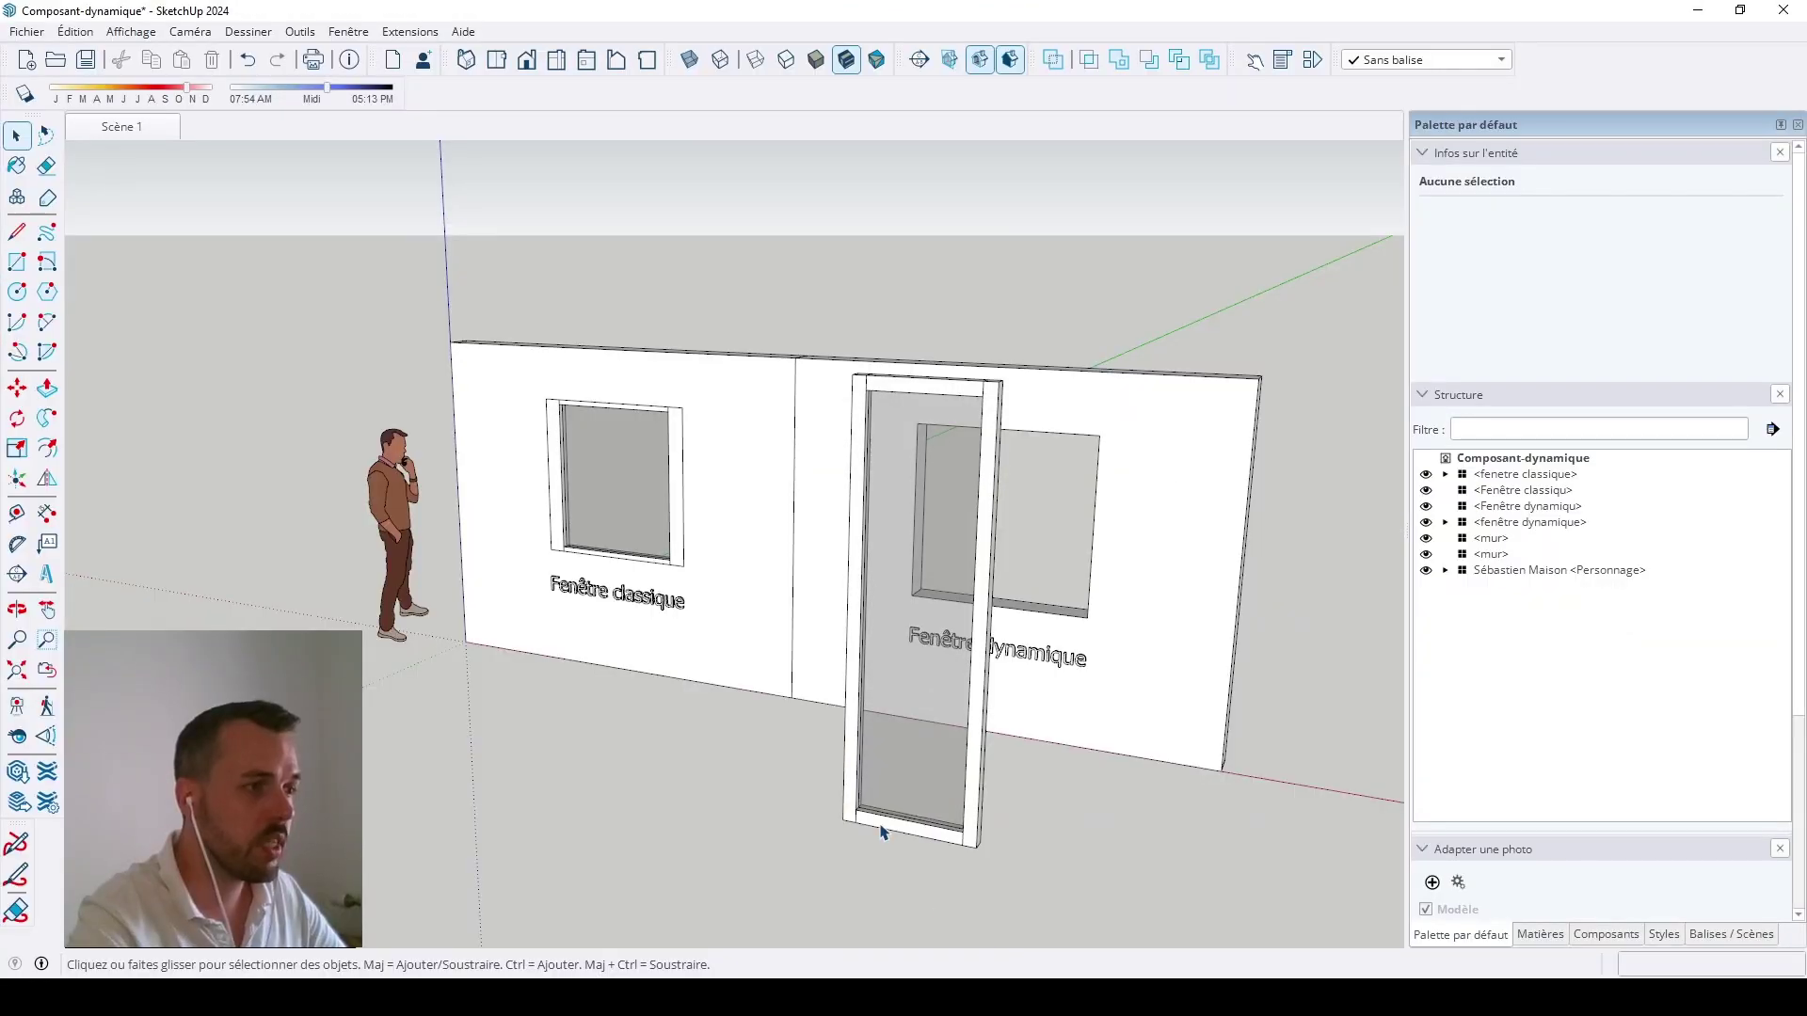
left_click(881, 831)
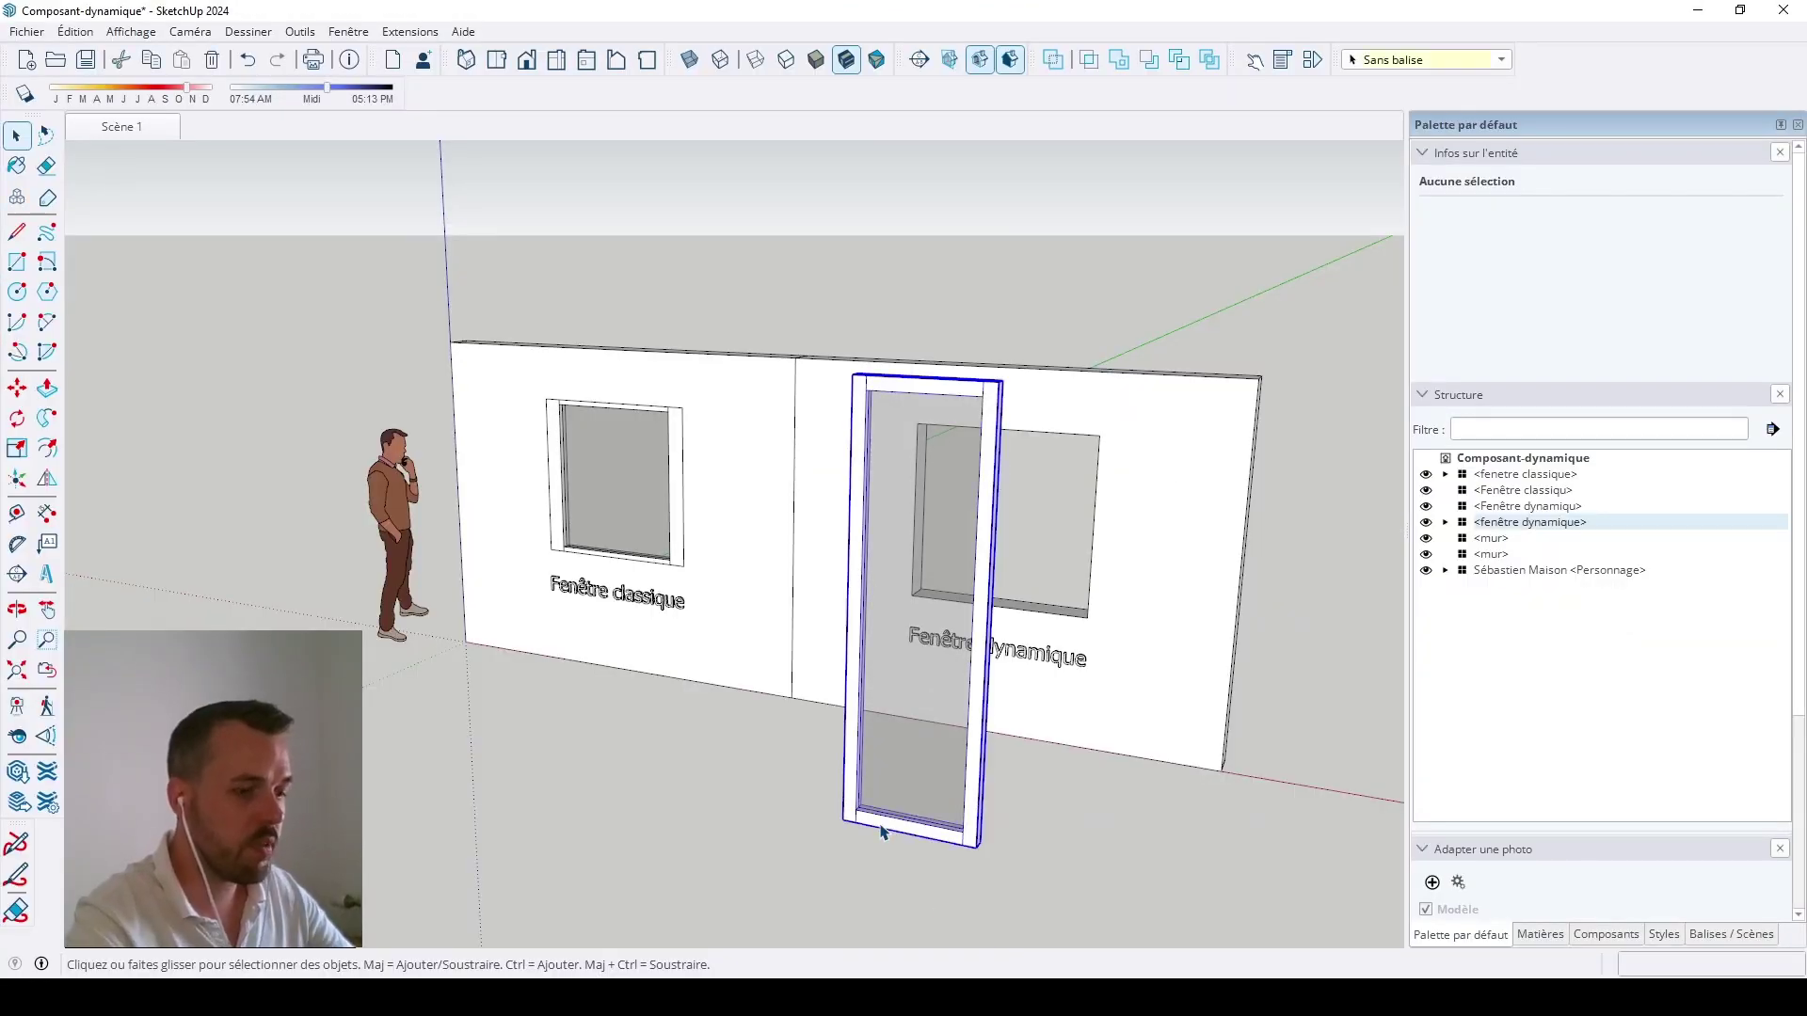
key("m")
scroll(859, 843, "up", 3)
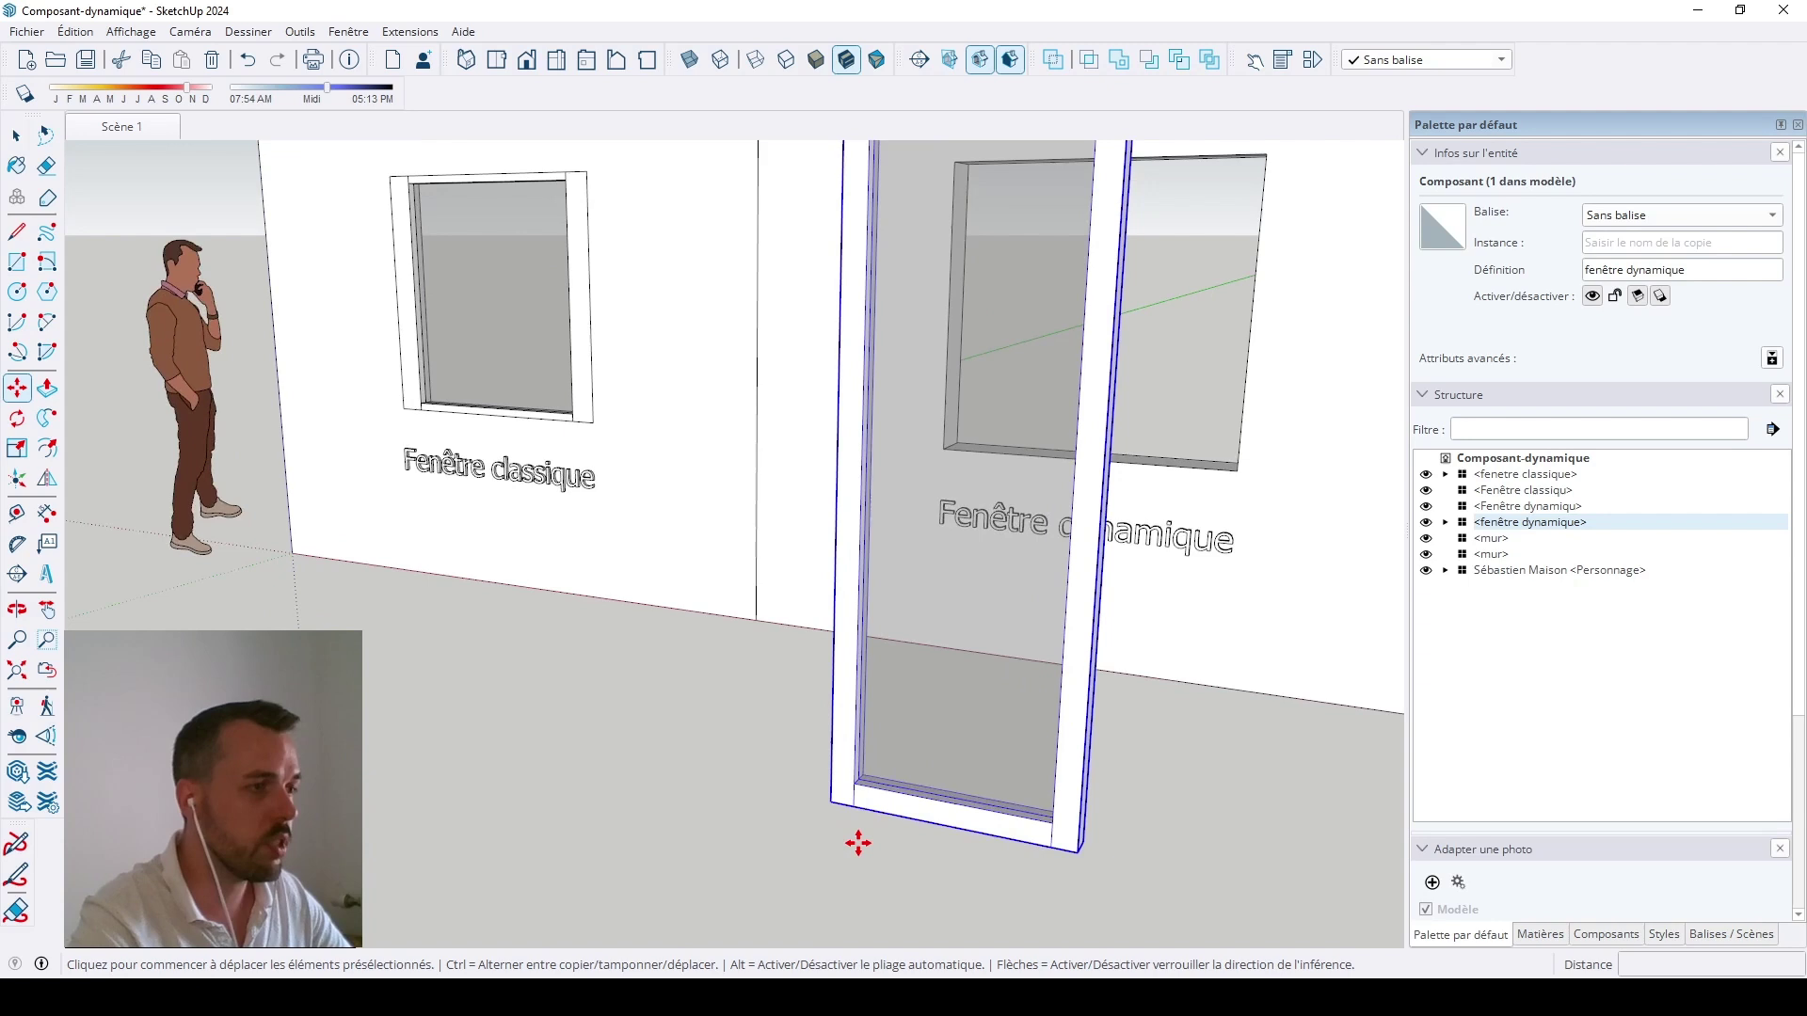
left_click(831, 802)
scroll(831, 802, "down", 3)
middle_click_drag(824, 816, 888, 852)
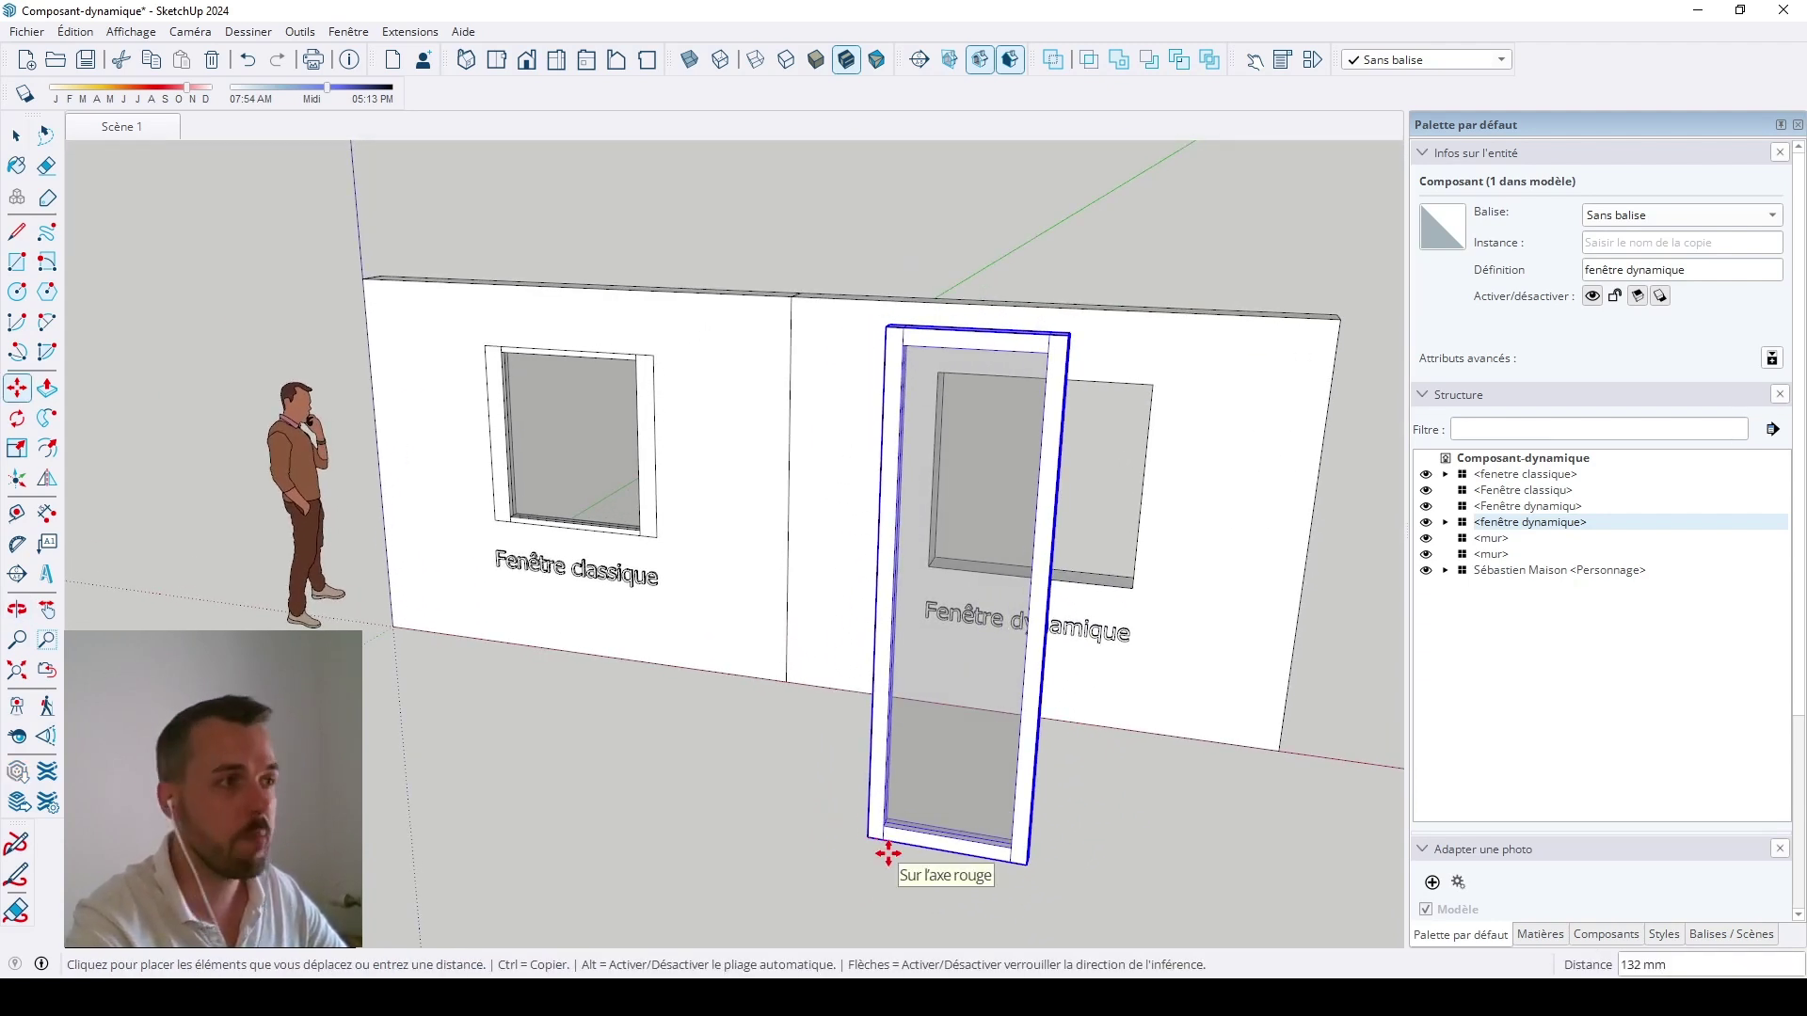
left_click(929, 562)
scroll(803, 807, "down", 3)
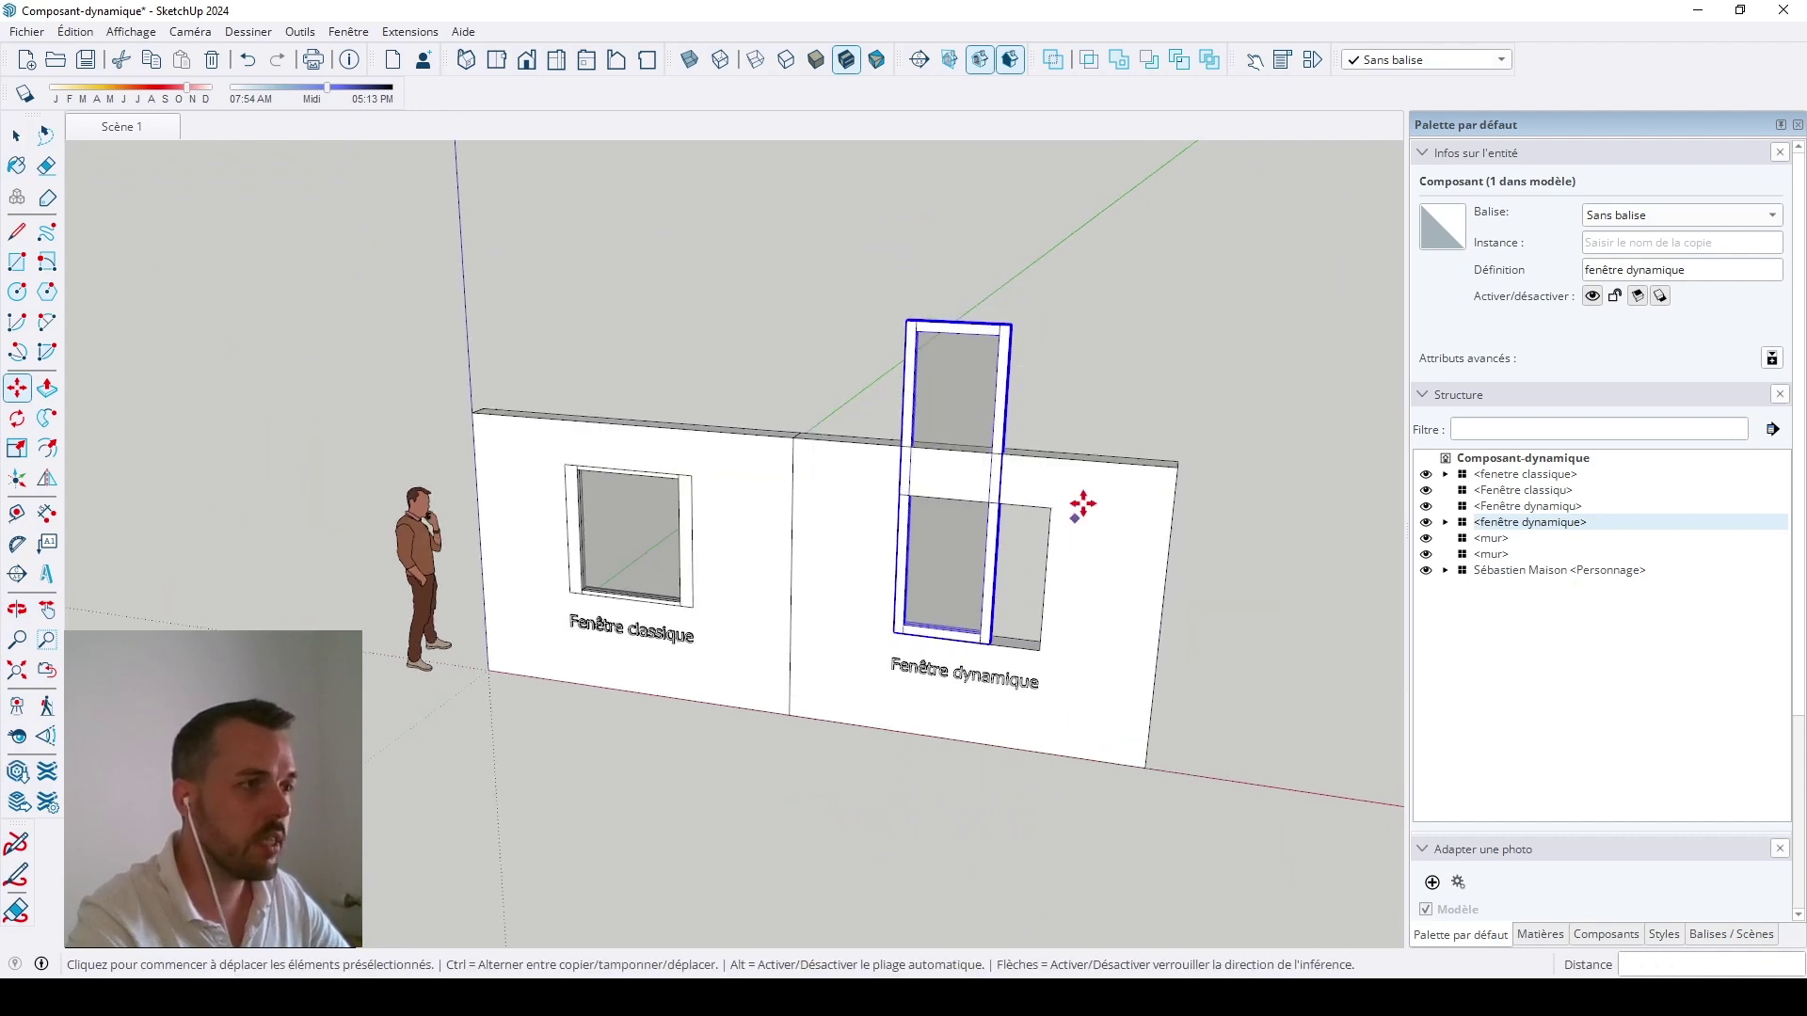
Step: Scale the dynamic window along the blue axis by about 0.46, down to the upper corner of its wall opening
scroll(1082, 505, "up", 2)
scroll(1083, 753, "up", 1)
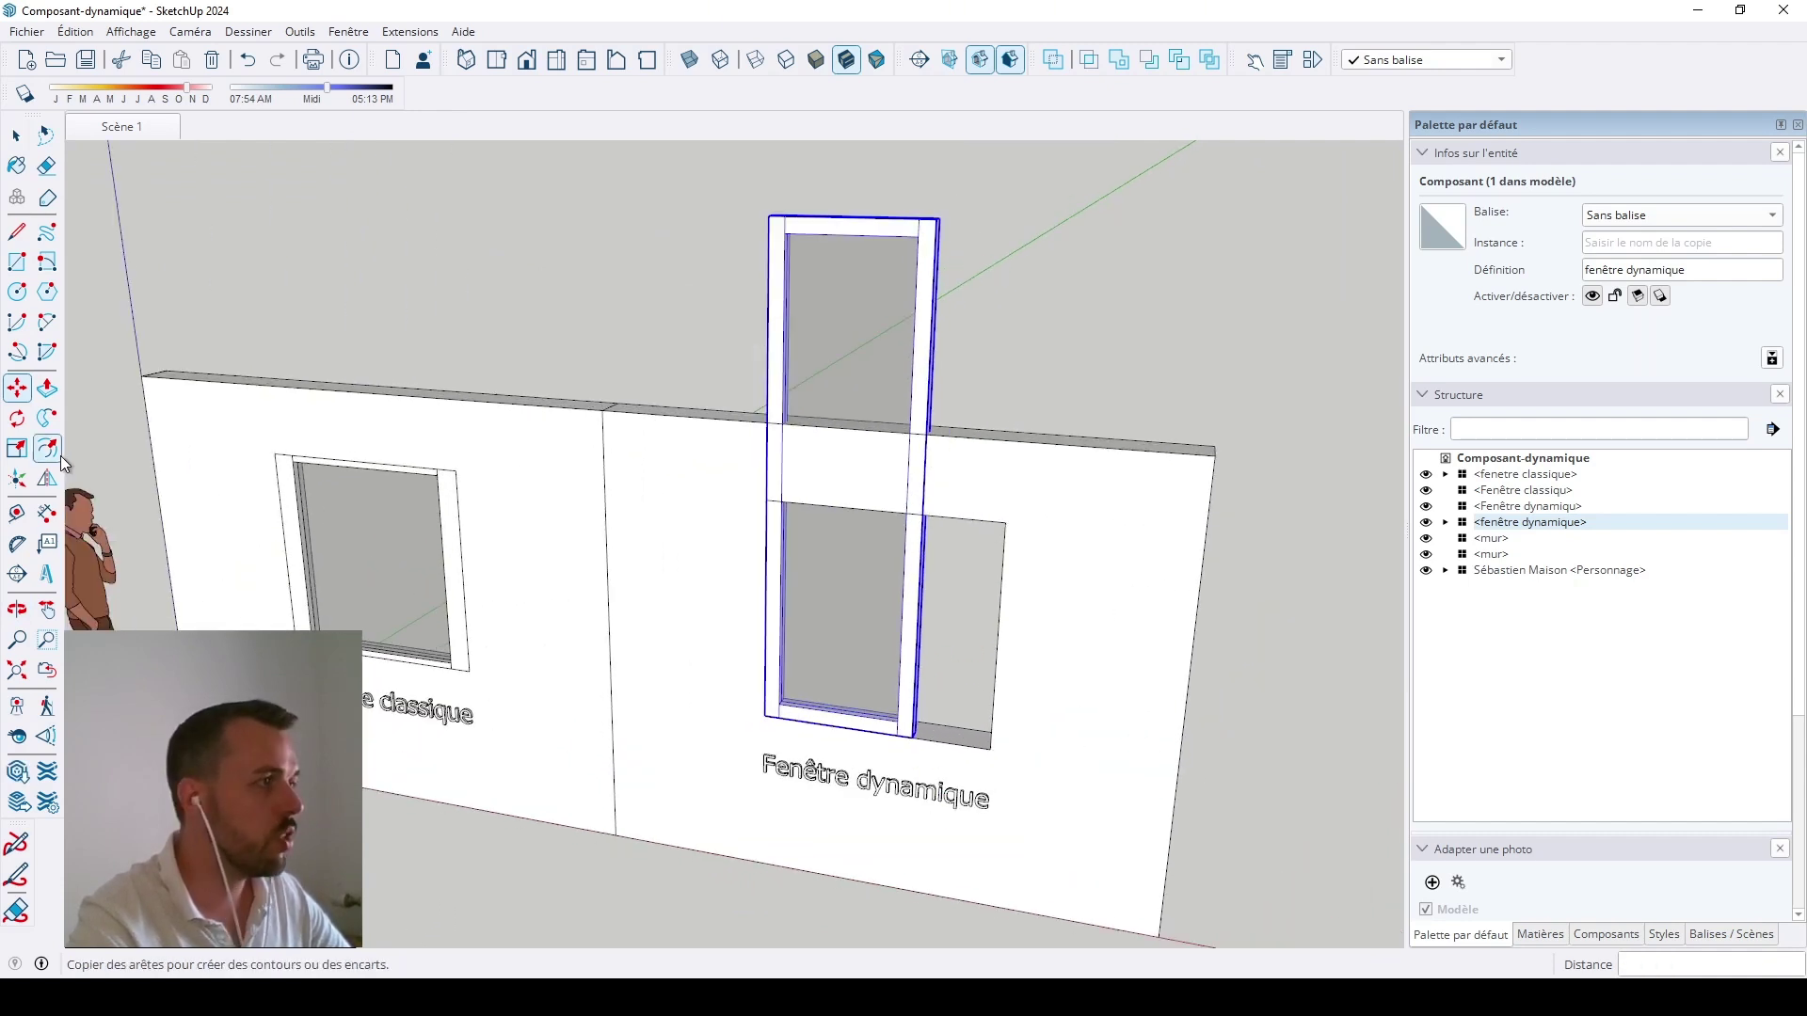
middle_click_drag(1029, 429, 865, 526)
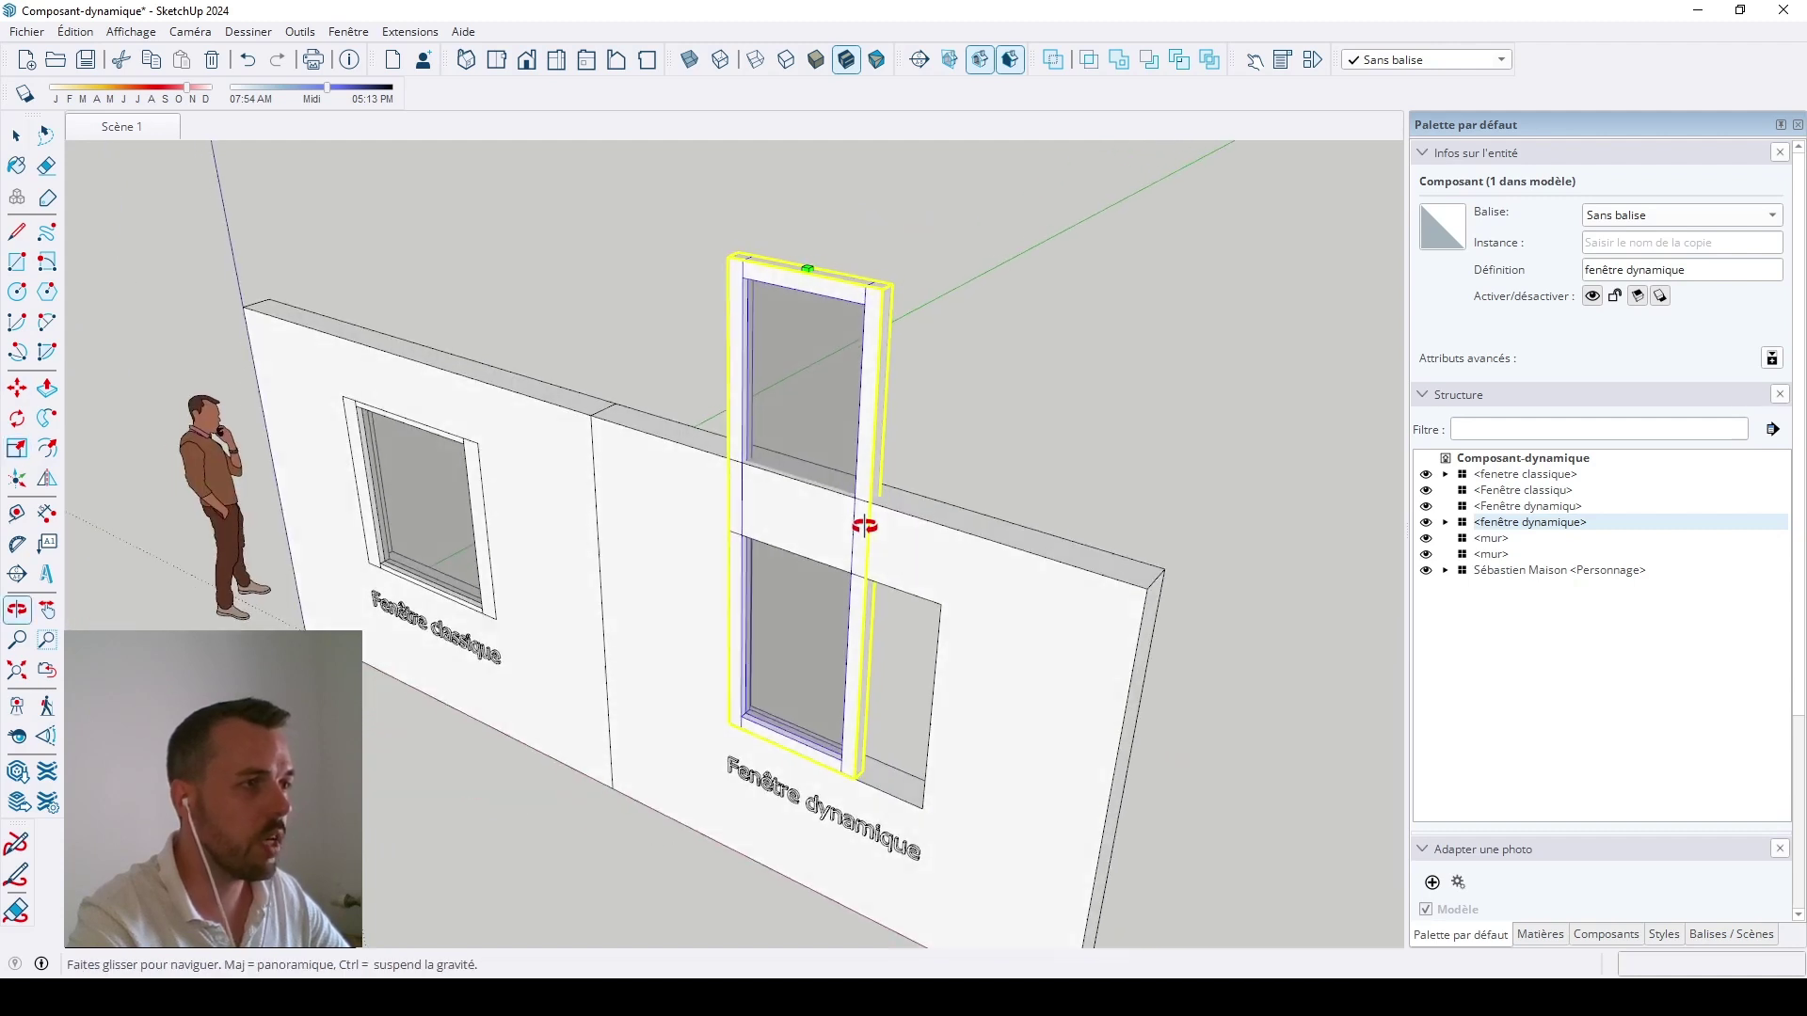
key("s")
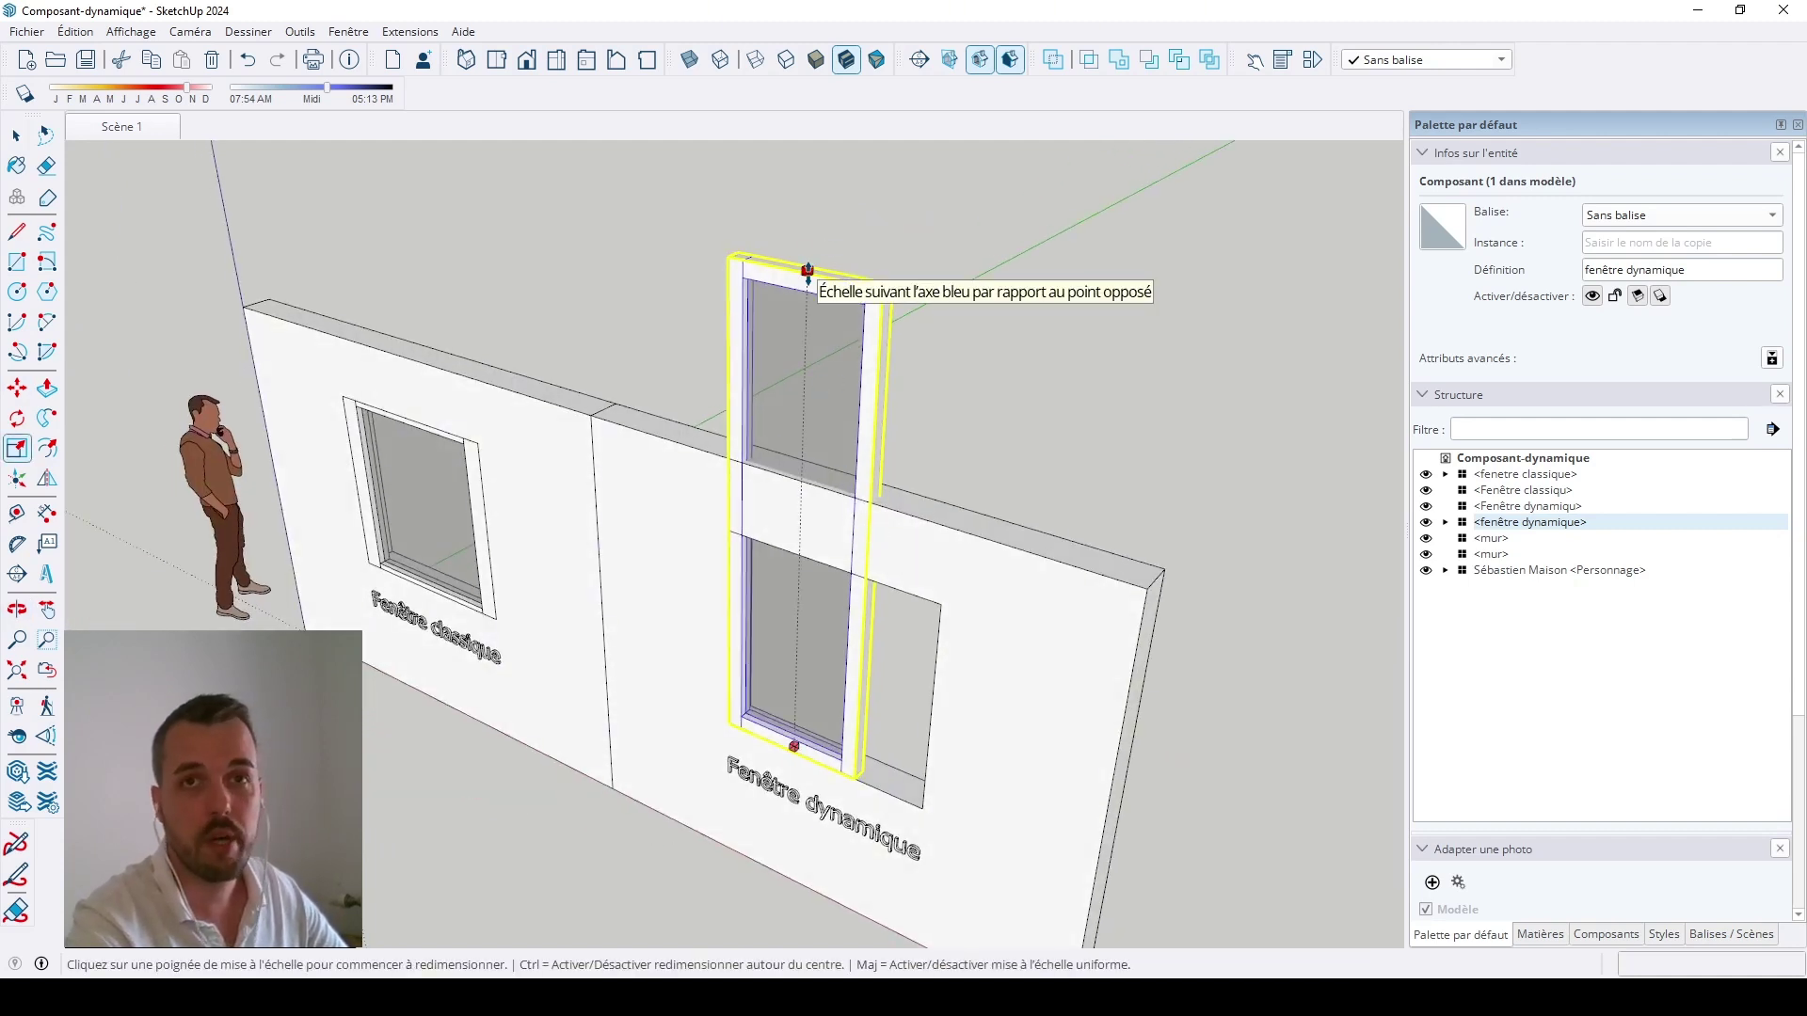
left_click(807, 273)
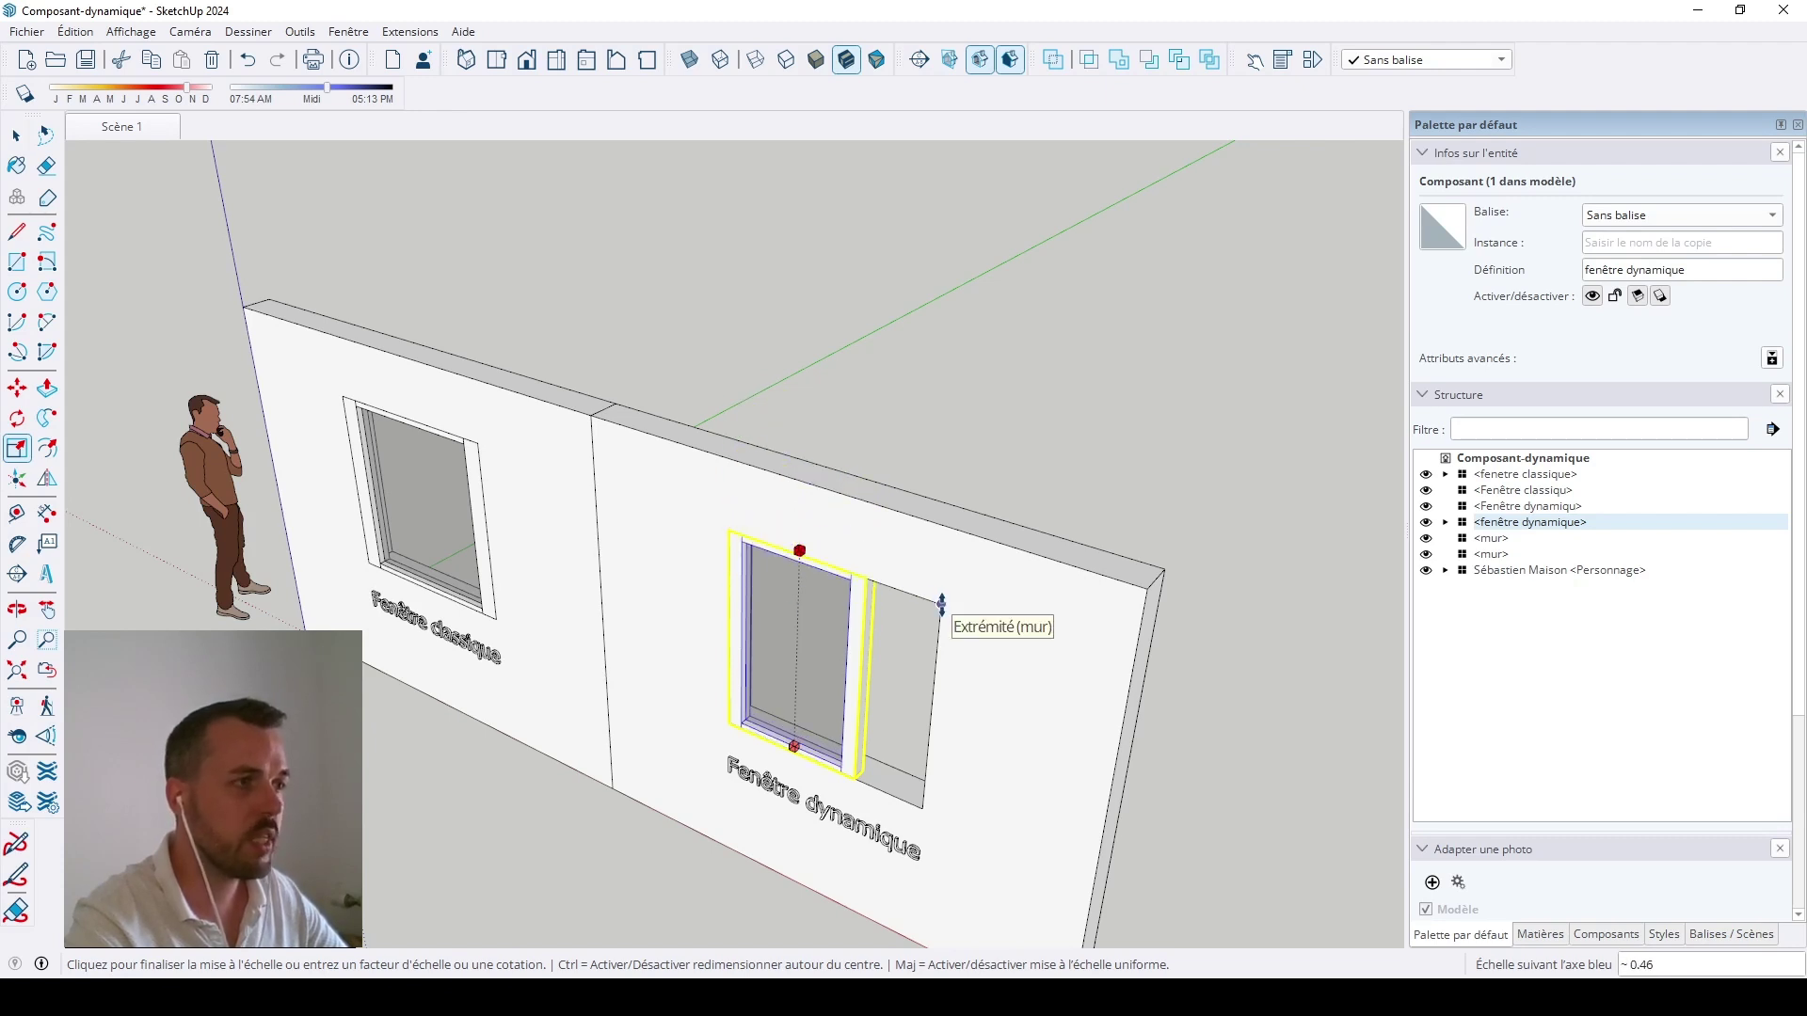
scroll(941, 605, "up", 5)
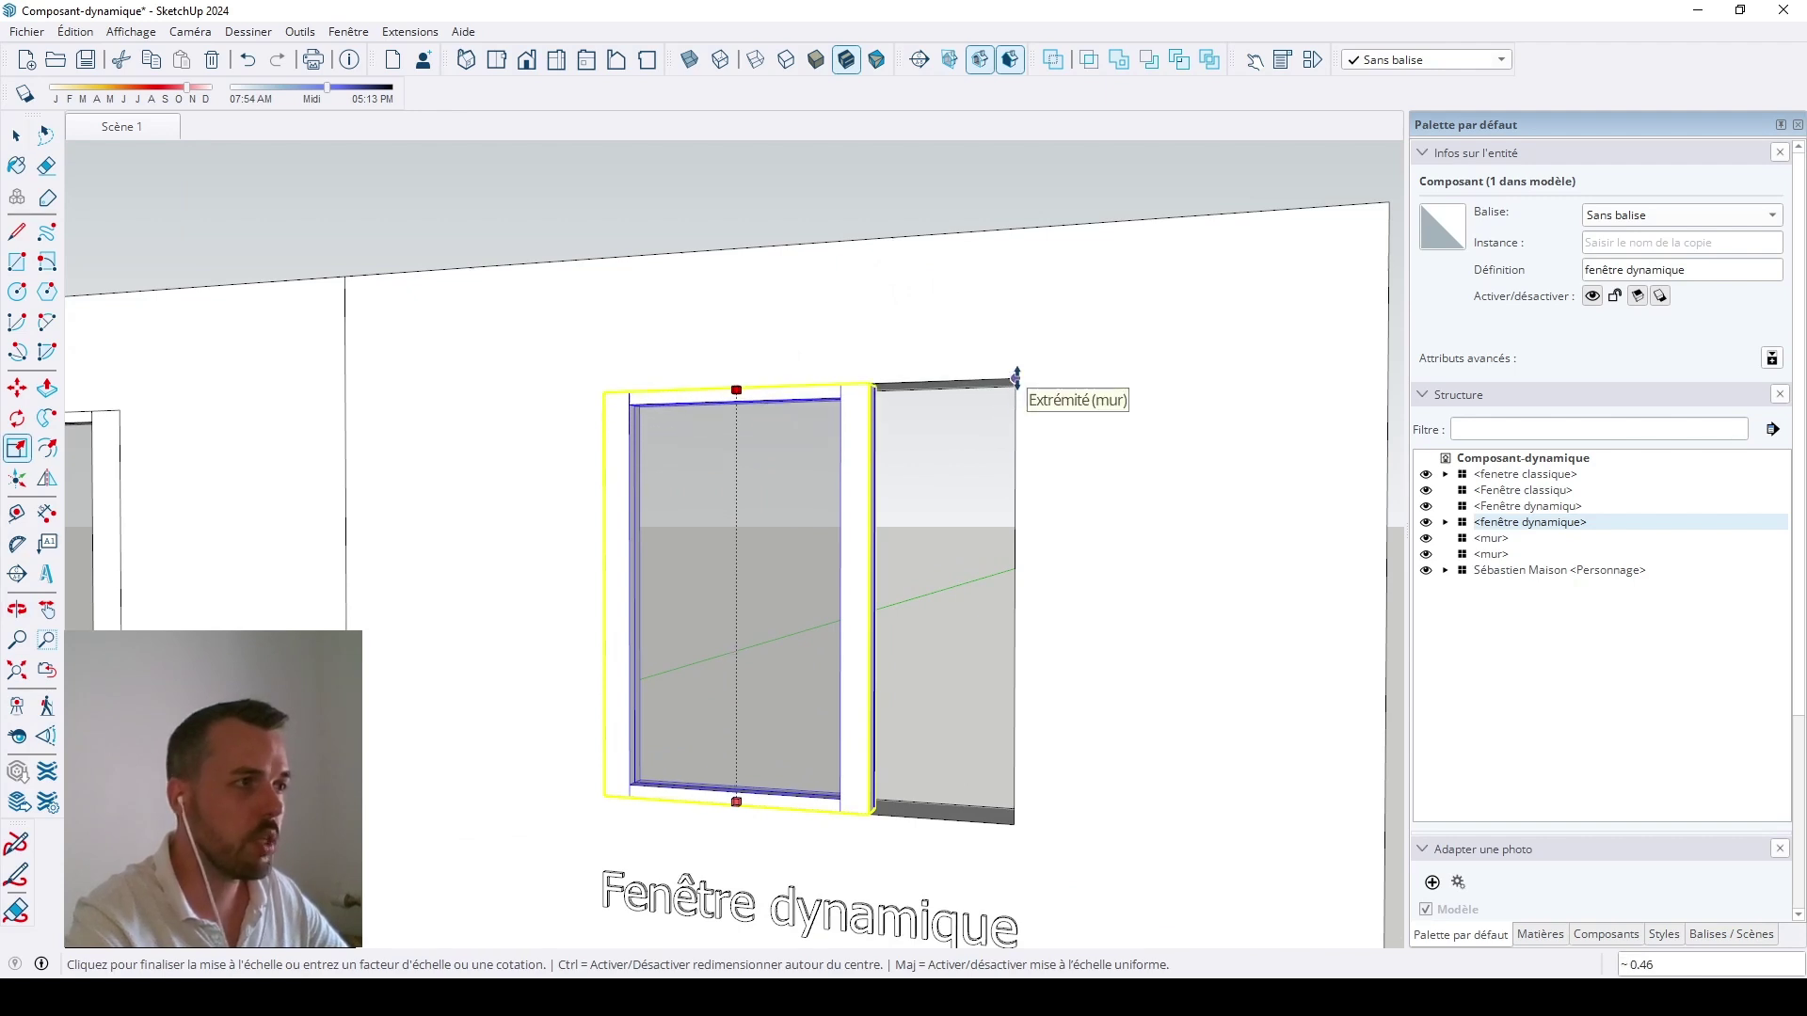
left_click(1015, 376)
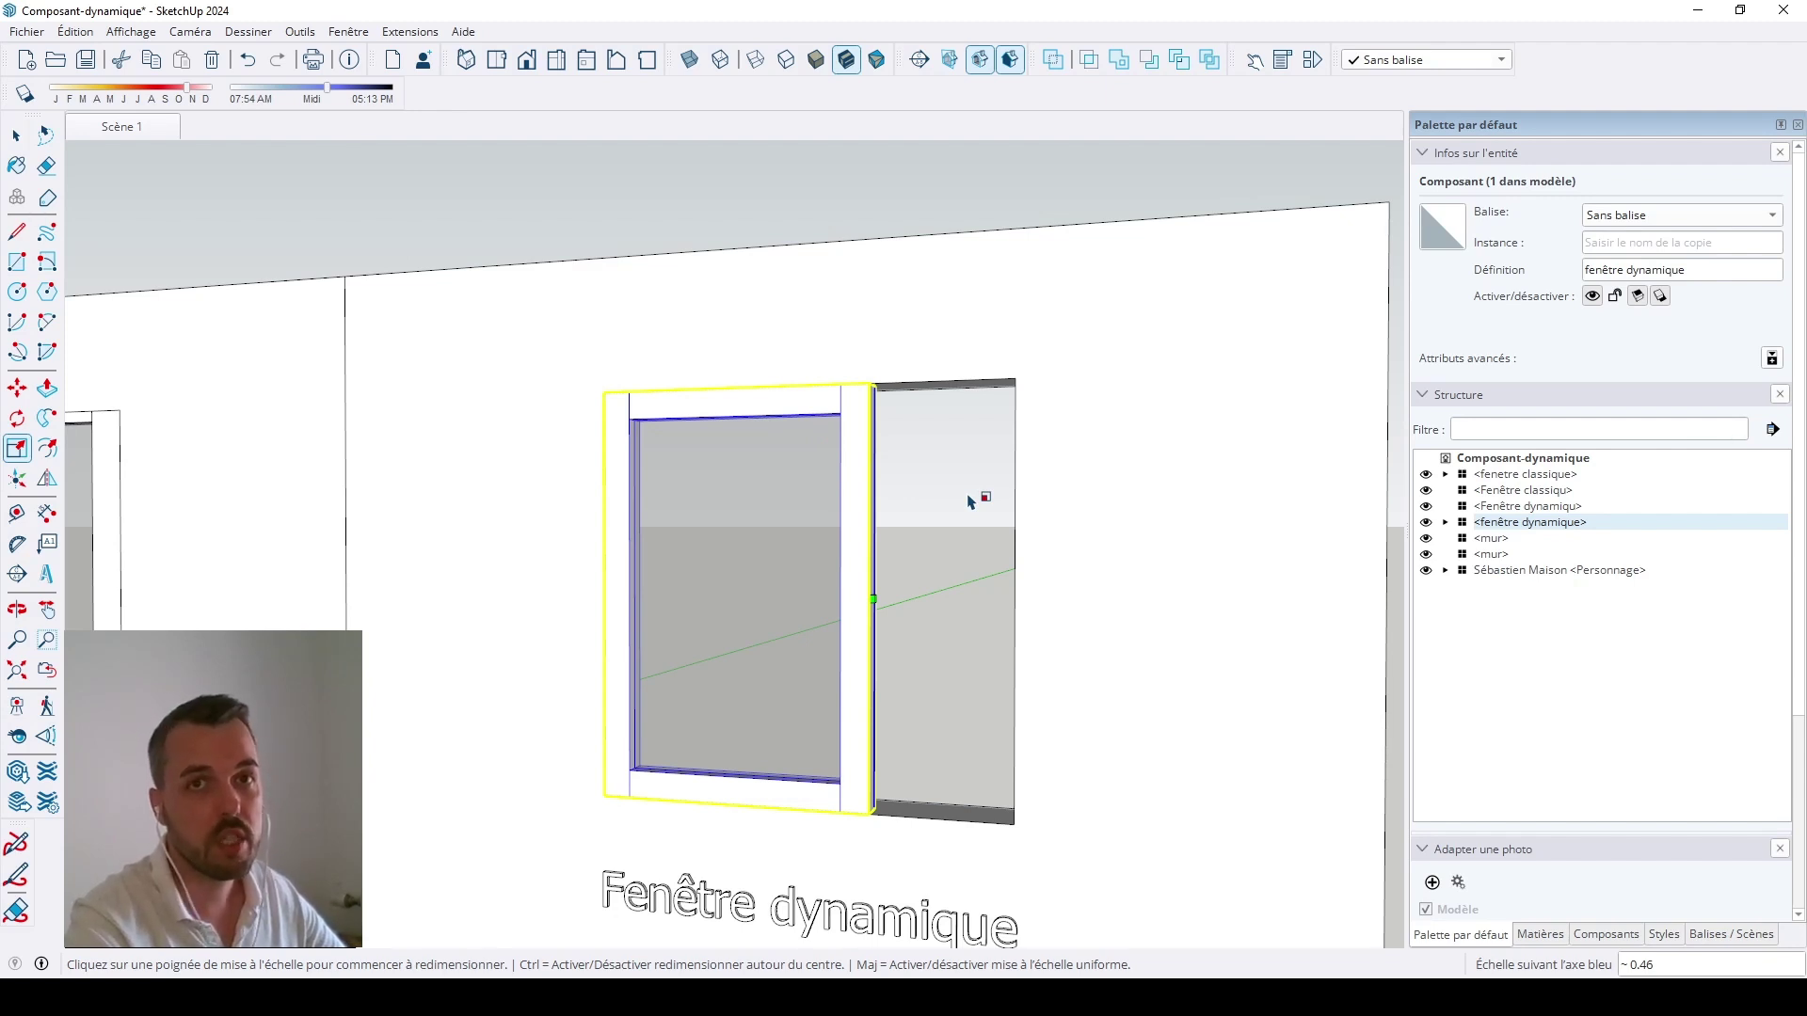
Step: Scale the dynamic window along the red axis by 1.50 to fill the width of its wall opening, then deselect it
left_click(874, 598)
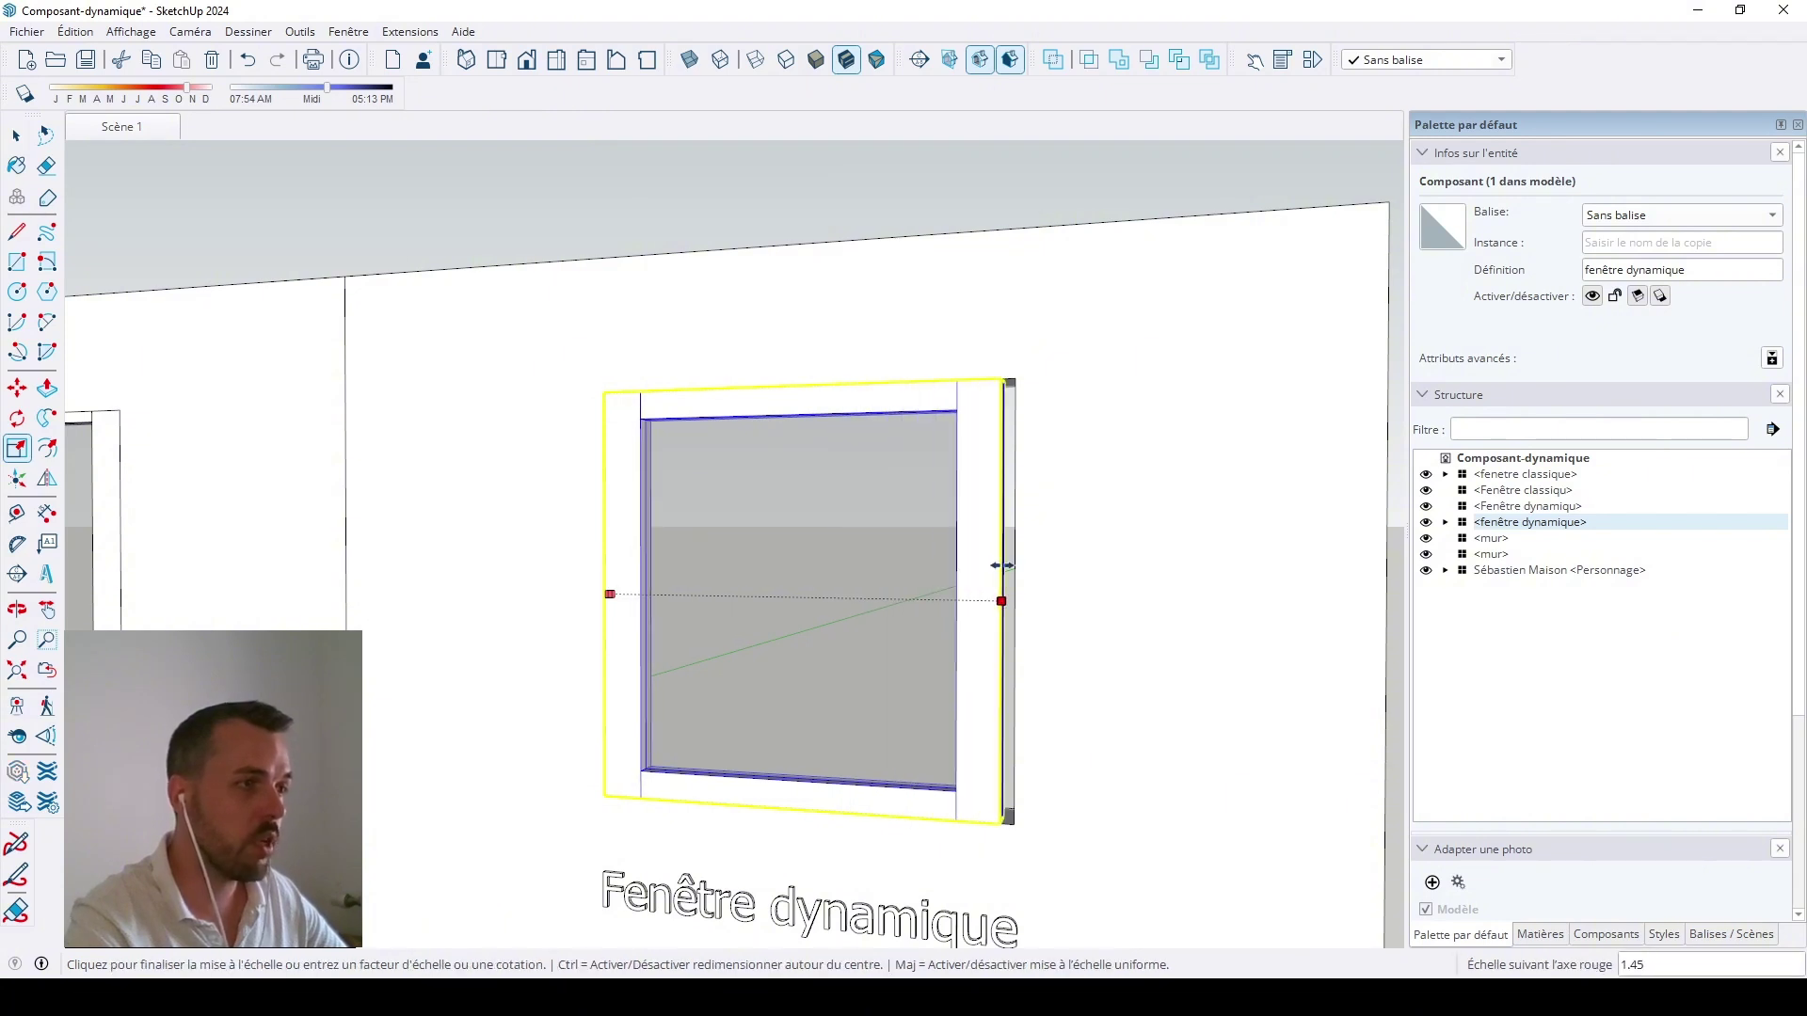
left_click(1016, 565)
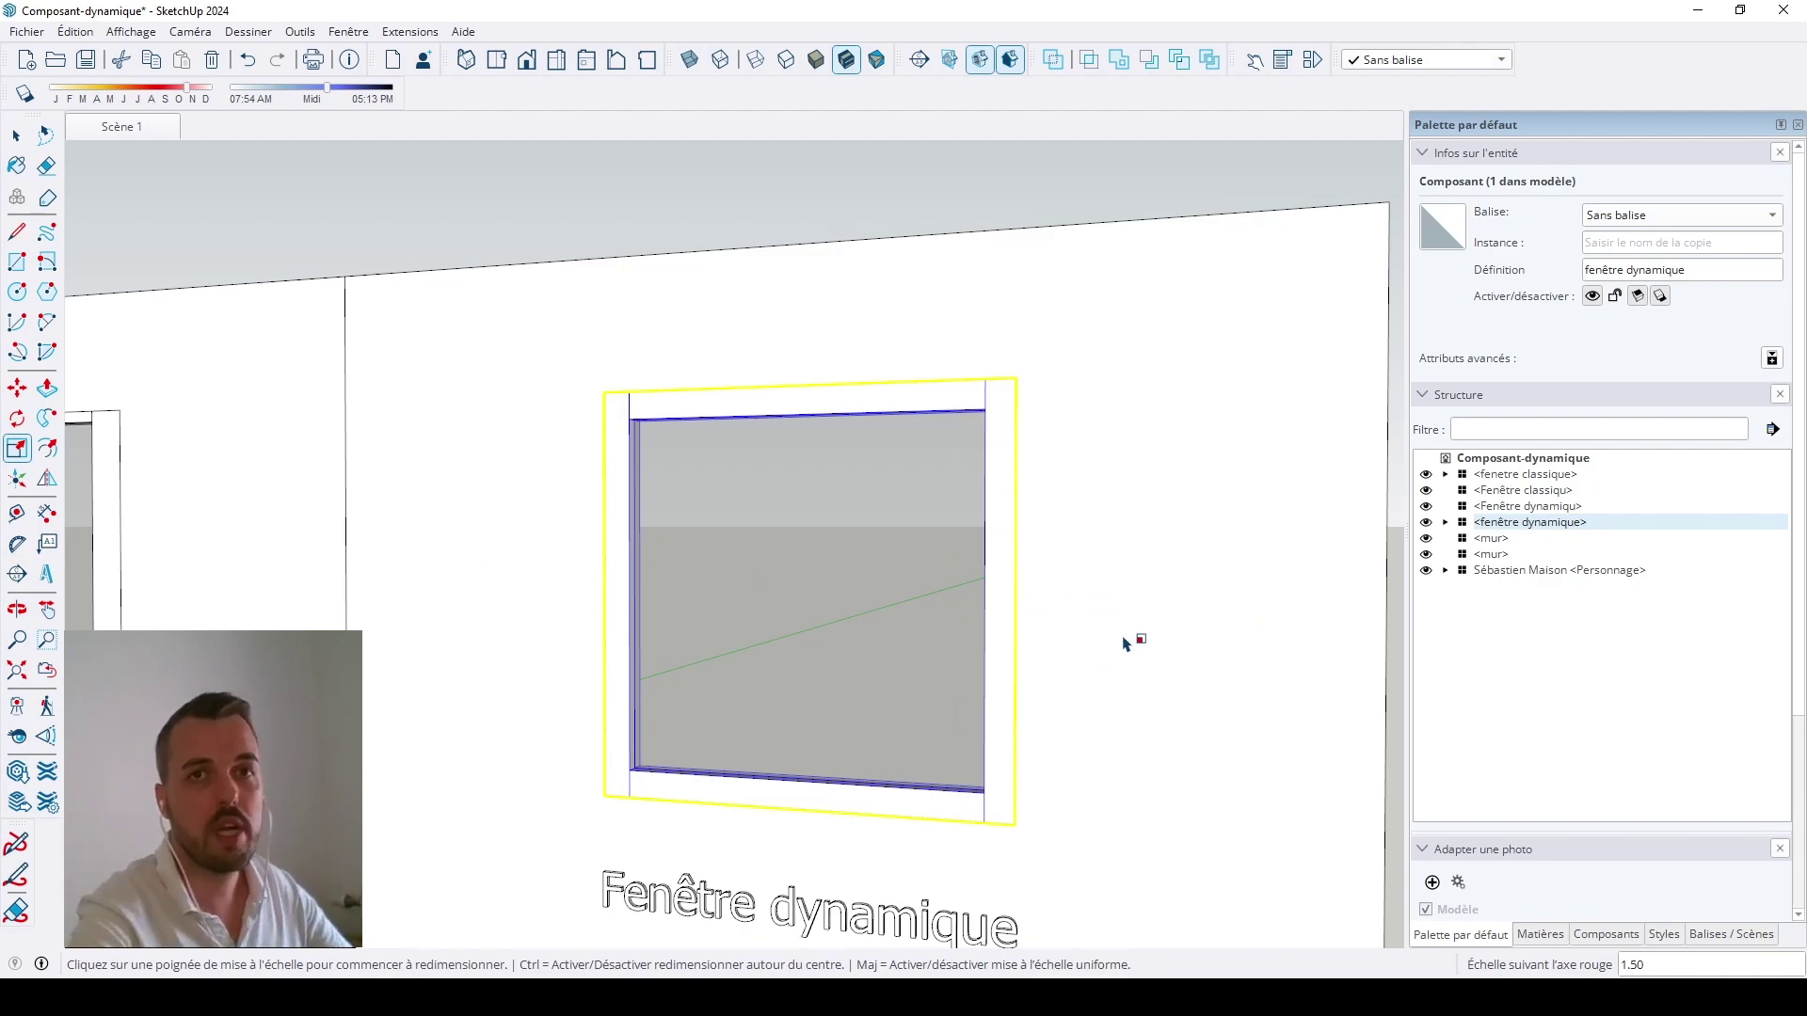
scroll(1157, 448, "down", 5)
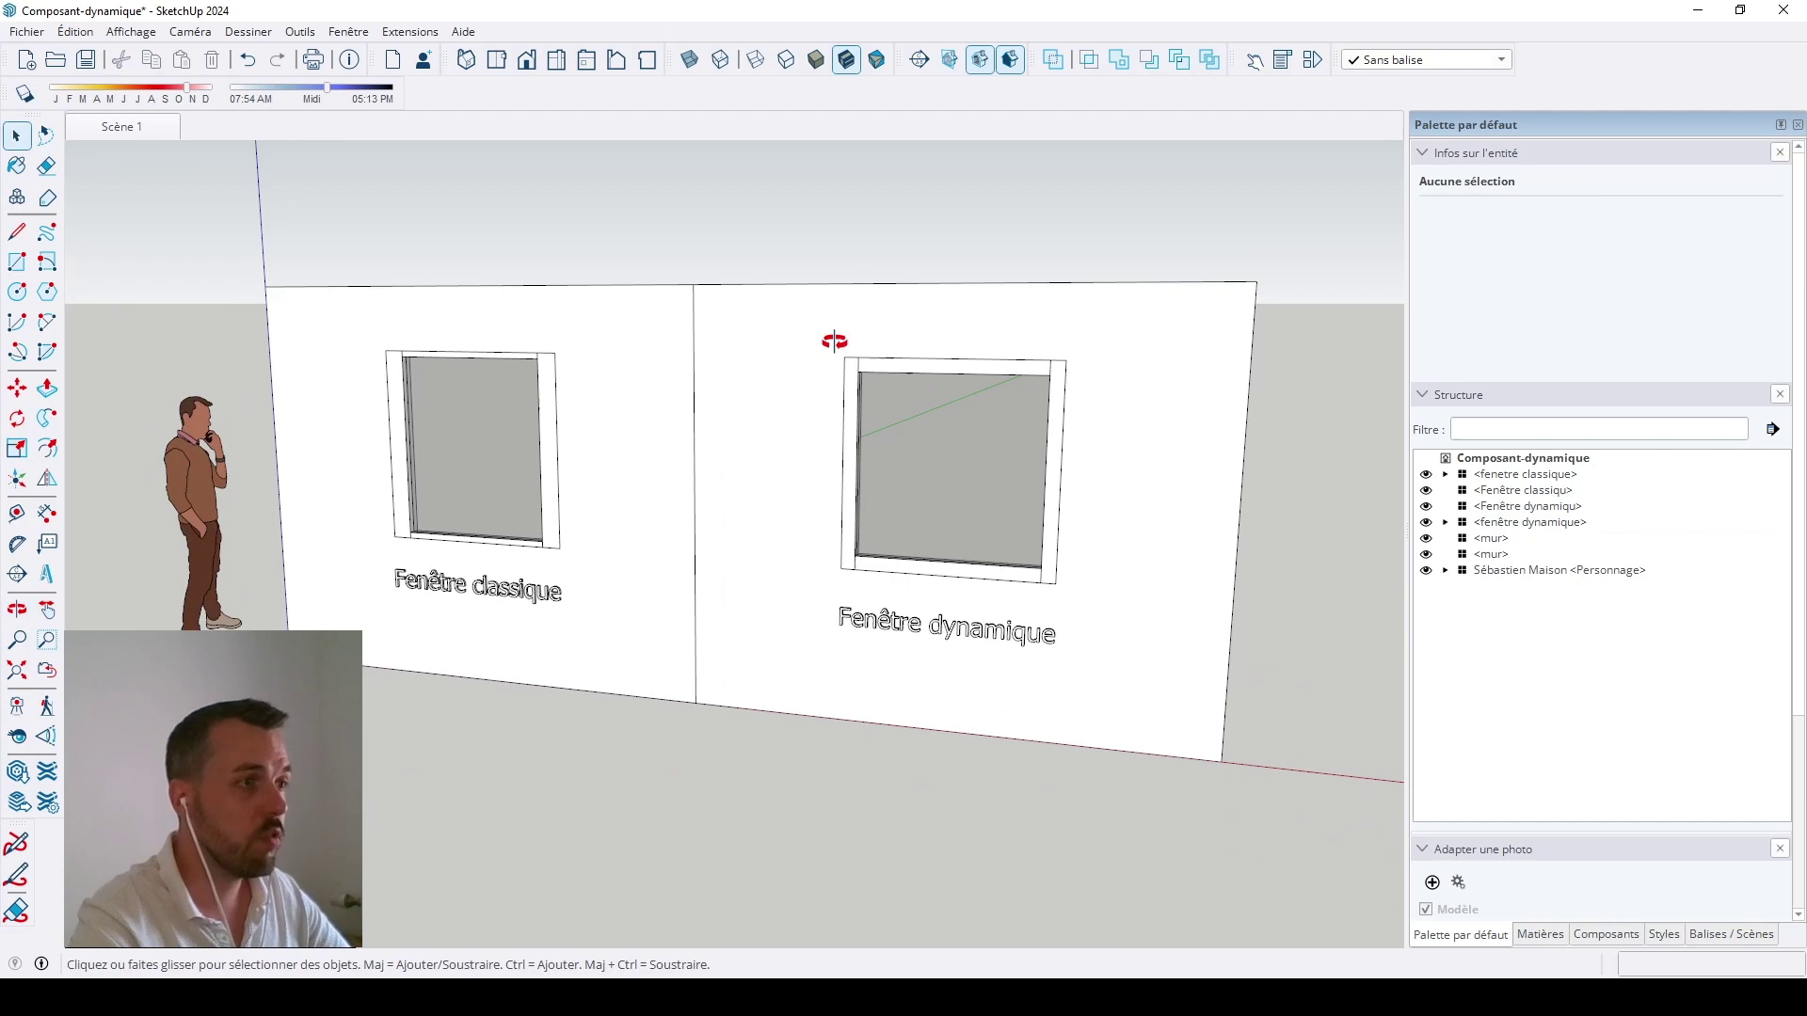
middle_click_drag(835, 342, 895, 403)
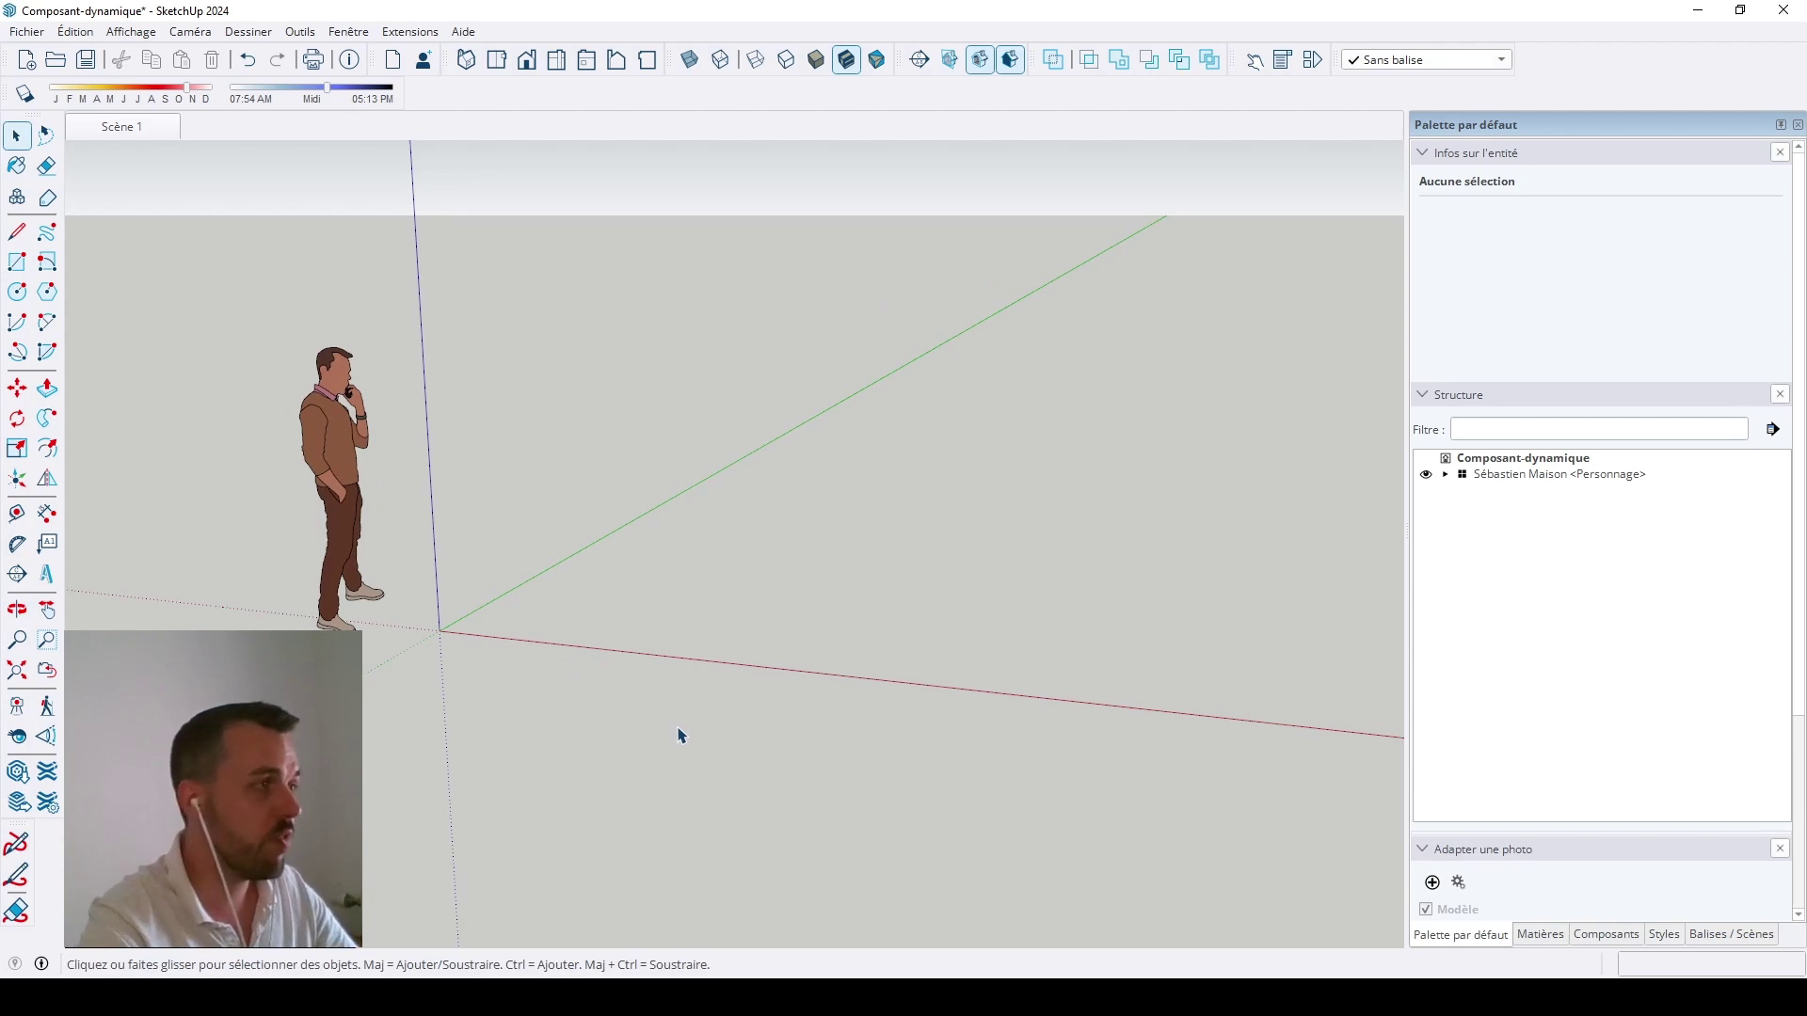
Step: Draw a roughly square rectangle on the ground with one corner at the origin, alongside the red and green axes
left_click(17, 262)
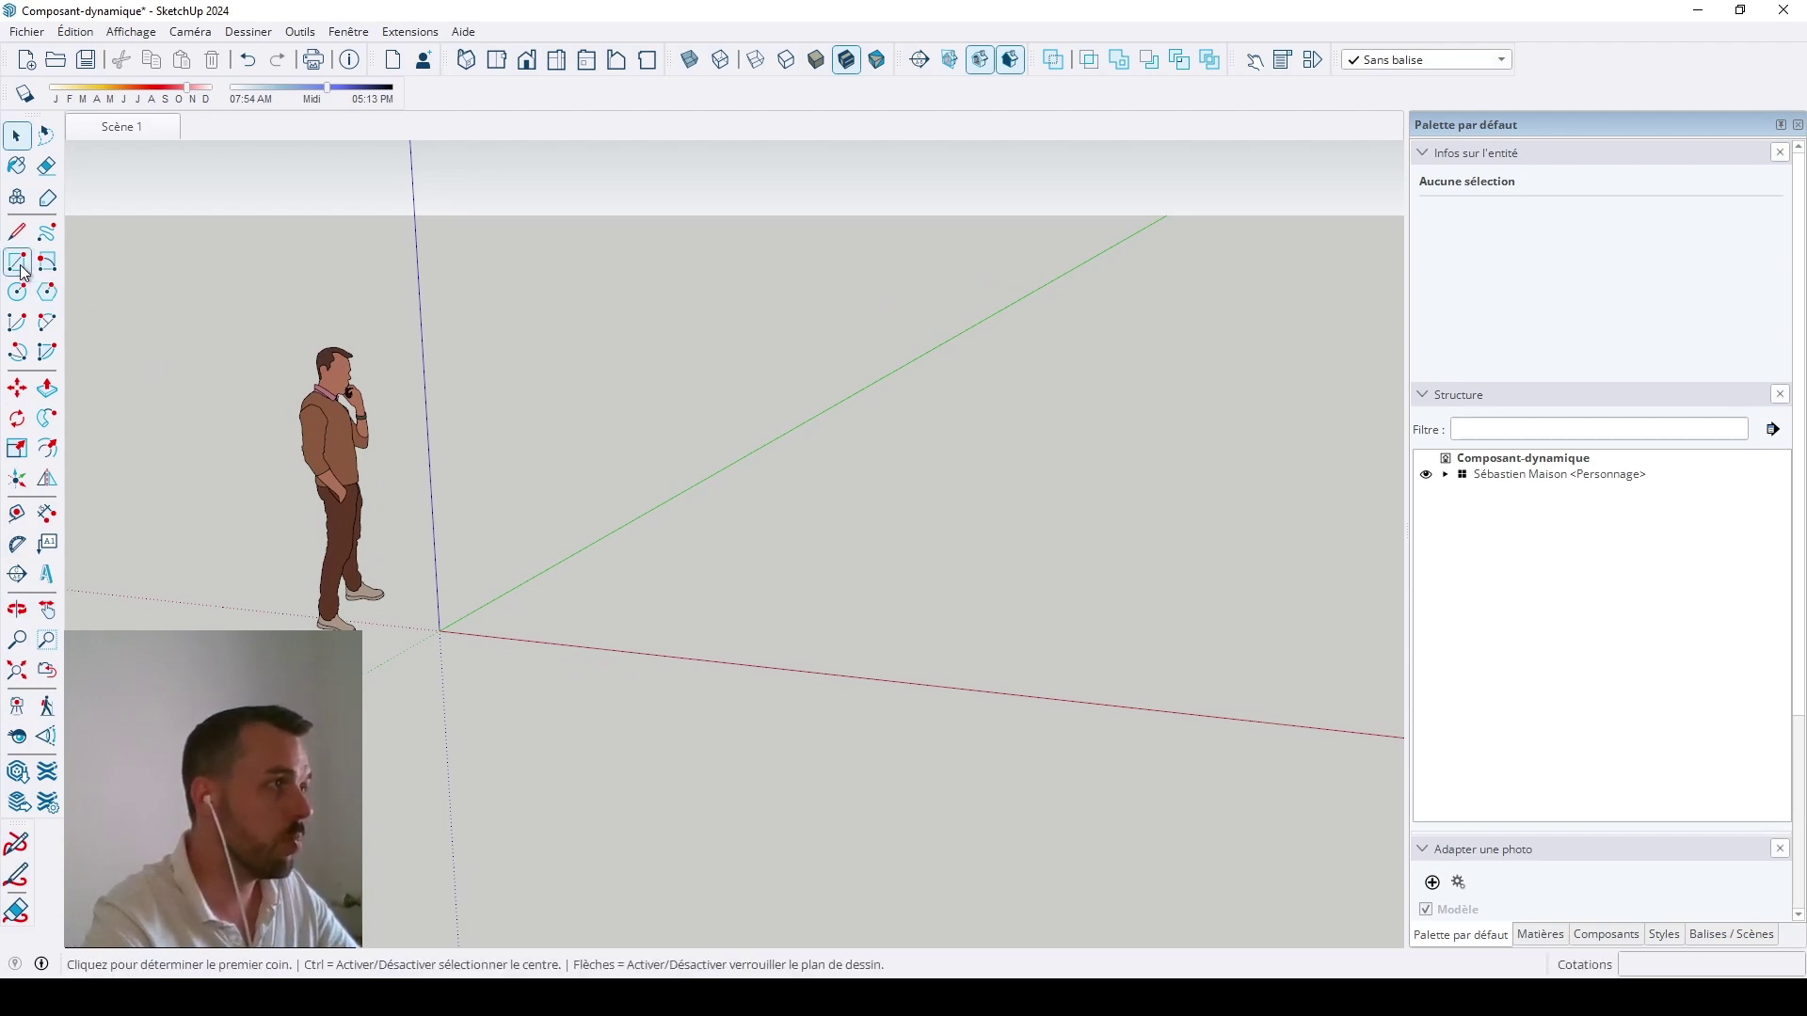
left_click(440, 631)
left_click(626, 614)
middle_click_drag(1057, 835, 661, 827)
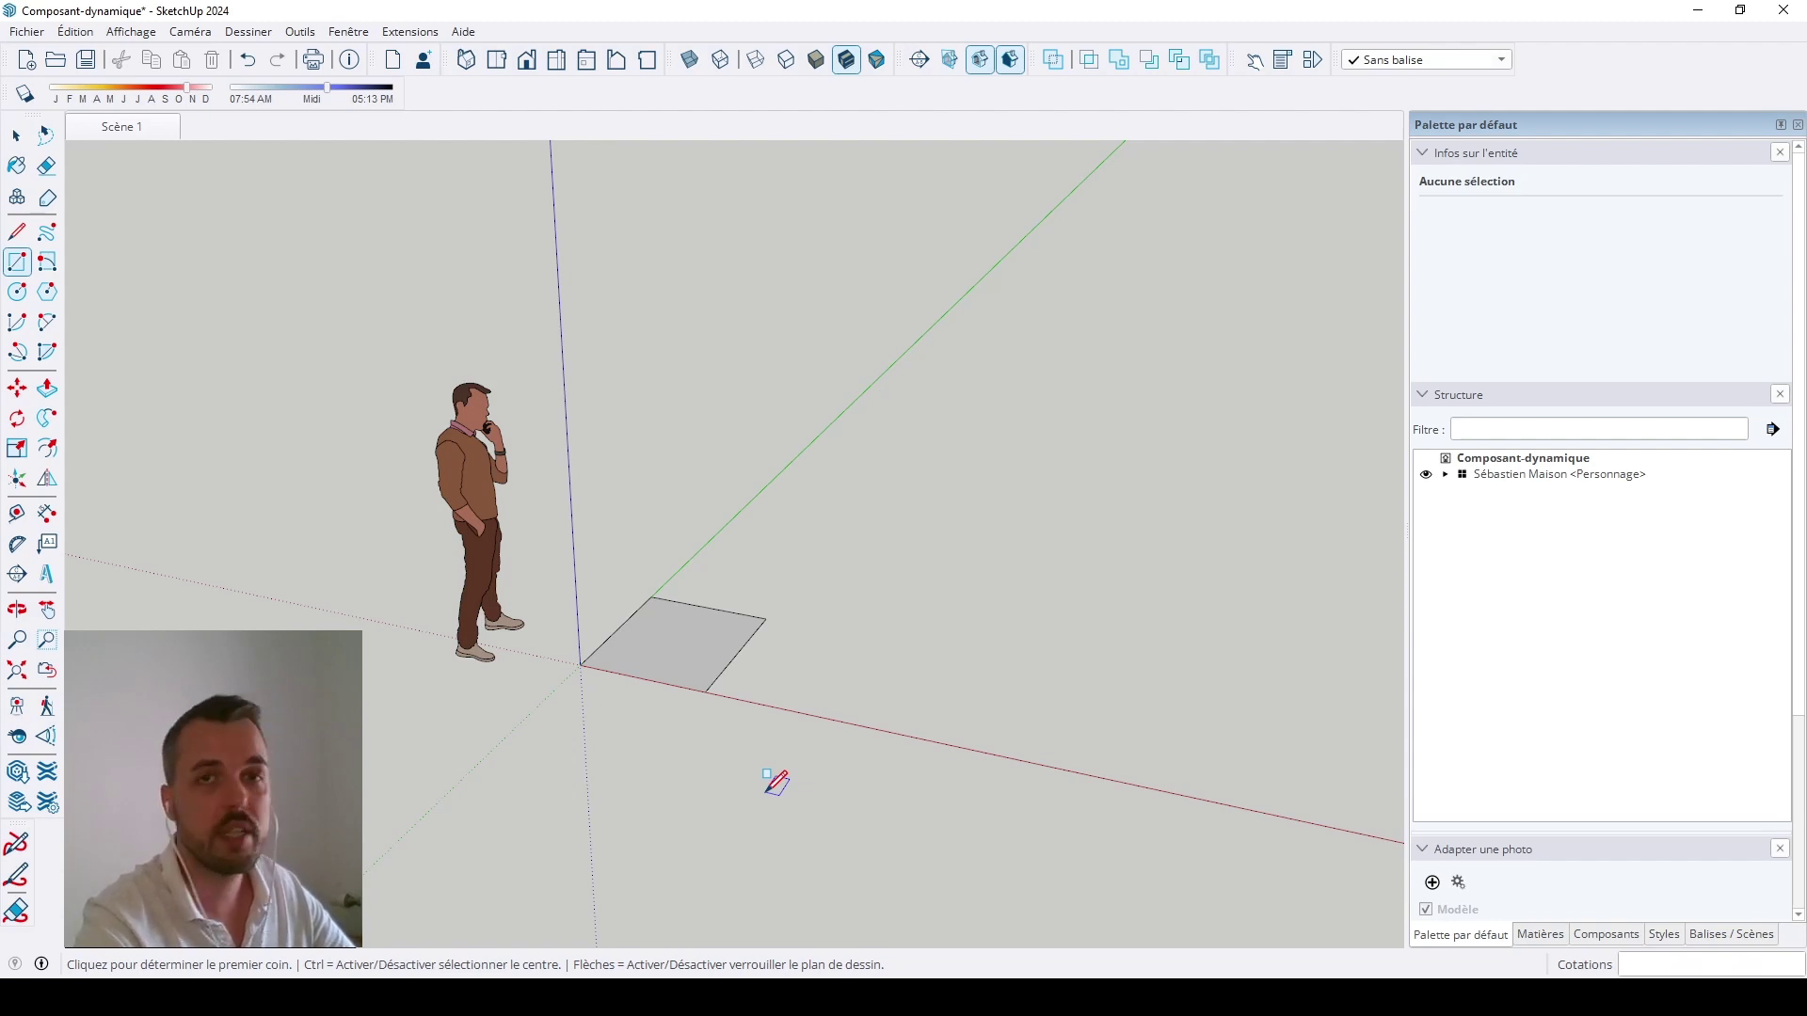
Step: Extrude the ground rectangle upwards by about 2388 mm into a tall post
left_click(47, 386)
left_click_drag(694, 674, 677, 273)
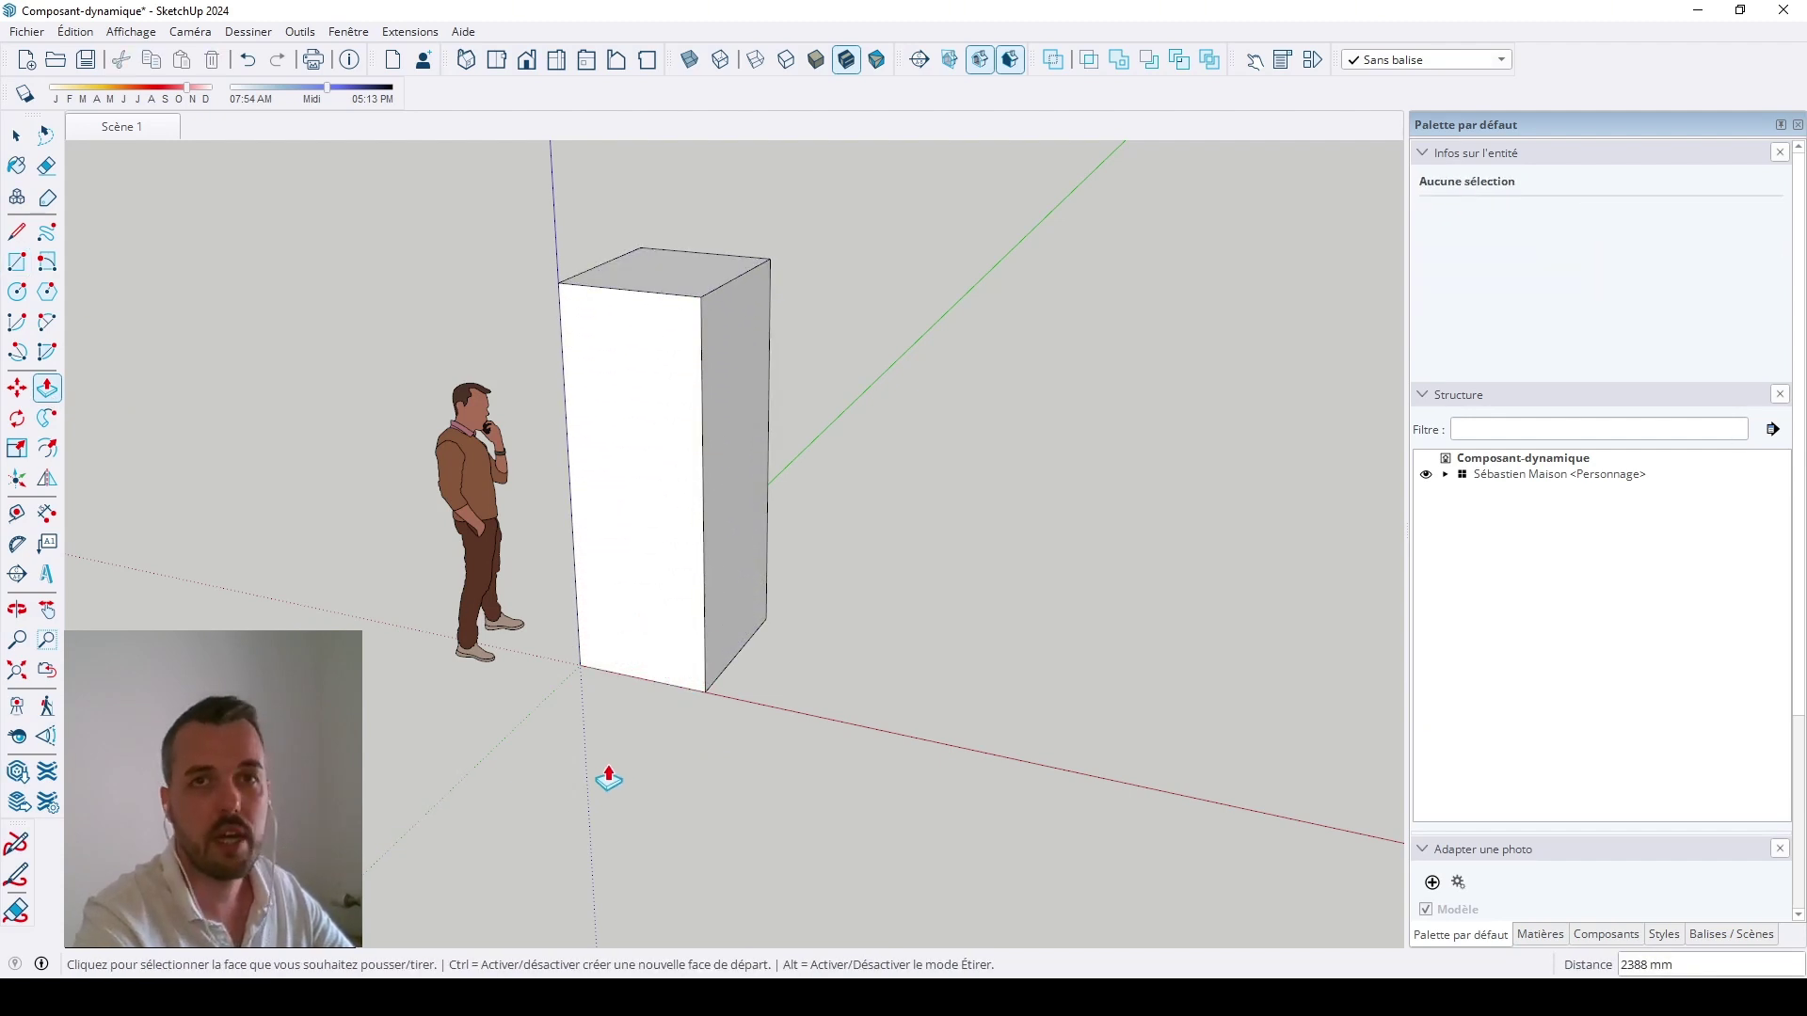
scroll(602, 781, "down", 2)
Step: Turn the whole post into a component with the definition name "montant gauche", replacing the selection
key("space")
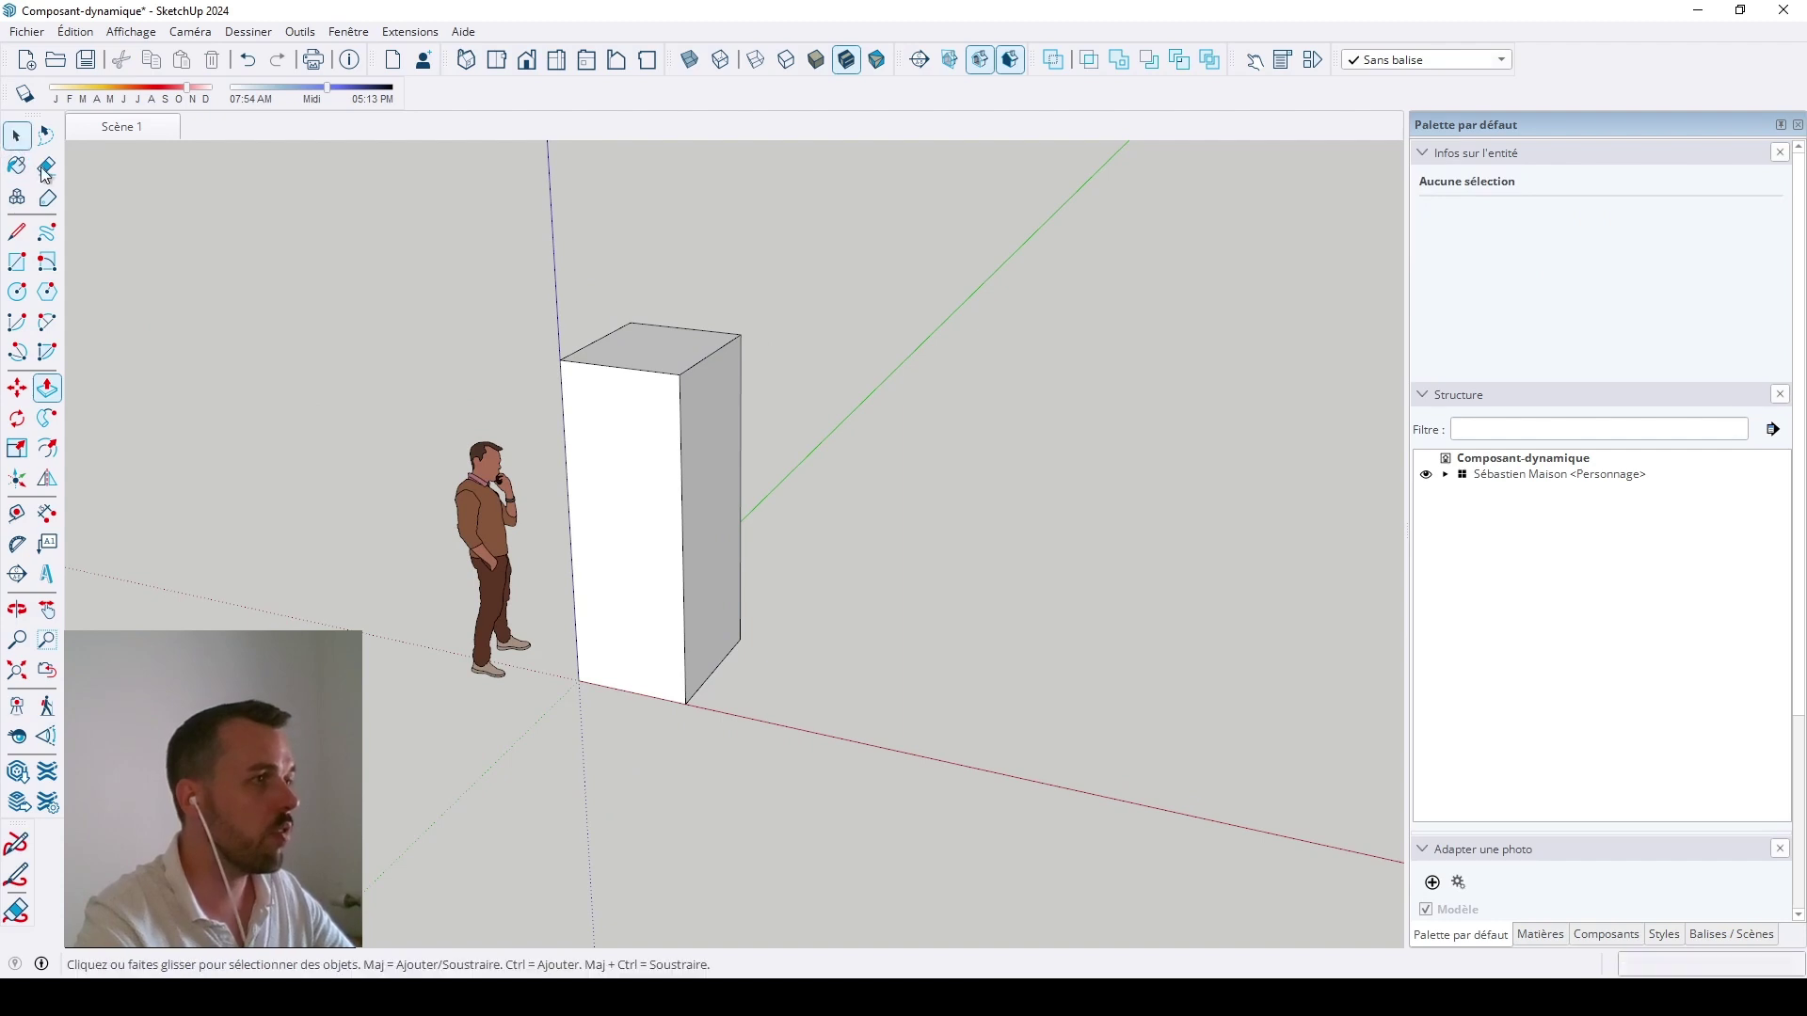
left_click_drag(509, 265, 889, 821)
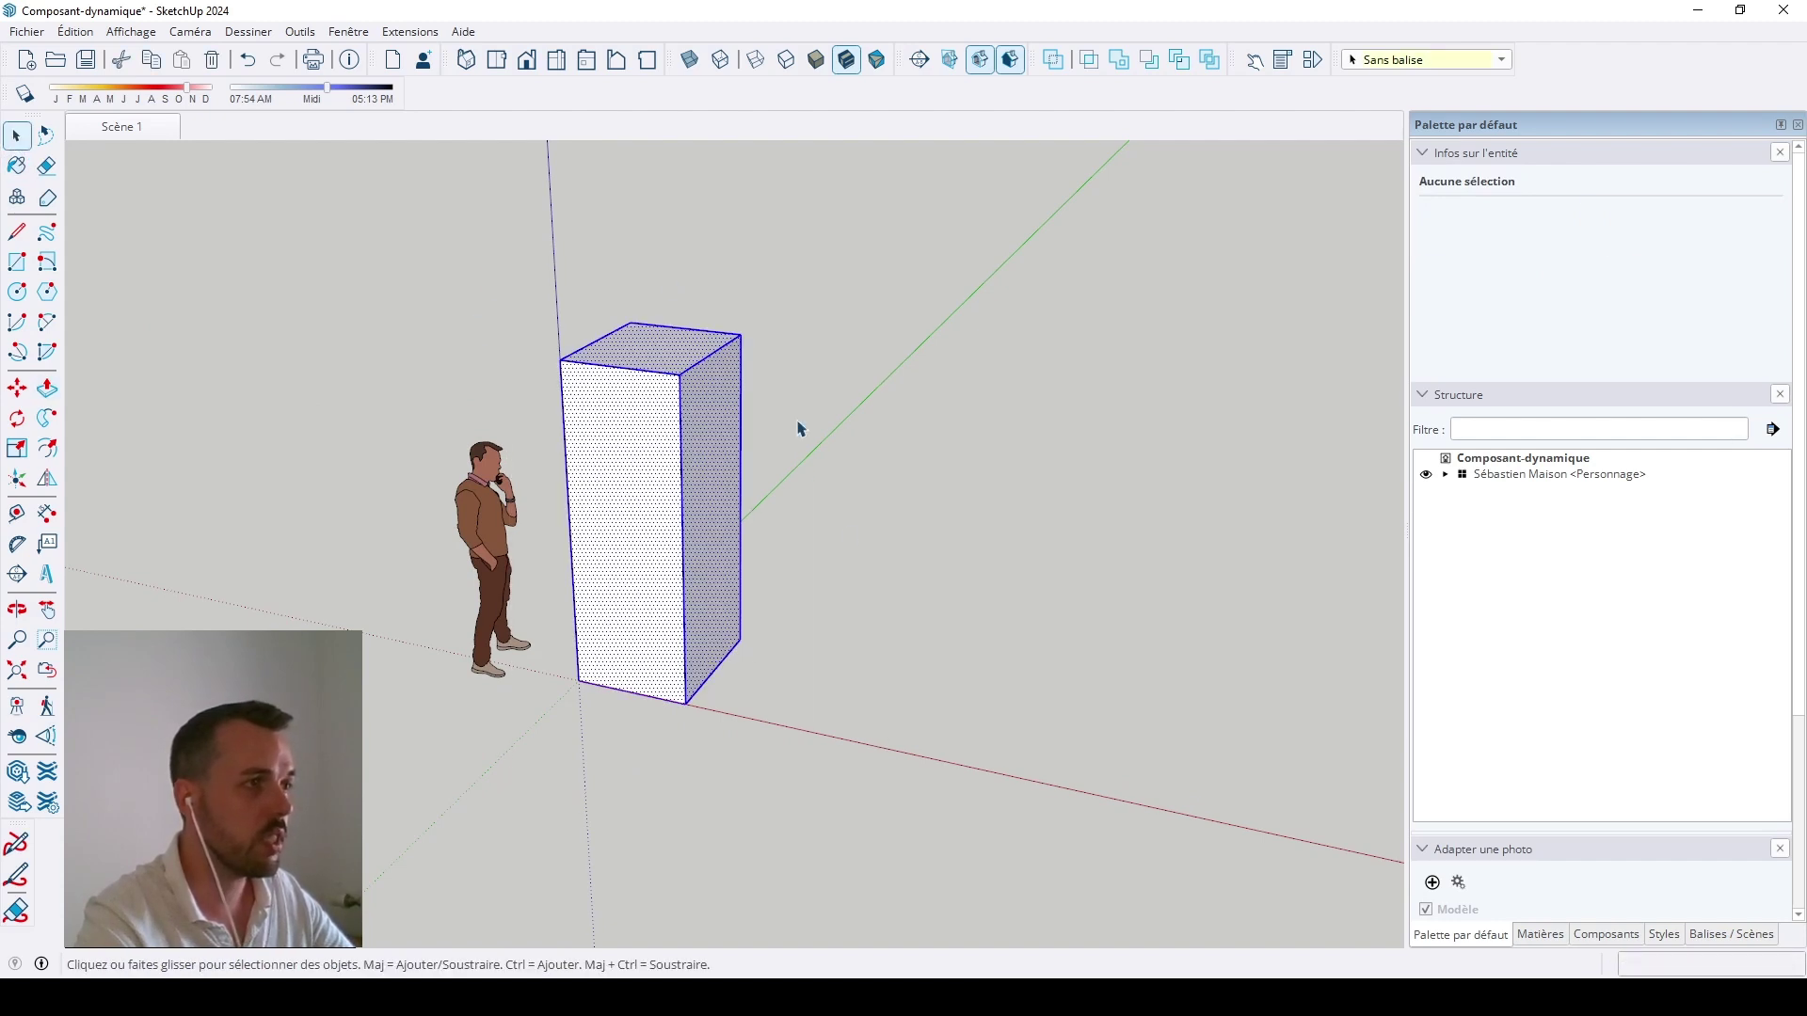
right_click(639, 461)
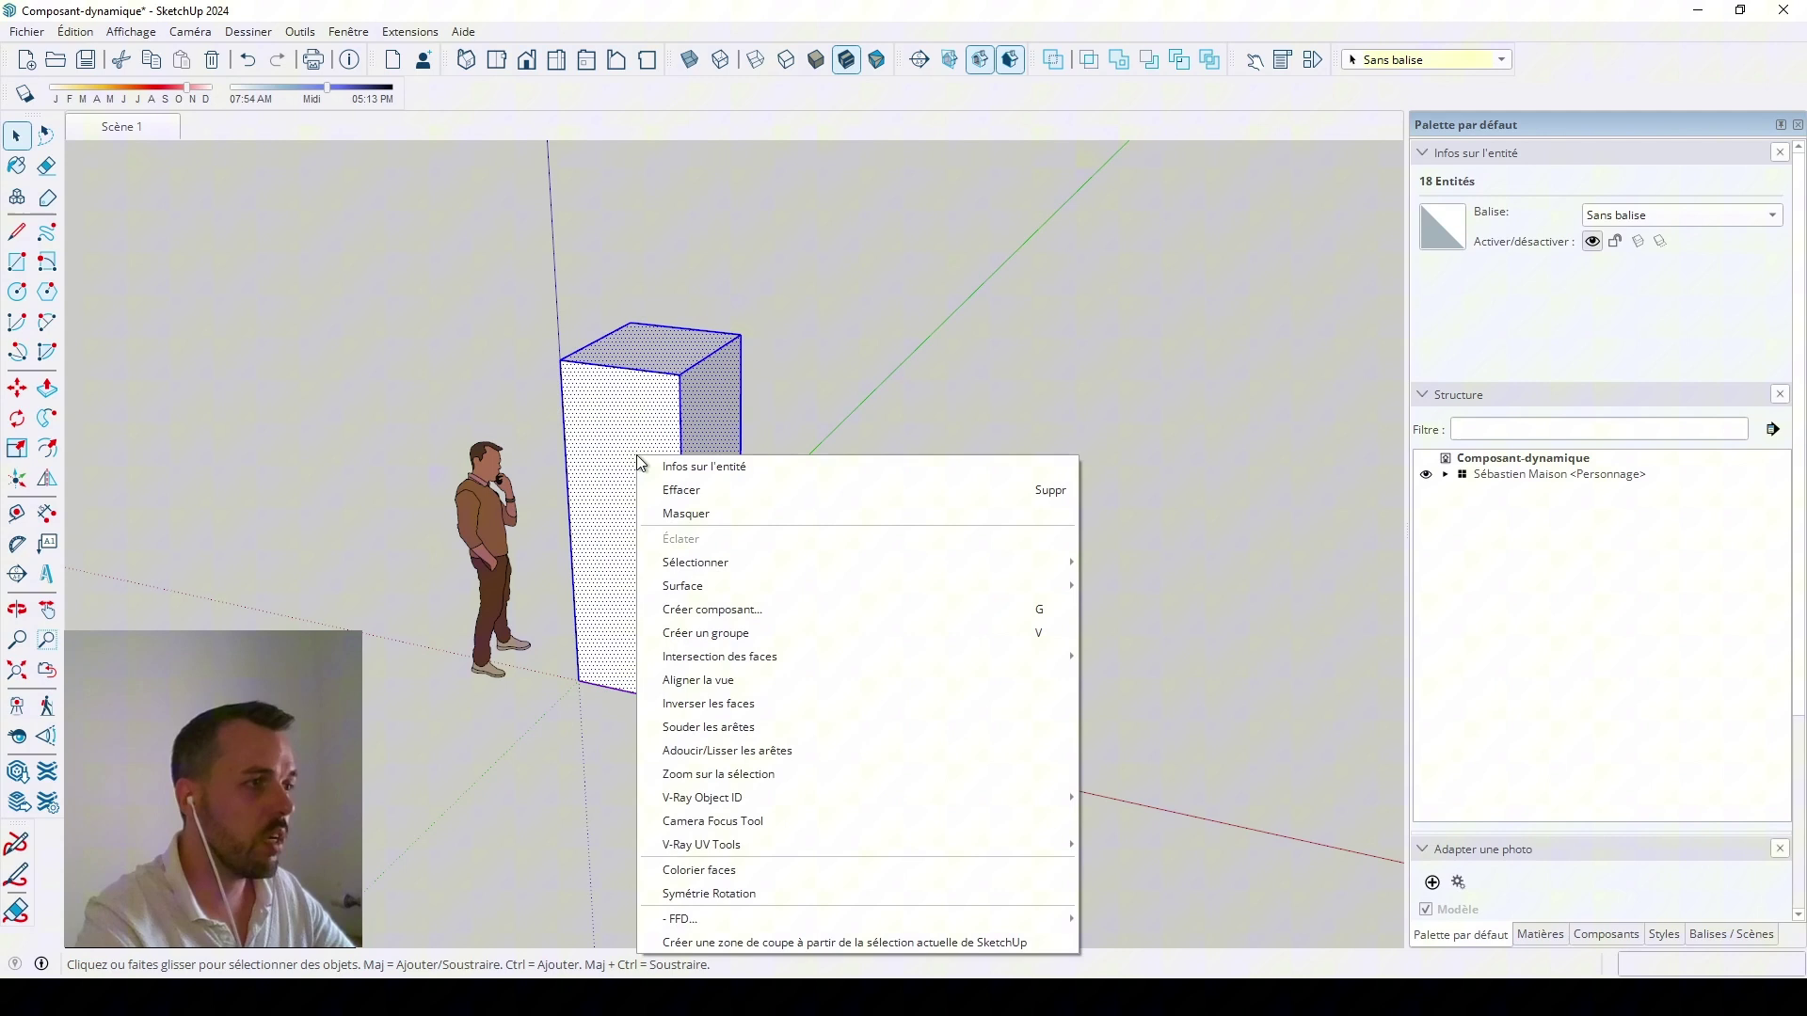
left_click(787, 609)
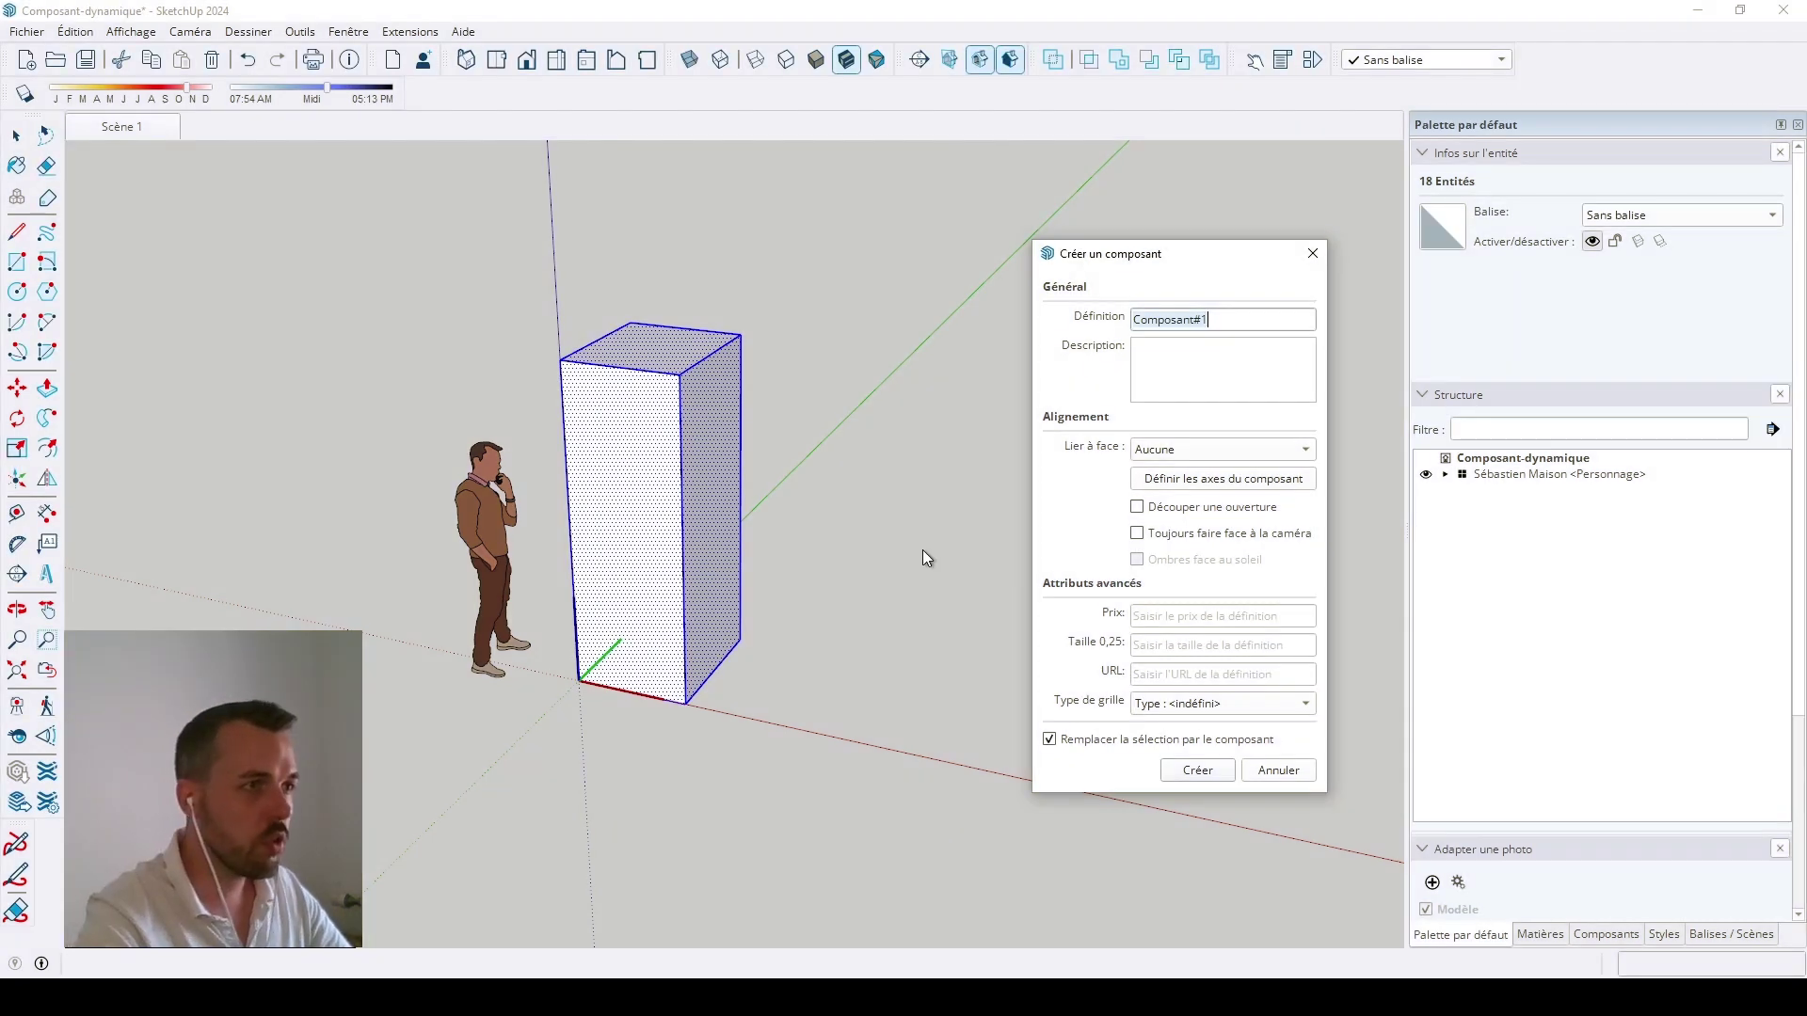
type("montant gauche")
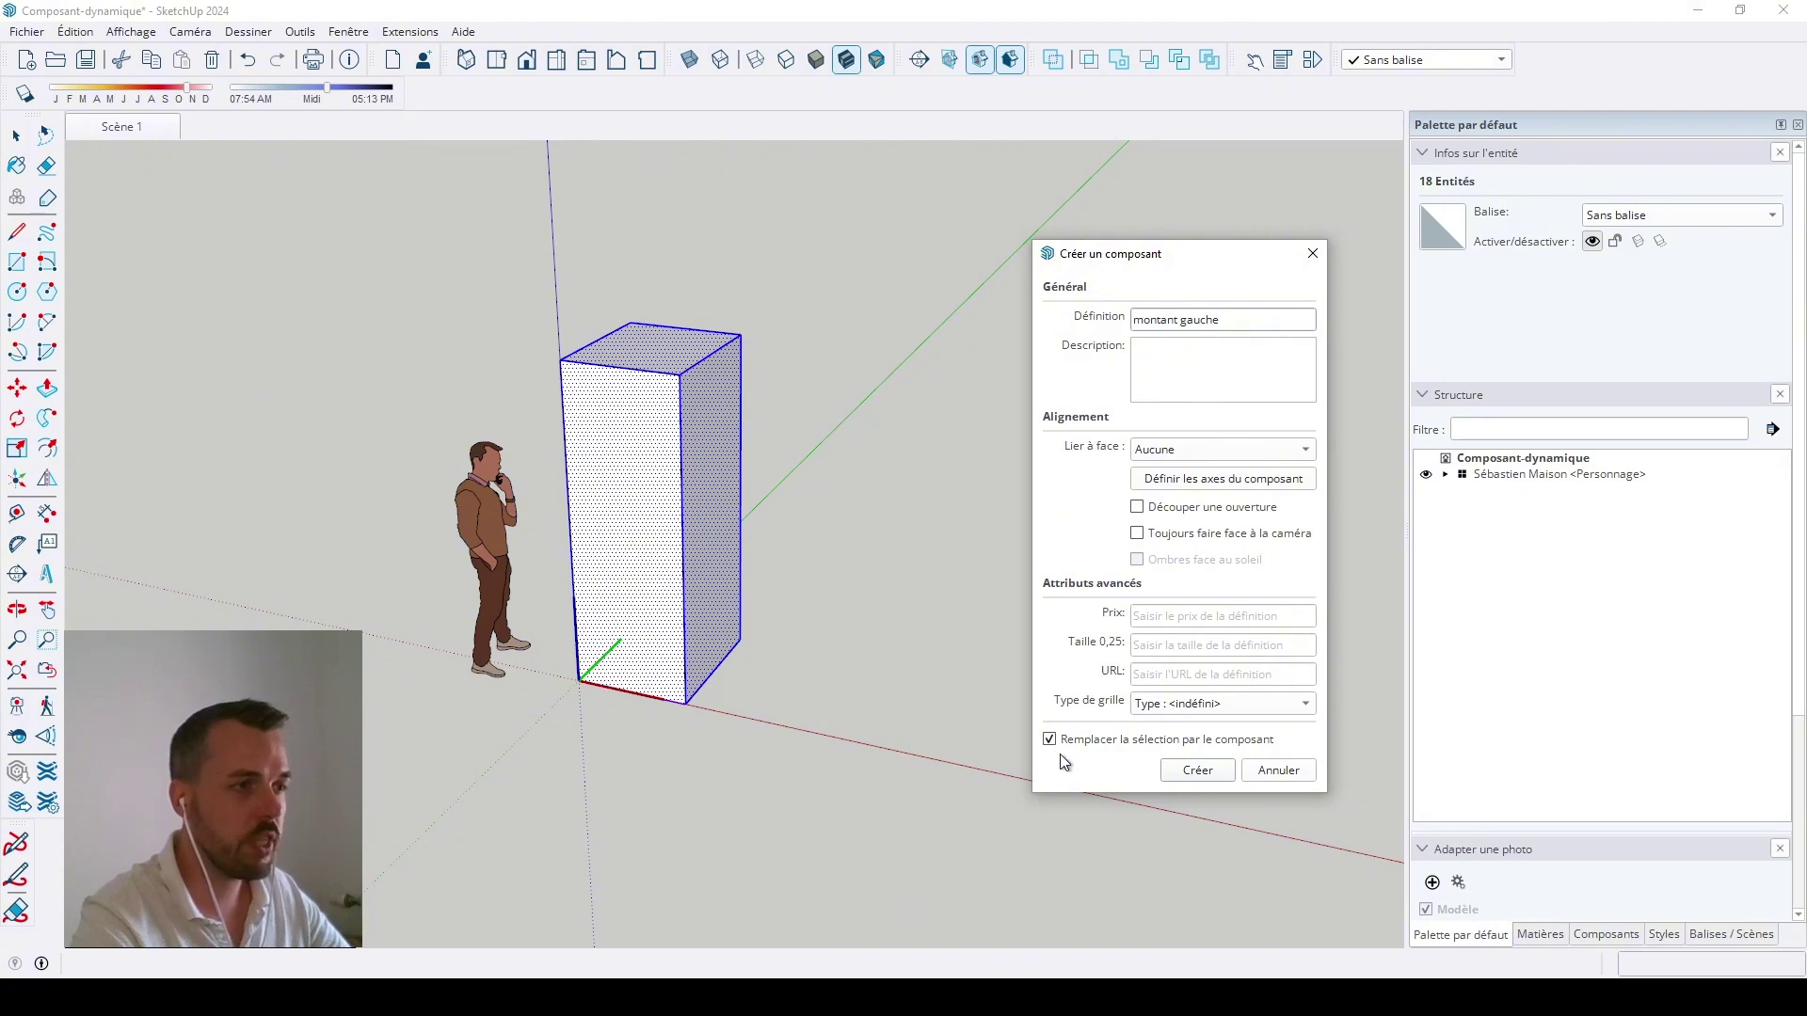
left_click(1225, 773)
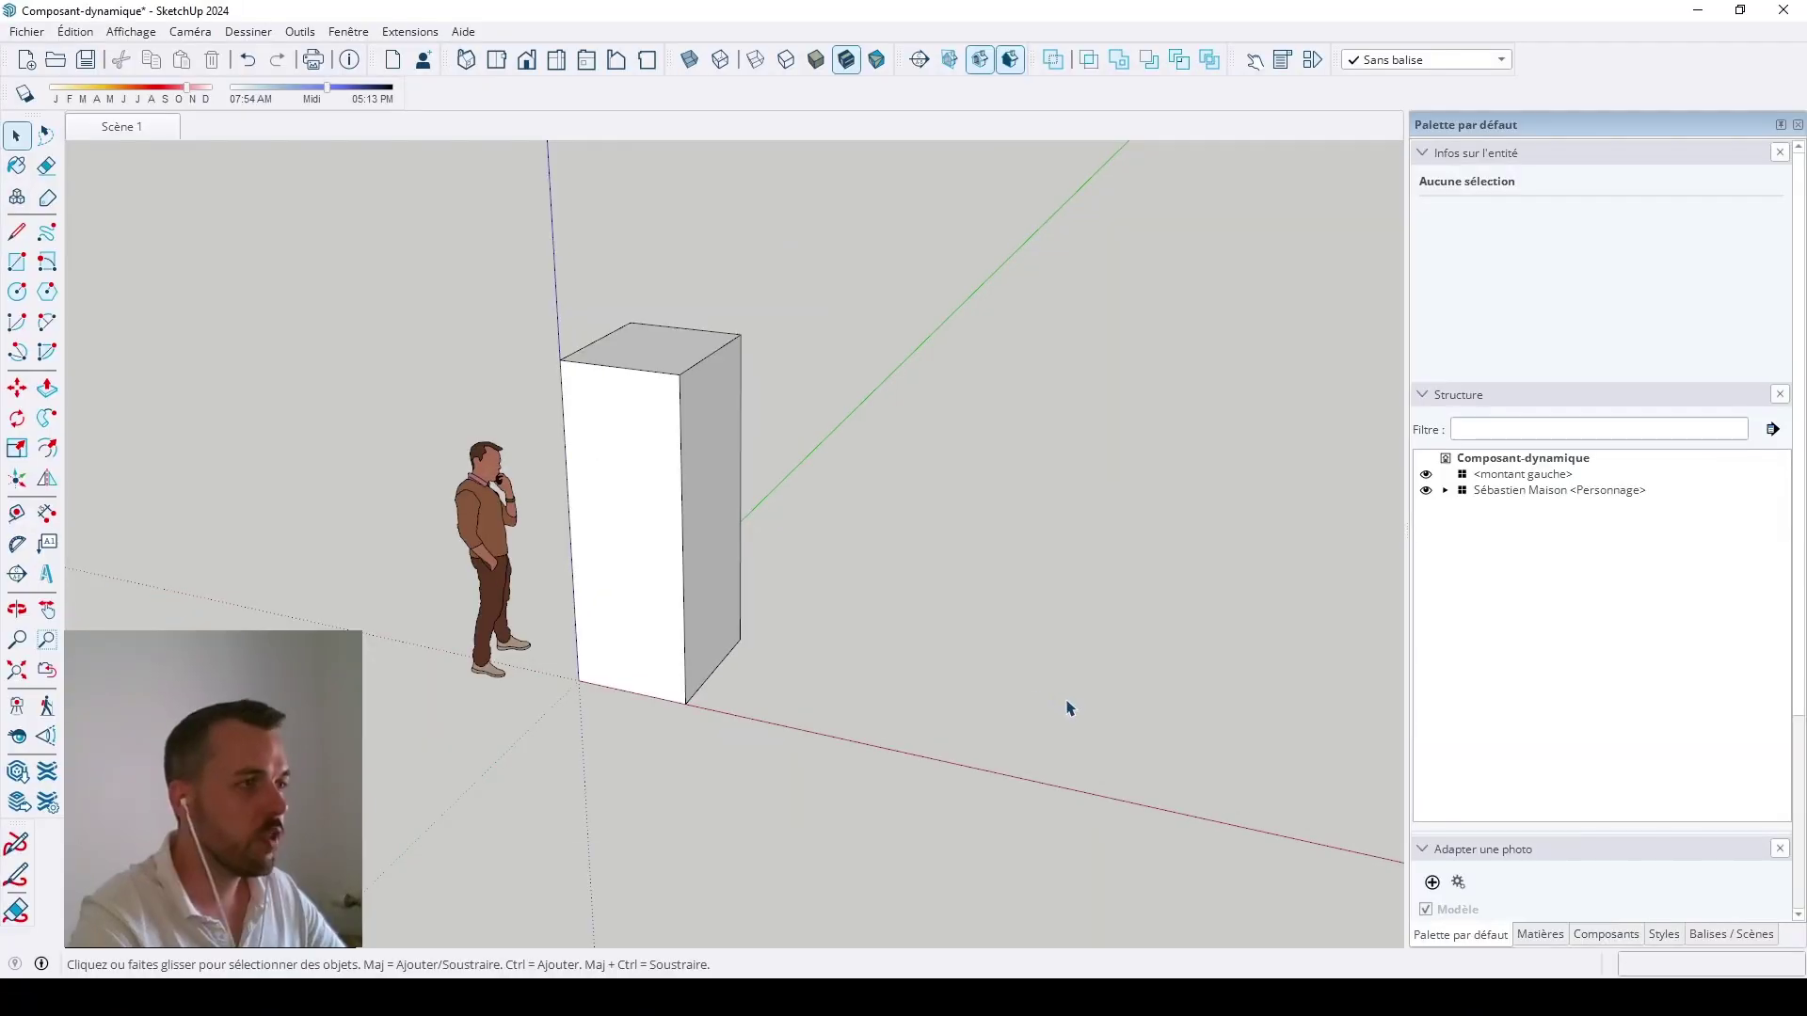
Step: Create a mirrored copy of the post along the red axis, with the mirror plane moved about 1873 mm away
left_click(665, 583)
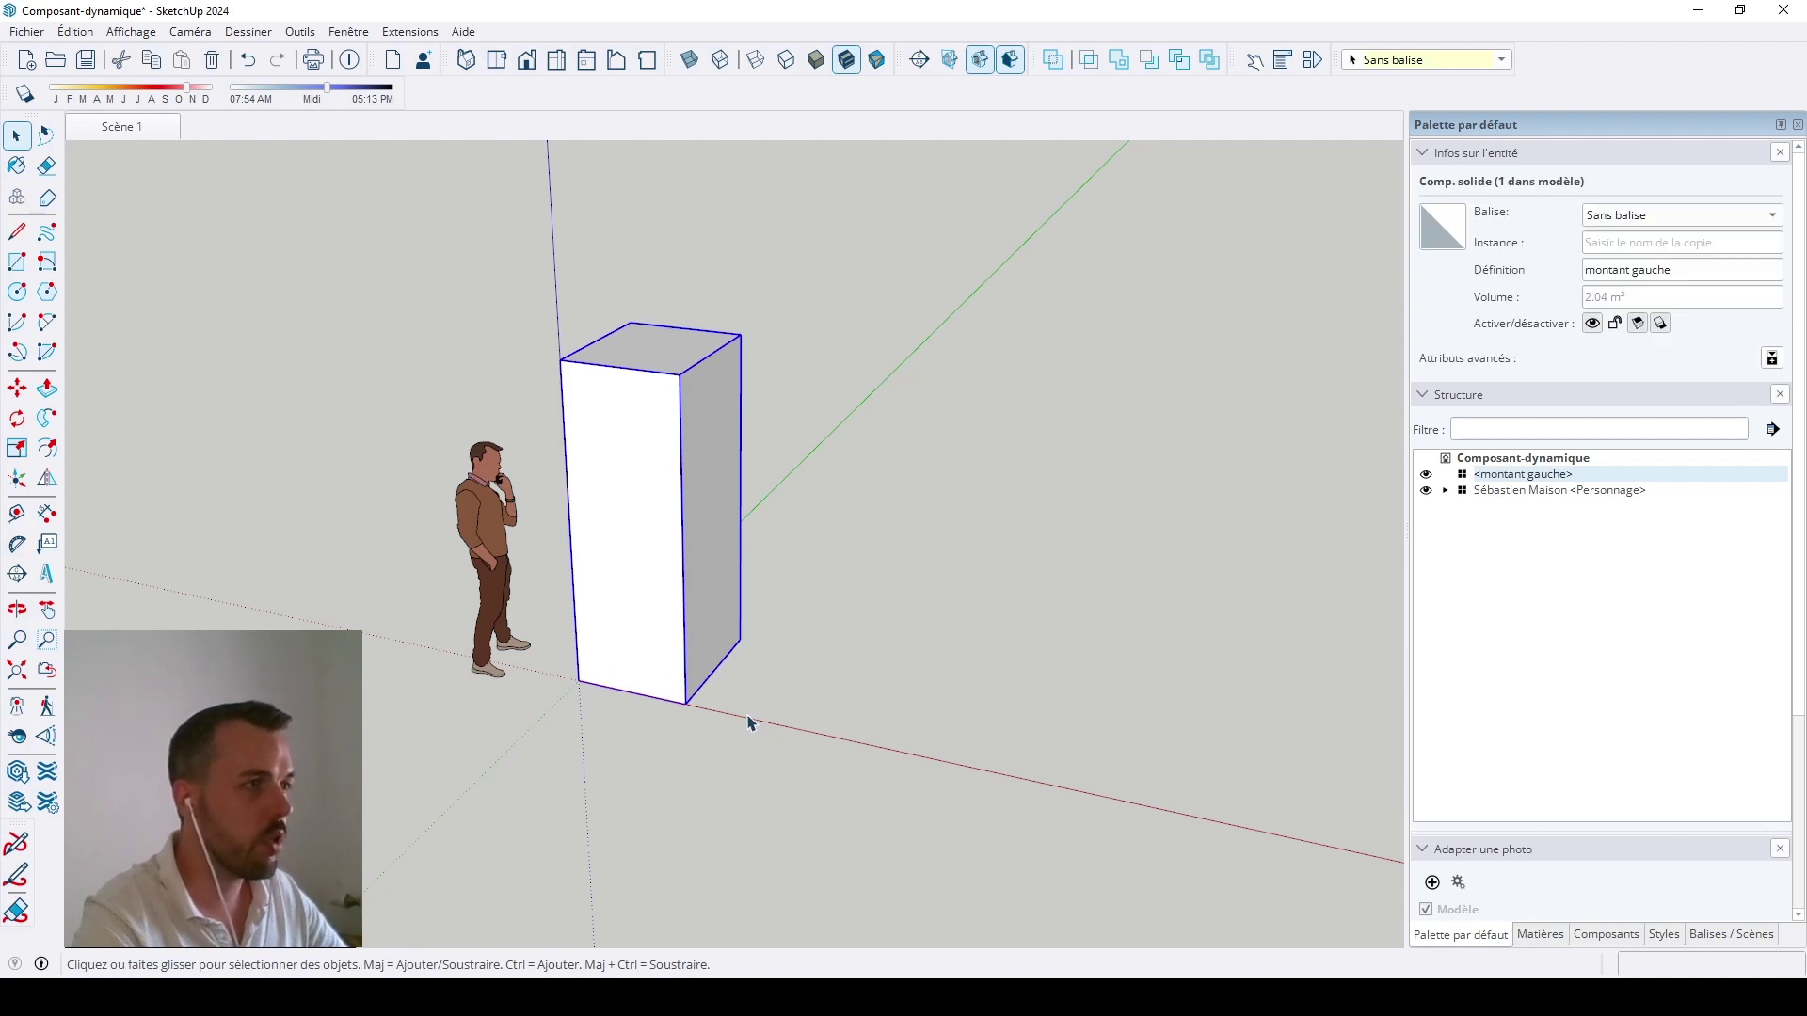
left_click(47, 478)
scroll(393, 647, "down", 2)
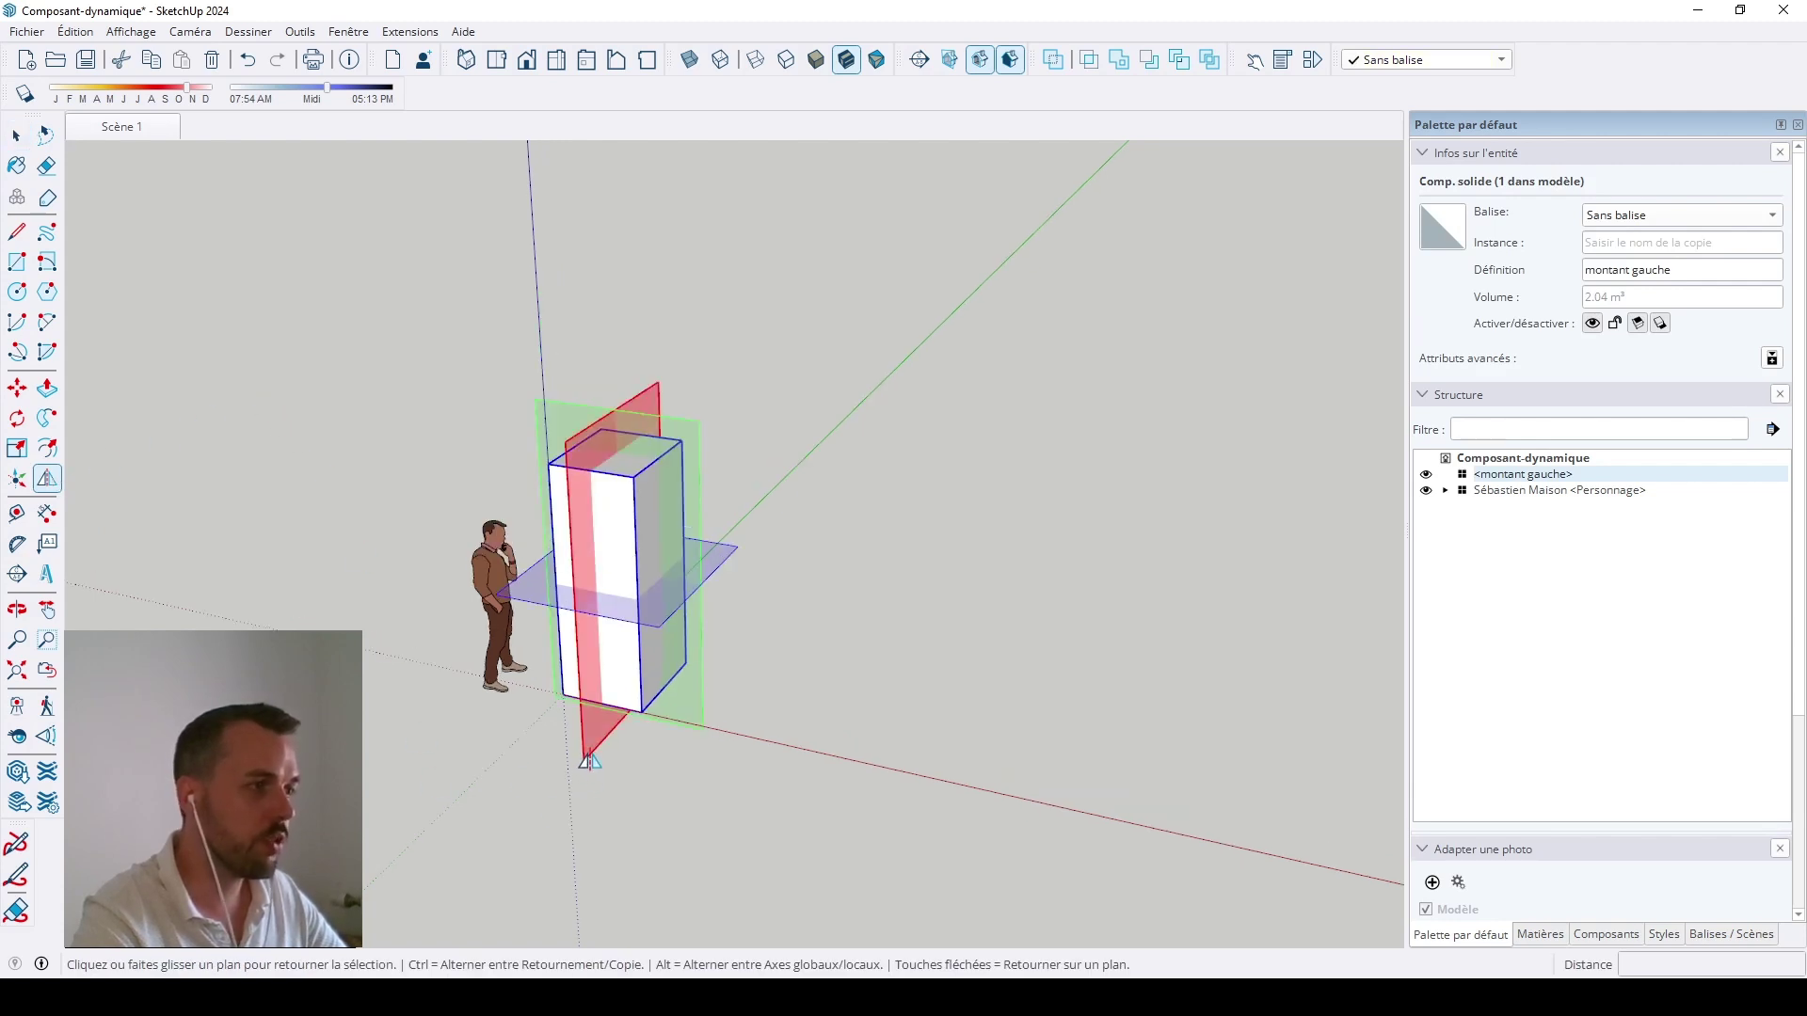
left_click(589, 761)
left_click_drag(590, 760, 773, 801)
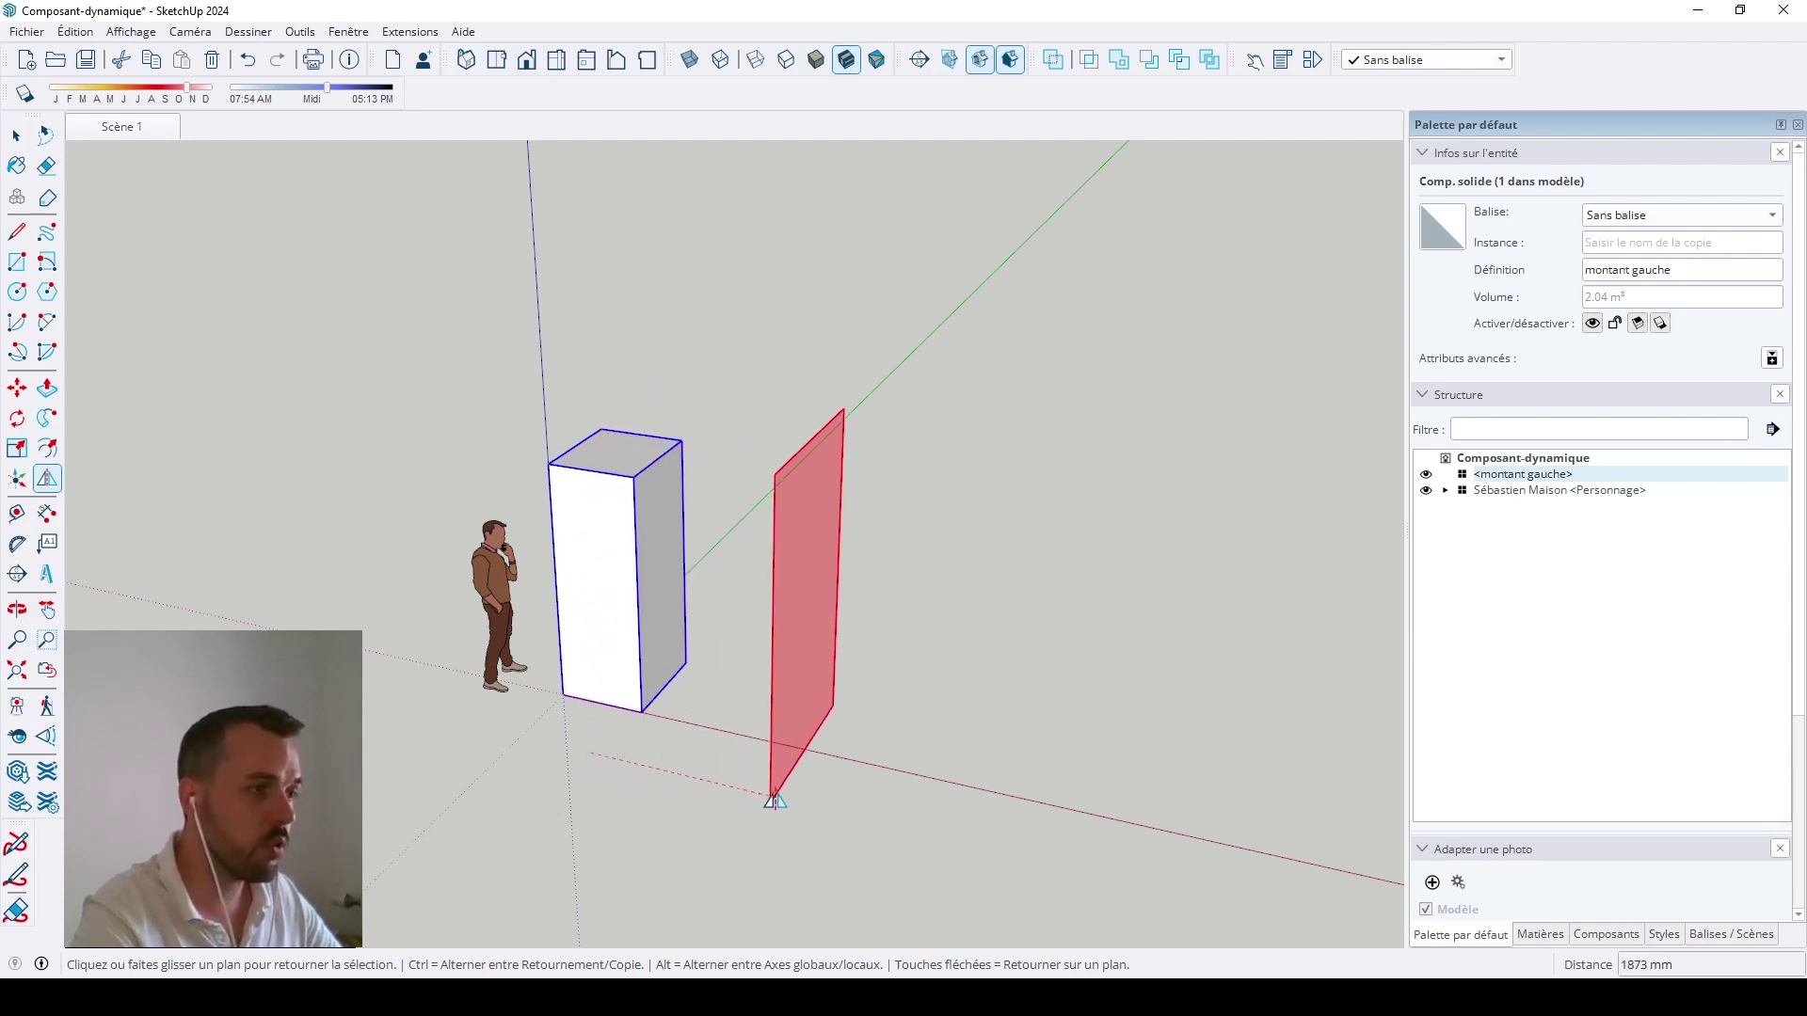
key("ctrl")
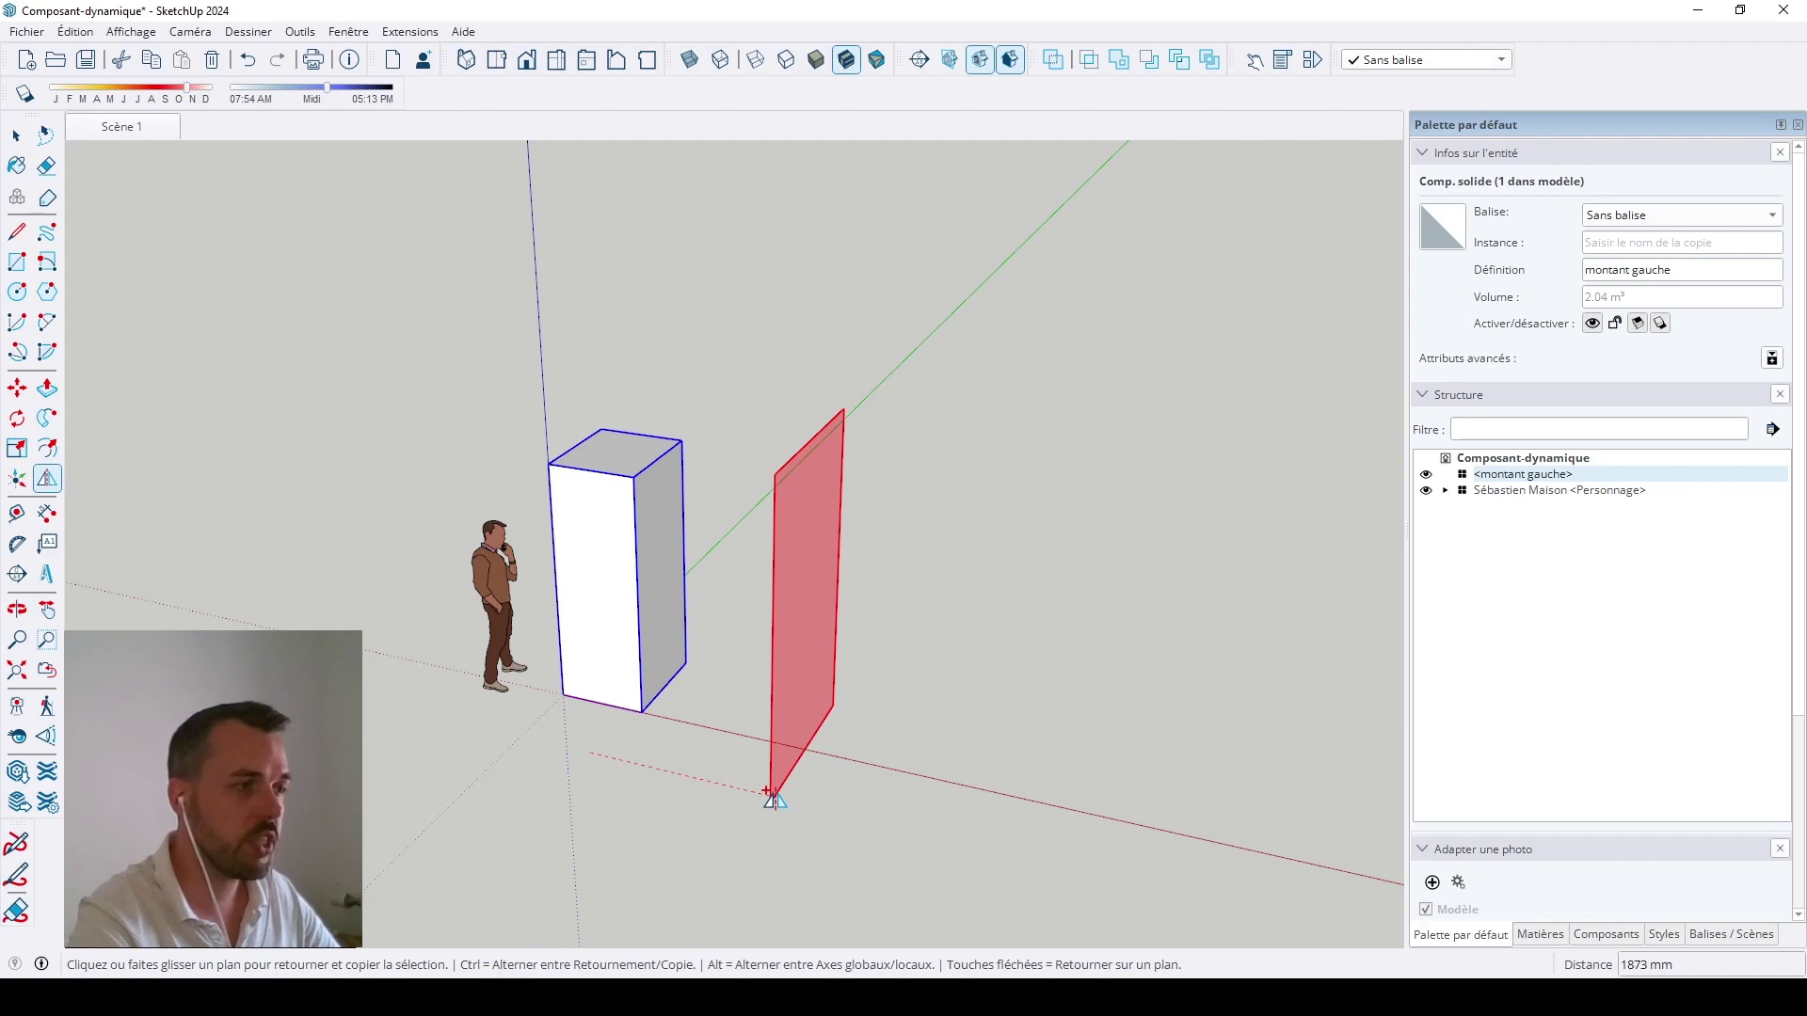
left_click(773, 798)
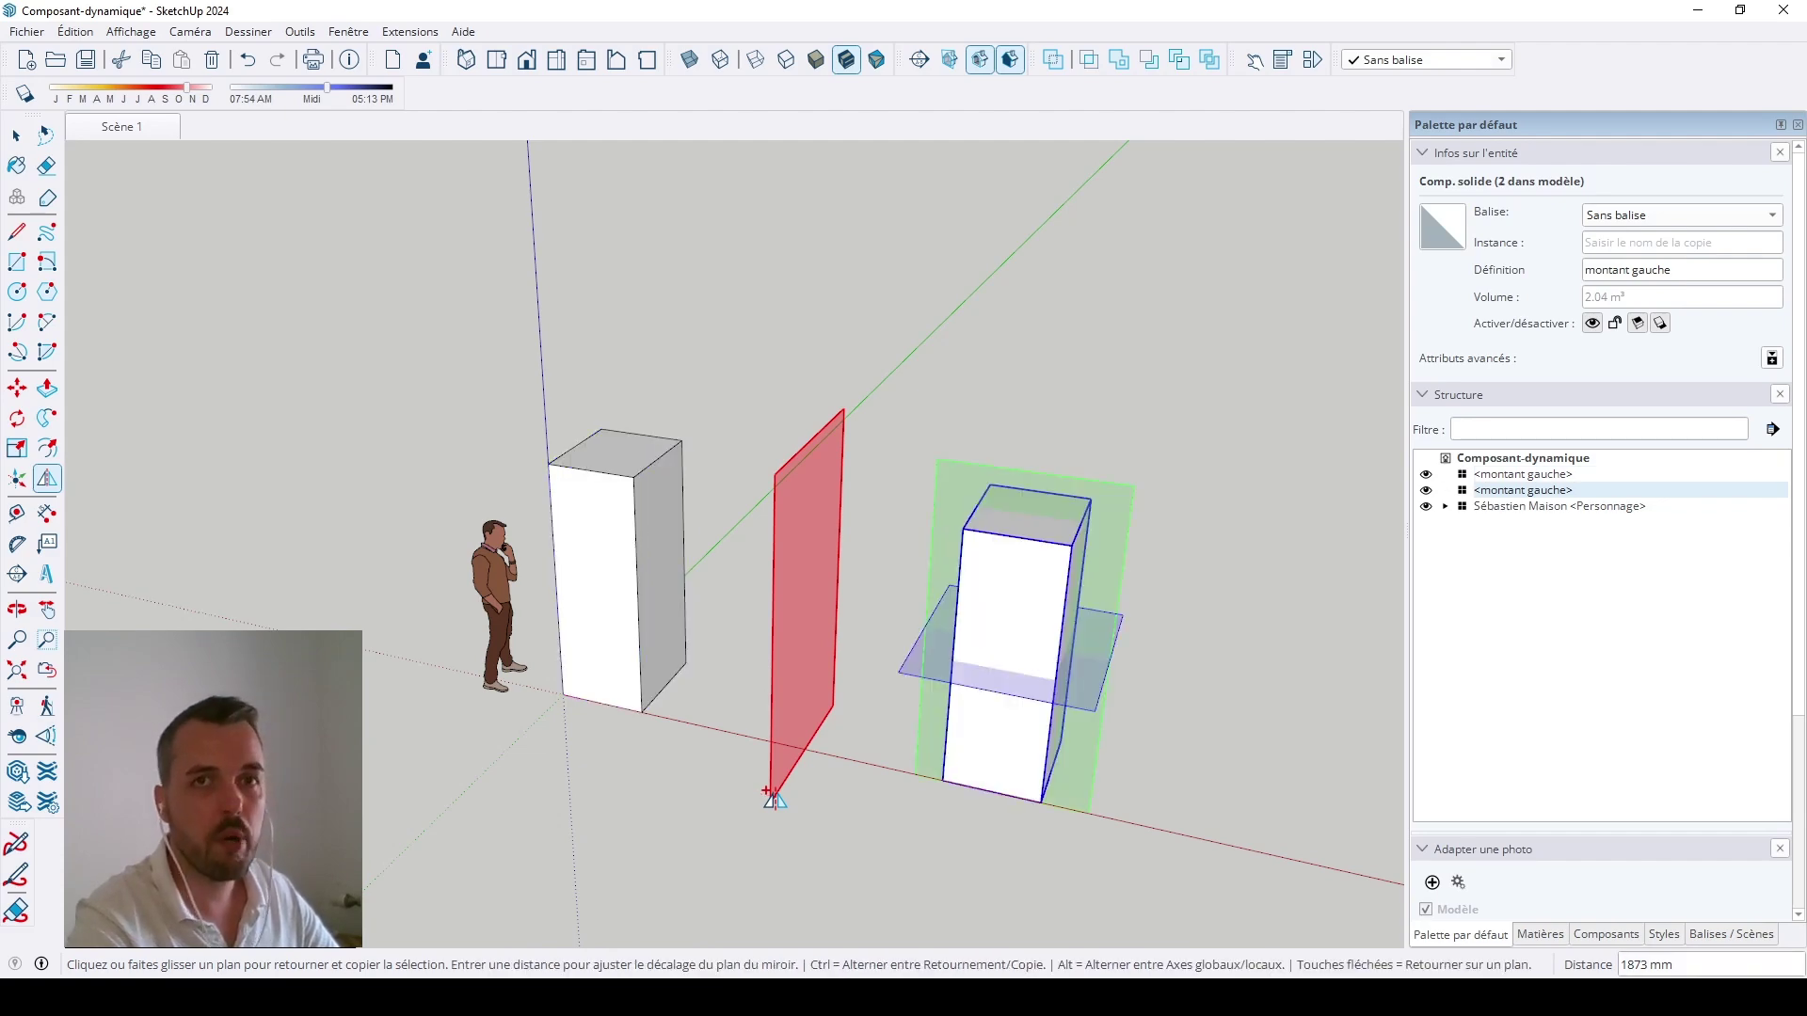
key("space")
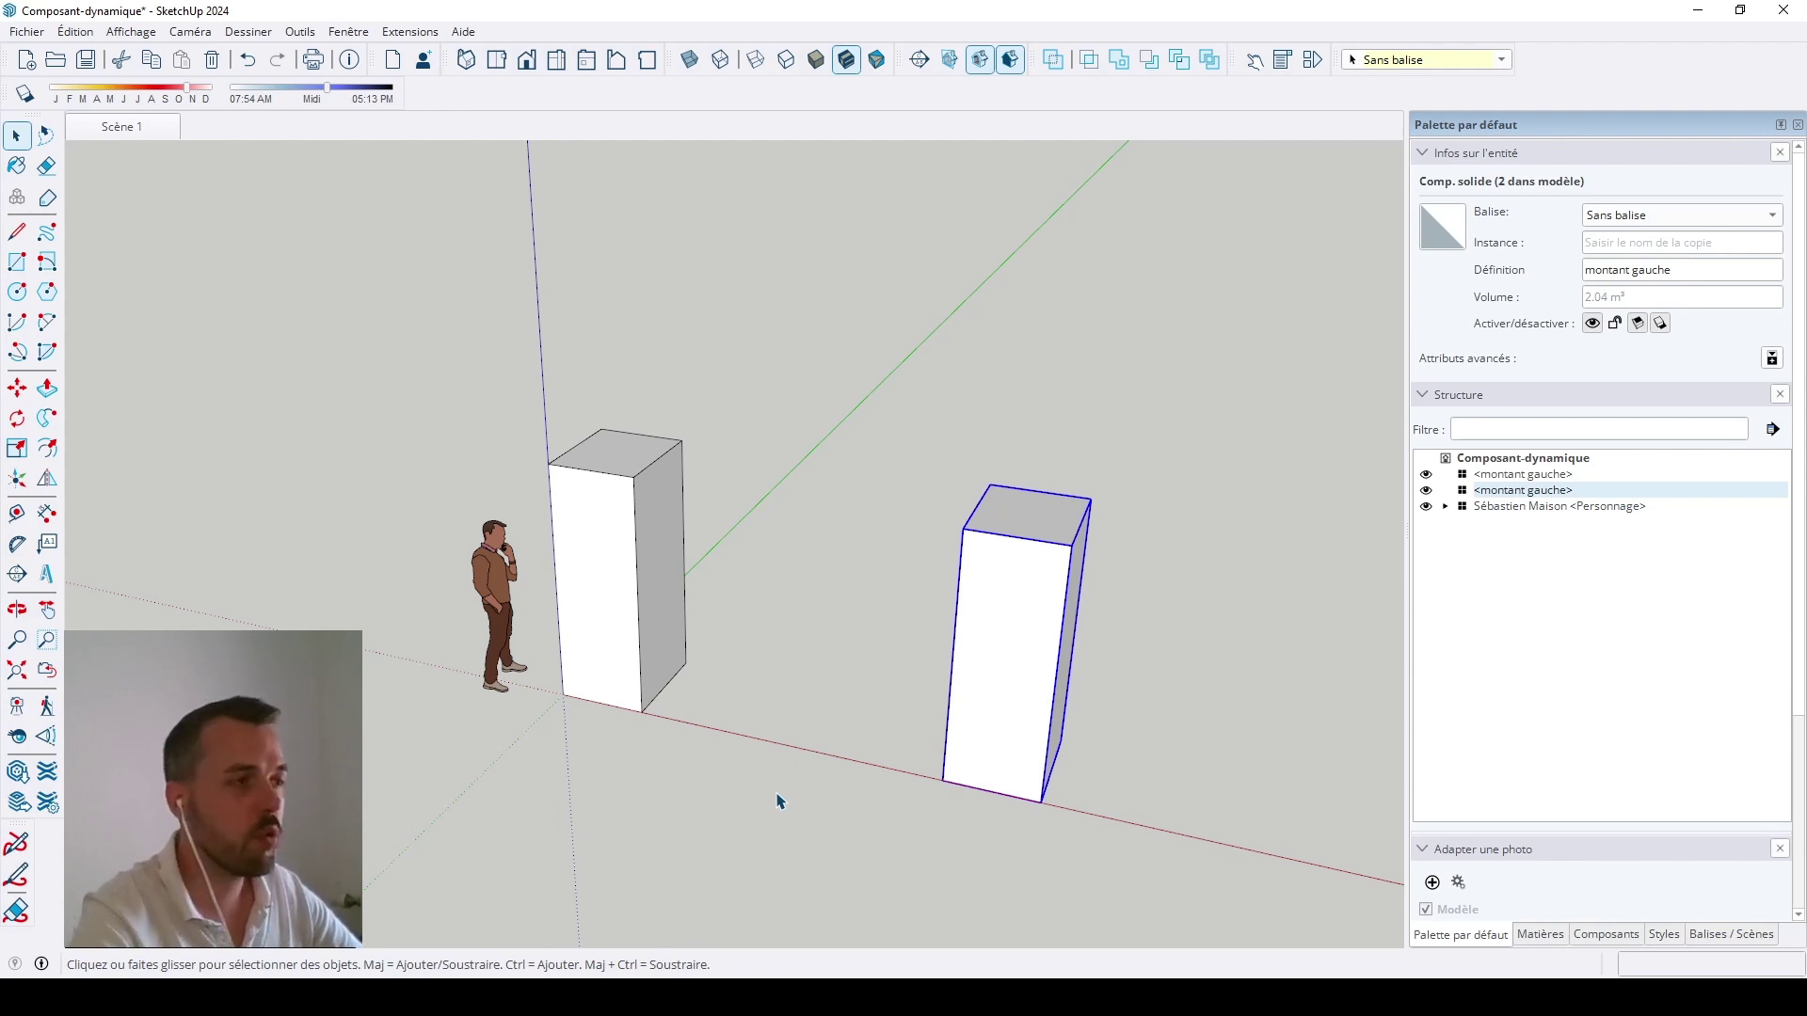
Step: Open the original post and its mirrored copy for editing to examine where each one's component axes lie
double_click(619, 641)
middle_click_drag(619, 641, 879, 536)
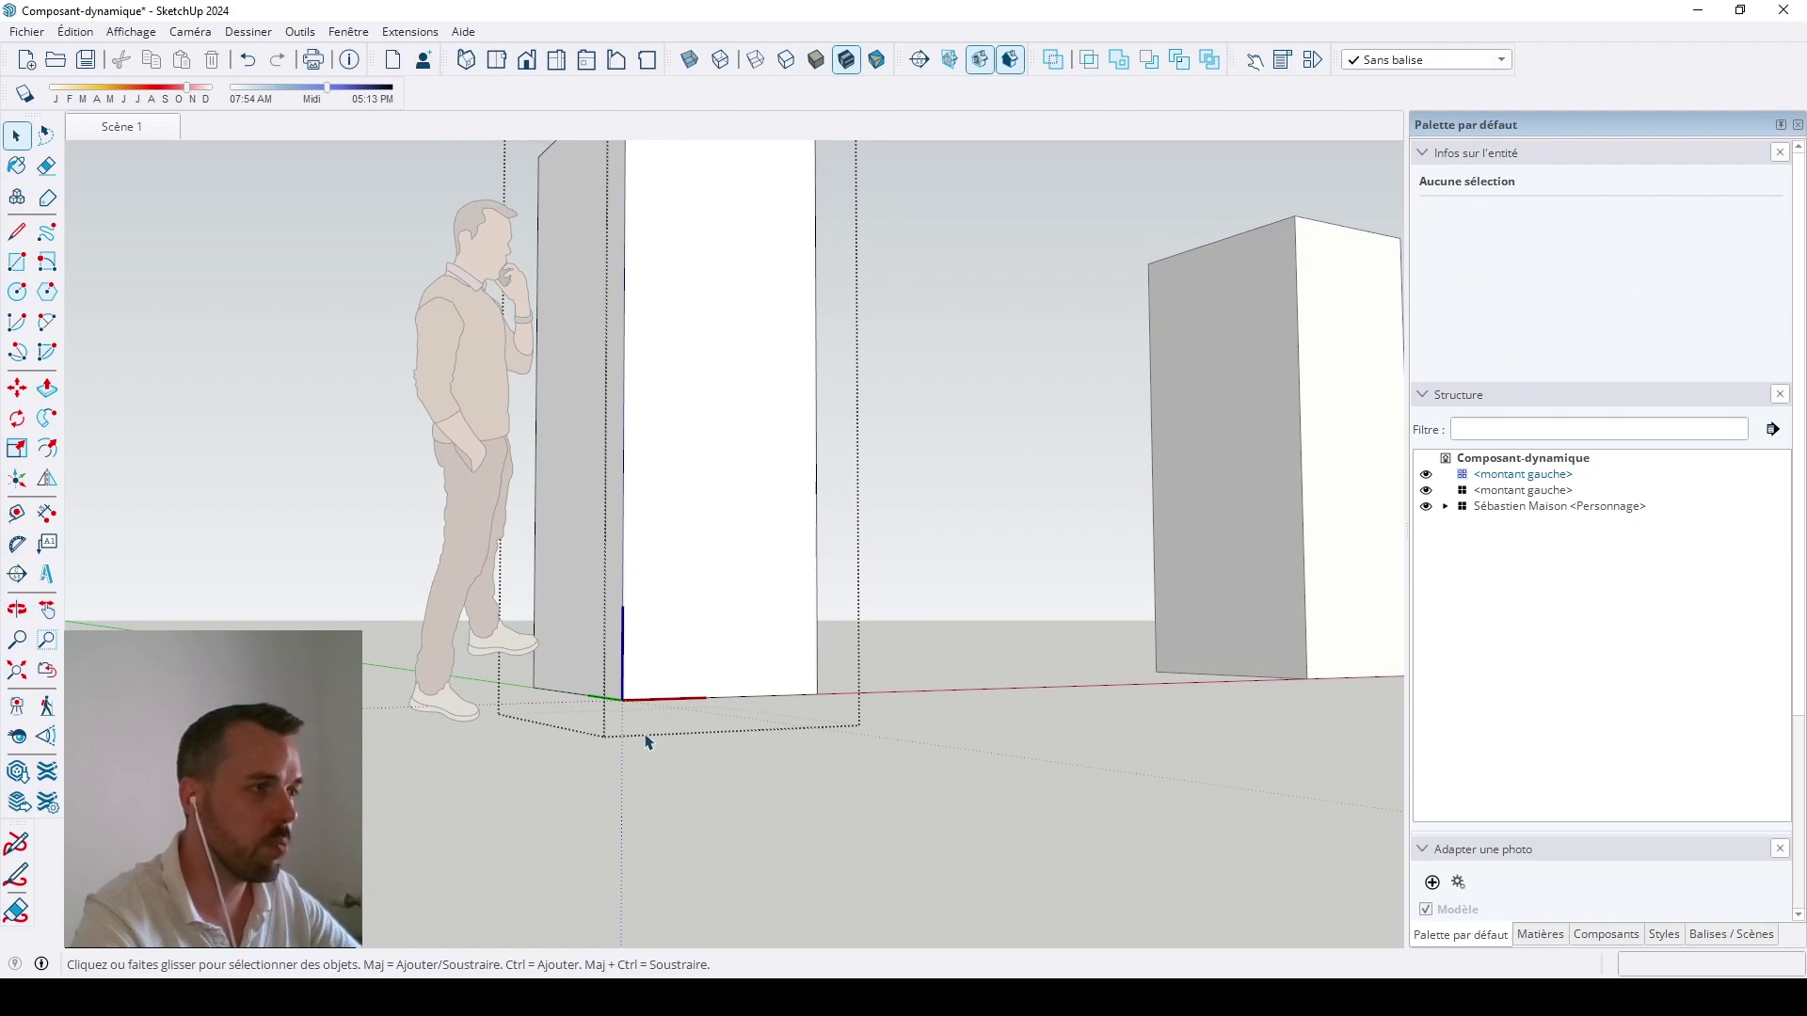
middle_click_drag(625, 709, 942, 715)
scroll(548, 508, "down", 6)
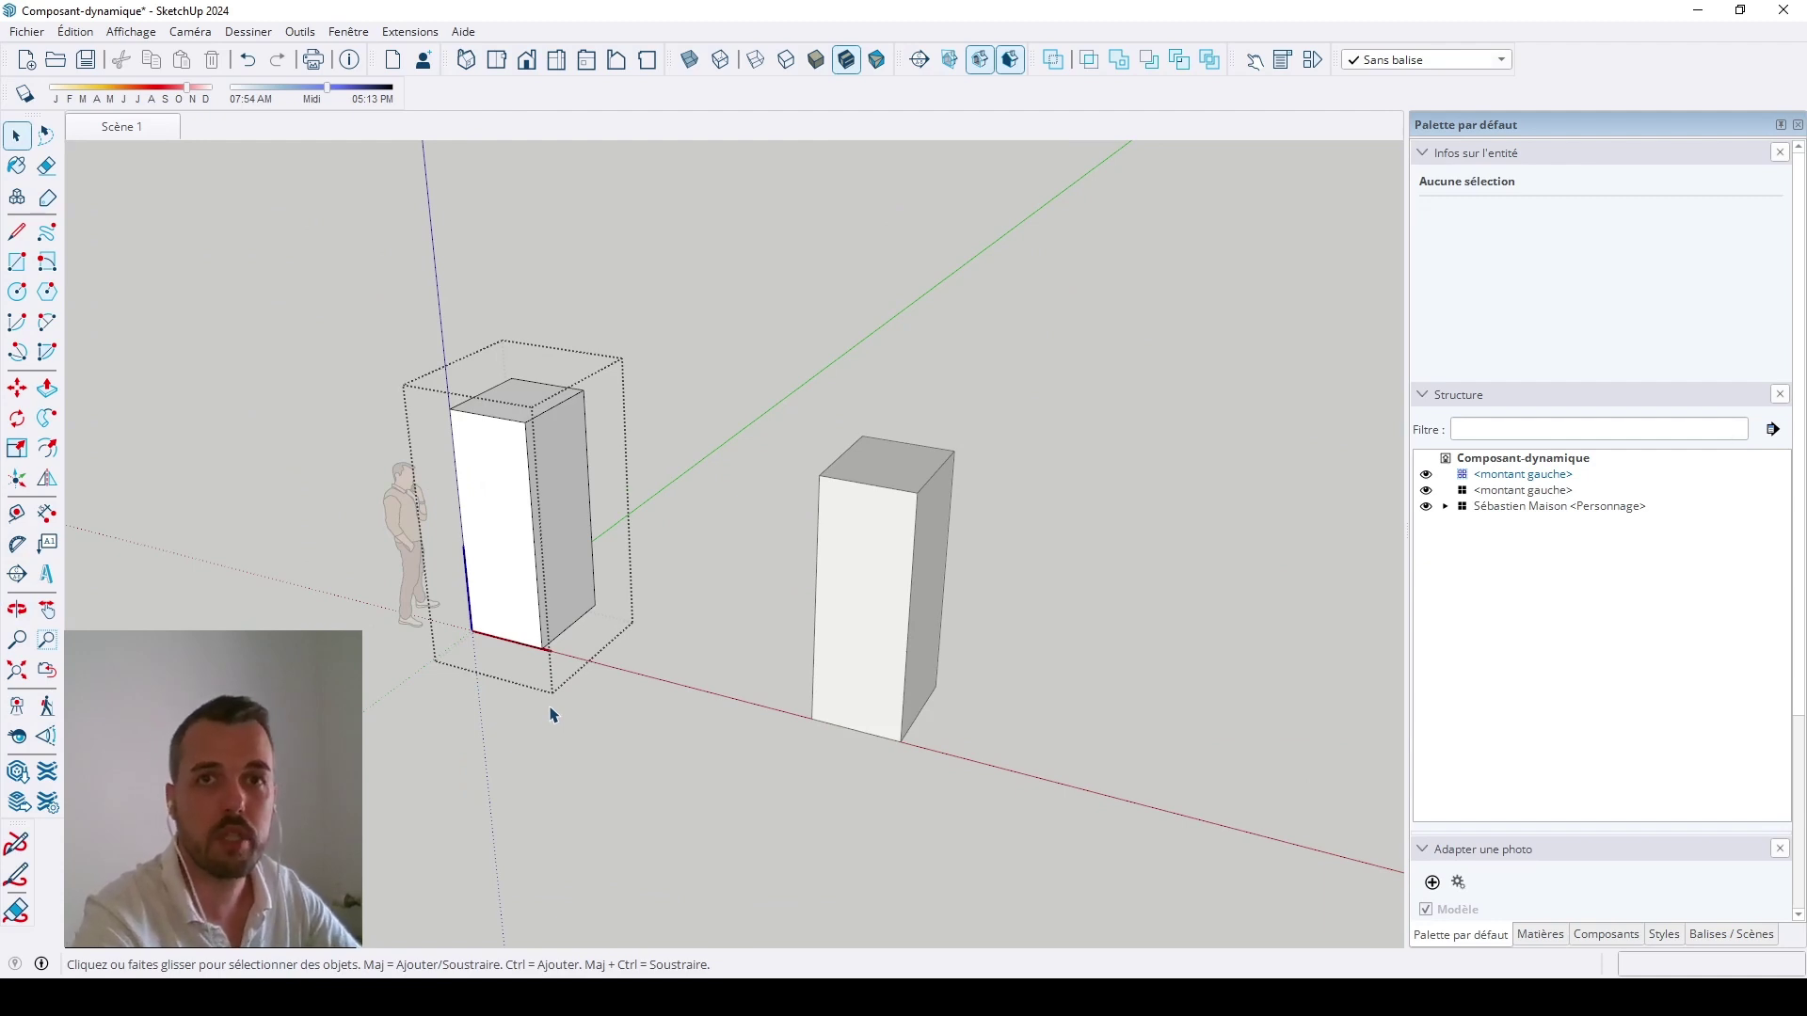
double_click(887, 656)
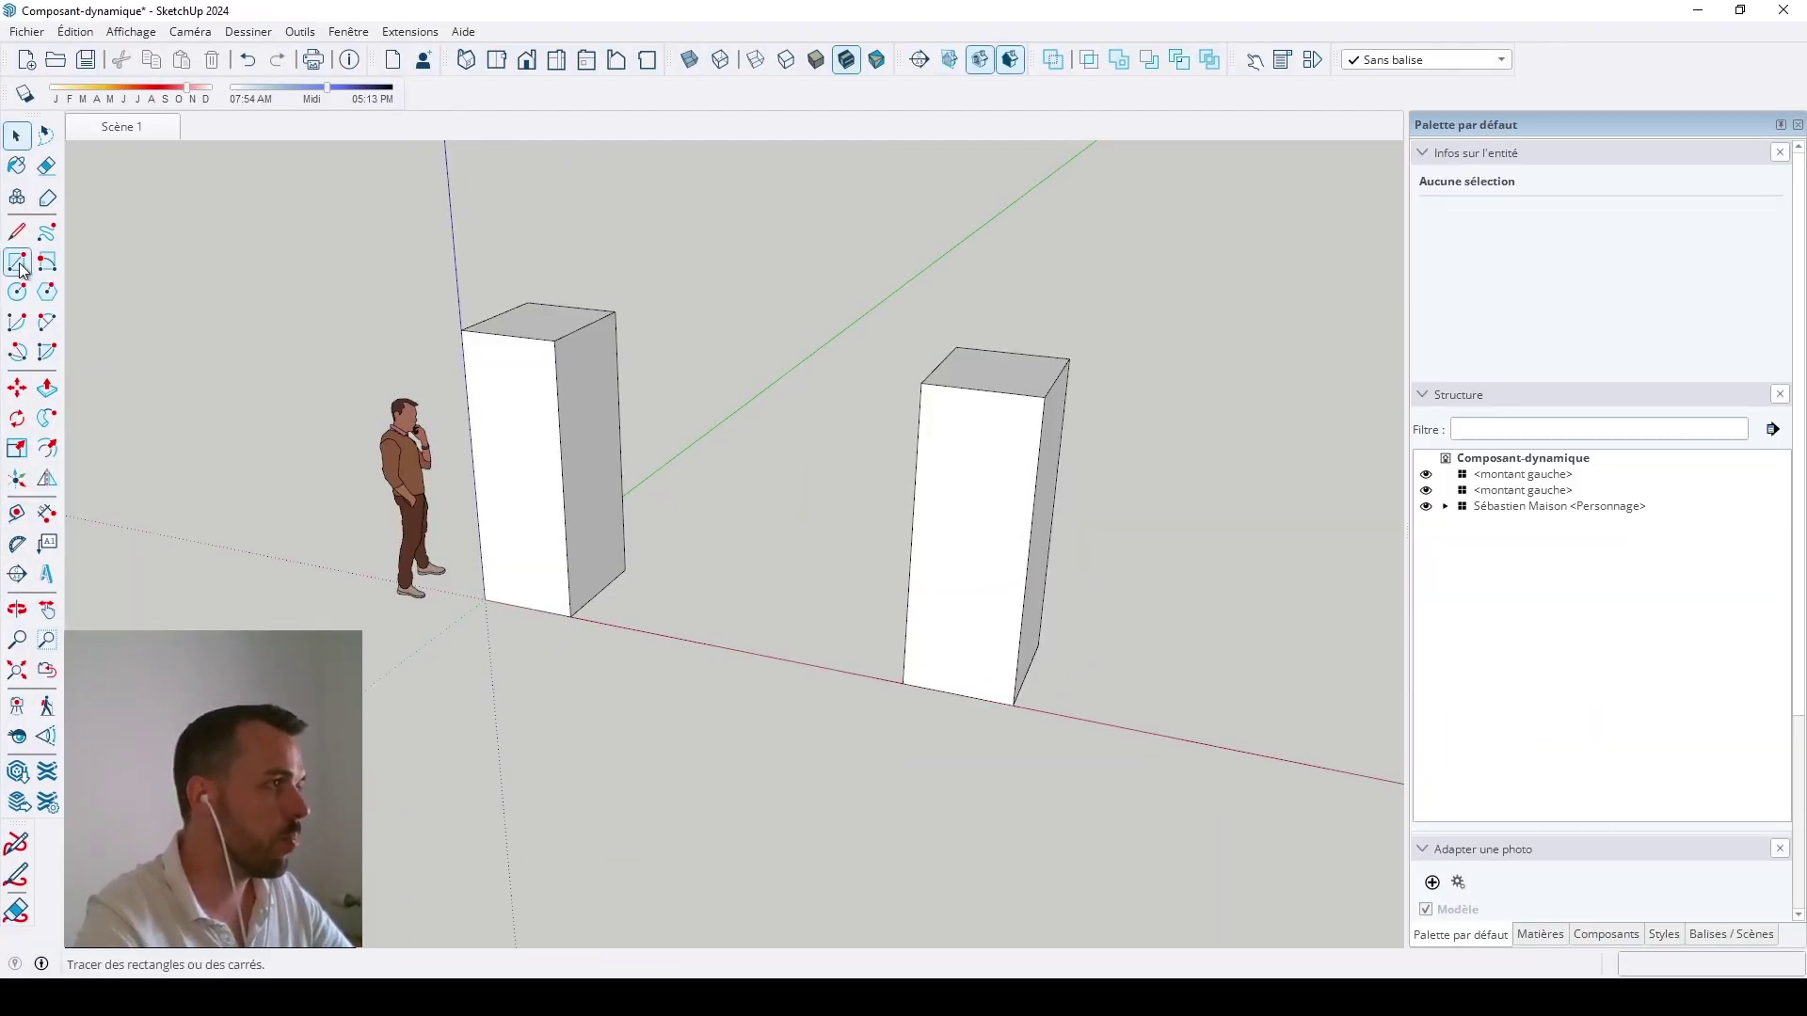
Step: Draw a rectangle across the base of the origin post's inner face and extrude it up to the opposite post
left_click(18, 262)
left_click(570, 616)
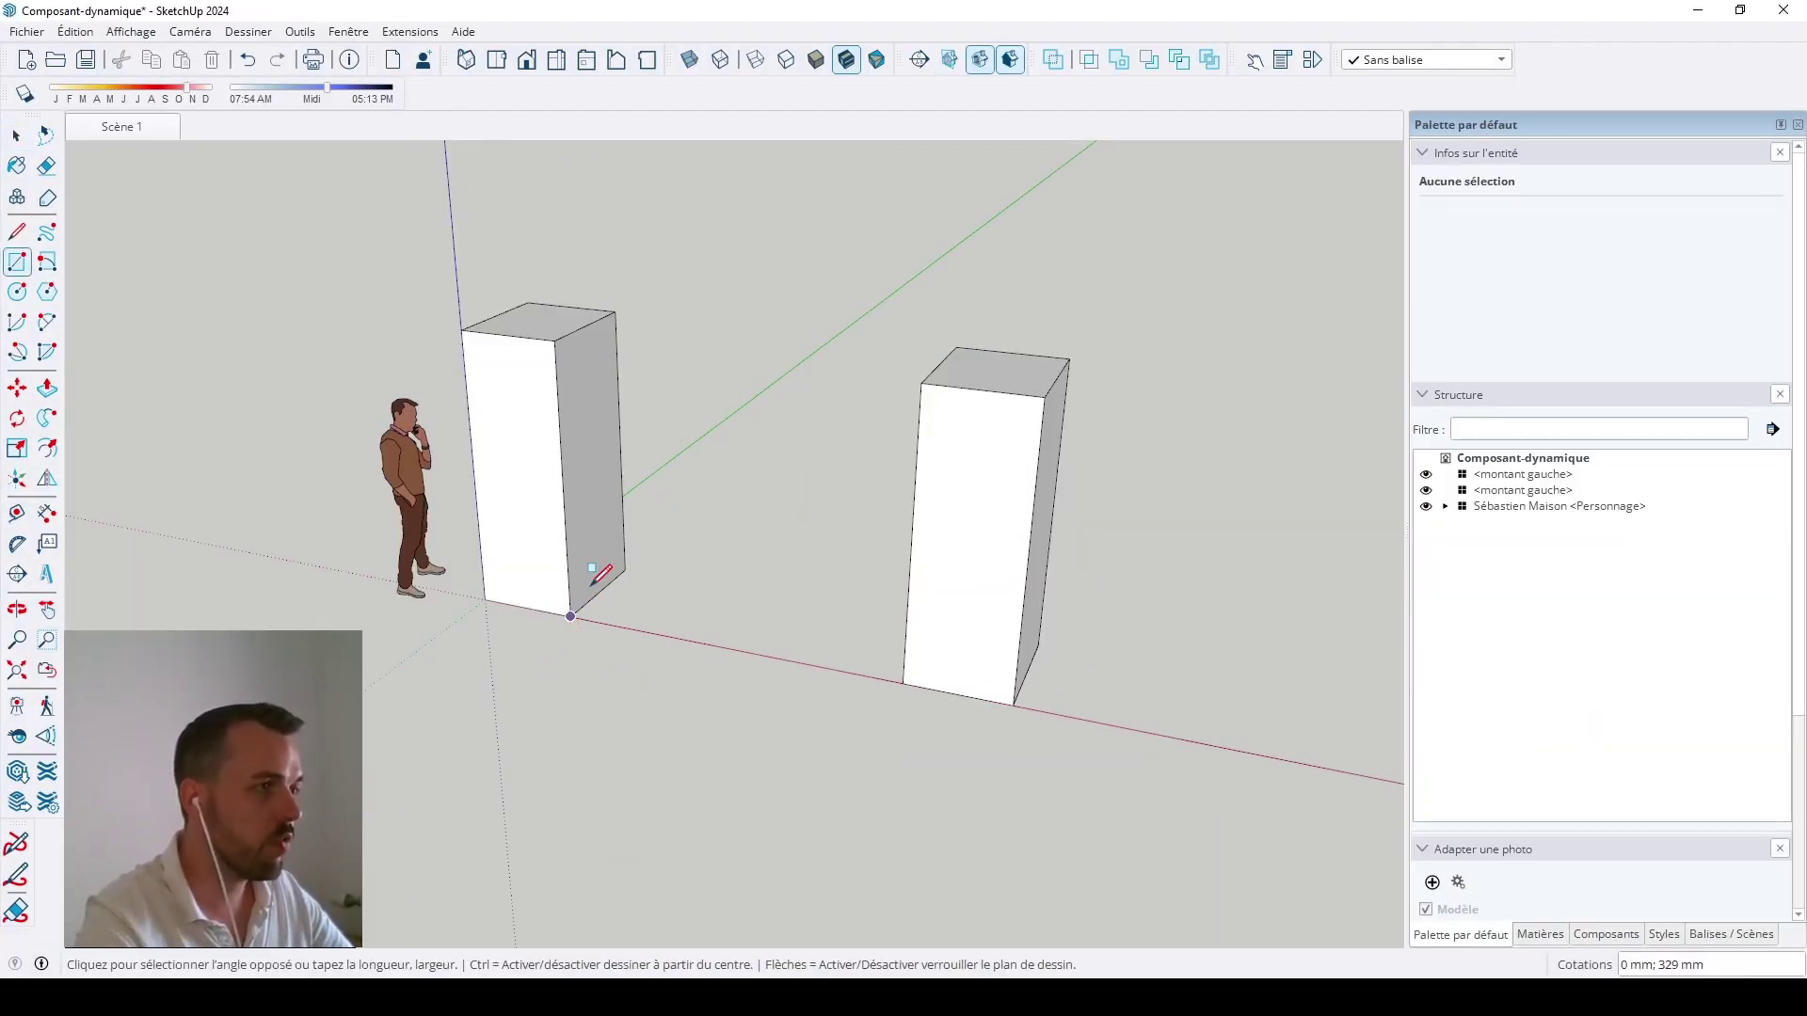
left_click(623, 509)
key("p")
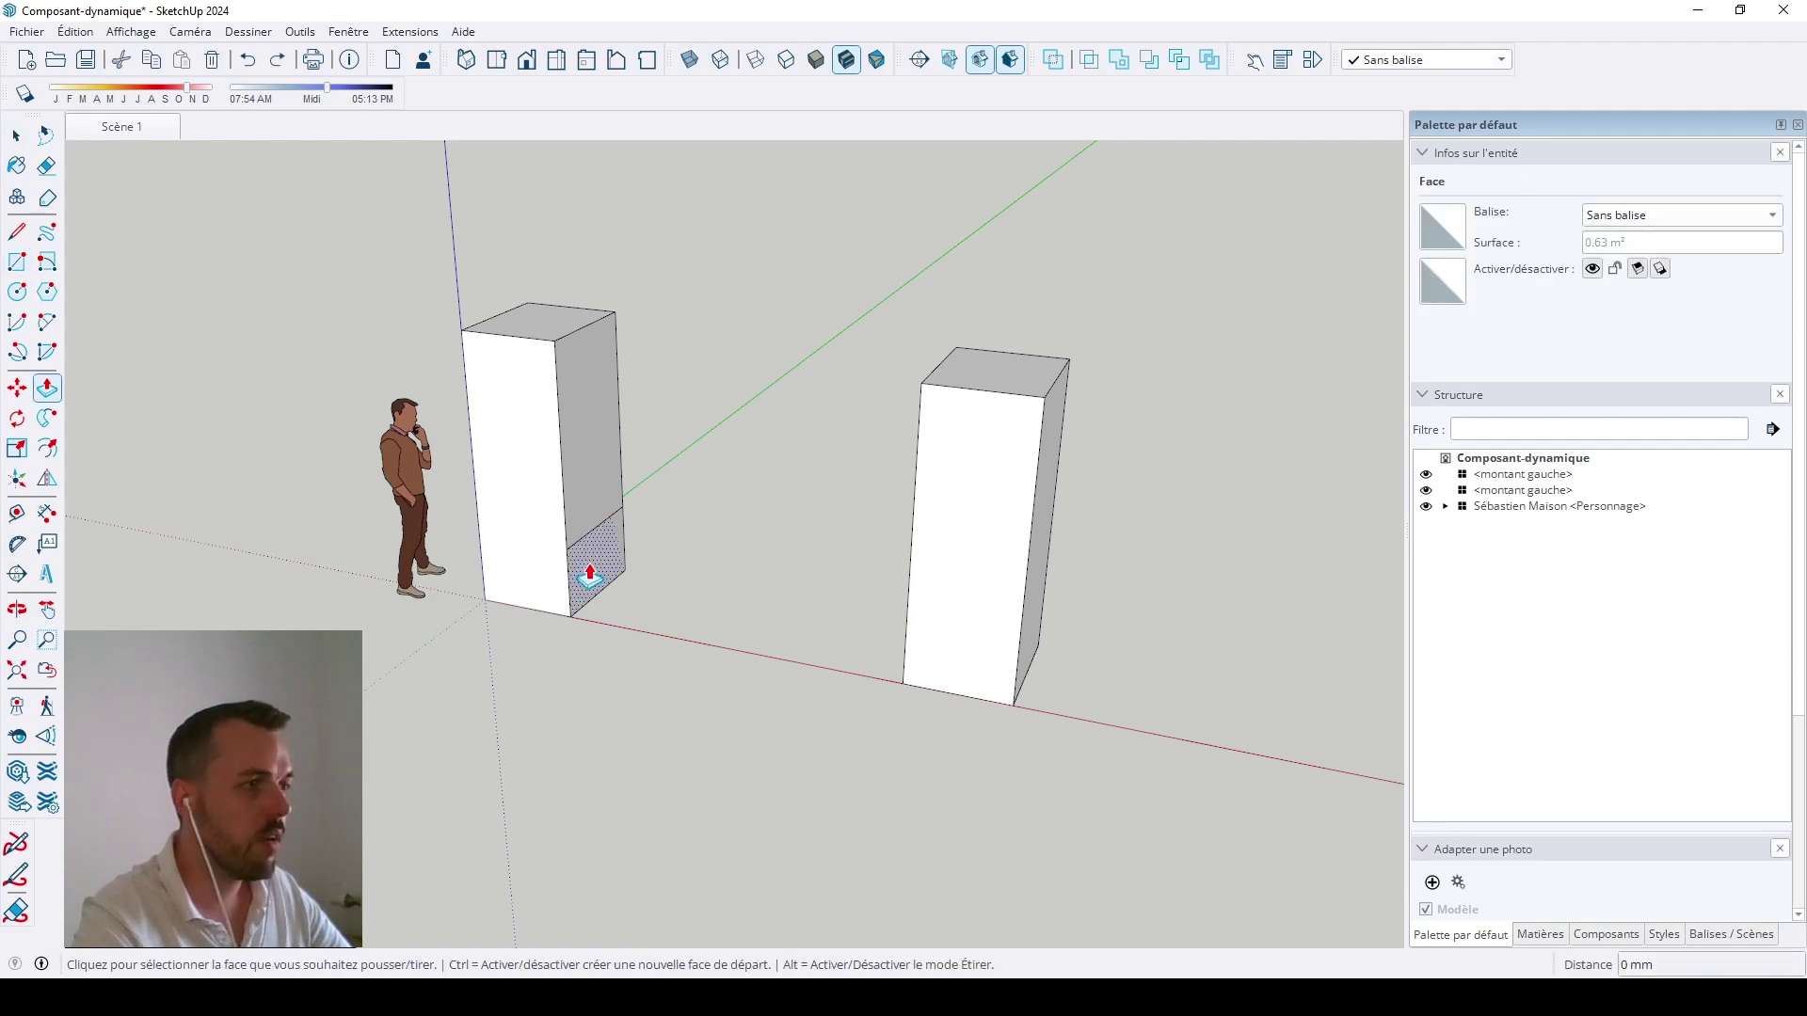
left_click(590, 575)
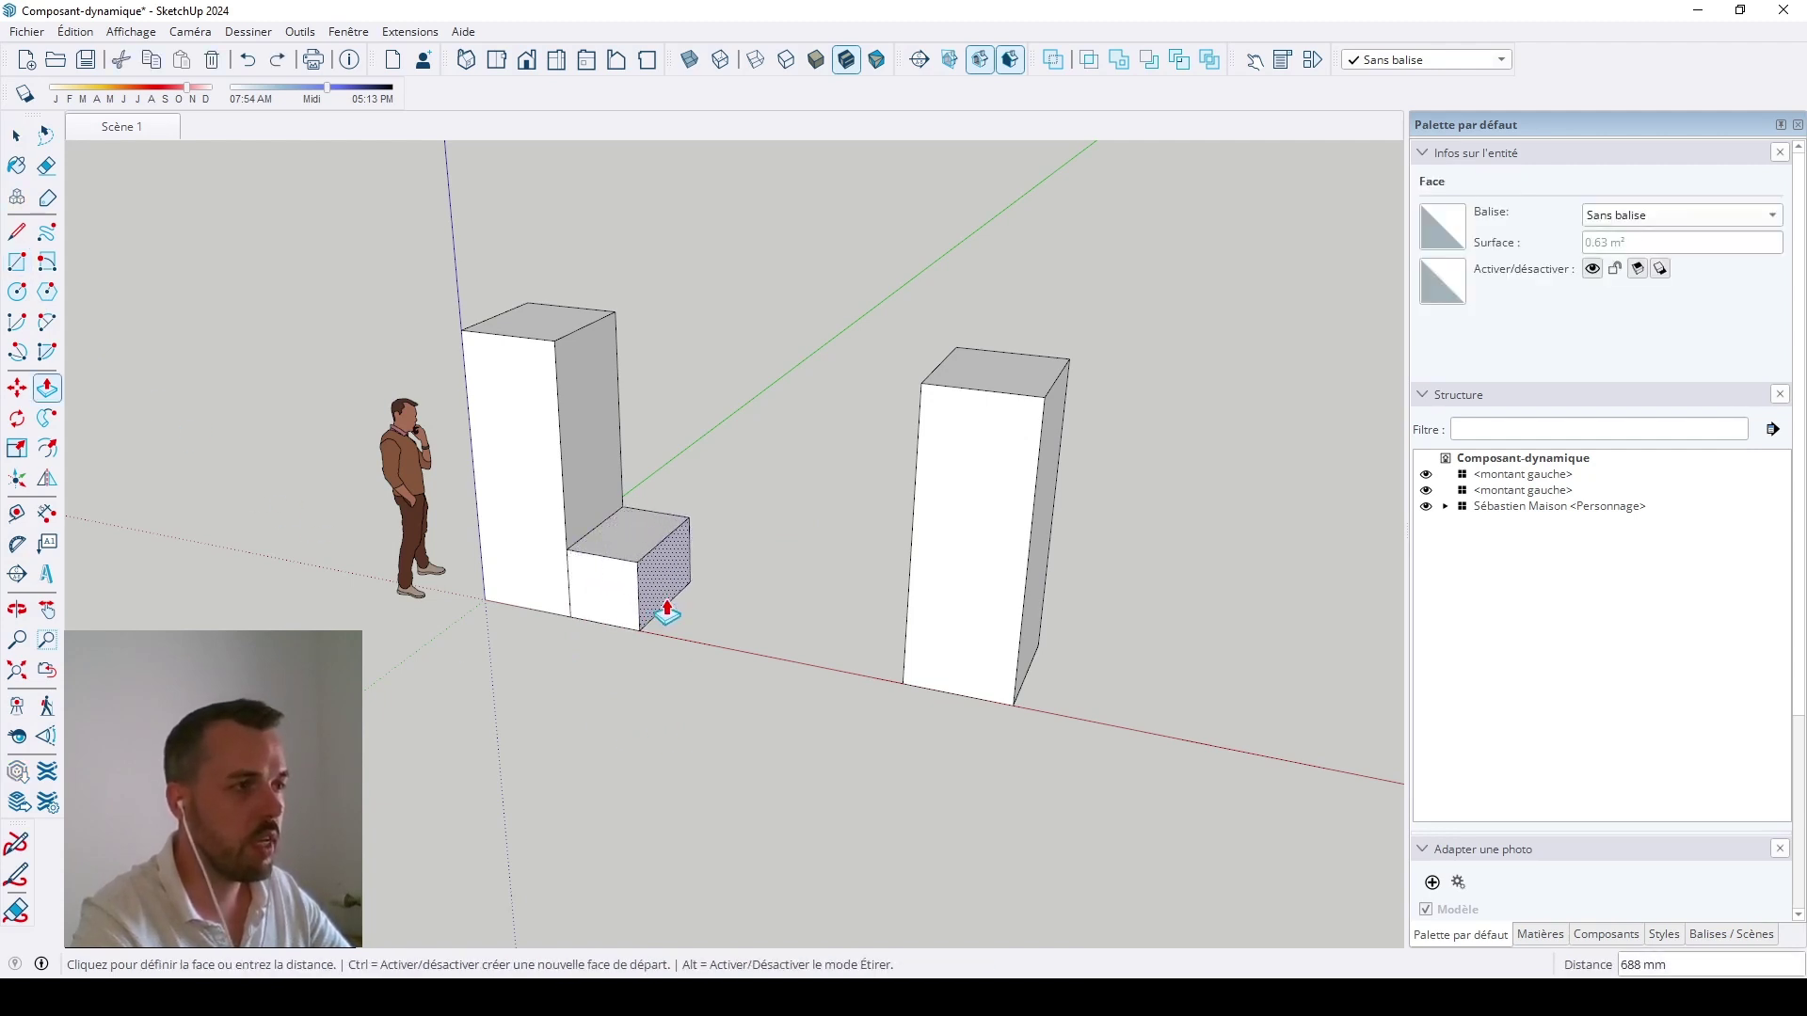
left_click(904, 690)
key("space")
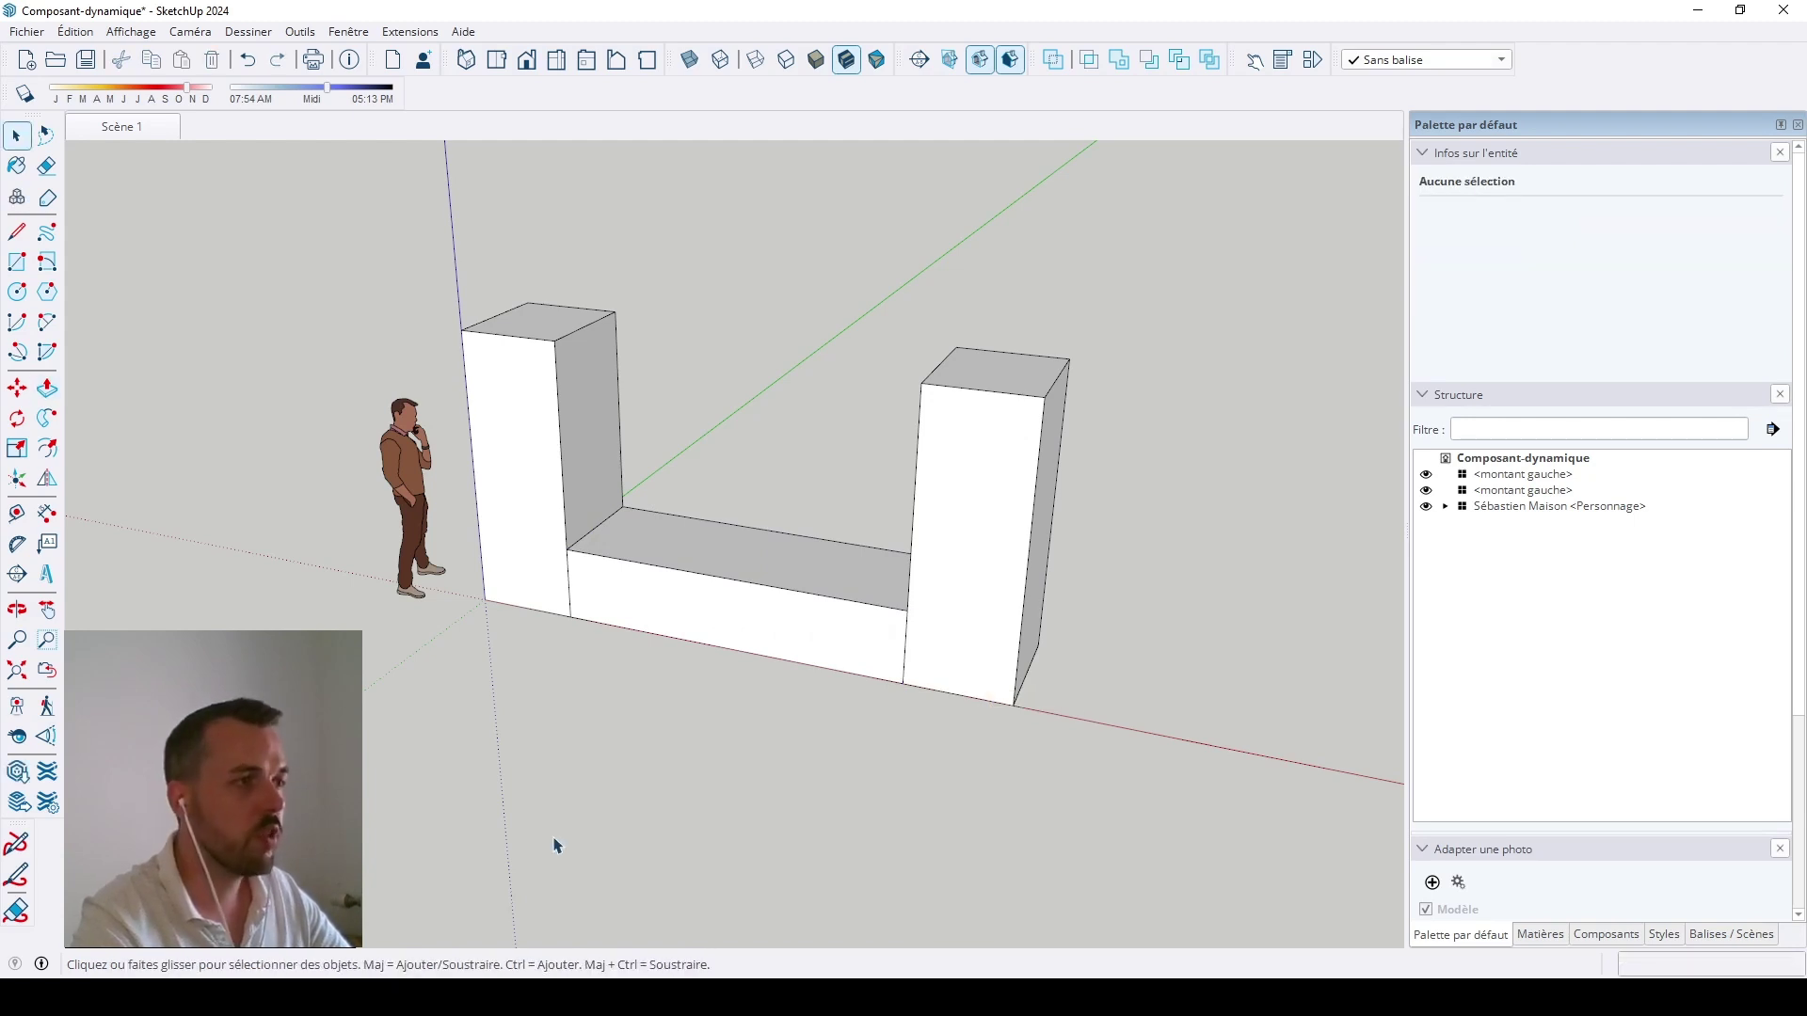
Step: Turn the lower crosspiece between the posts into a component with the definition name "traverse"
middle_click_drag(553, 844, 766, 818)
left_click_drag(484, 781, 1093, 502)
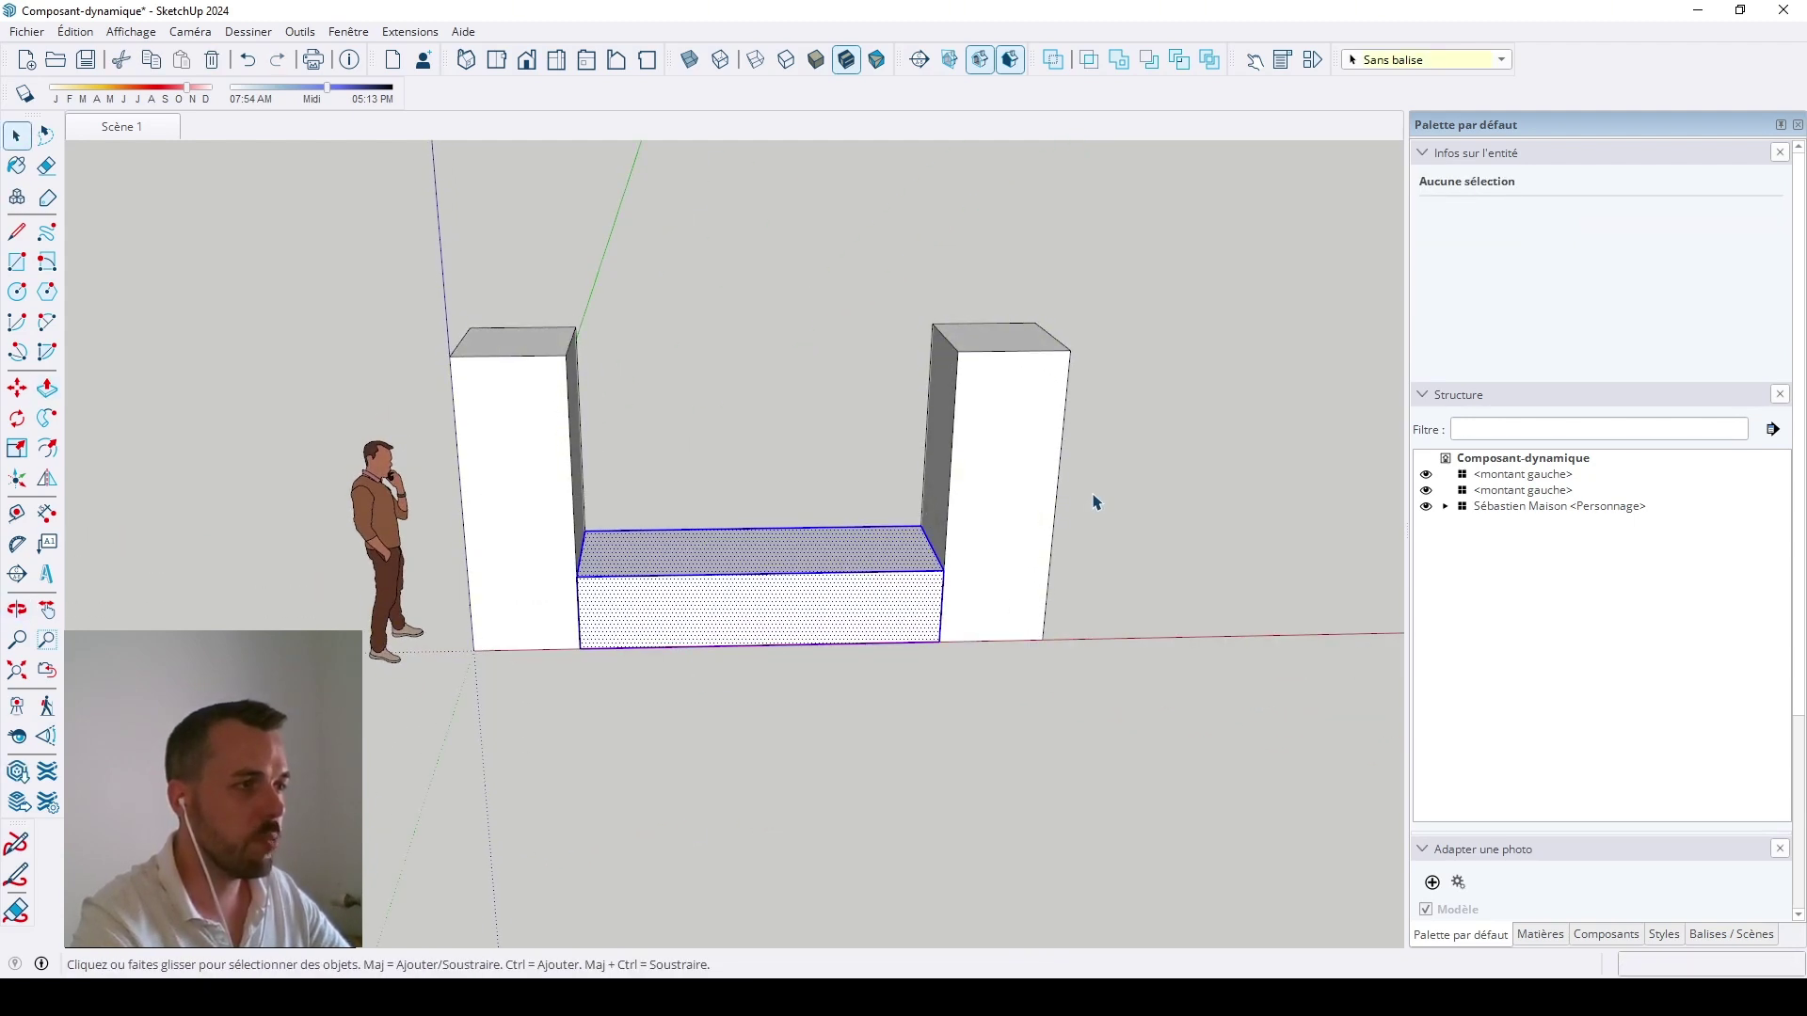
right_click(739, 576)
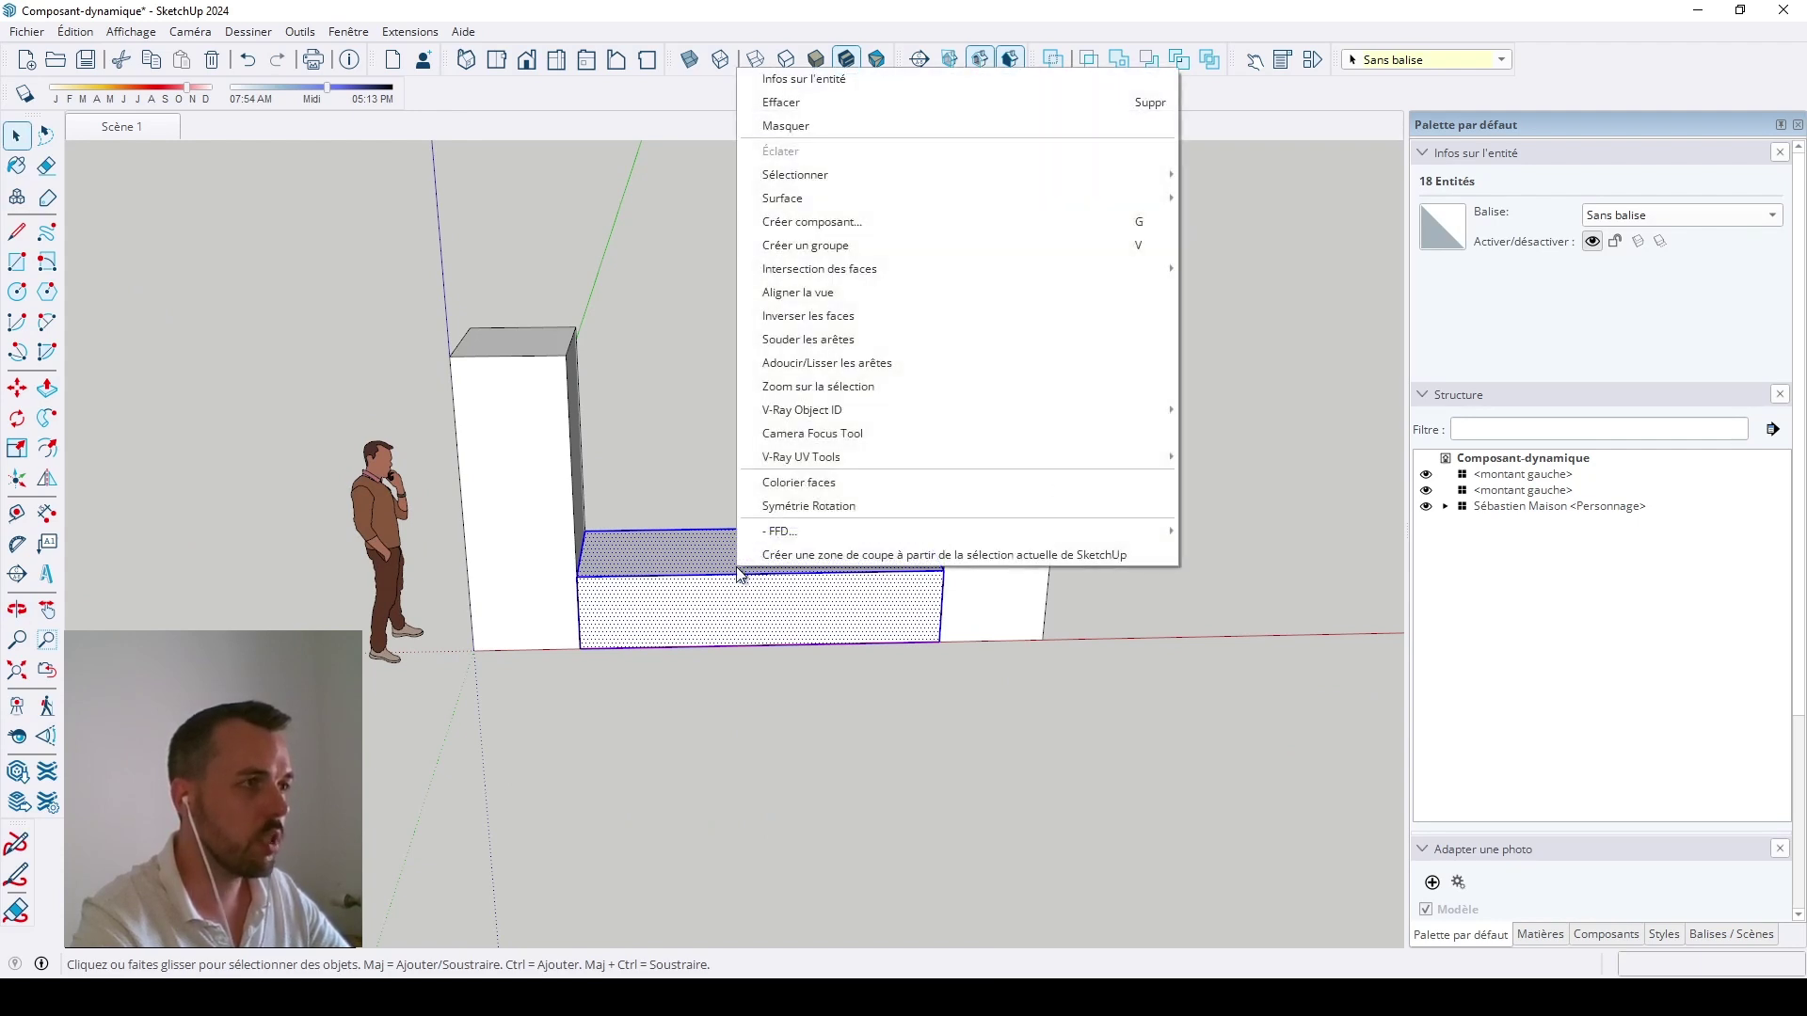
left_click(880, 224)
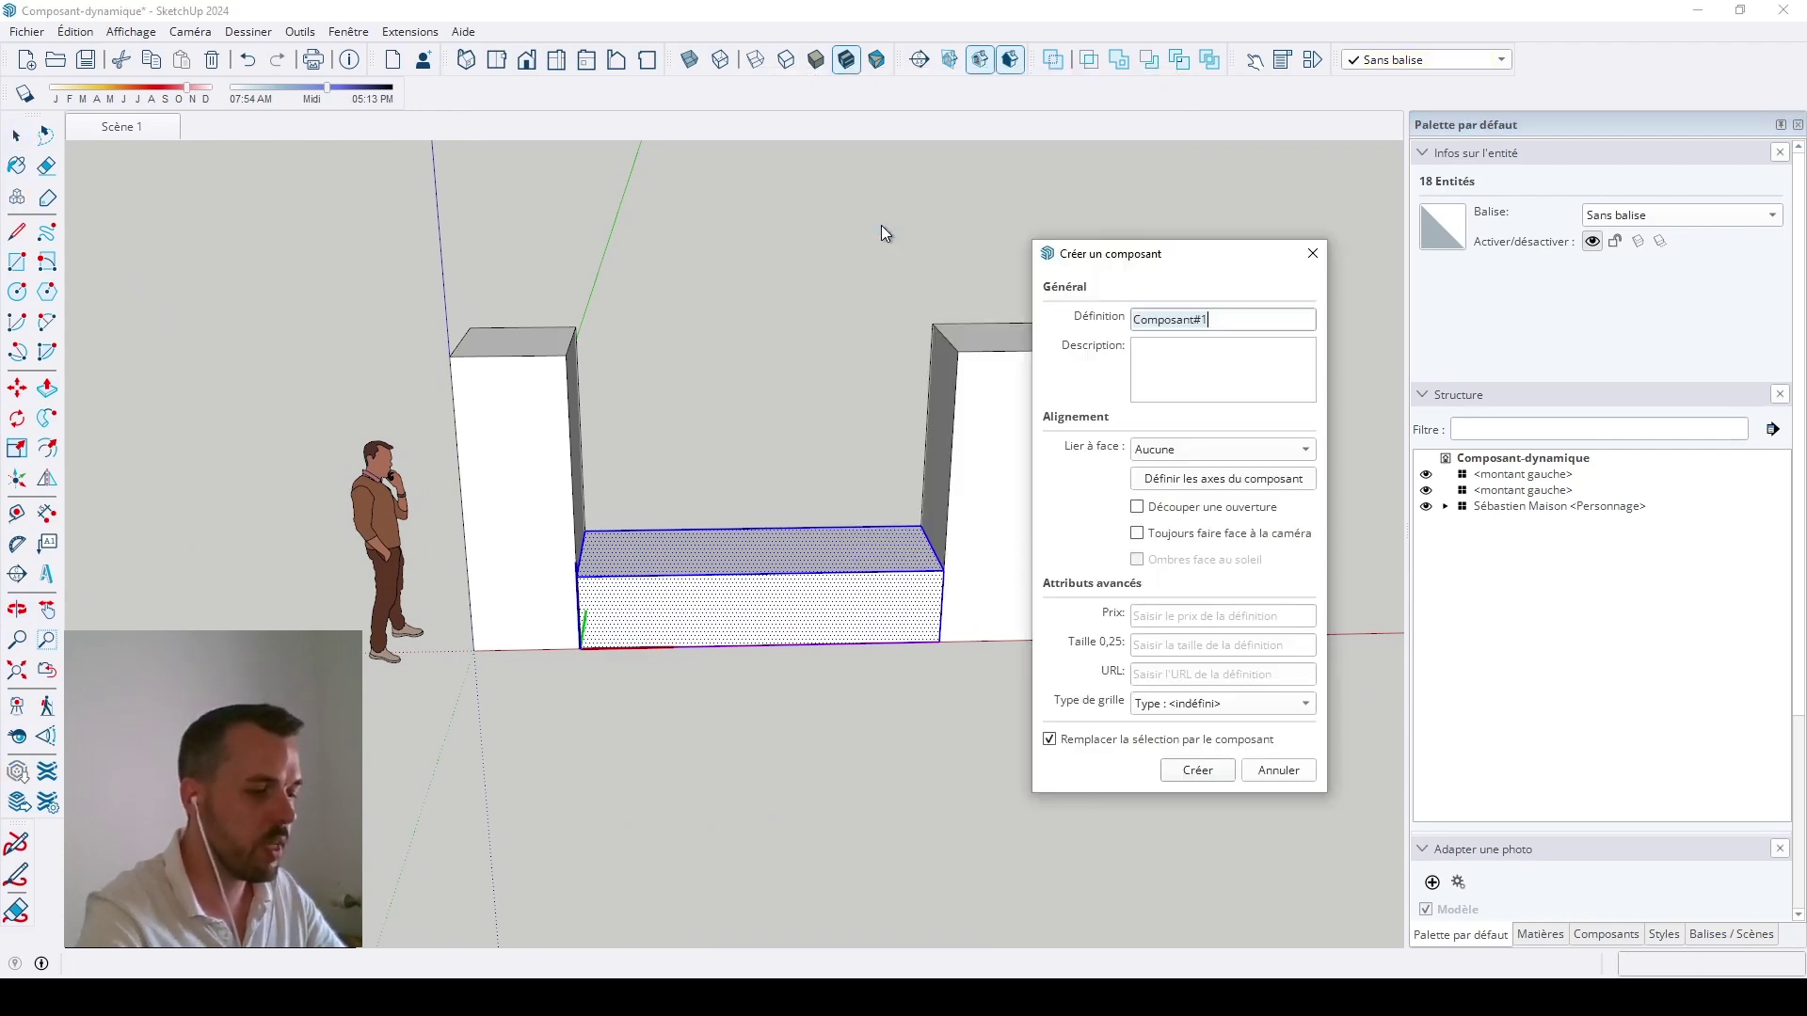
type("travers")
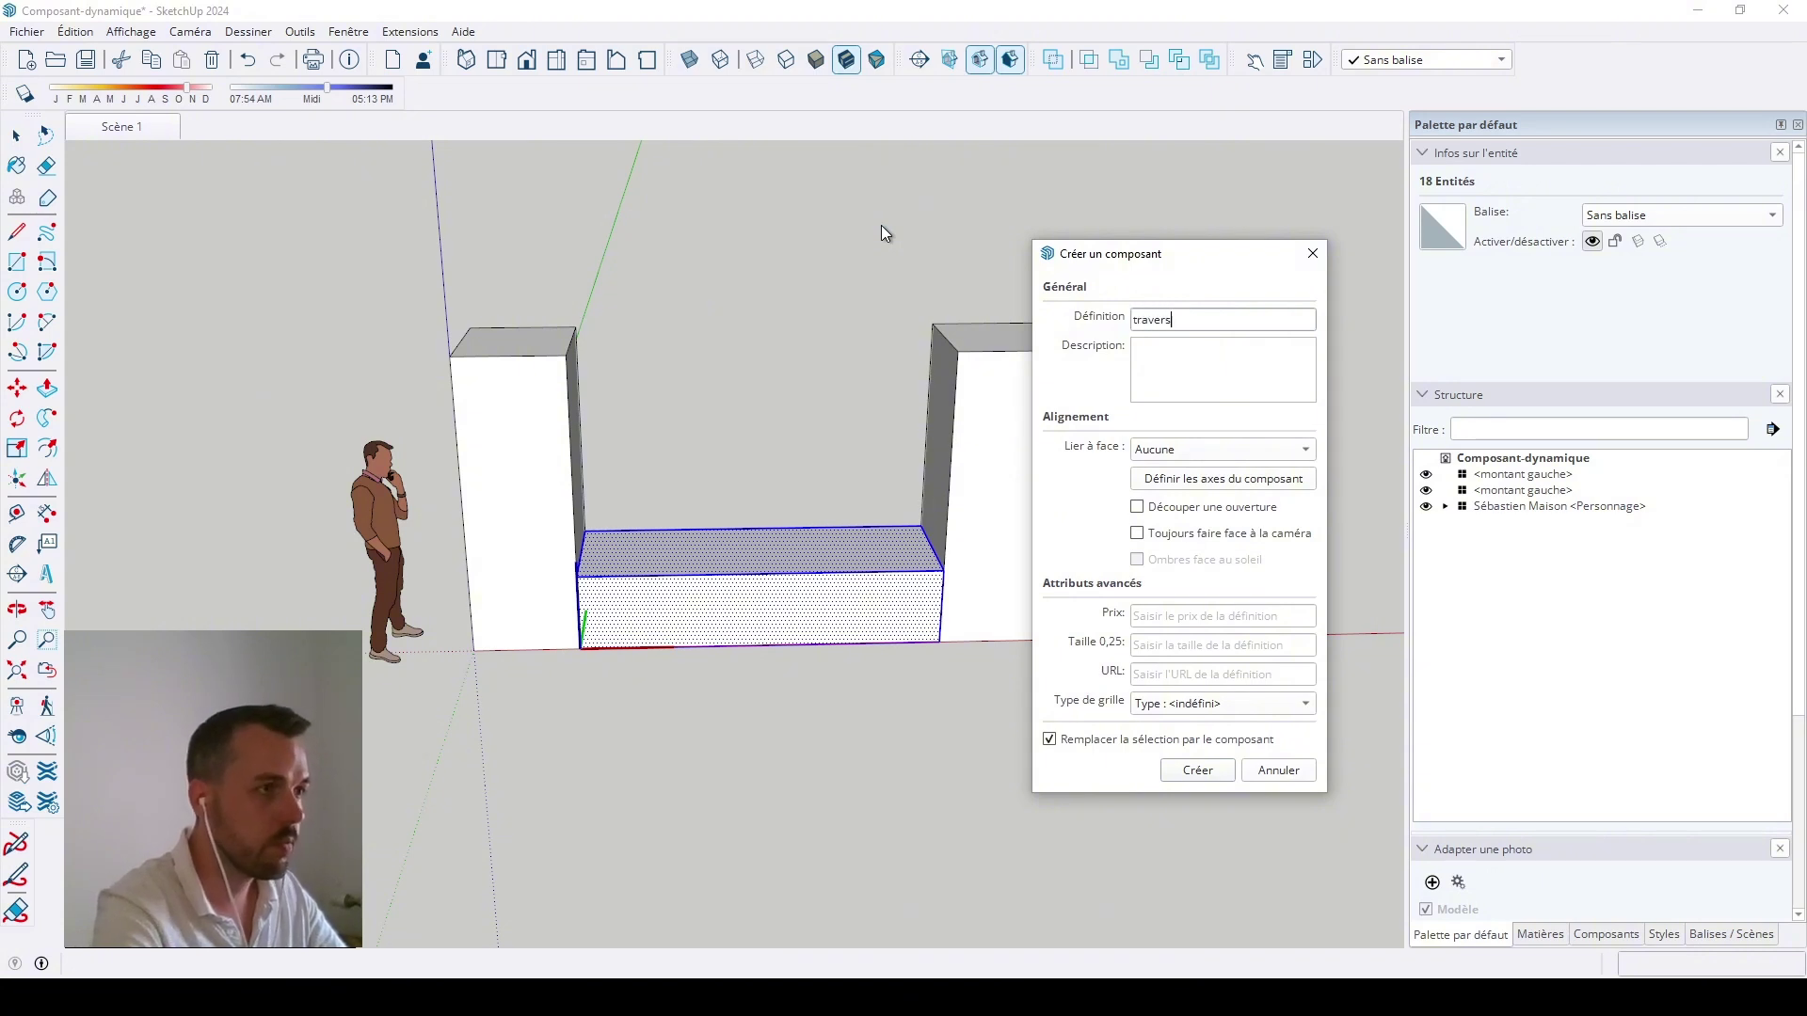
type("e")
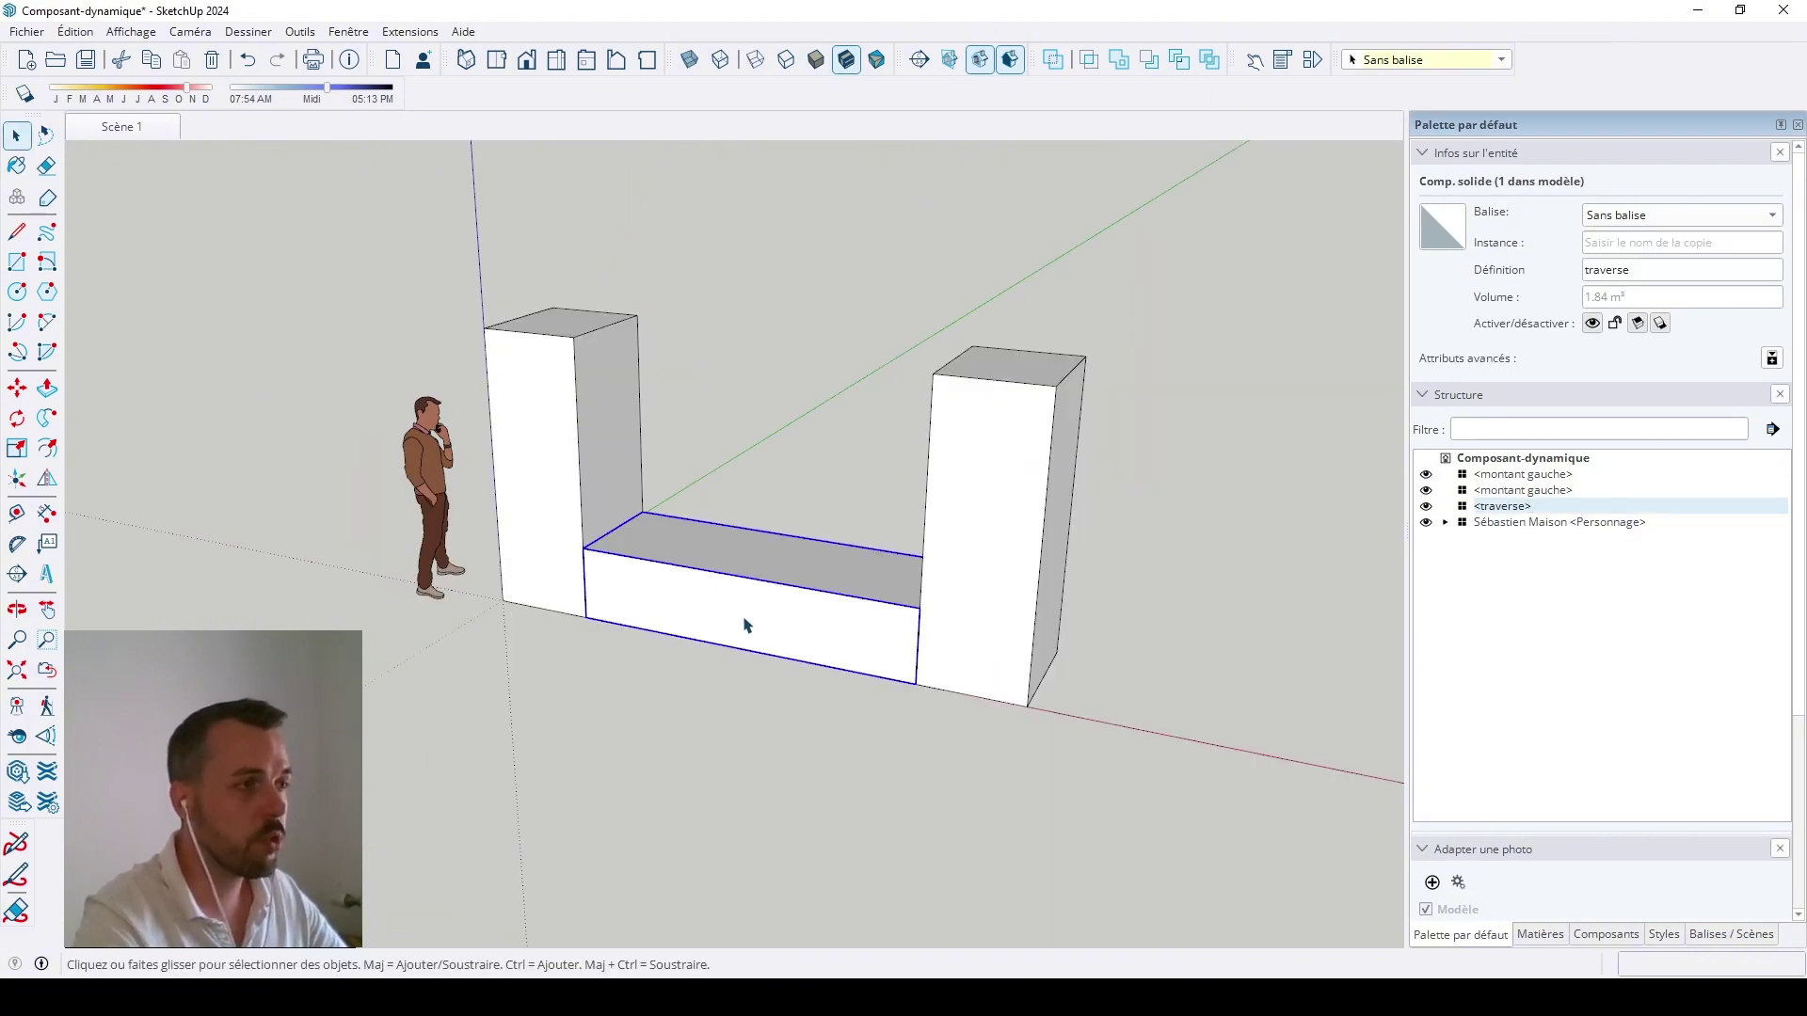
Step: Create a mirrored copy of the crosspiece along the blue axis, placing the mirror plane at the posts' mid-height, about 881 mm up
left_click(47, 478)
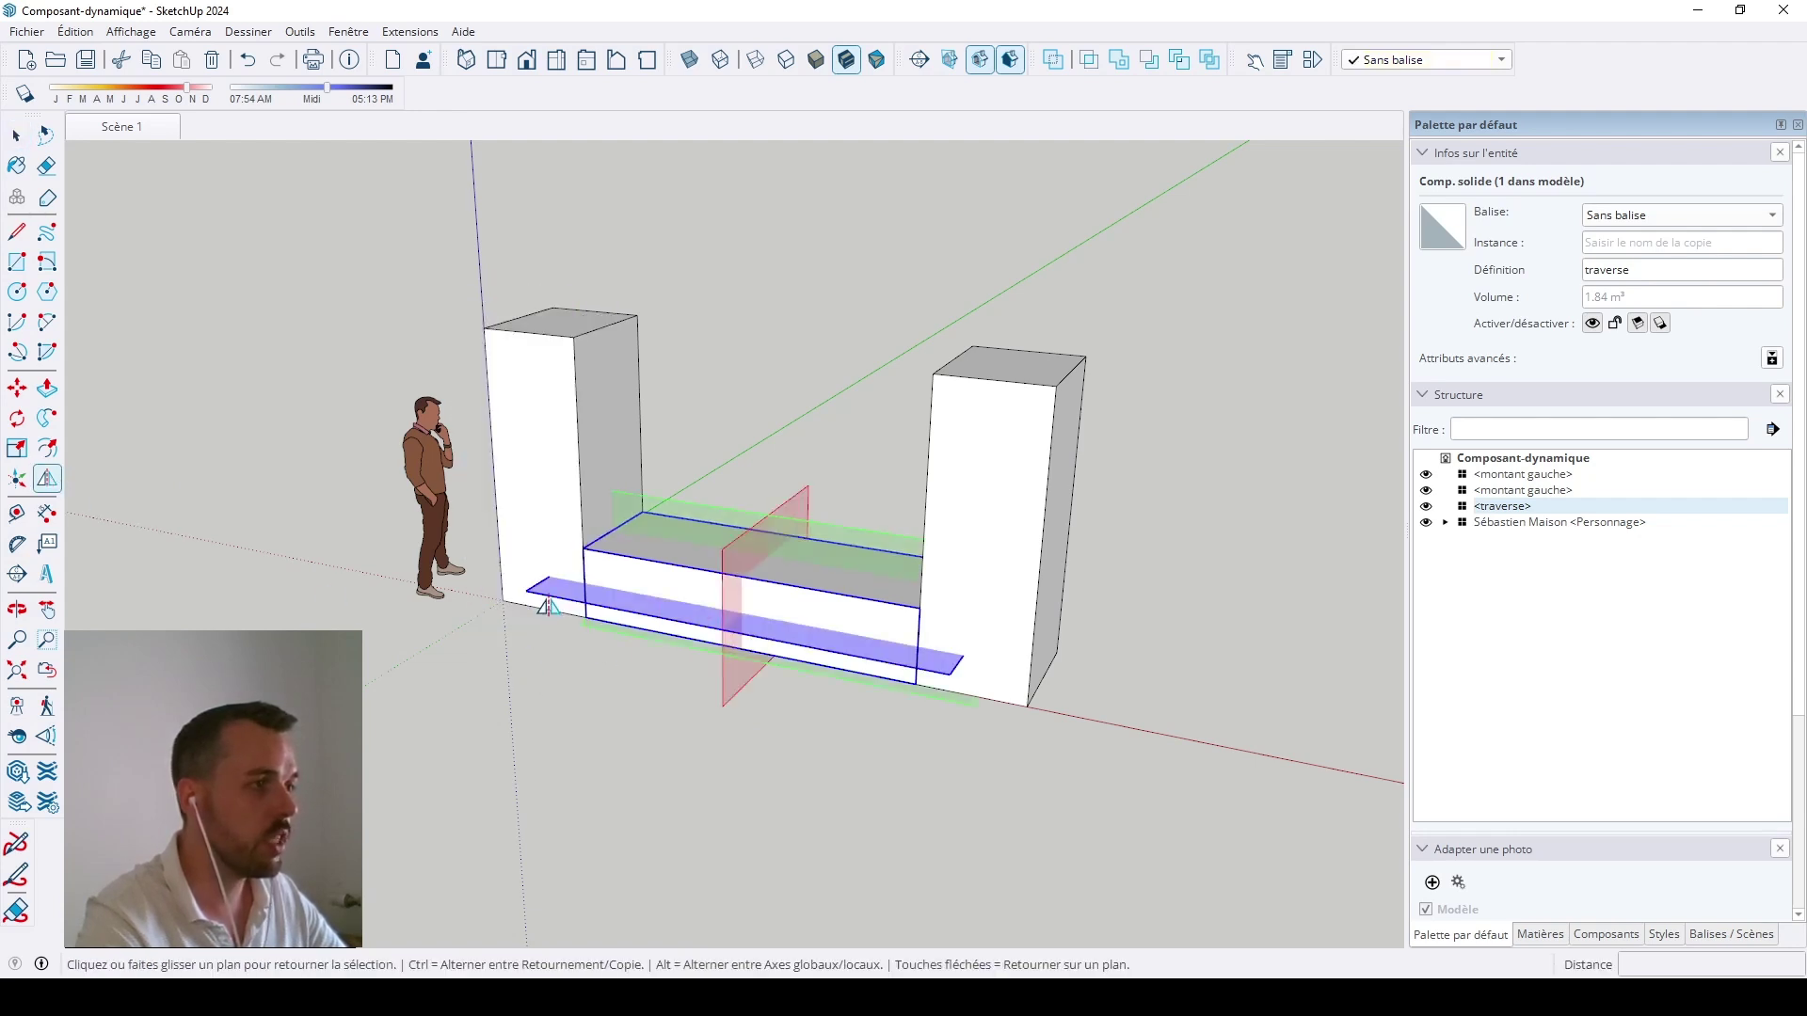
left_click(548, 607)
left_click_drag(548, 607, 494, 470)
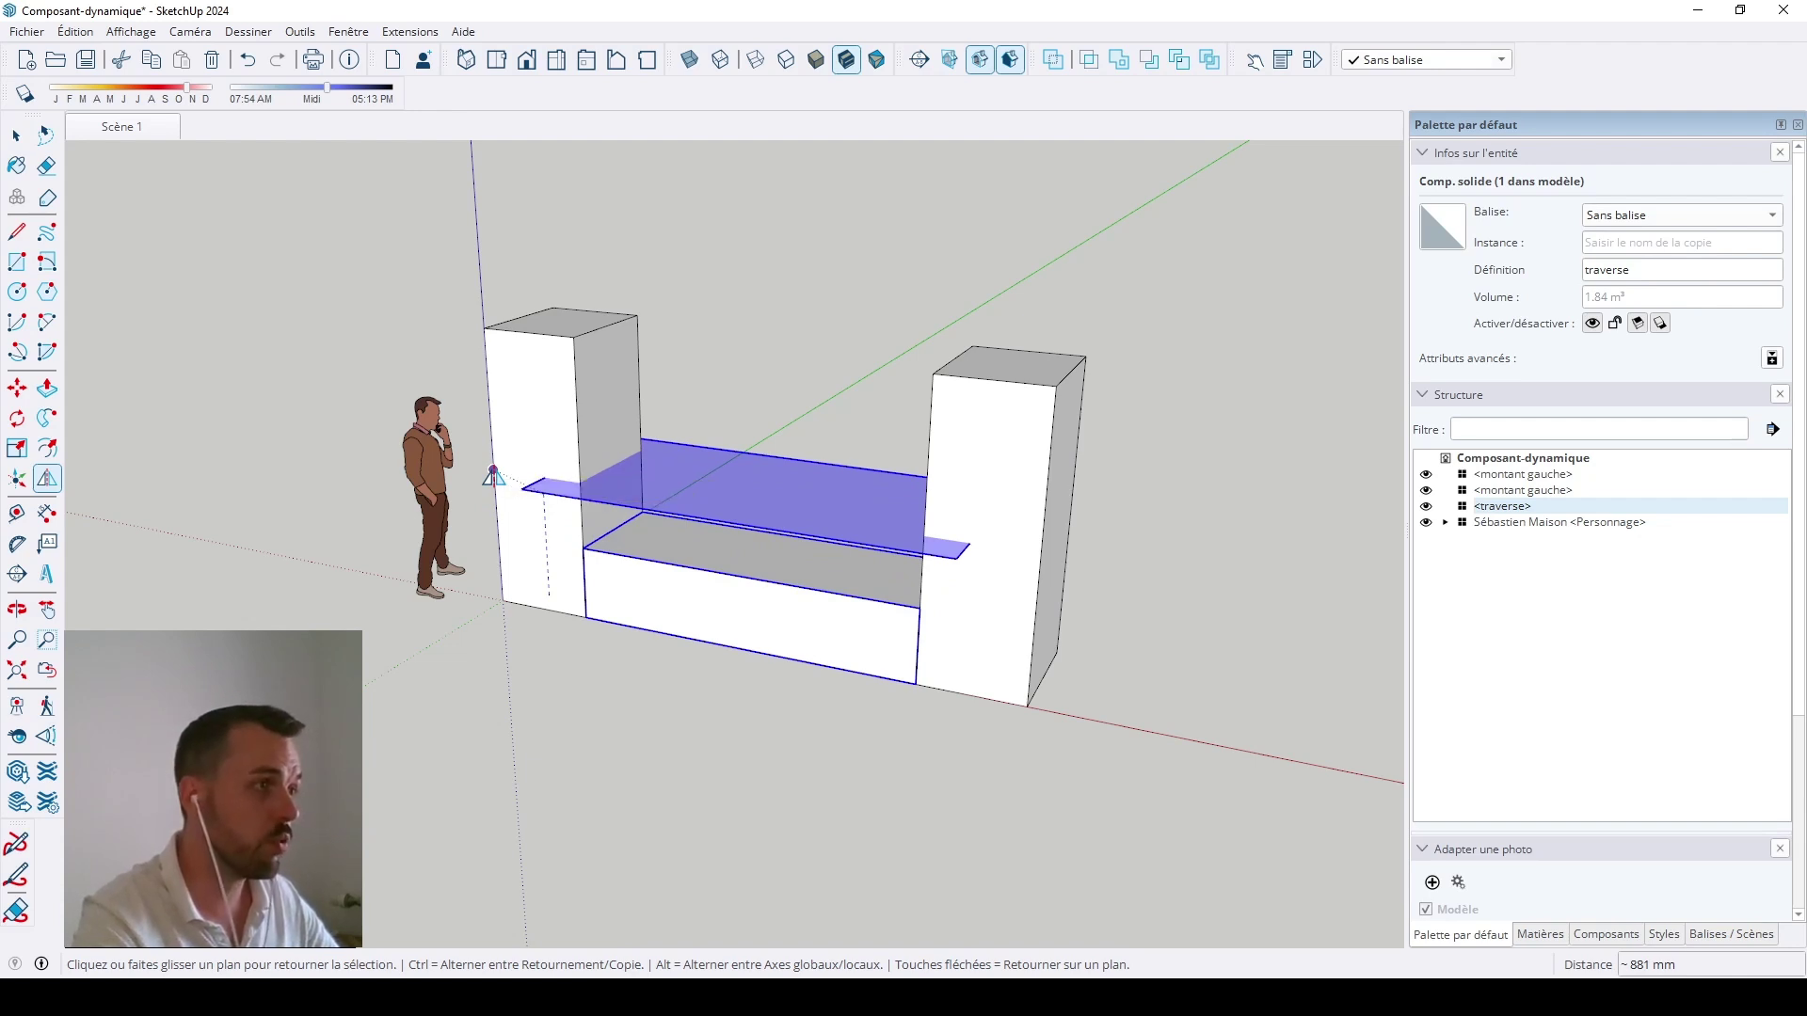
key("ctrl")
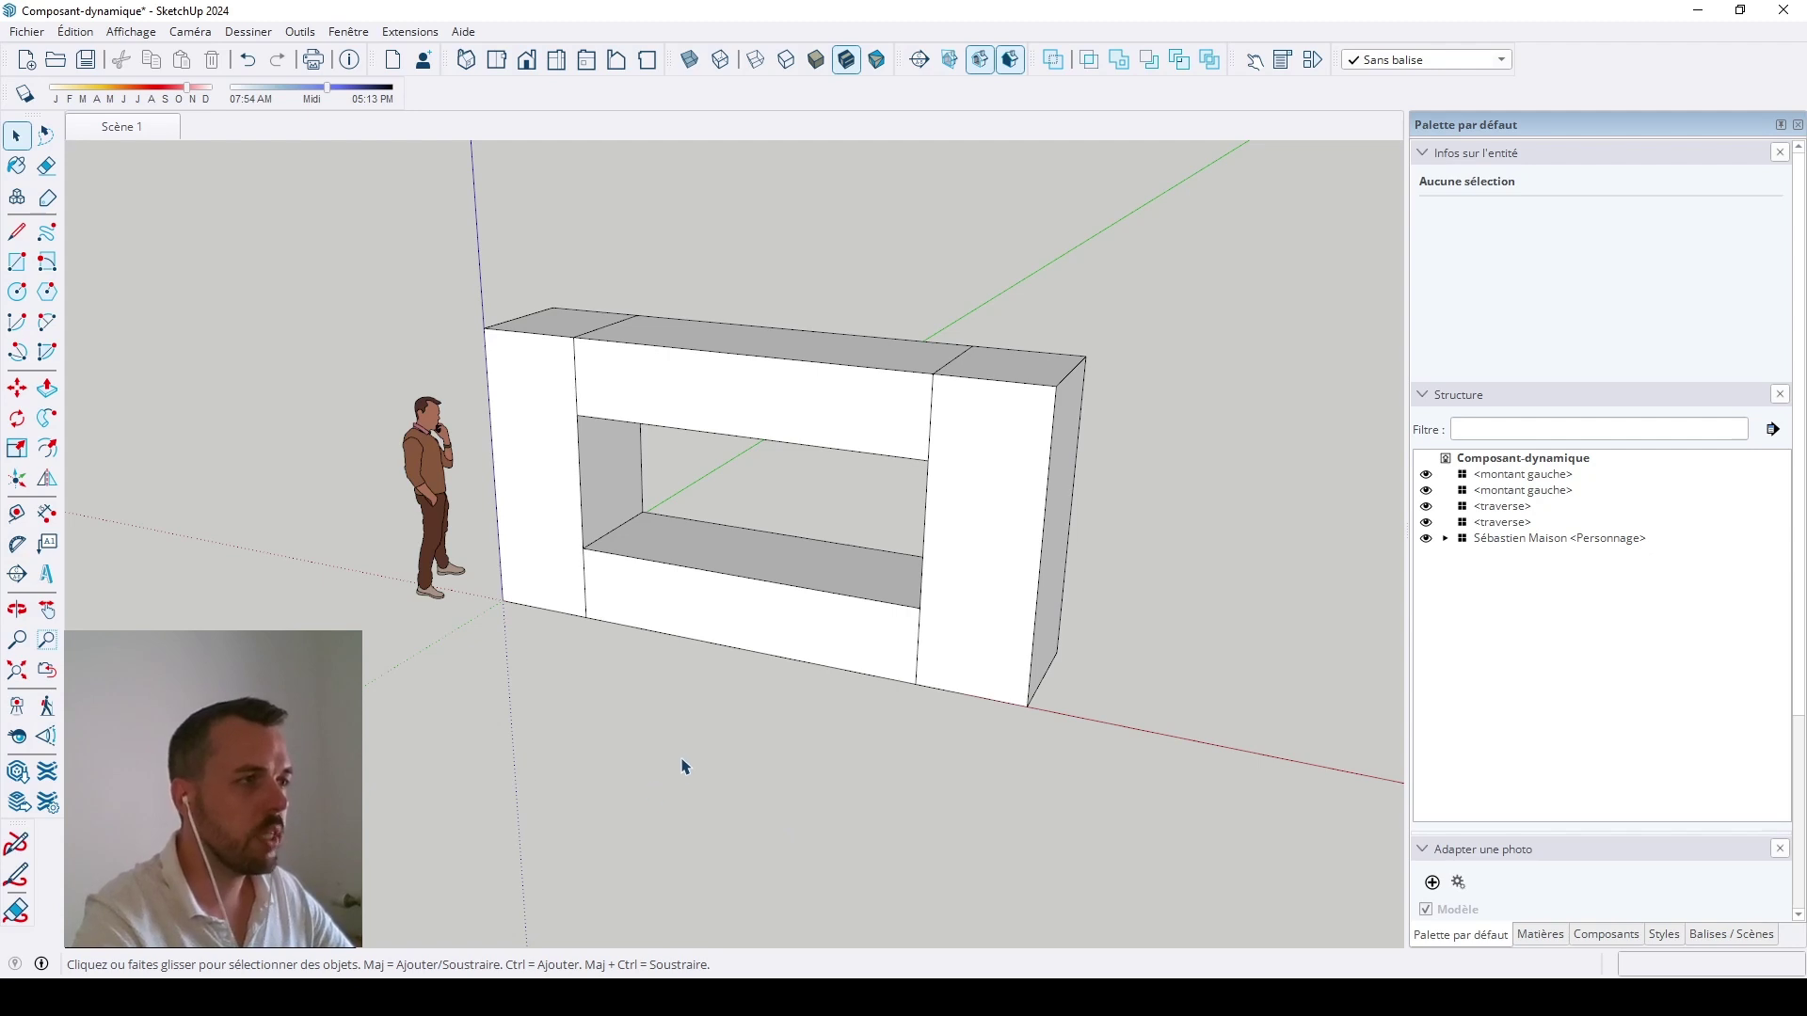
scroll(687, 764, "down", 2)
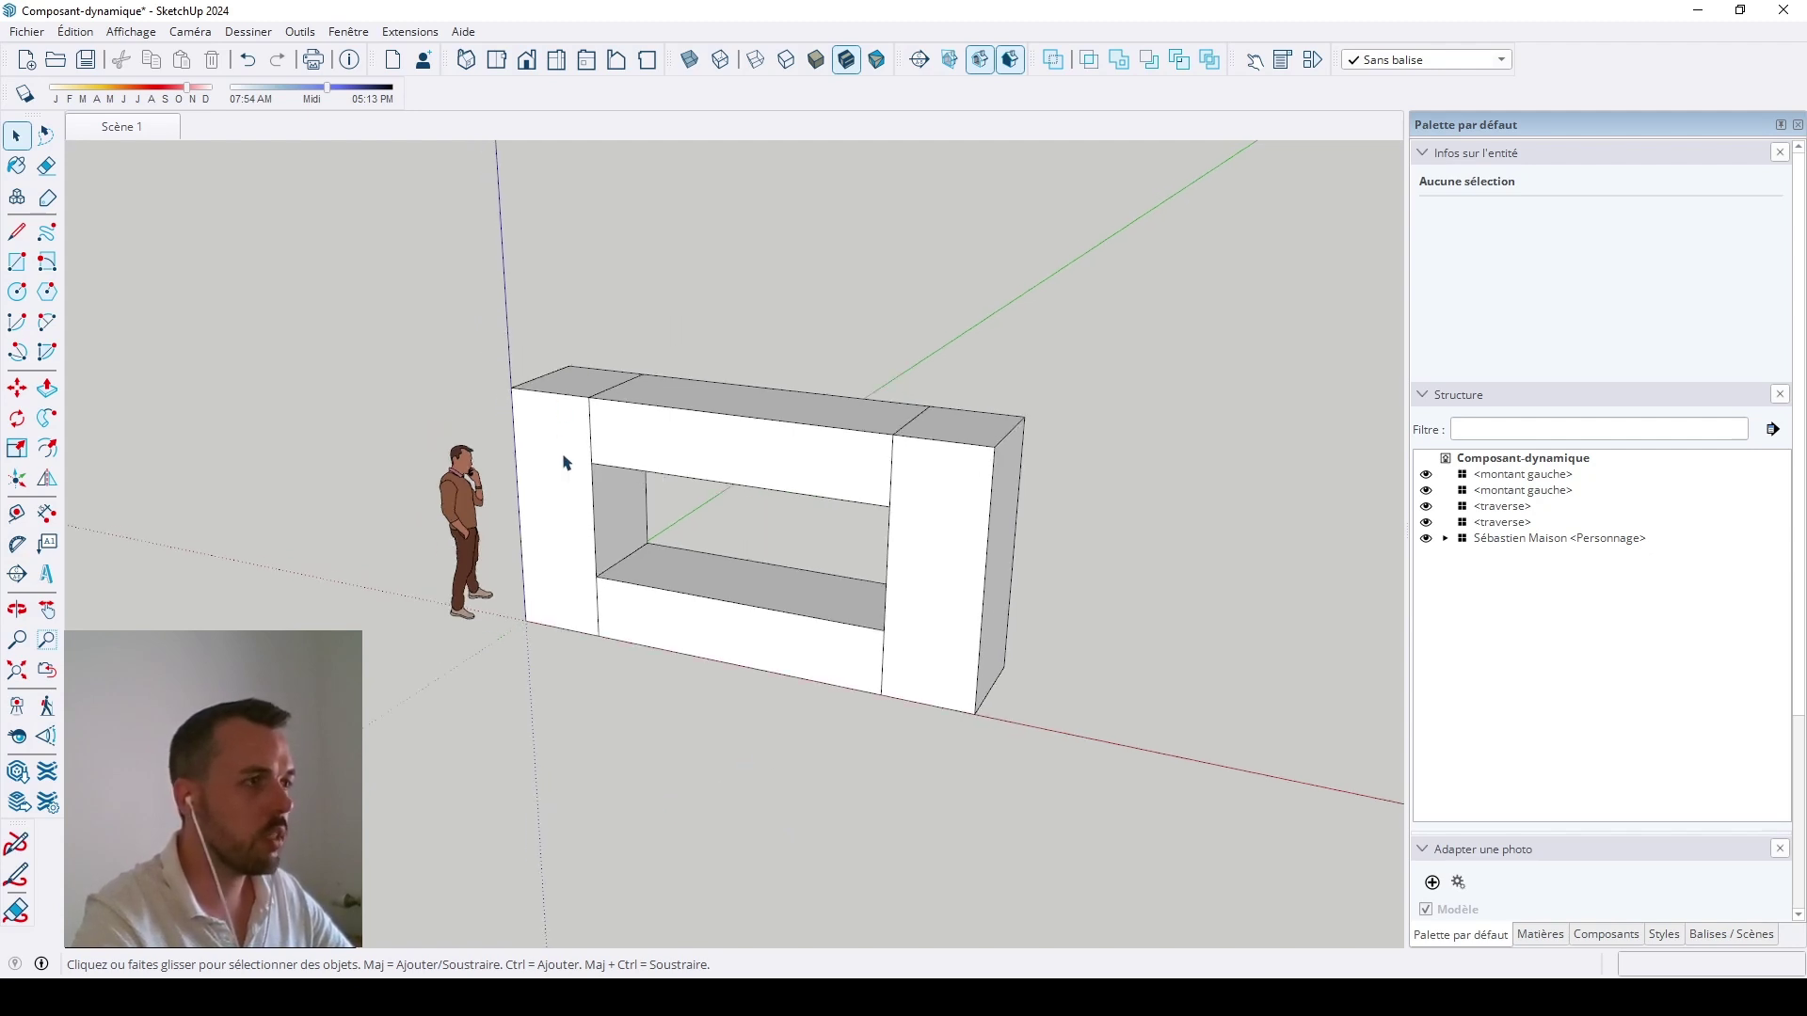
Step: Make the mirrored right-hand post a unique component, independent of the post at the origin
left_click(563, 461)
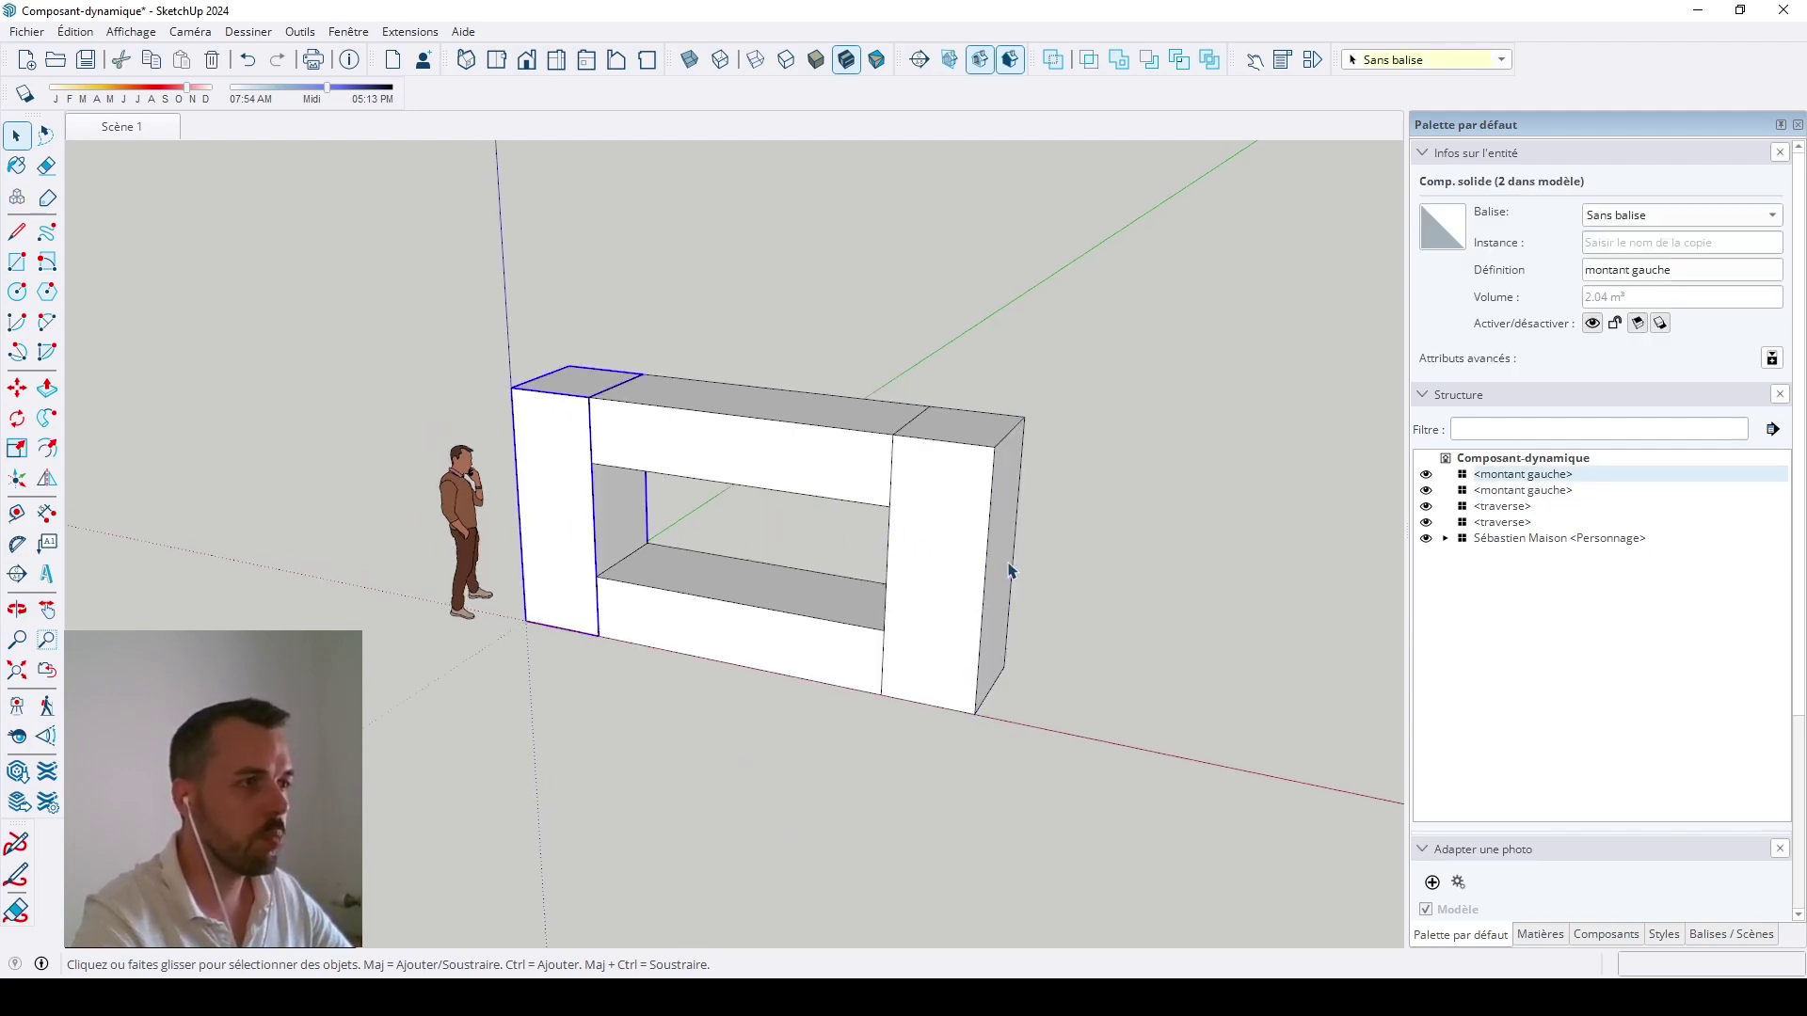
left_click(988, 577)
left_click(584, 517)
left_click(972, 579)
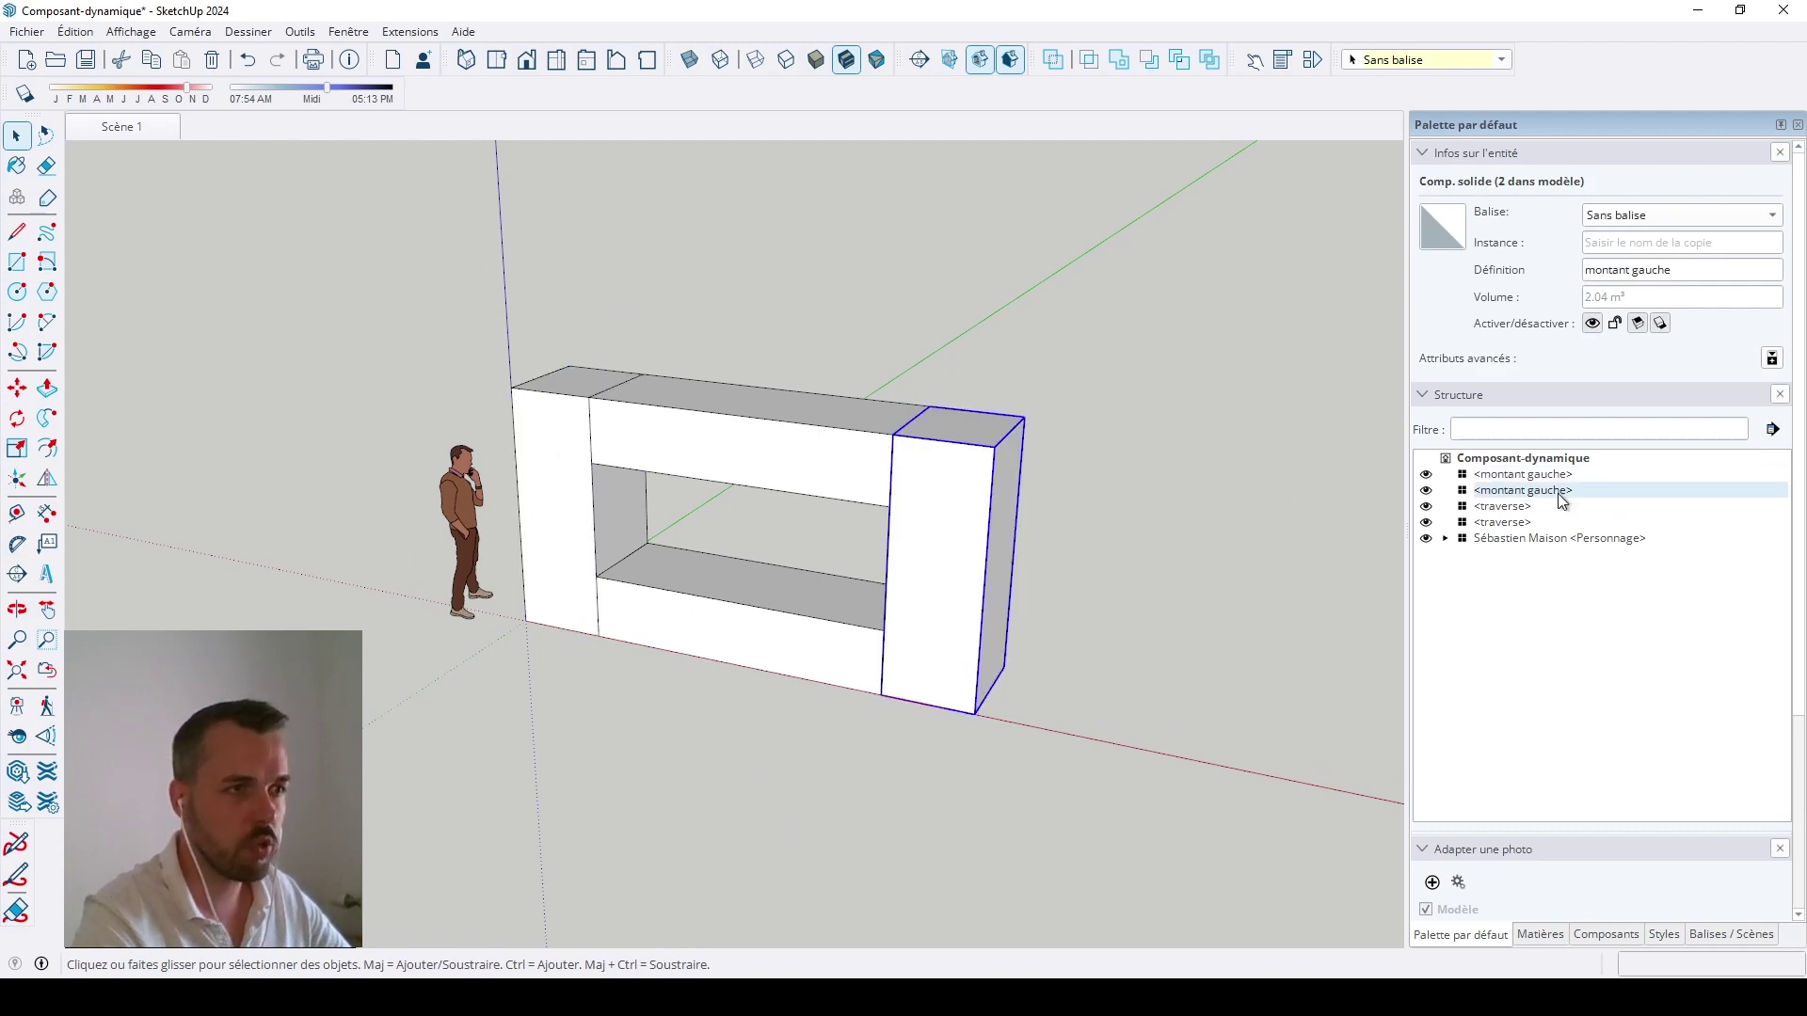
right_click(935, 561)
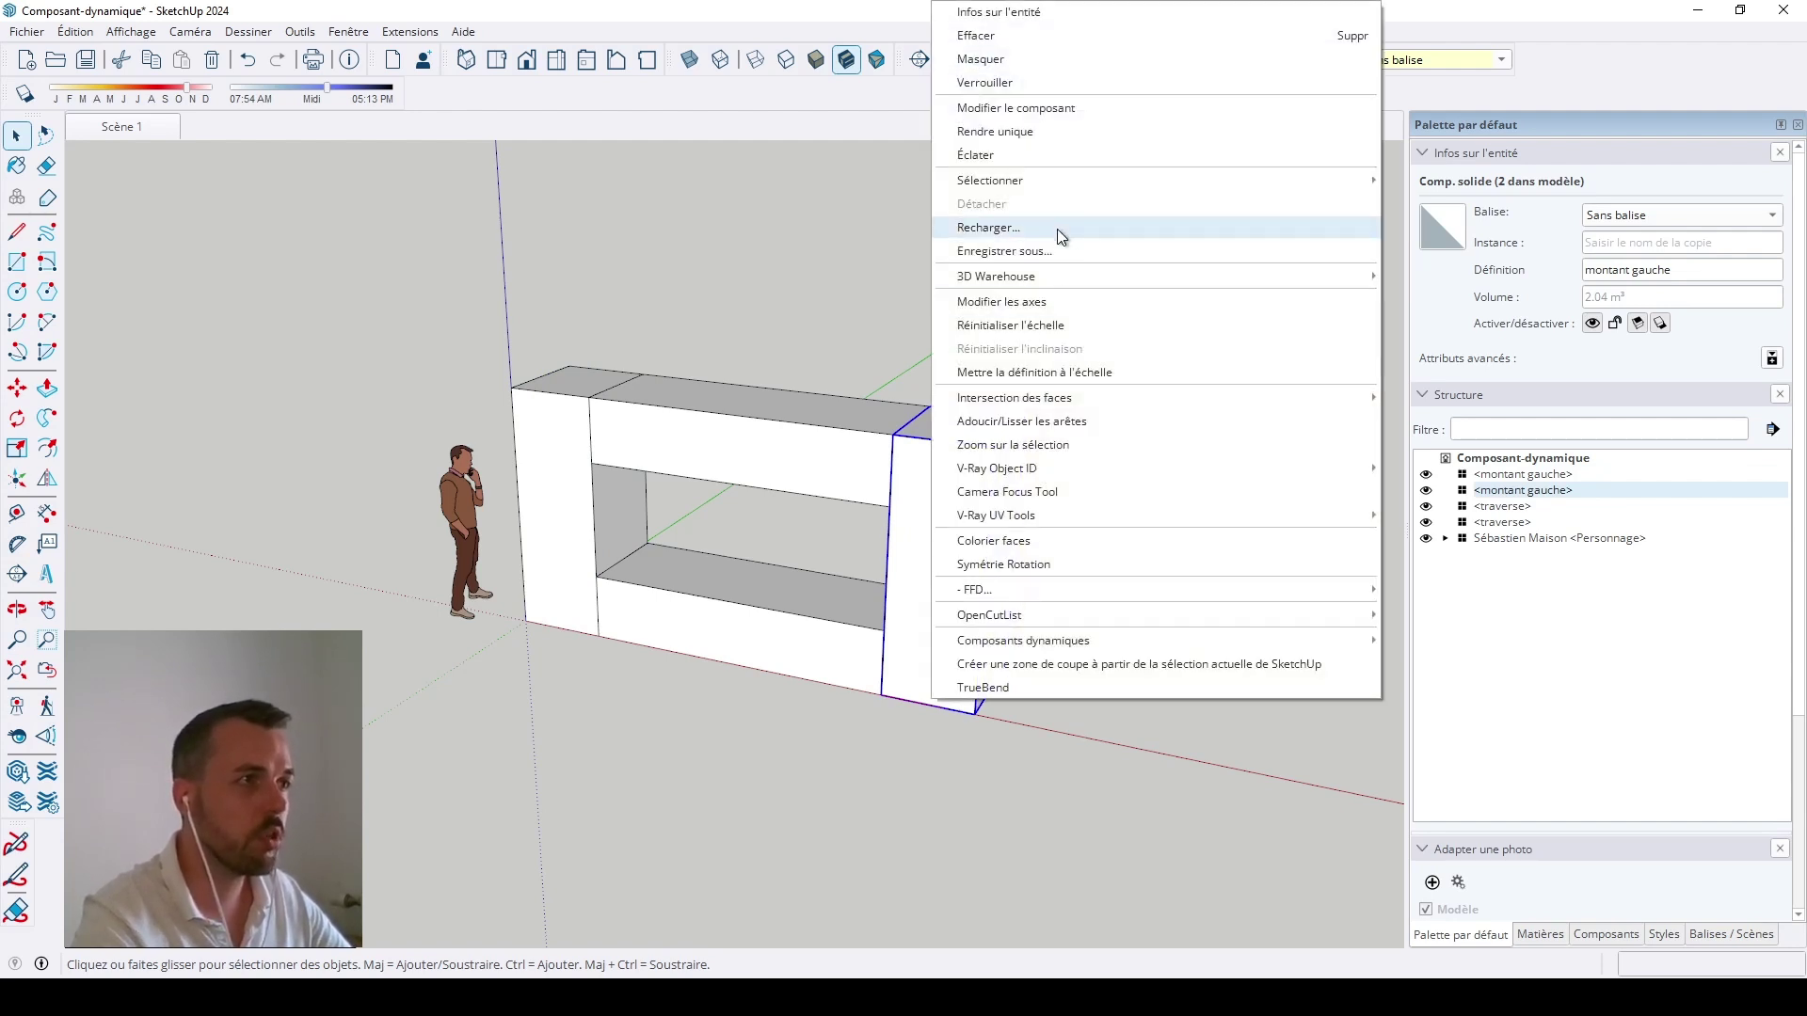
left_click(1045, 134)
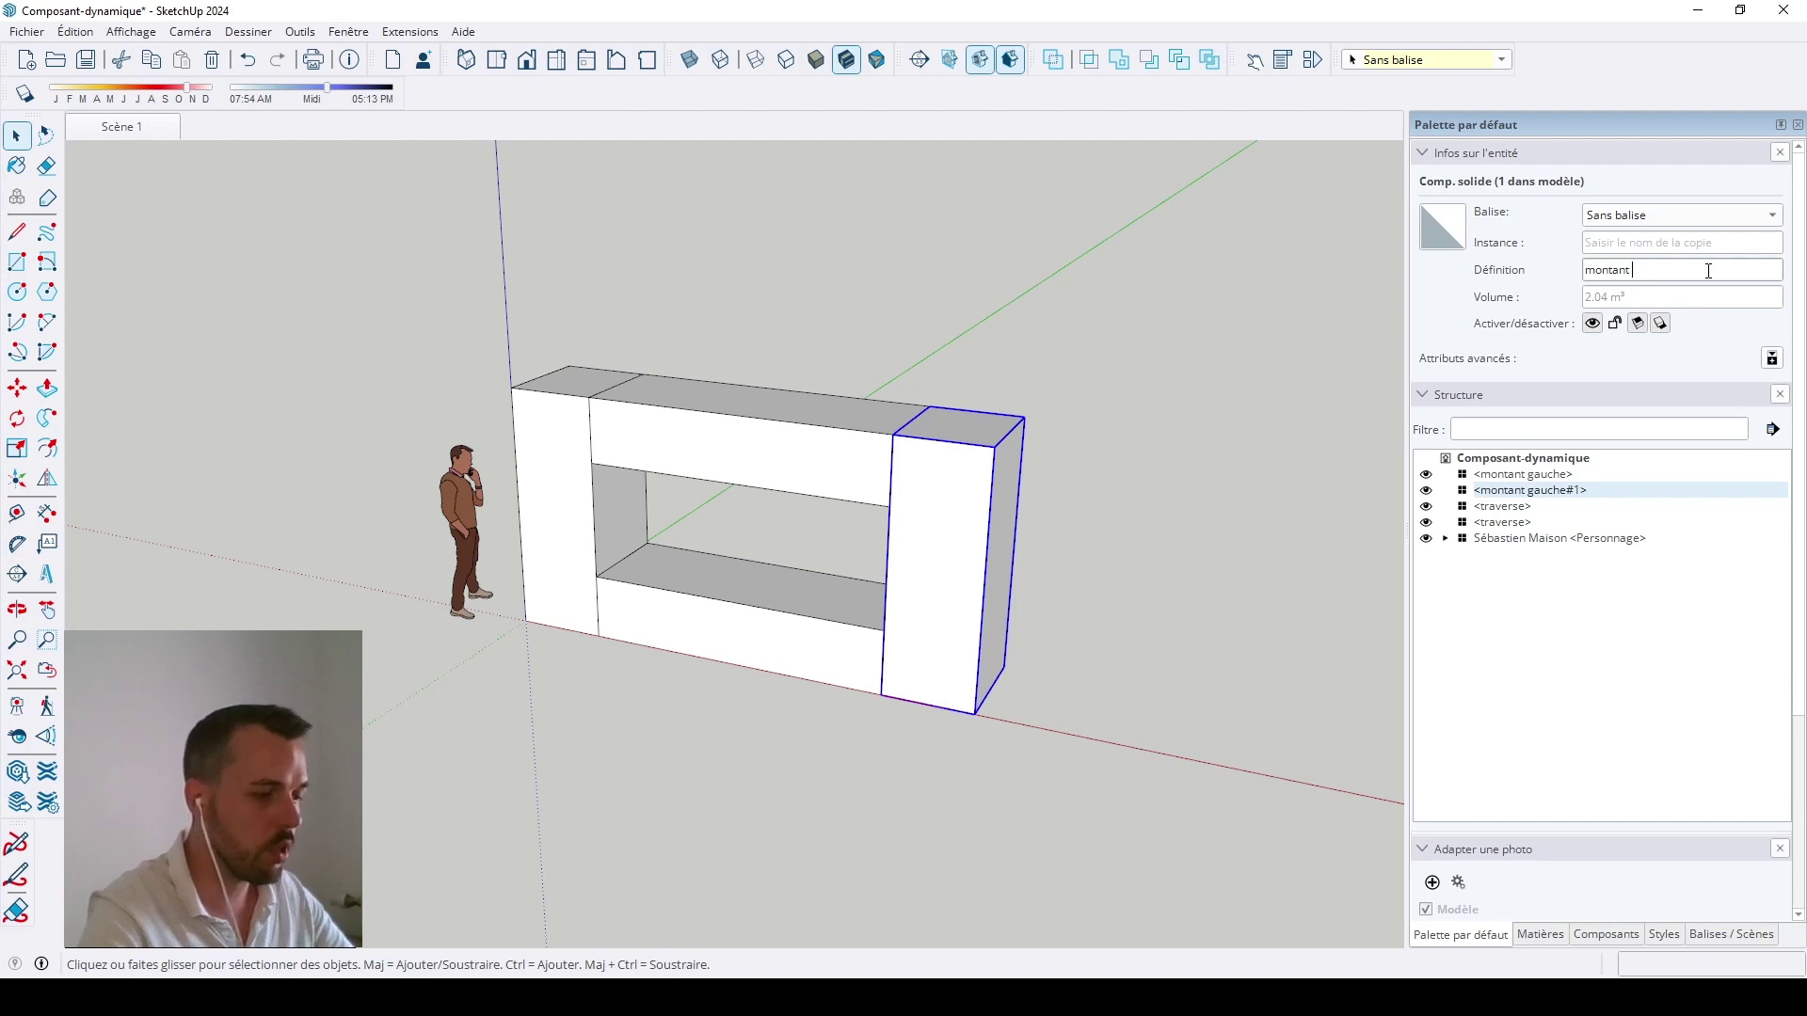
Step: Rename the right post's definition "montant droit" and the lower crosspiece's definition "traverse basse"
type("oit")
left_click(786, 460)
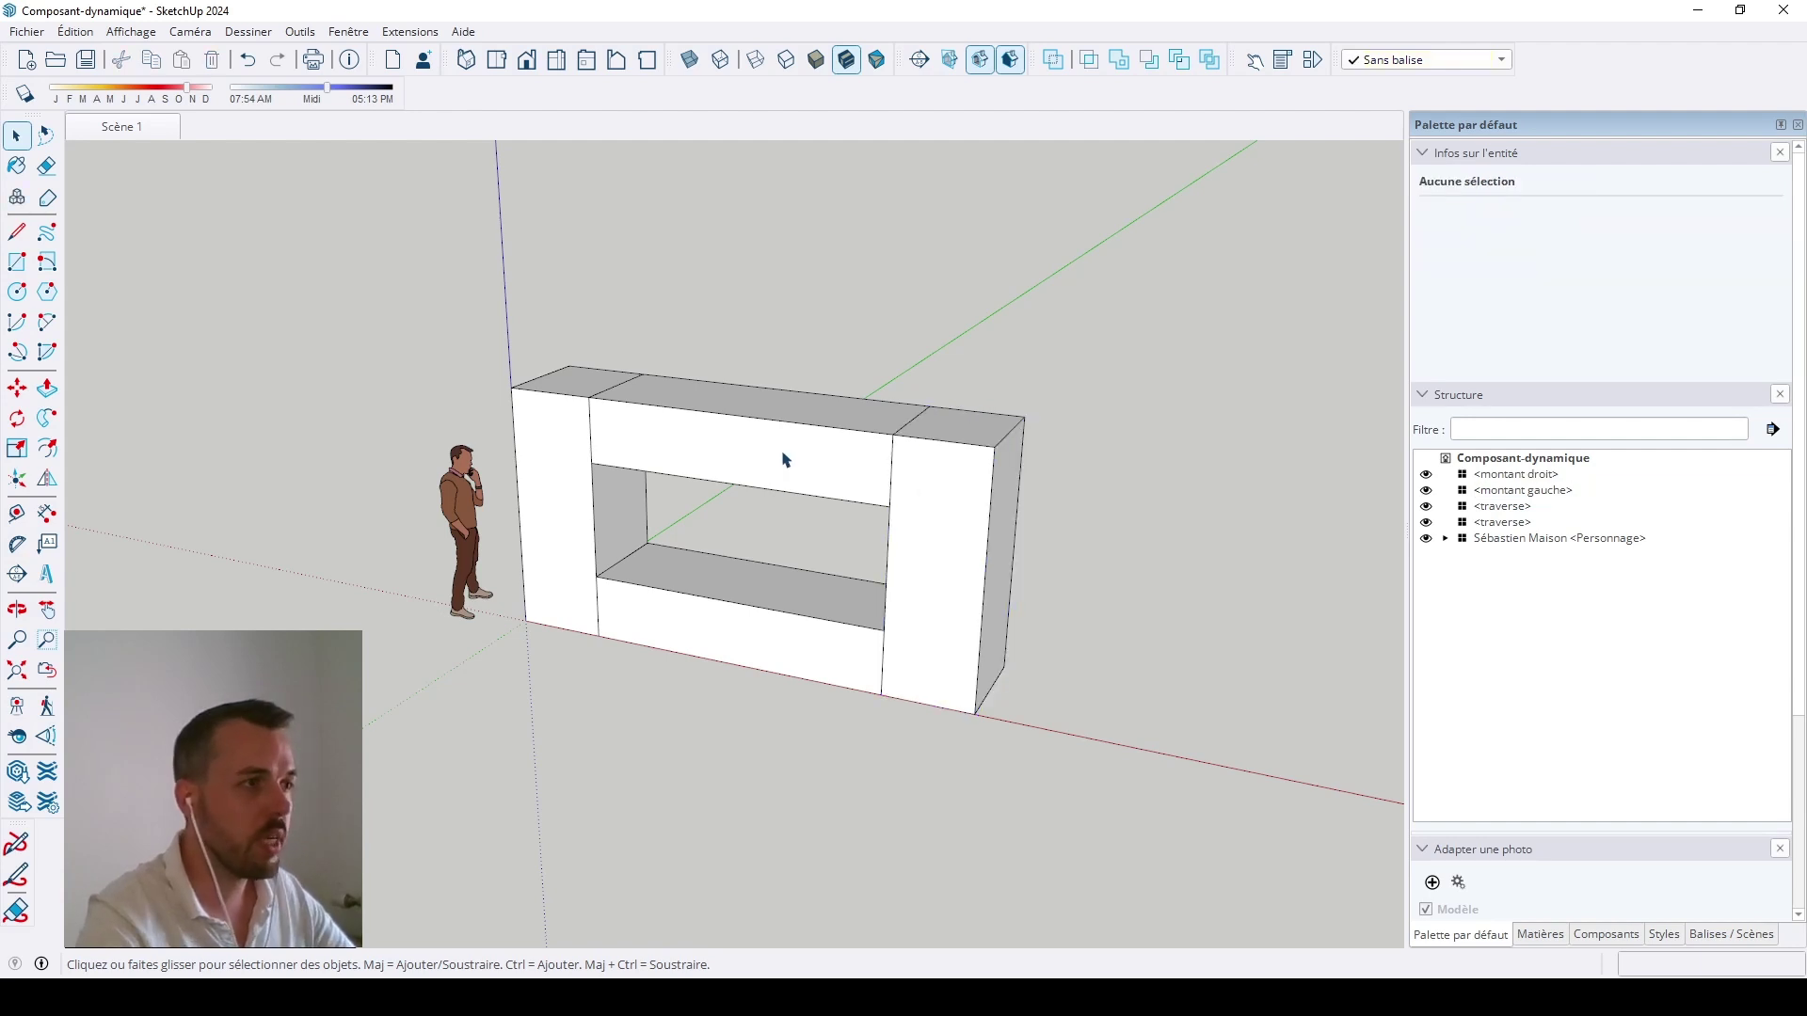
left_click(755, 619)
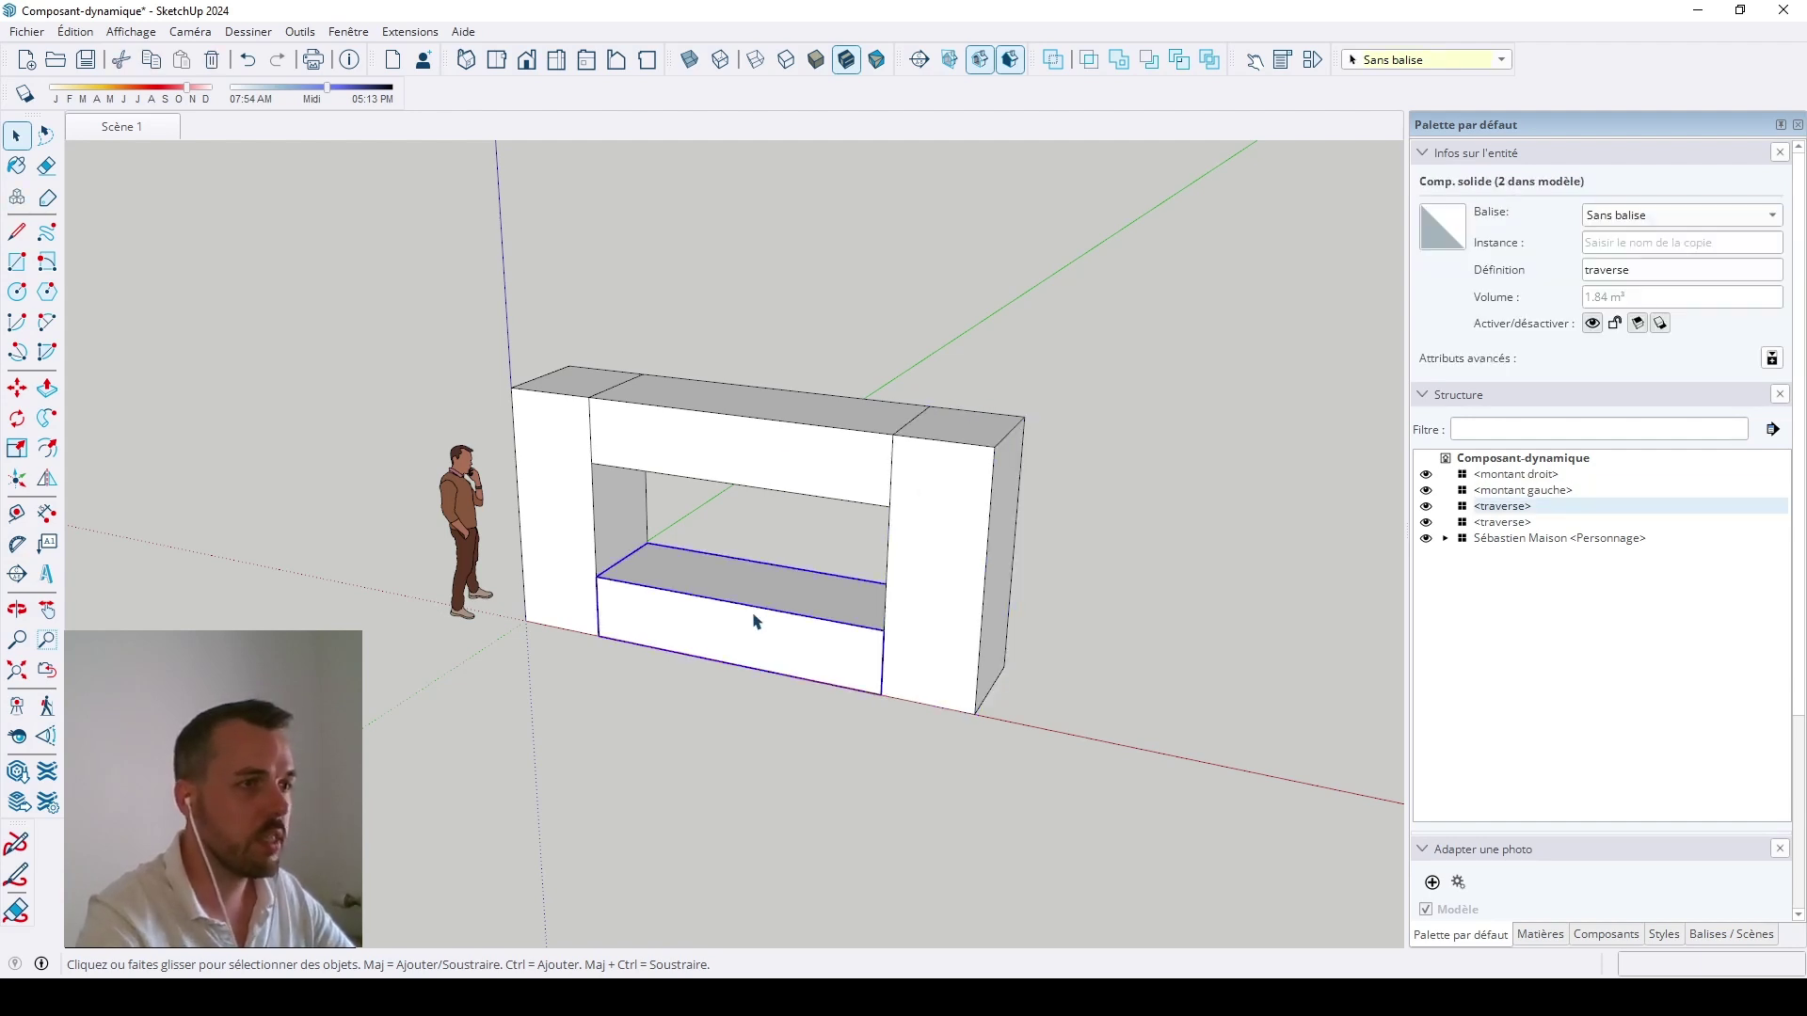
left_click(1656, 269)
type("basse")
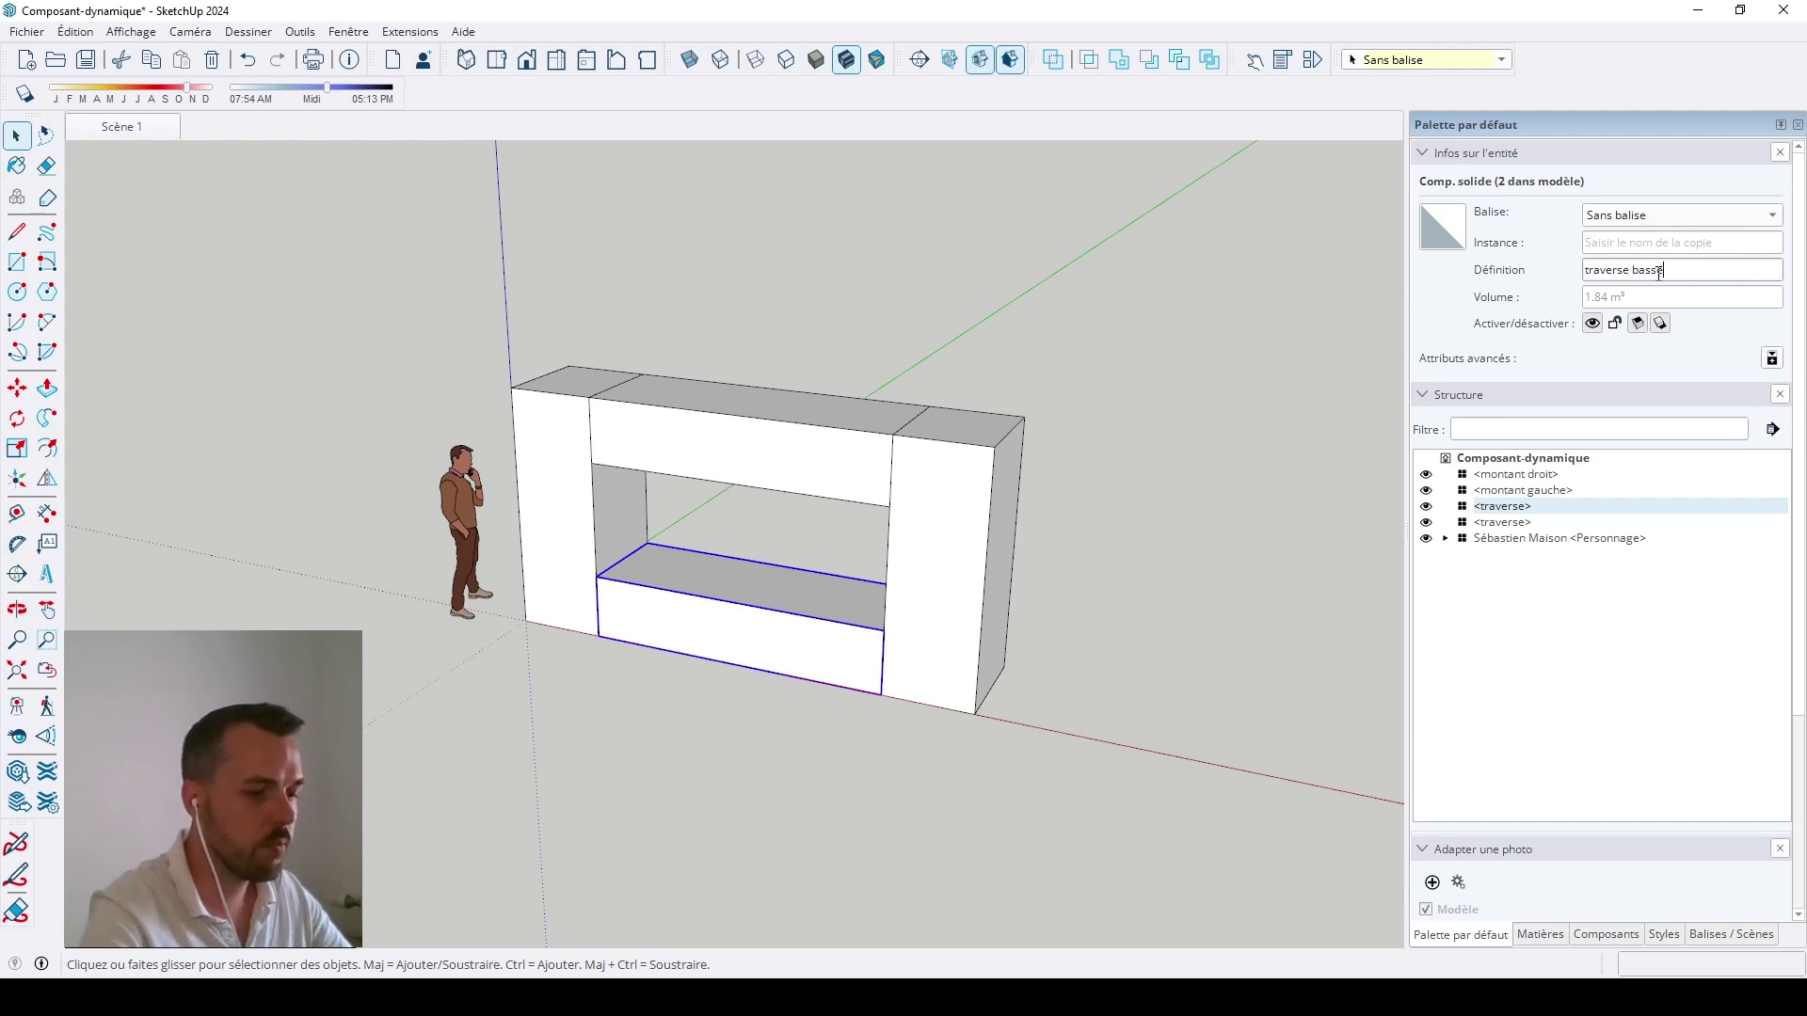
Step: Make the upper crosspiece a unique component and rename its definition "traverse haute"
left_click(796, 475)
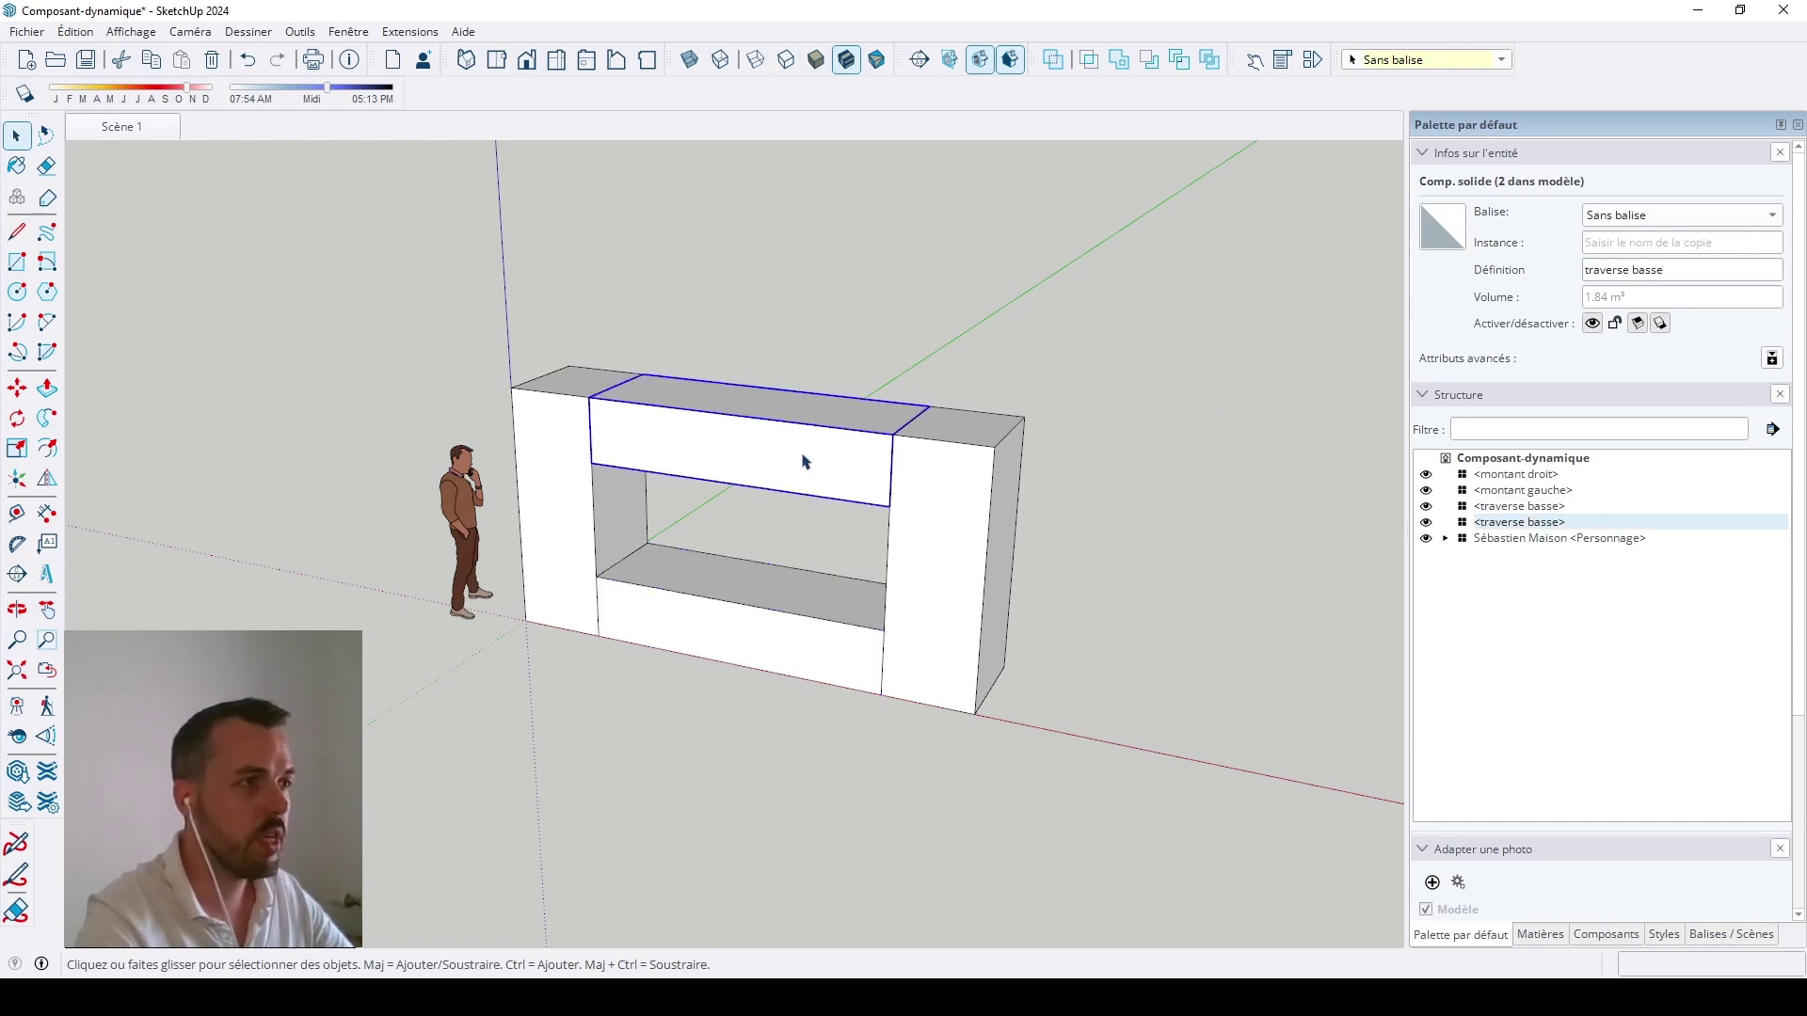
right_click(803, 461)
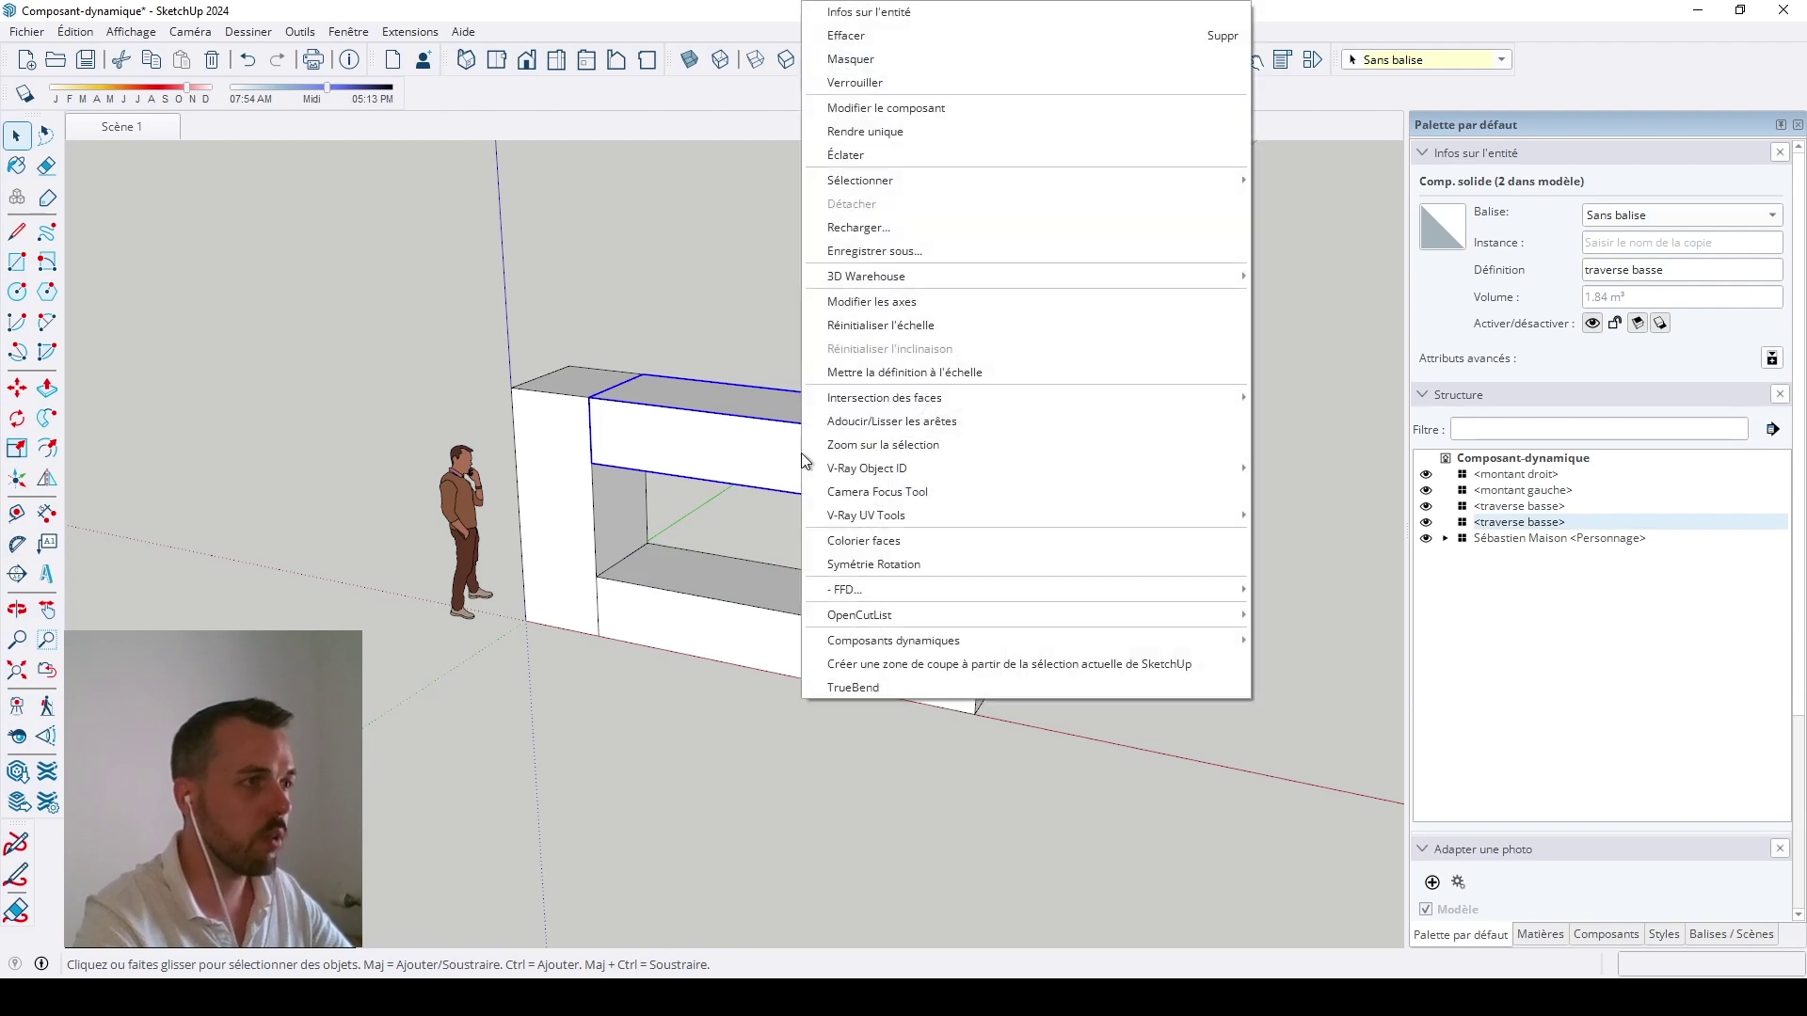
left_click(986, 128)
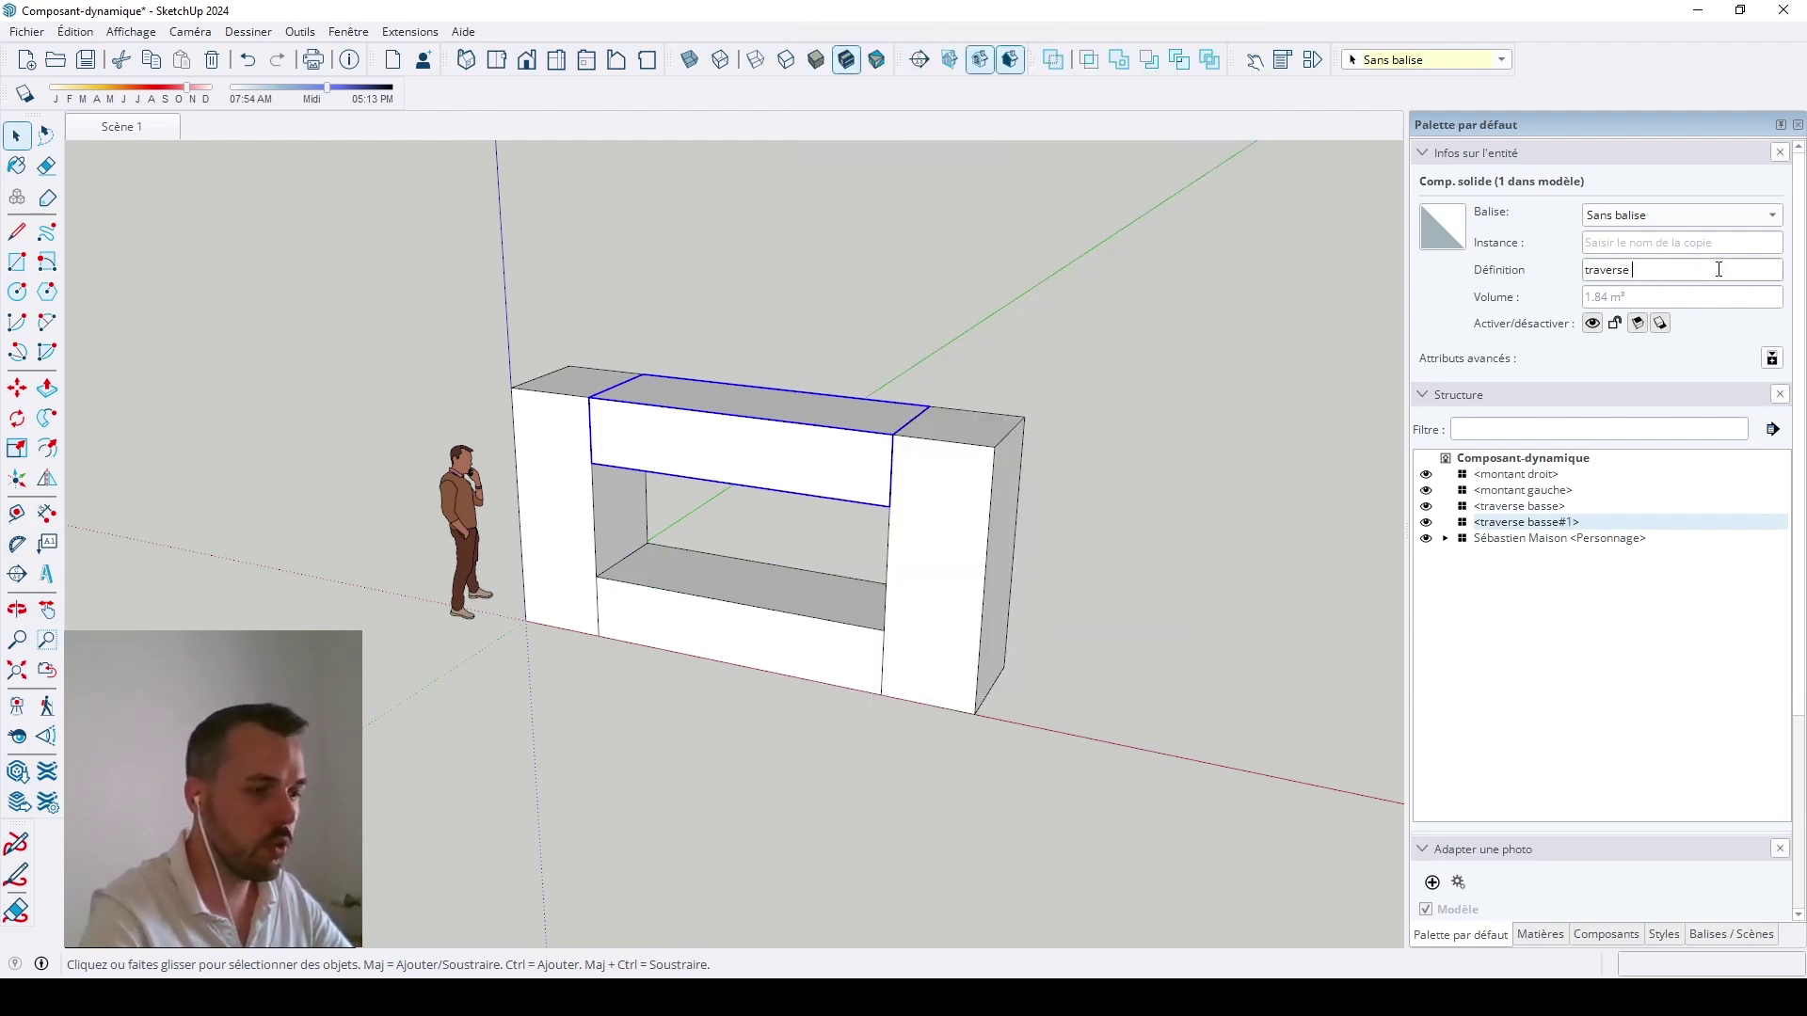
type("haute")
left_click(1106, 371)
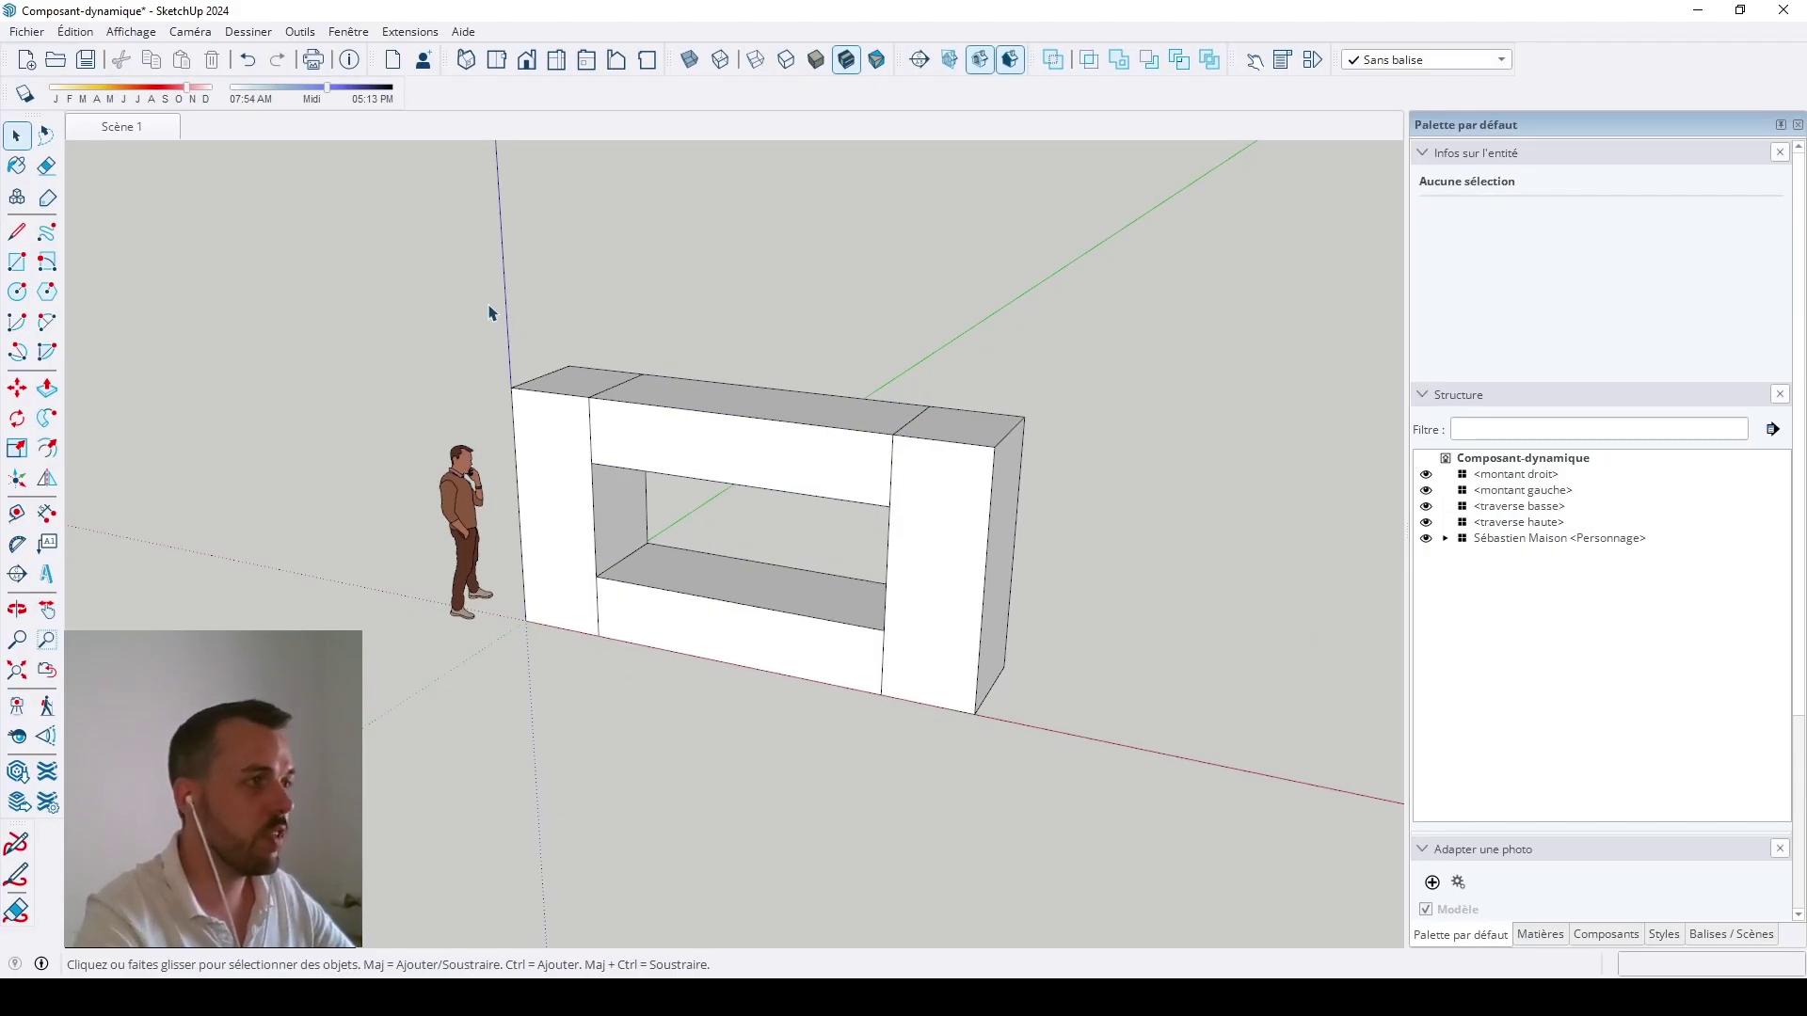
Step: Combine both posts and both crosspieces into one parent component with the definition name "fenêtre"
left_click_drag(486, 304, 1164, 788)
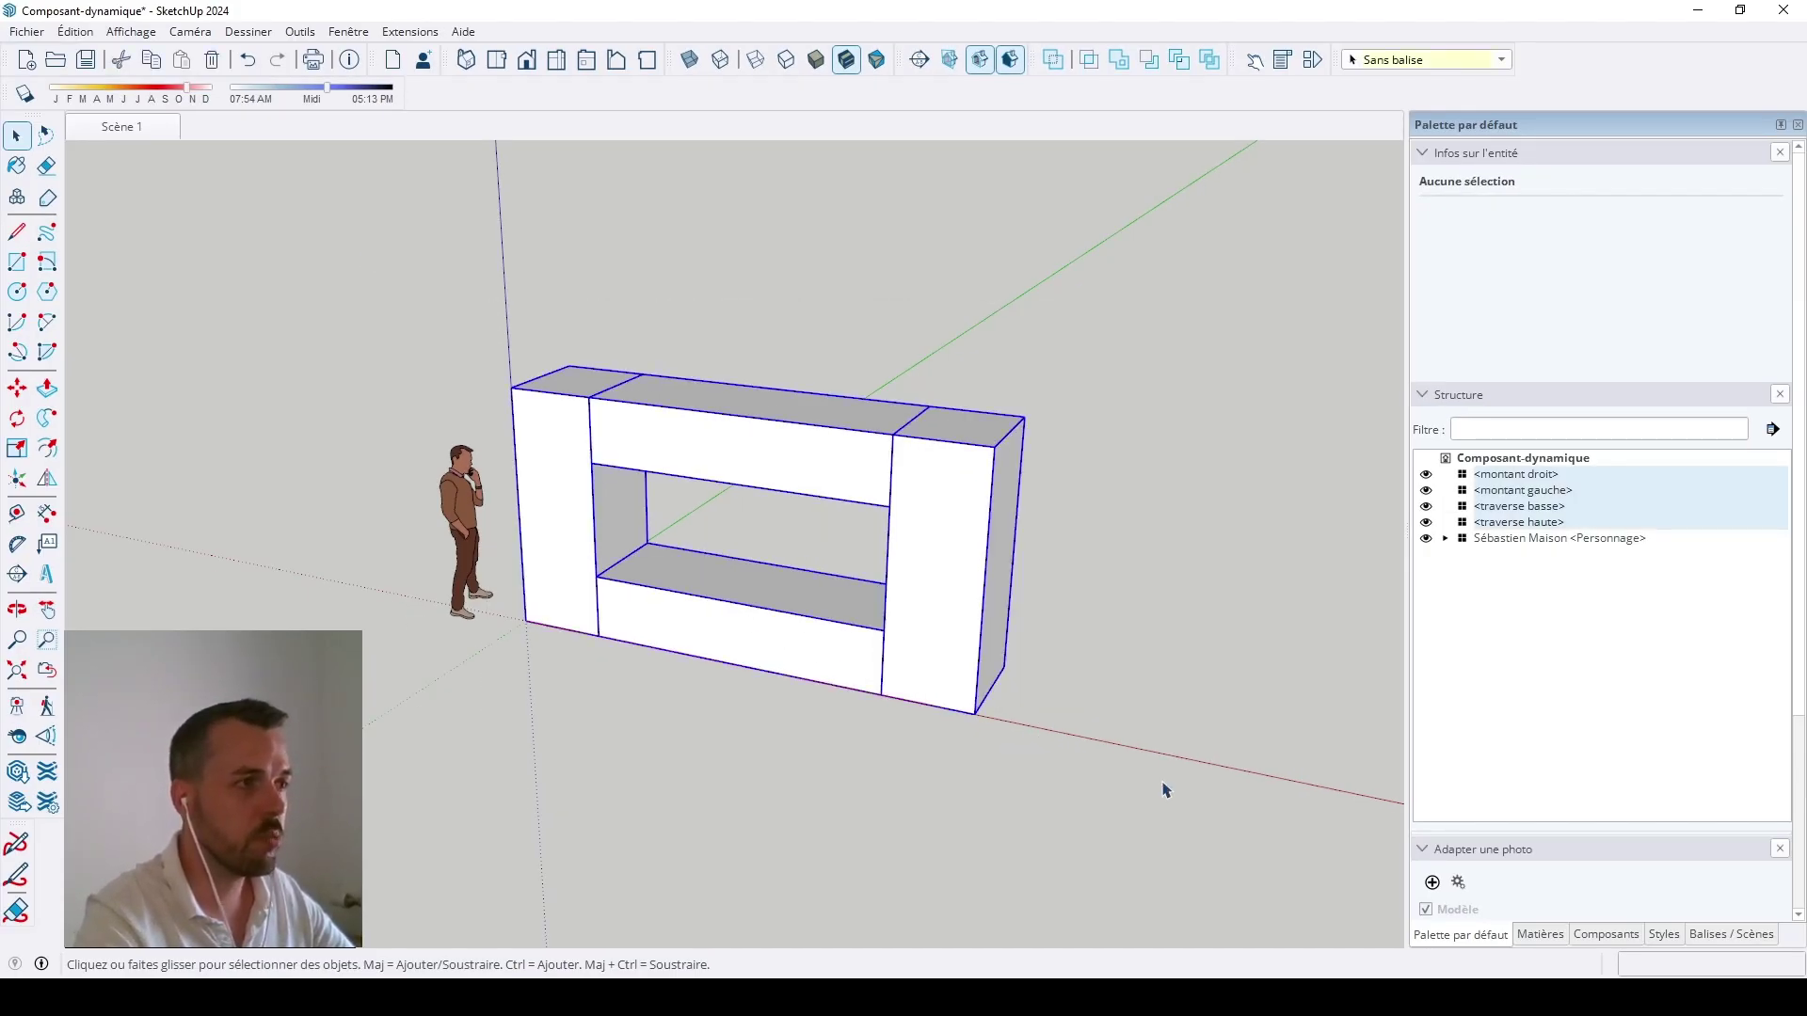
right_click(923, 485)
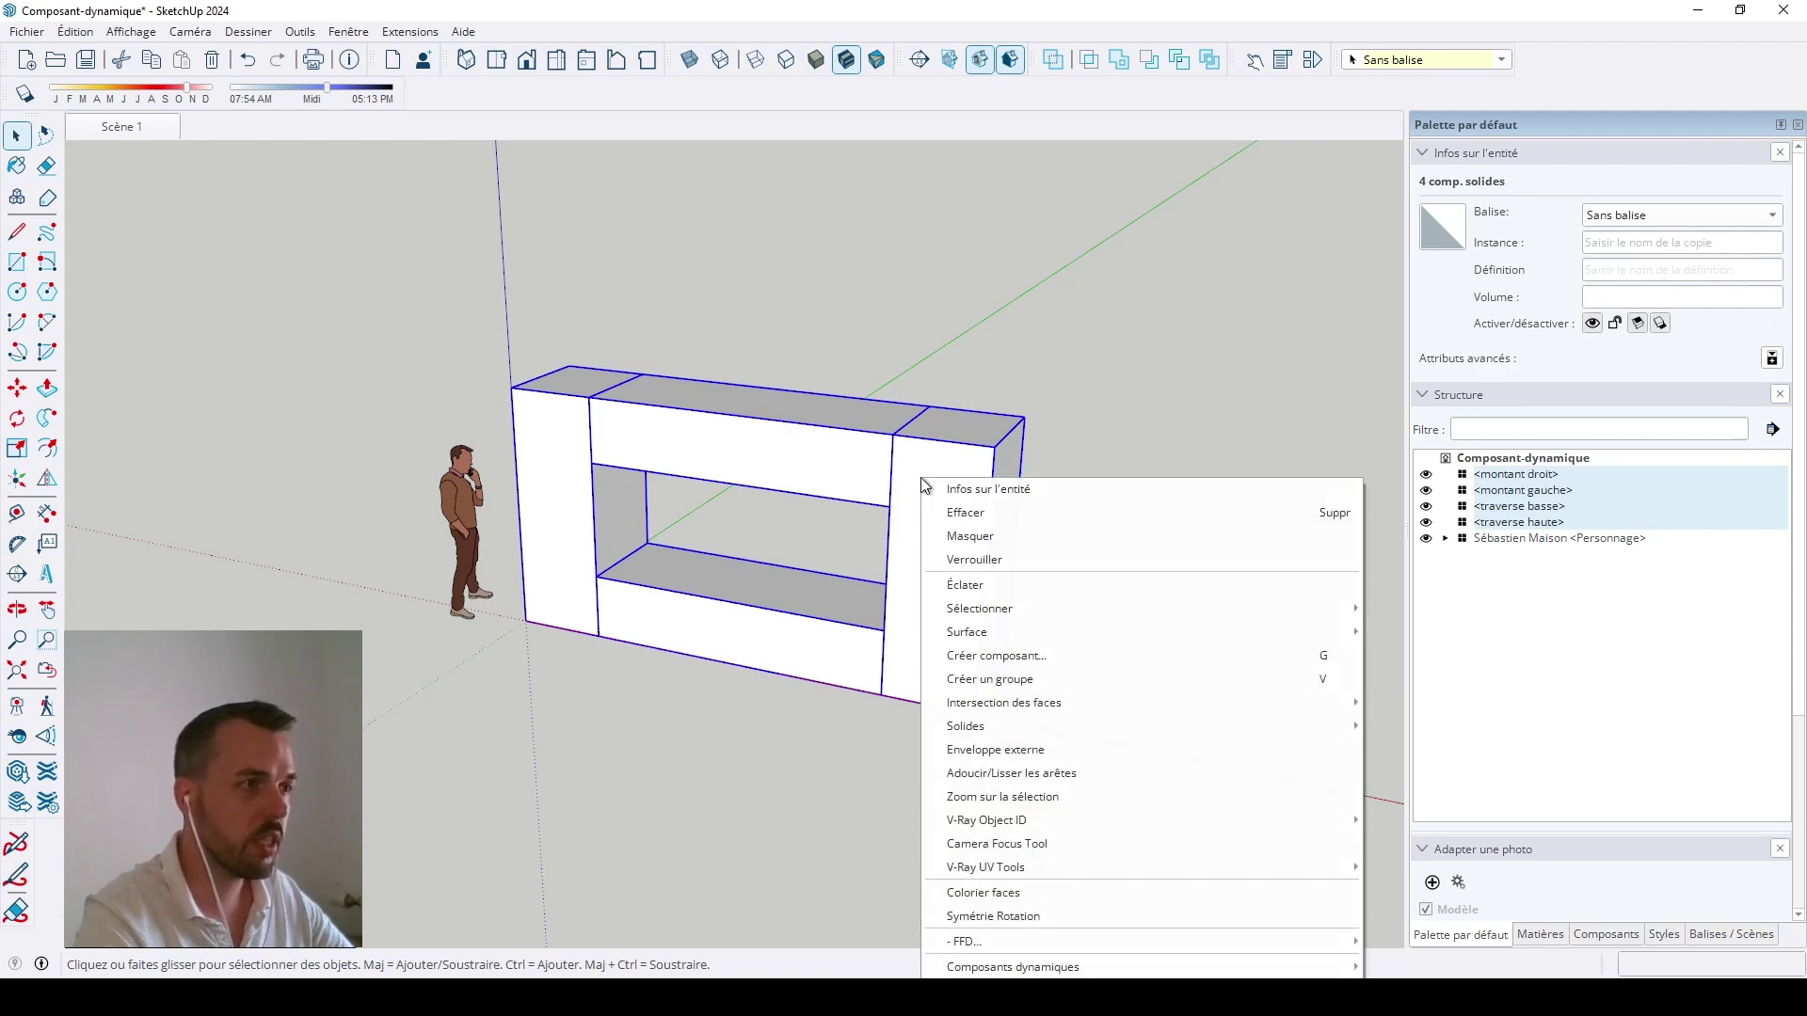
left_click(1068, 657)
type("fenêtre")
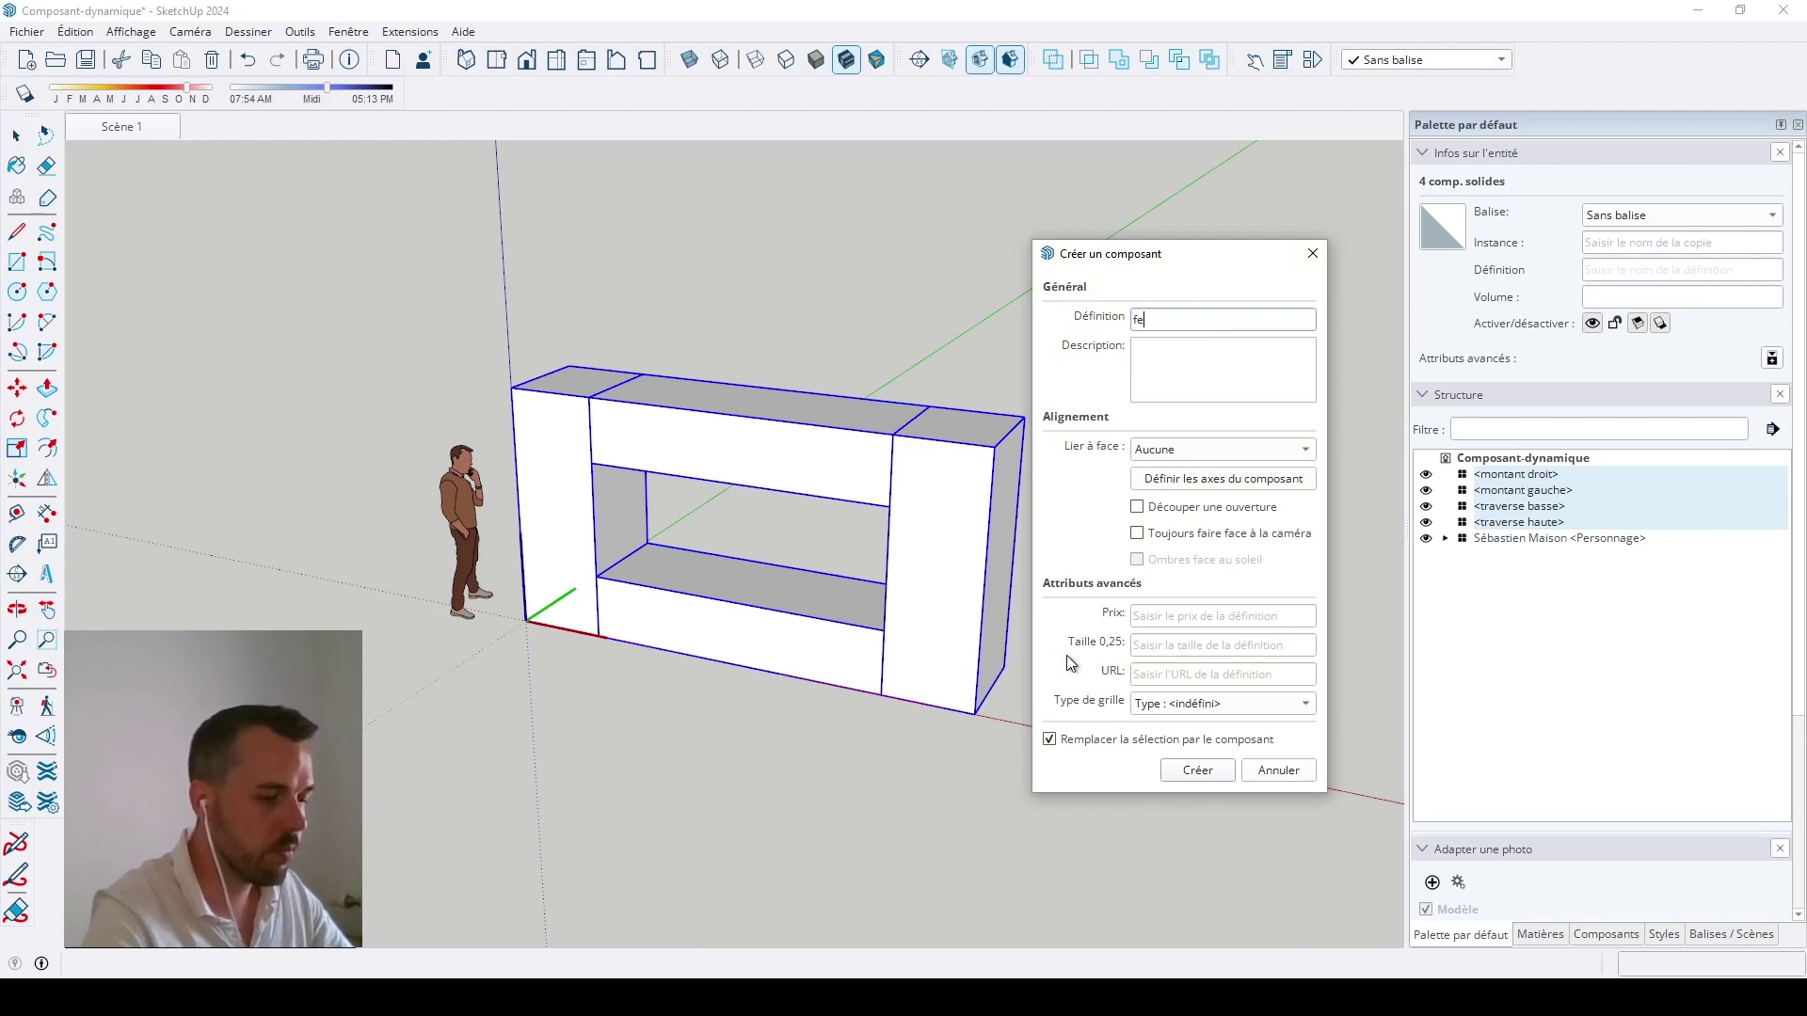
left_click(1182, 769)
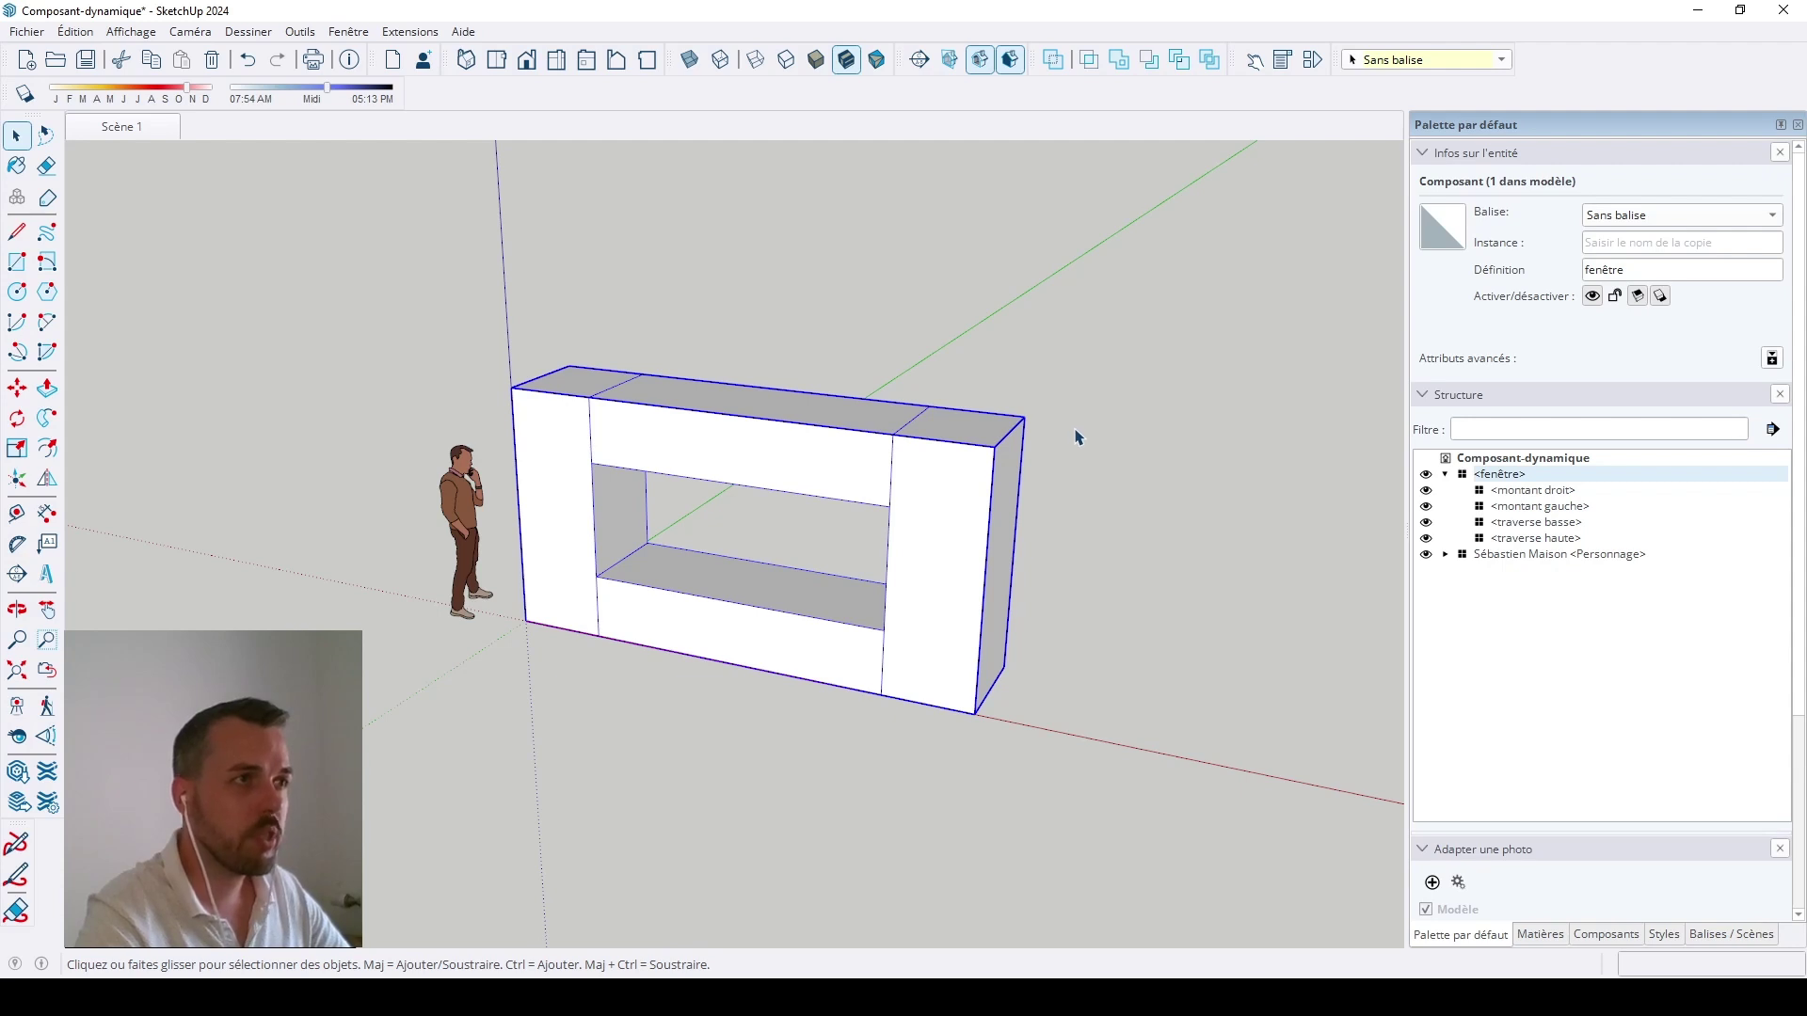
Step: Detach the Composants dynamiques toolbar, check that it is enabled in the toolbar list, and float it above the window frame
left_click_drag(1234, 62, 962, 236)
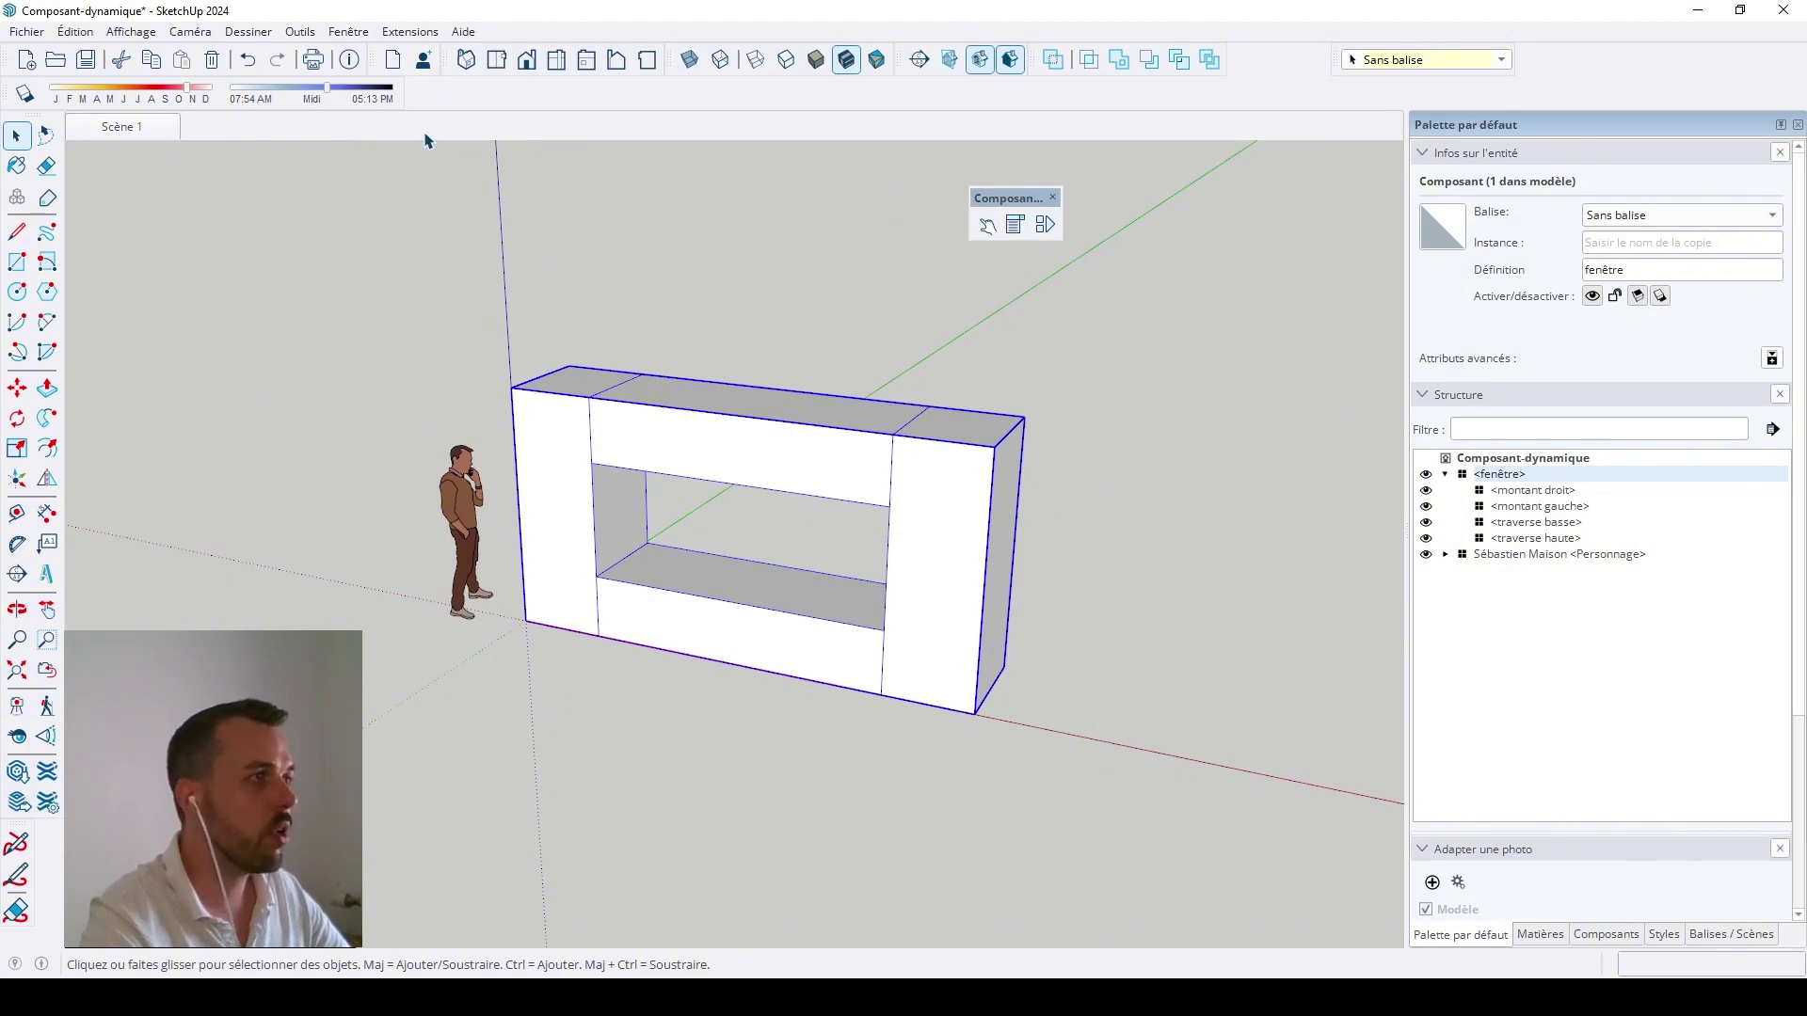
left_click(130, 32)
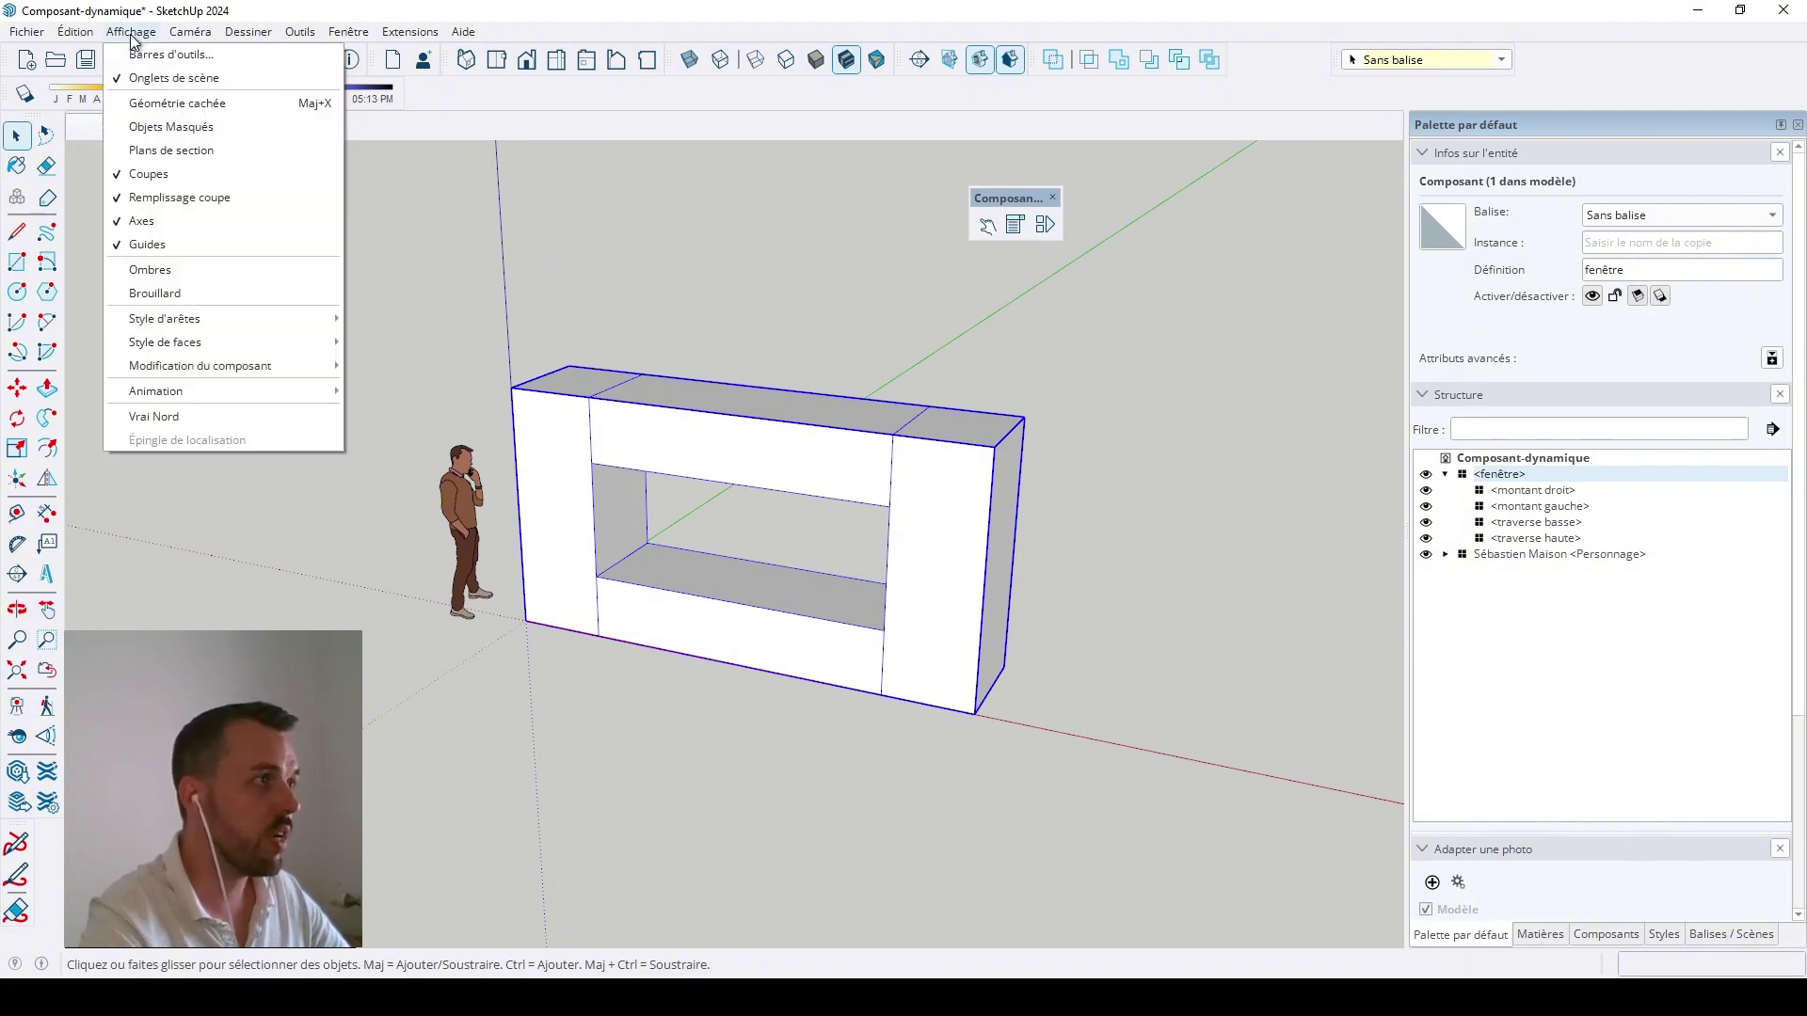
left_click(251, 56)
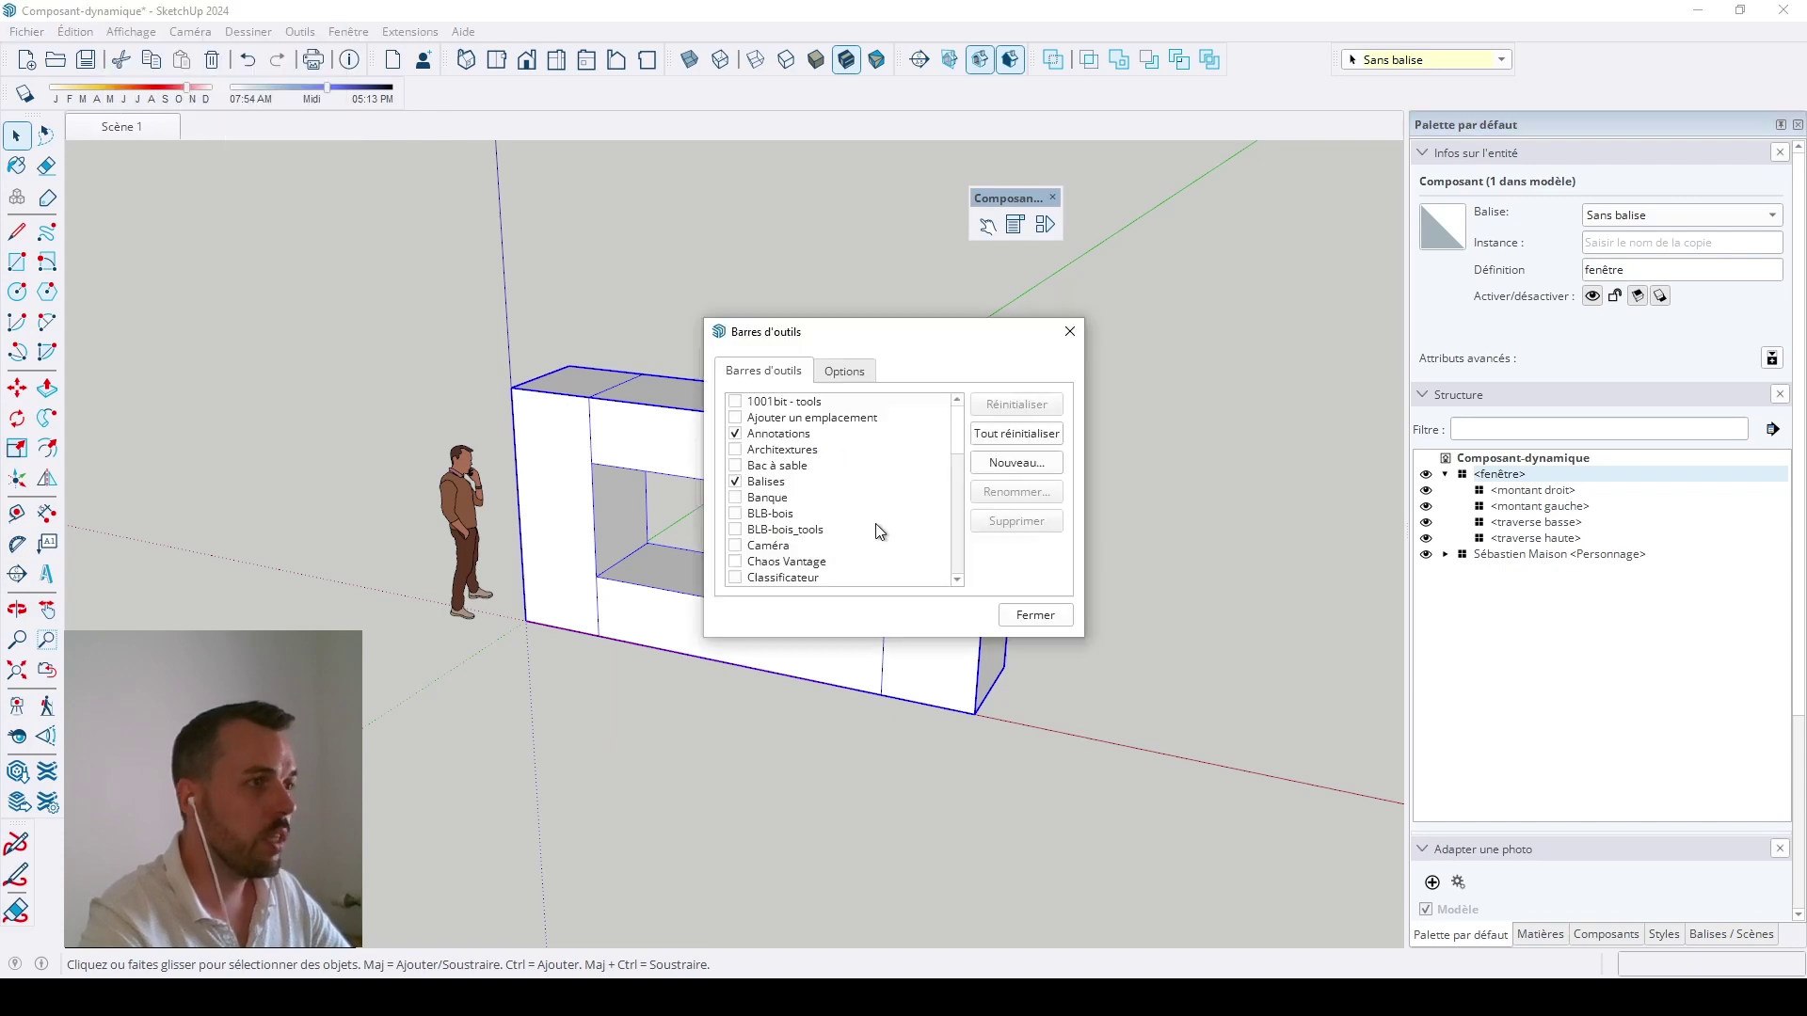
scroll(782, 493, "down", 3)
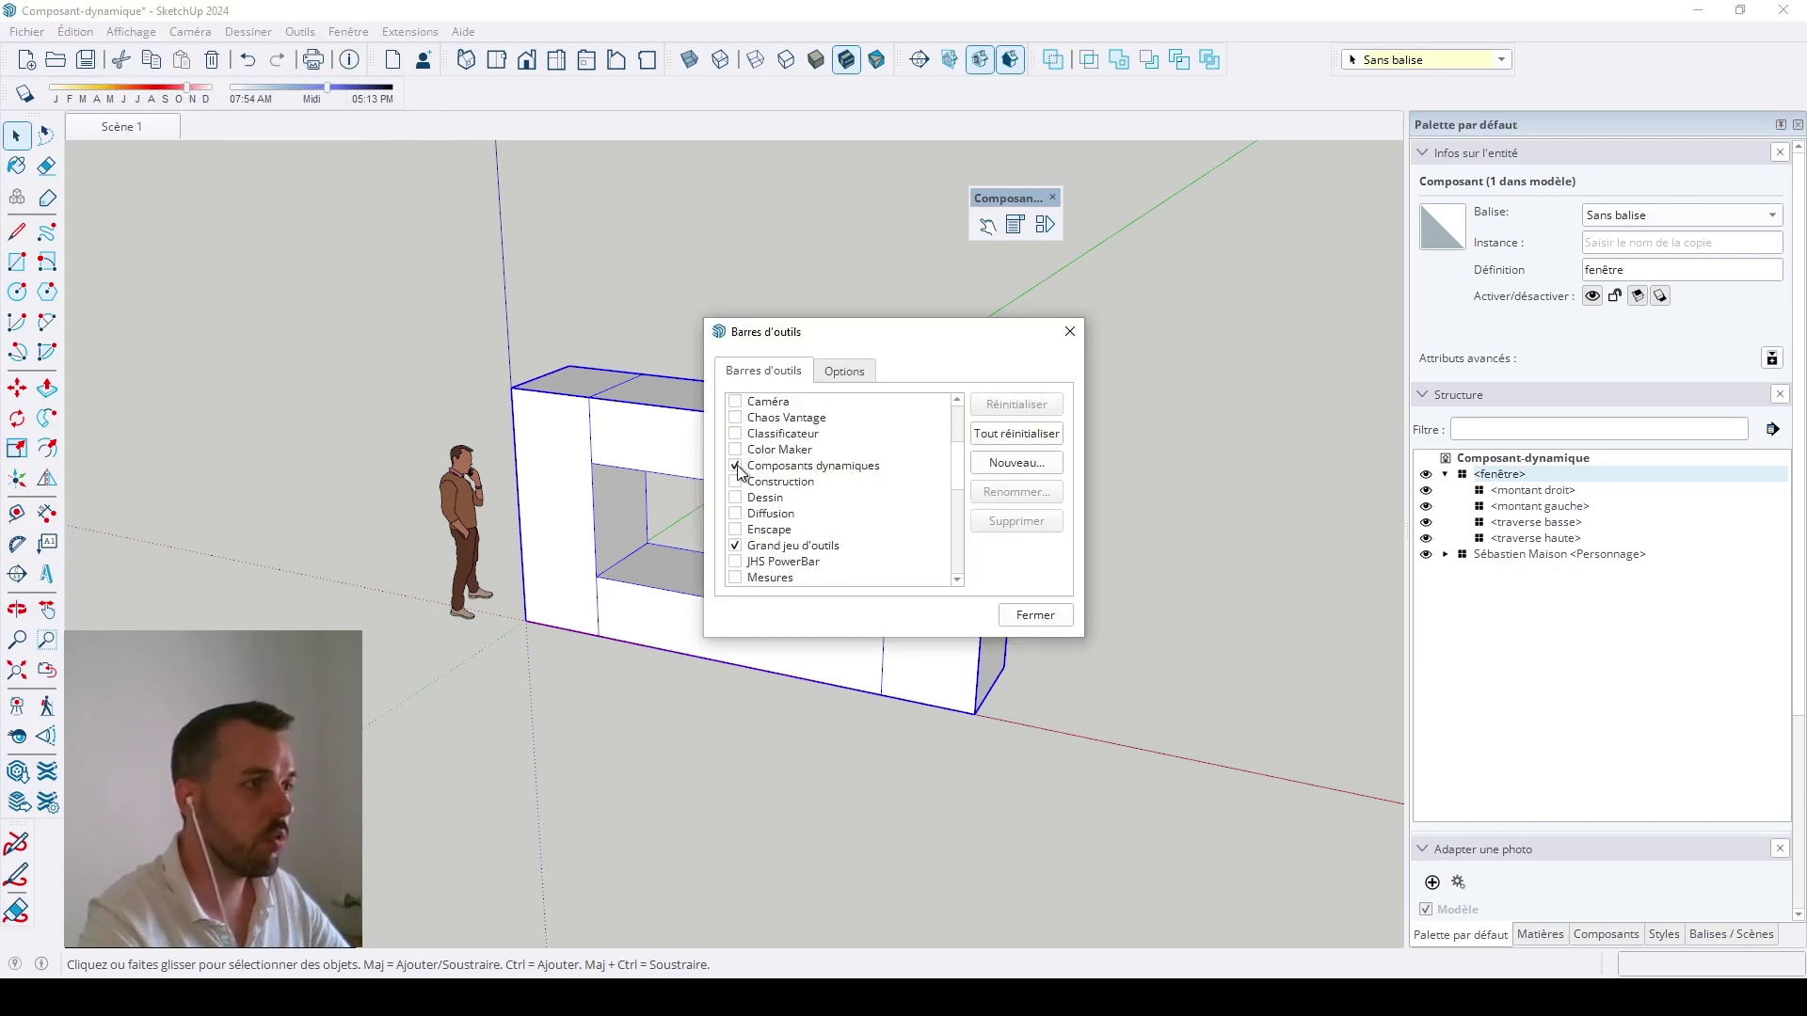
left_click(1036, 615)
left_click_drag(1024, 198, 1099, 173)
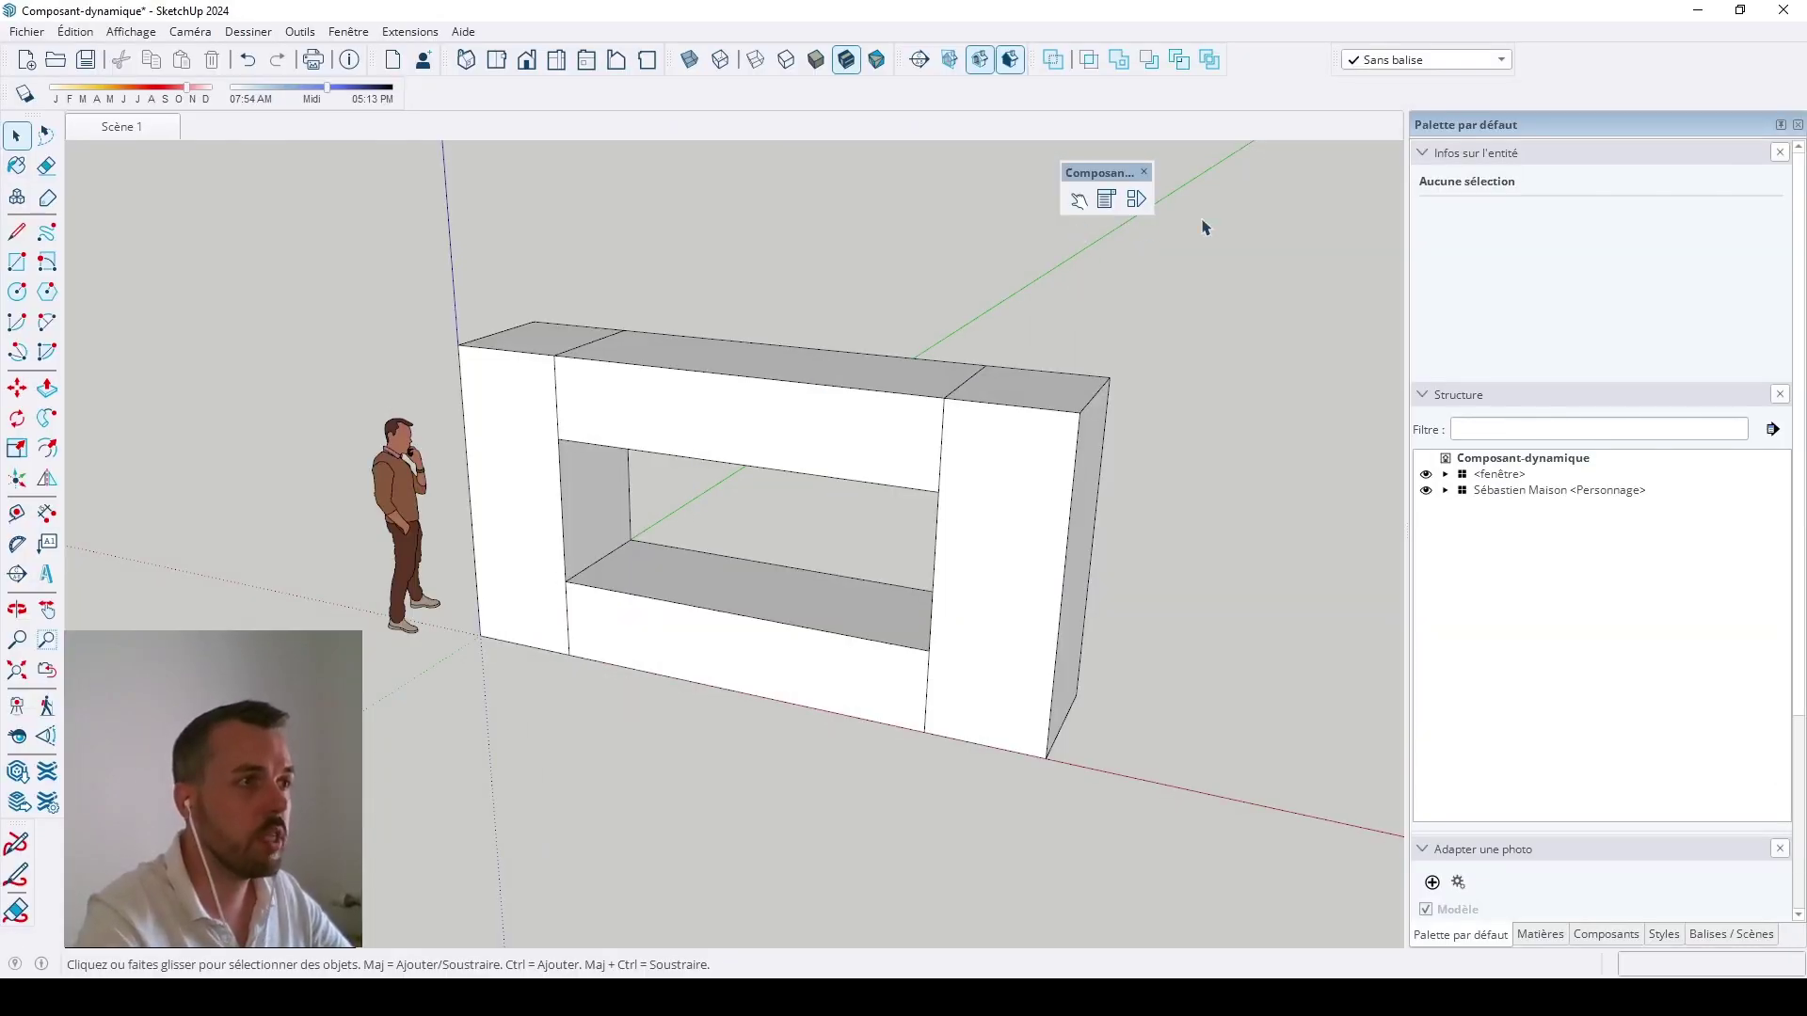
Step: Try the dynamic component Interact tool on the "fenêtre" frame
left_click(1076, 199)
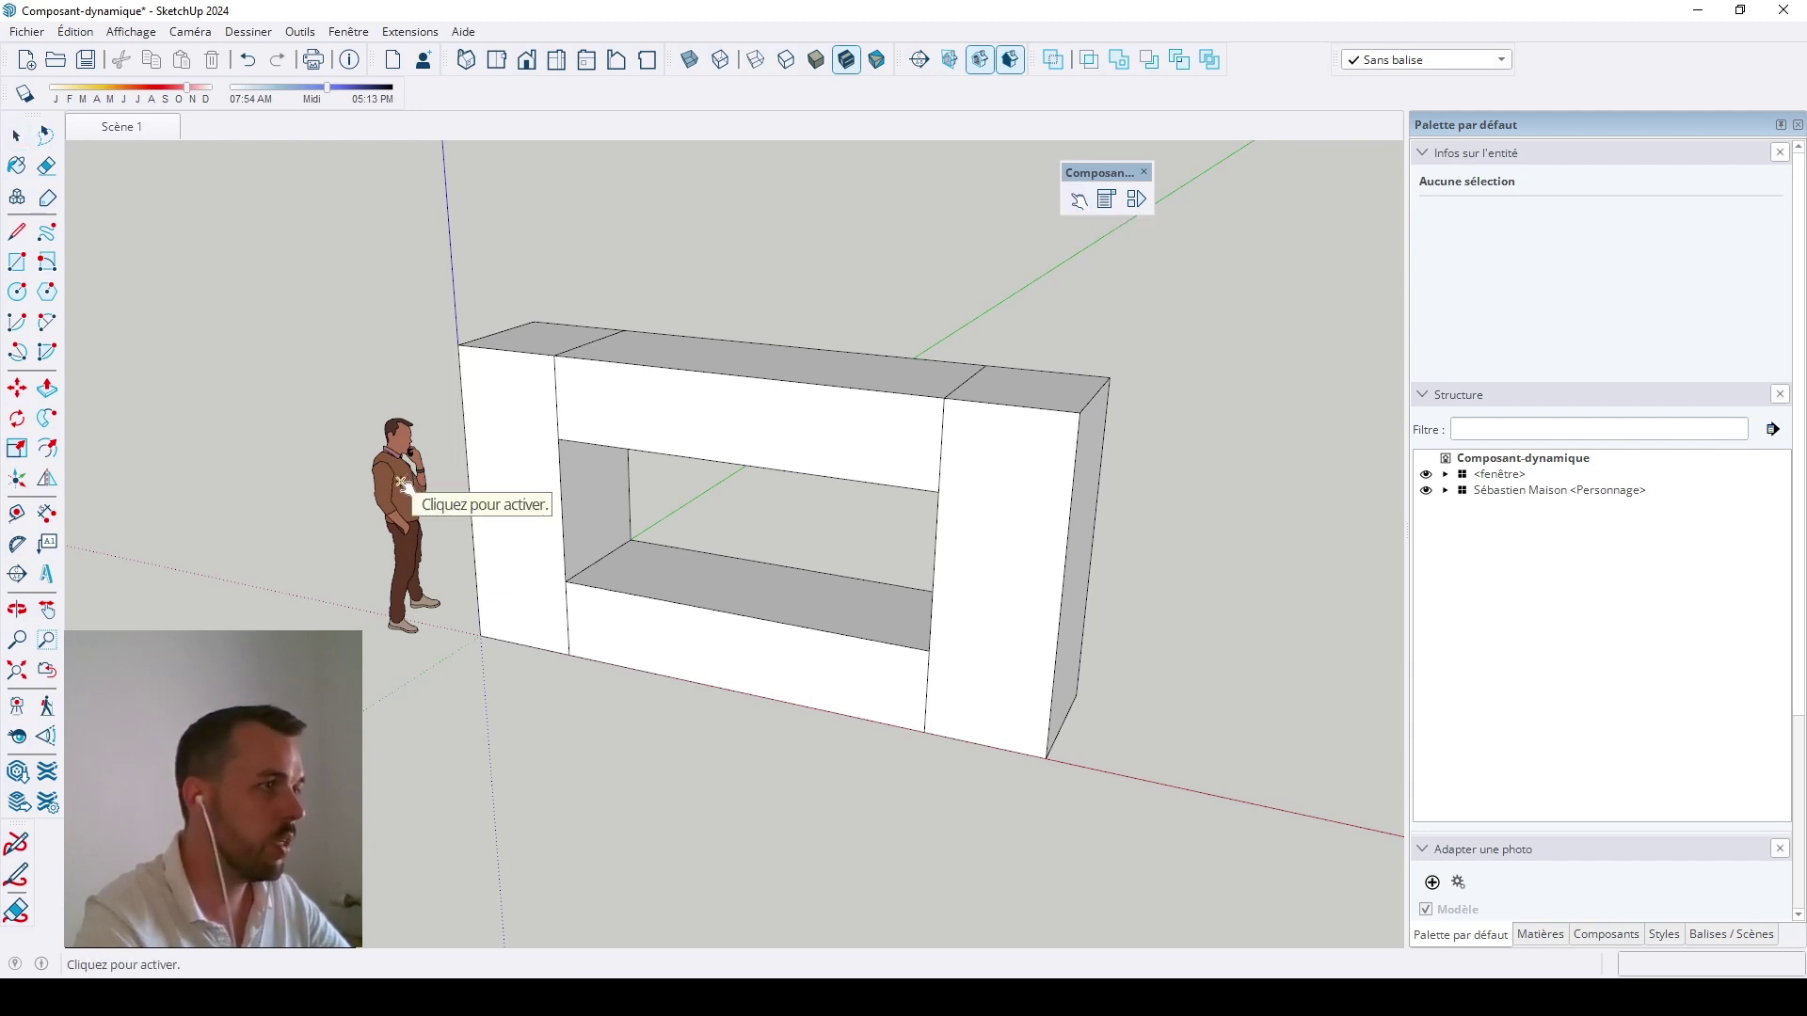
left_click(1009, 475)
left_click_drag(873, 438, 850, 212)
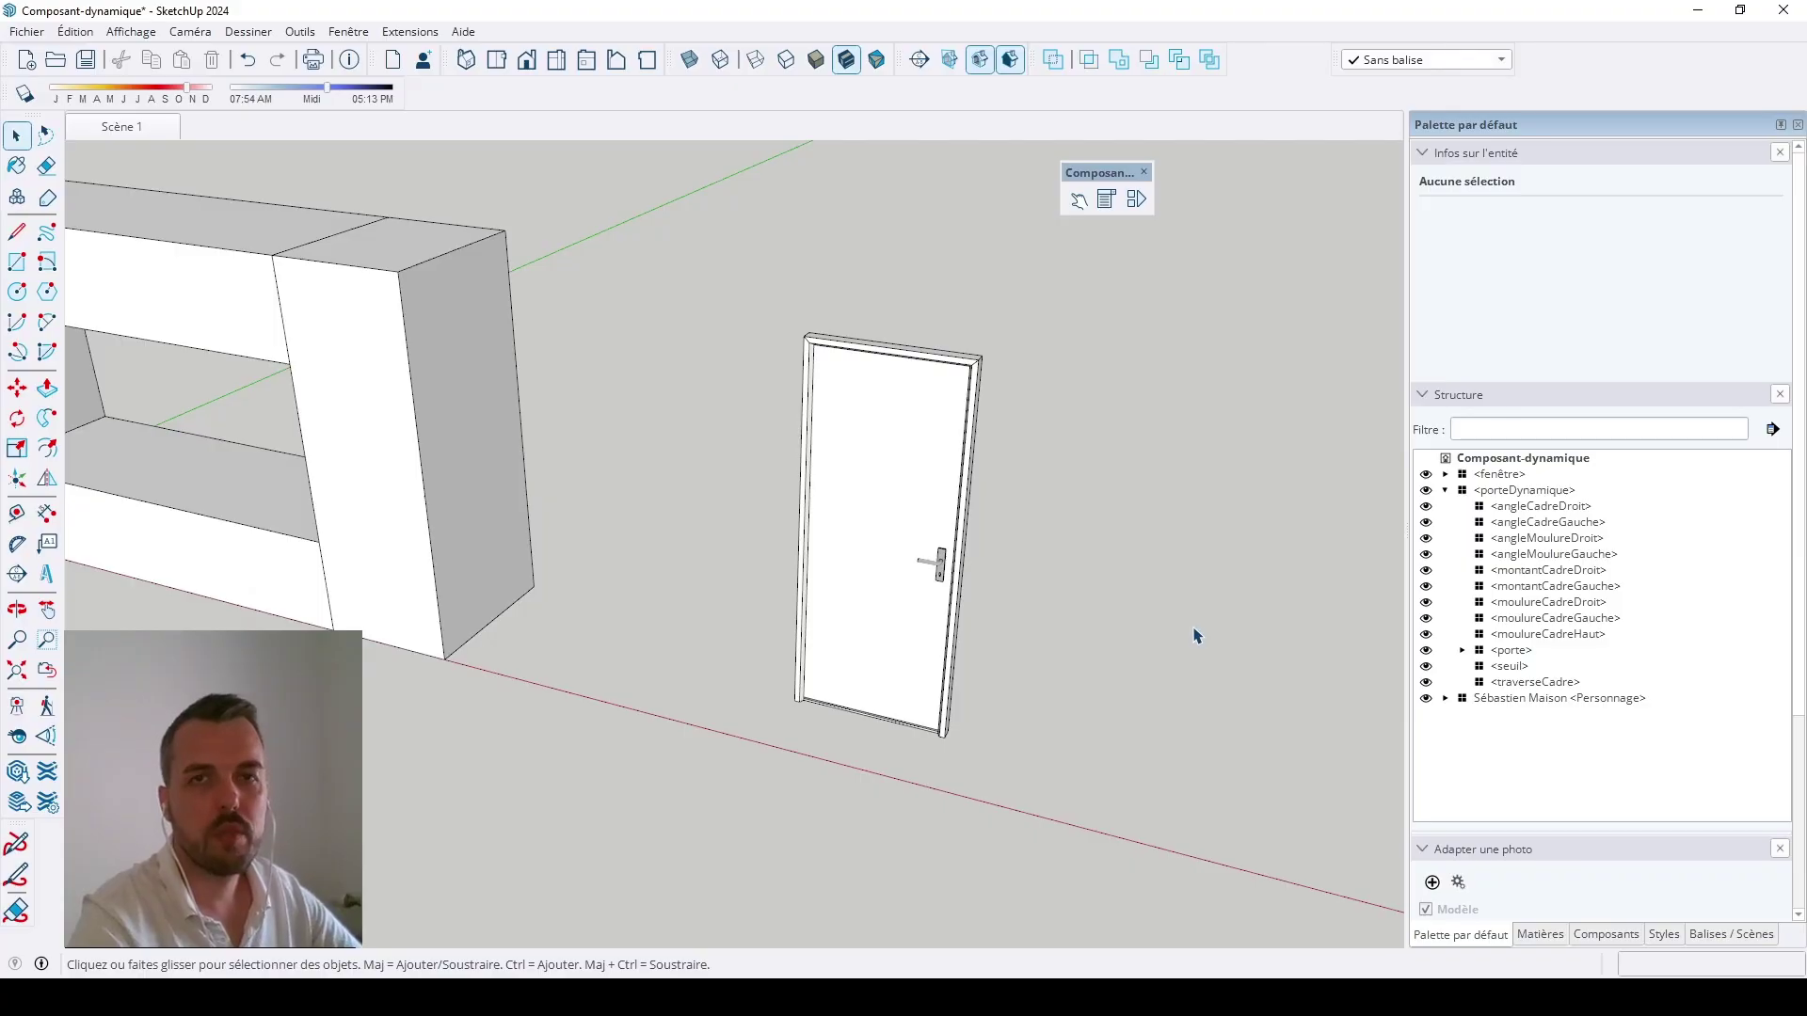
Step: Test the "porteDynamique" door with the Interact tool by cycling its leaf through its opening positions
left_click(1078, 199)
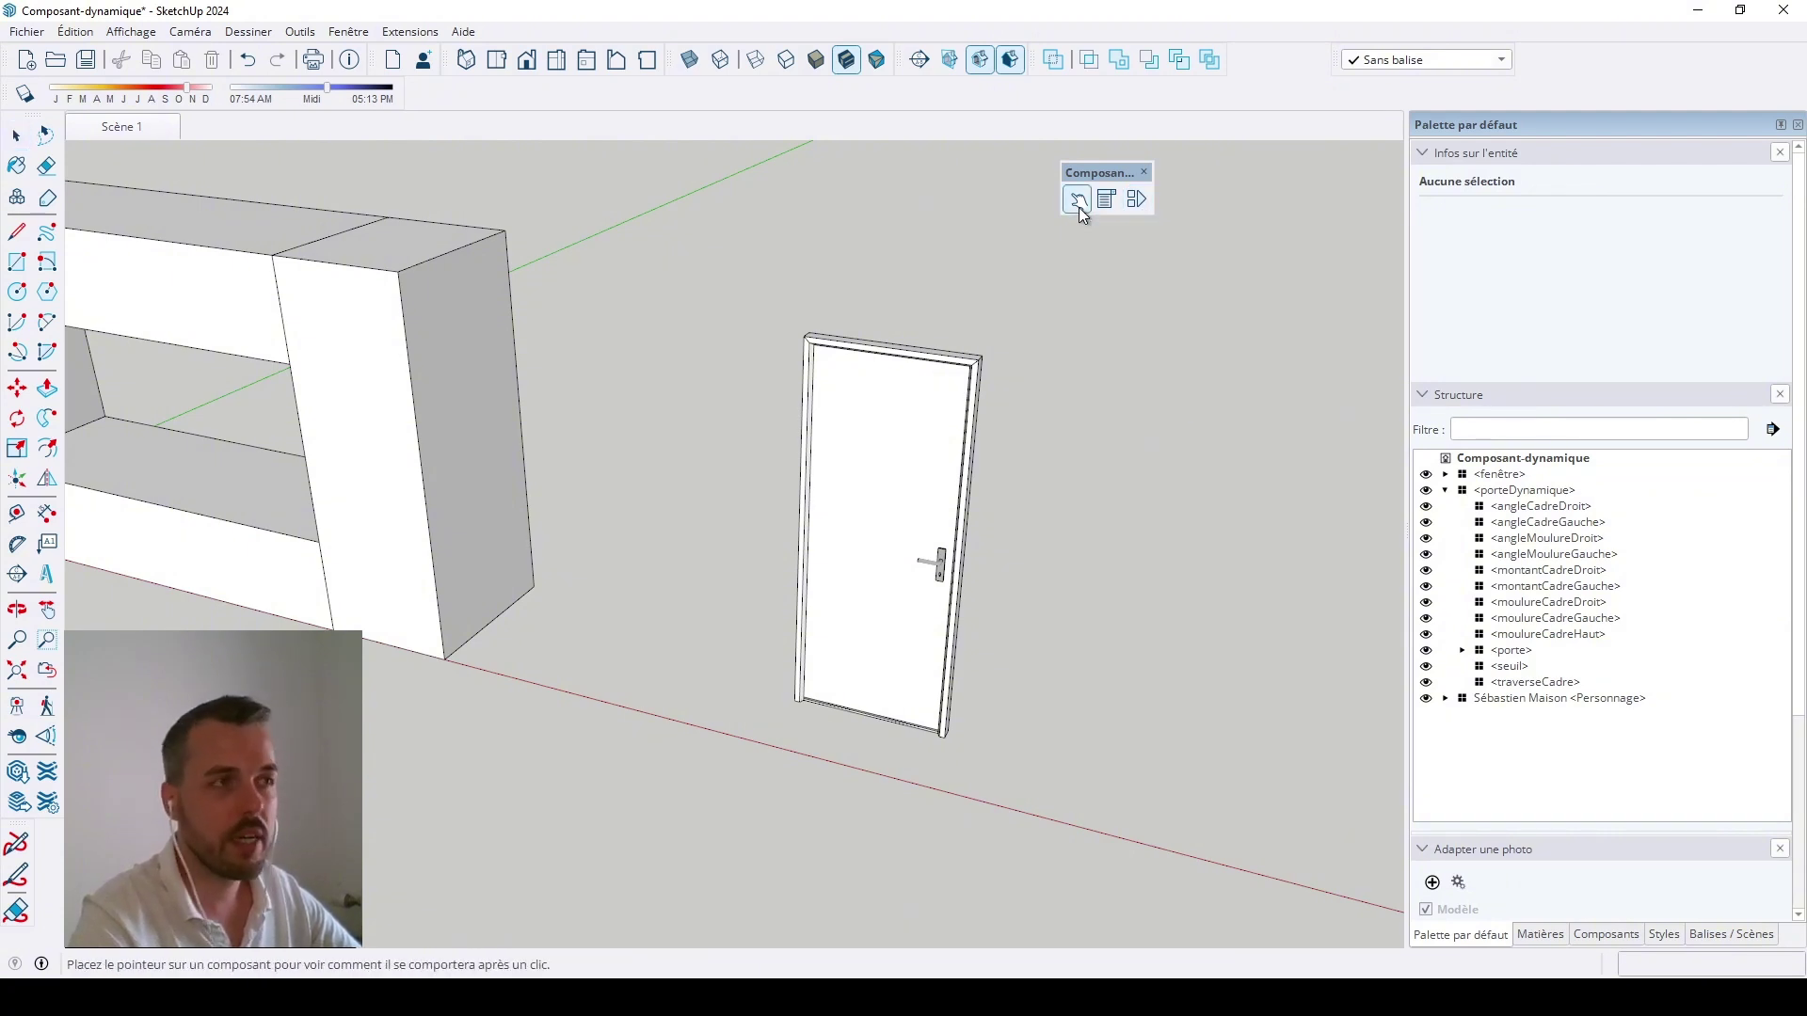
left_click(909, 476)
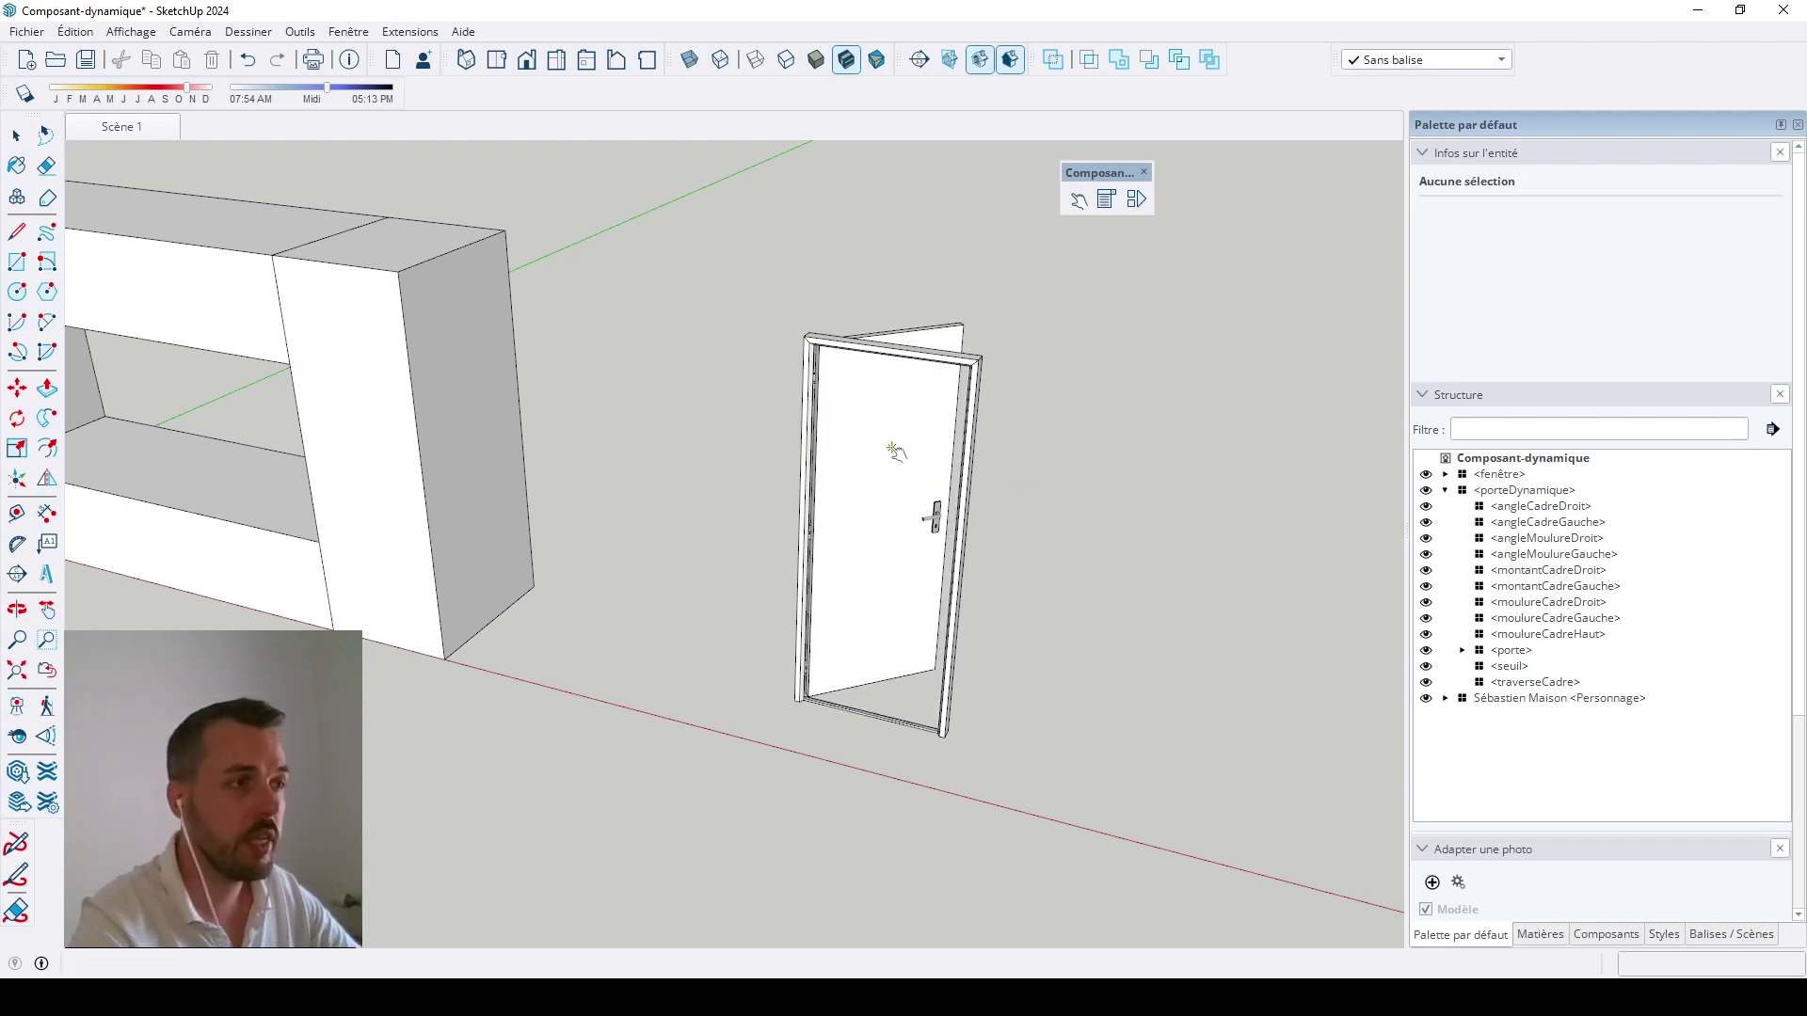
left_click(898, 446)
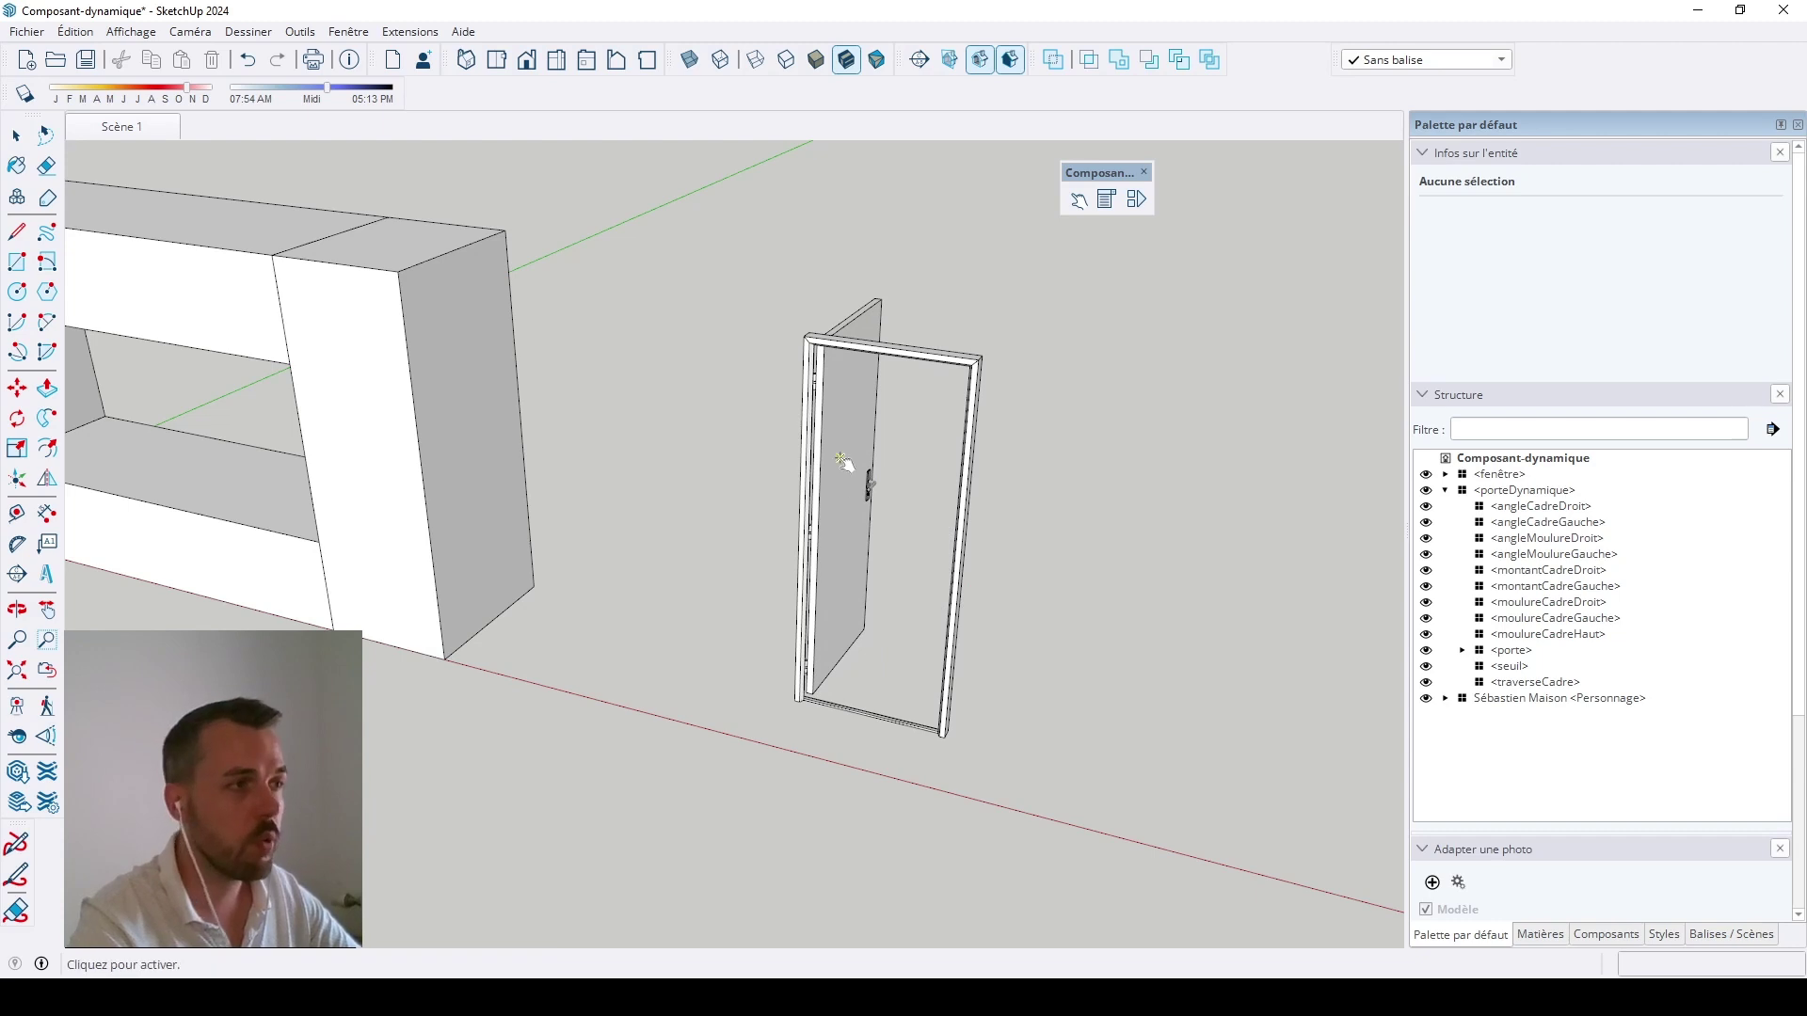
left_click(889, 710)
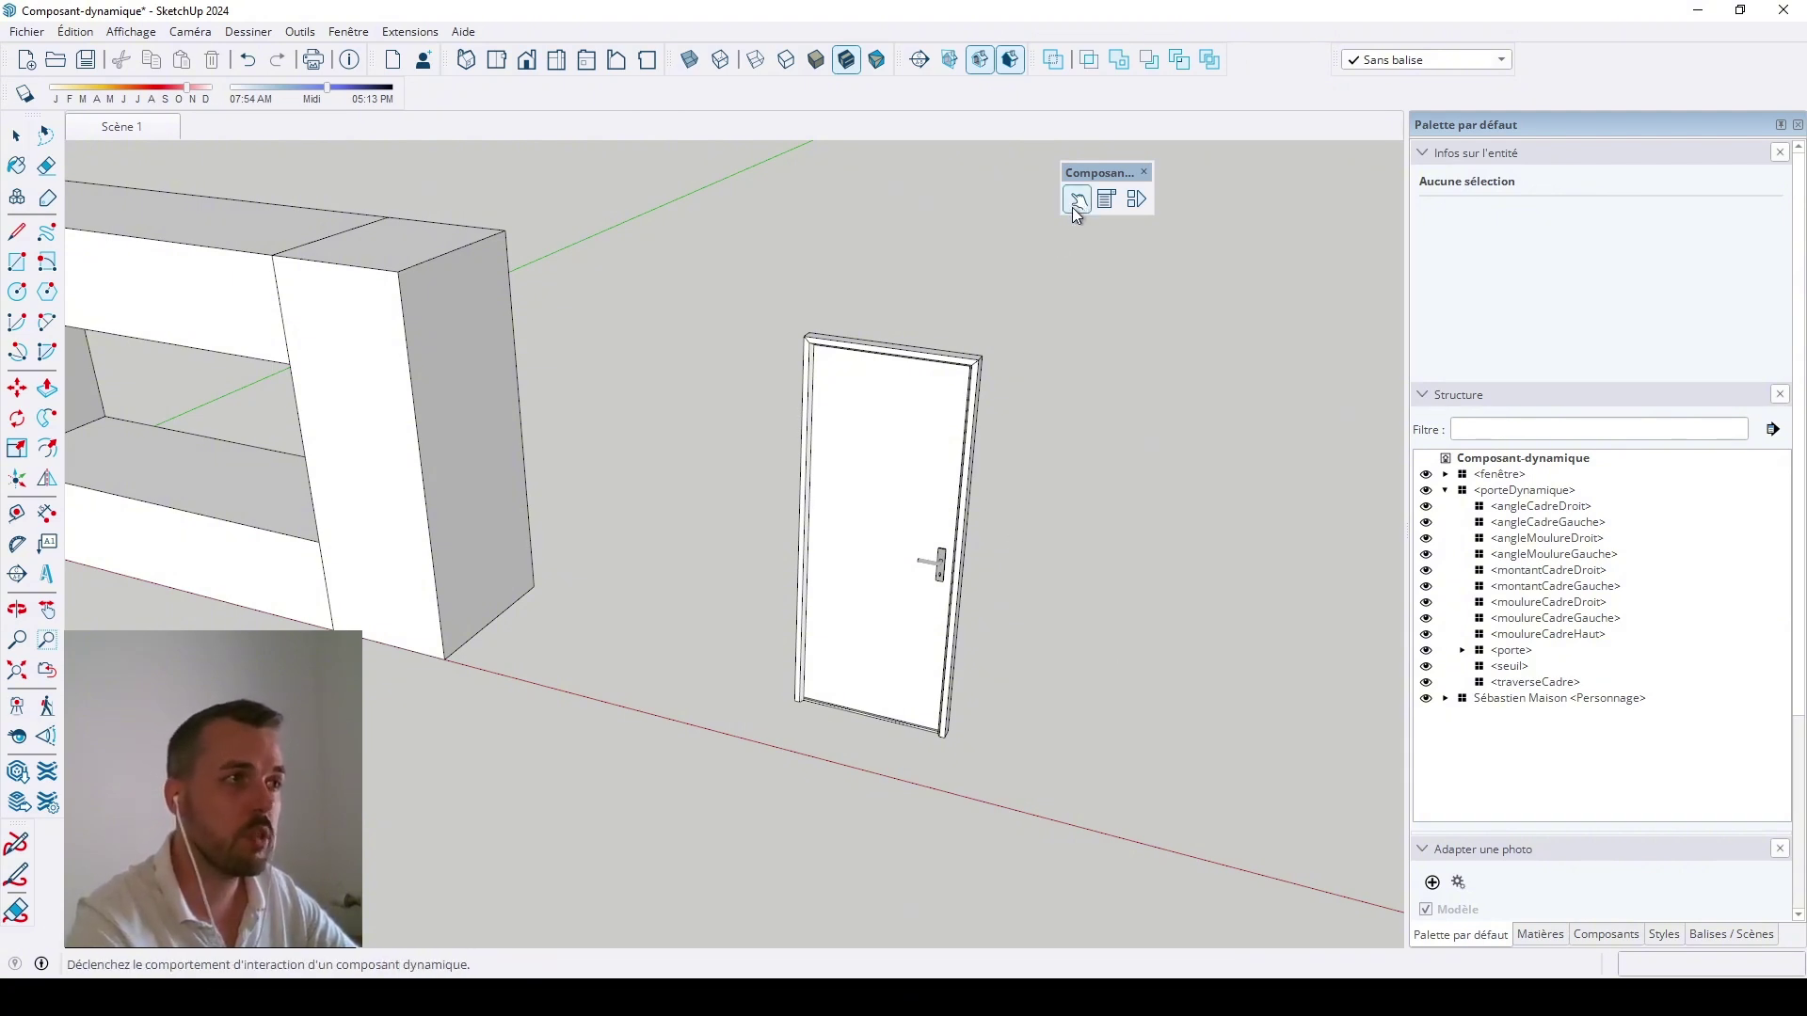
left_click(875, 445)
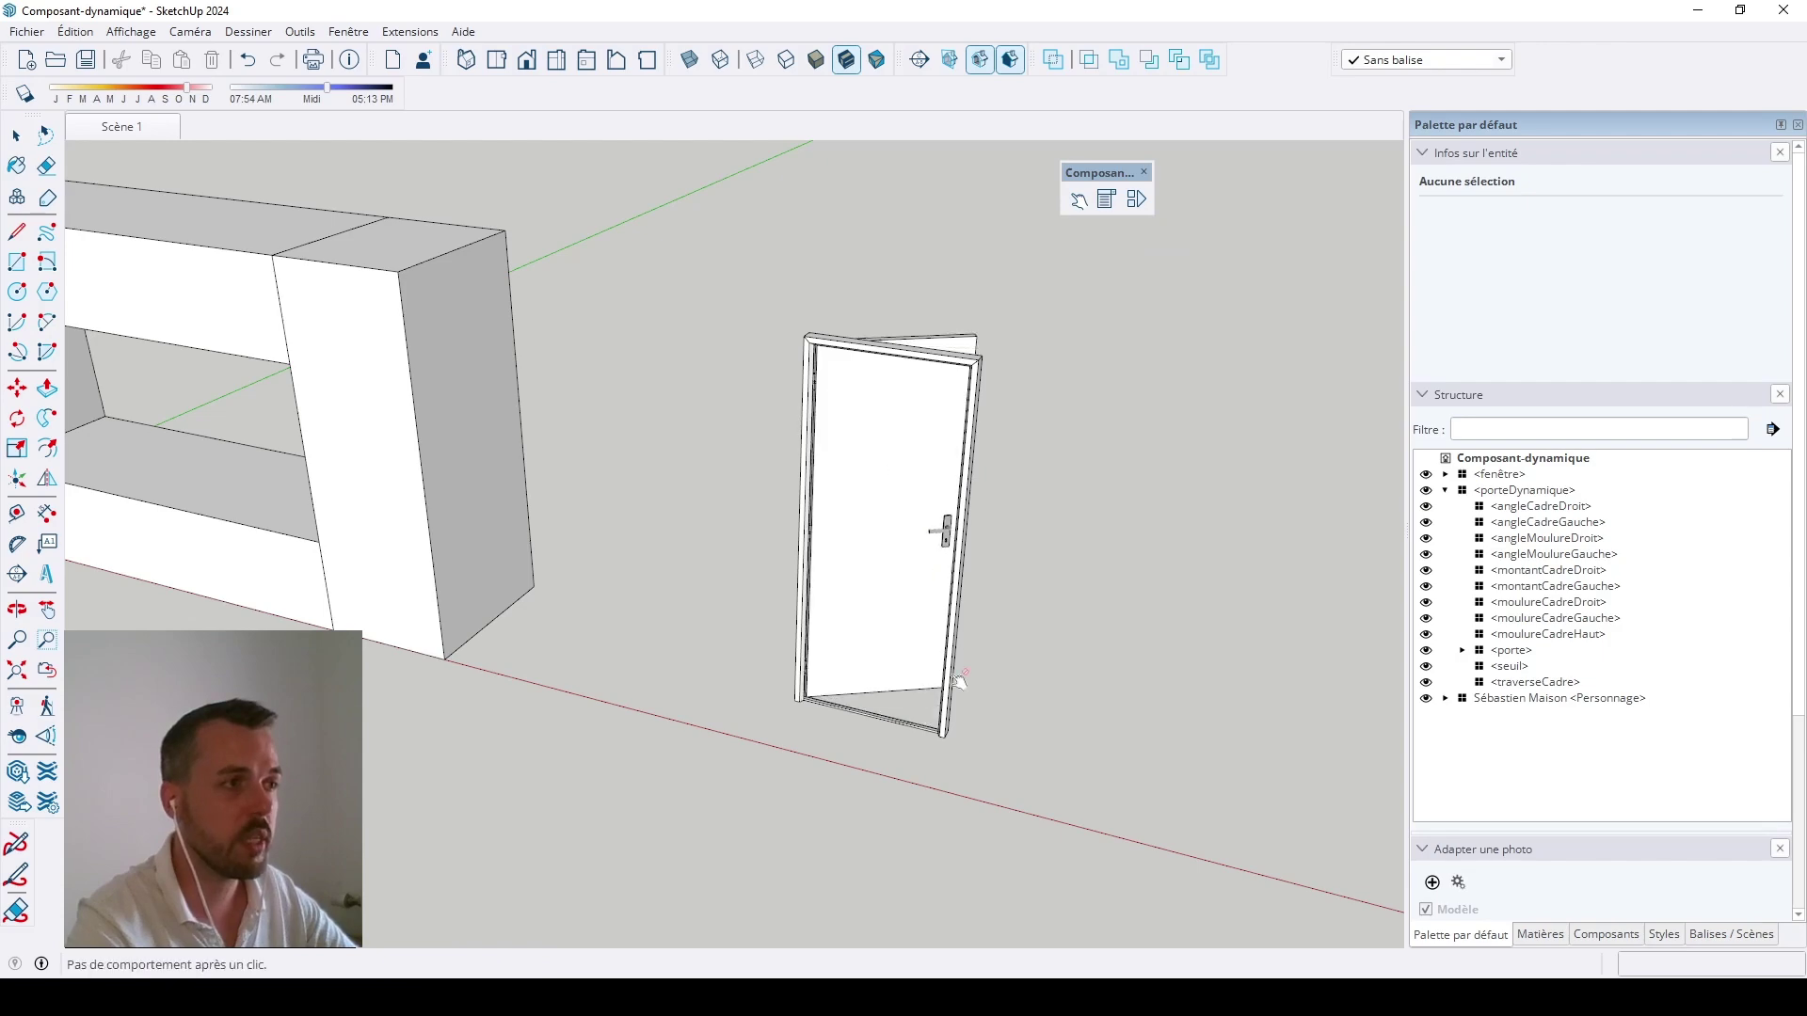
Step: Open the component options and component attributes of the "porteDynamique" door, and examine its attributes and subcomponents
left_click(861, 500)
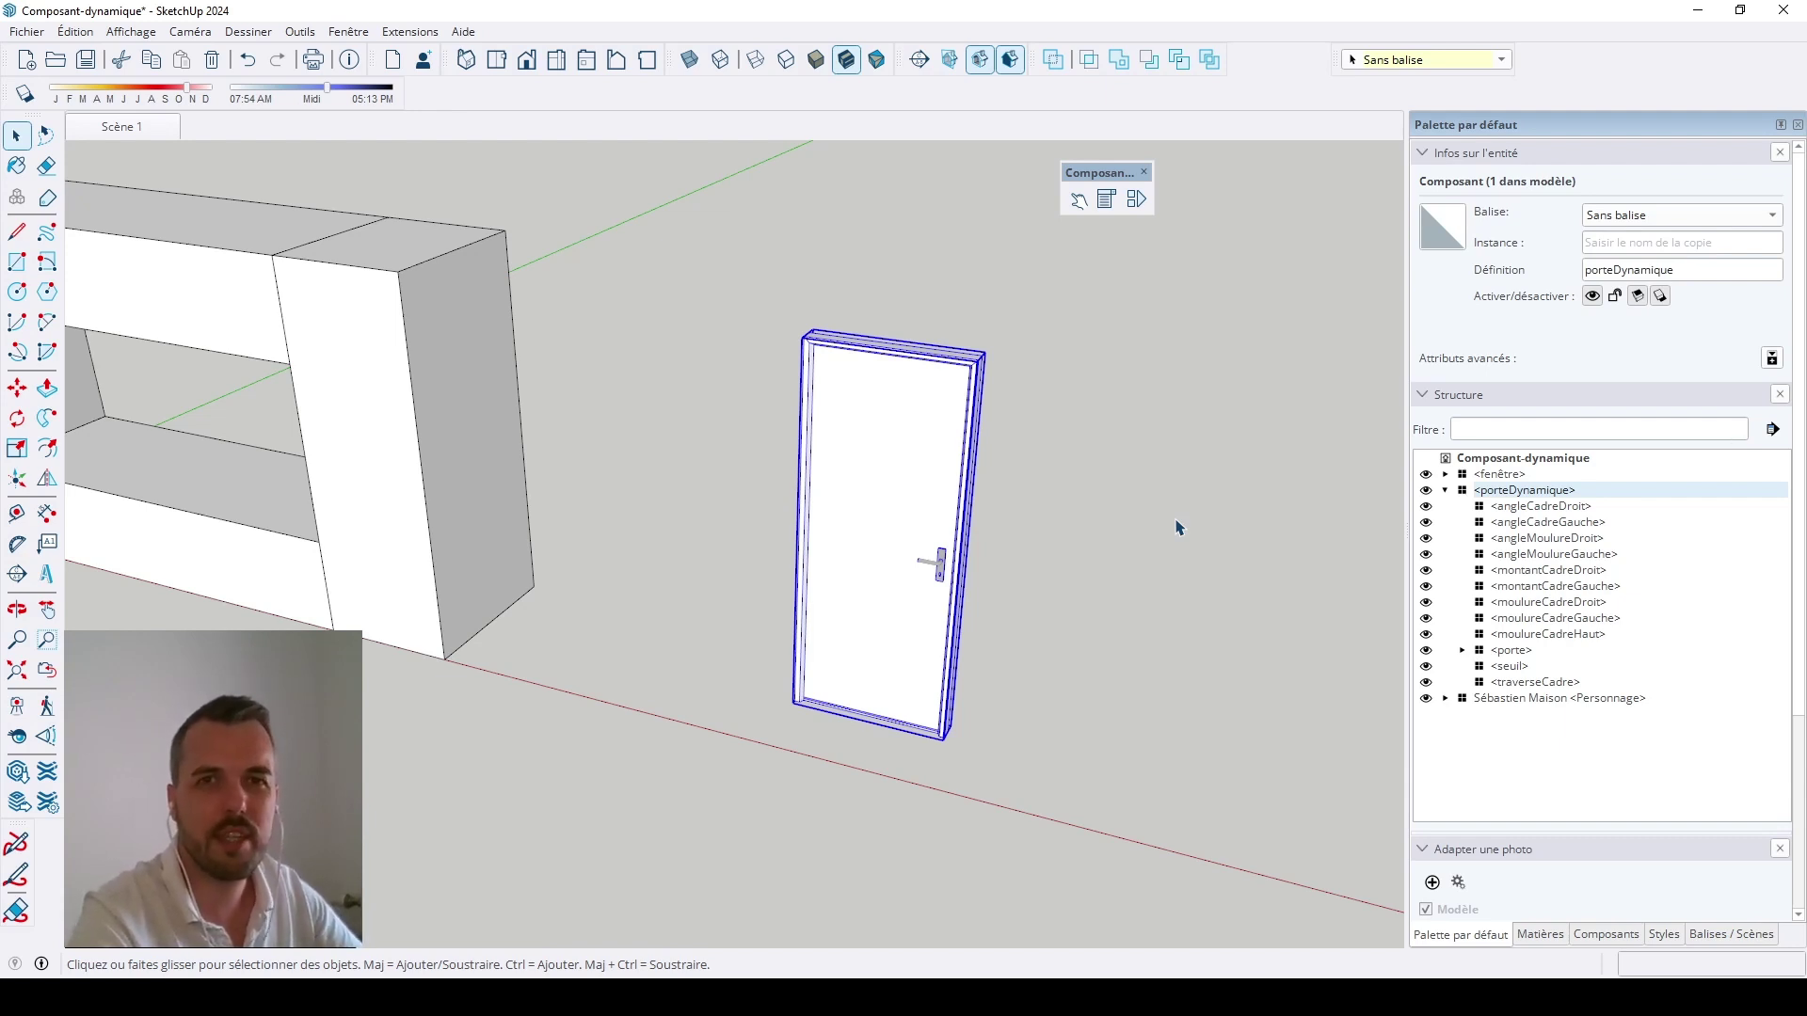
left_click(1107, 200)
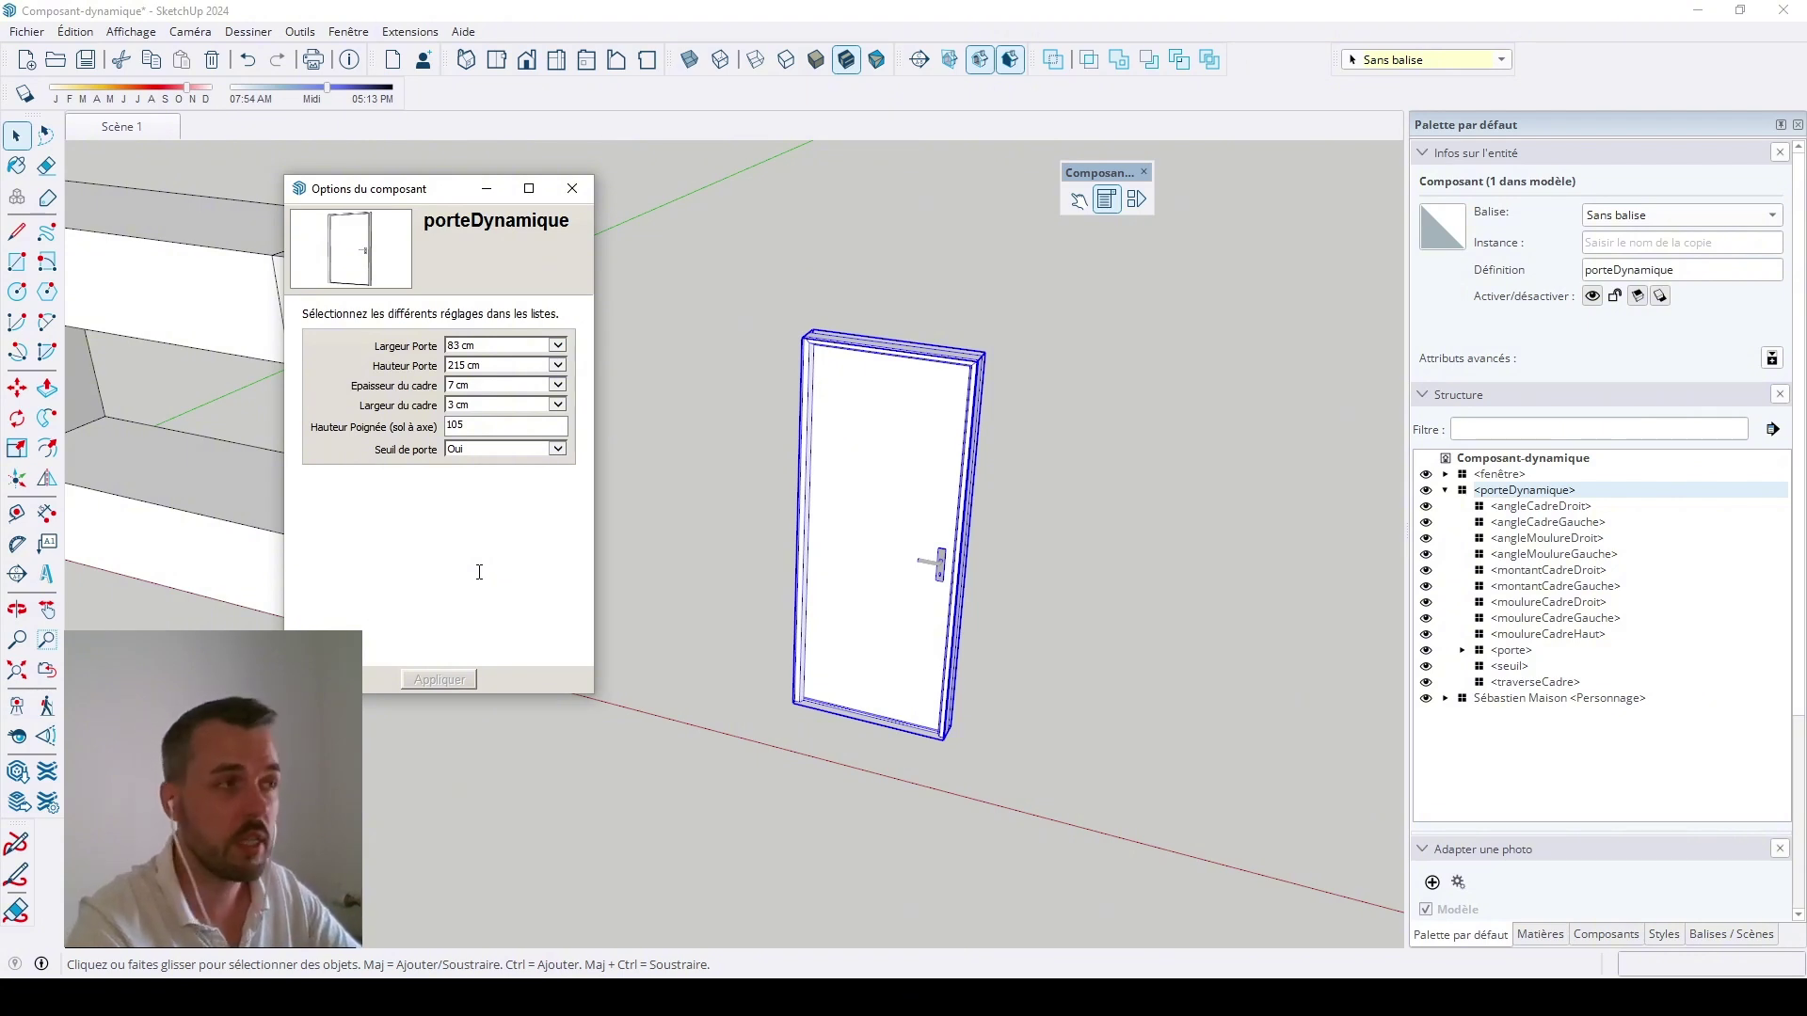
left_click(1139, 201)
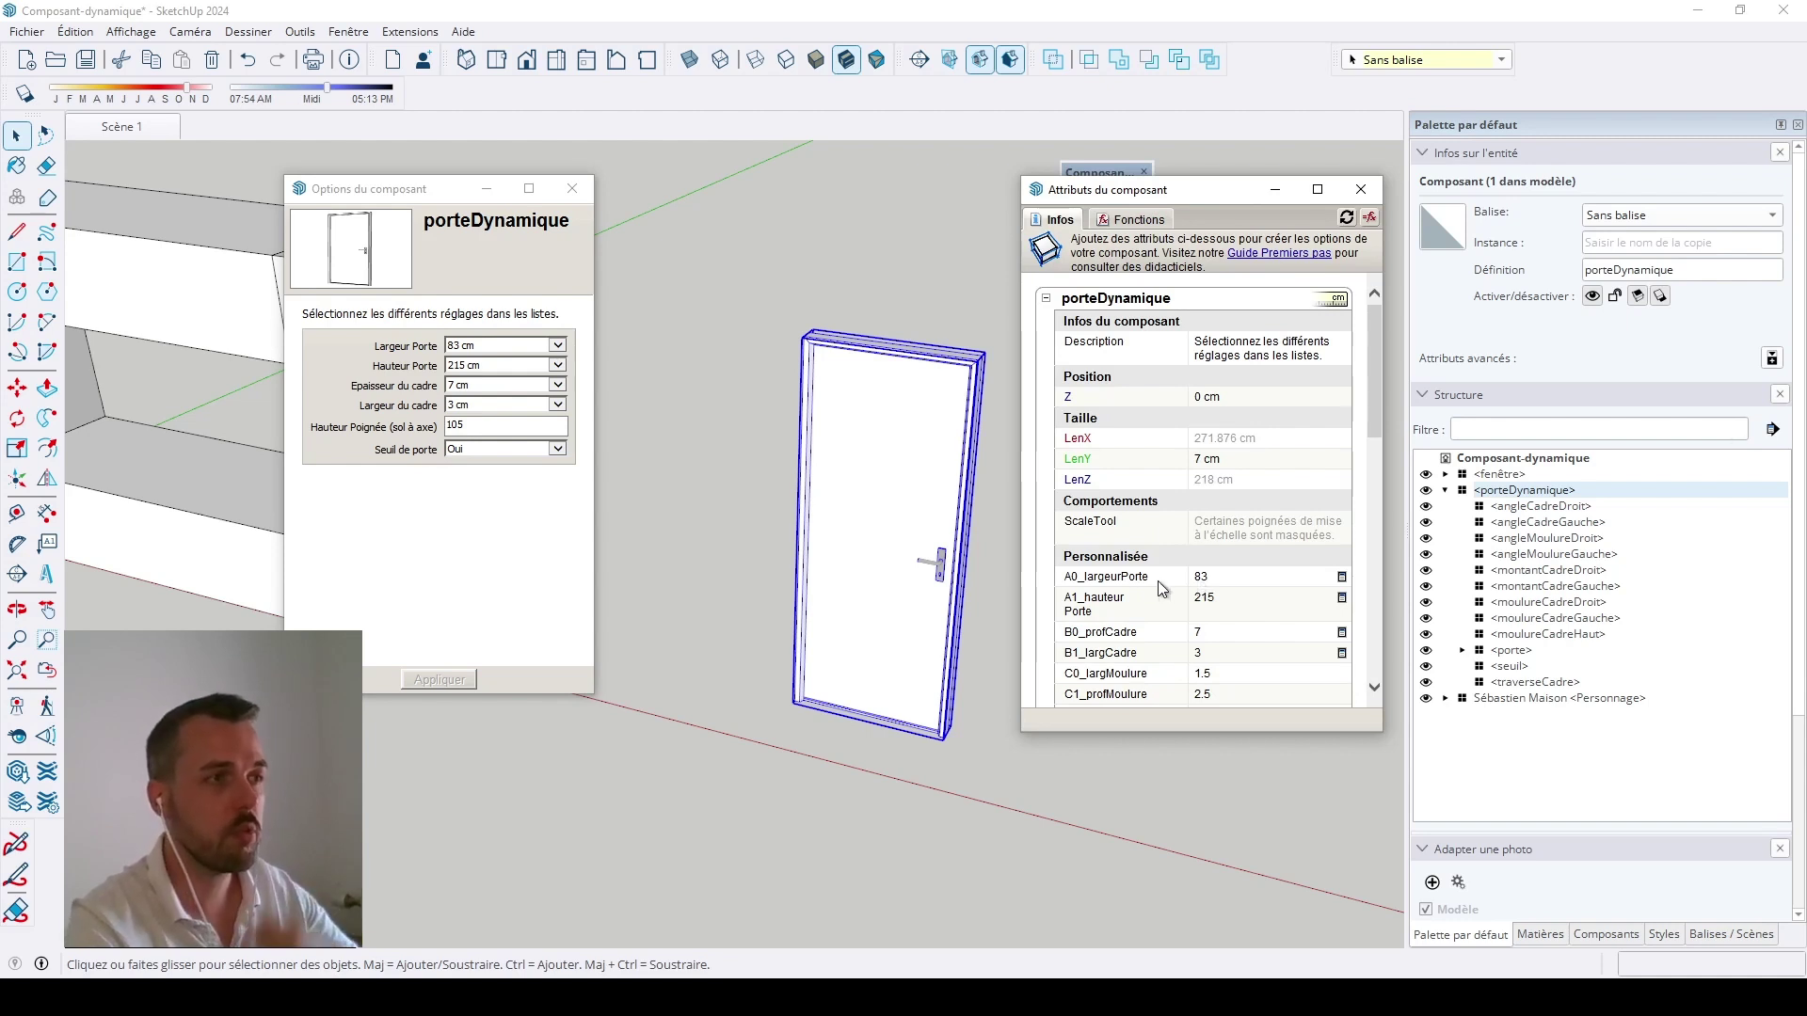
scroll(1176, 603, "down", 10)
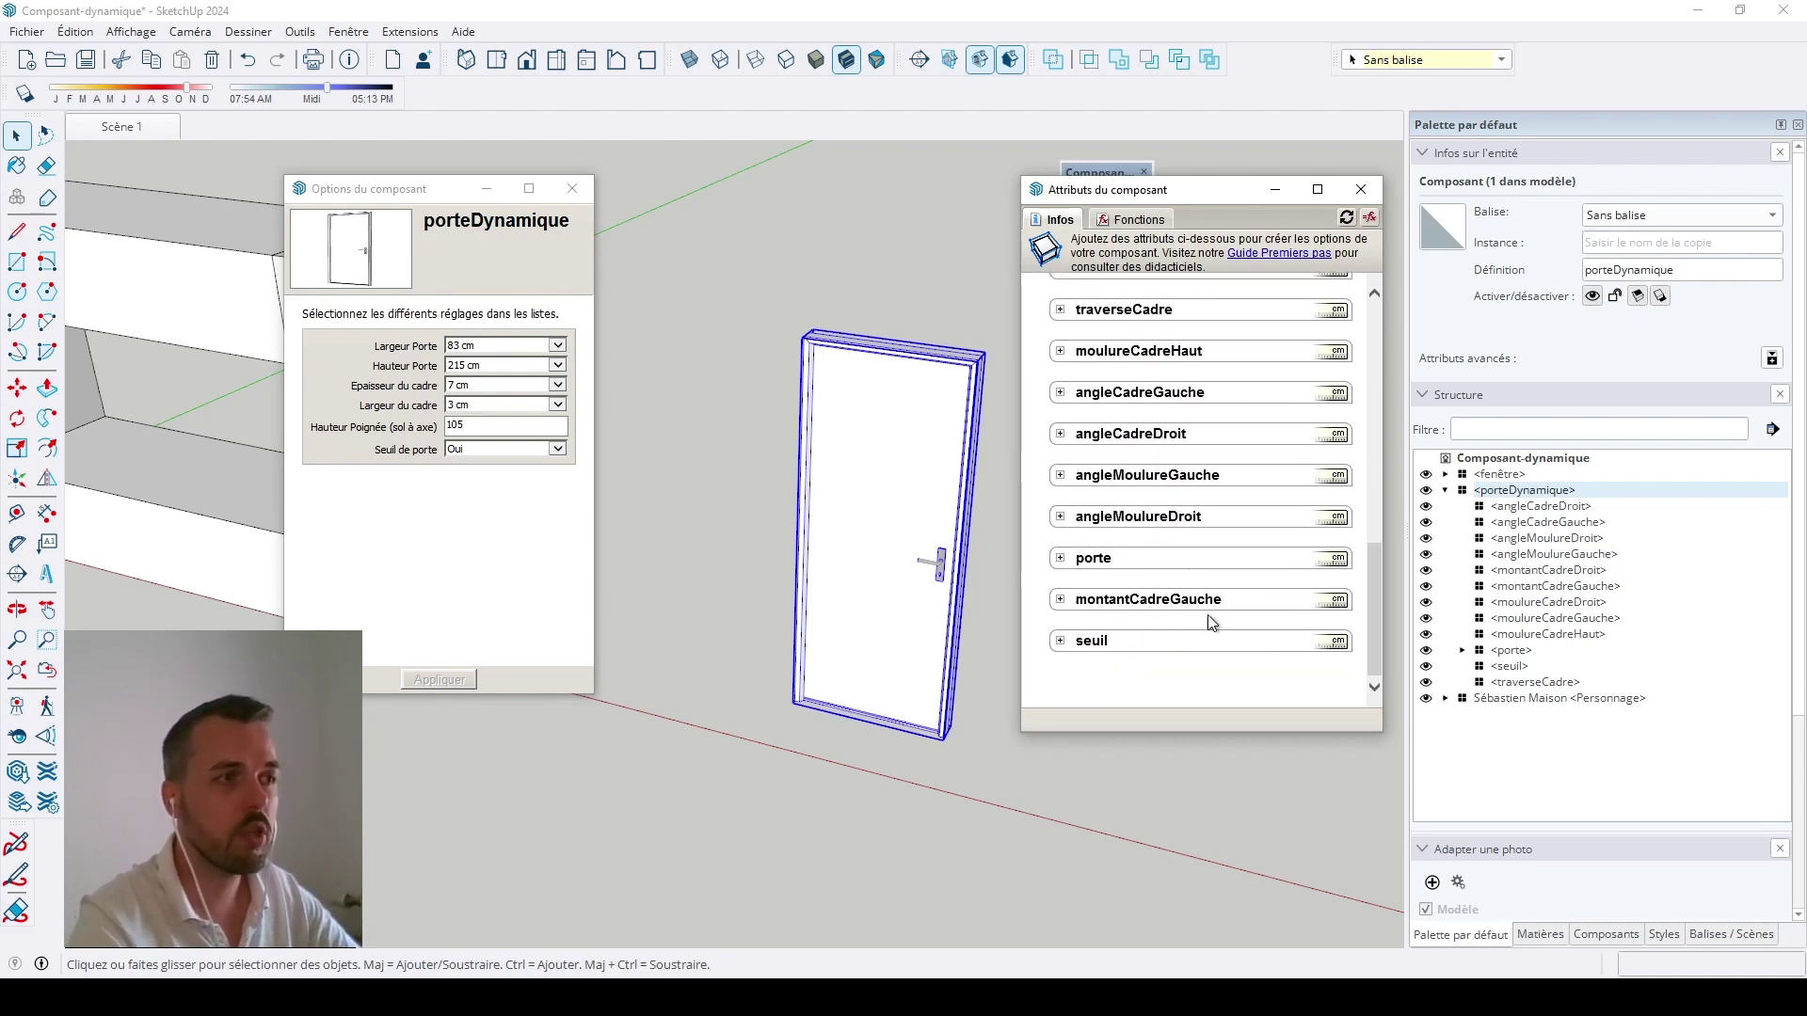
scroll(1206, 614, "up", 10)
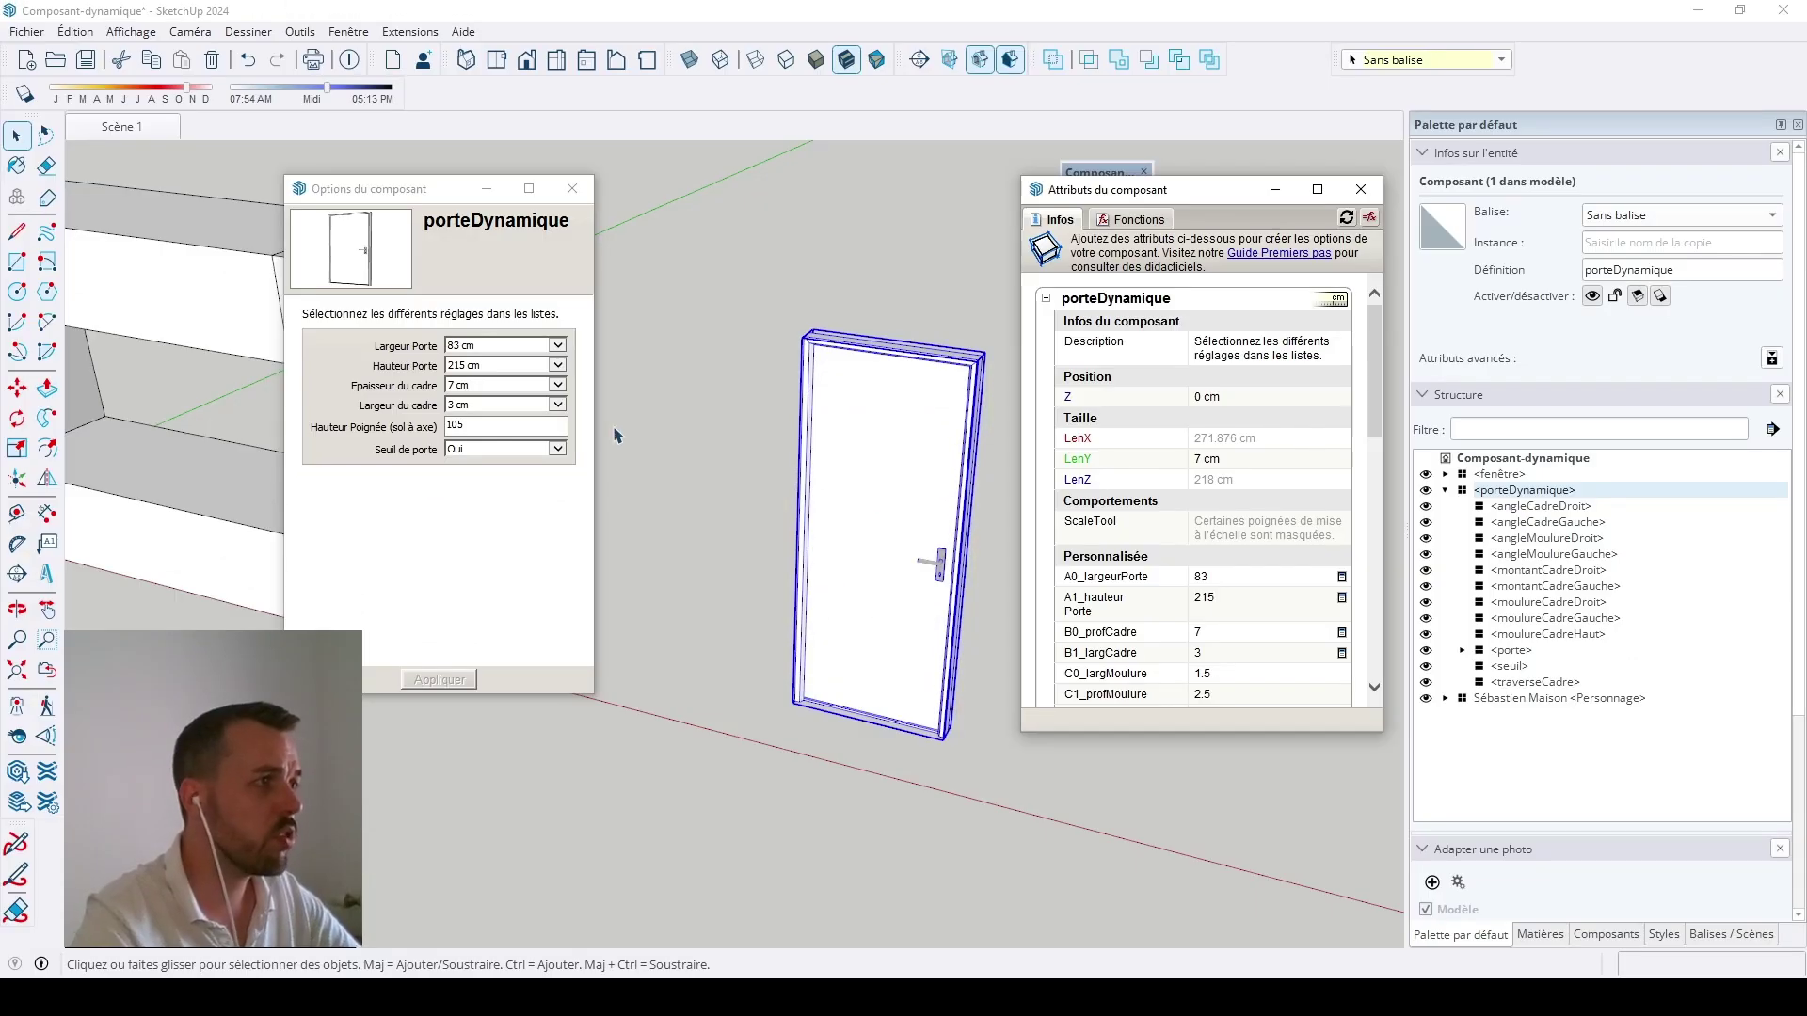
Step: In the "porteDynamique" options, choose a door width of 53 cm, a door height of 220 cm and a frame thickness of 10 cm
left_click(544, 347)
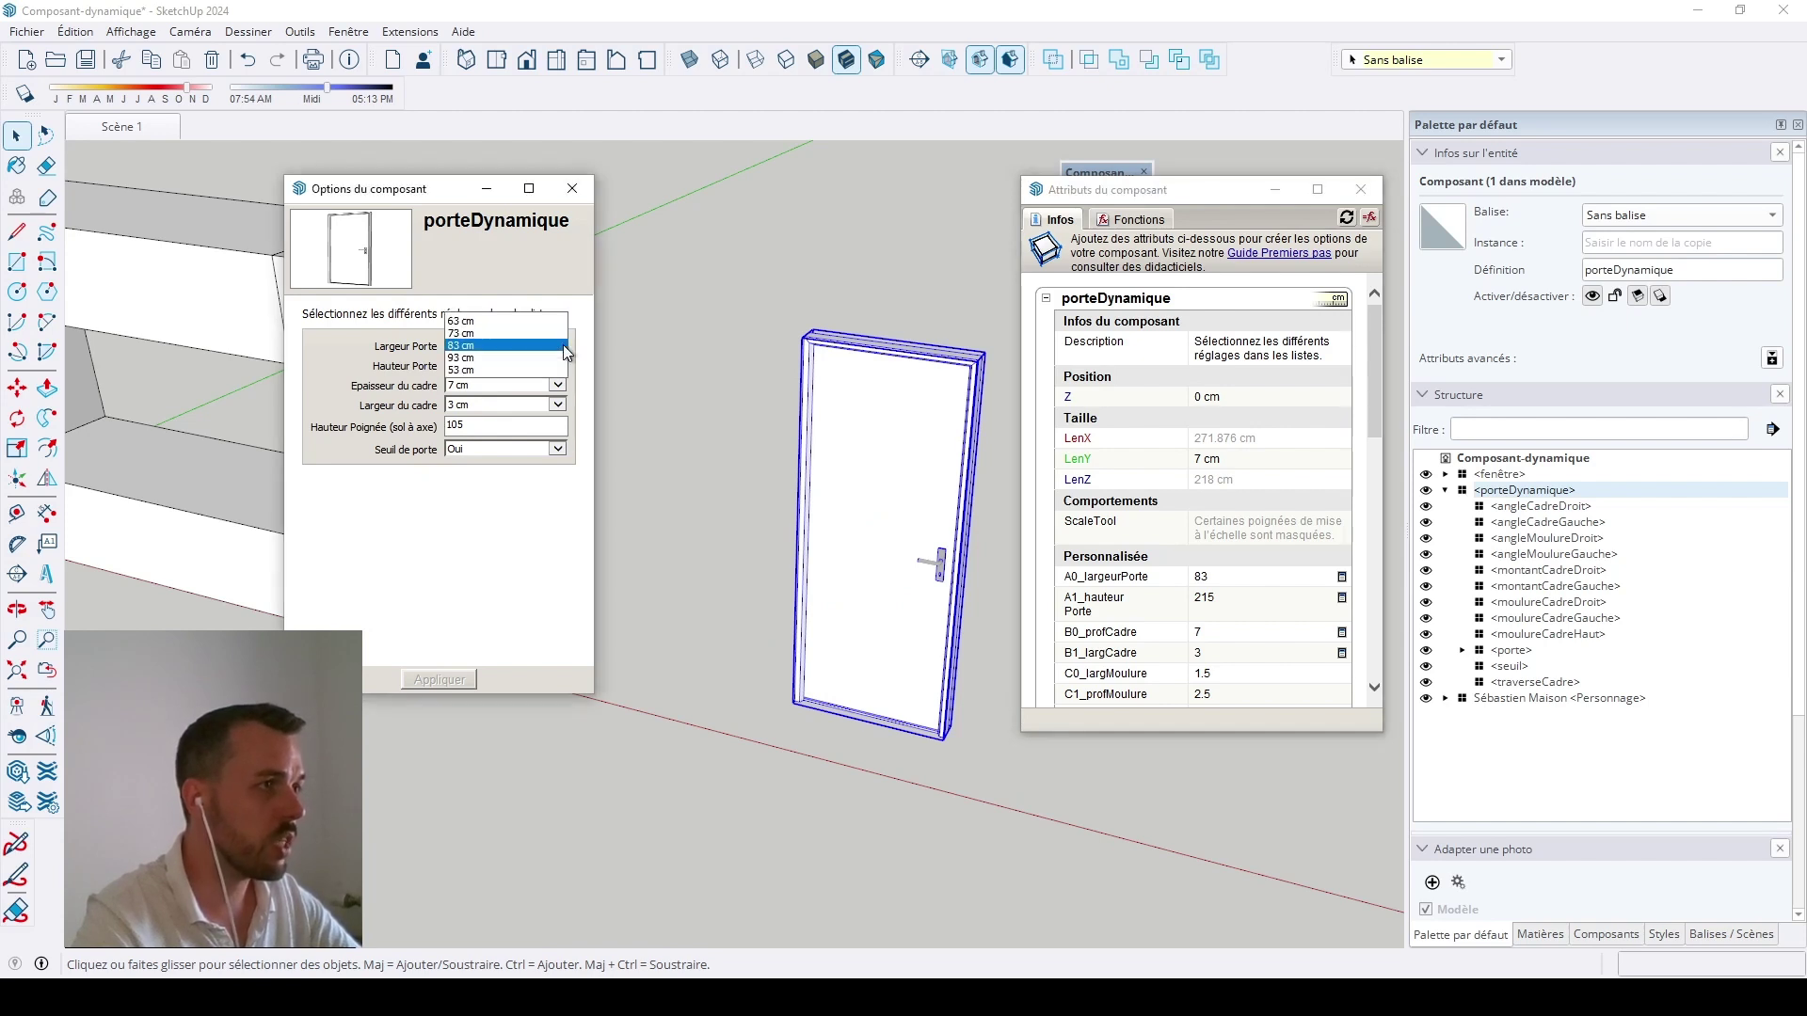
left_click(379, 378)
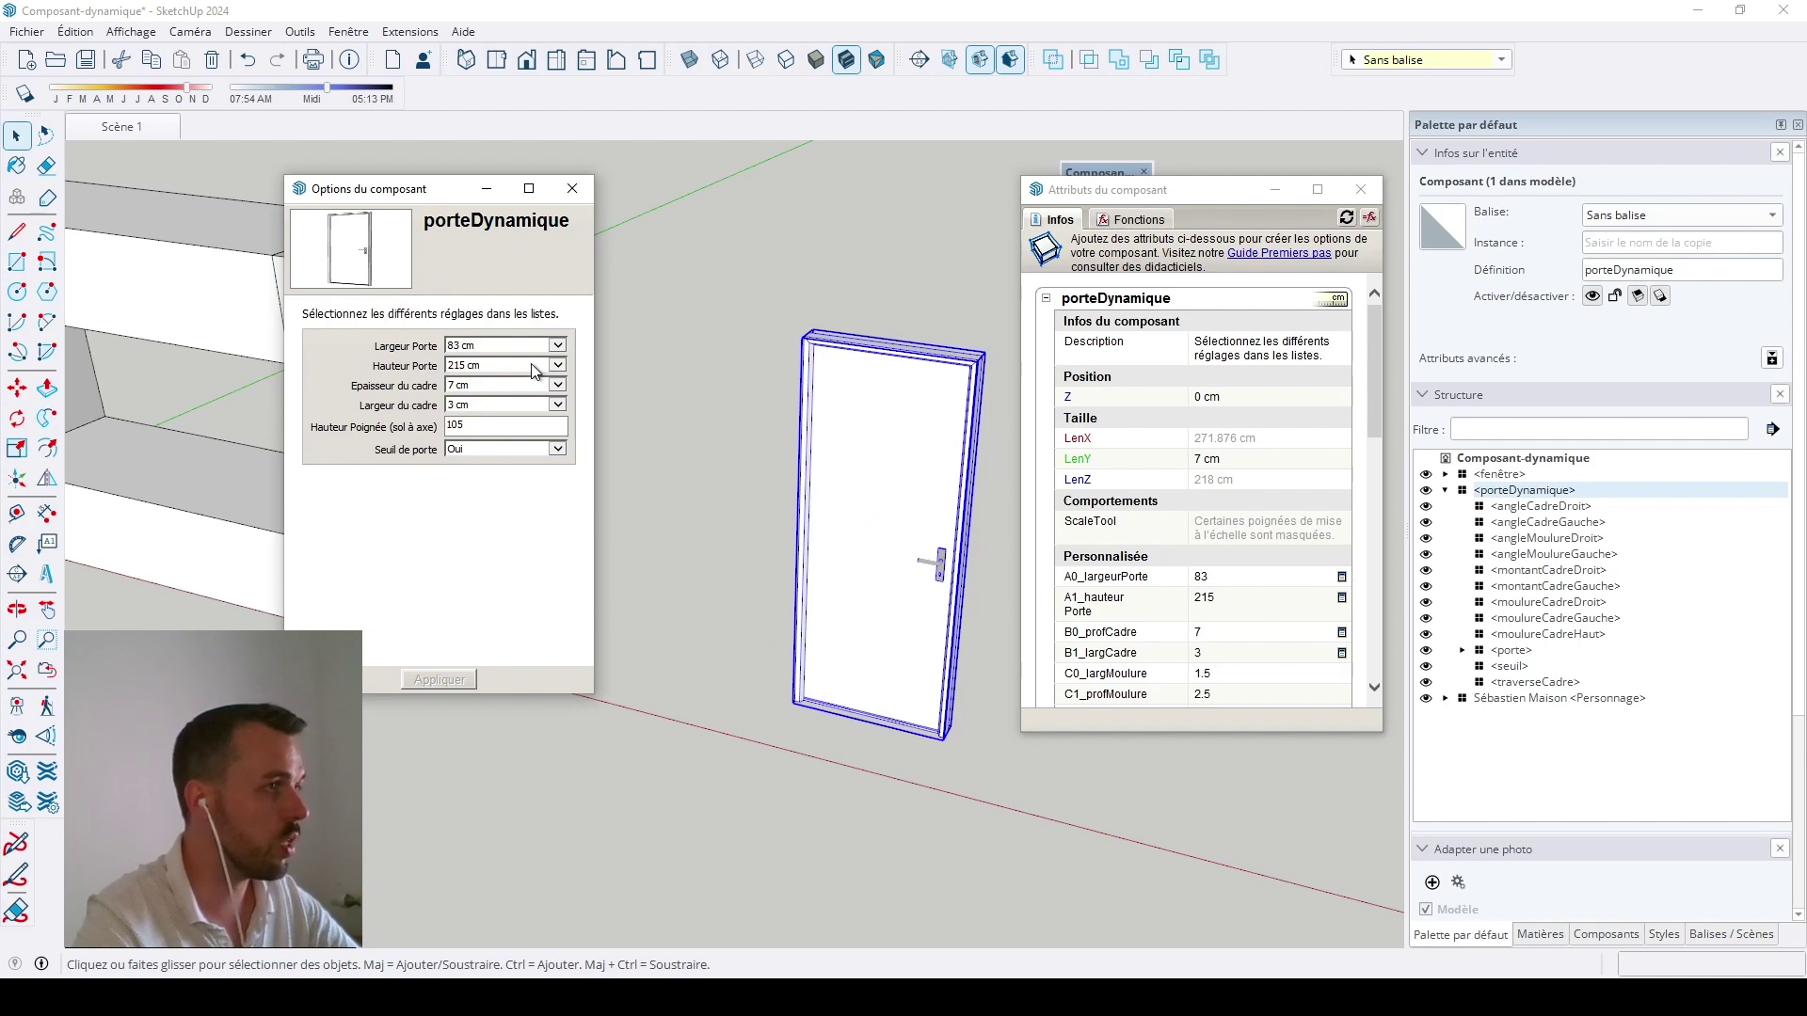
left_click(561, 348)
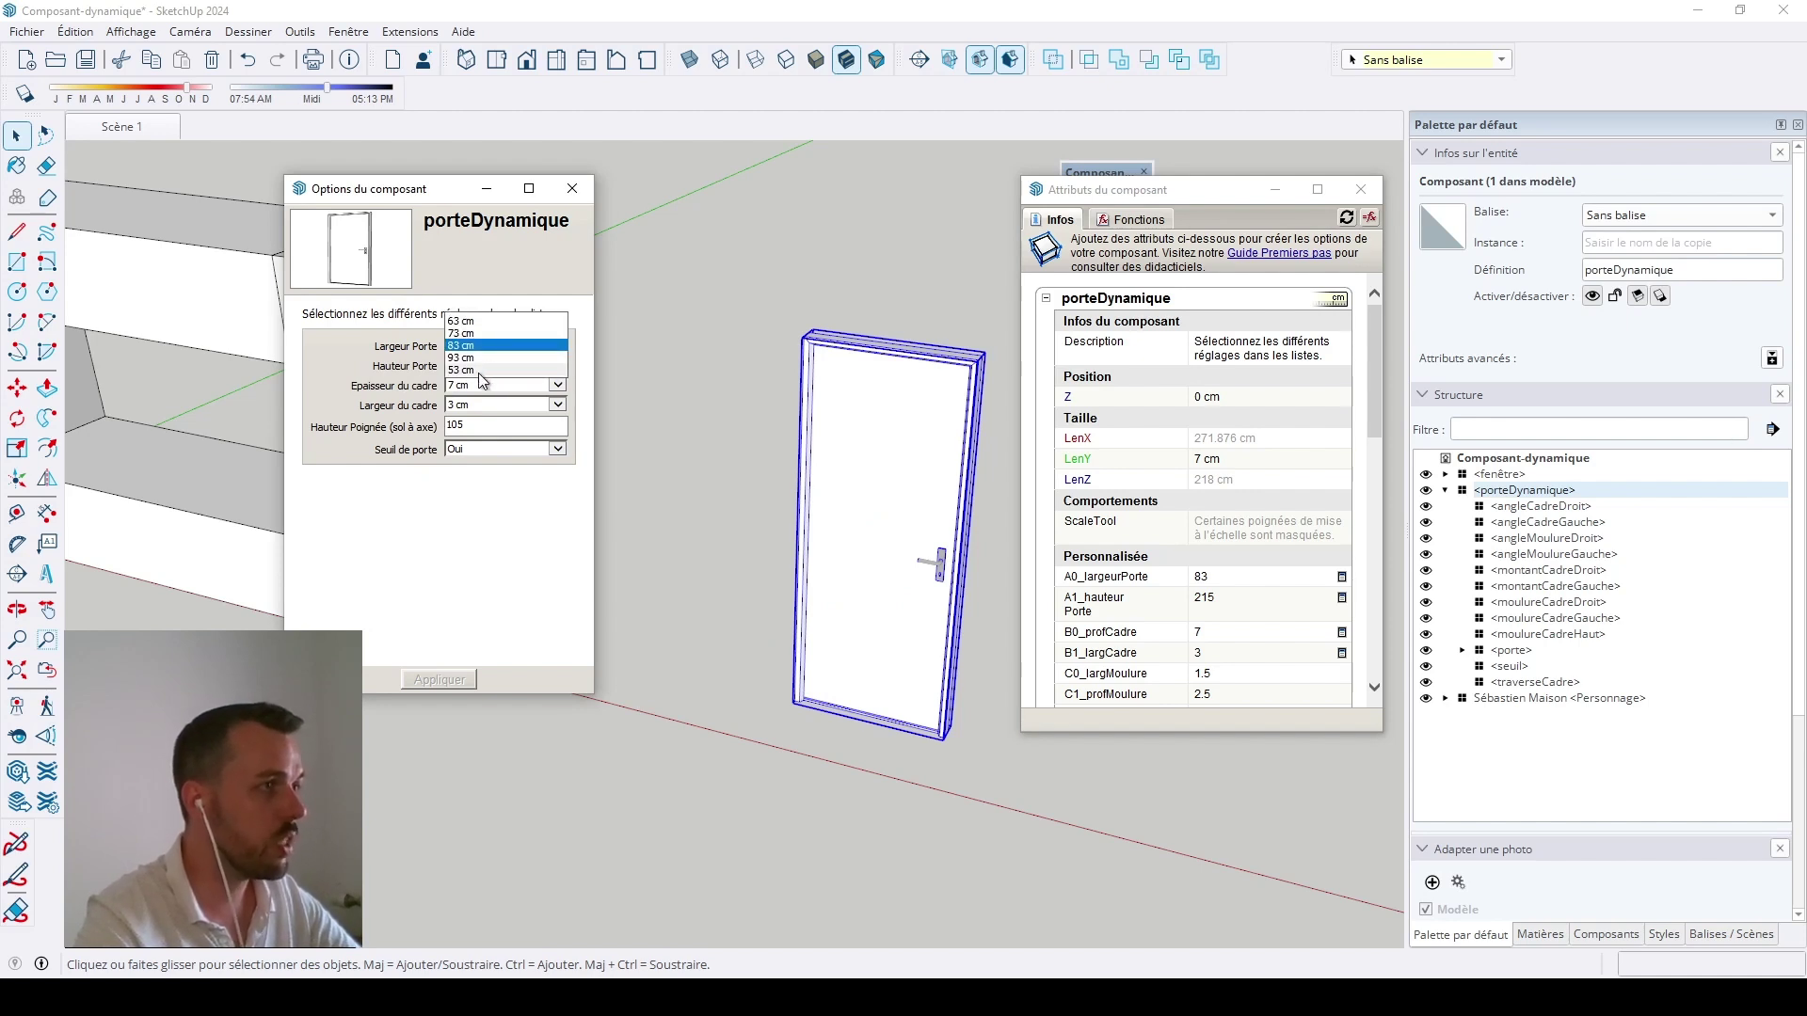
left_click(473, 370)
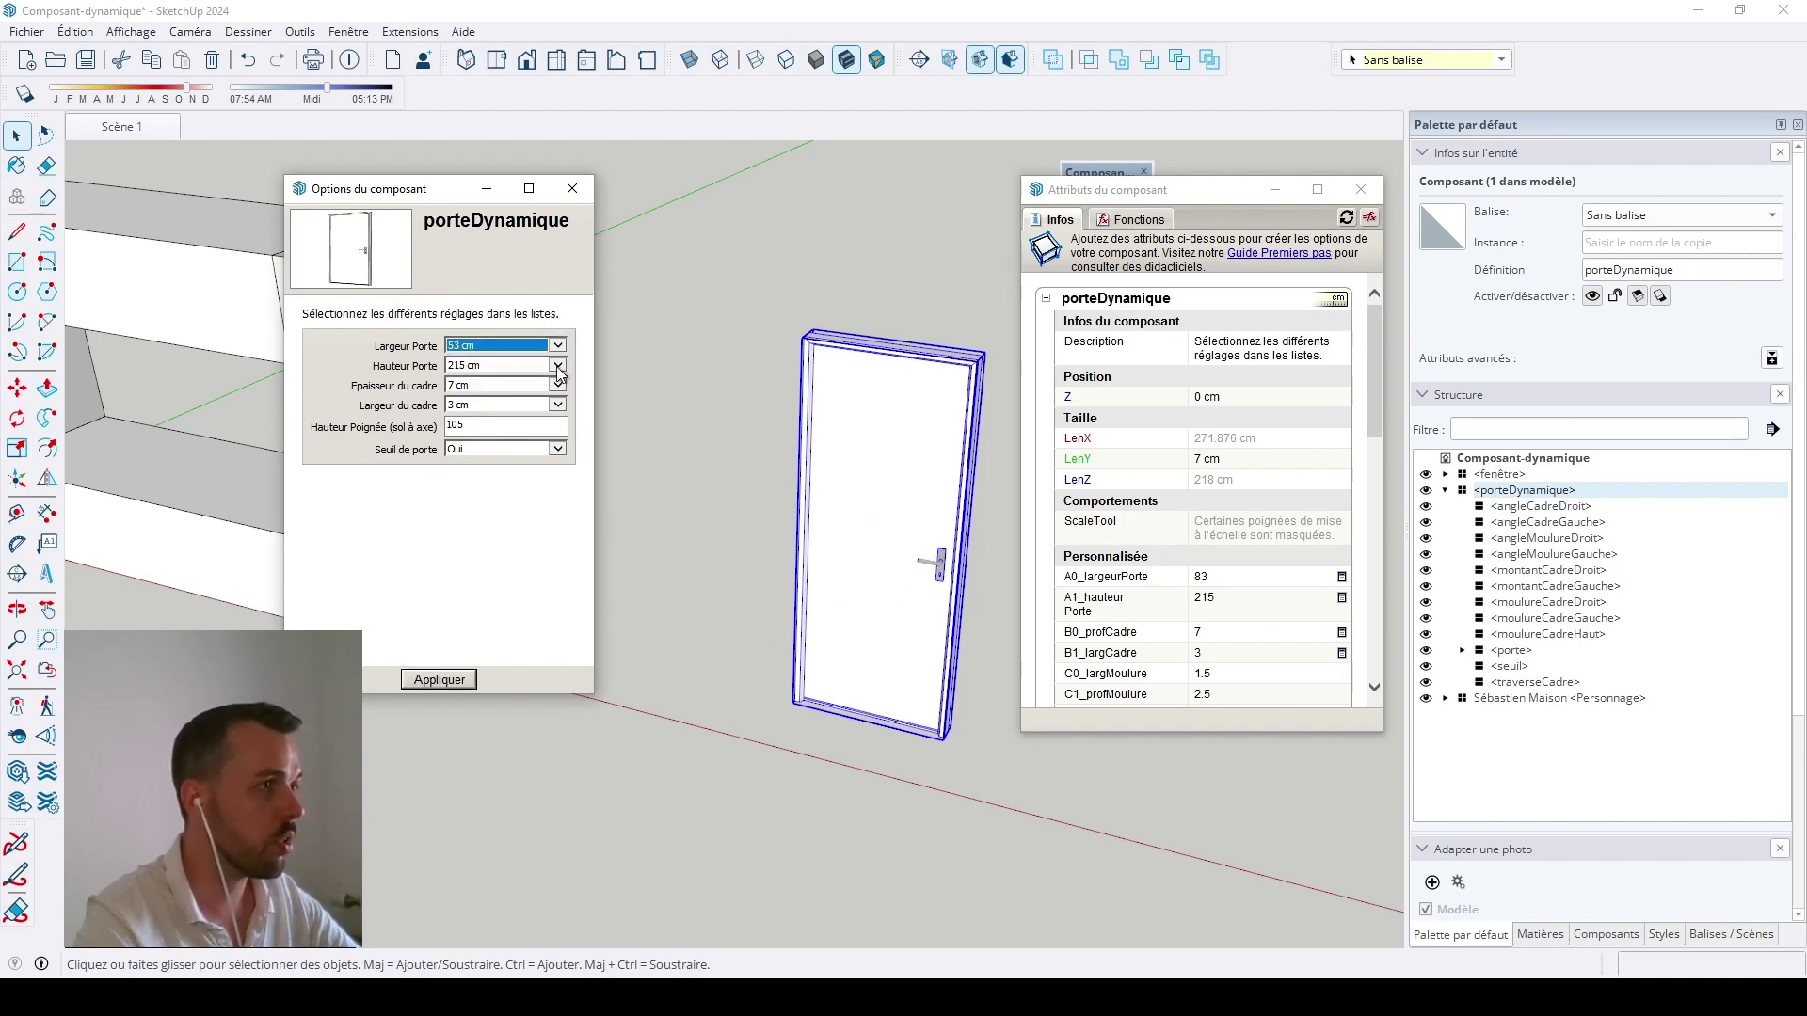
left_click(557, 366)
left_click(480, 377)
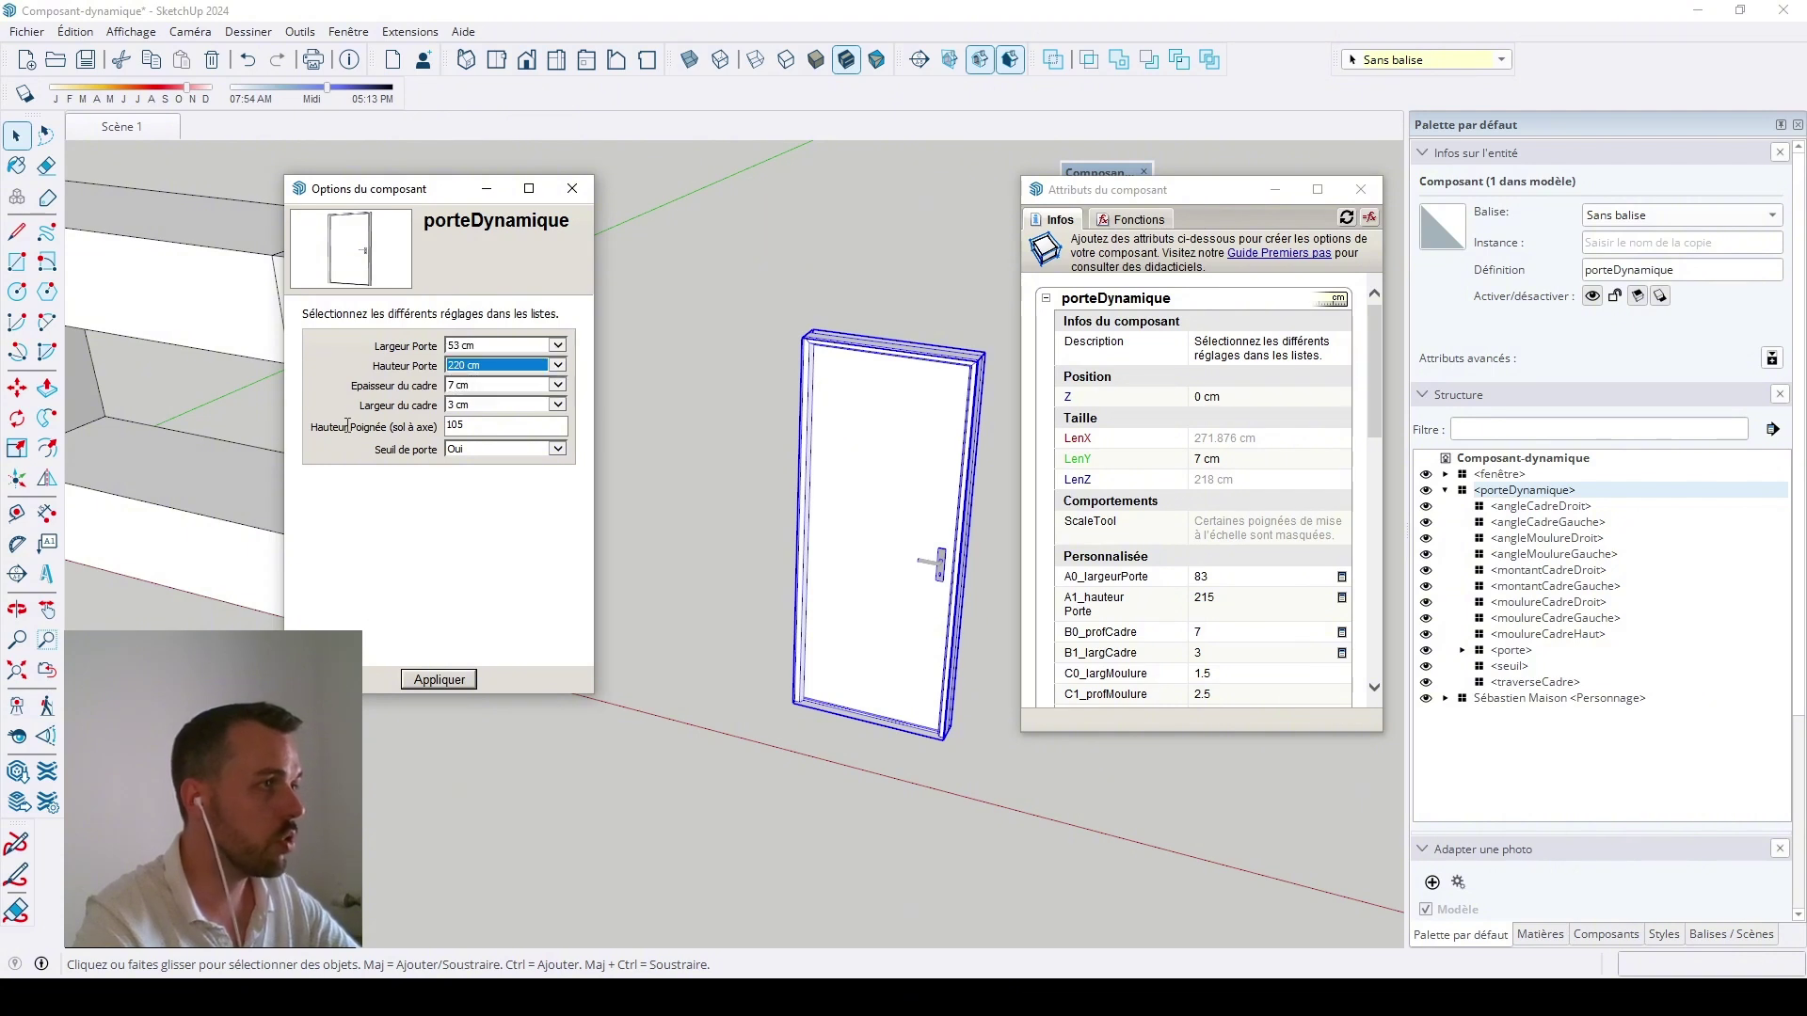
left_click(508, 386)
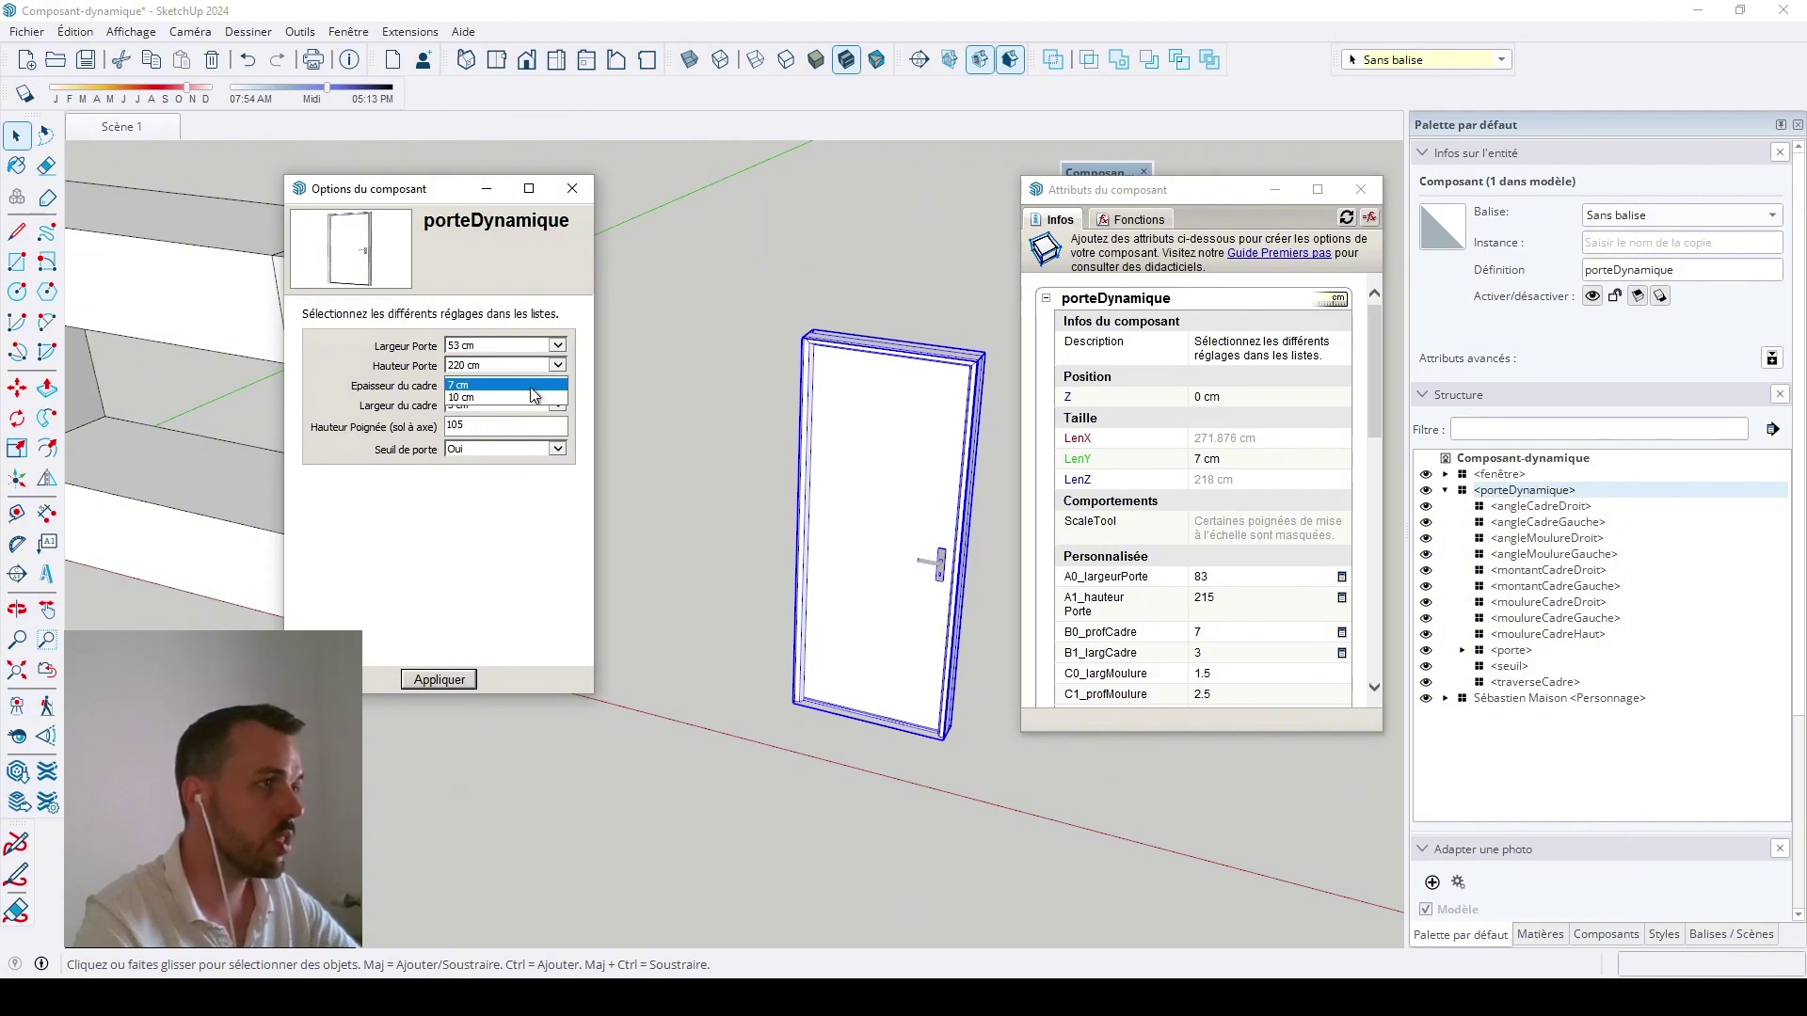
left_click(476, 399)
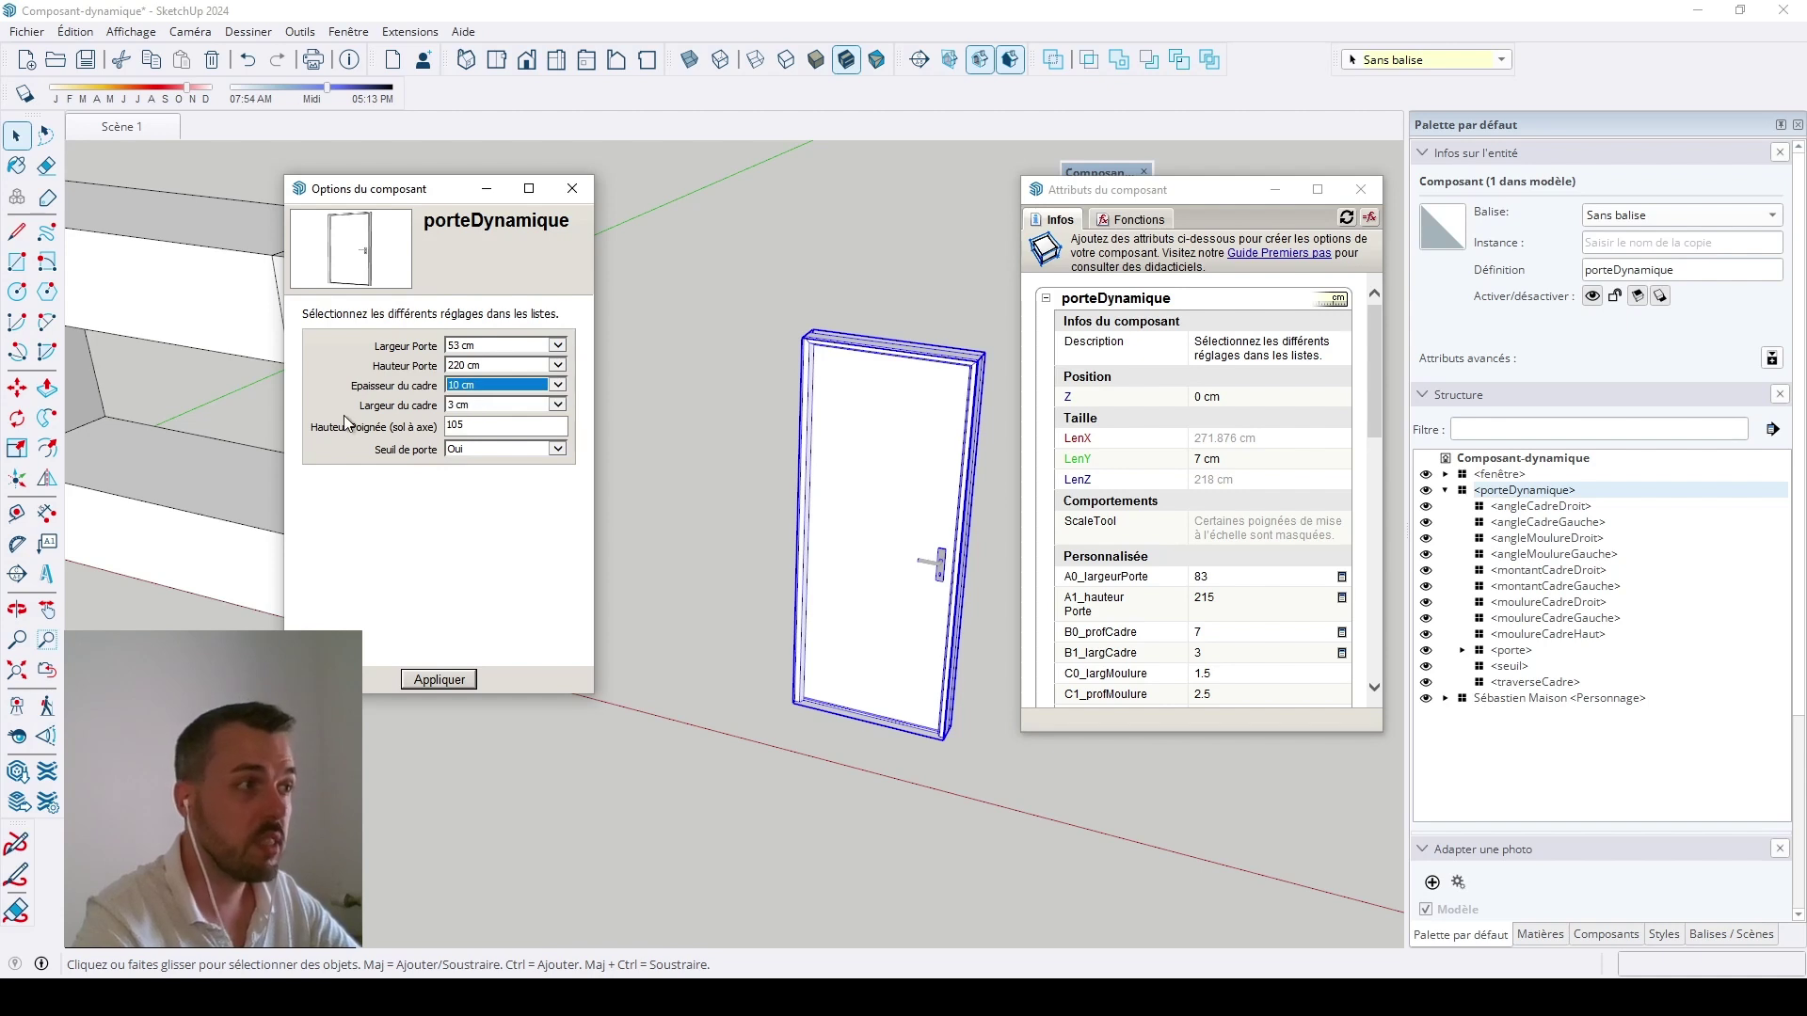
Step: Set the door's handle height to 50, choose Non for the threshold, and apply the component options
left_click(558, 406)
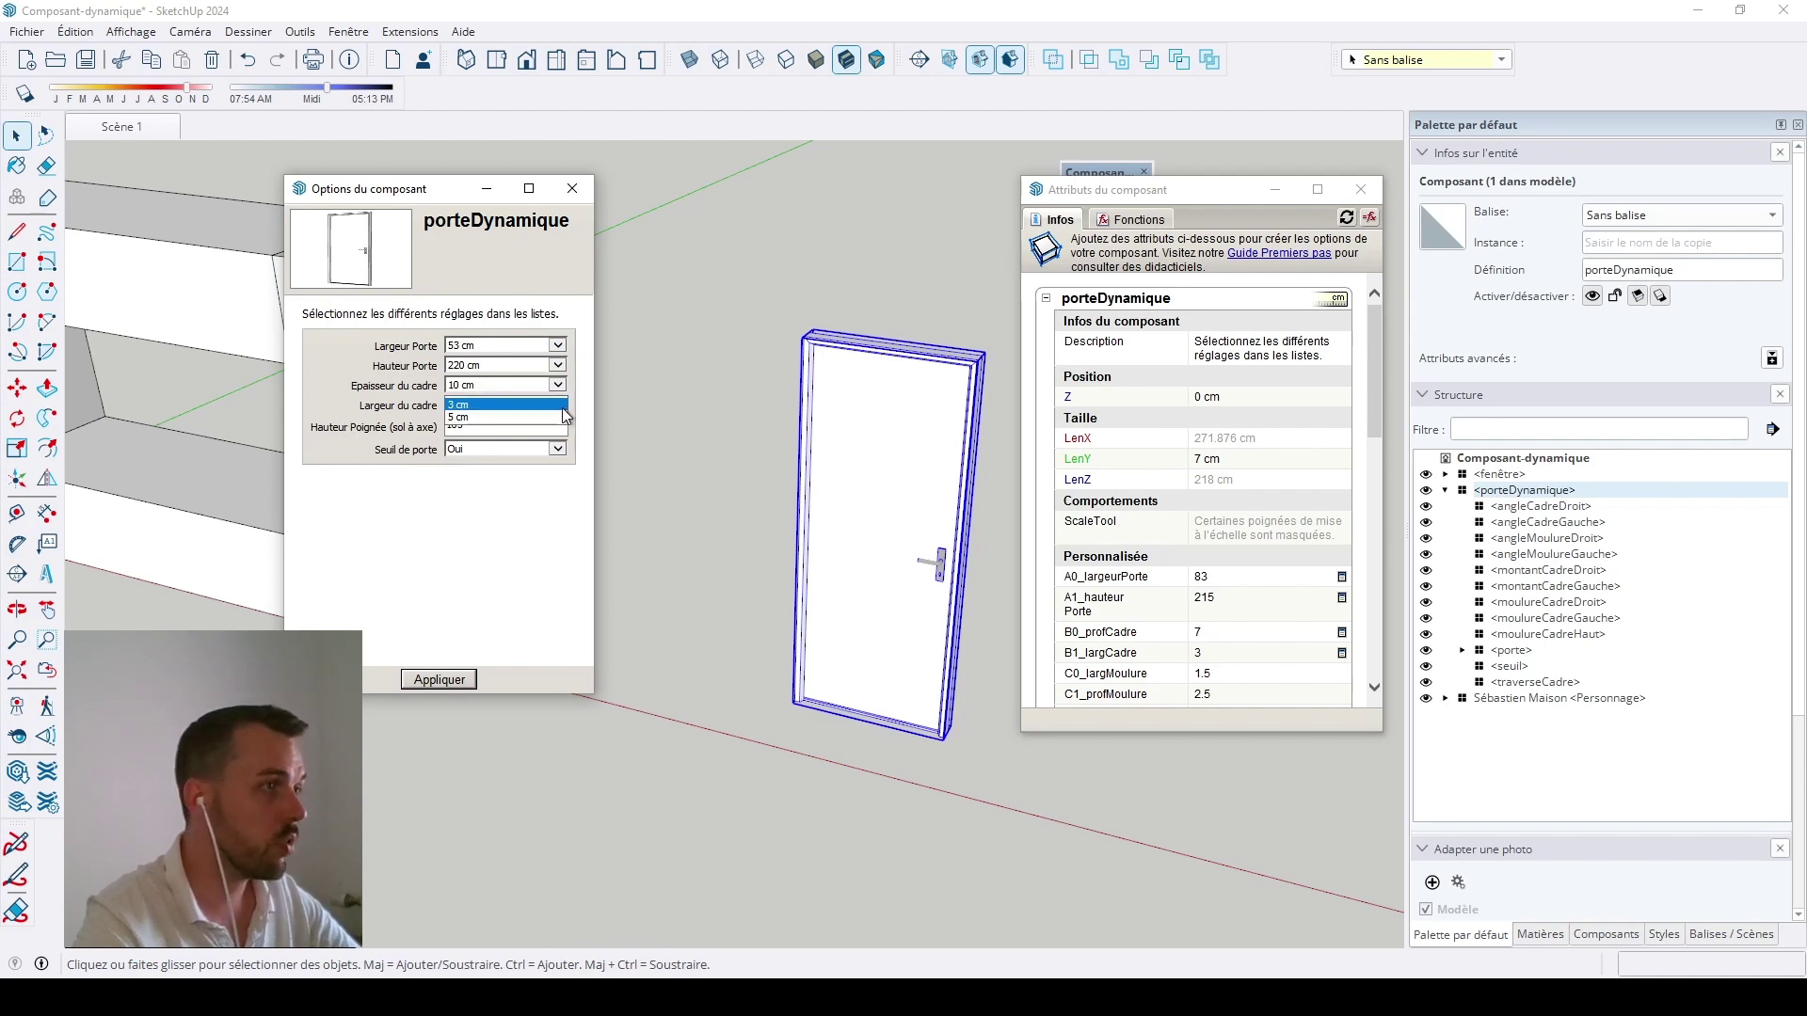
left_click(491, 426)
key("Tab")
key("BackSpace")
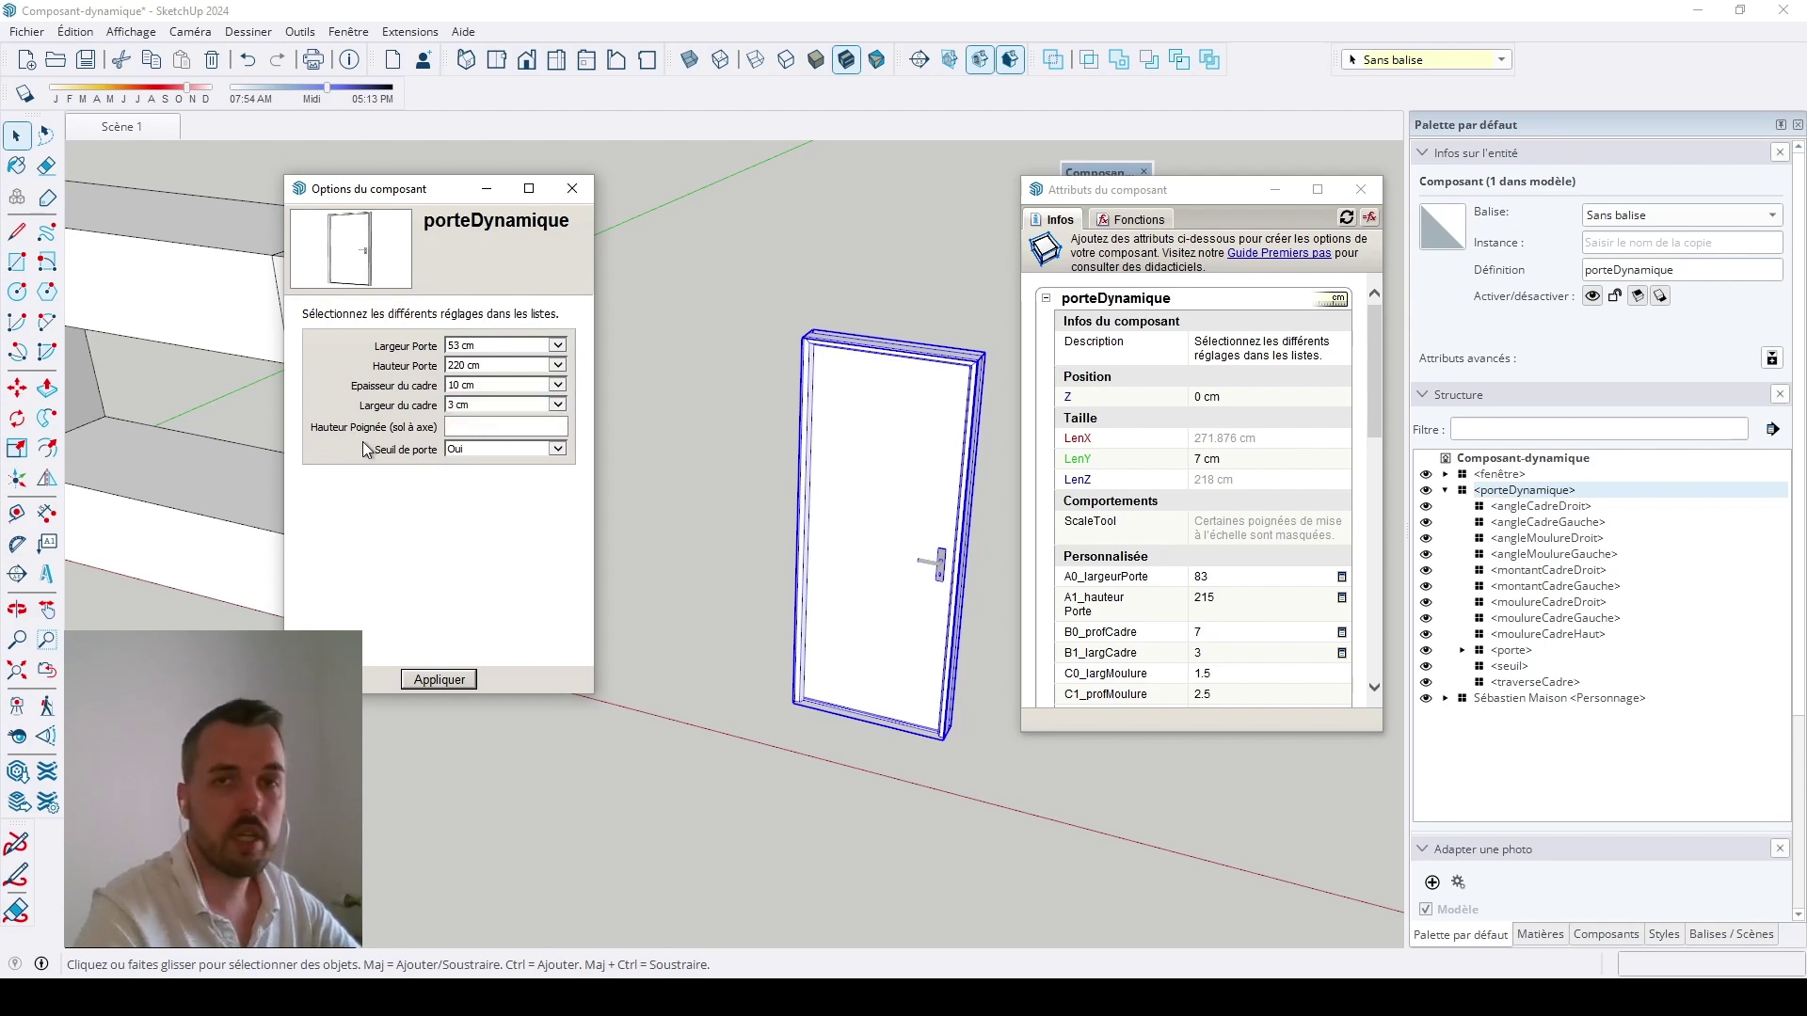
type("50")
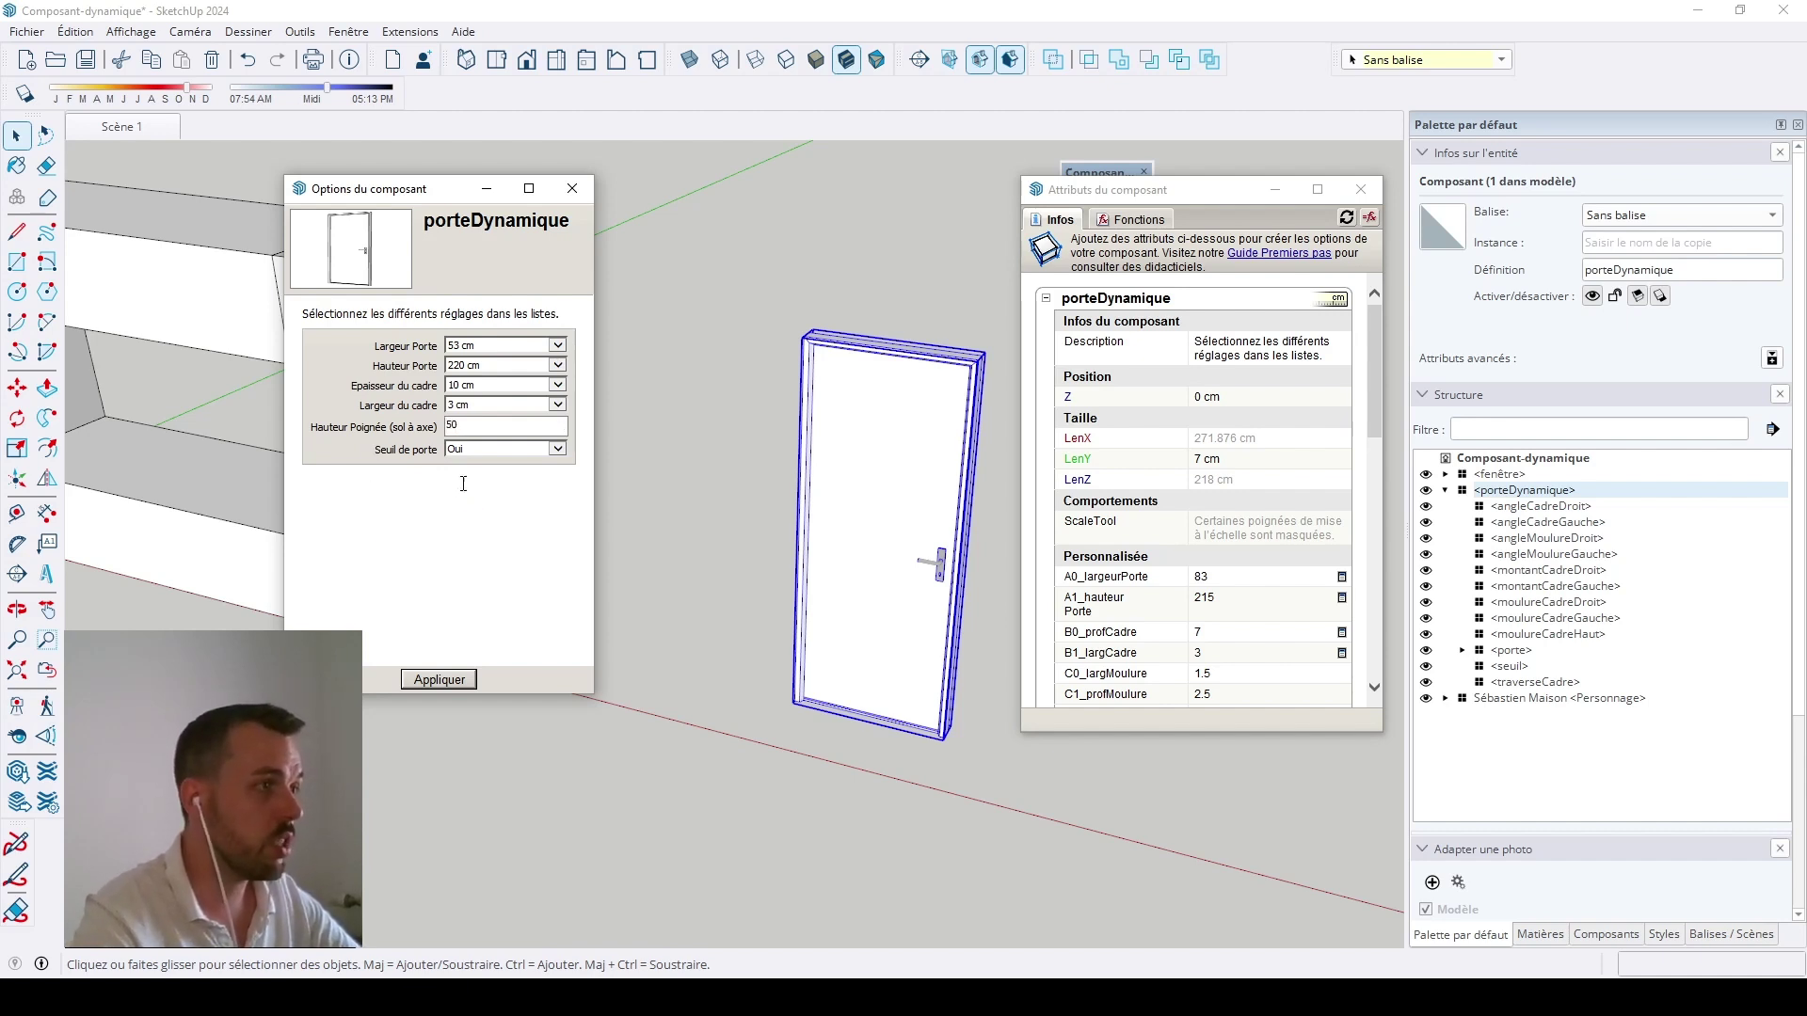
left_click(561, 449)
left_click(489, 473)
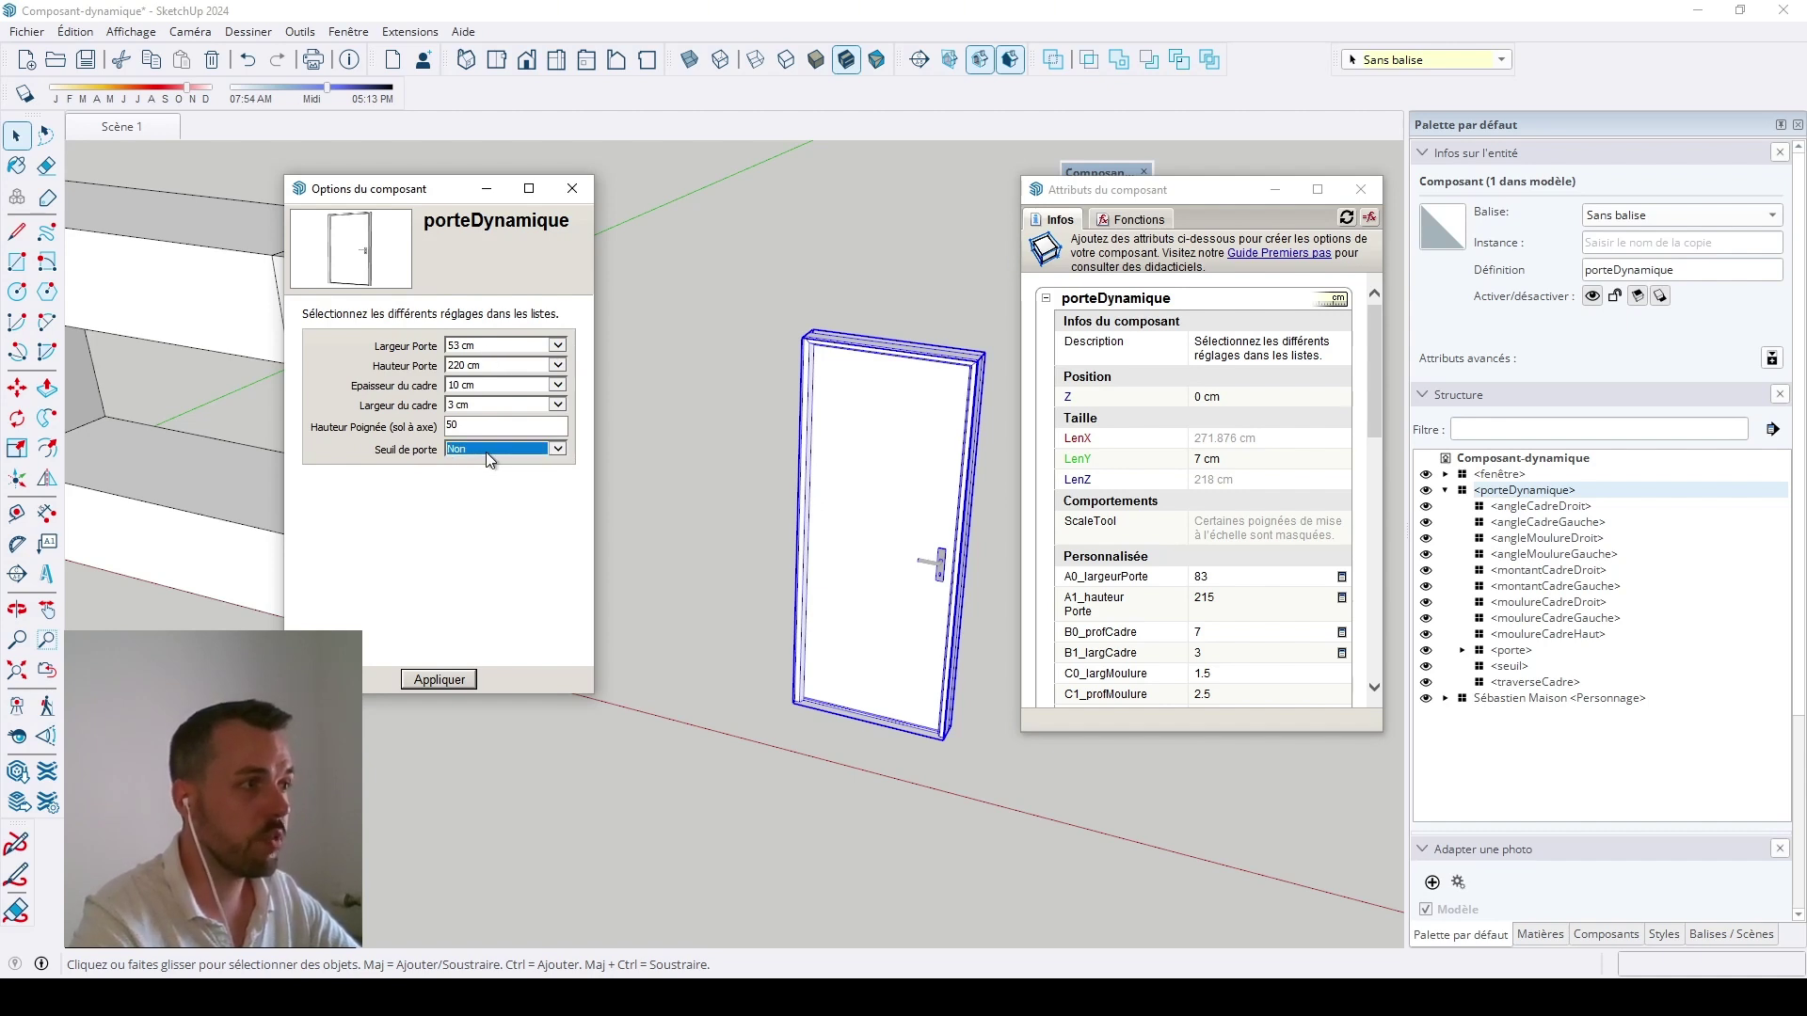
left_click(438, 679)
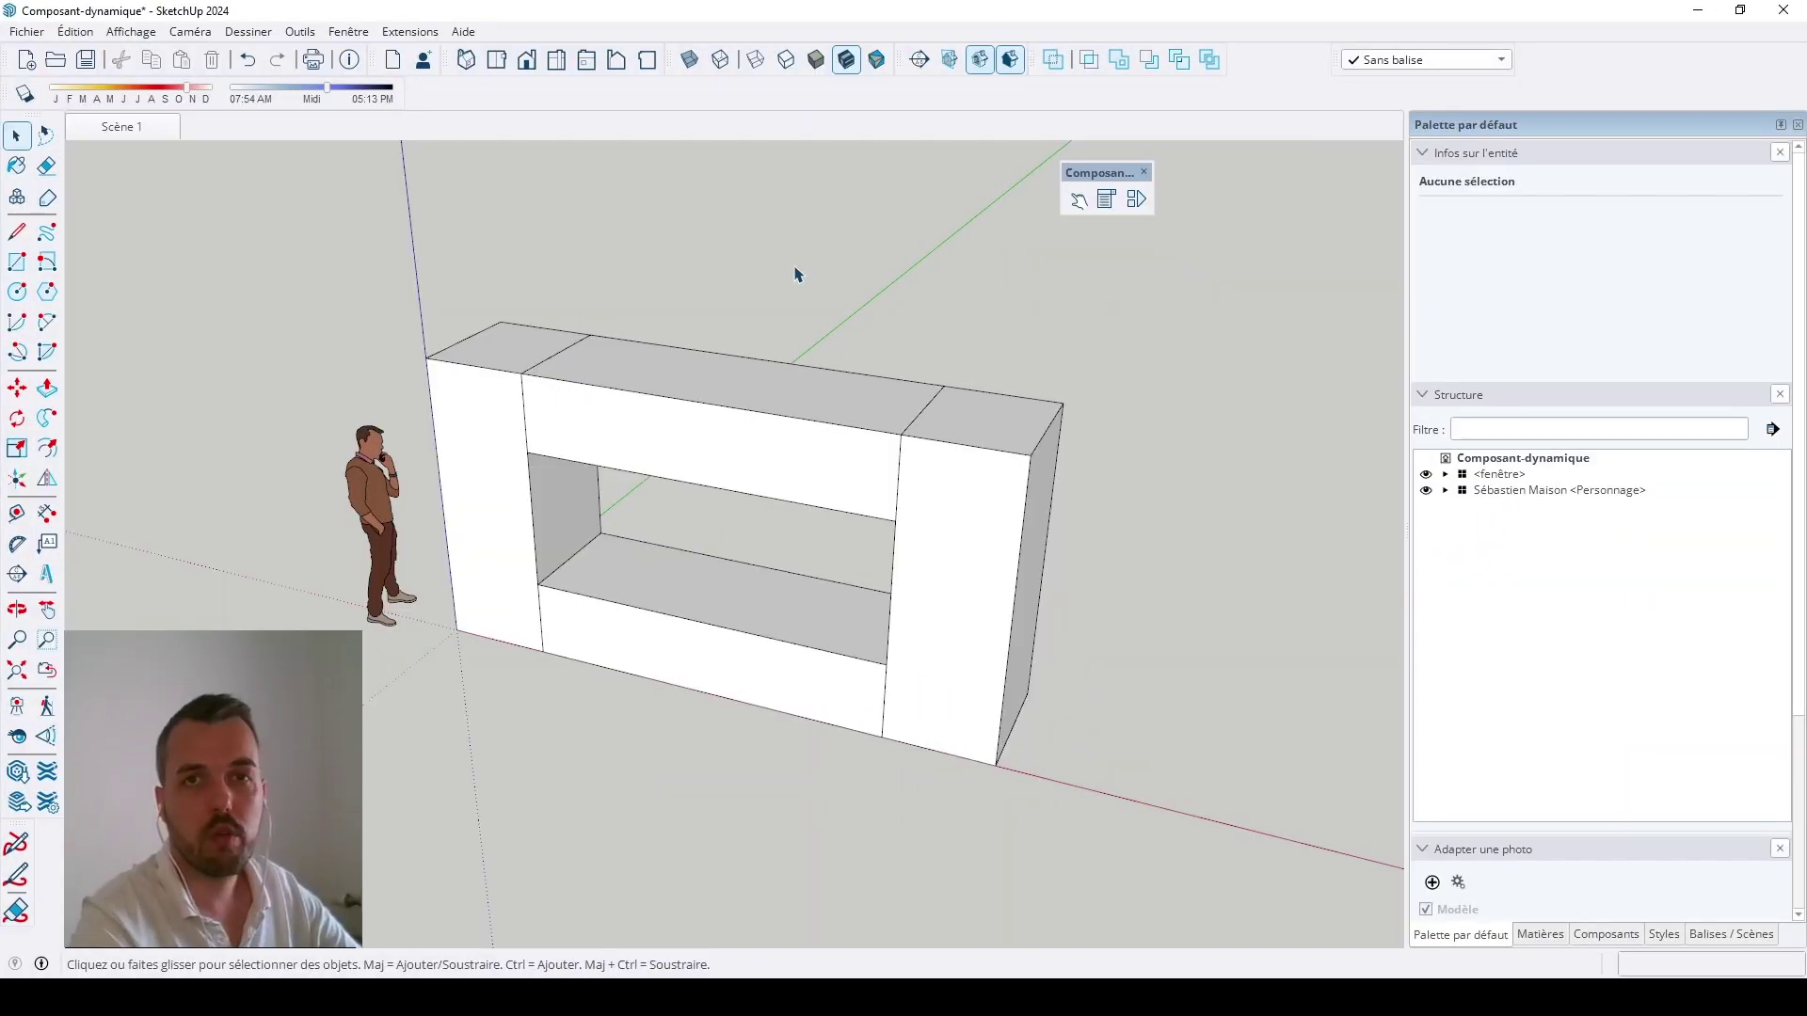
Step: Open the component attributes of the "fenêtre" frame and add the ScaleTool attribute to it
left_click(1137, 200)
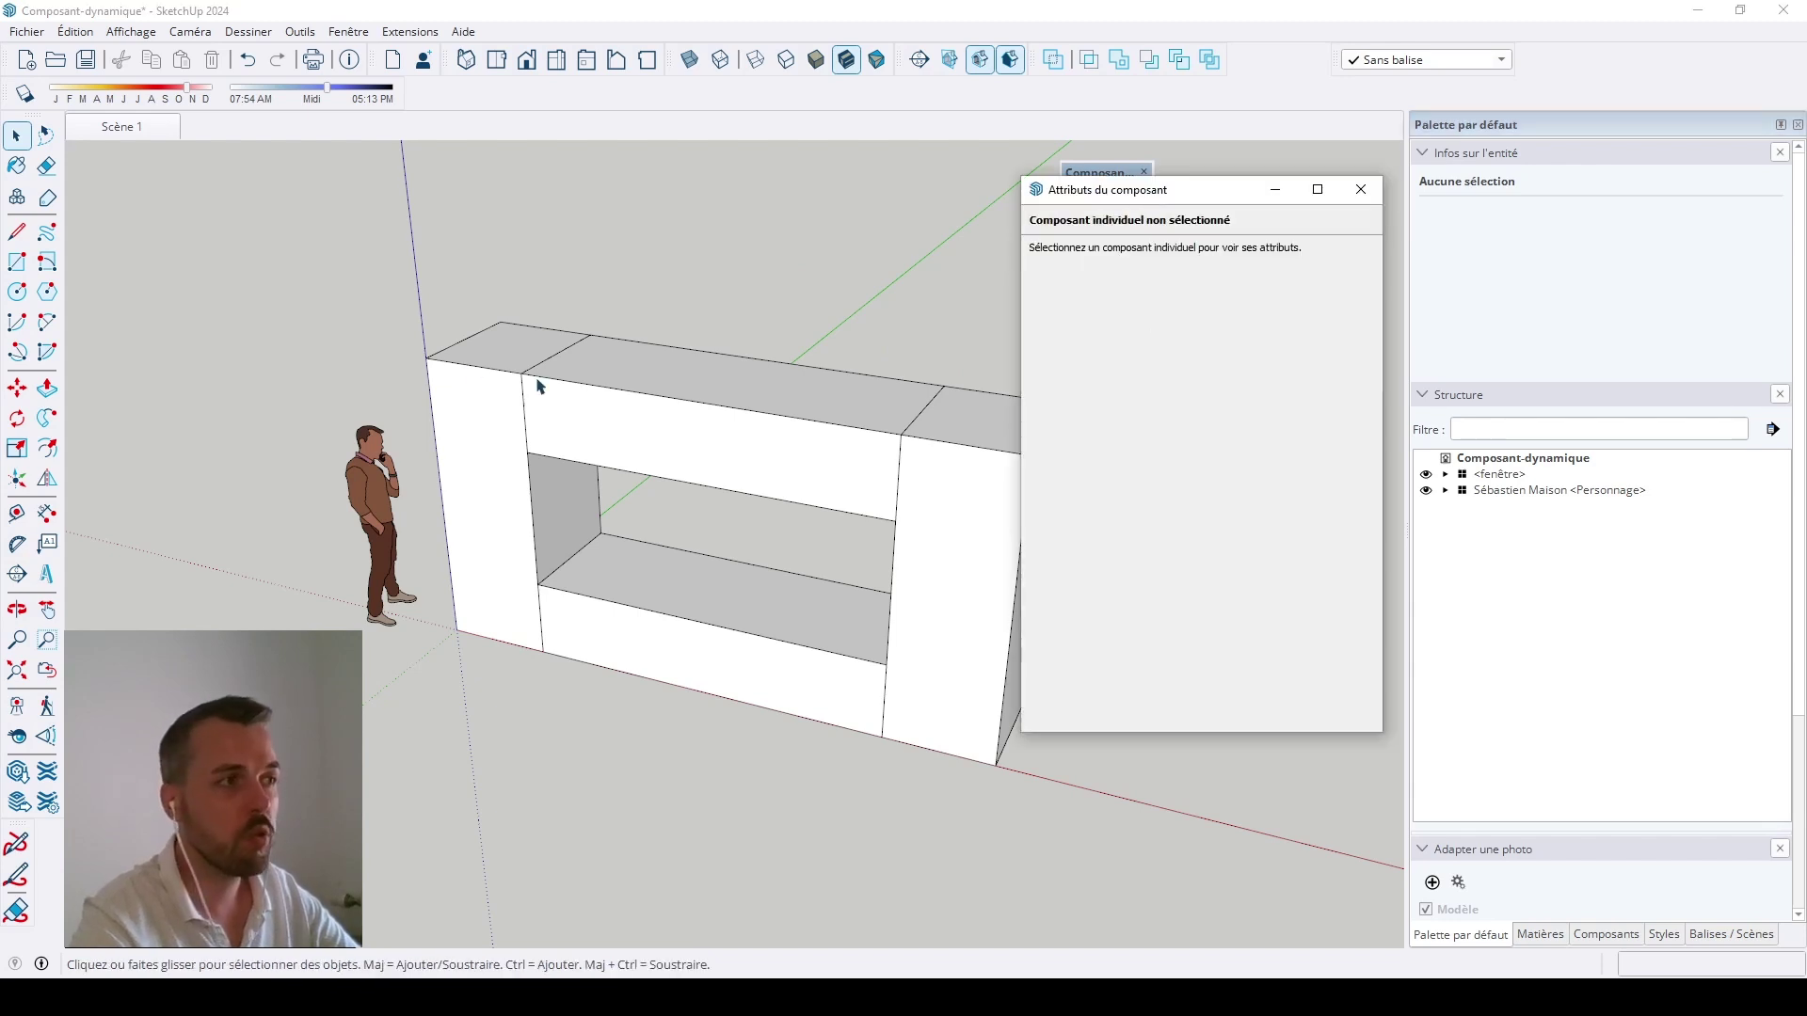
scroll(348, 428, "down", 2)
scroll(809, 527, "up", 2)
left_click(787, 456)
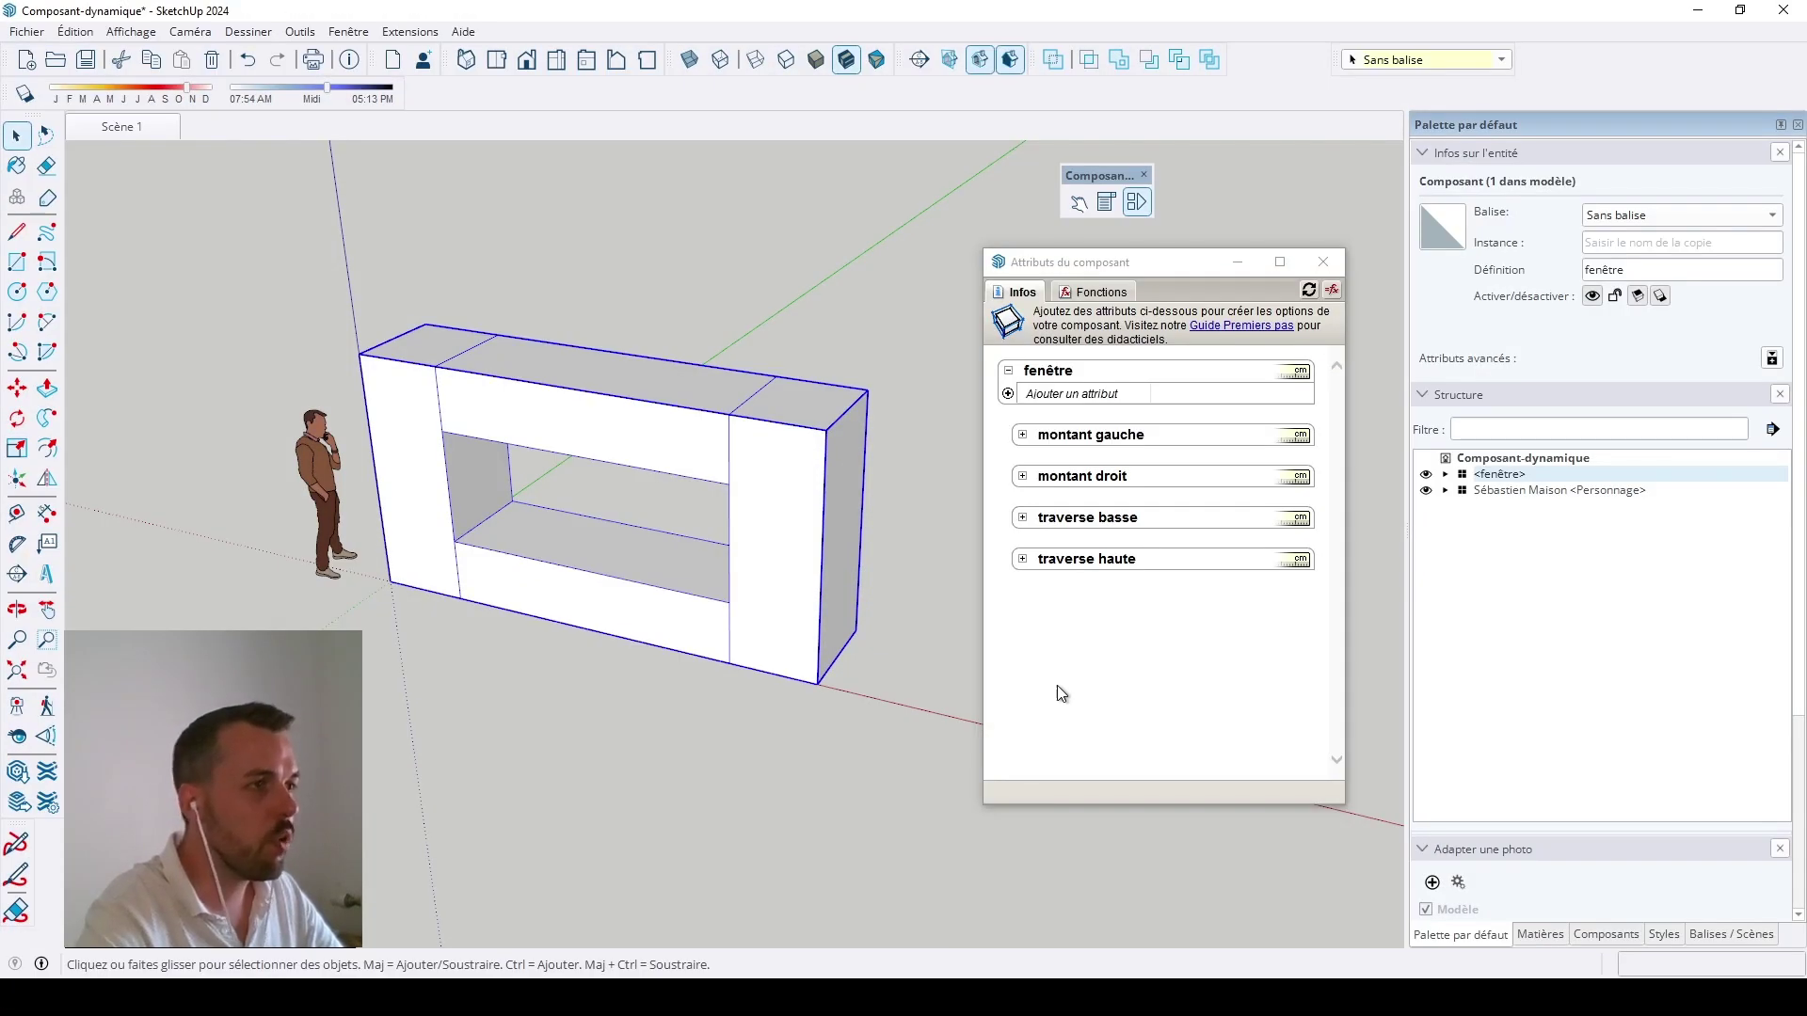
left_click(1008, 394)
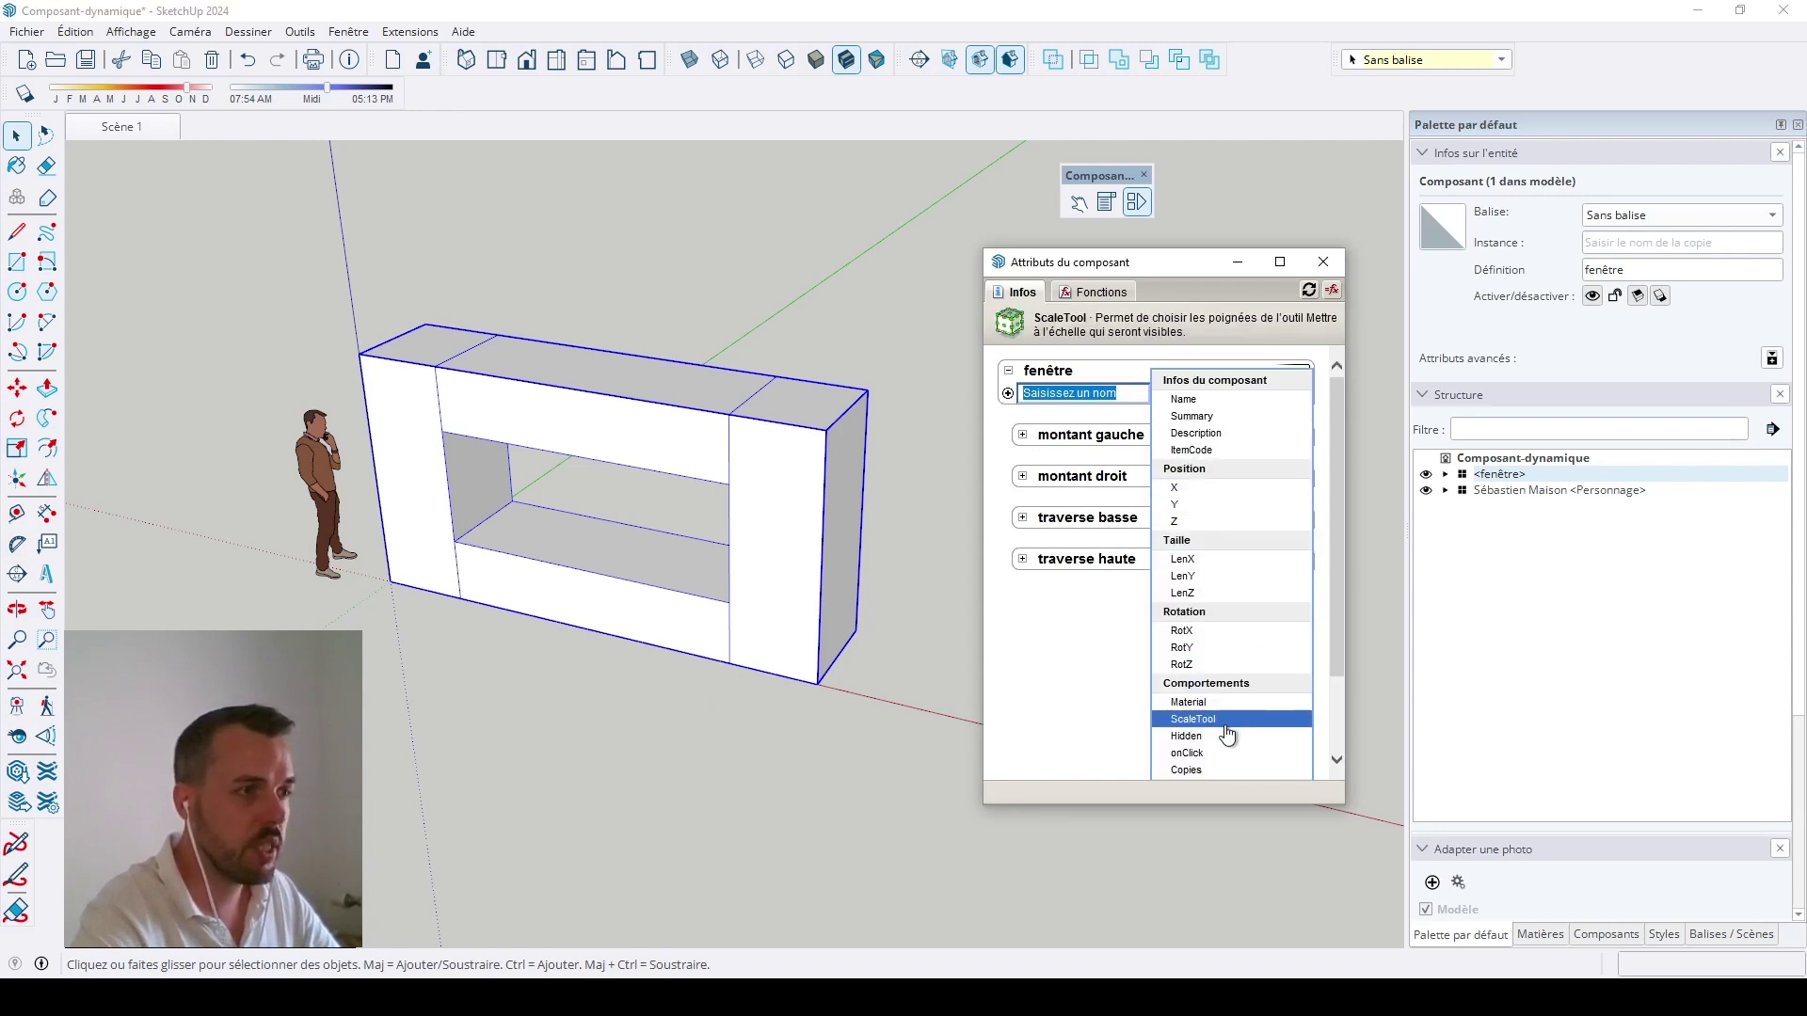
left_click(1196, 733)
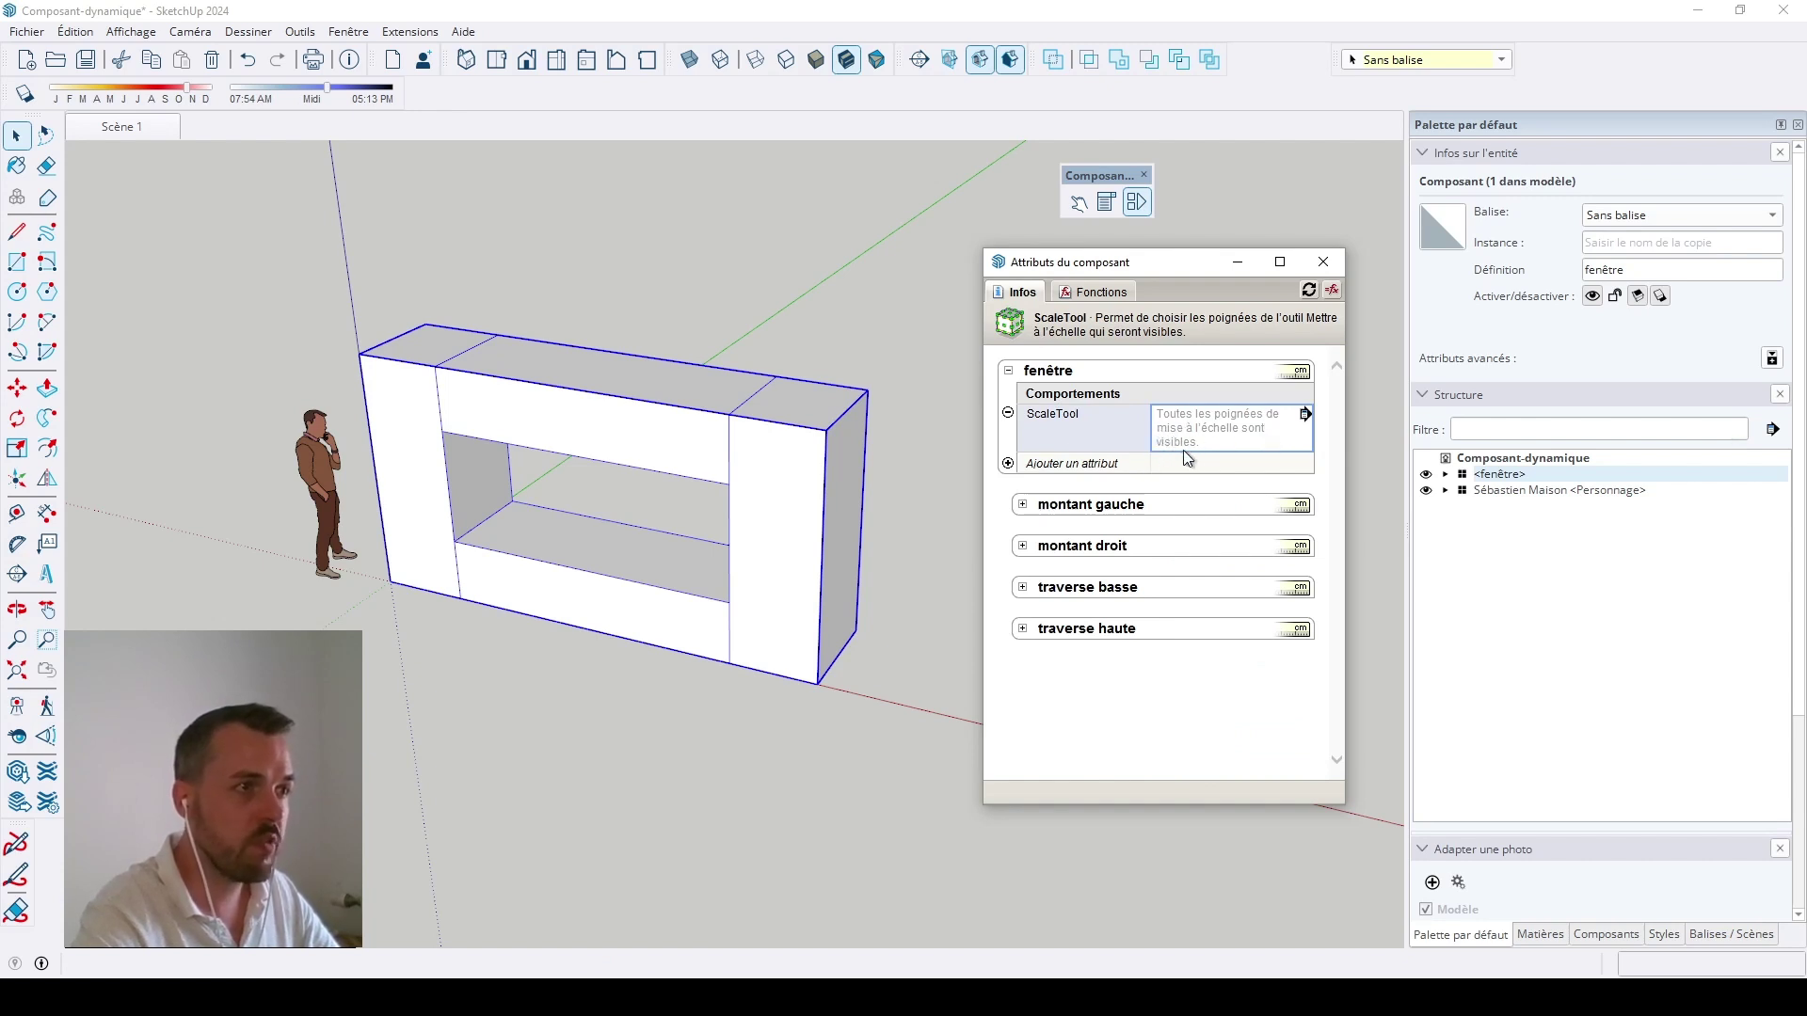
Step: Close the attributes and examine the Scale tool handles available on the "fenêtre" frame
left_click(1323, 262)
left_click(958, 374)
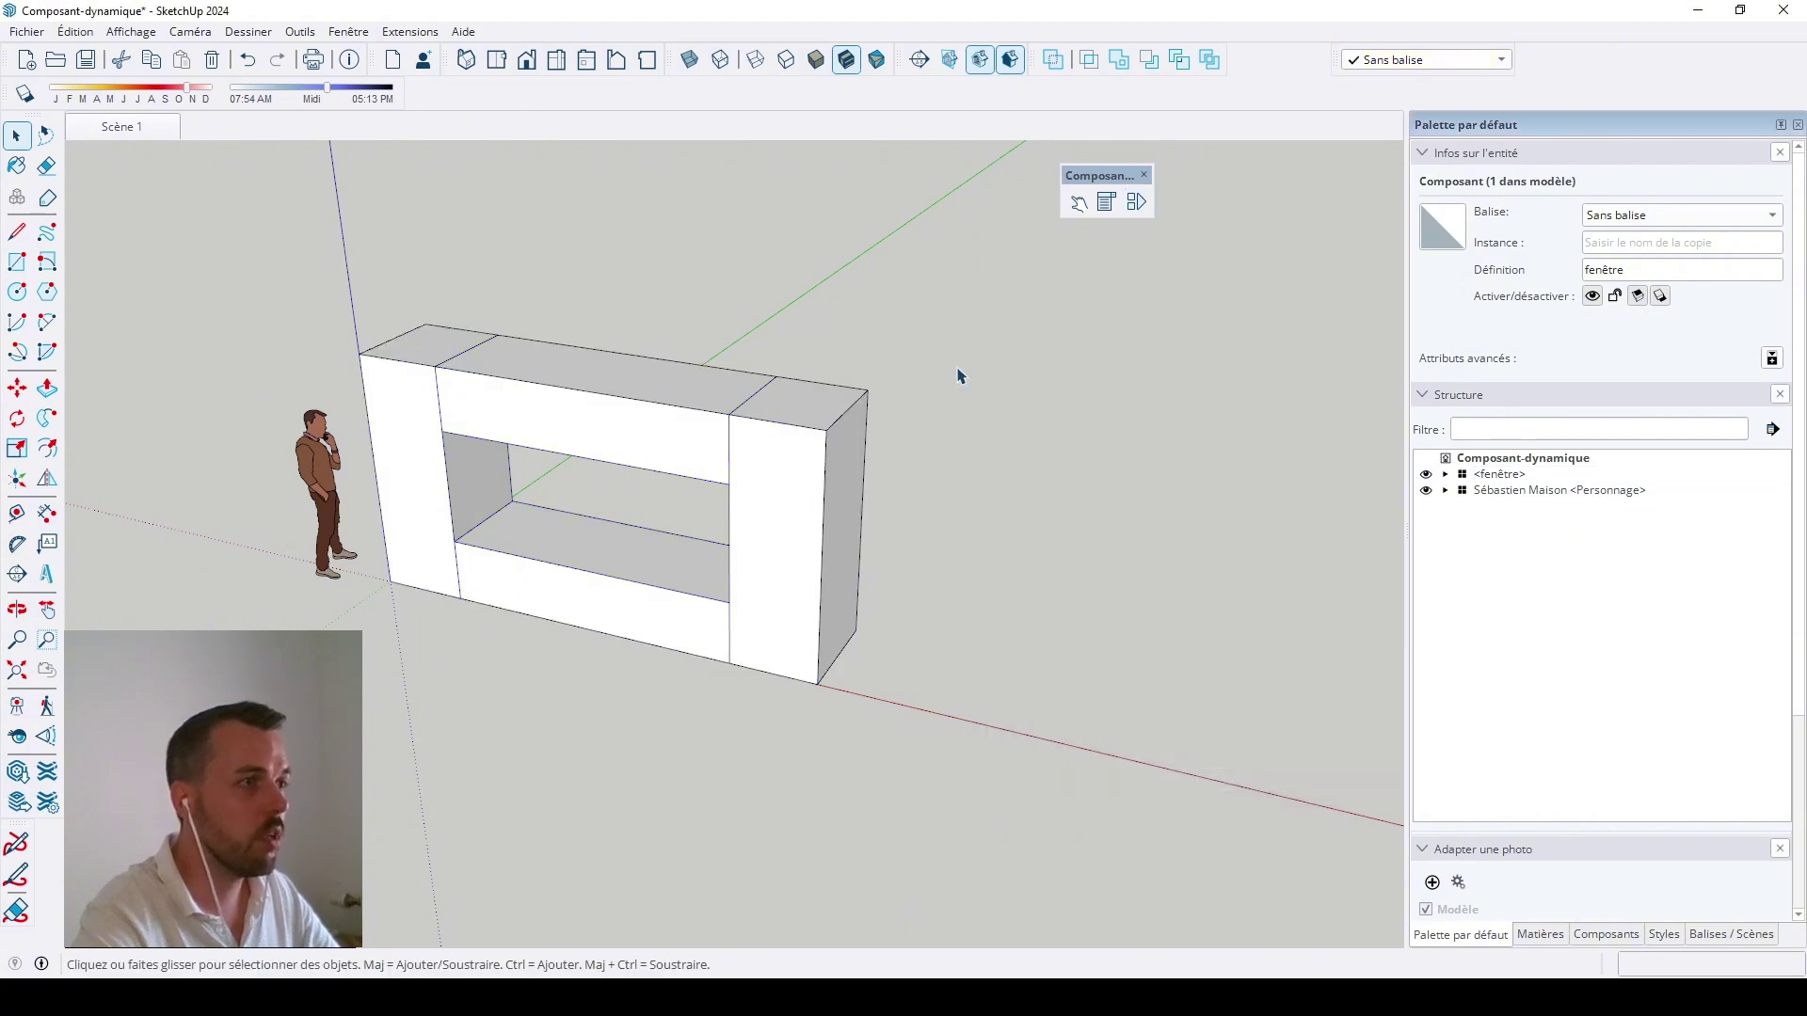
left_click(661, 383)
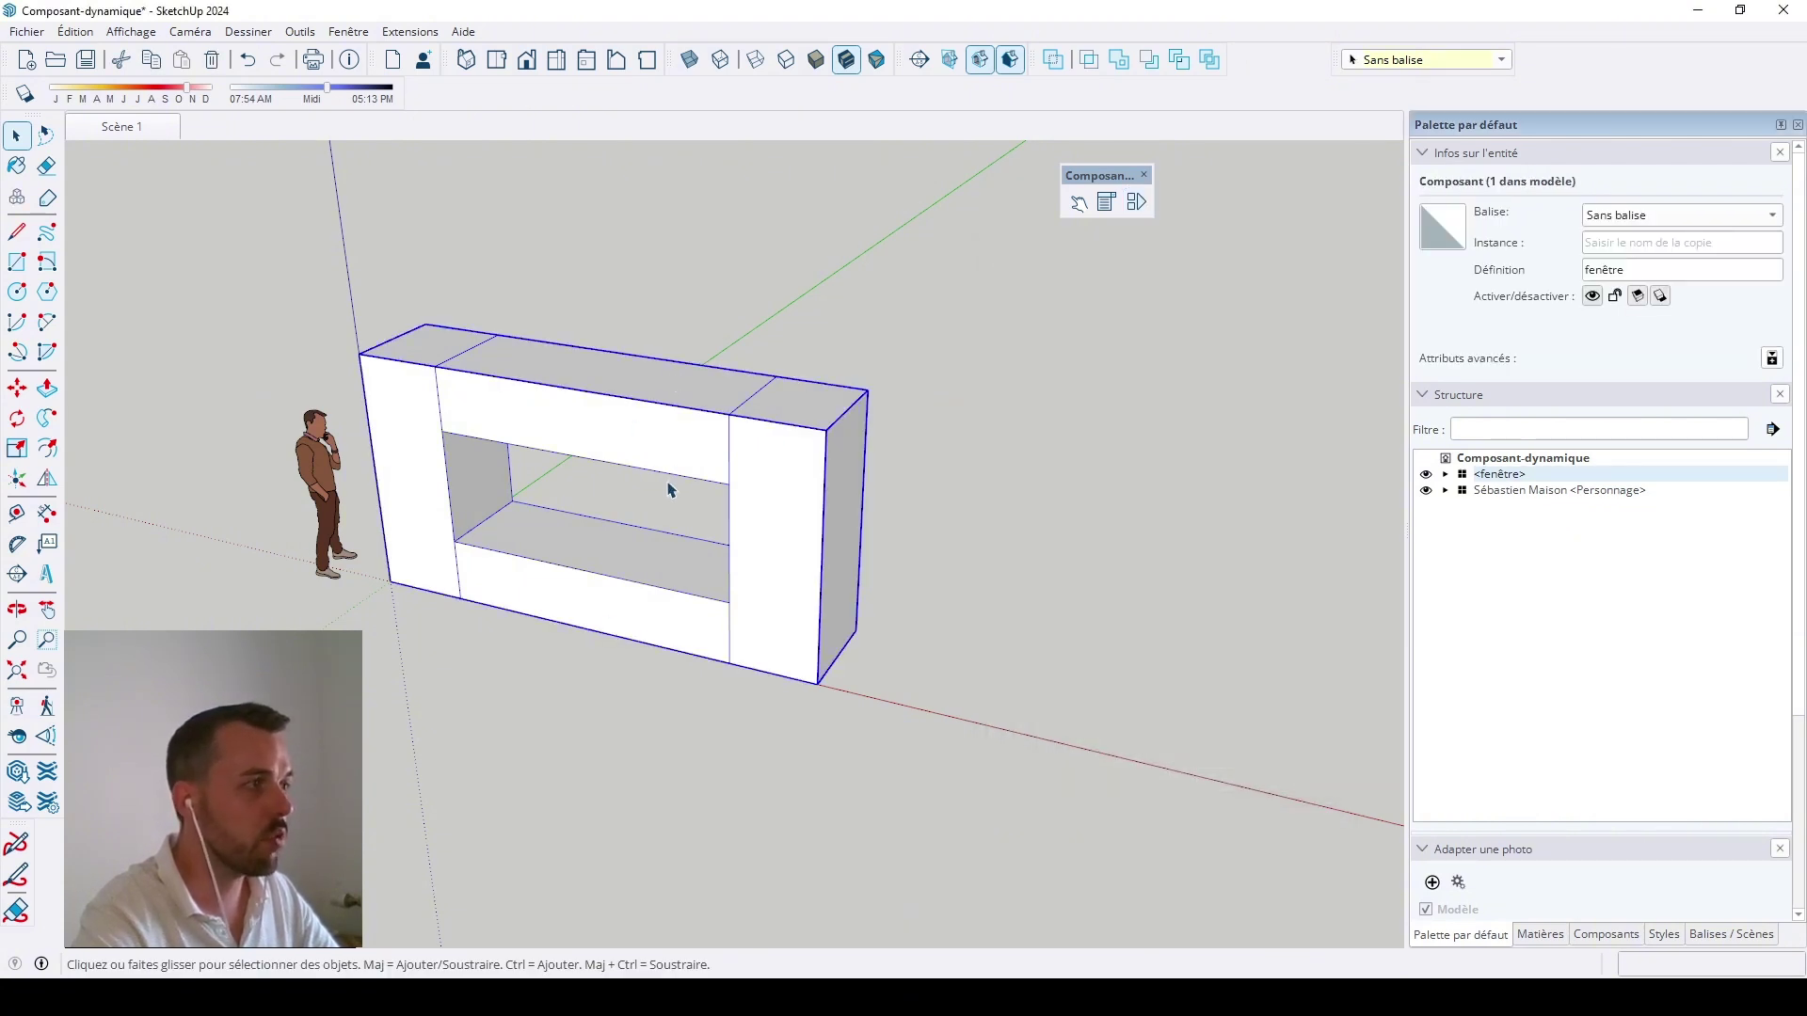
left_click(17, 451)
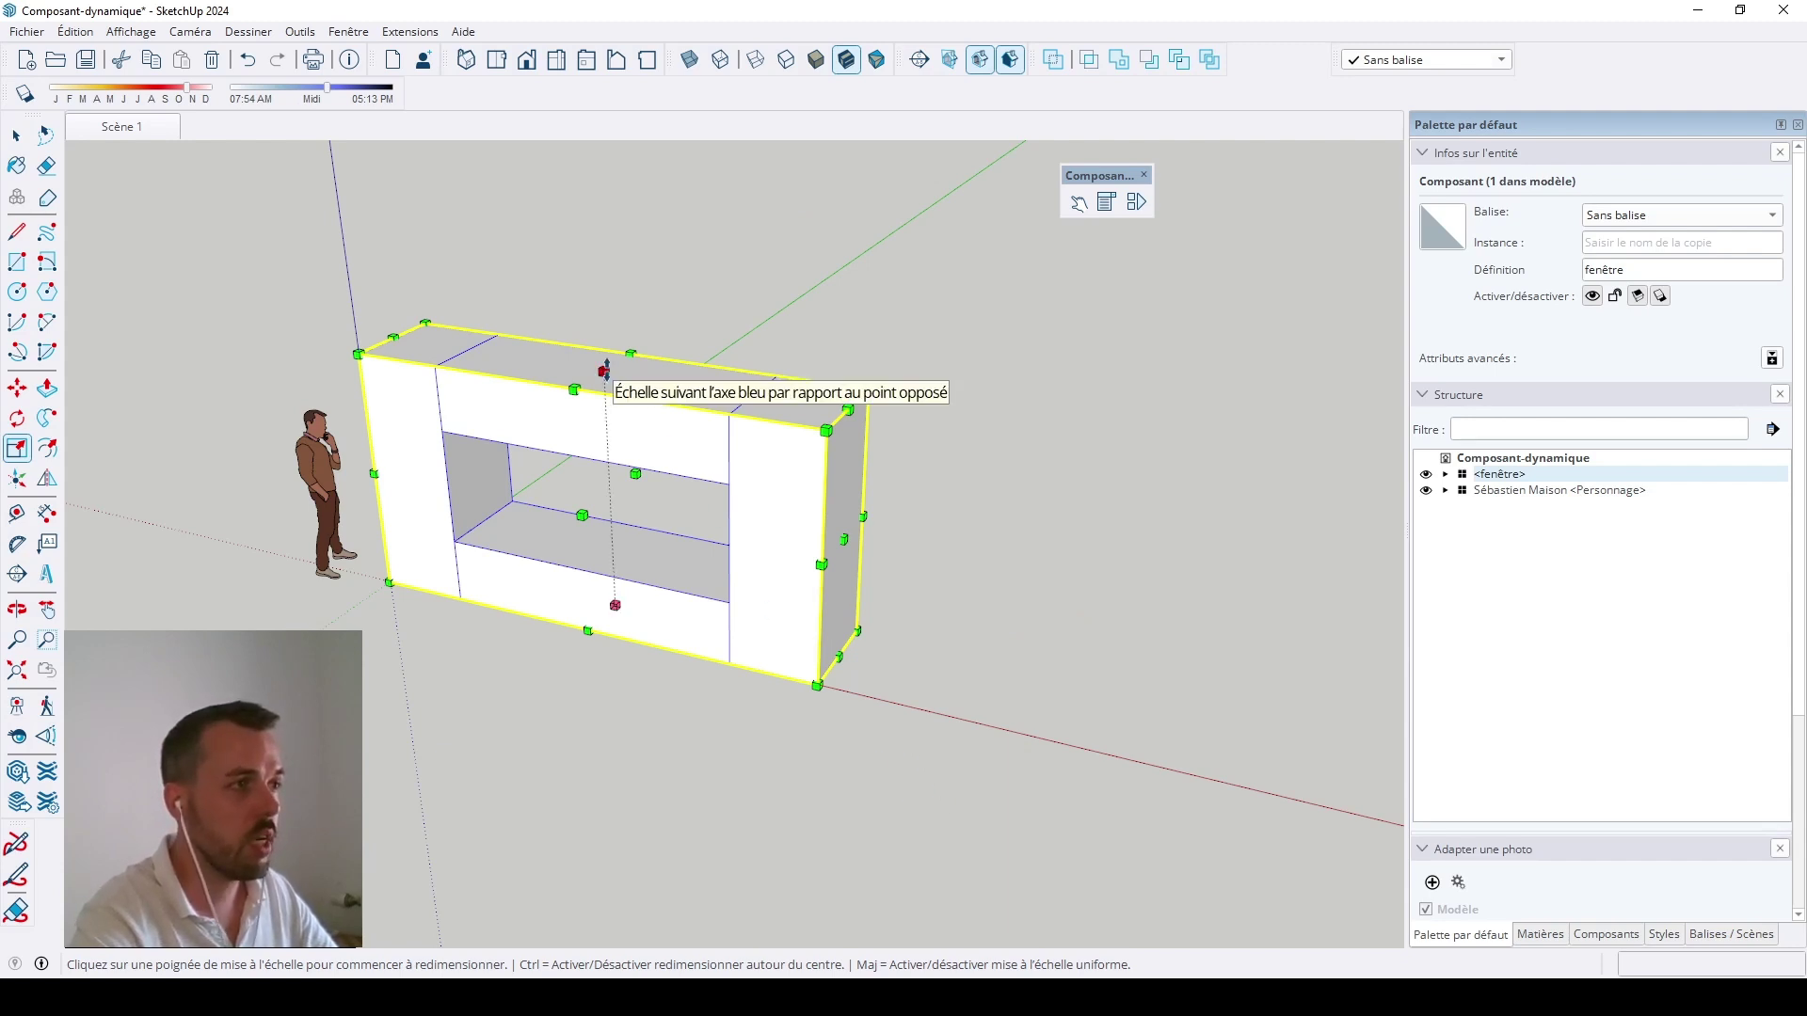
Step: Restrict the ScaleTool attribute of "fenêtre" to scaling along the red (X) and blue (Z) axes only, and check the remaining handles
left_click(1136, 201)
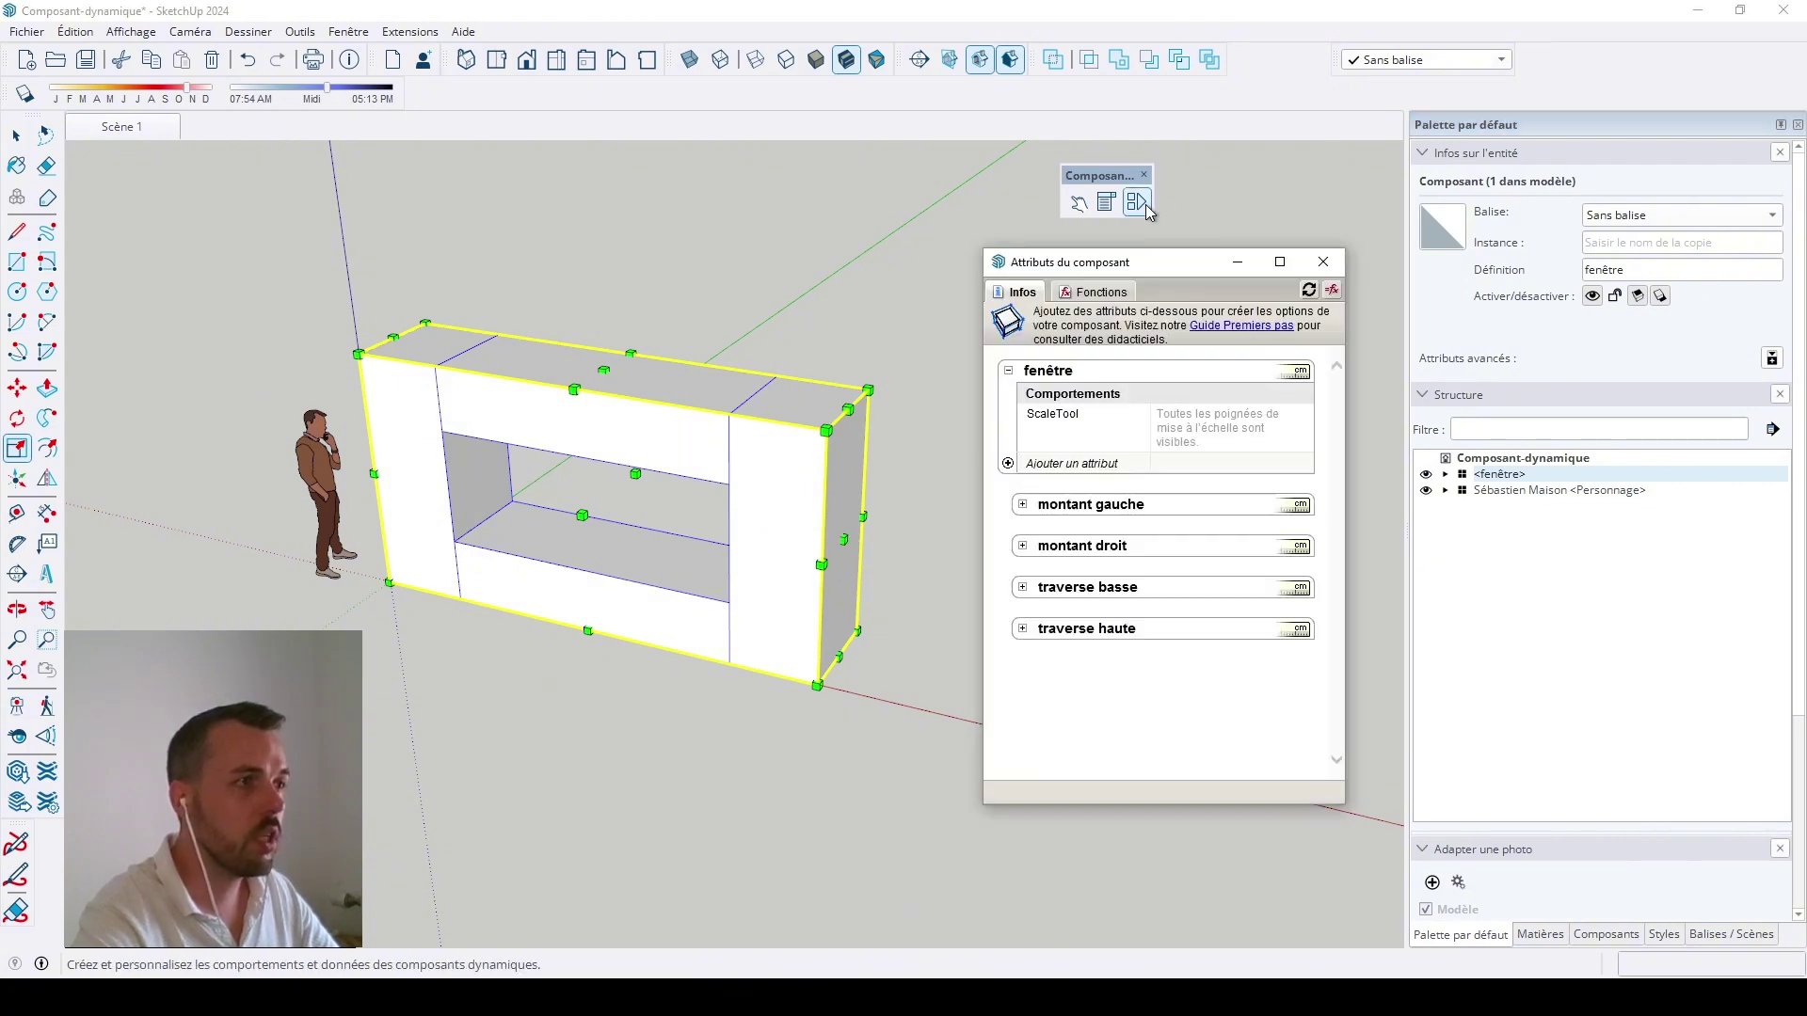
left_click(1257, 429)
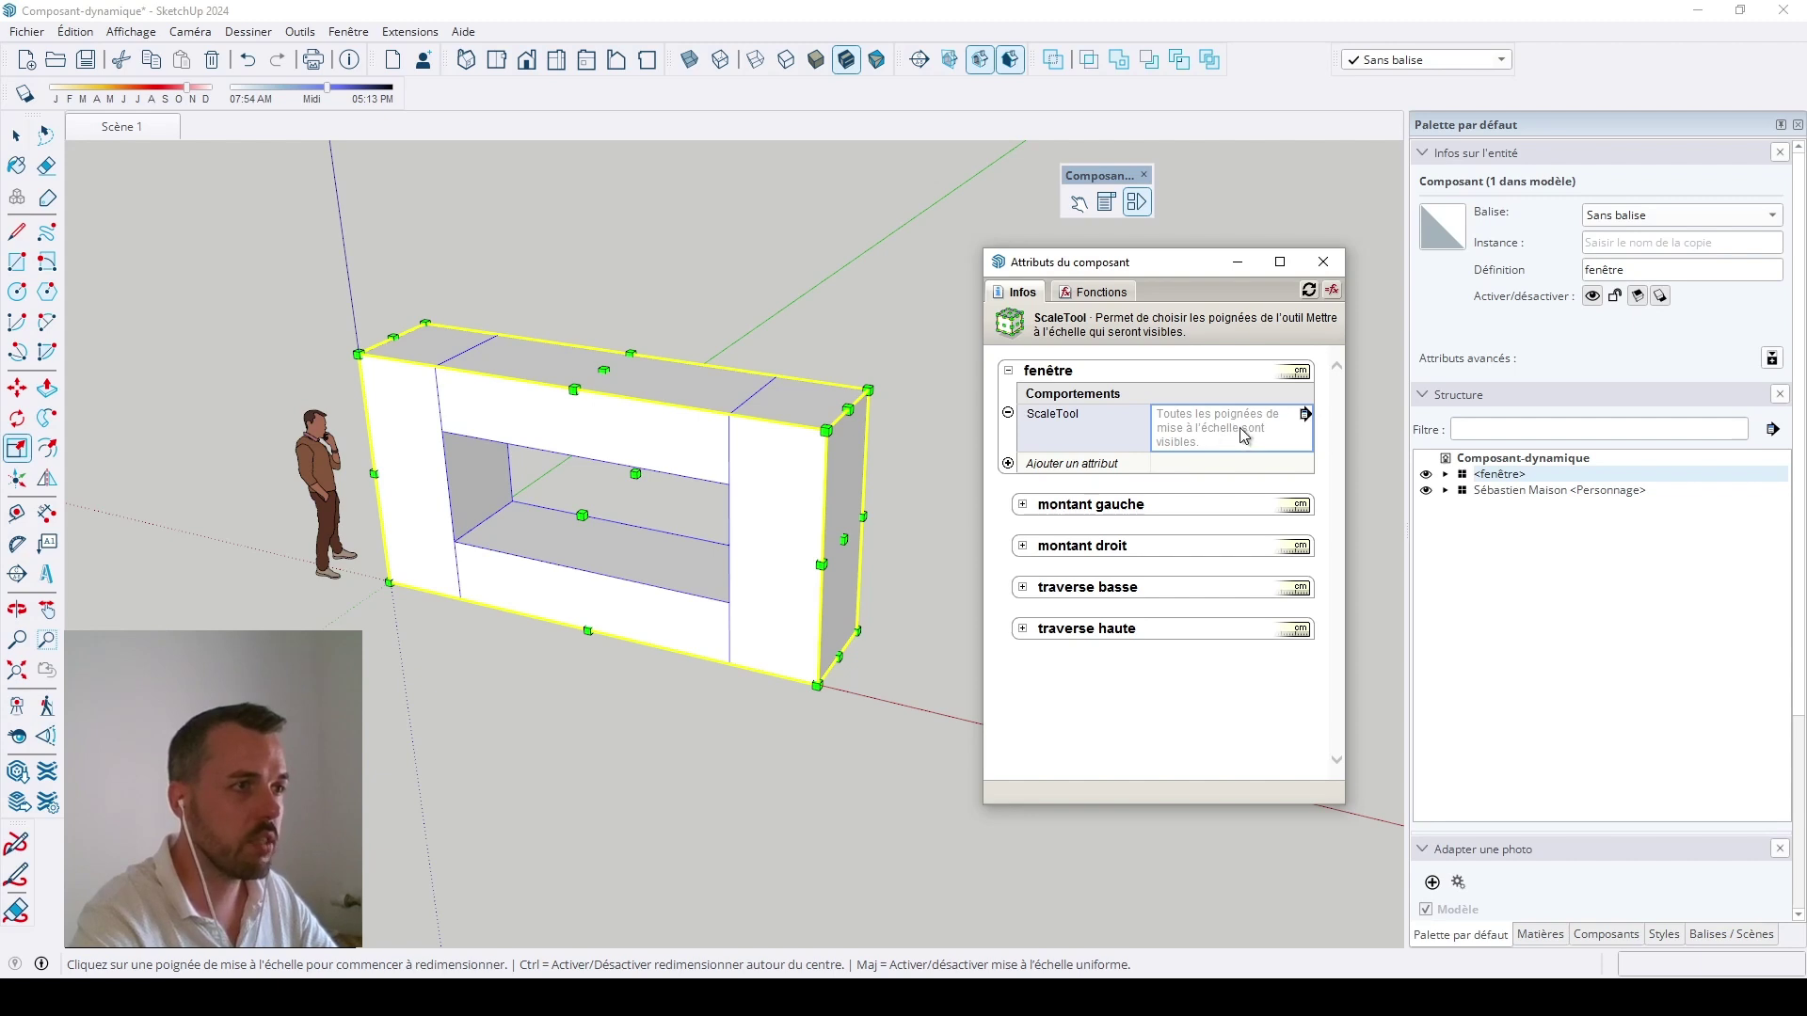
left_click(1228, 429)
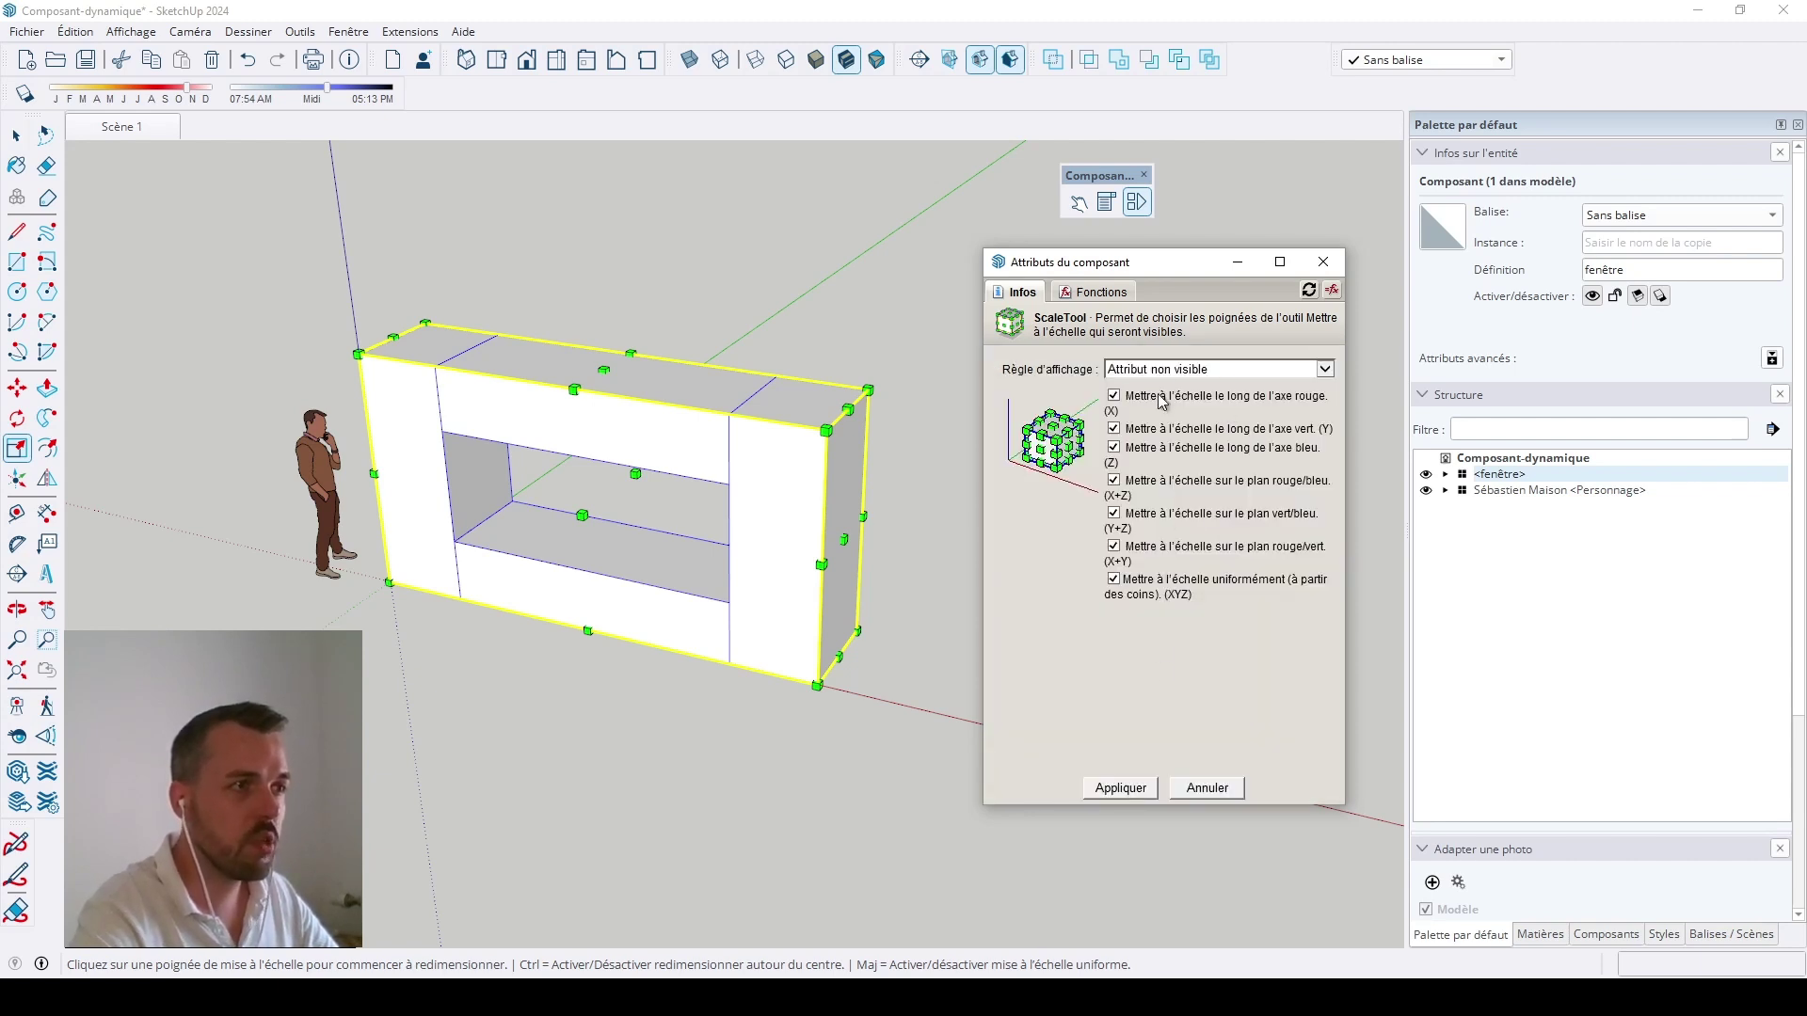
left_click(1113, 579)
left_click(1114, 547)
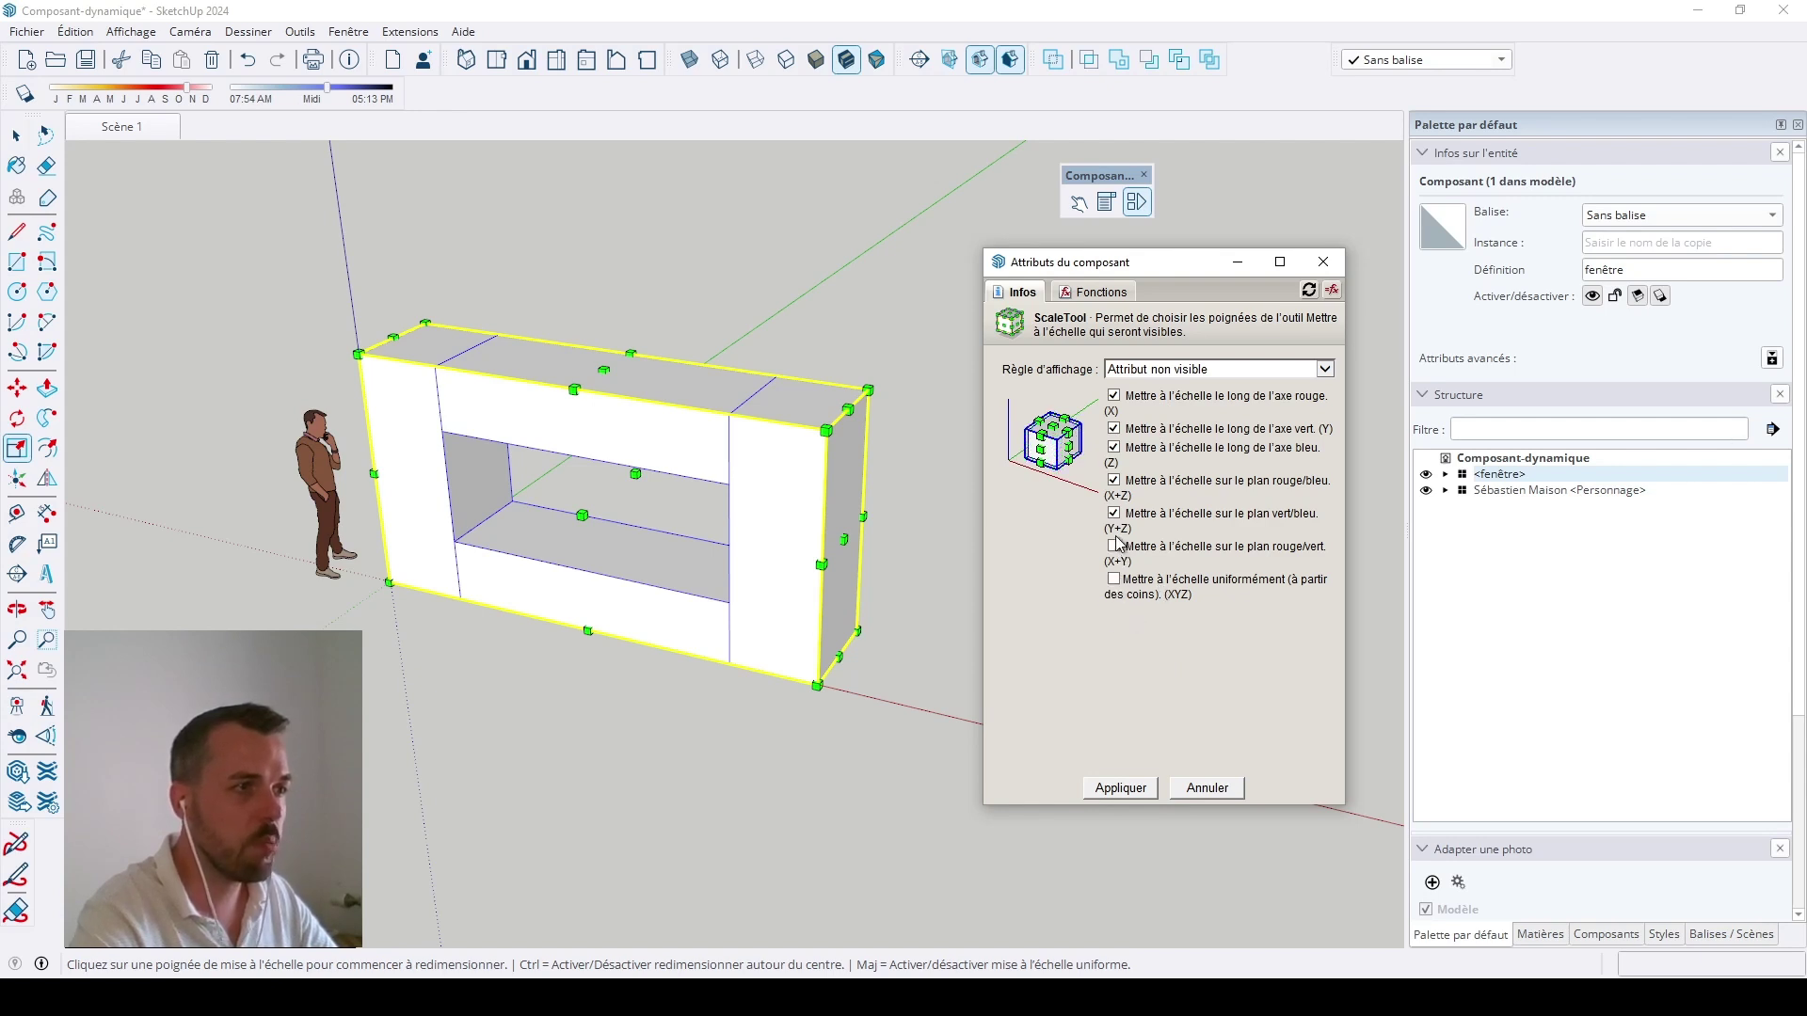
left_click(1114, 514)
left_click(1114, 481)
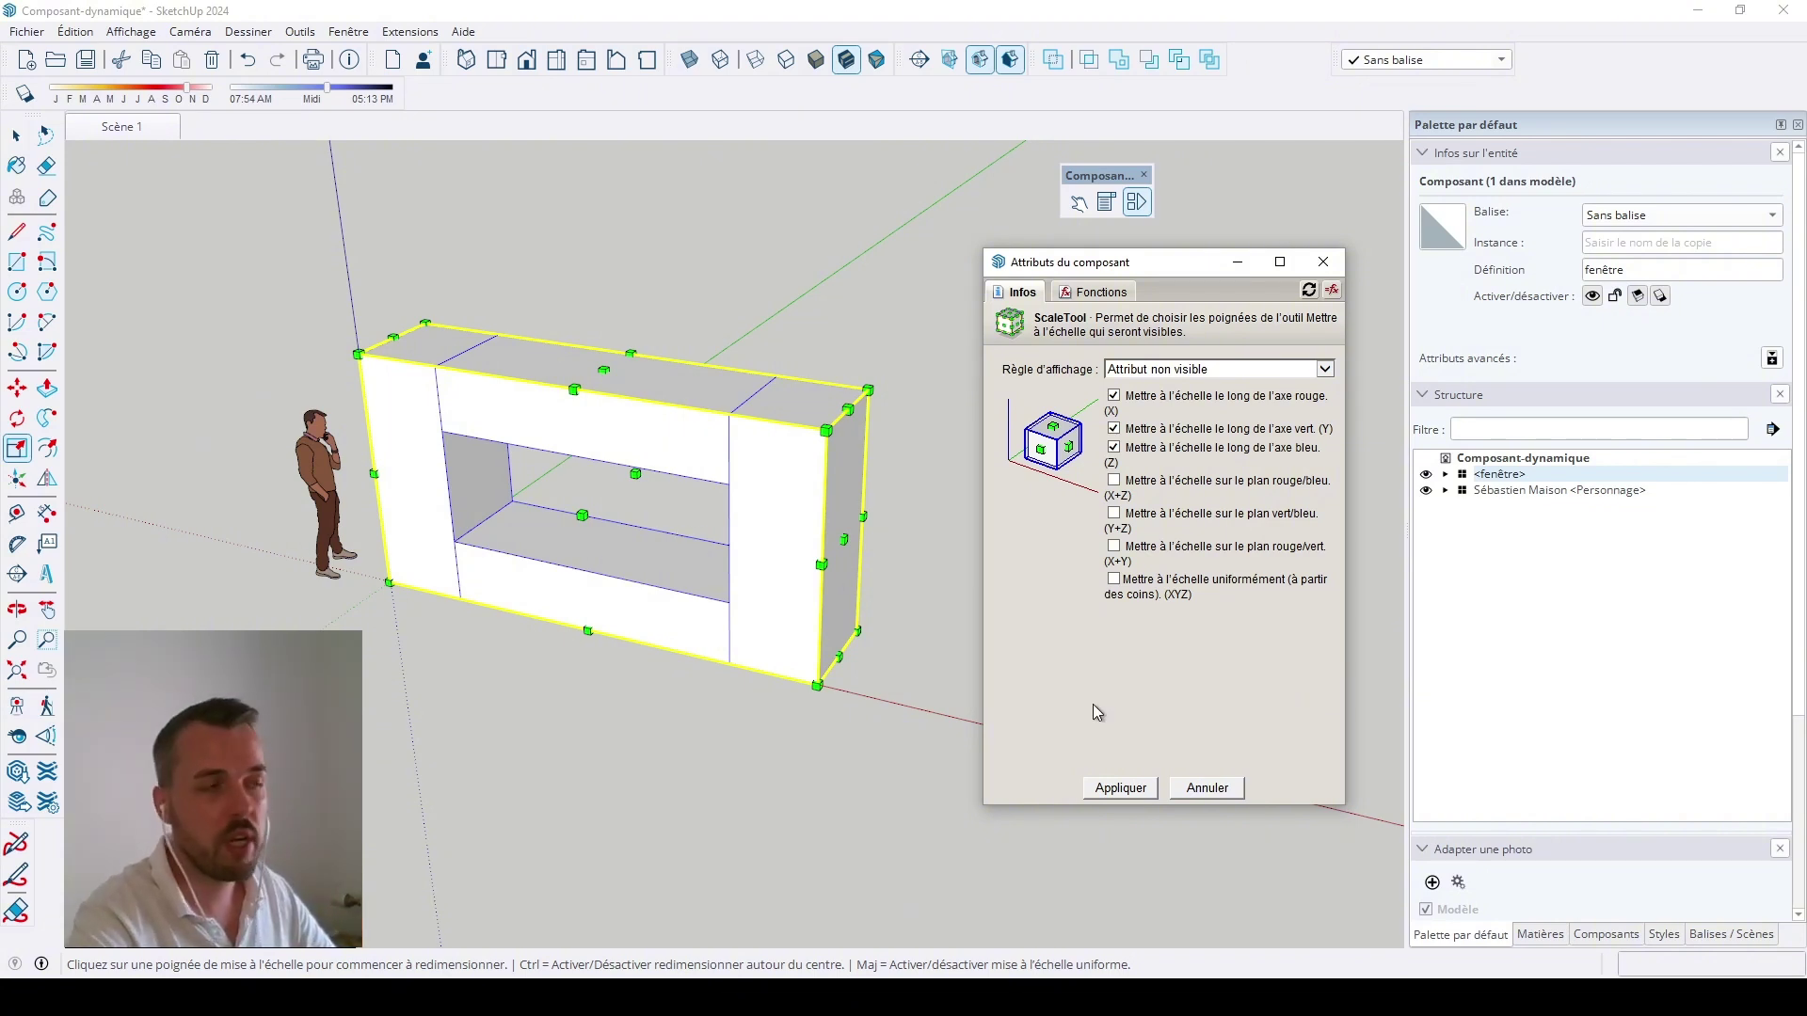
left_click(1114, 430)
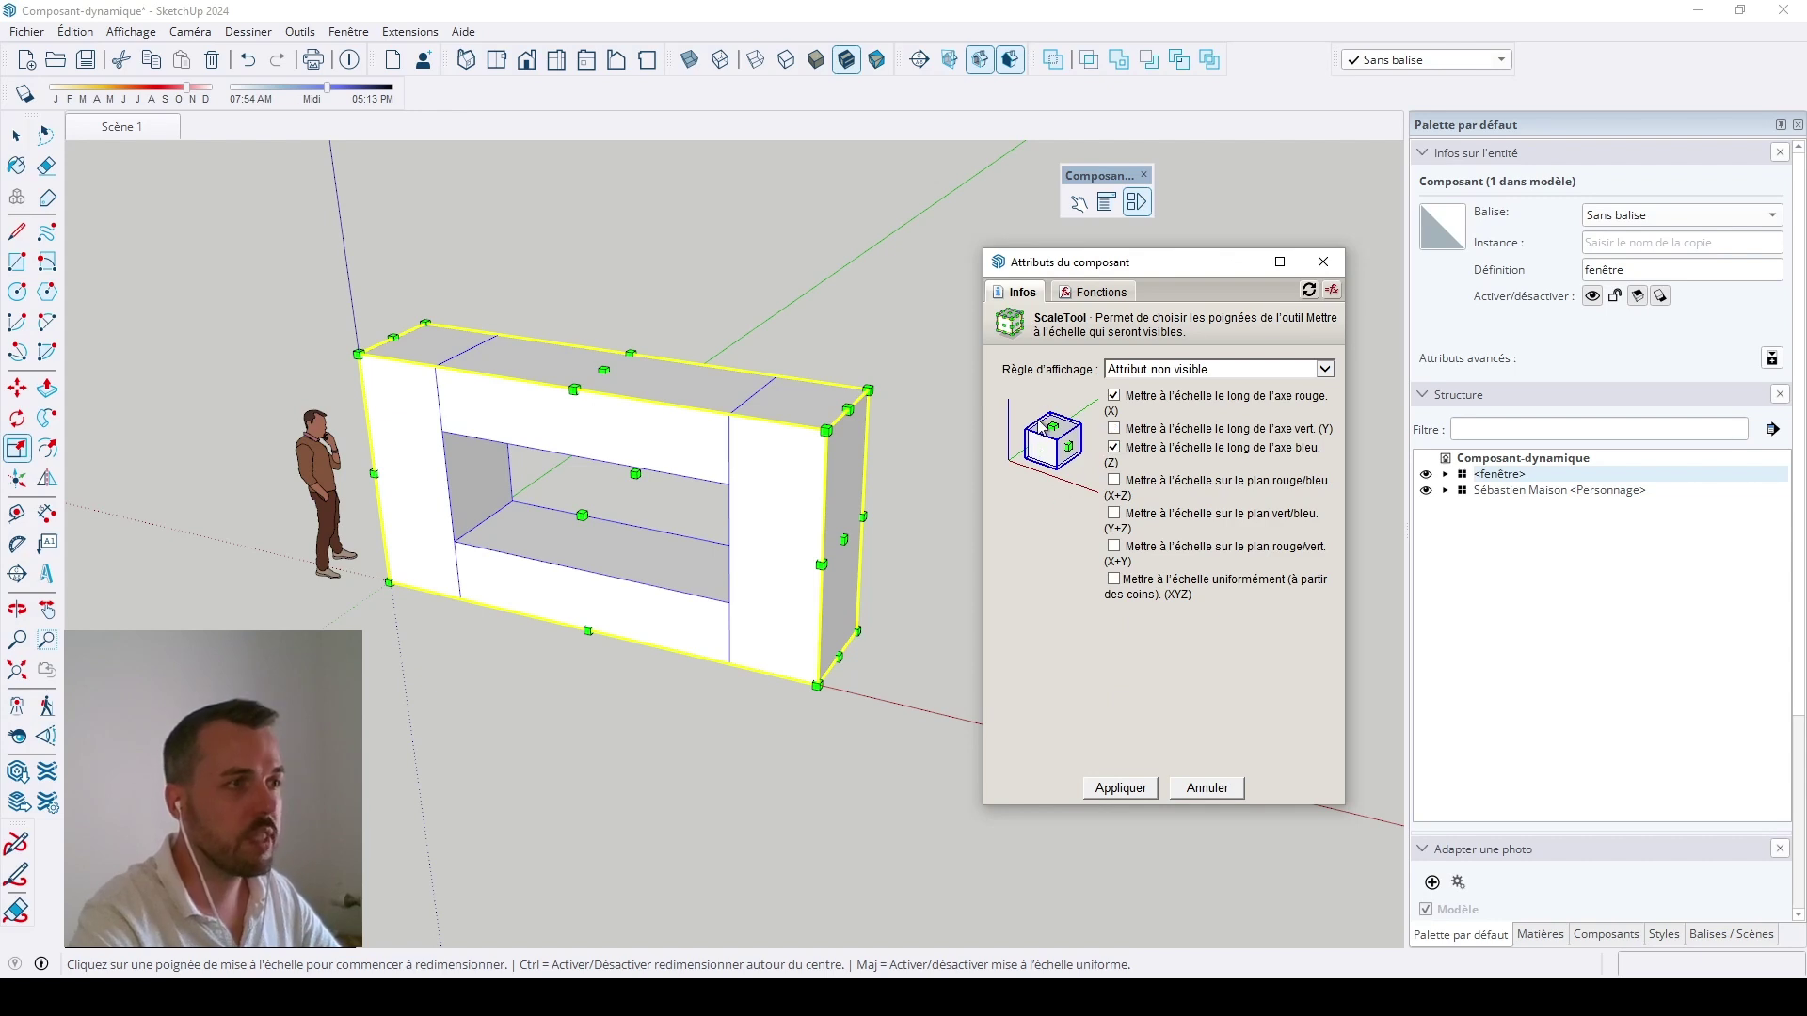
left_click(1139, 795)
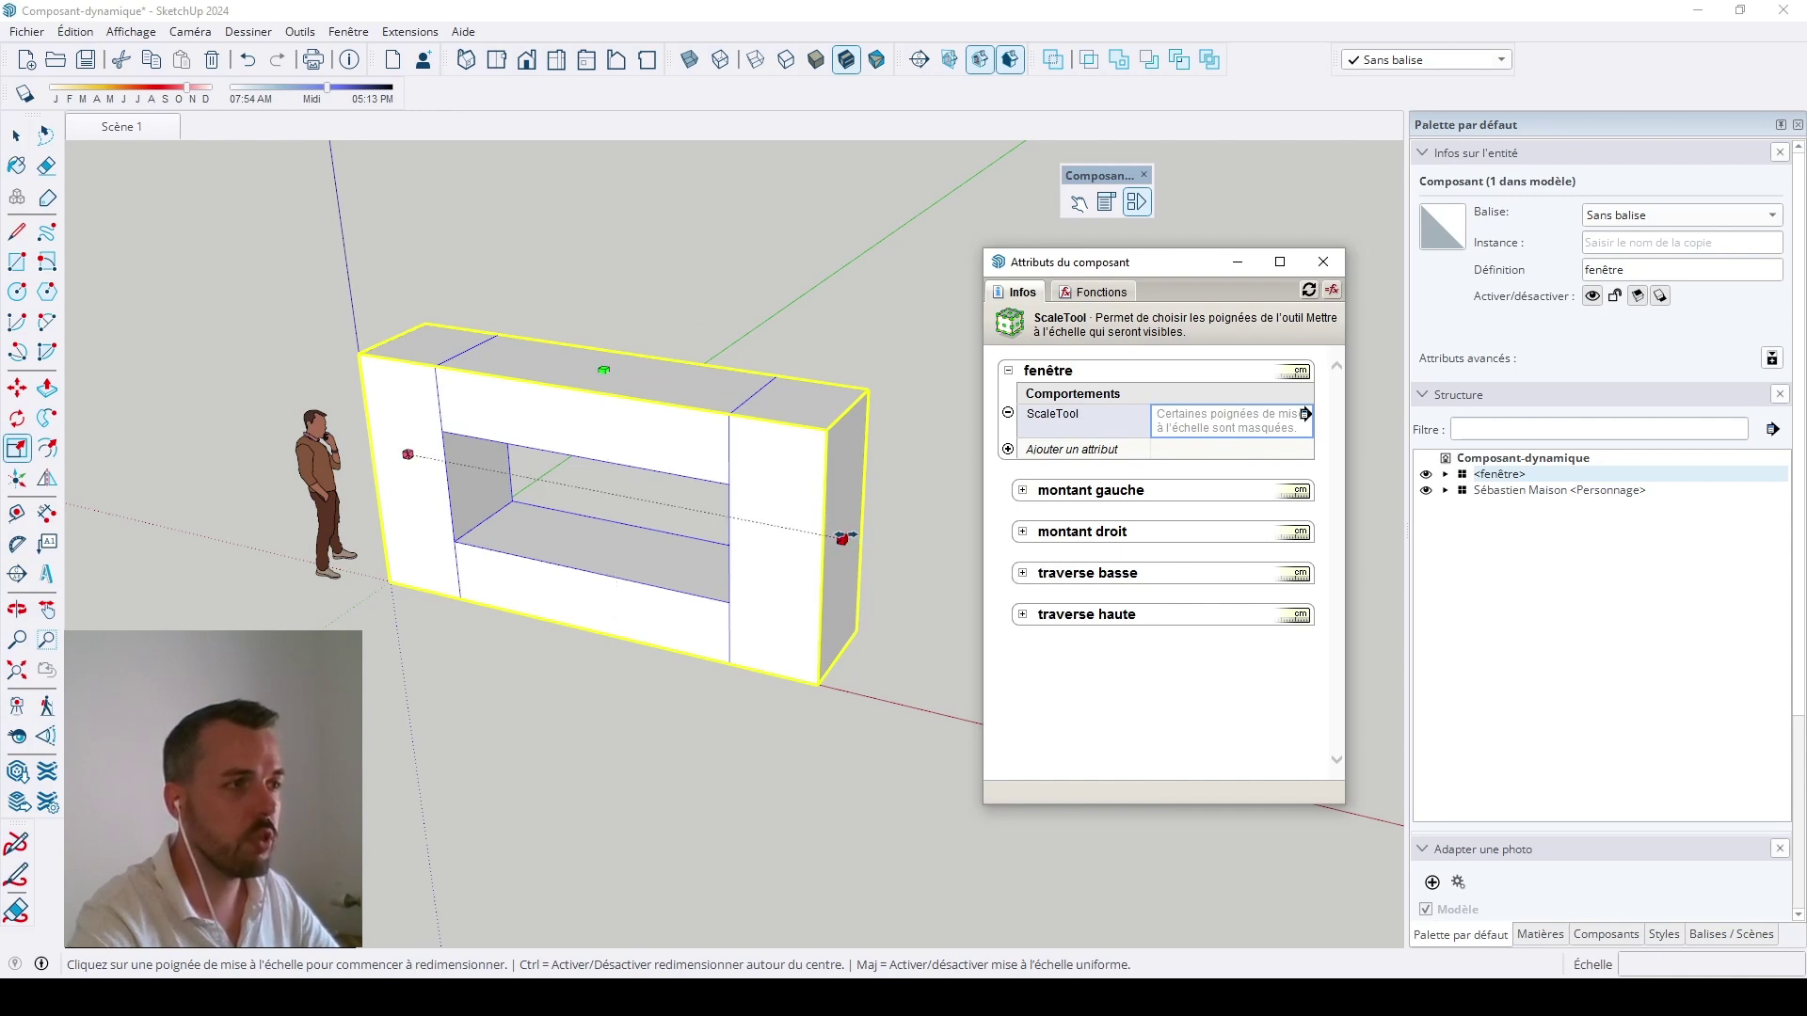
key("space")
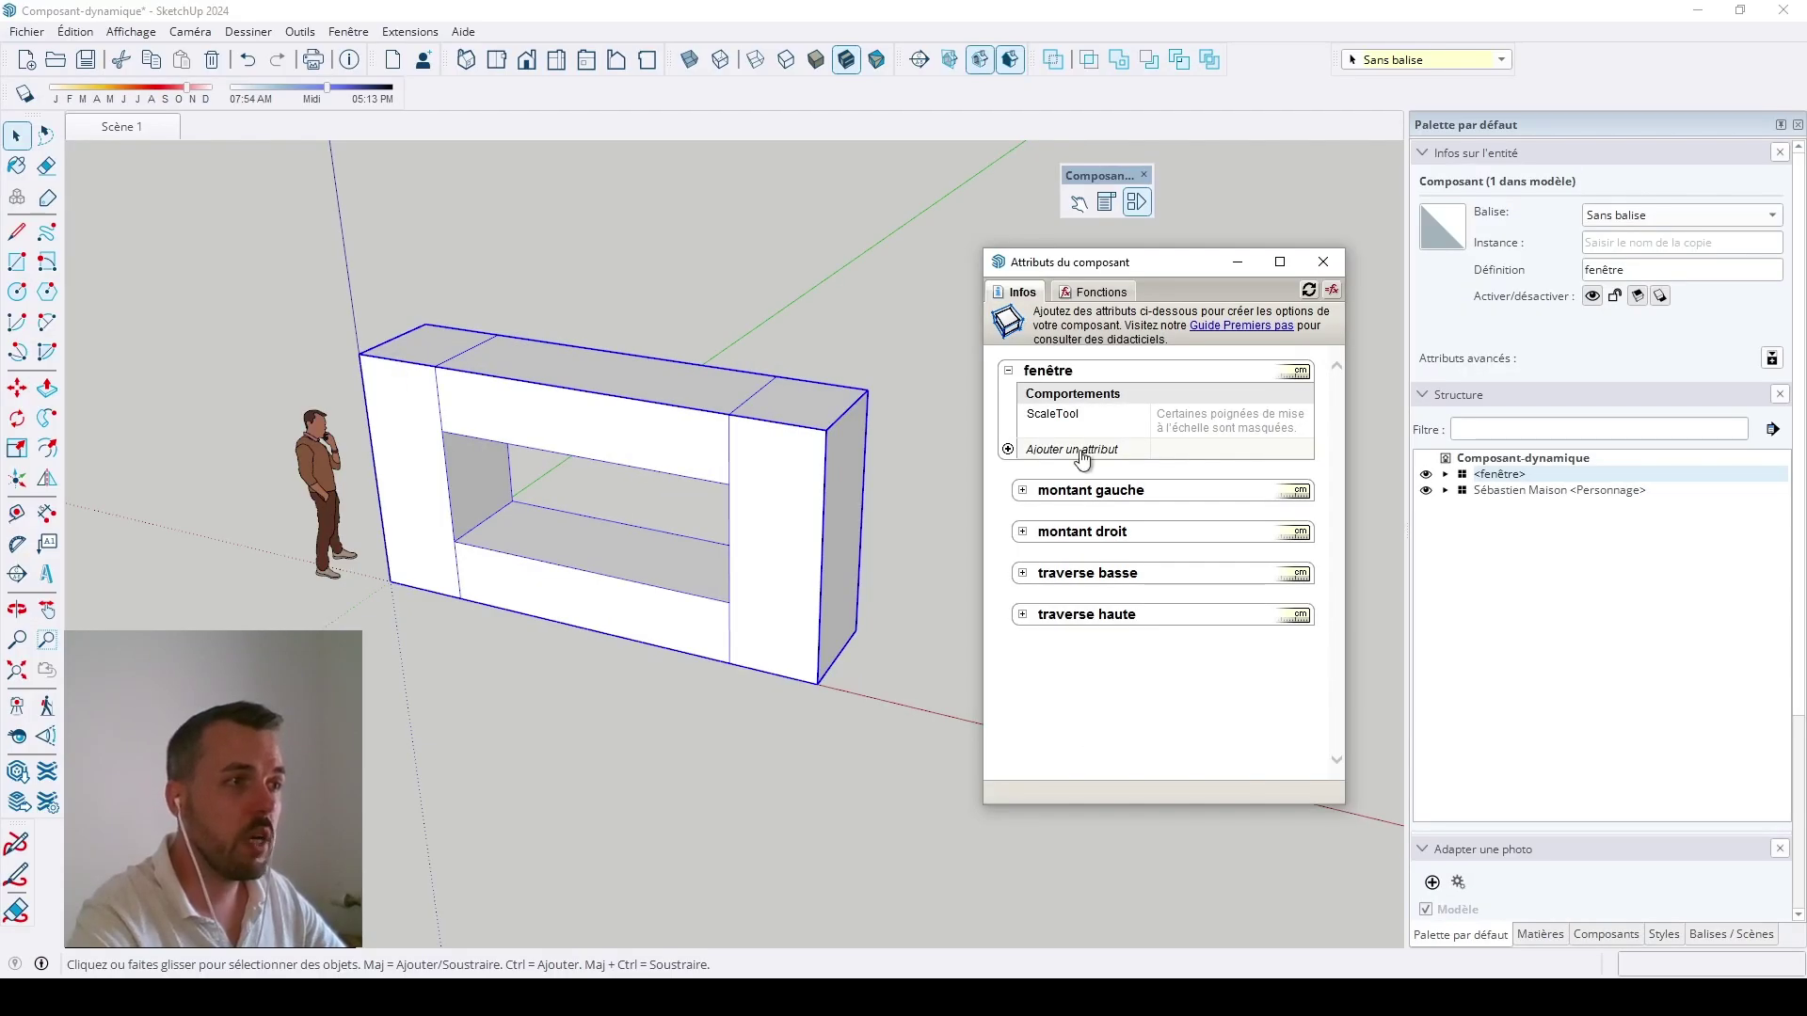
Step: Add a custom attribute named "section" to the "fenêtre" component
left_click(1080, 449)
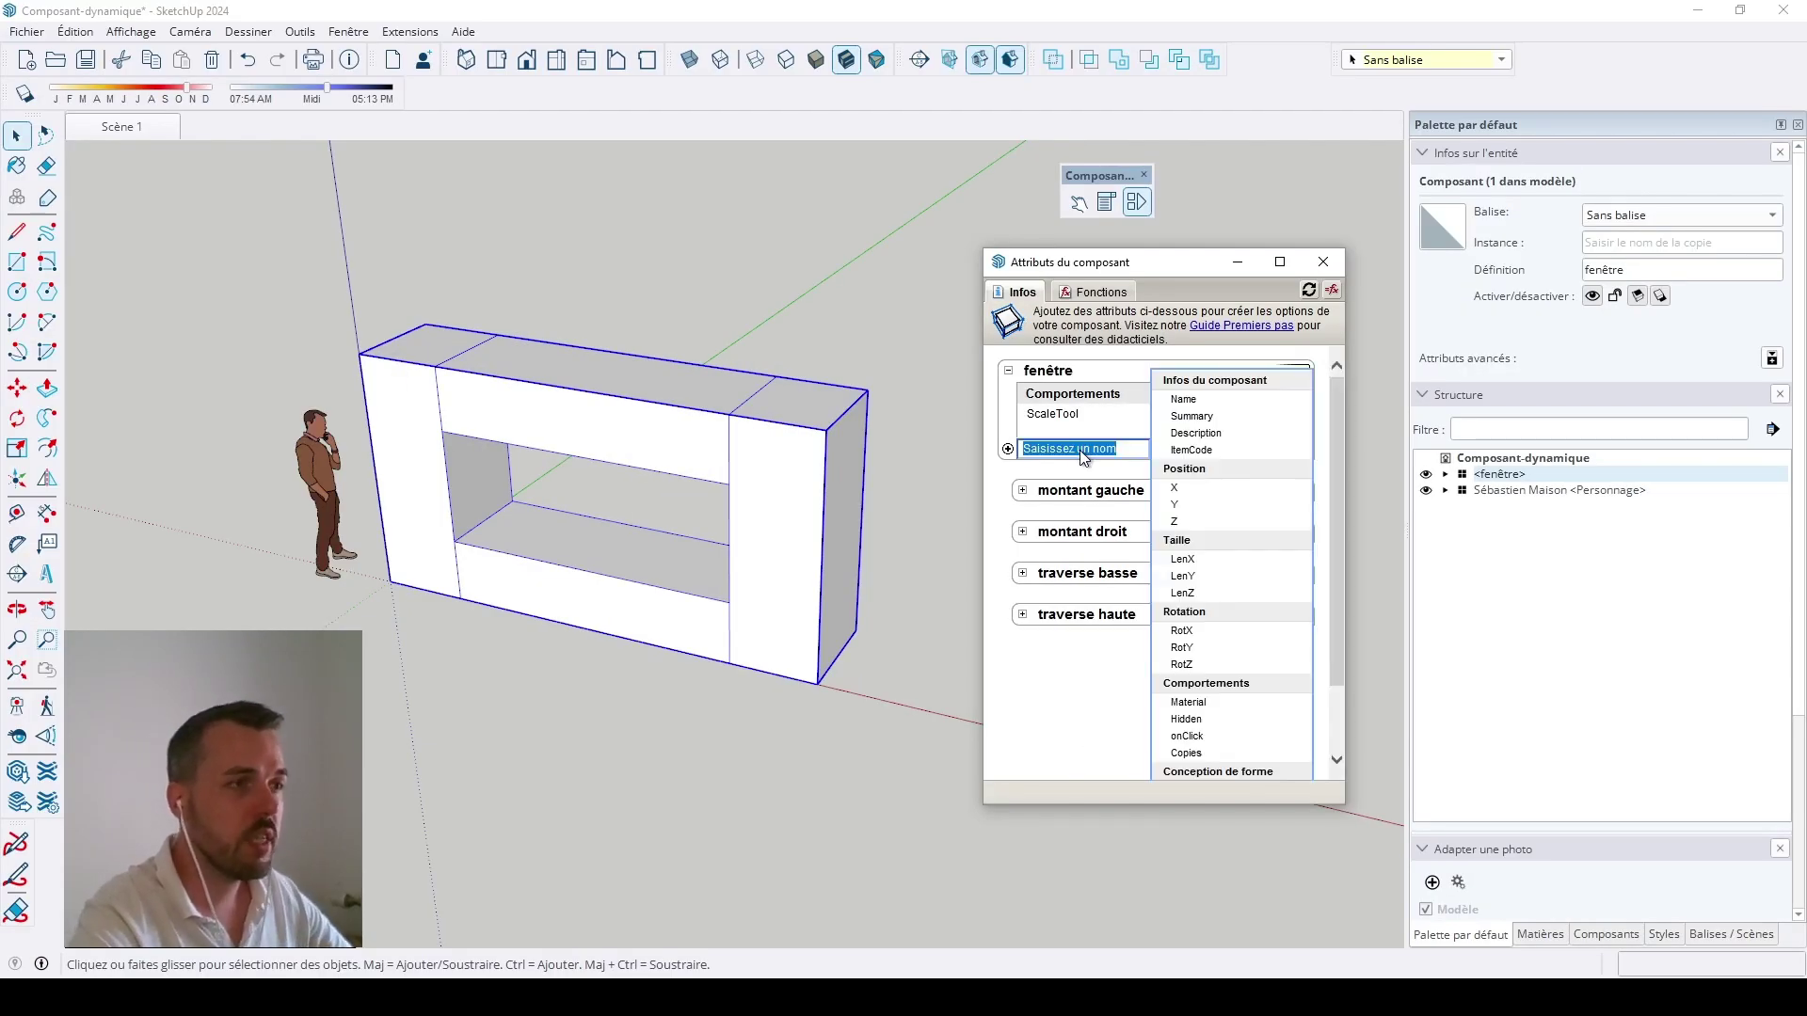
scroll(1223, 564, "down", 2)
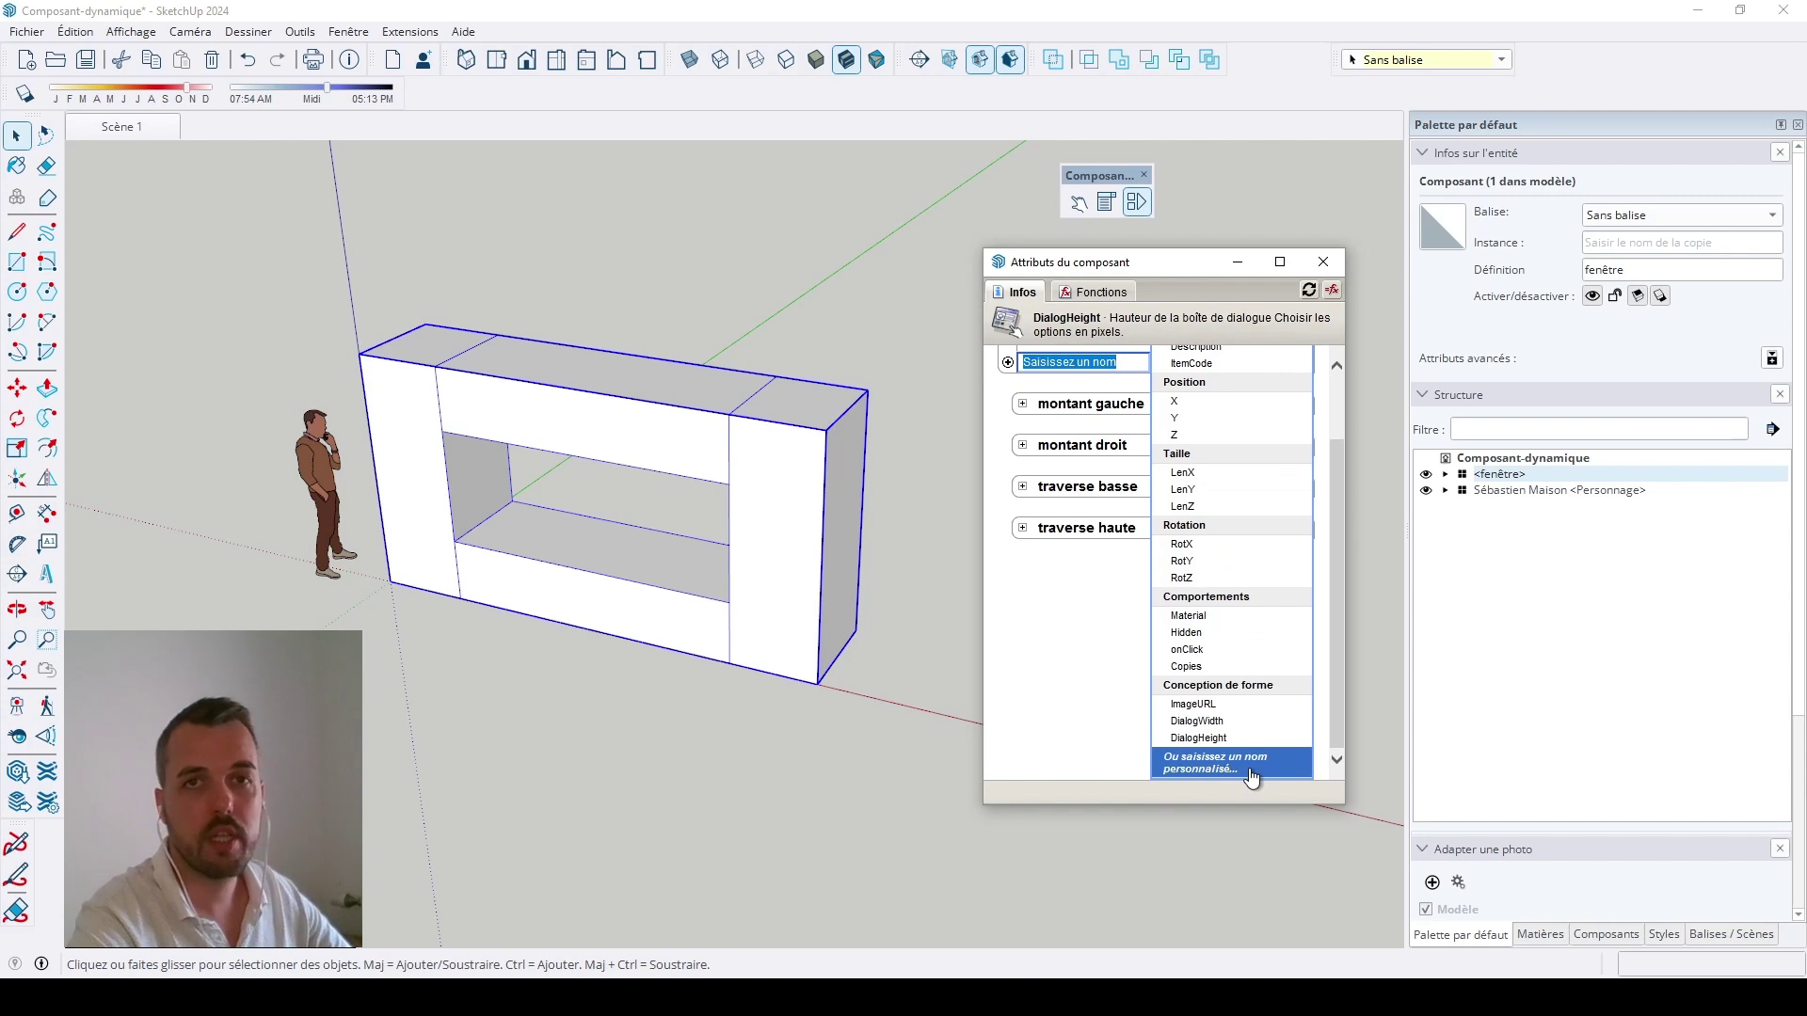
scroll(1110, 711, "up", 2)
left_click(1121, 448)
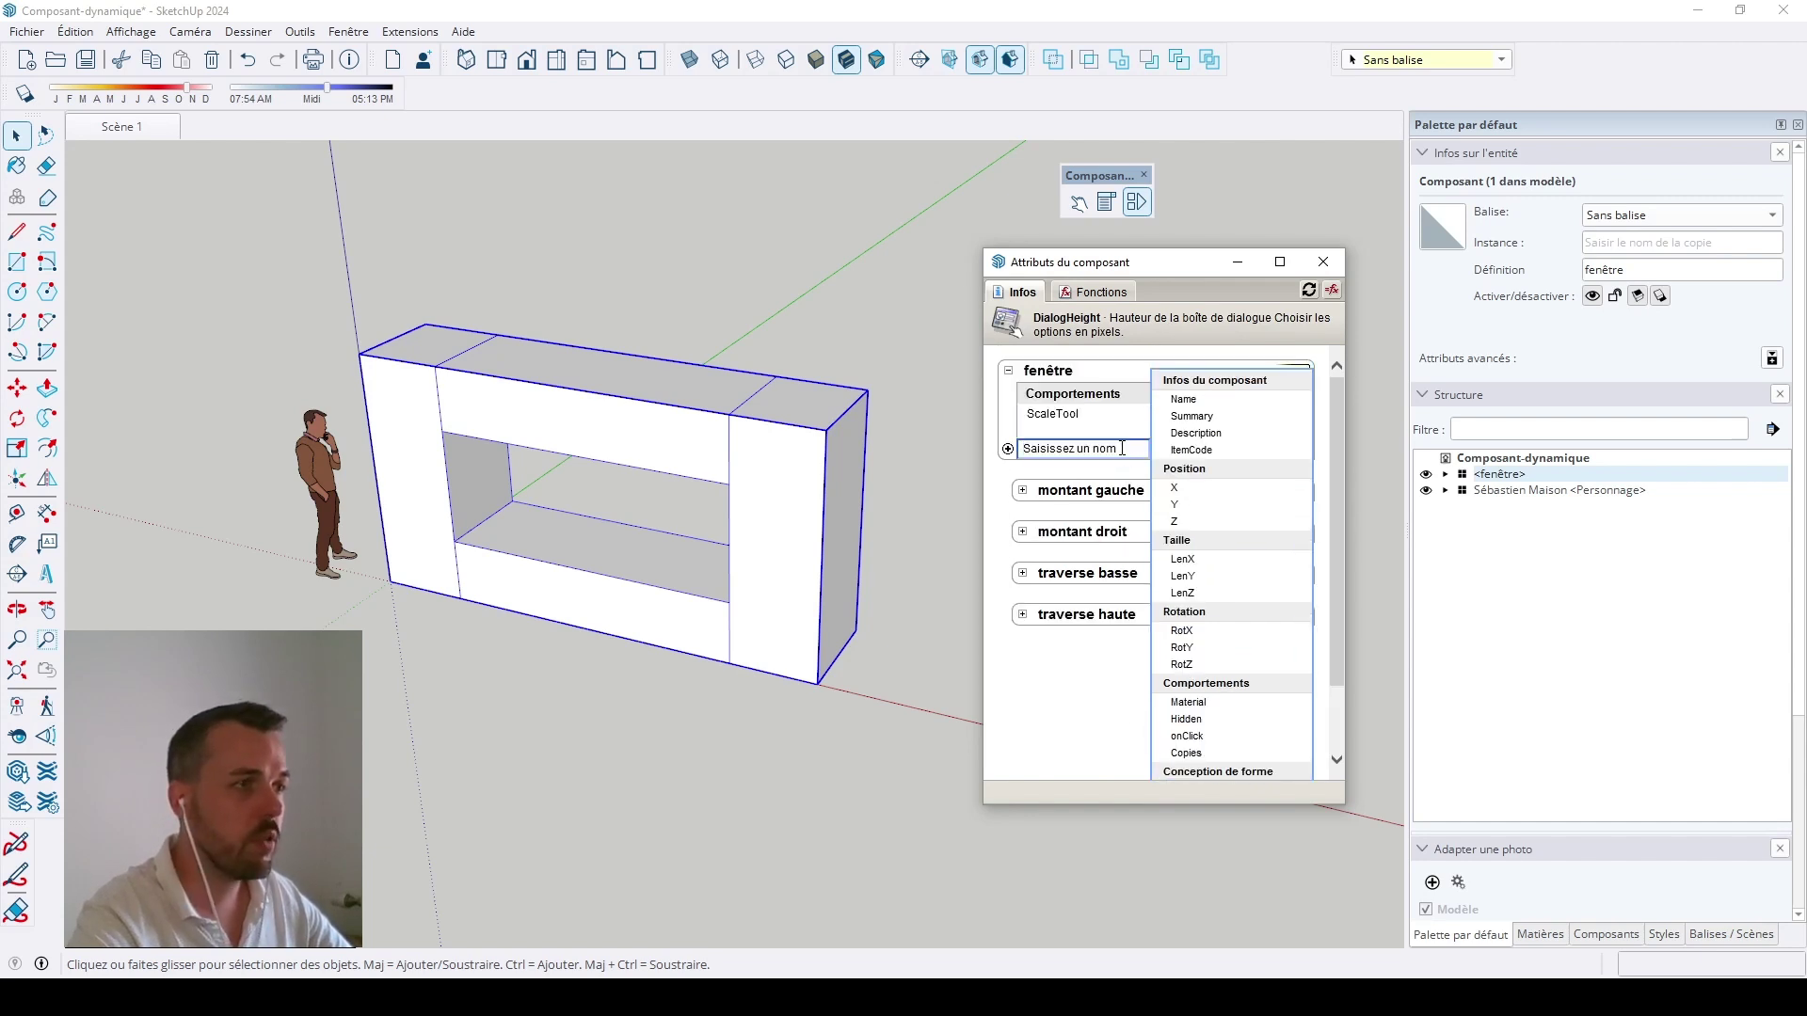
key("BackSpace")
key("BackSpace")
key("BackSpace")
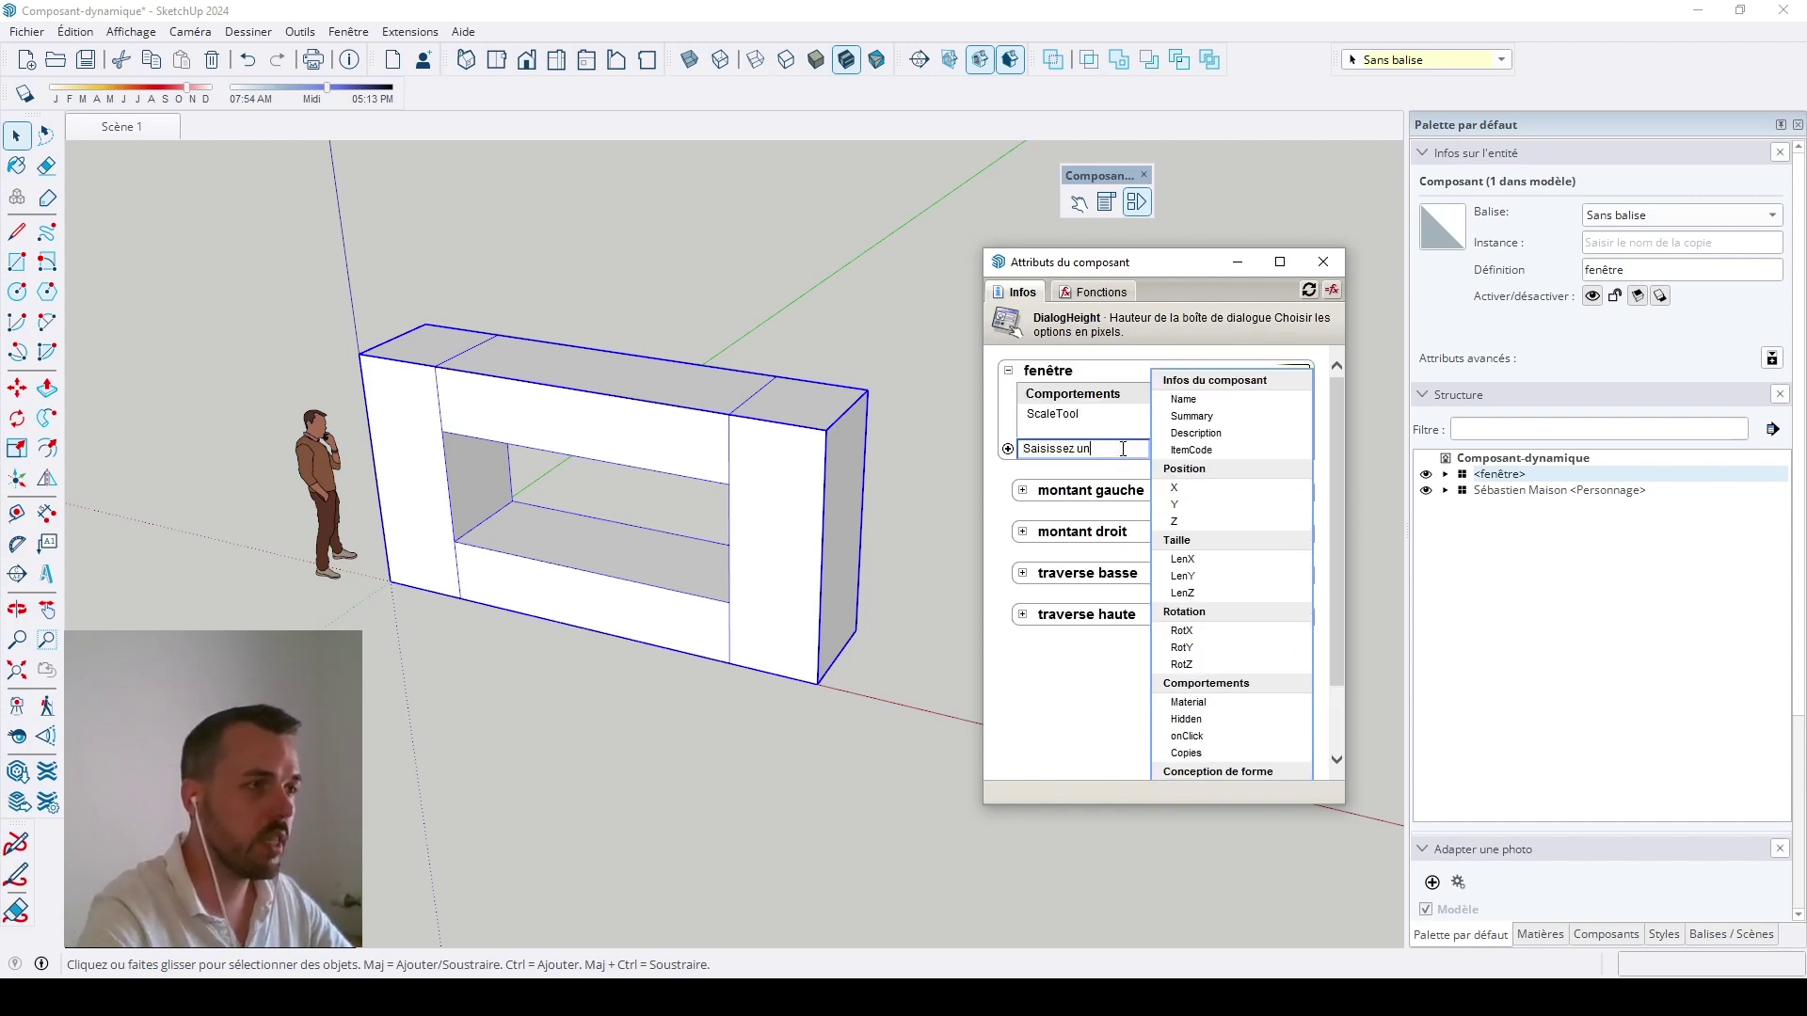
key("BackSpace")
key("BackSpace")
key("BackSpace")
key("BackSpace")
key("BackSpace")
key("BackSpace")
key("BackSpace")
key("BackSpace")
key("BackSpace")
key("BackSpace")
key("BackSpace")
key("BackSpace")
type("section")
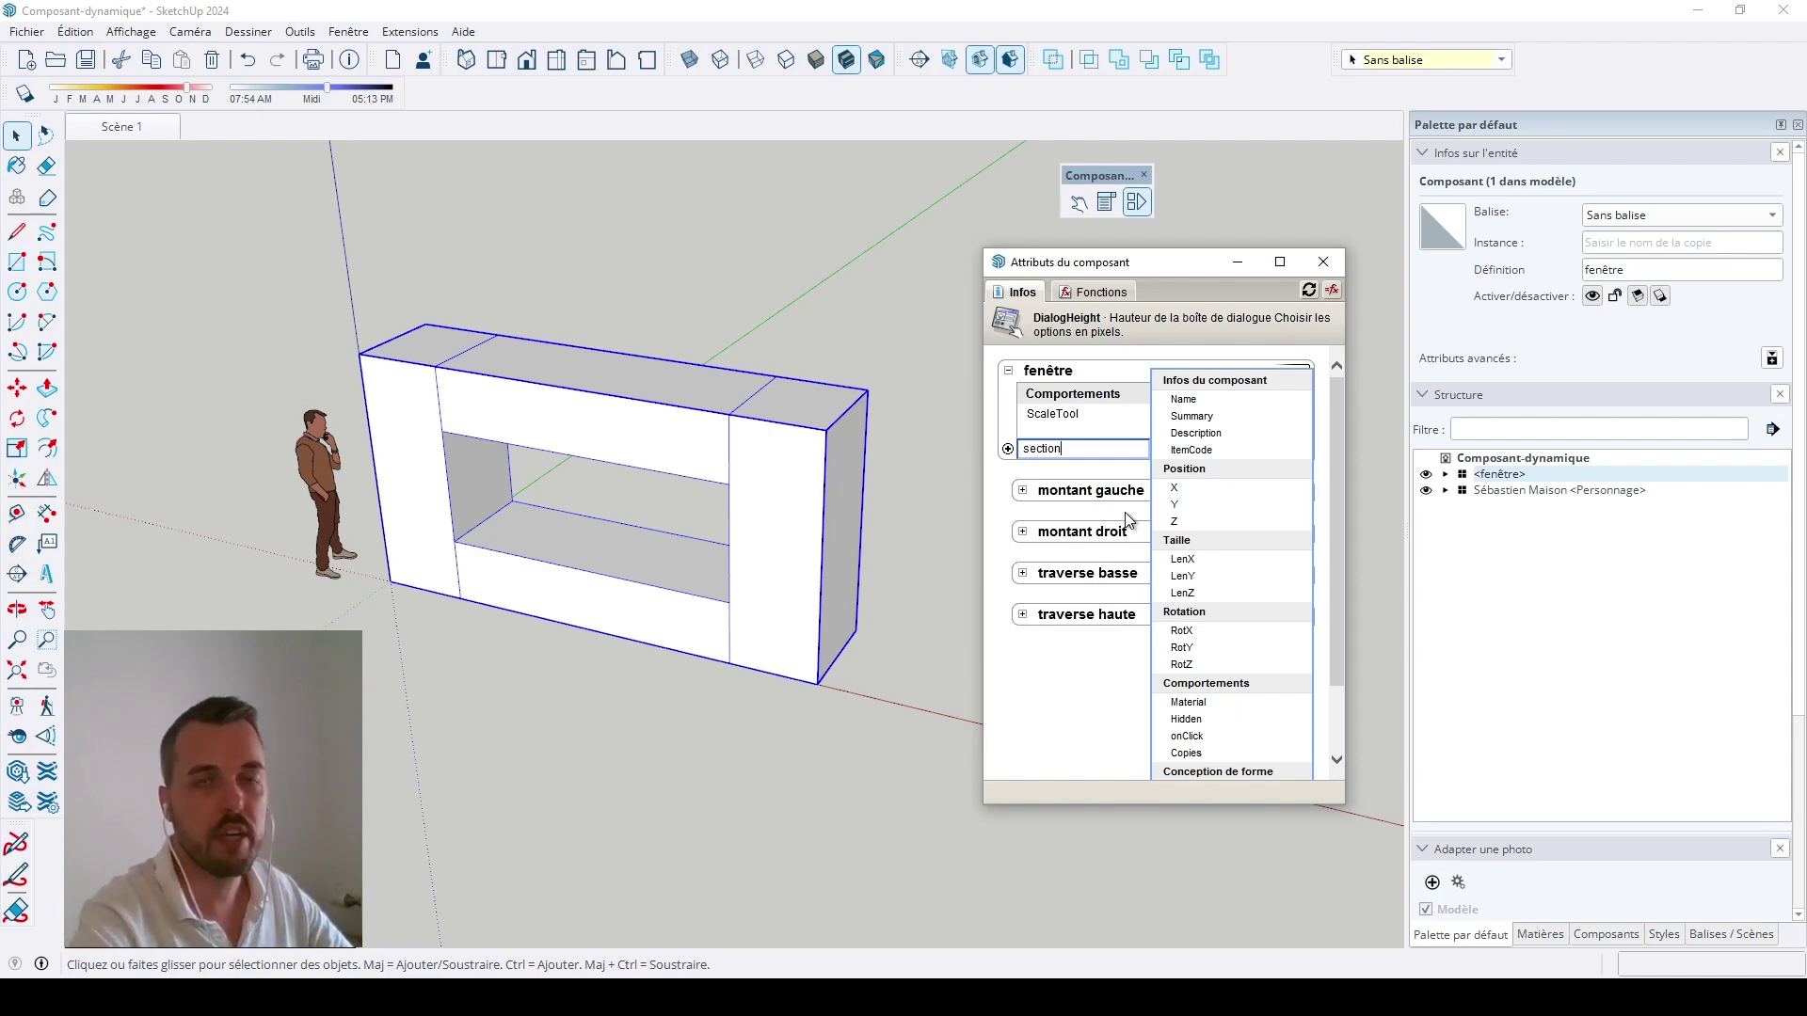
key("Return")
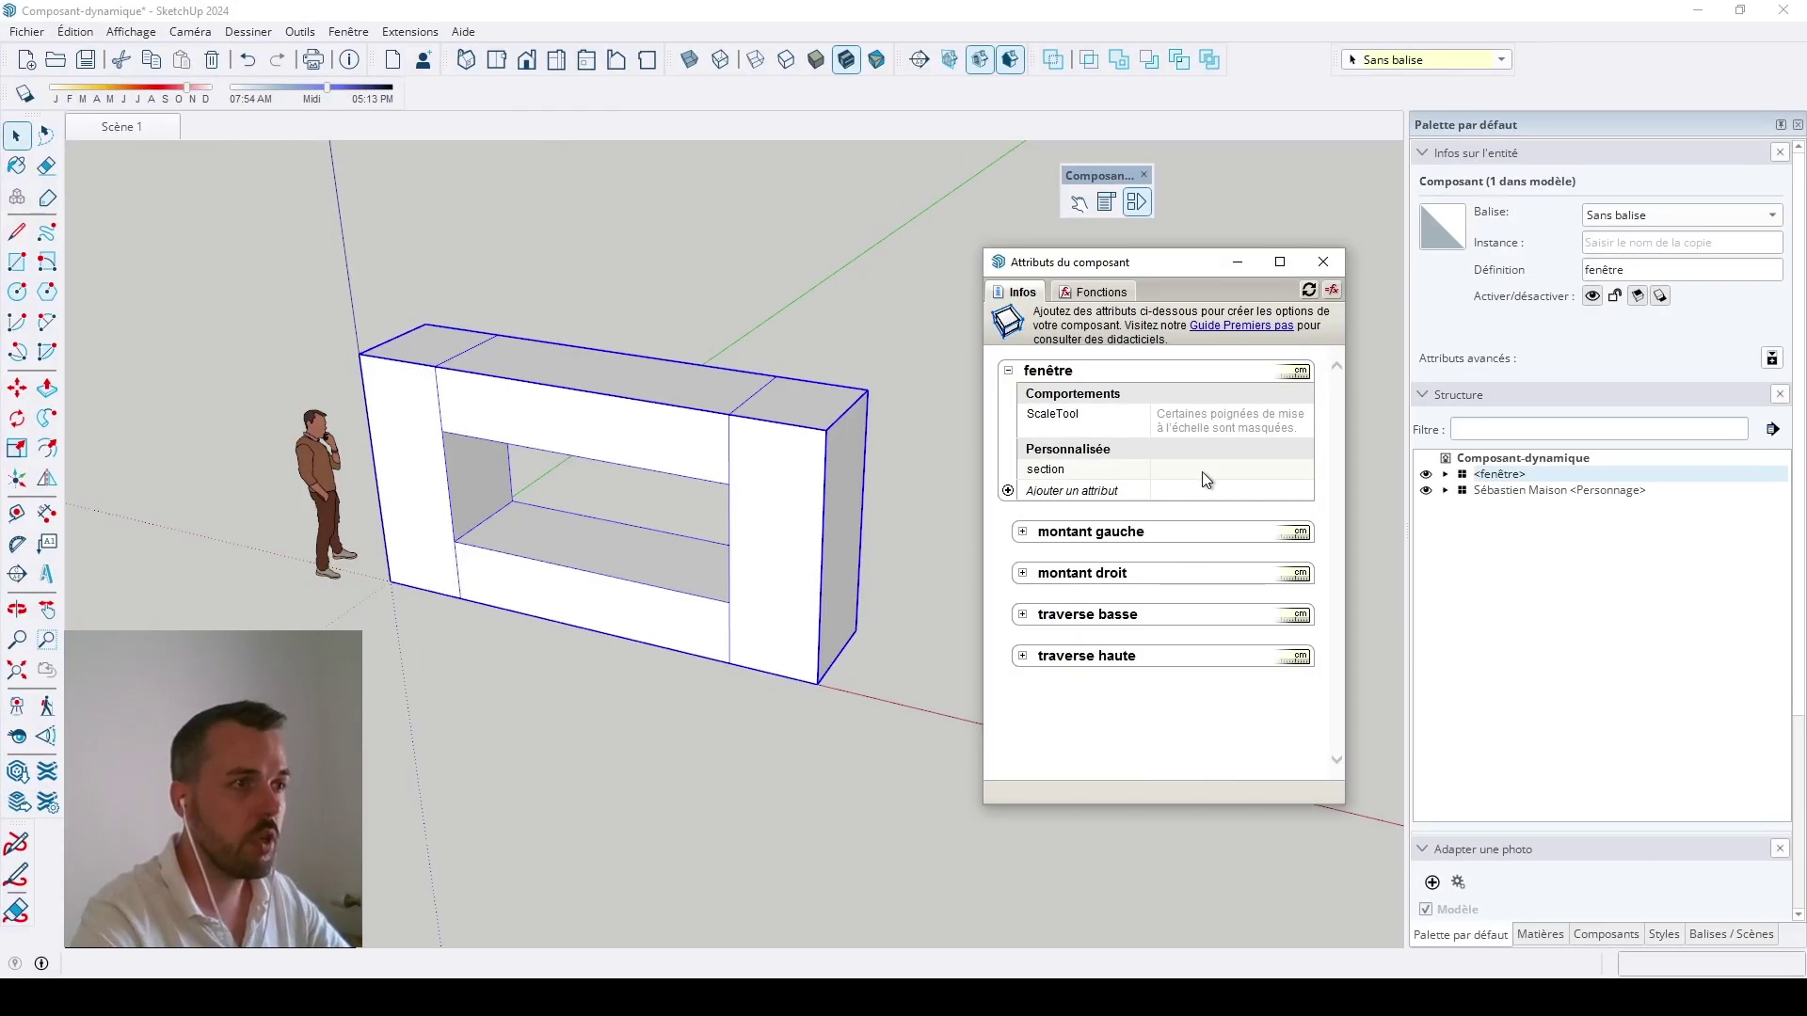
Step: Set the custom "section" attribute of "fenêtre" to =8 and toggle the formula view
left_click(1203, 472)
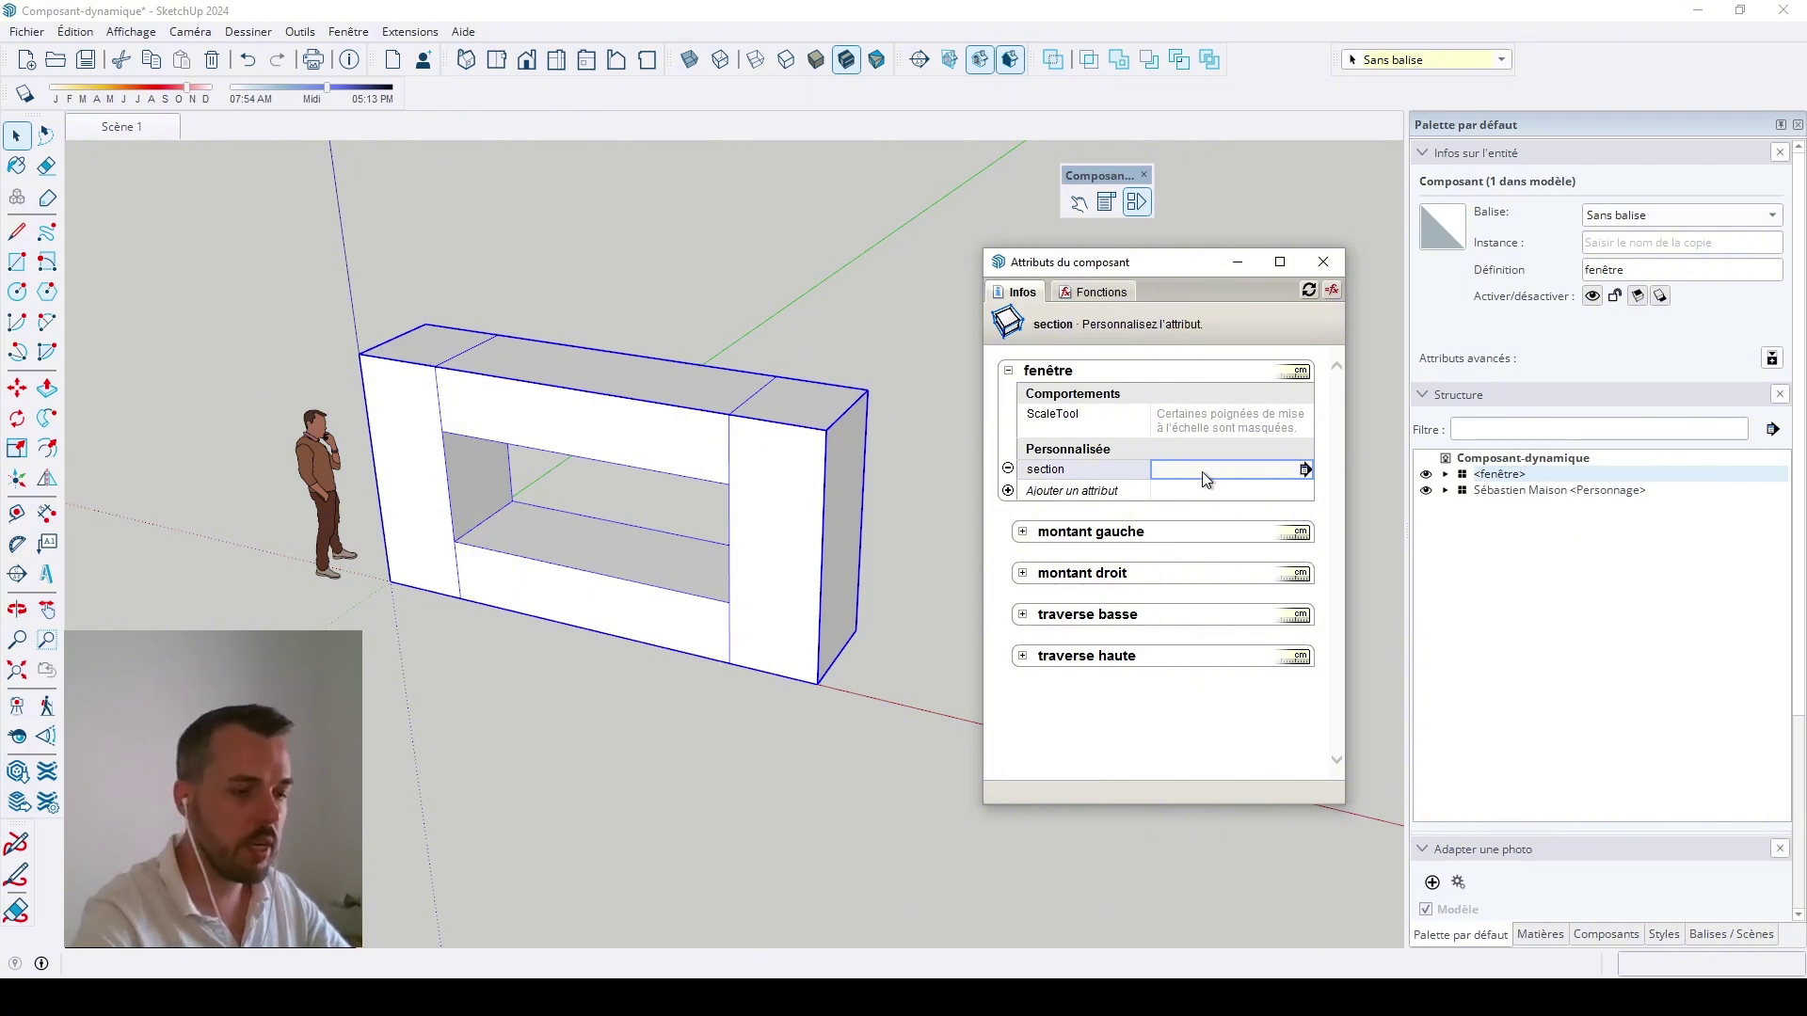
type("=")
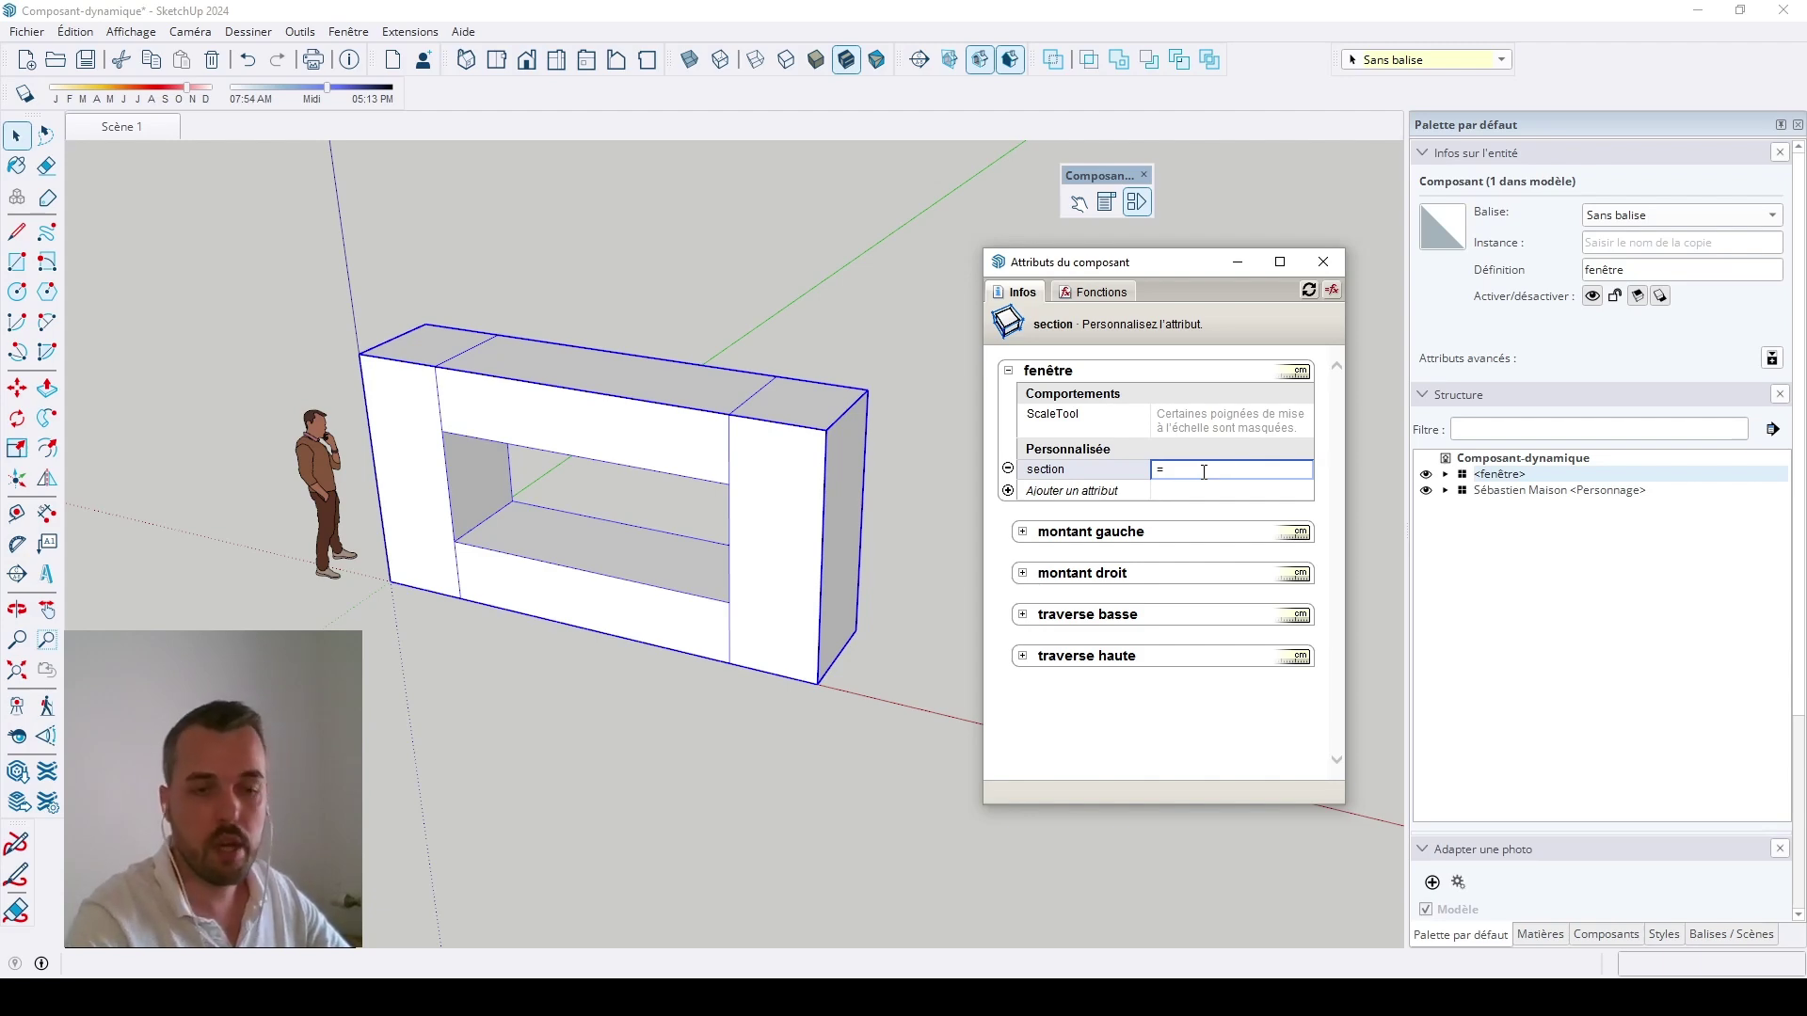
type("8")
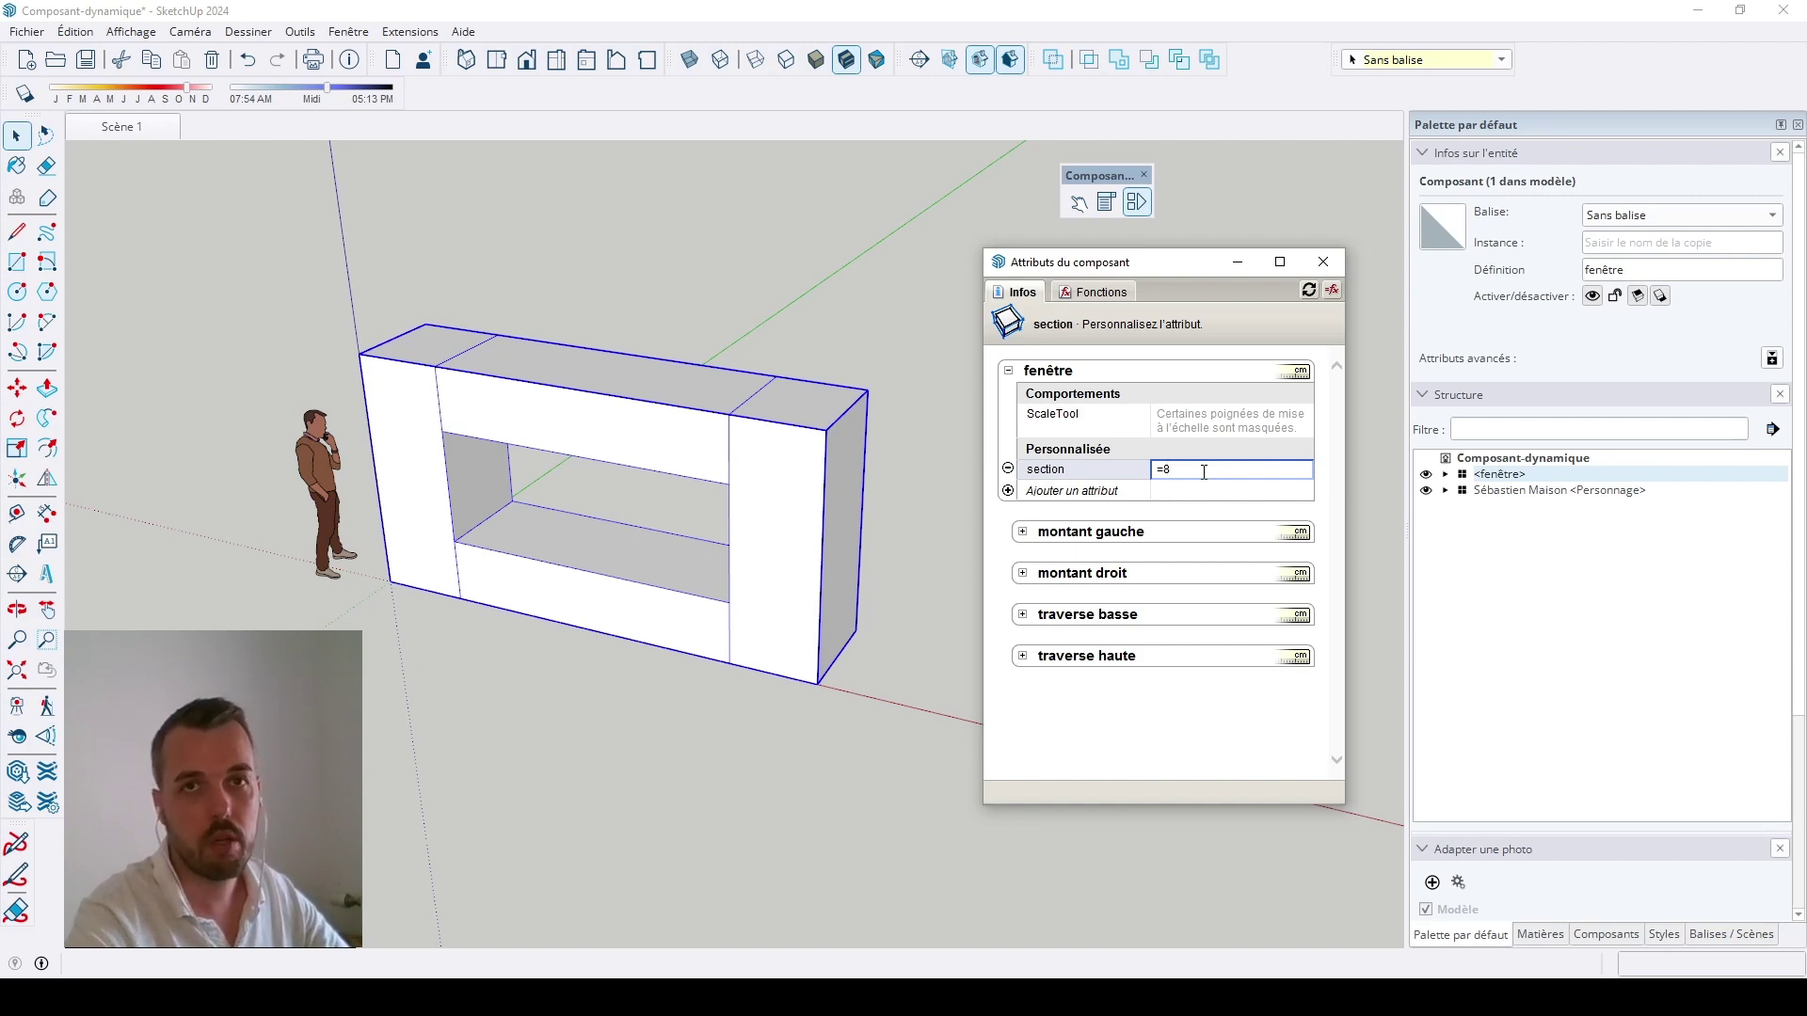
left_click(1106, 202)
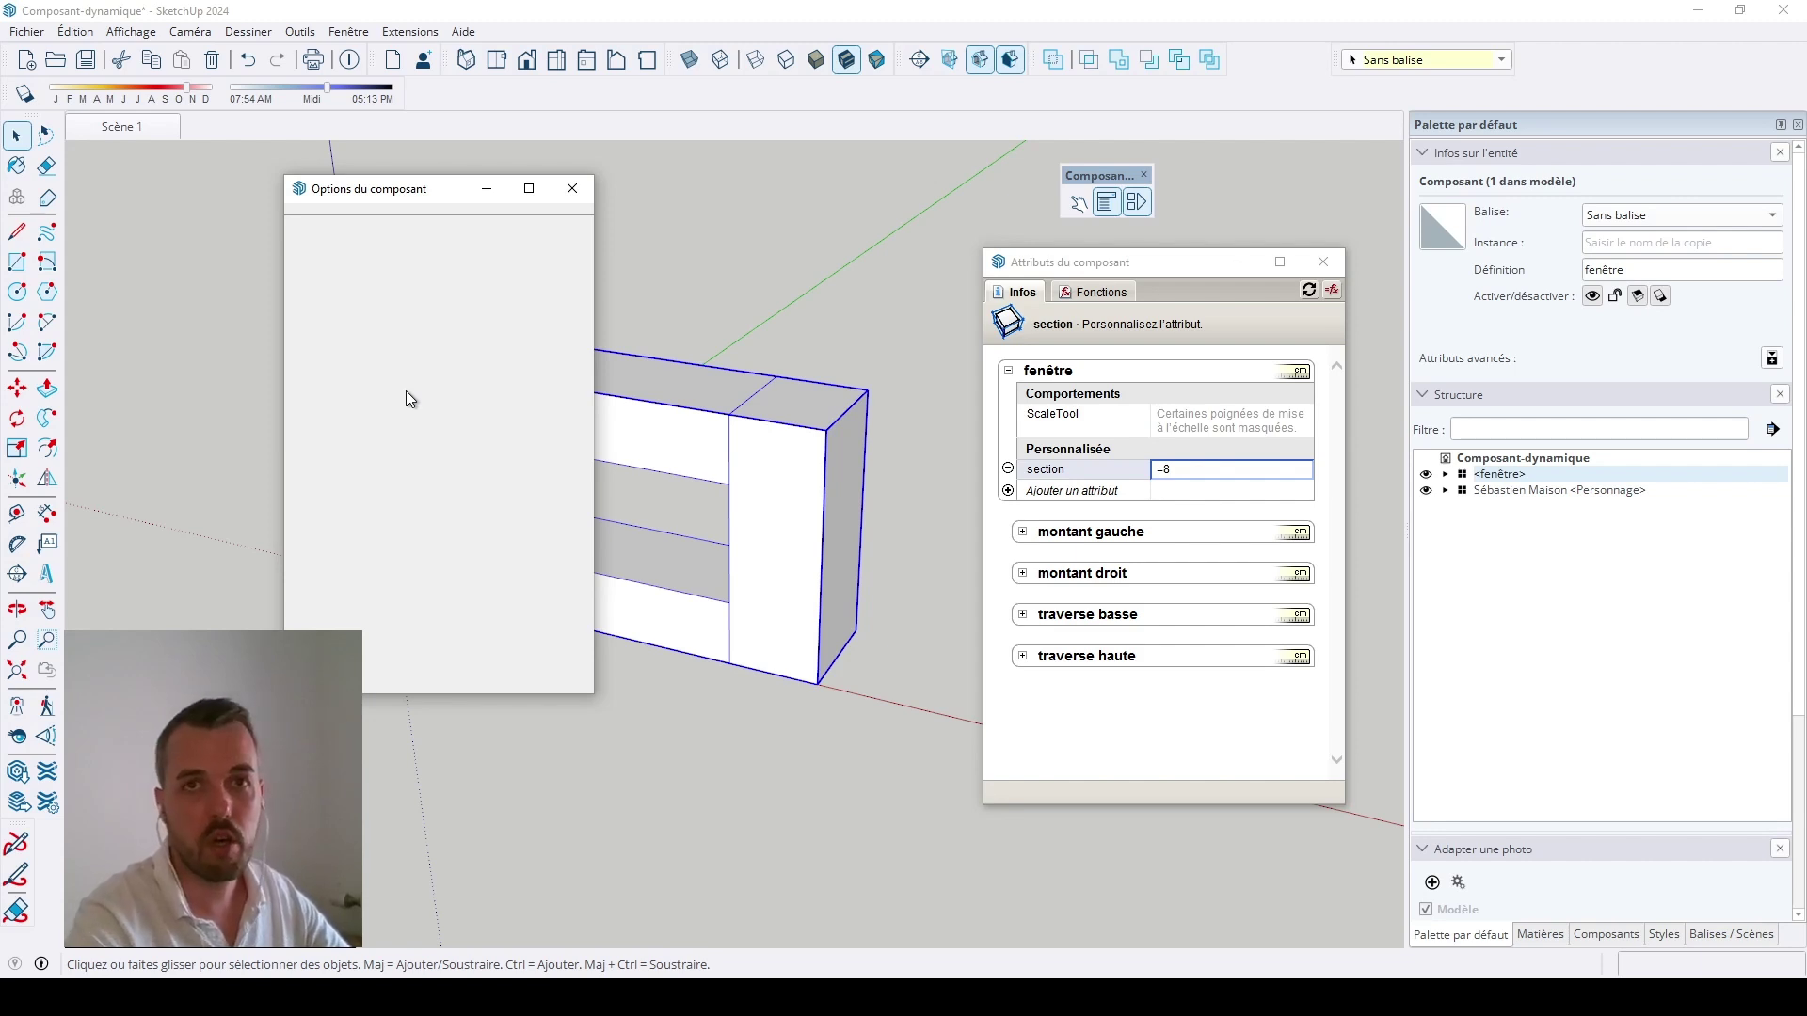
left_click(572, 189)
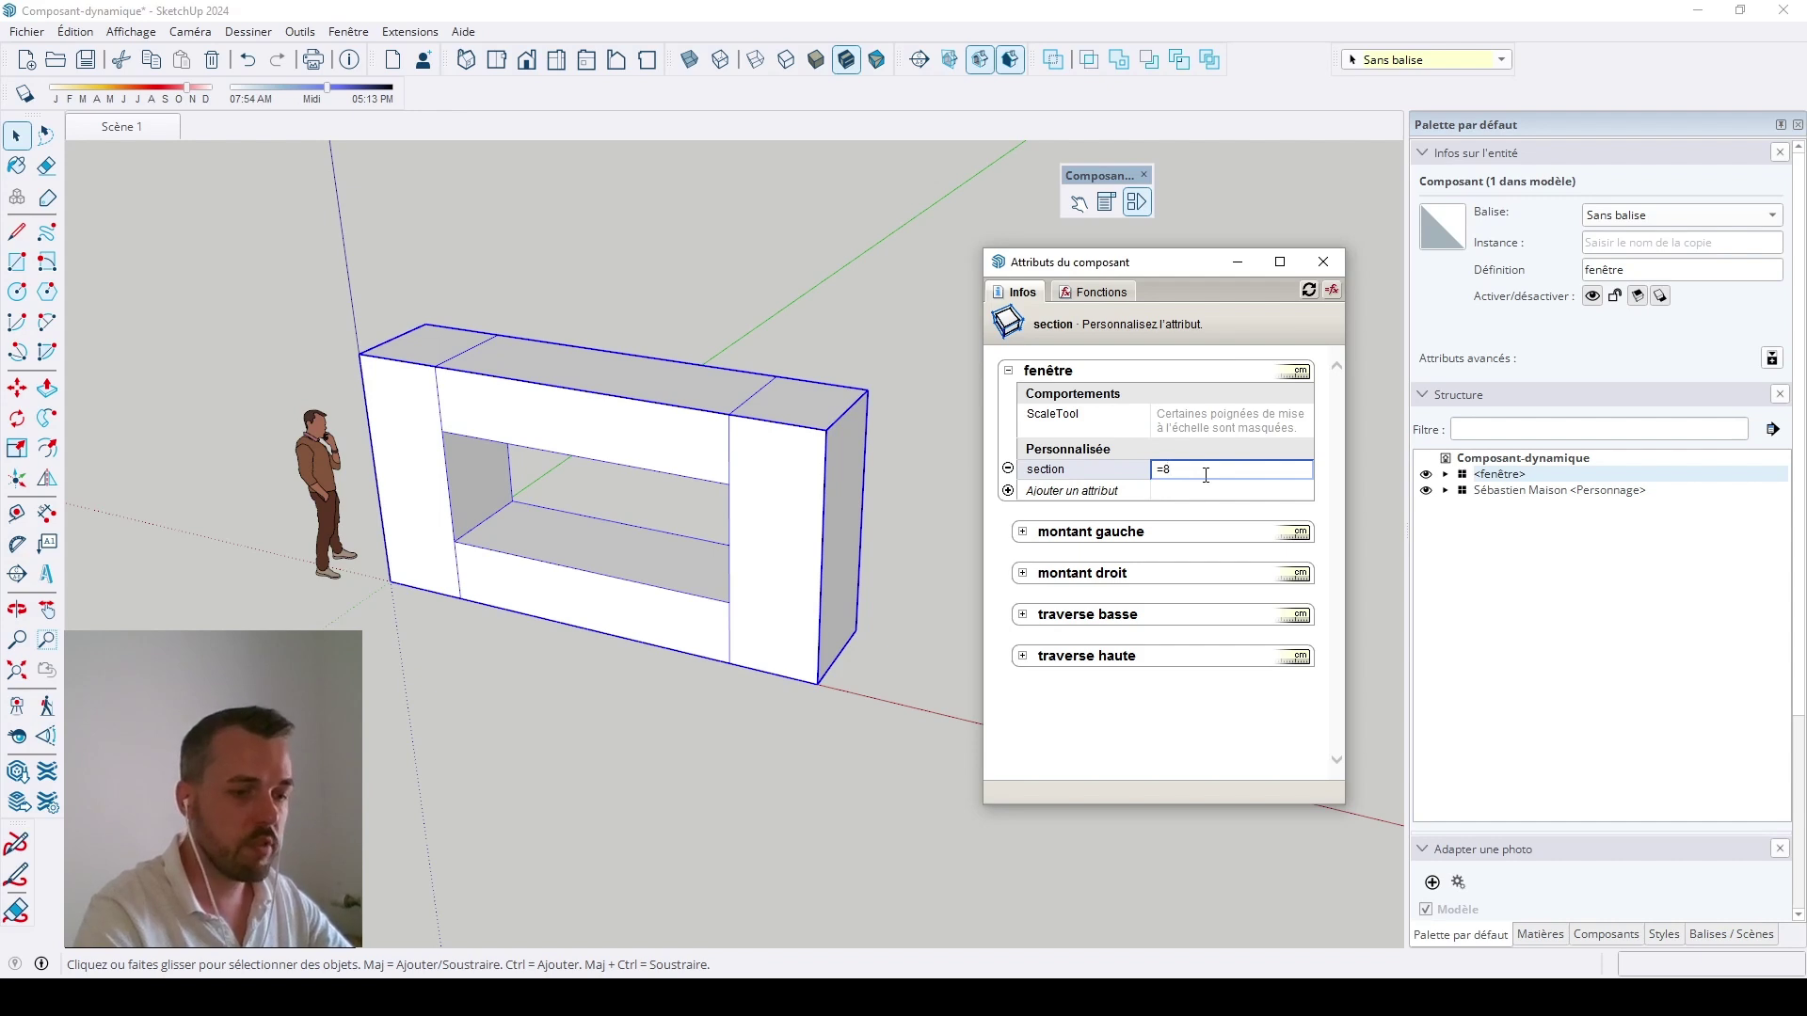
key("Return")
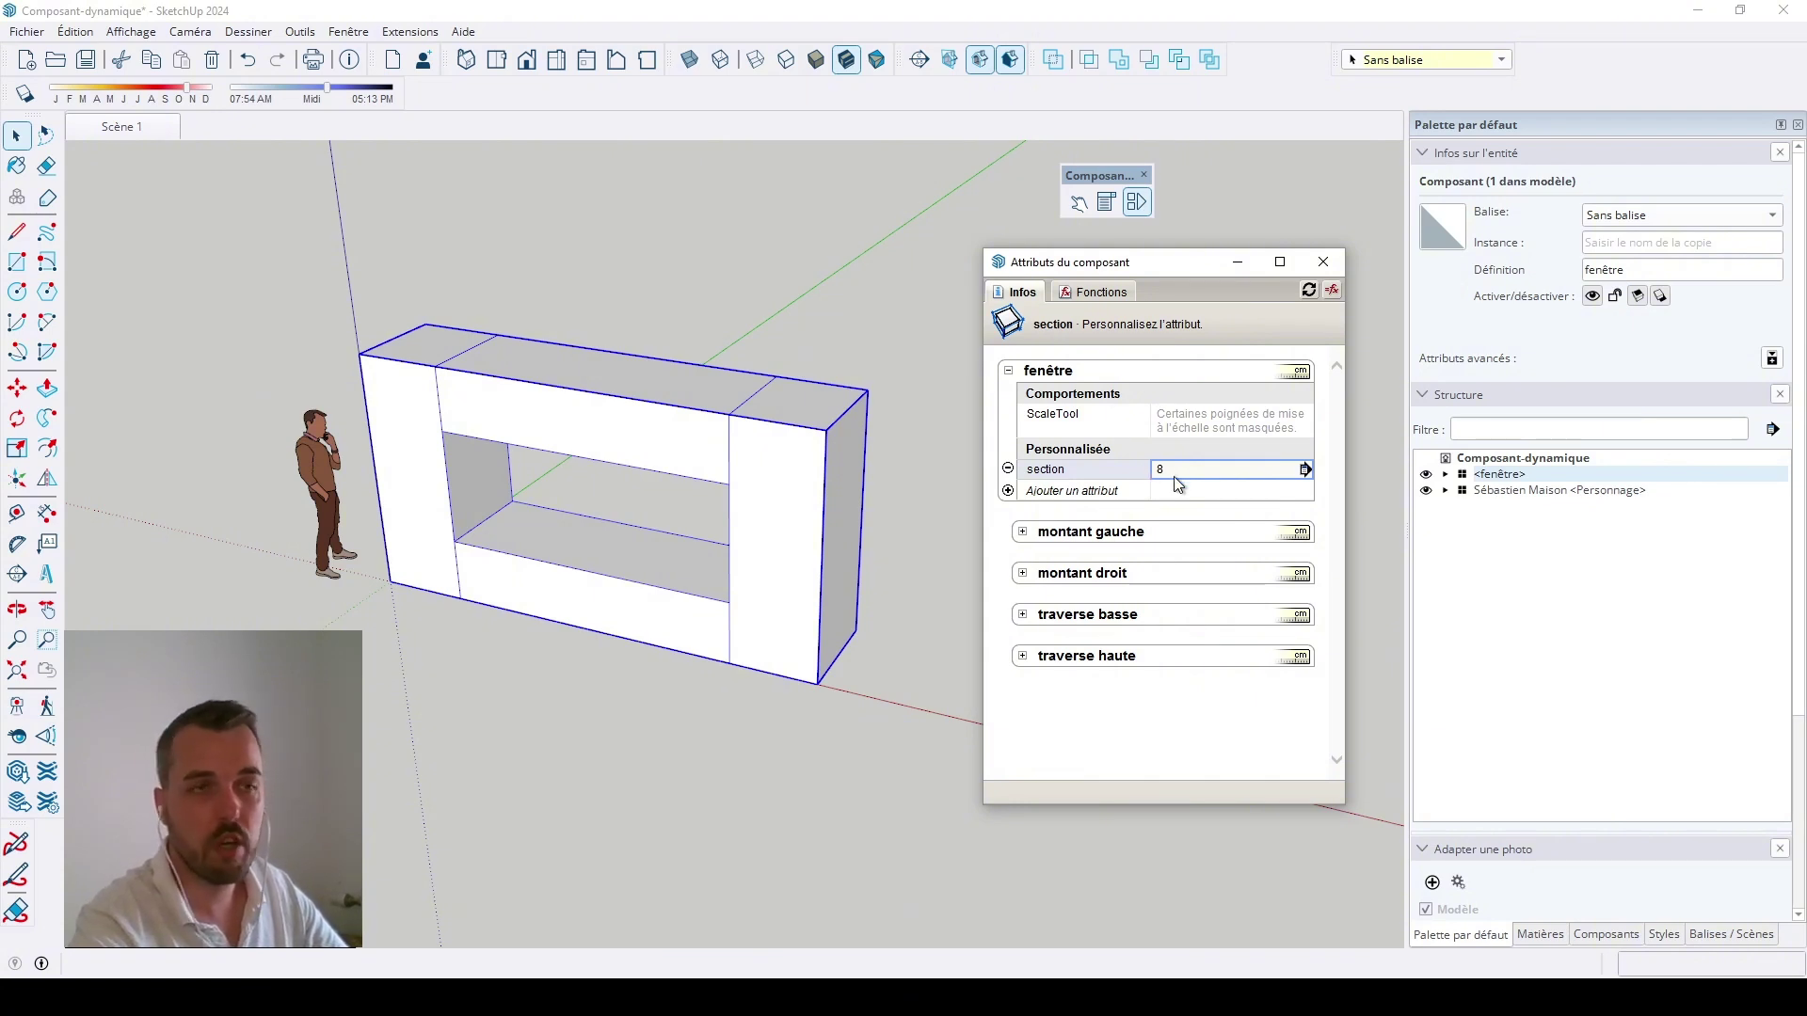
left_click(1332, 290)
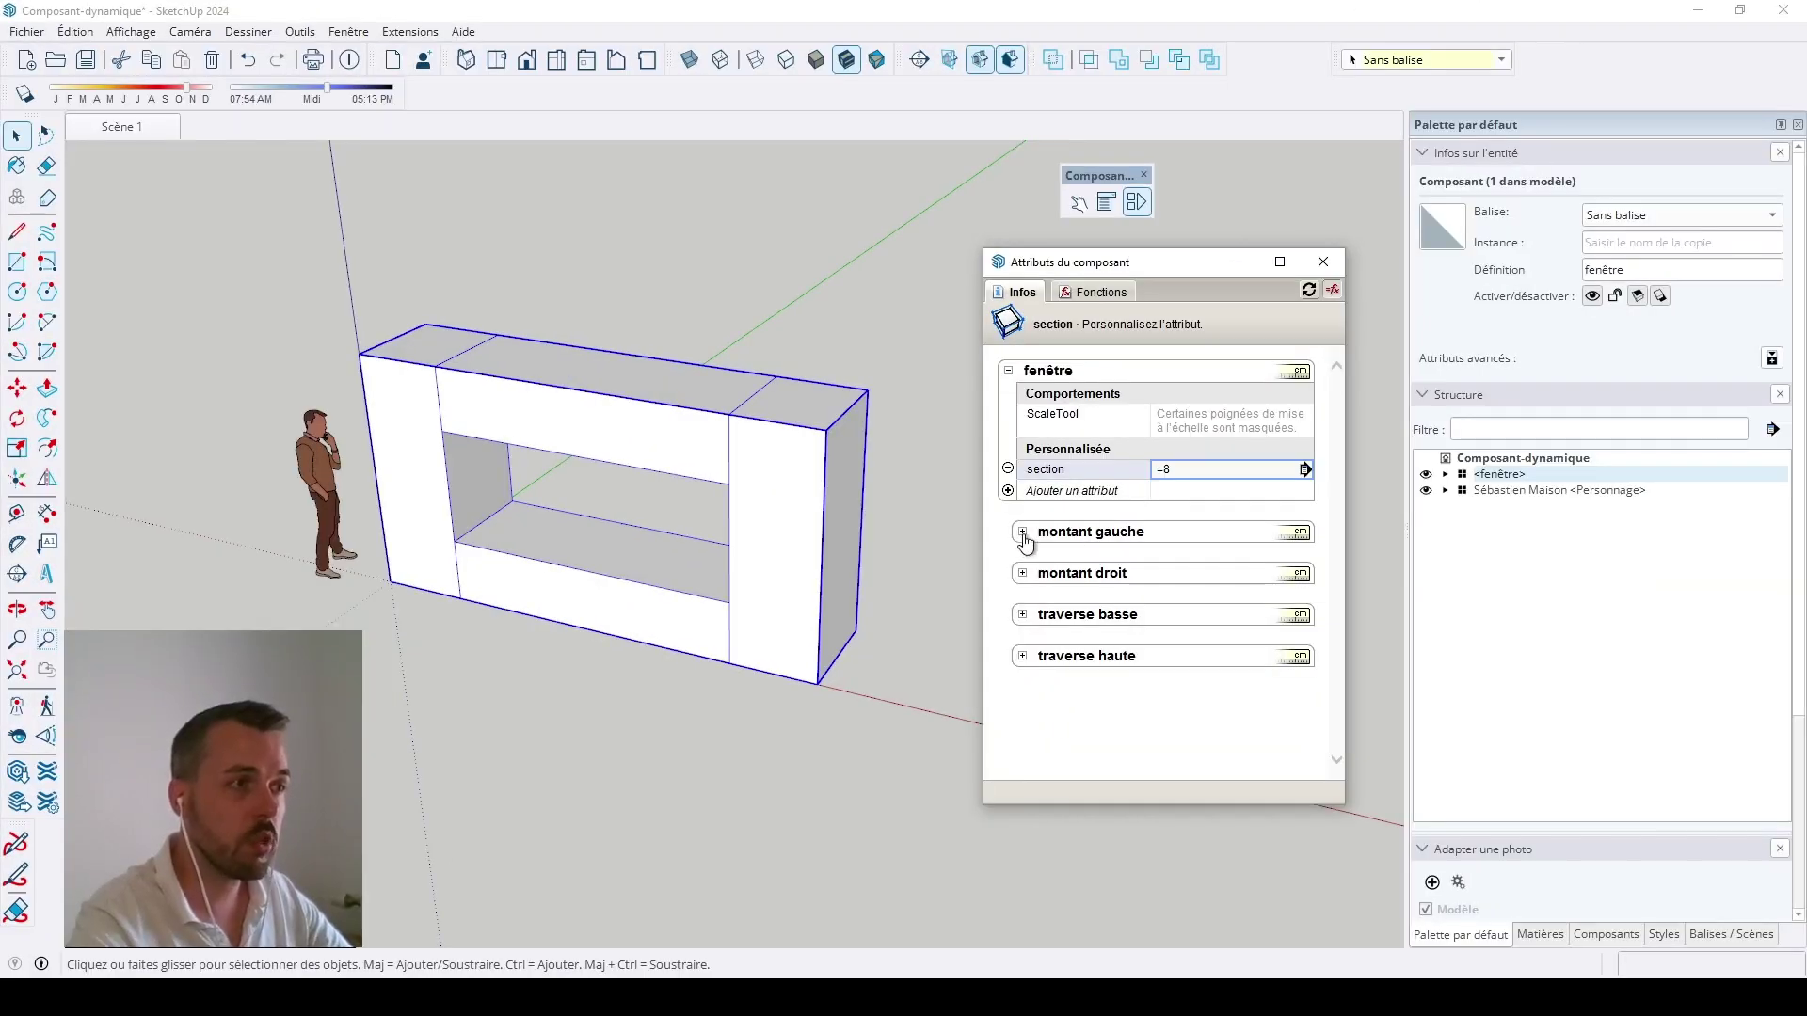
Step: Add the size attributes LenX, LenY and LenZ to the "montant gauche" subcomponent
left_click(1023, 533)
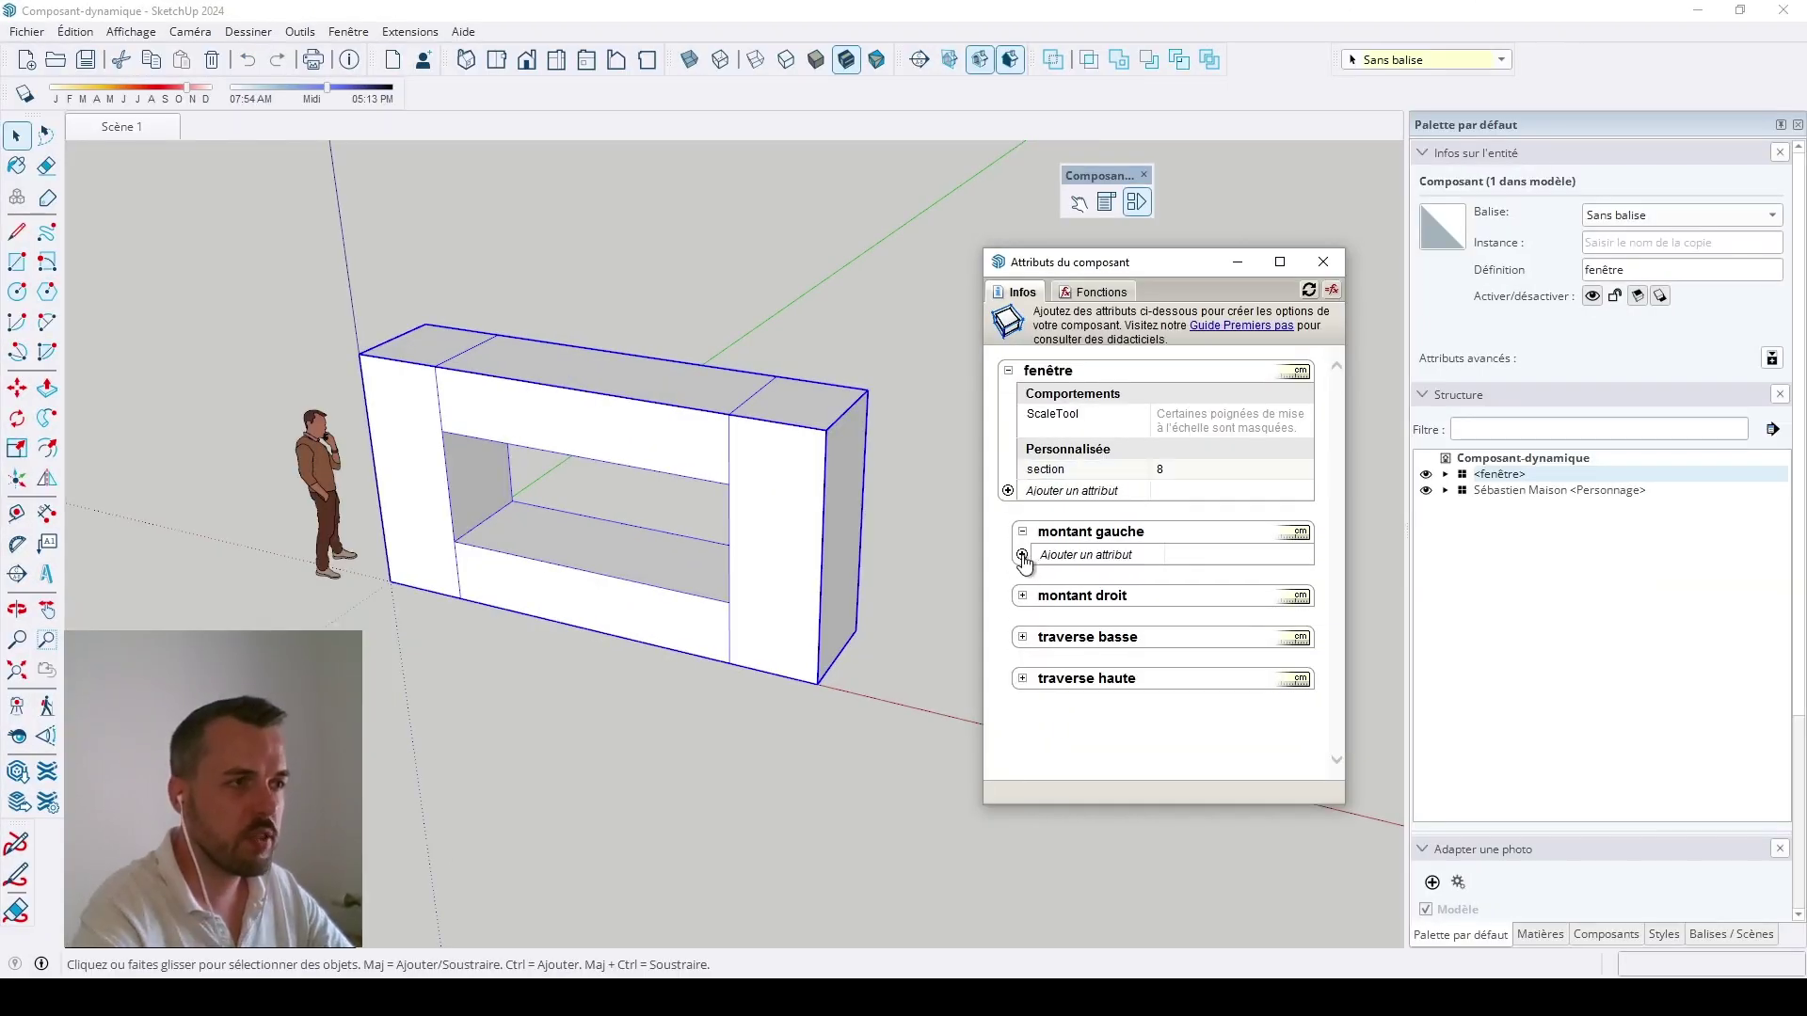
left_click(1023, 556)
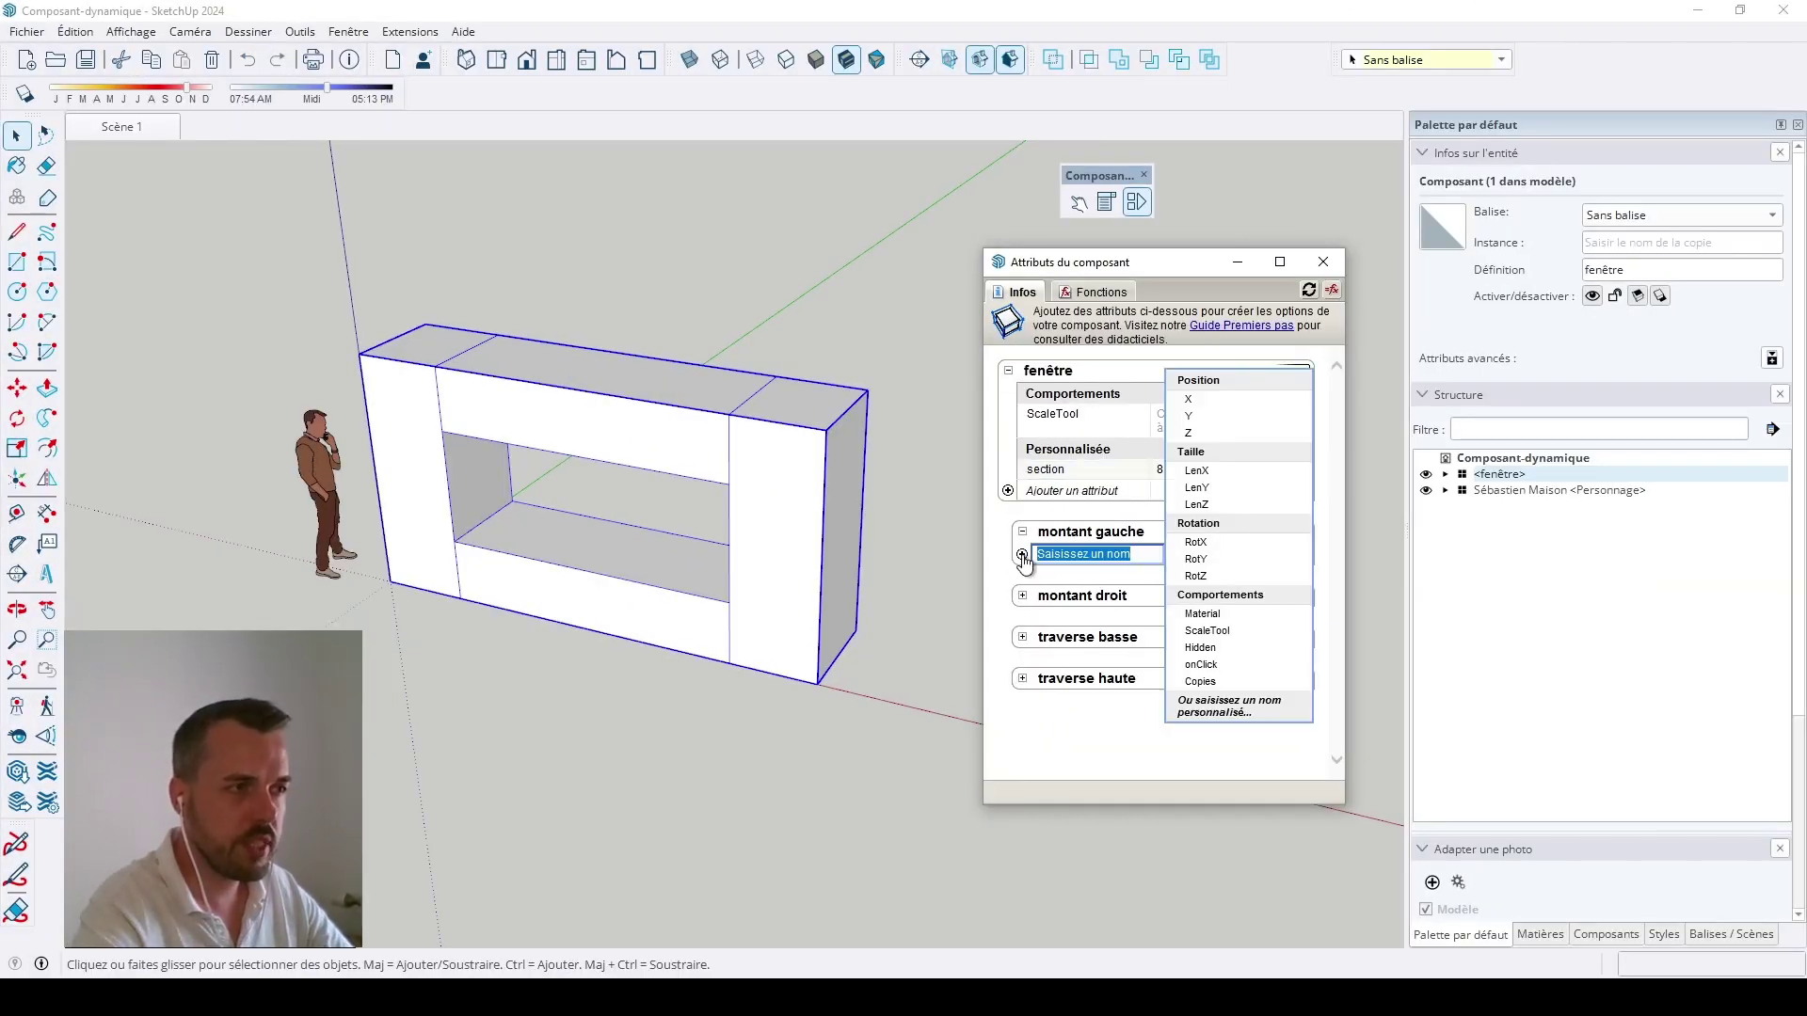
left_click(1239, 460)
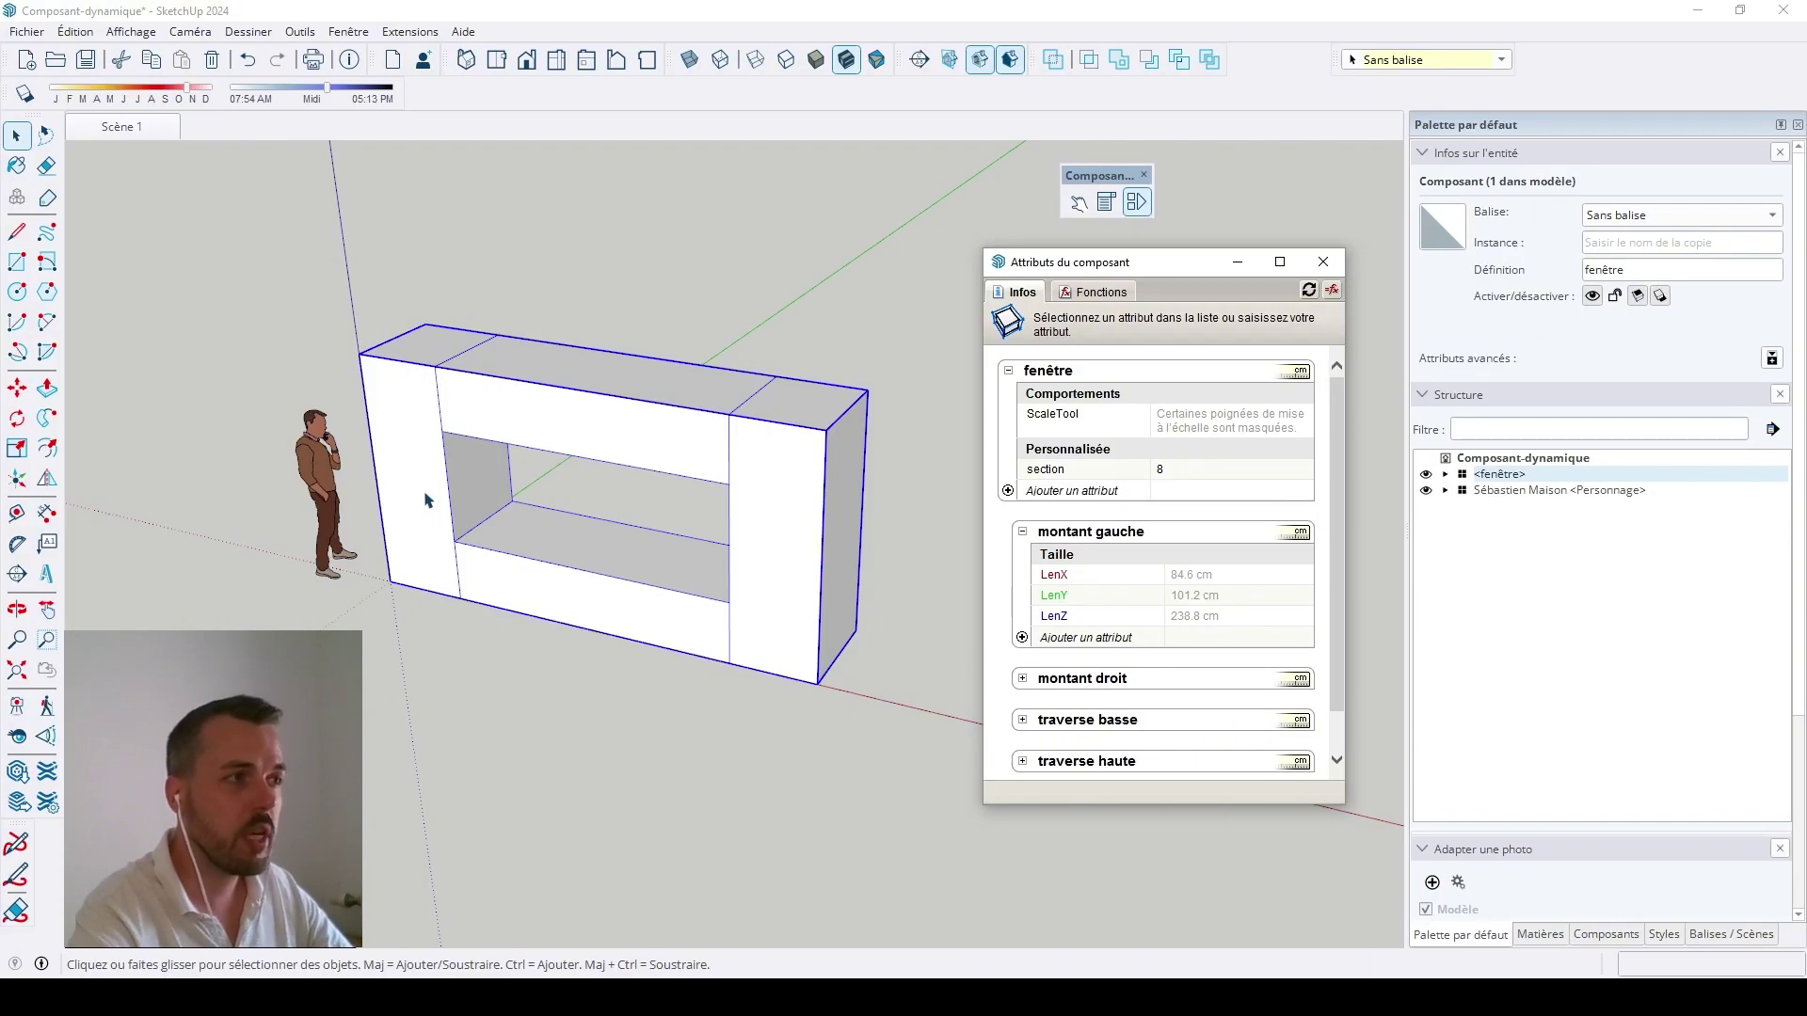
Step: Open "montant gauche" inside "fenêtre" to examine its local axes from several angles, and return to the "fenêtre" selection
double_click(421, 500)
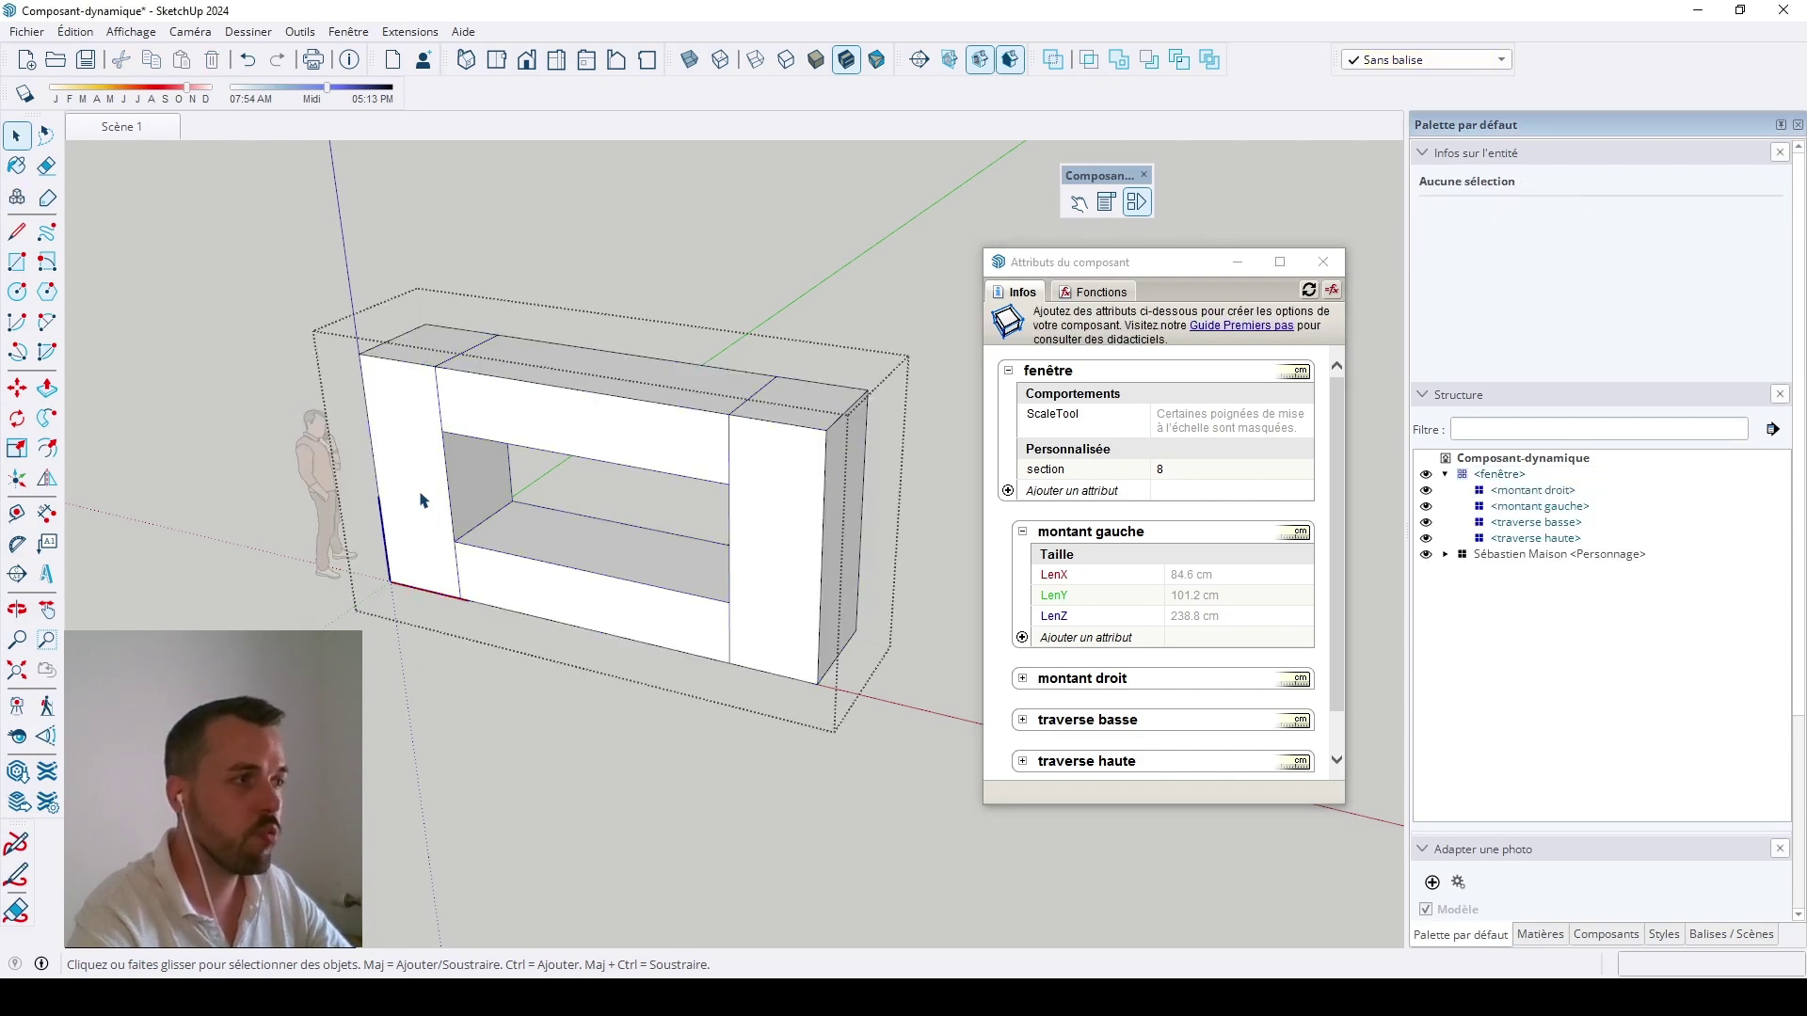
double_click(420, 500)
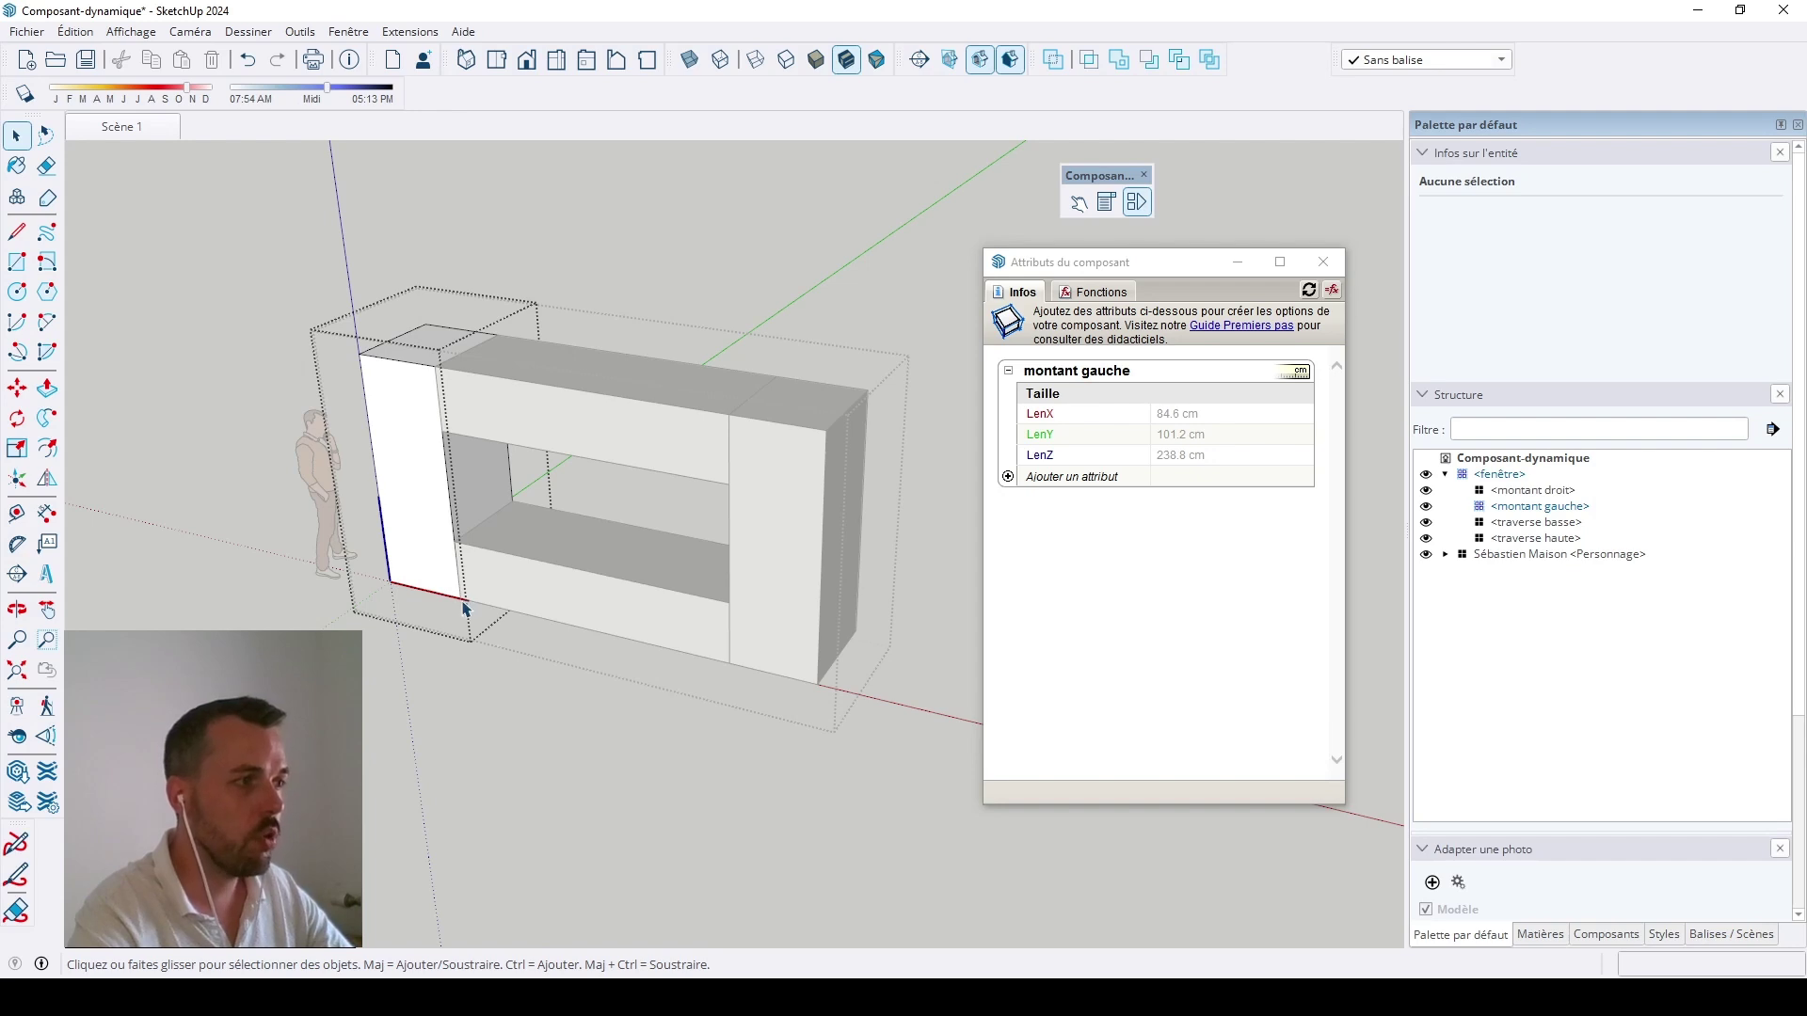
middle_click_drag(478, 610, 514, 800)
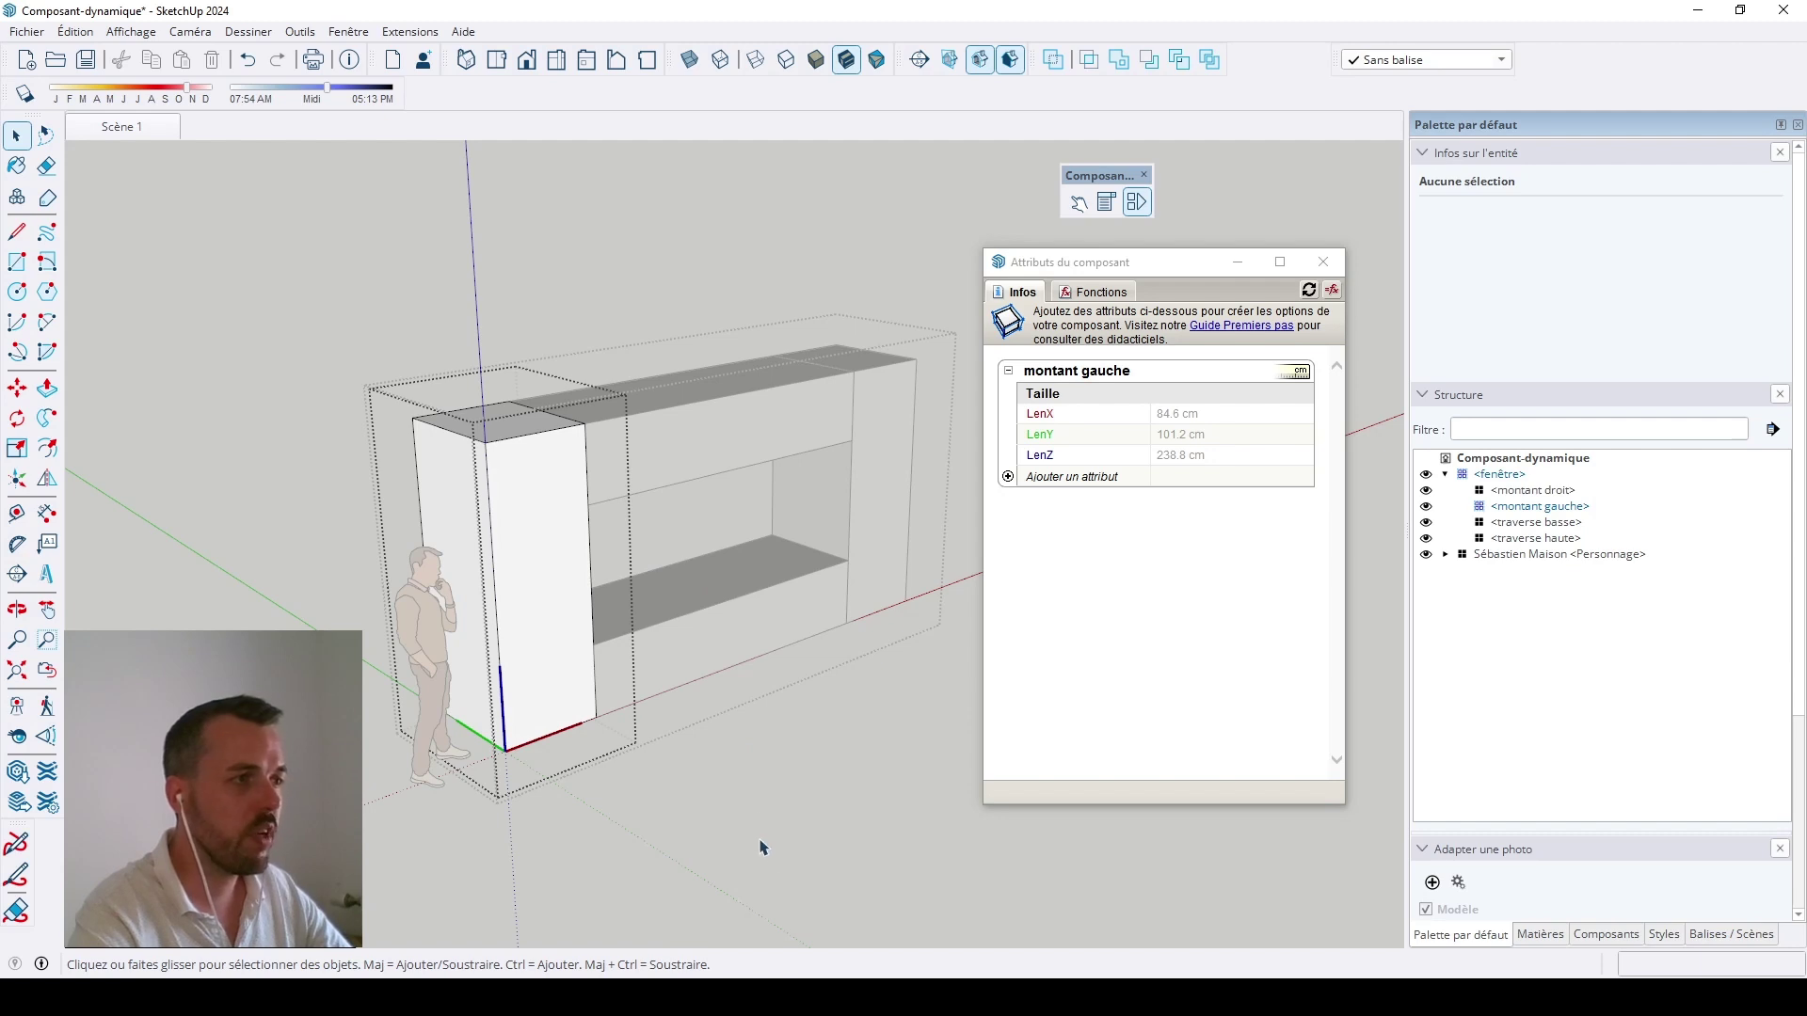
key("Escape")
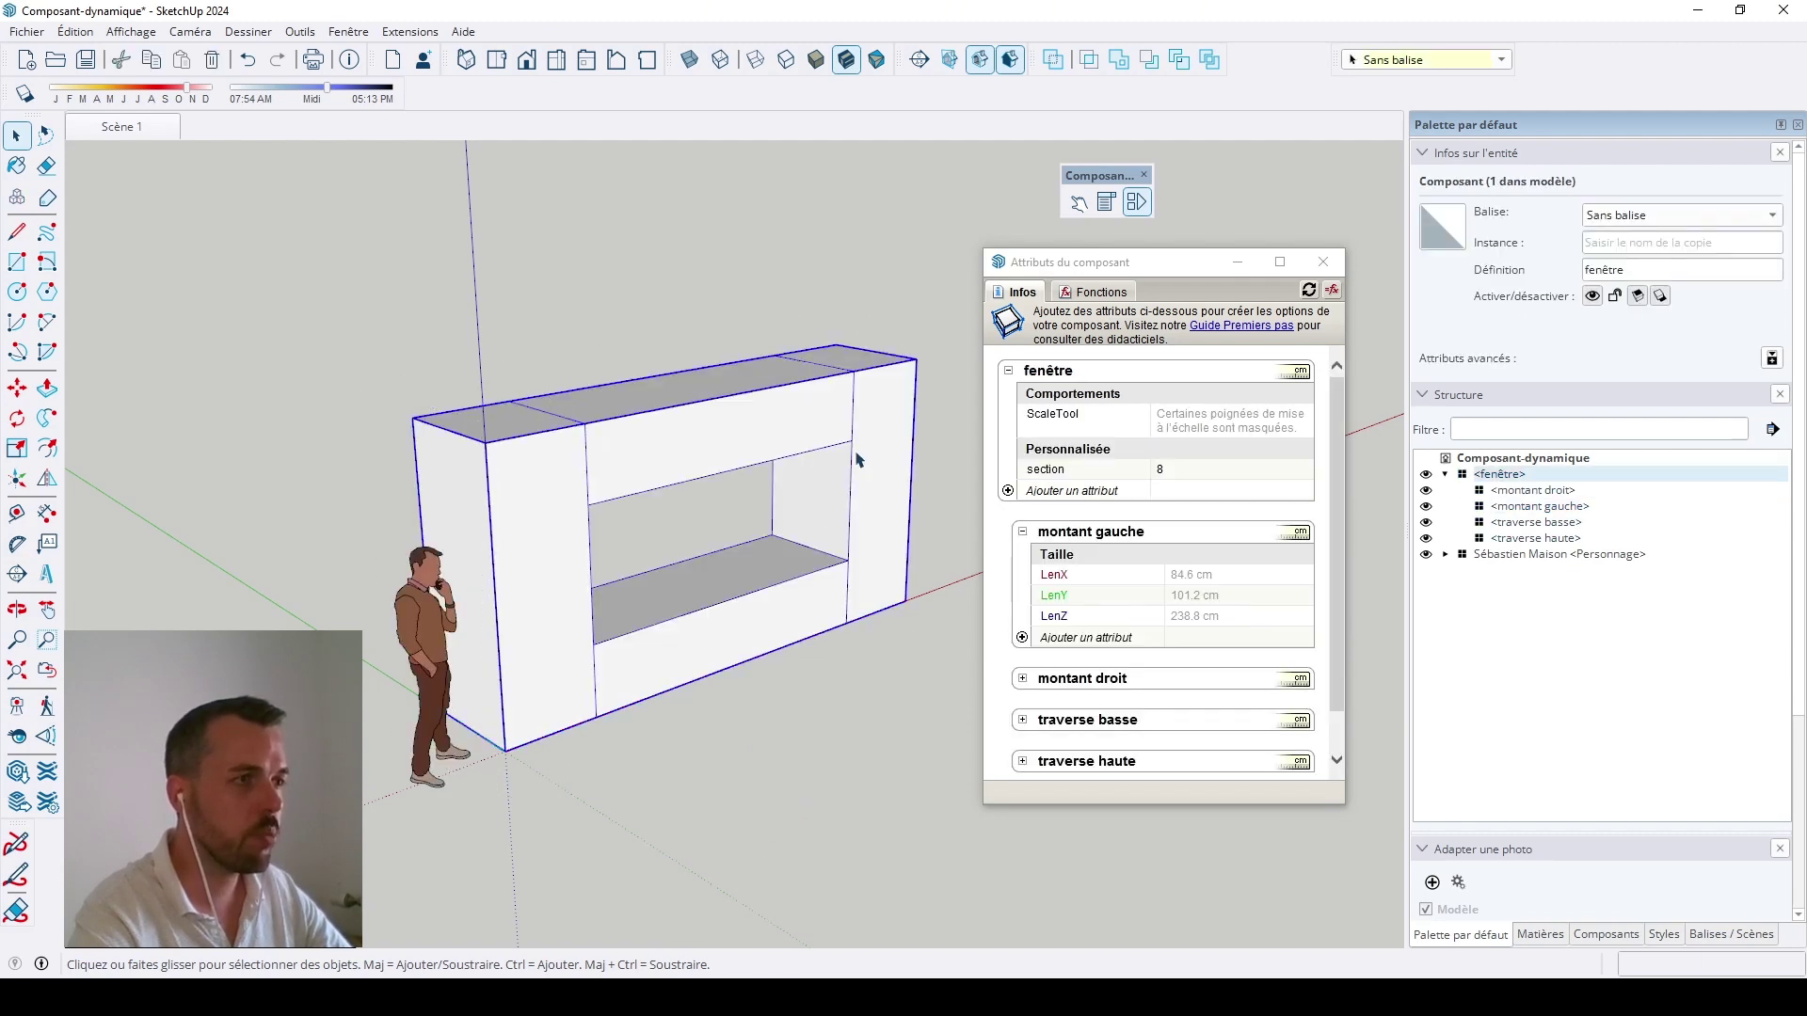
scroll(720, 429, "down", 3)
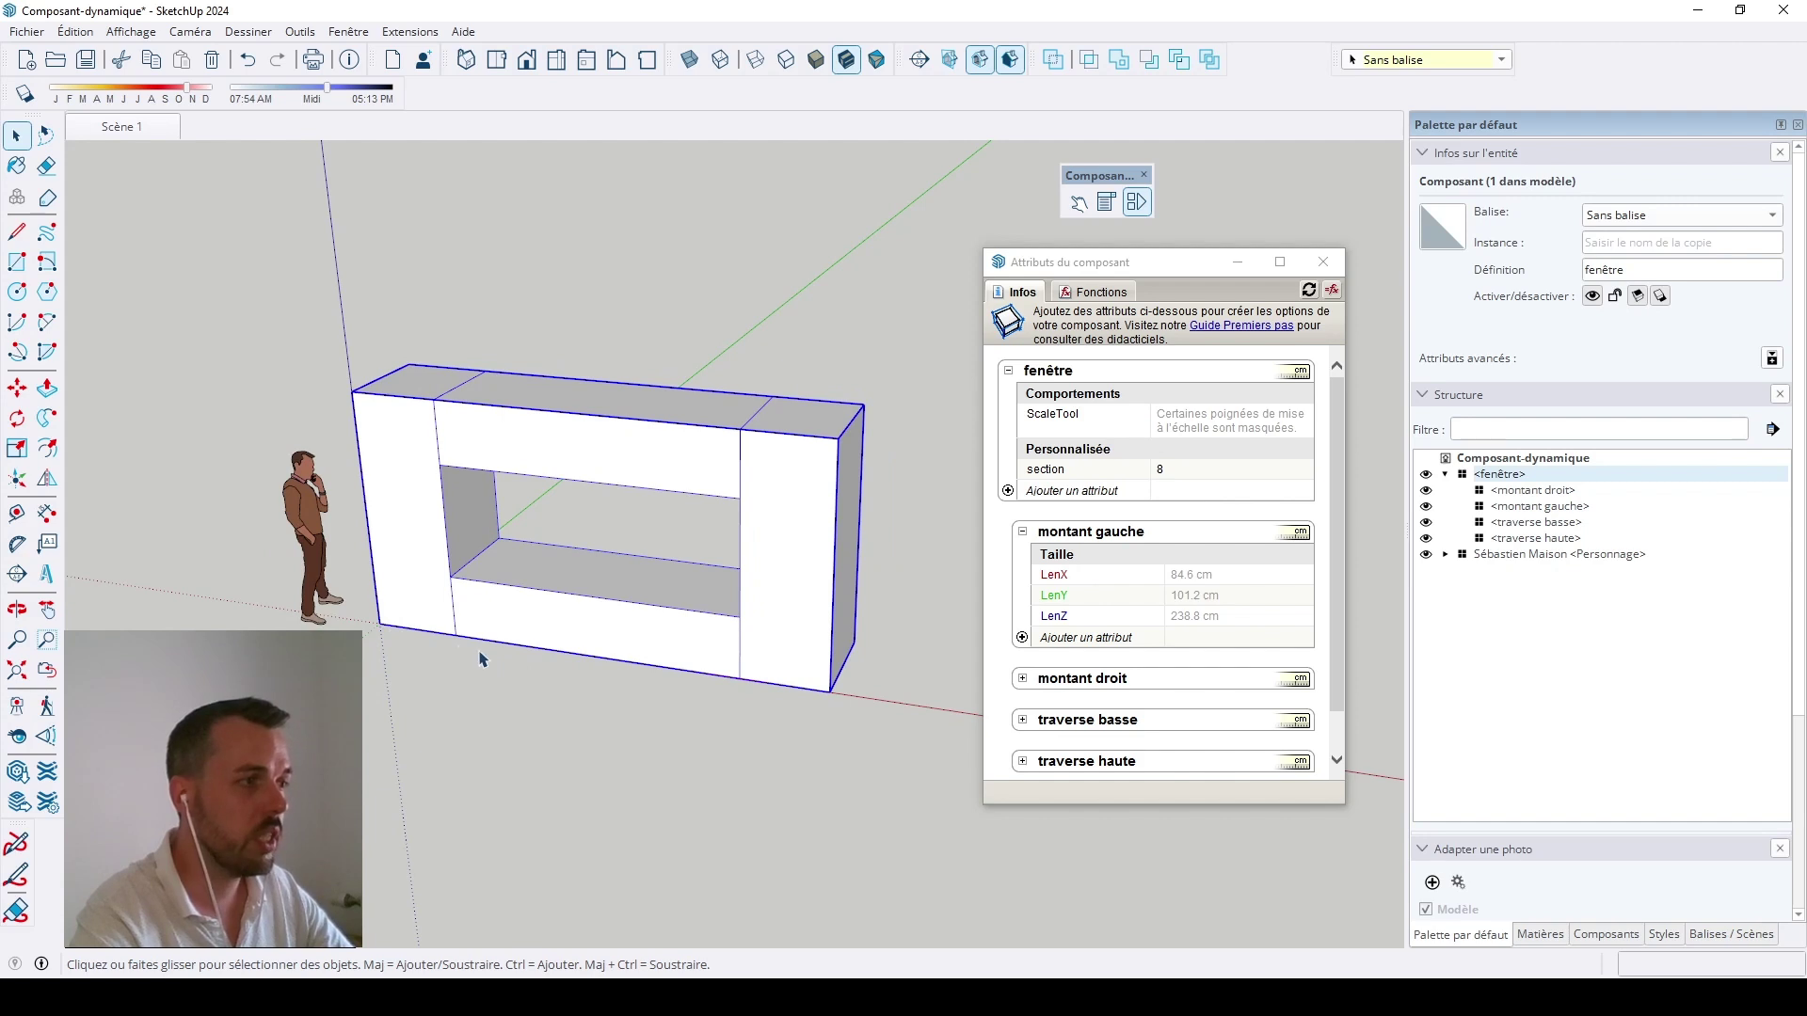
Step: Set the LenX of "montant gauche" to the formula =fenêtre!section
left_click(1212, 575)
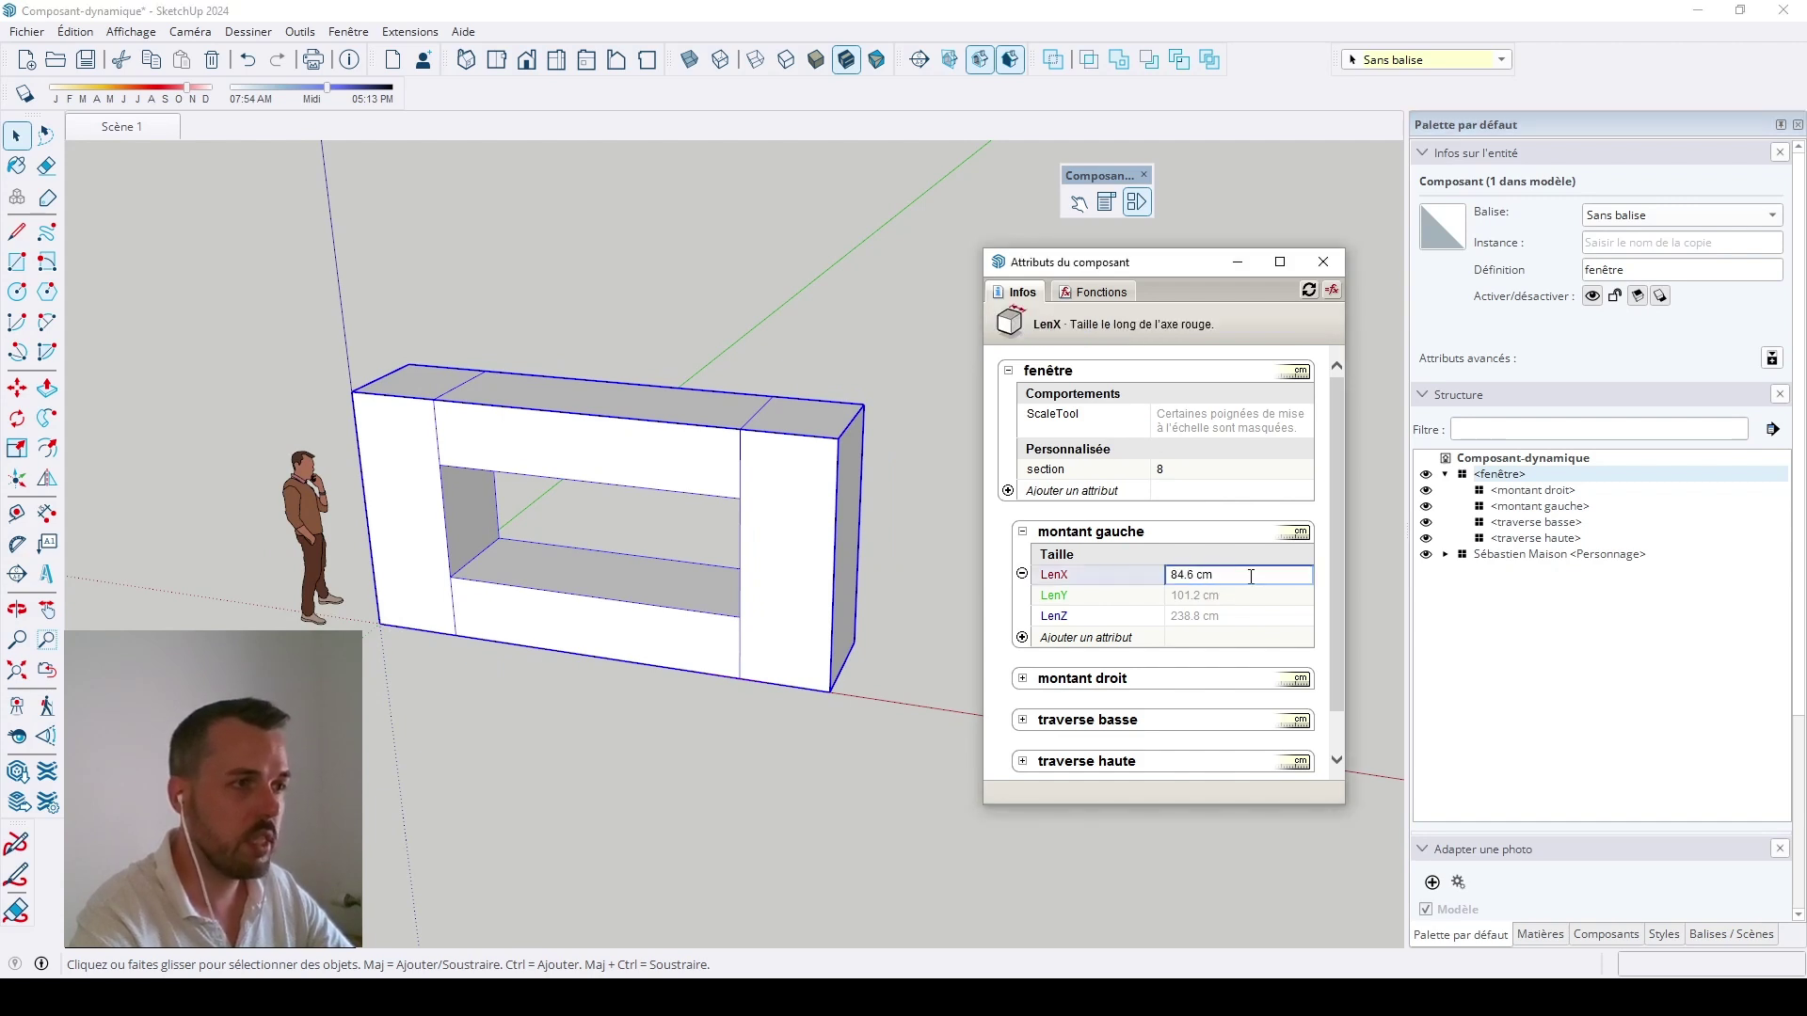
left_click_drag(1213, 576, 1146, 579)
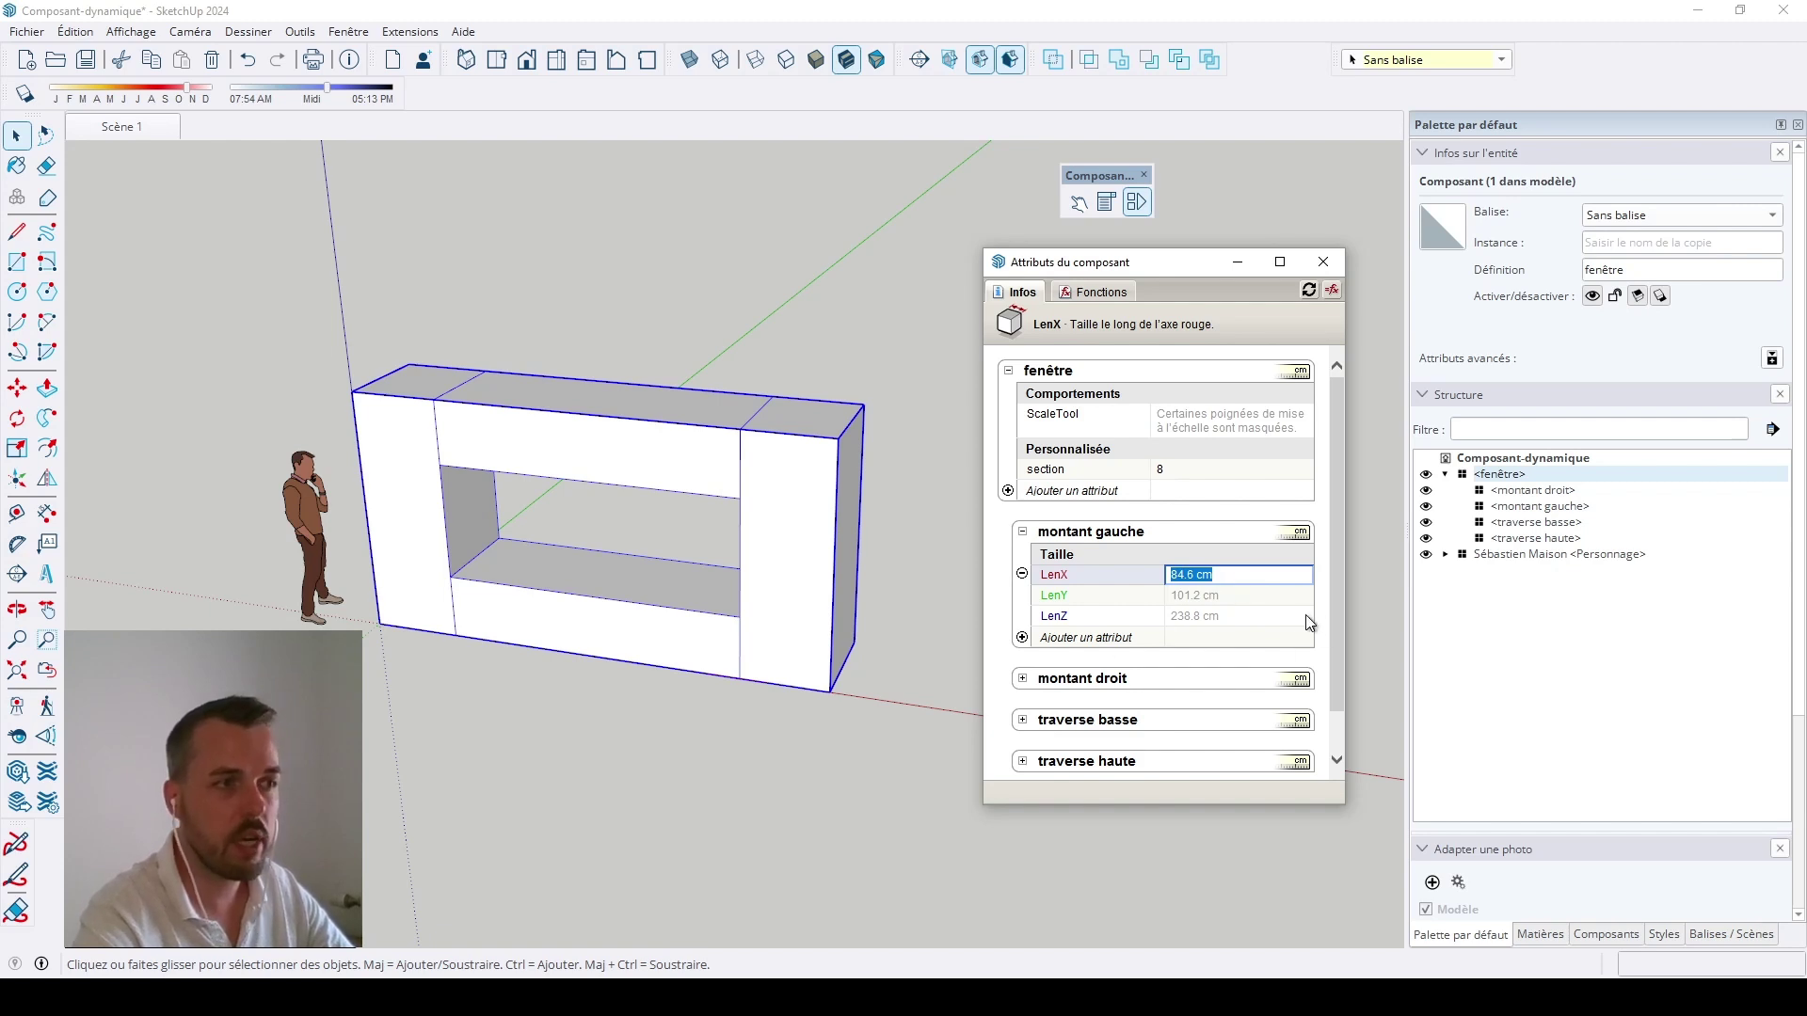
key("BackSpace")
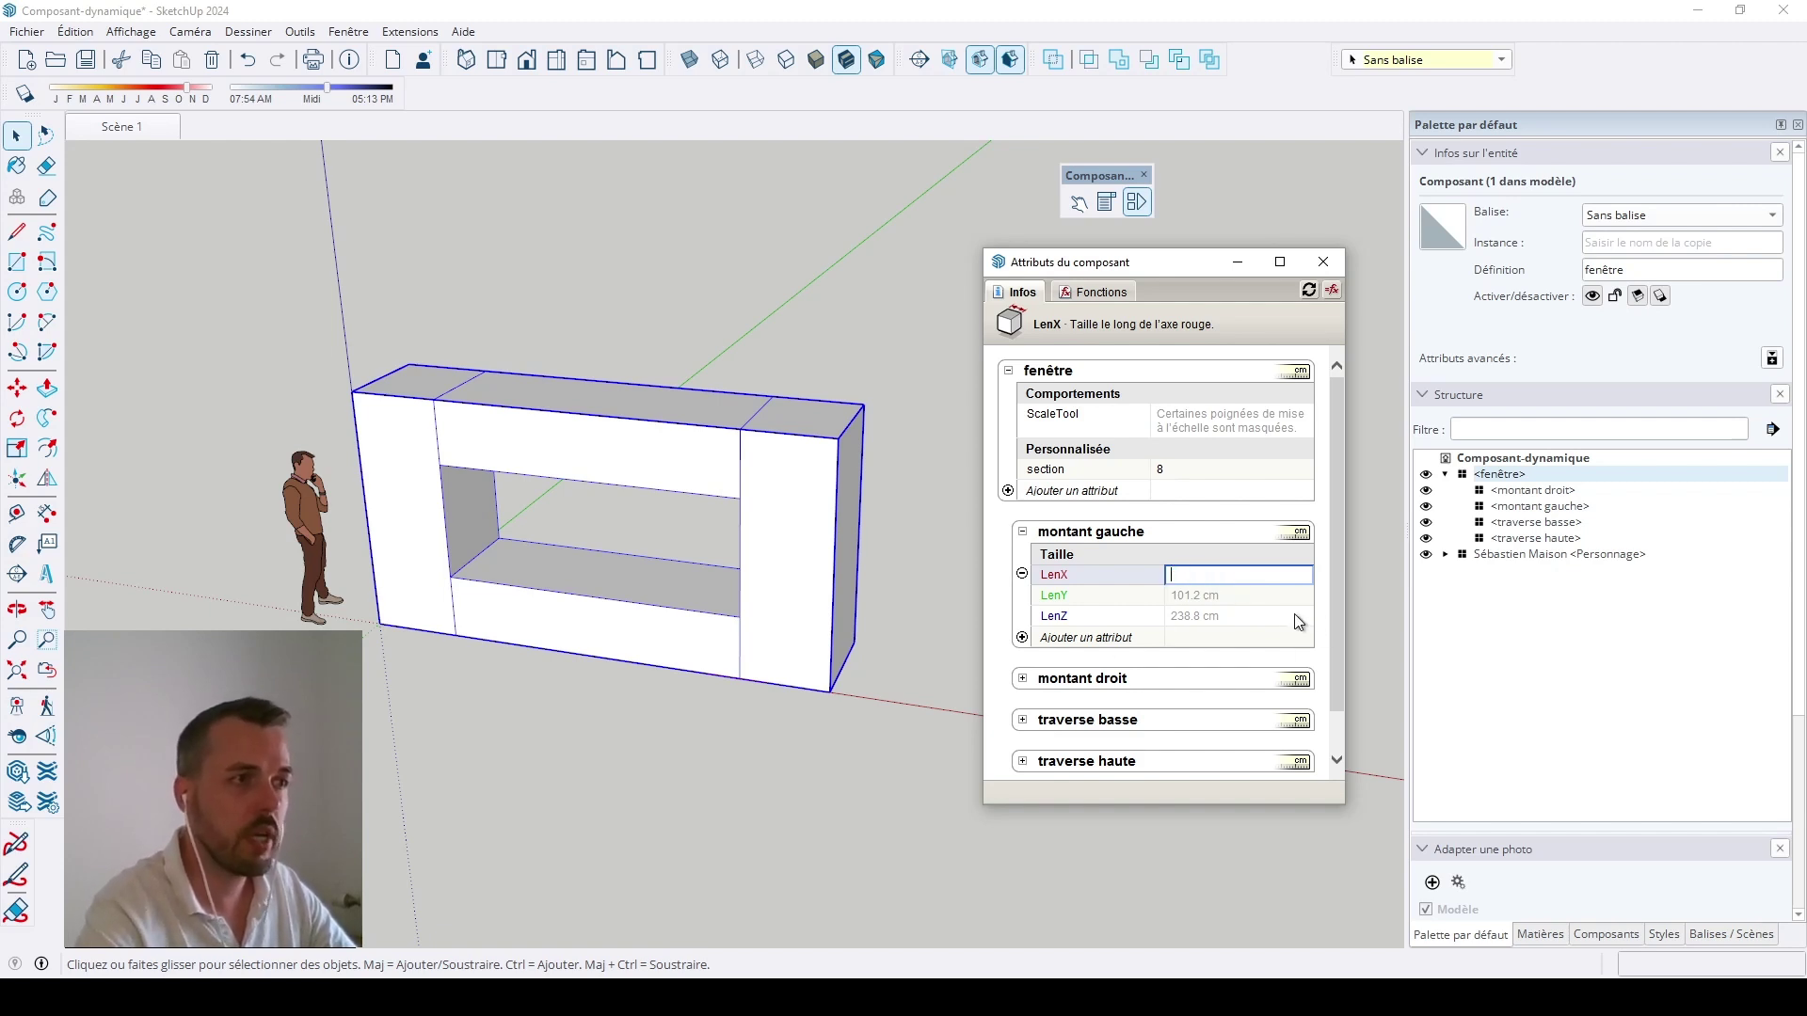
type("=")
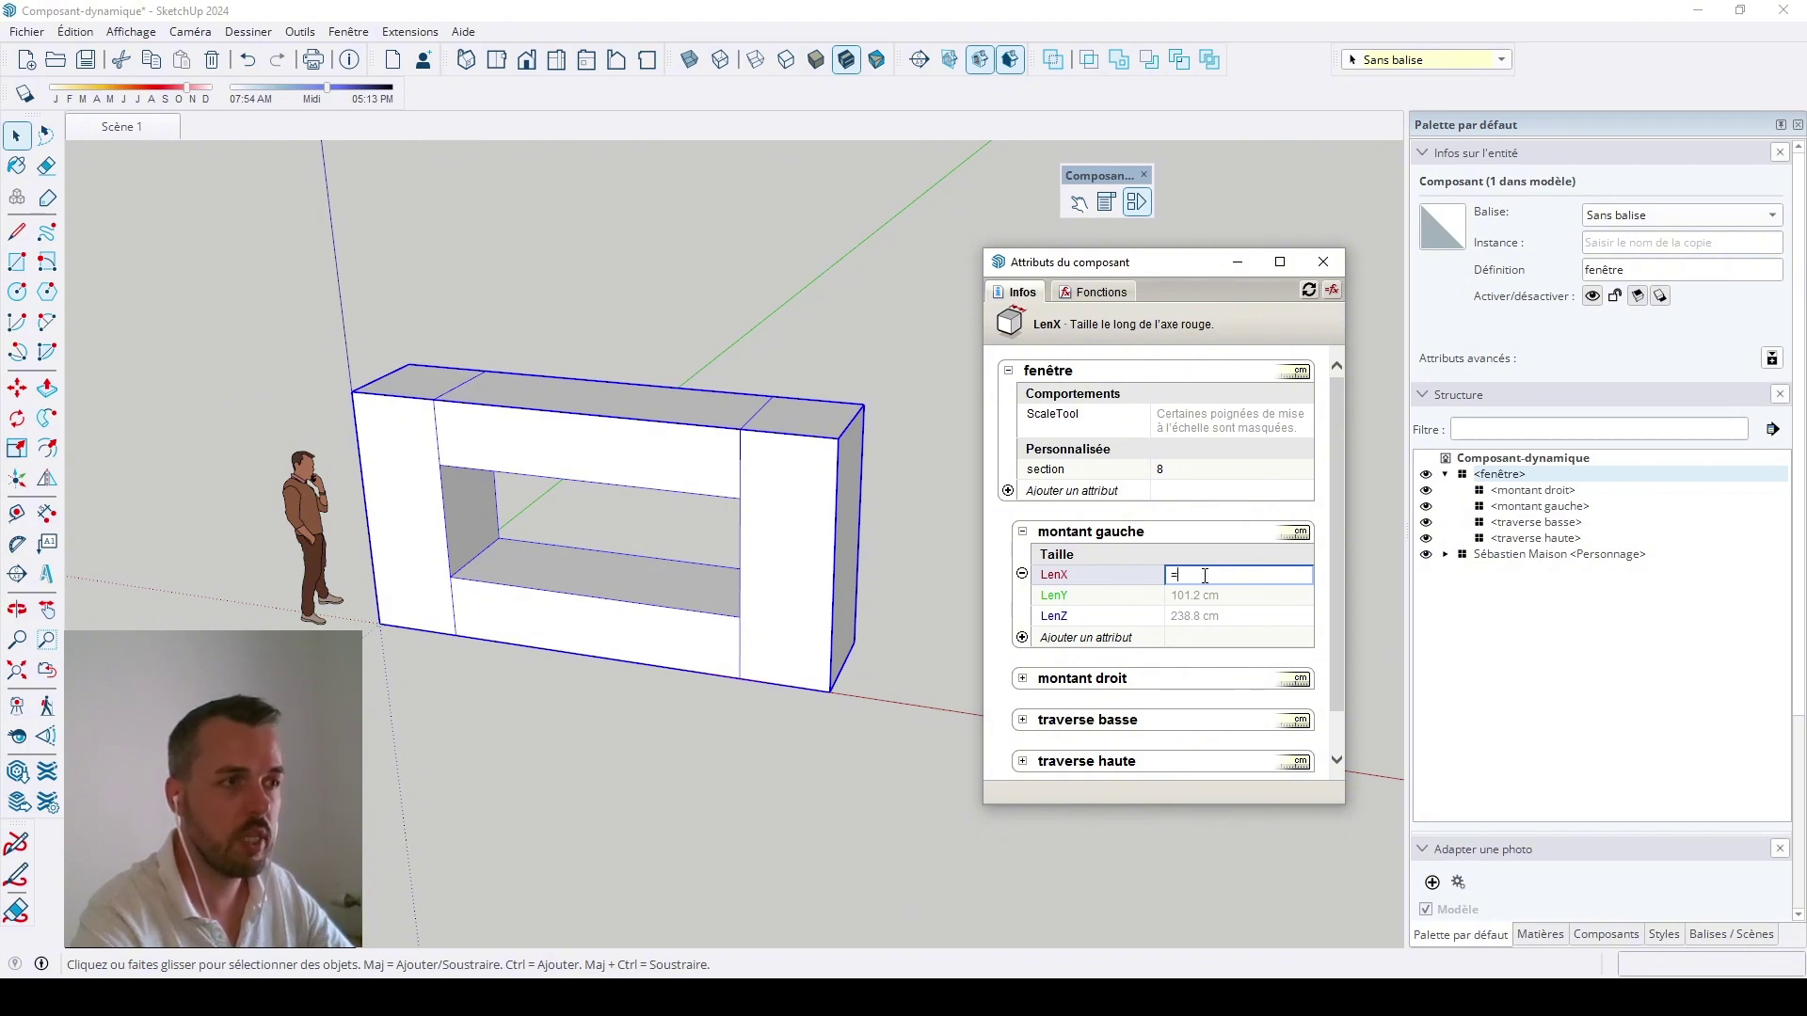
left_click(1090, 468)
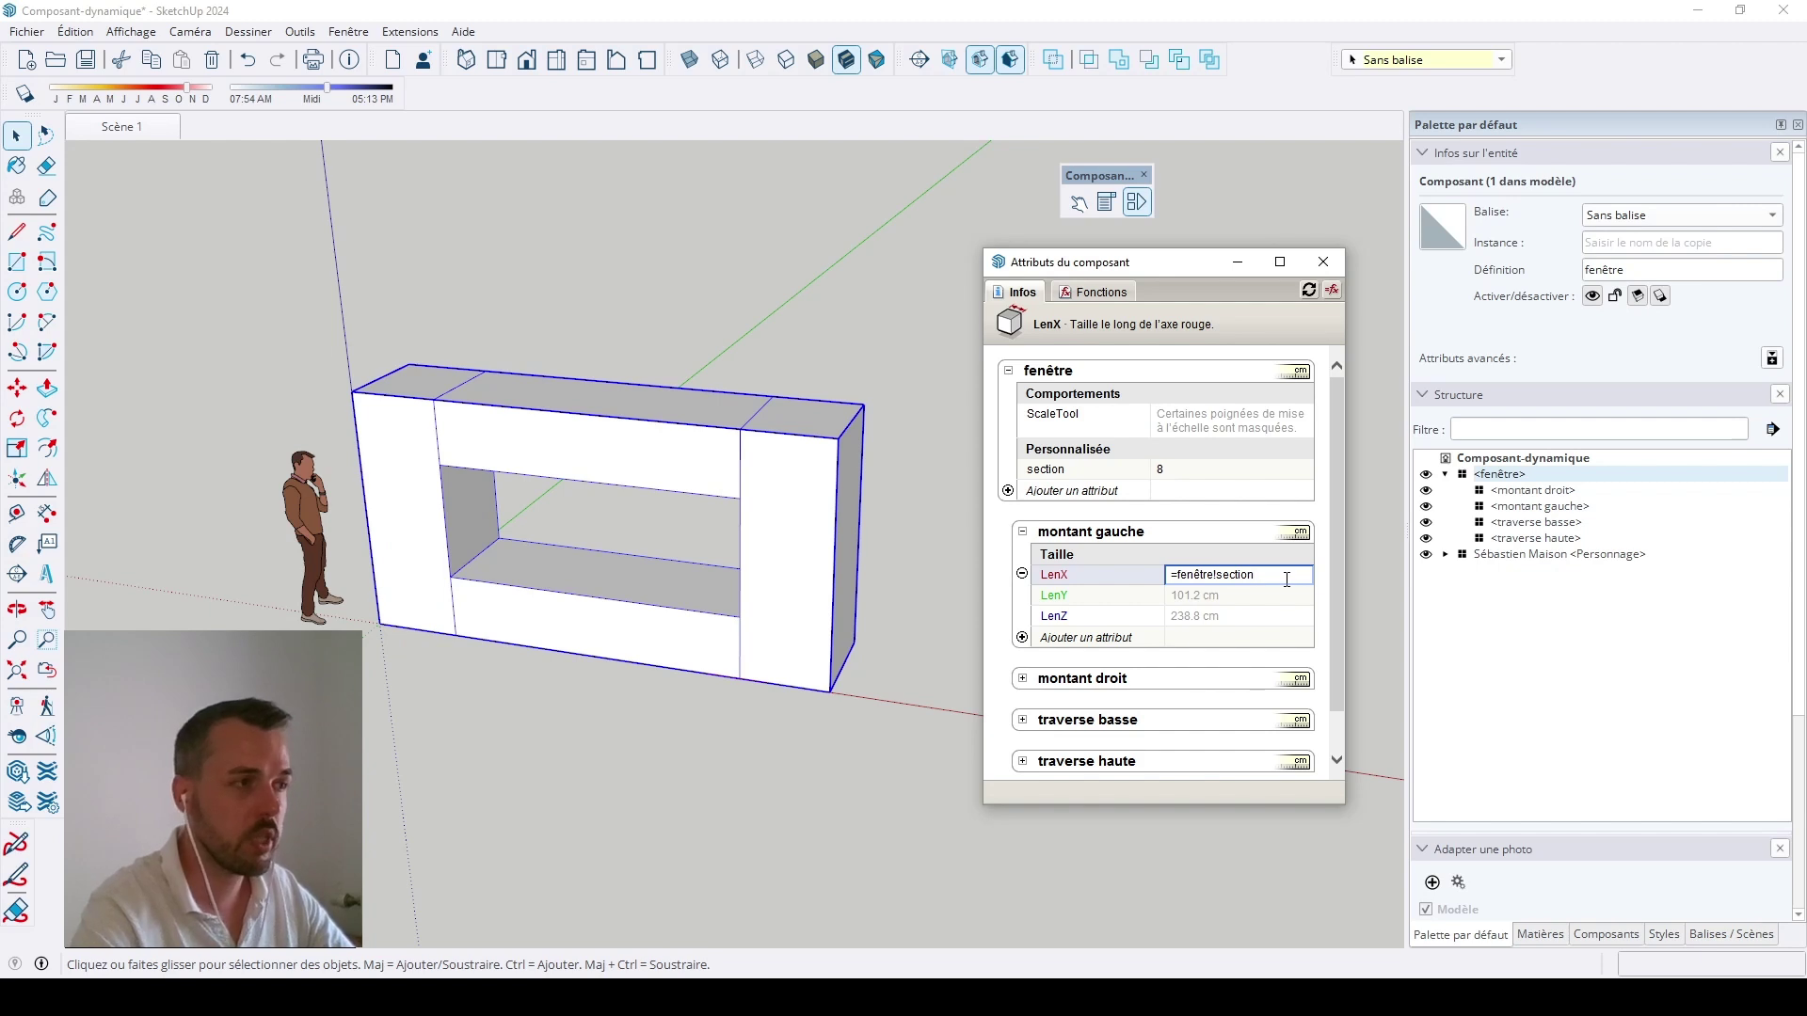
key("Return")
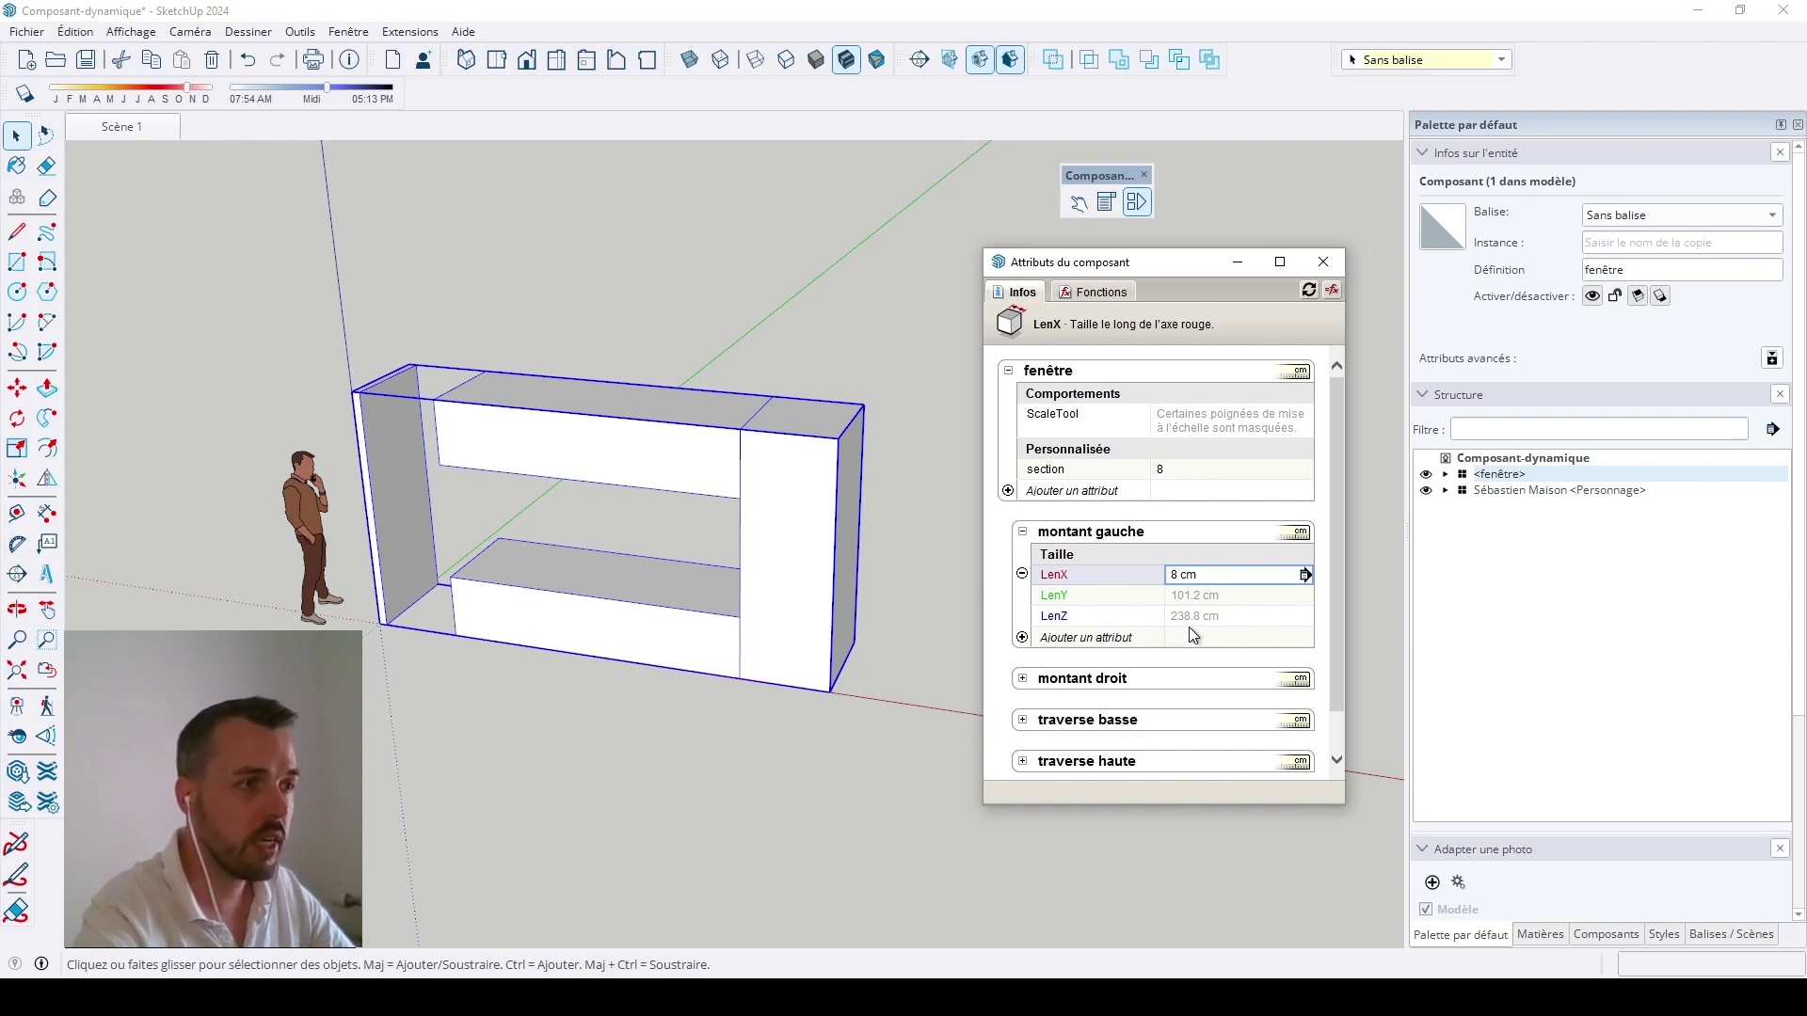
Step: Set the LenY of "montant gauche" to the formula =fenêtre!section
left_click(1233, 598)
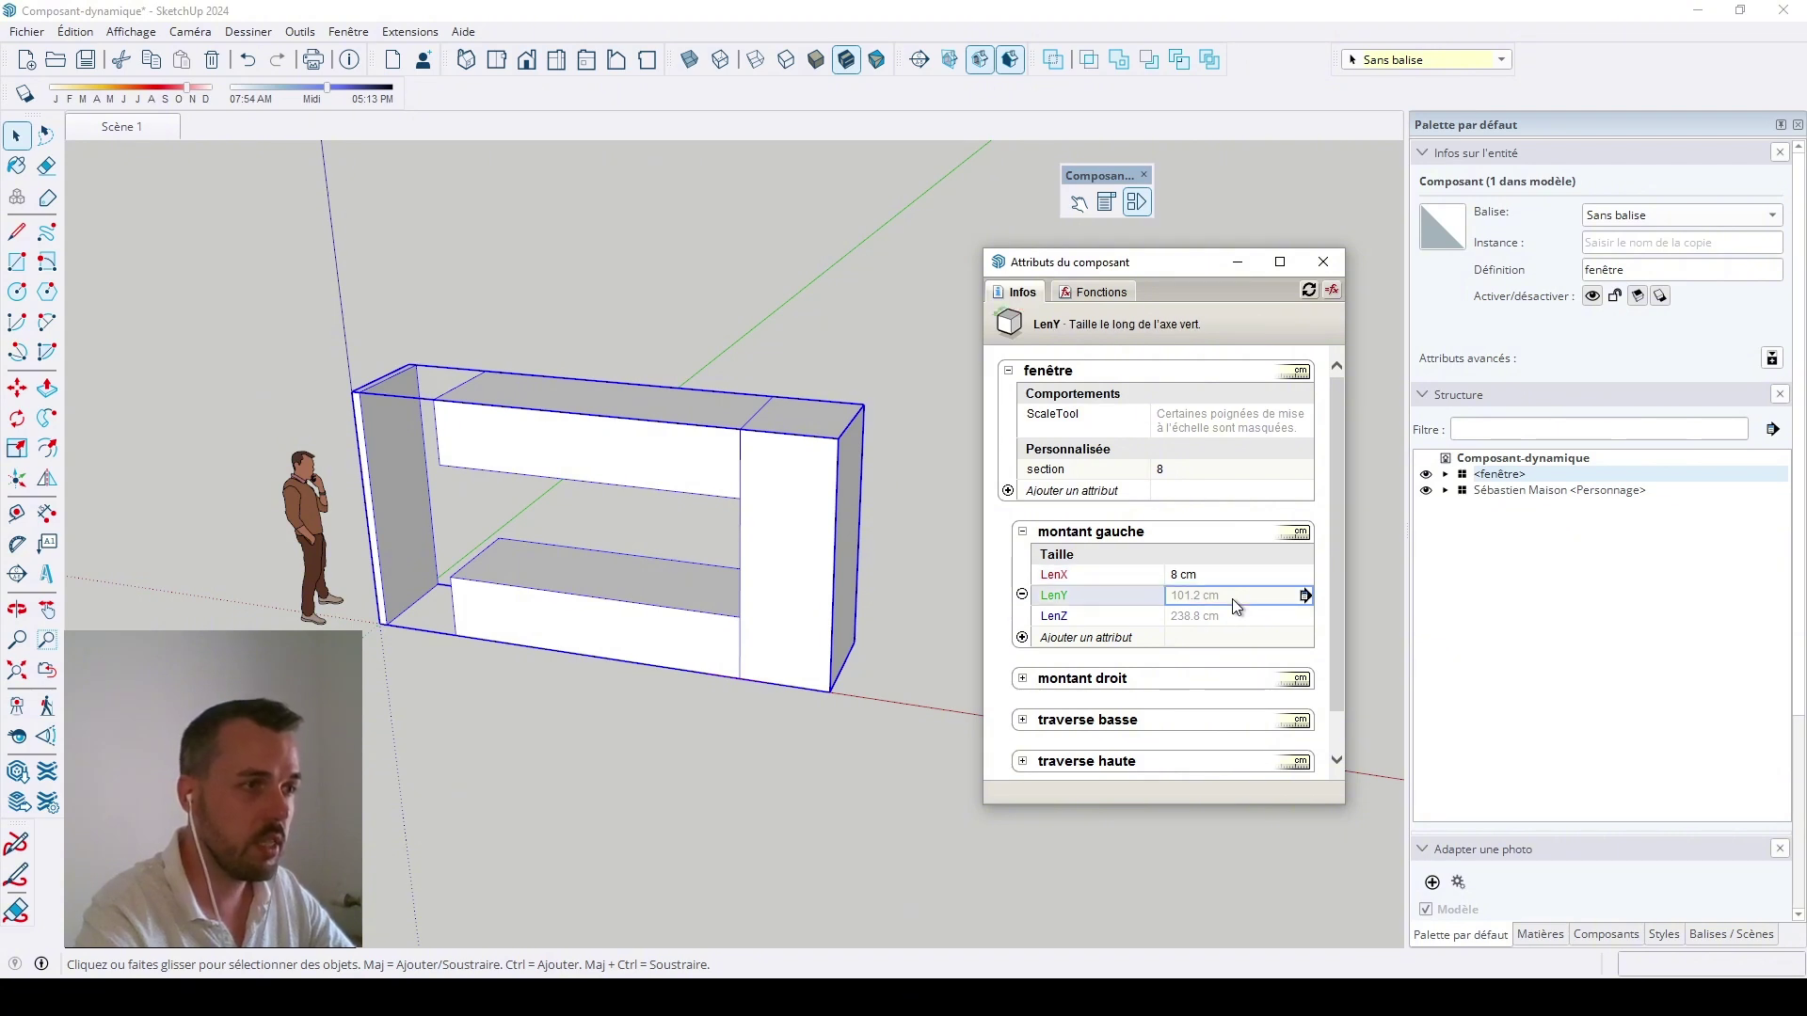
key("BackSpace")
key("BackSpace")
key("BackSpace")
key("BackSpace")
key("BackSpace")
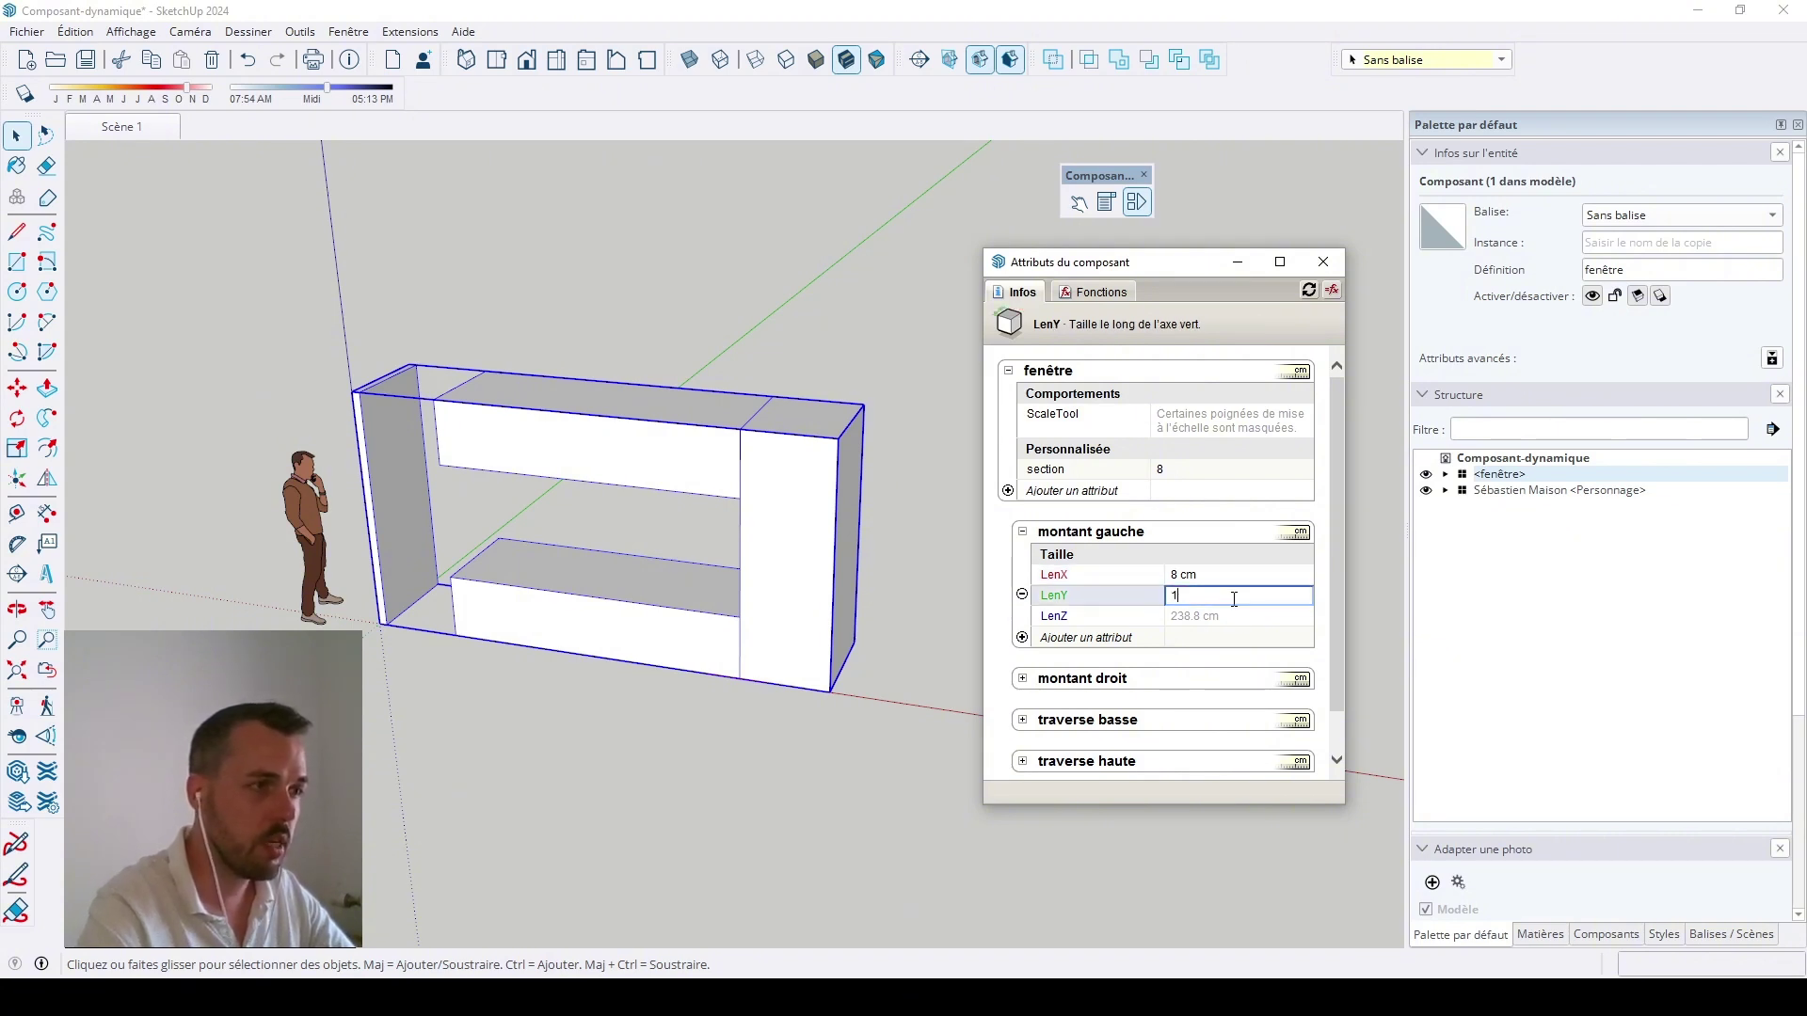
type("=")
left_click(1079, 476)
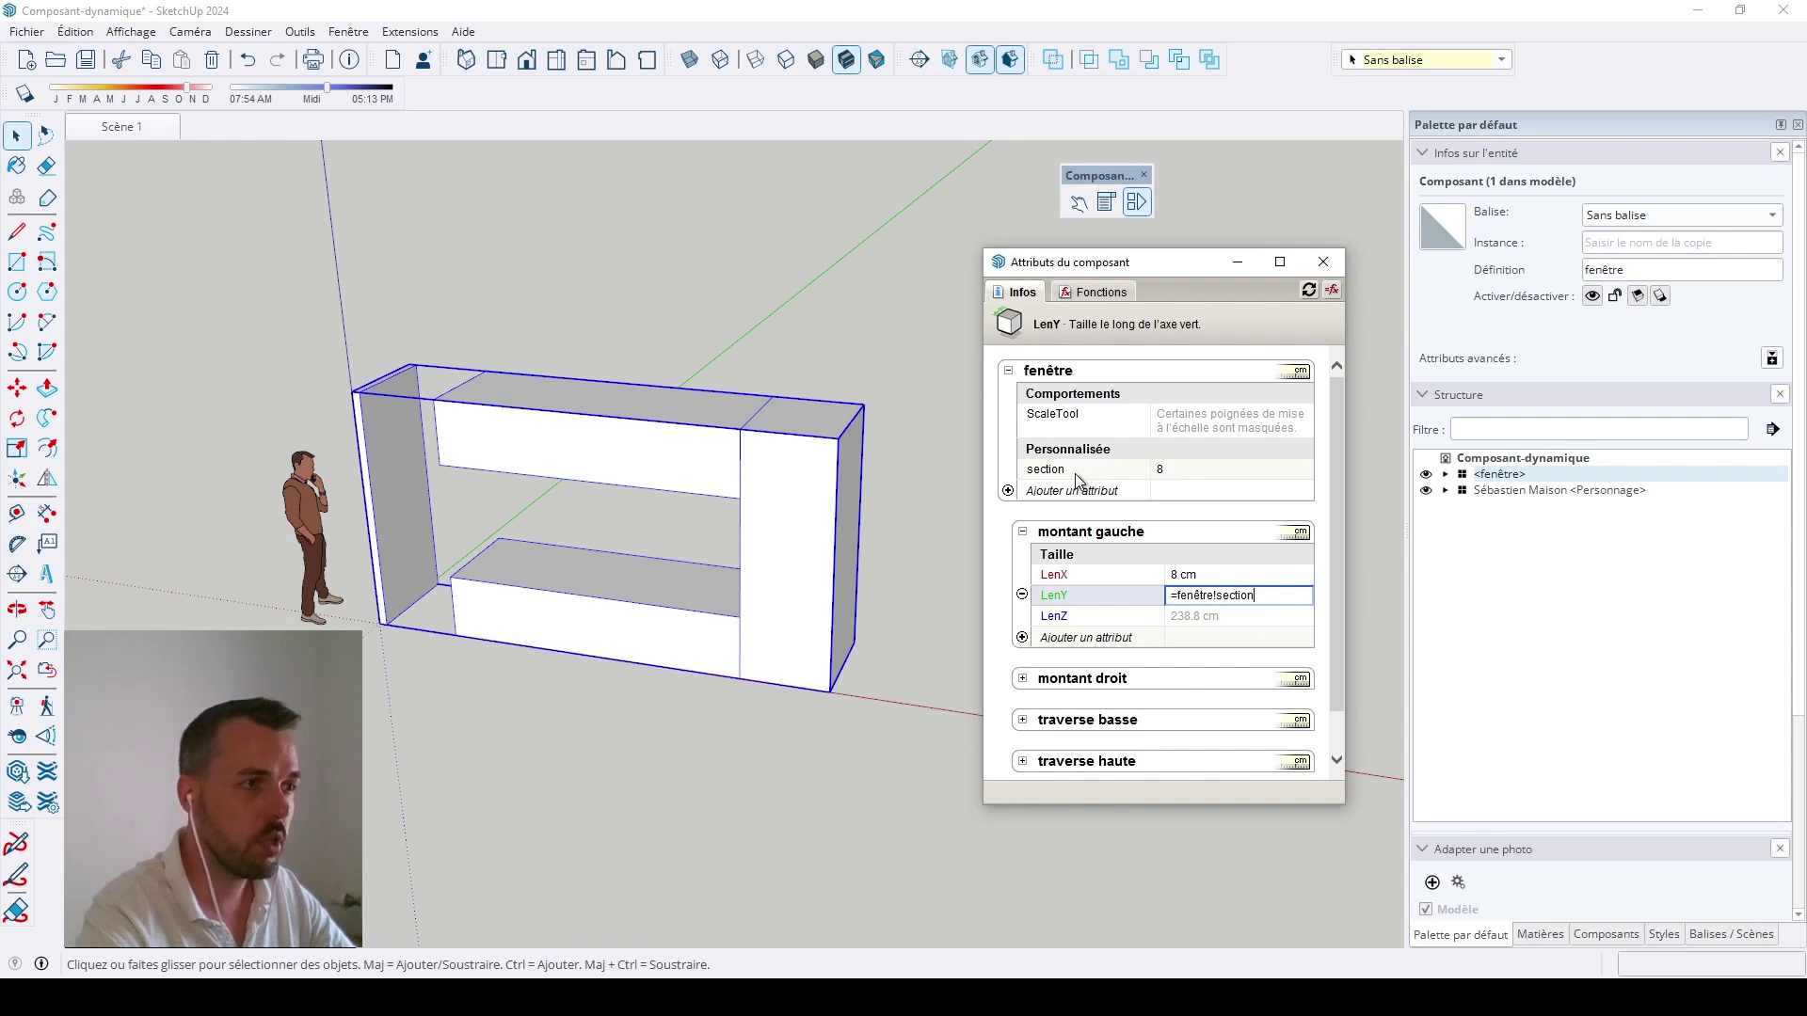
key("Return")
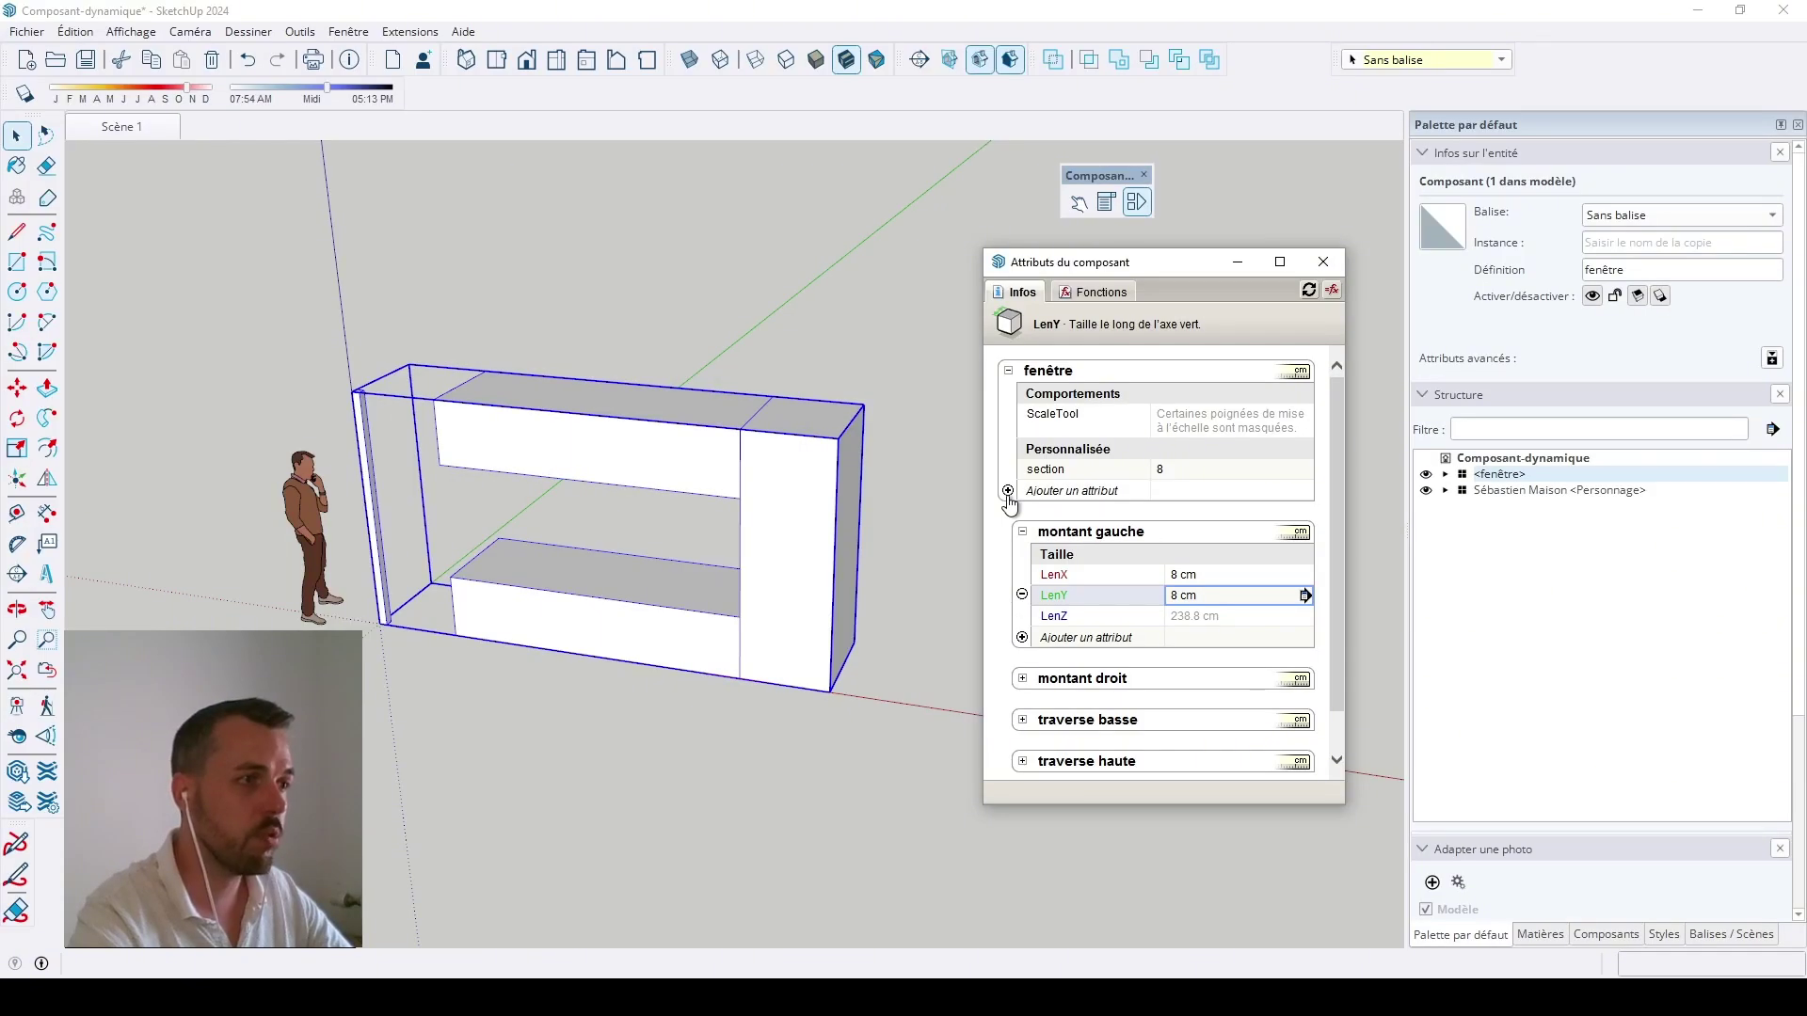
Step: Add the LenX, LenY and LenZ size attributes to "fenêtre" and set the LenZ of "montant gauche" to =fenêtre!LenZ
left_click(1008, 493)
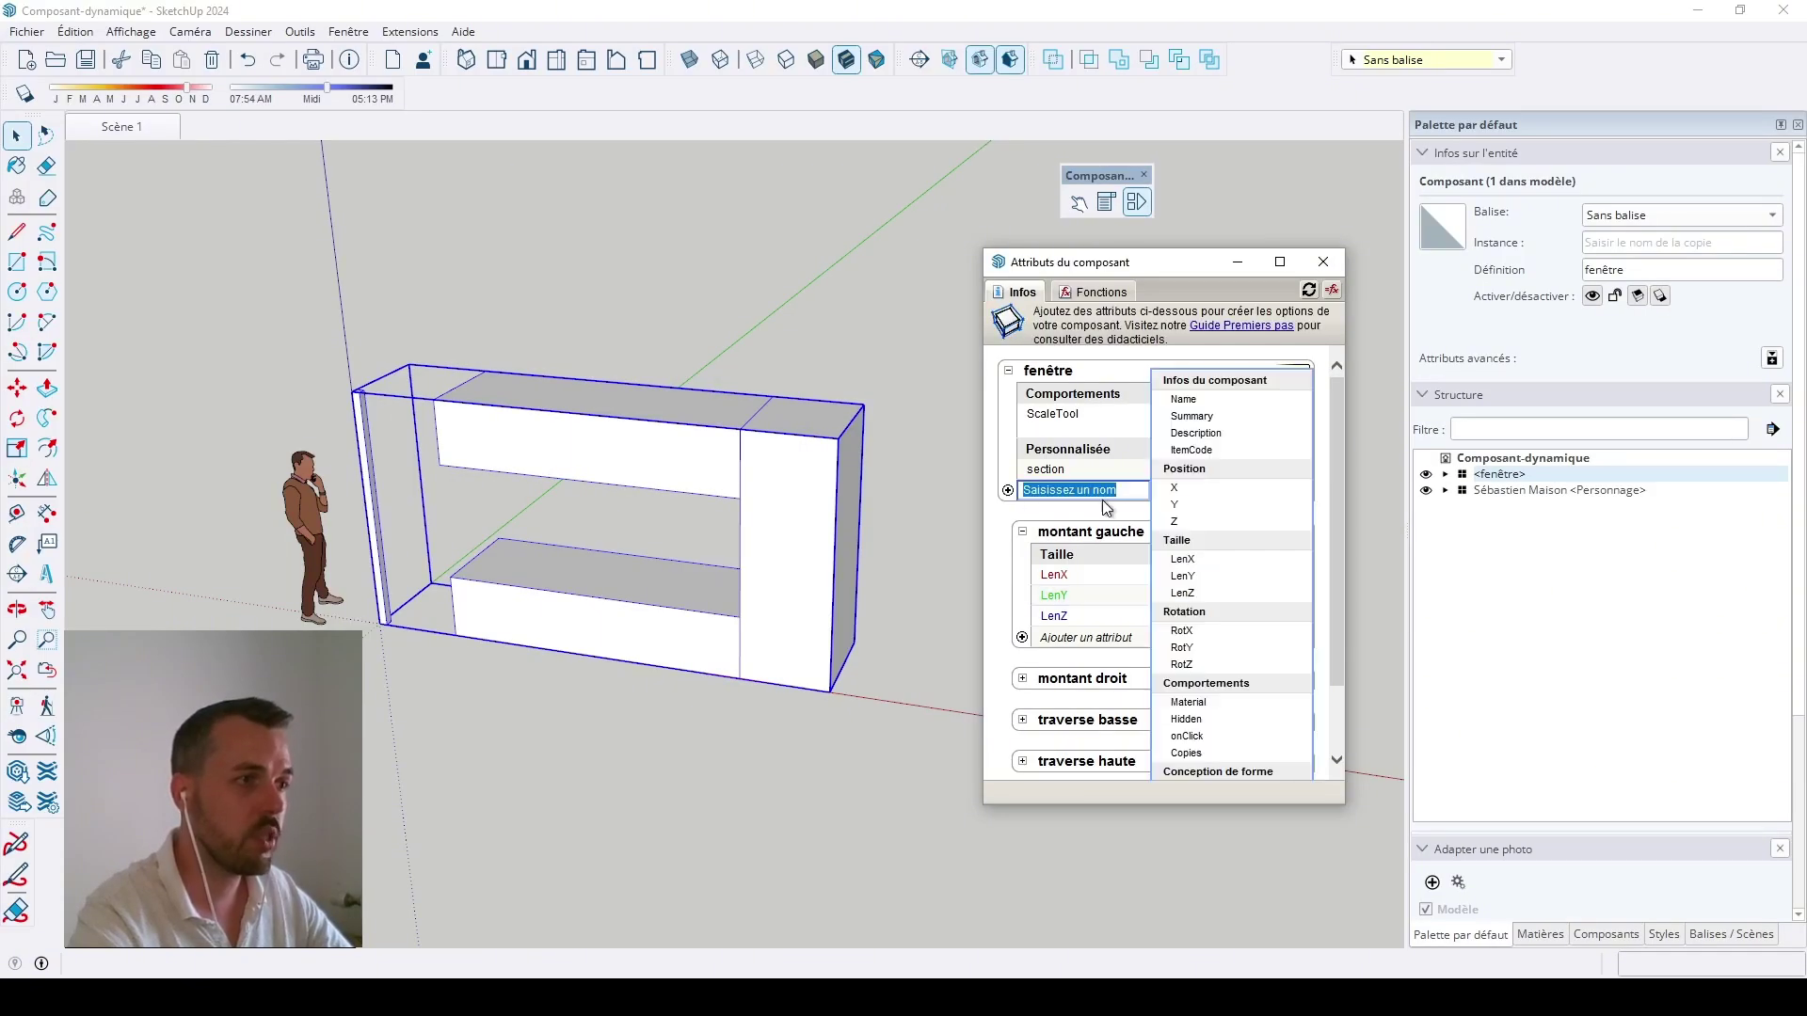
left_click(1232, 541)
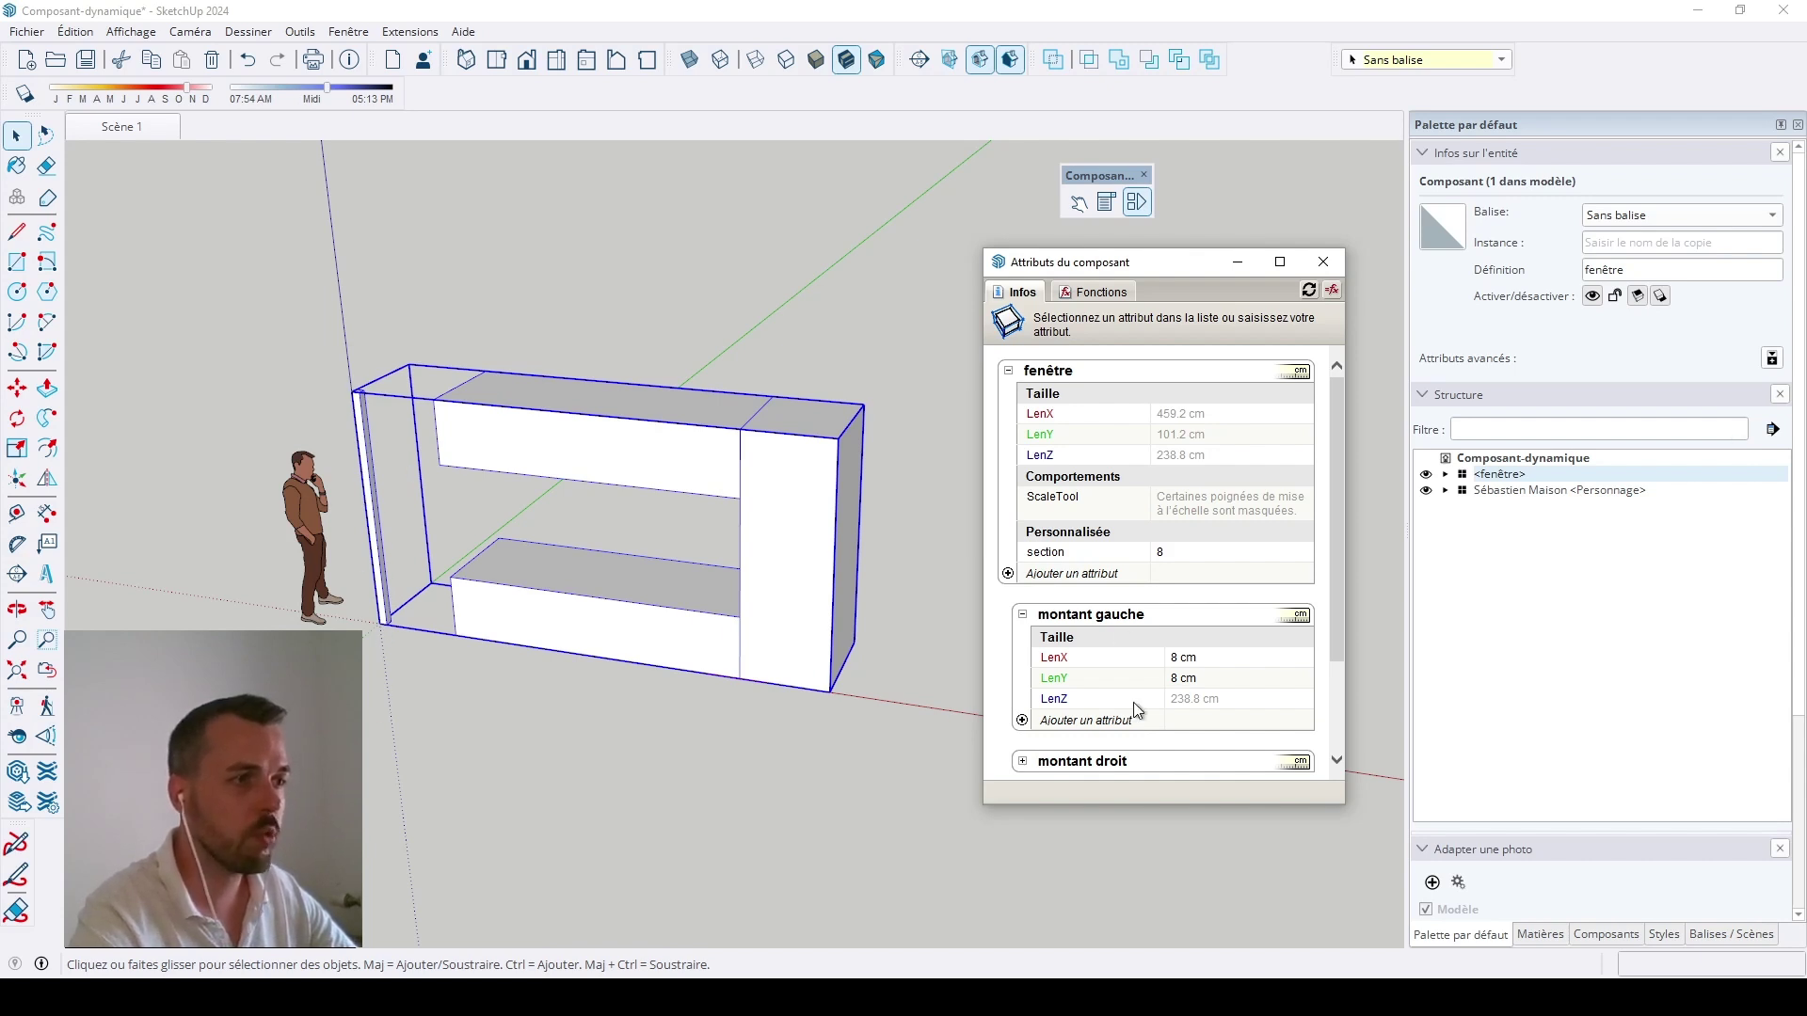
left_click(1197, 698)
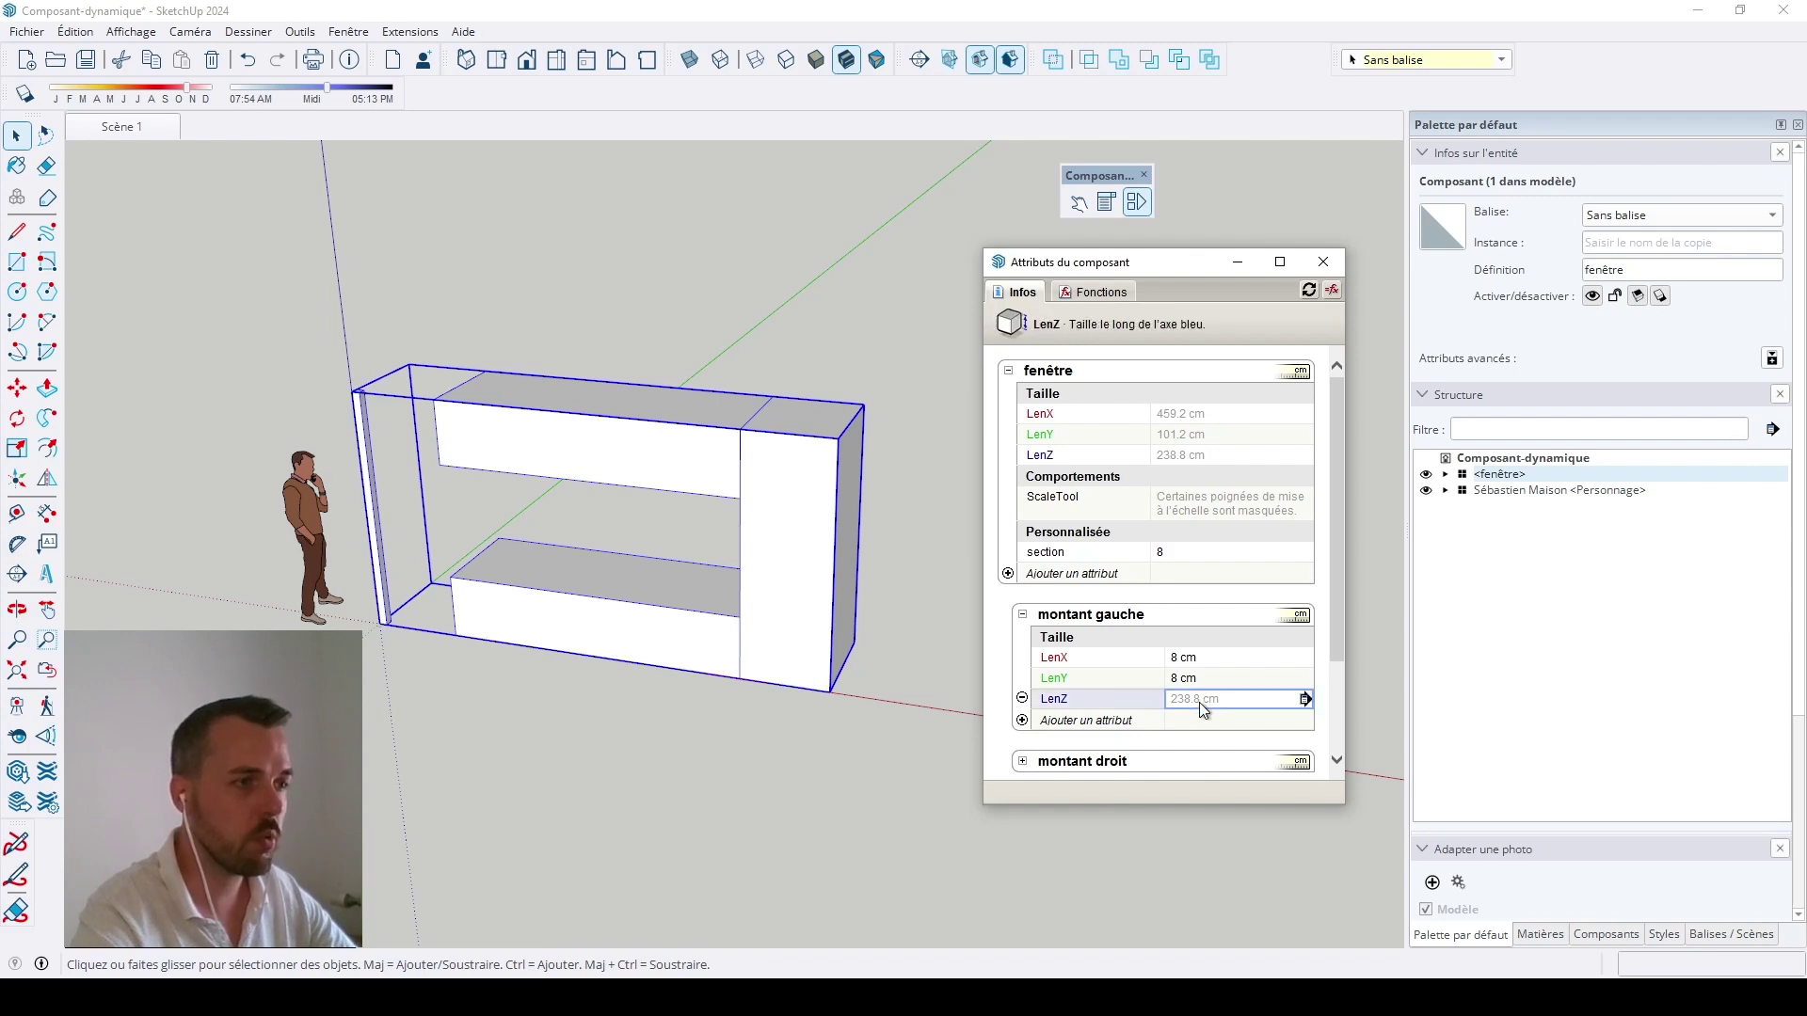
type("=")
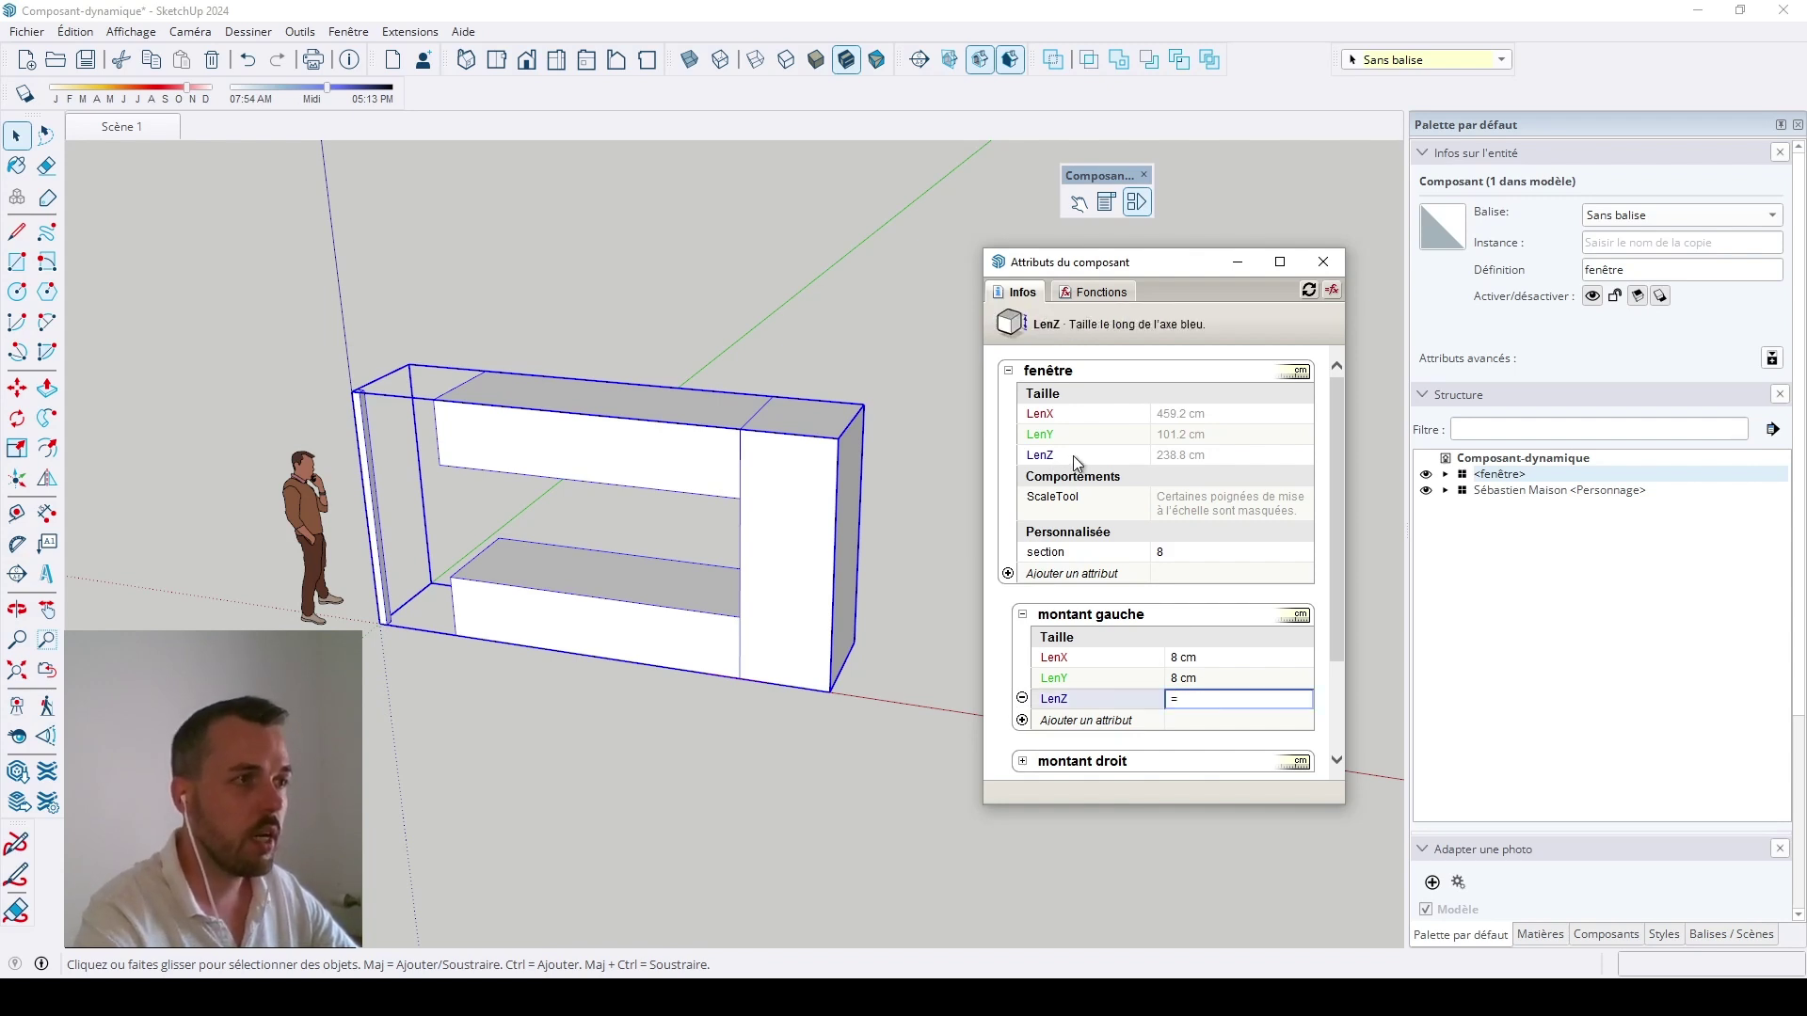
left_click(1210, 456)
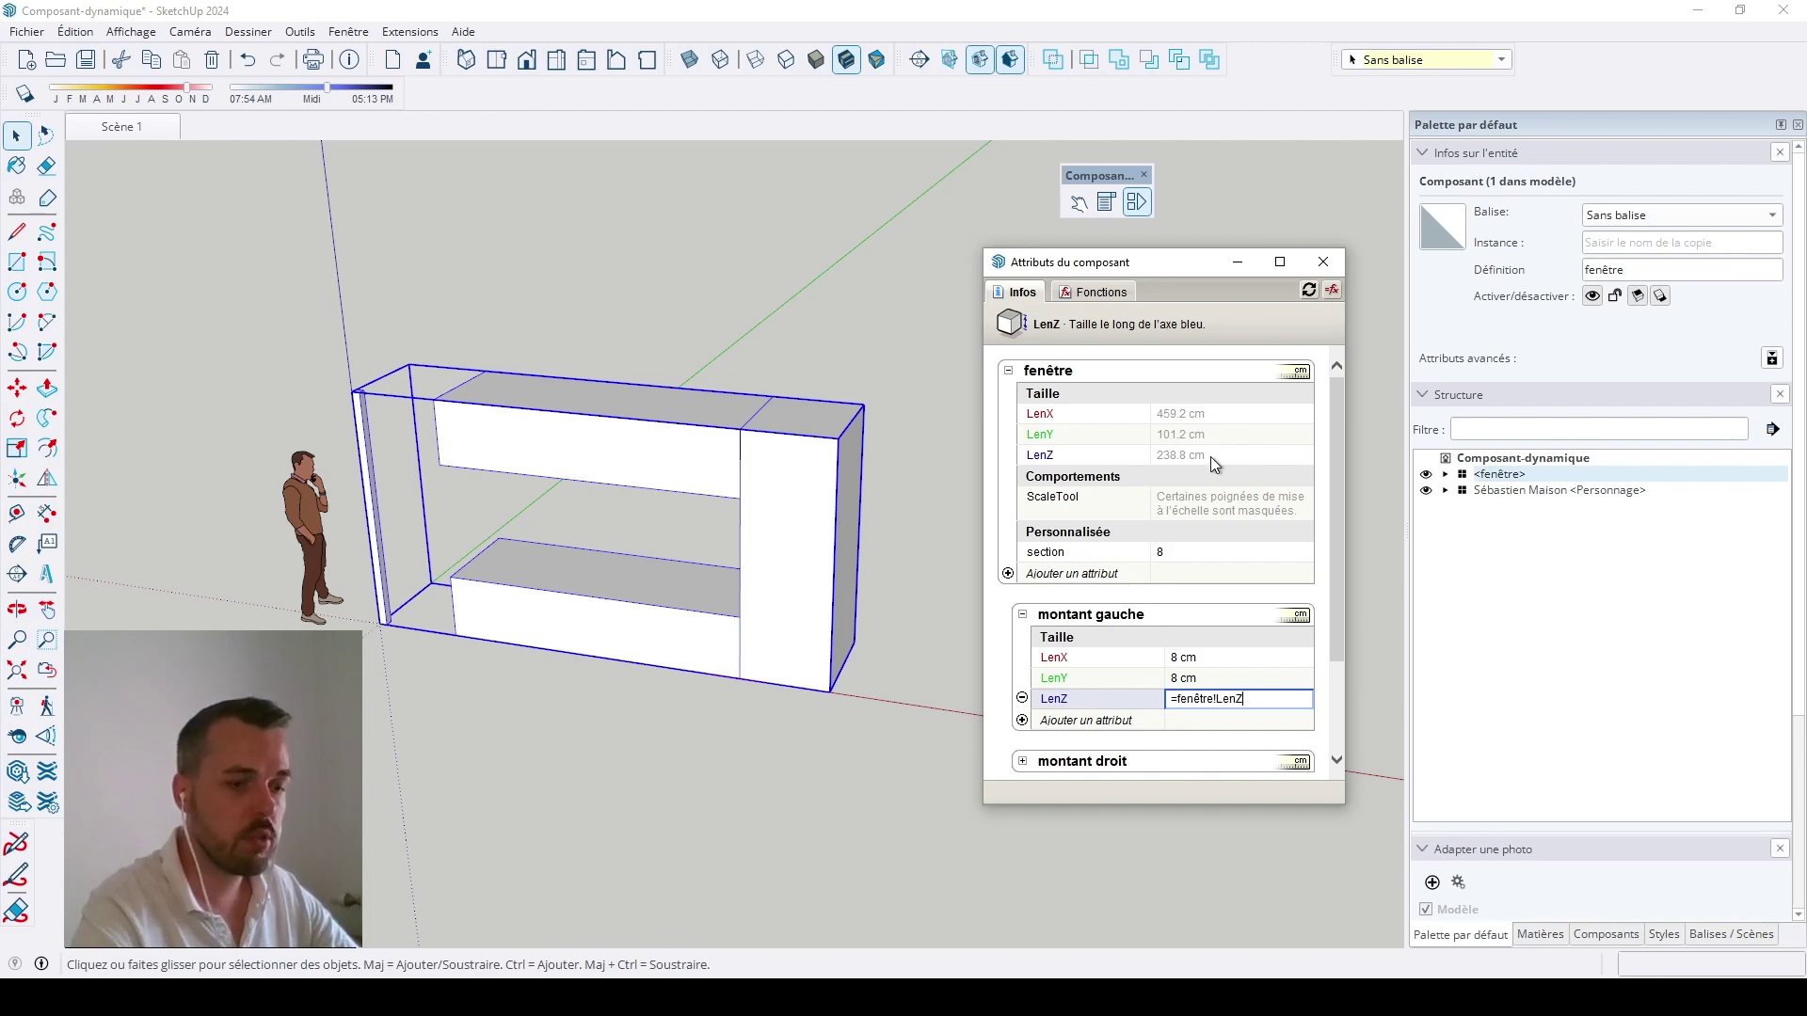
key("Return")
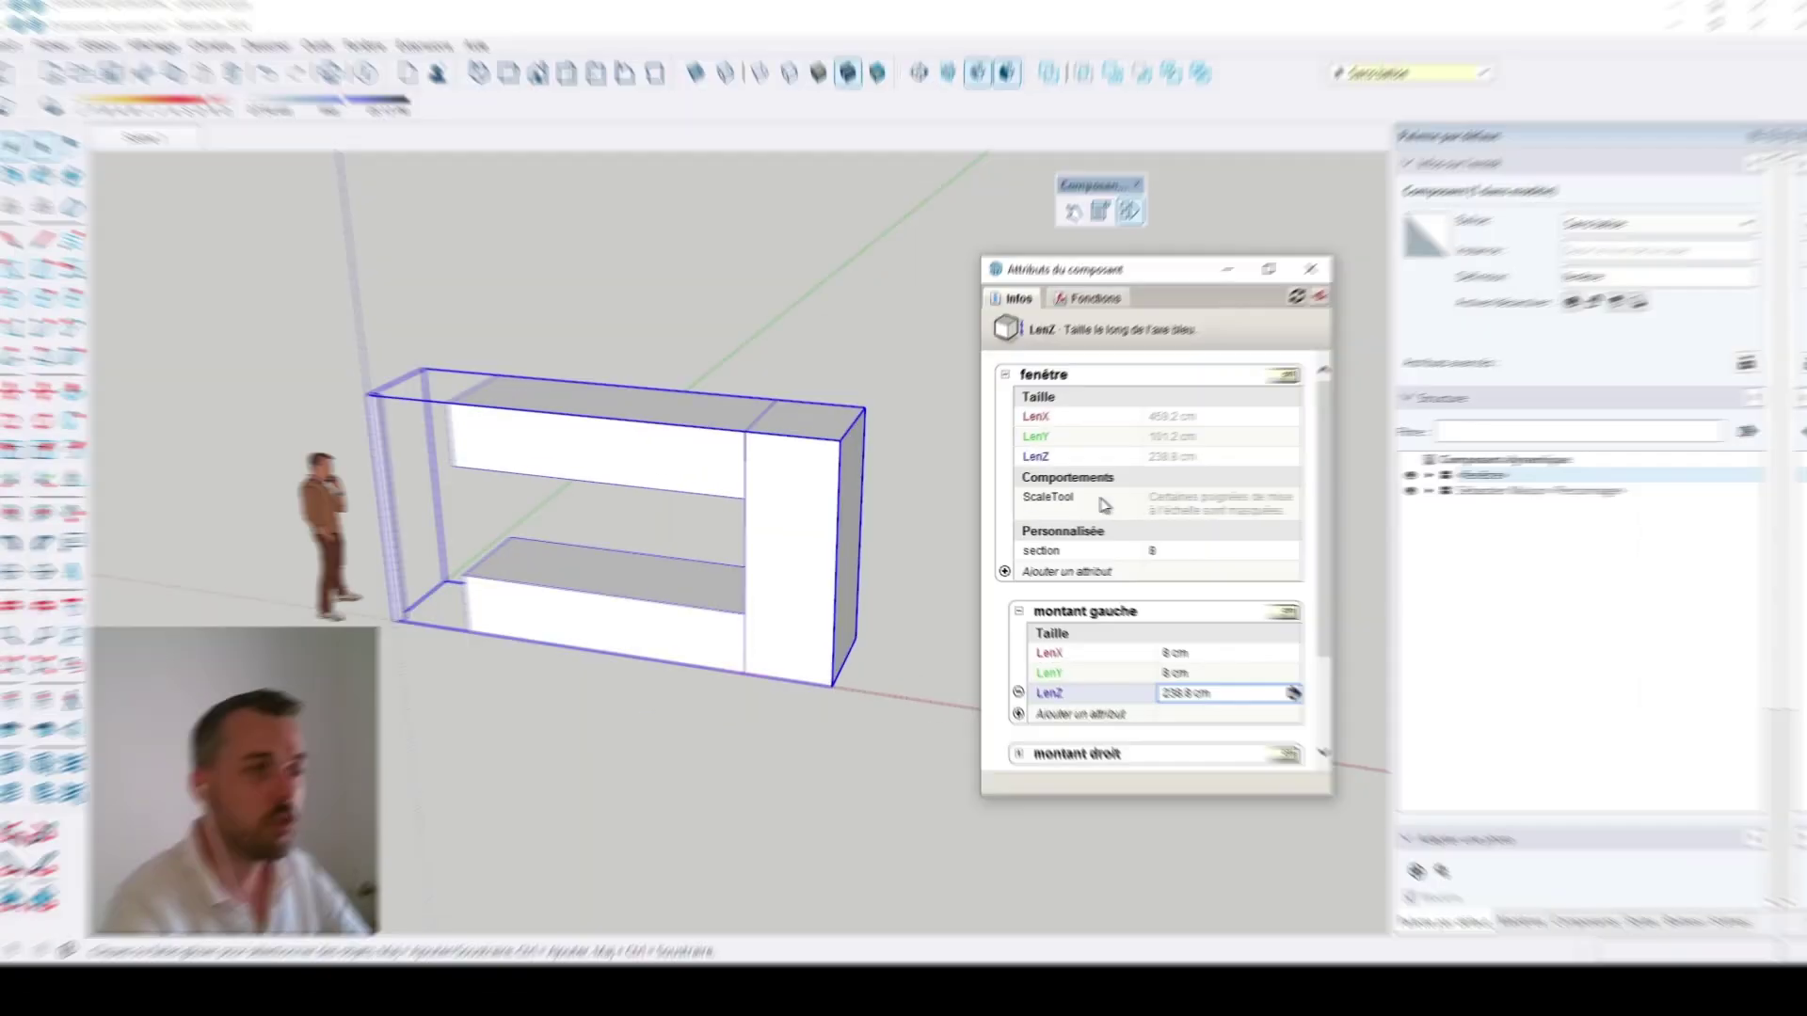
Step: Add the size attributes LenX, LenY and LenZ to the "montant droit" subcomponent
scroll(1005, 647, "down", 3)
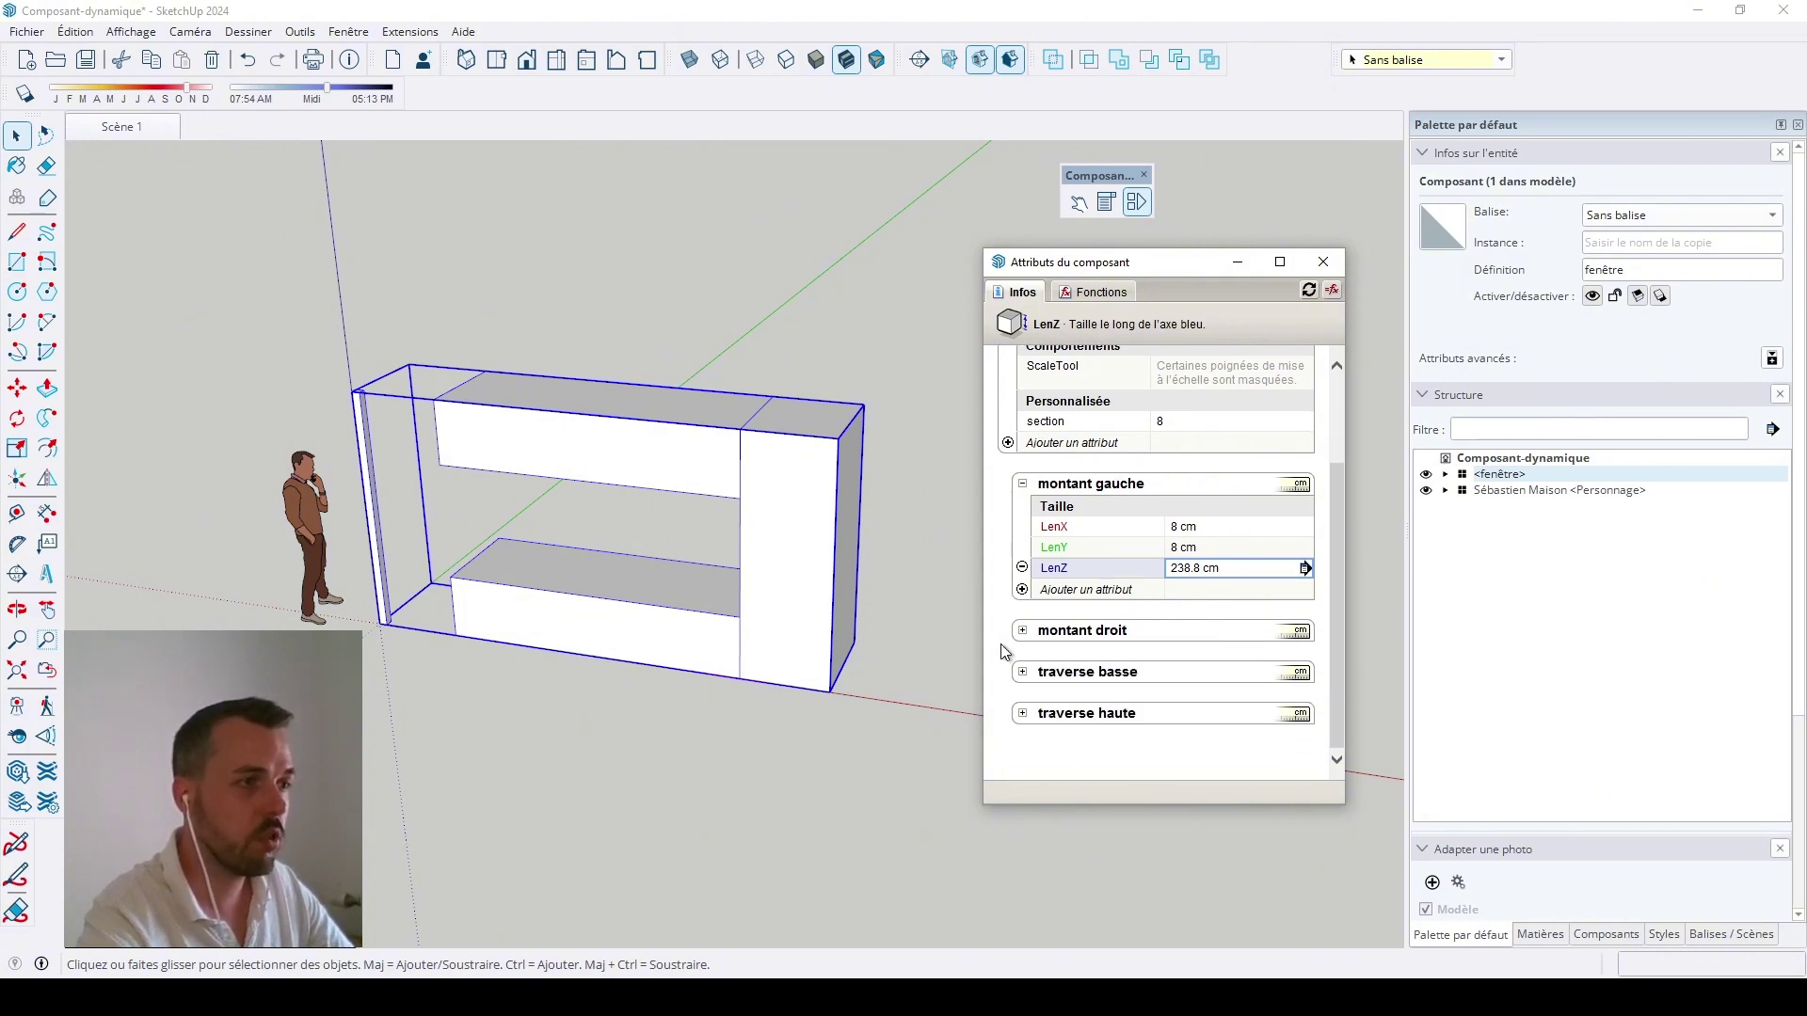
left_click(1022, 631)
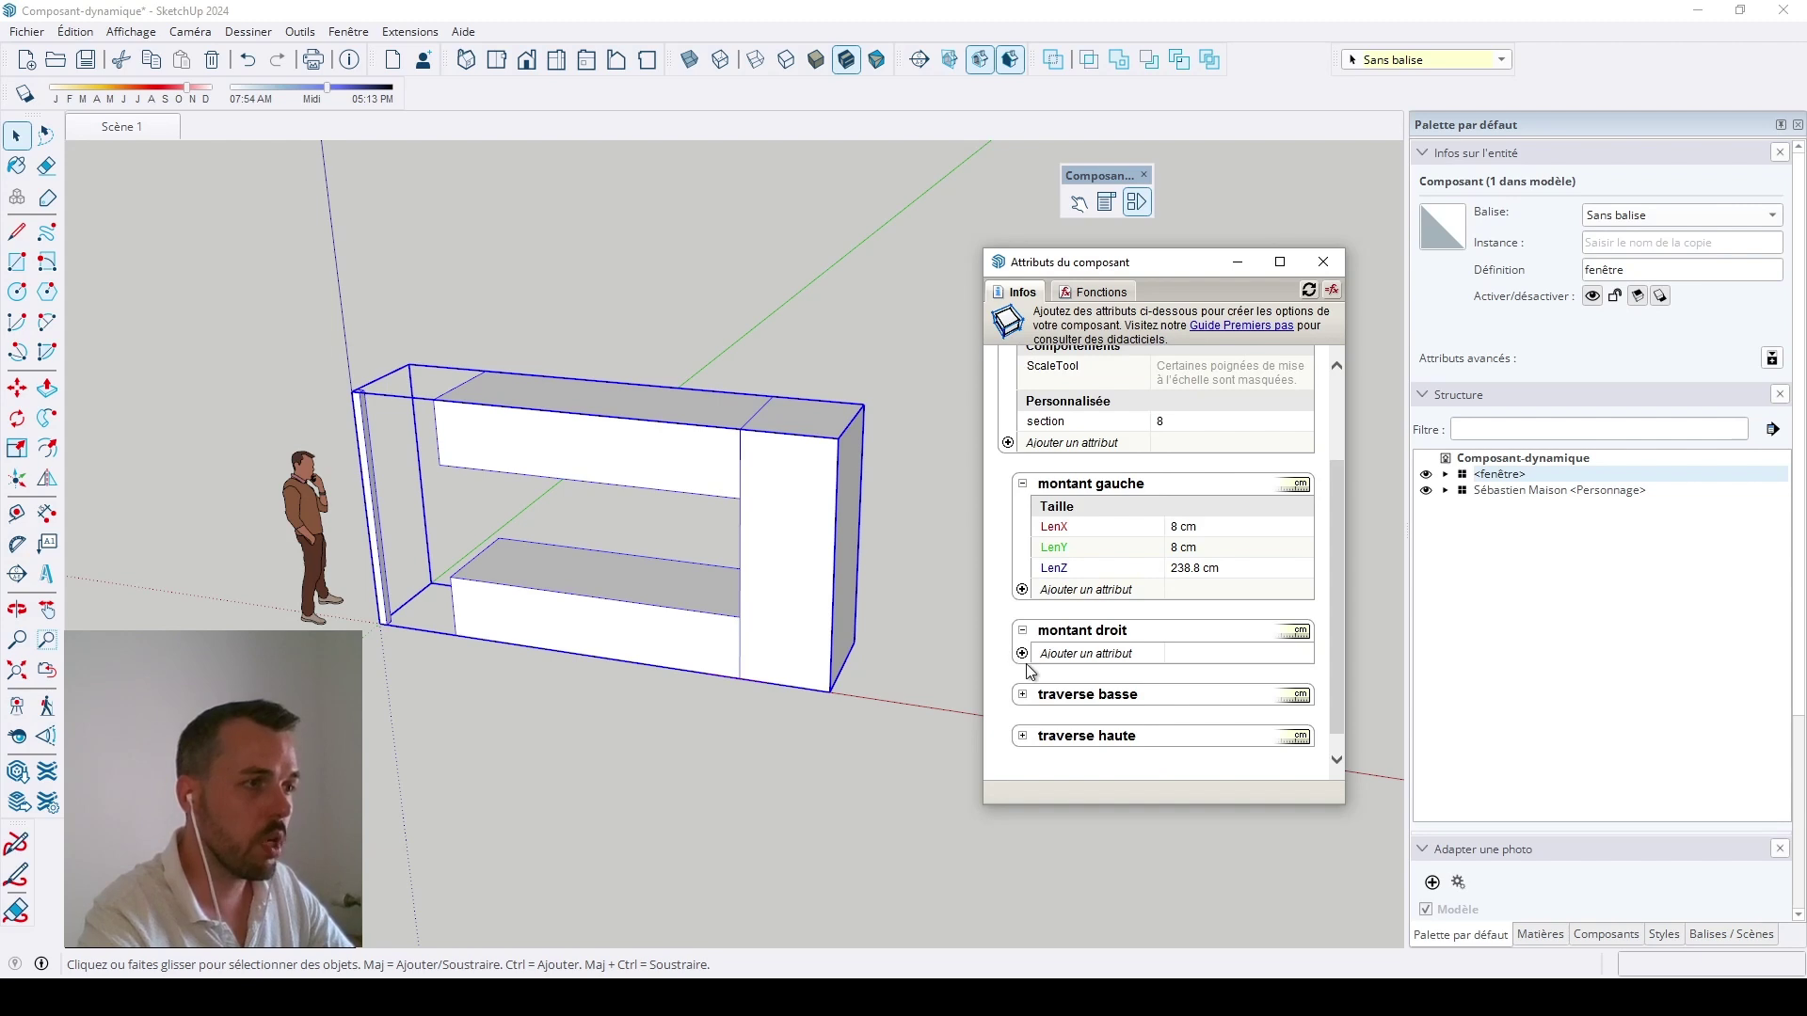
left_click(1023, 654)
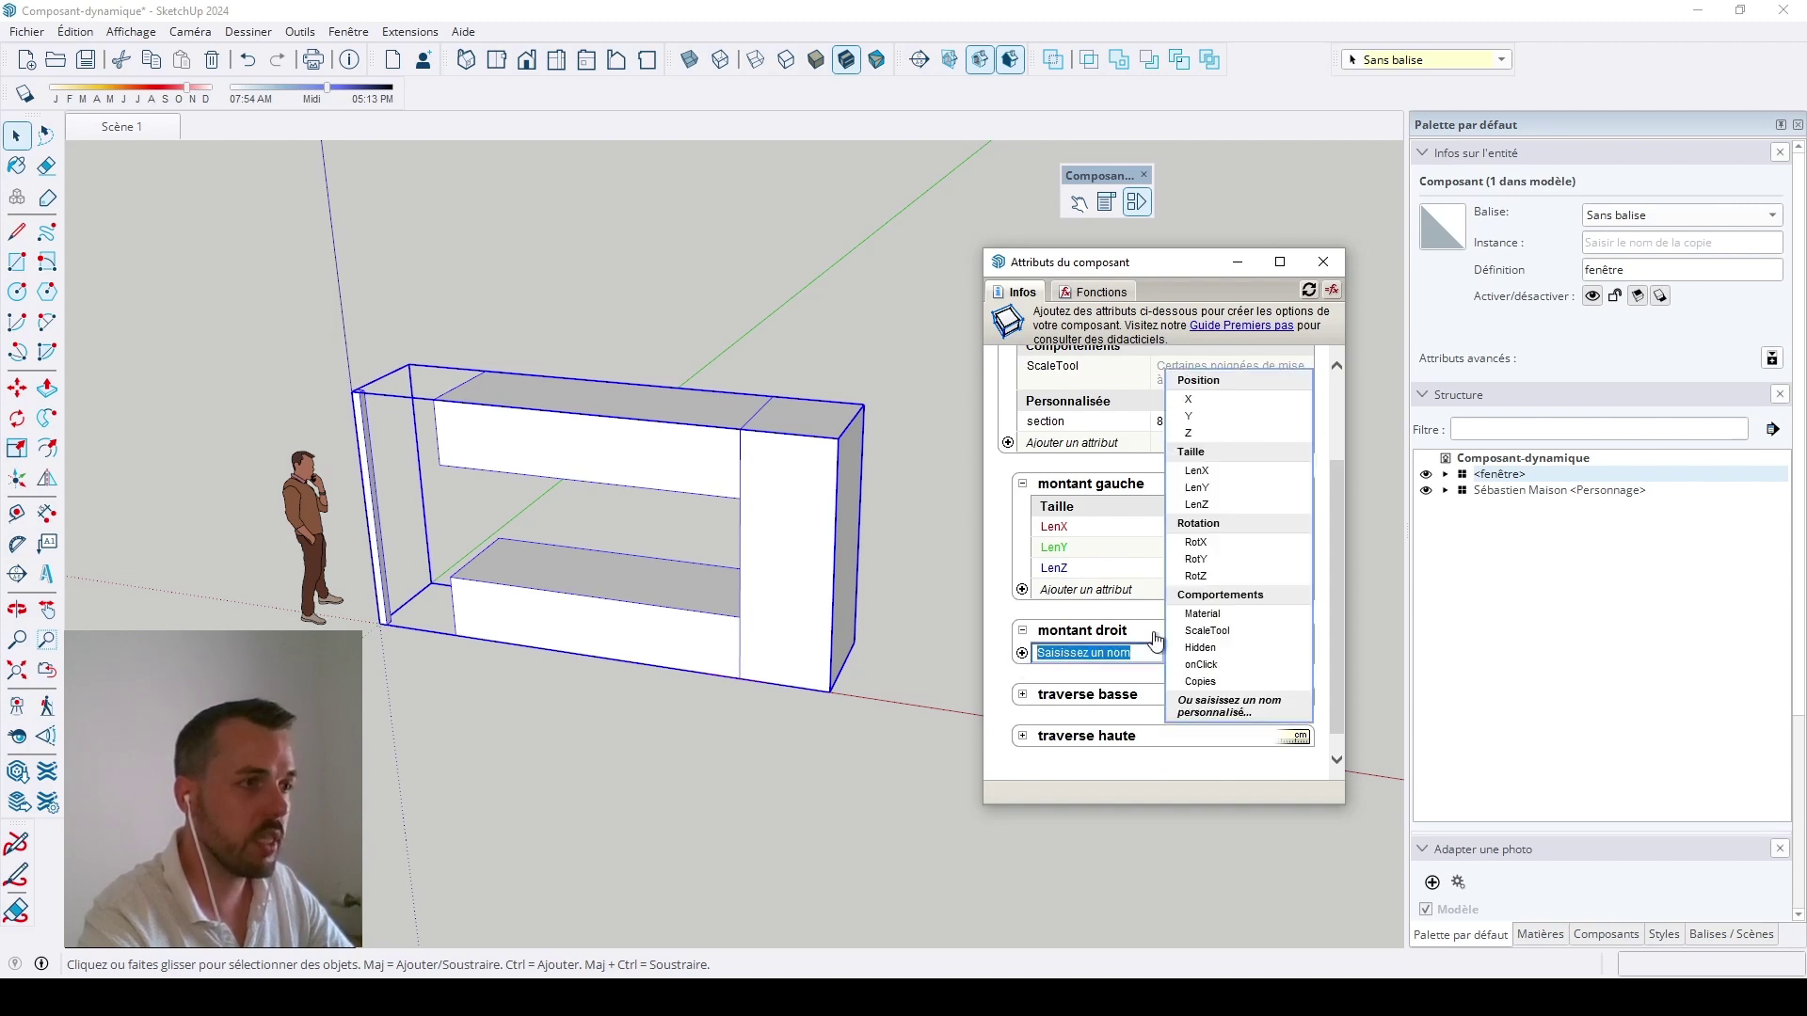
left_click(1228, 453)
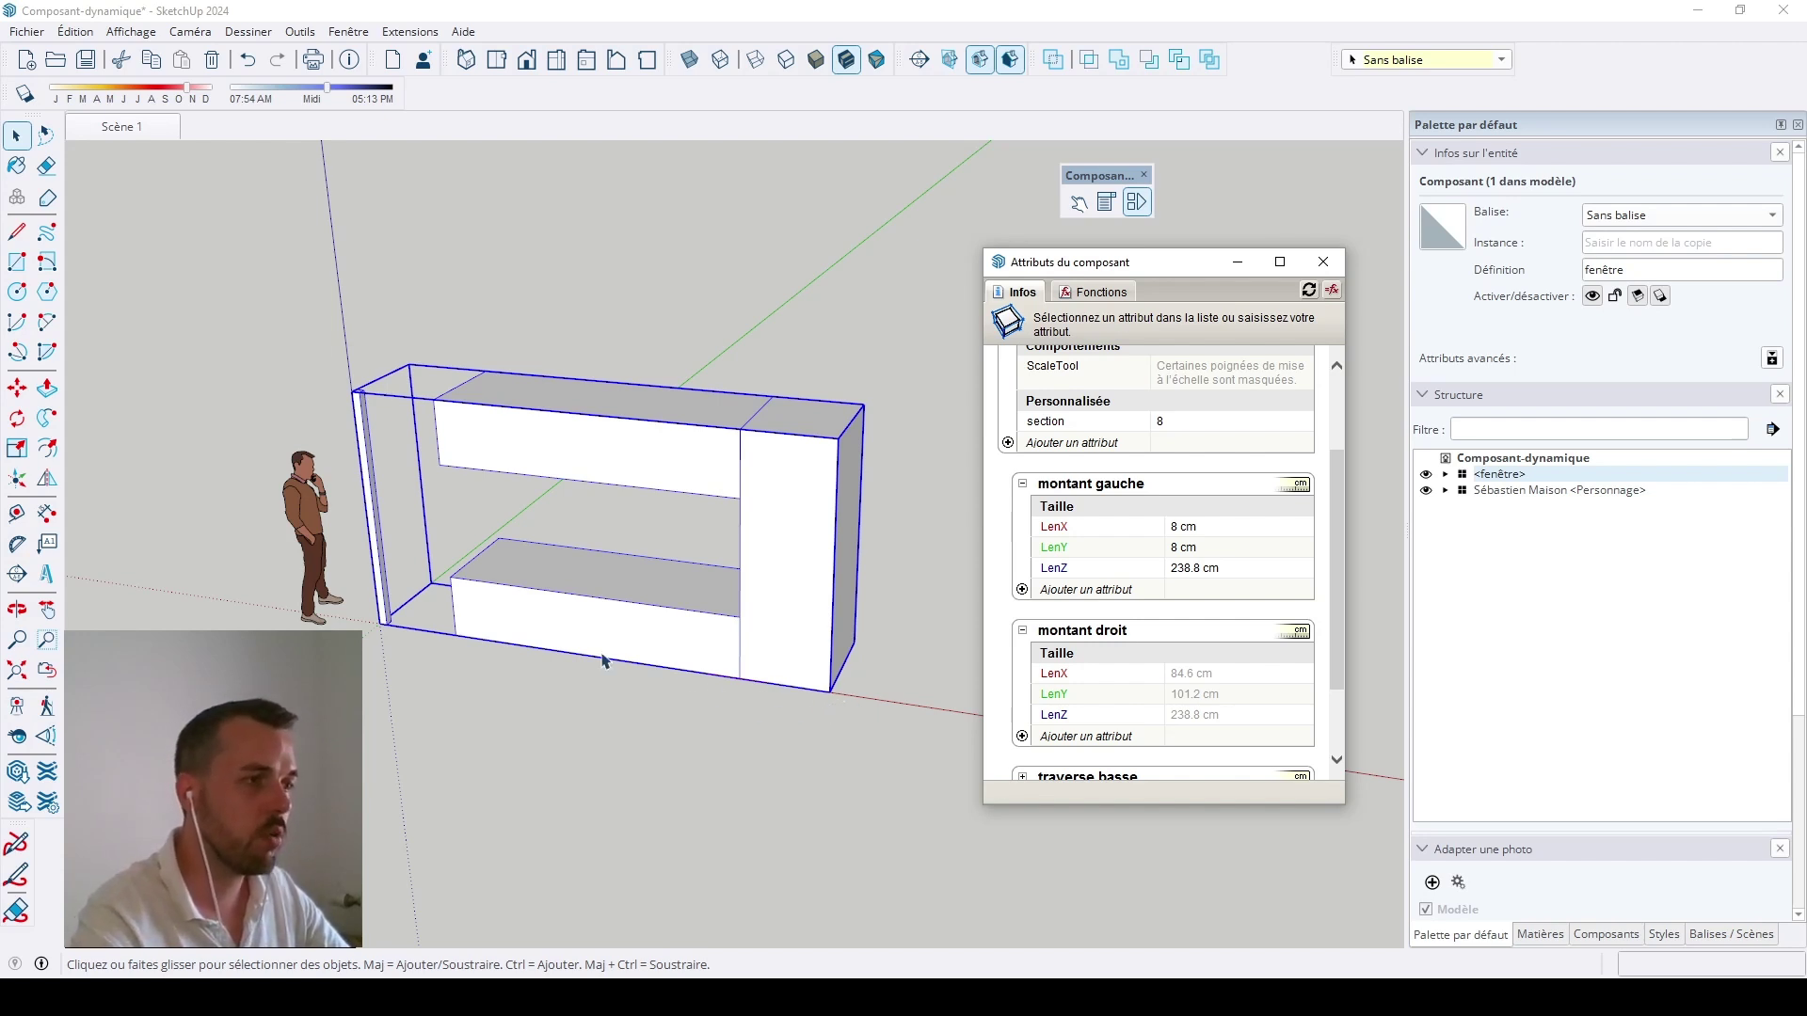
Step: Set both the LenX and LenY of "montant droit" to the formula =fenêtre!section
left_click(1213, 678)
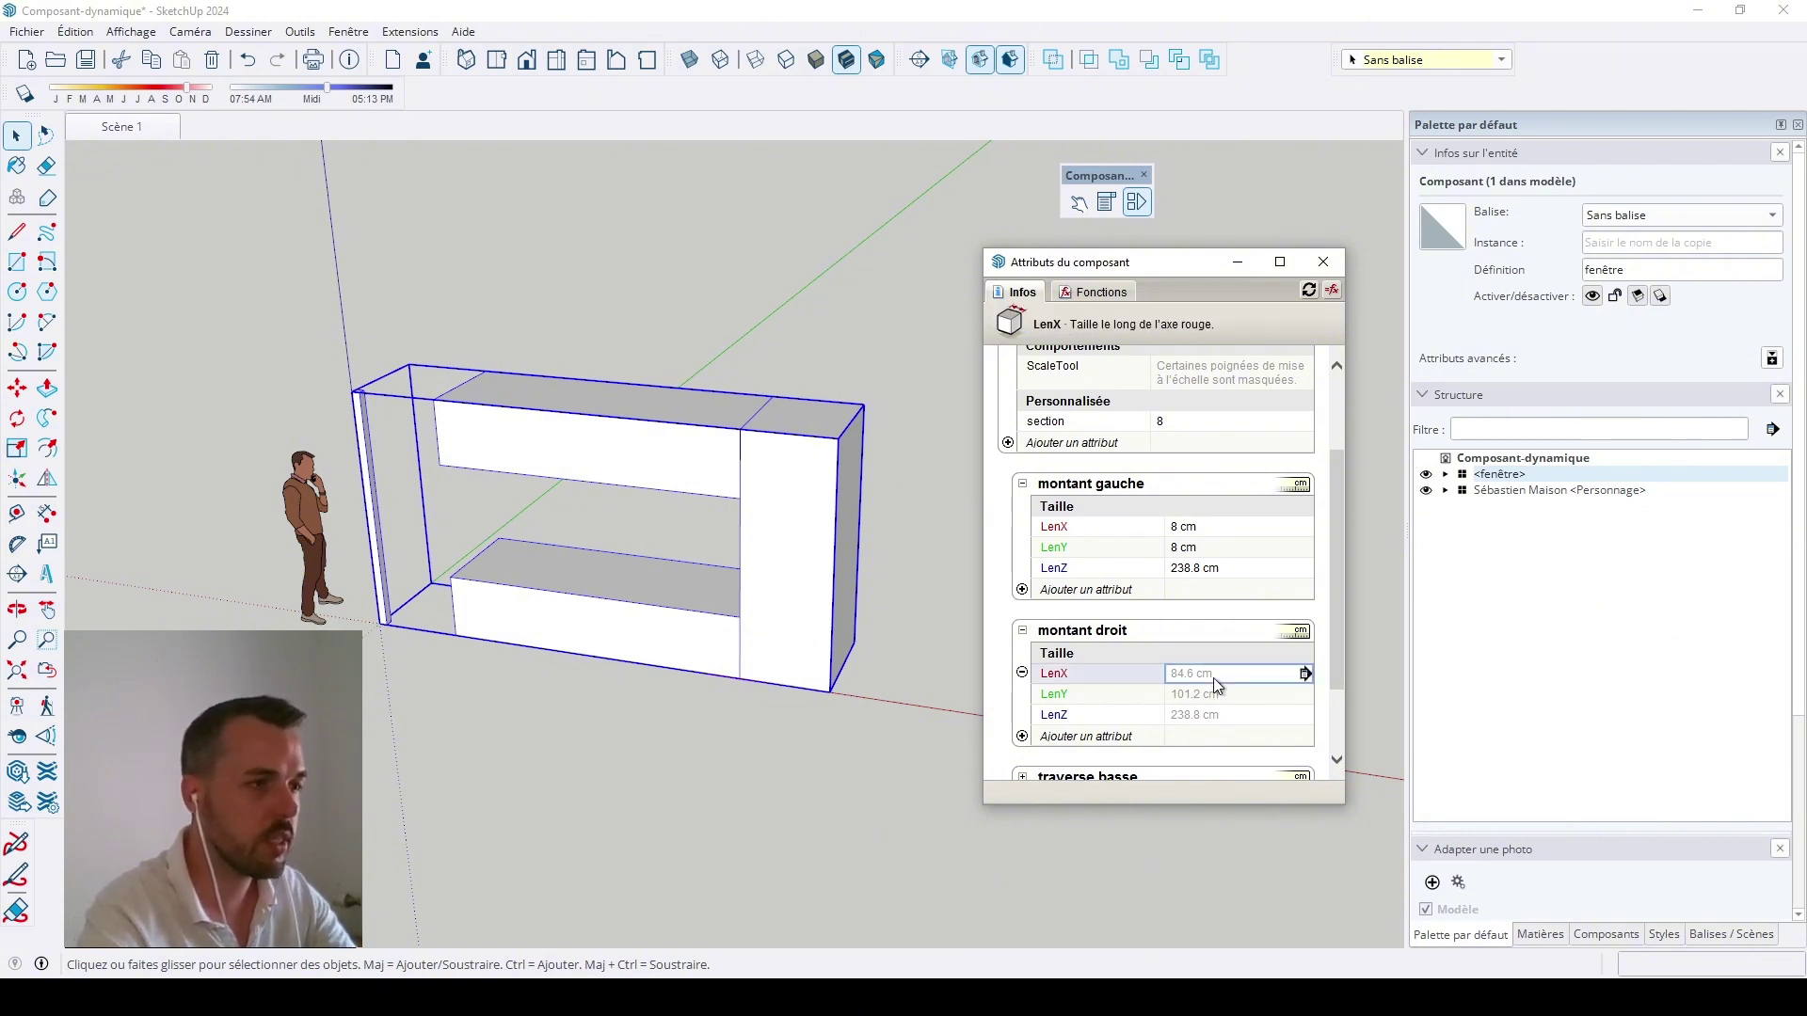
type("=")
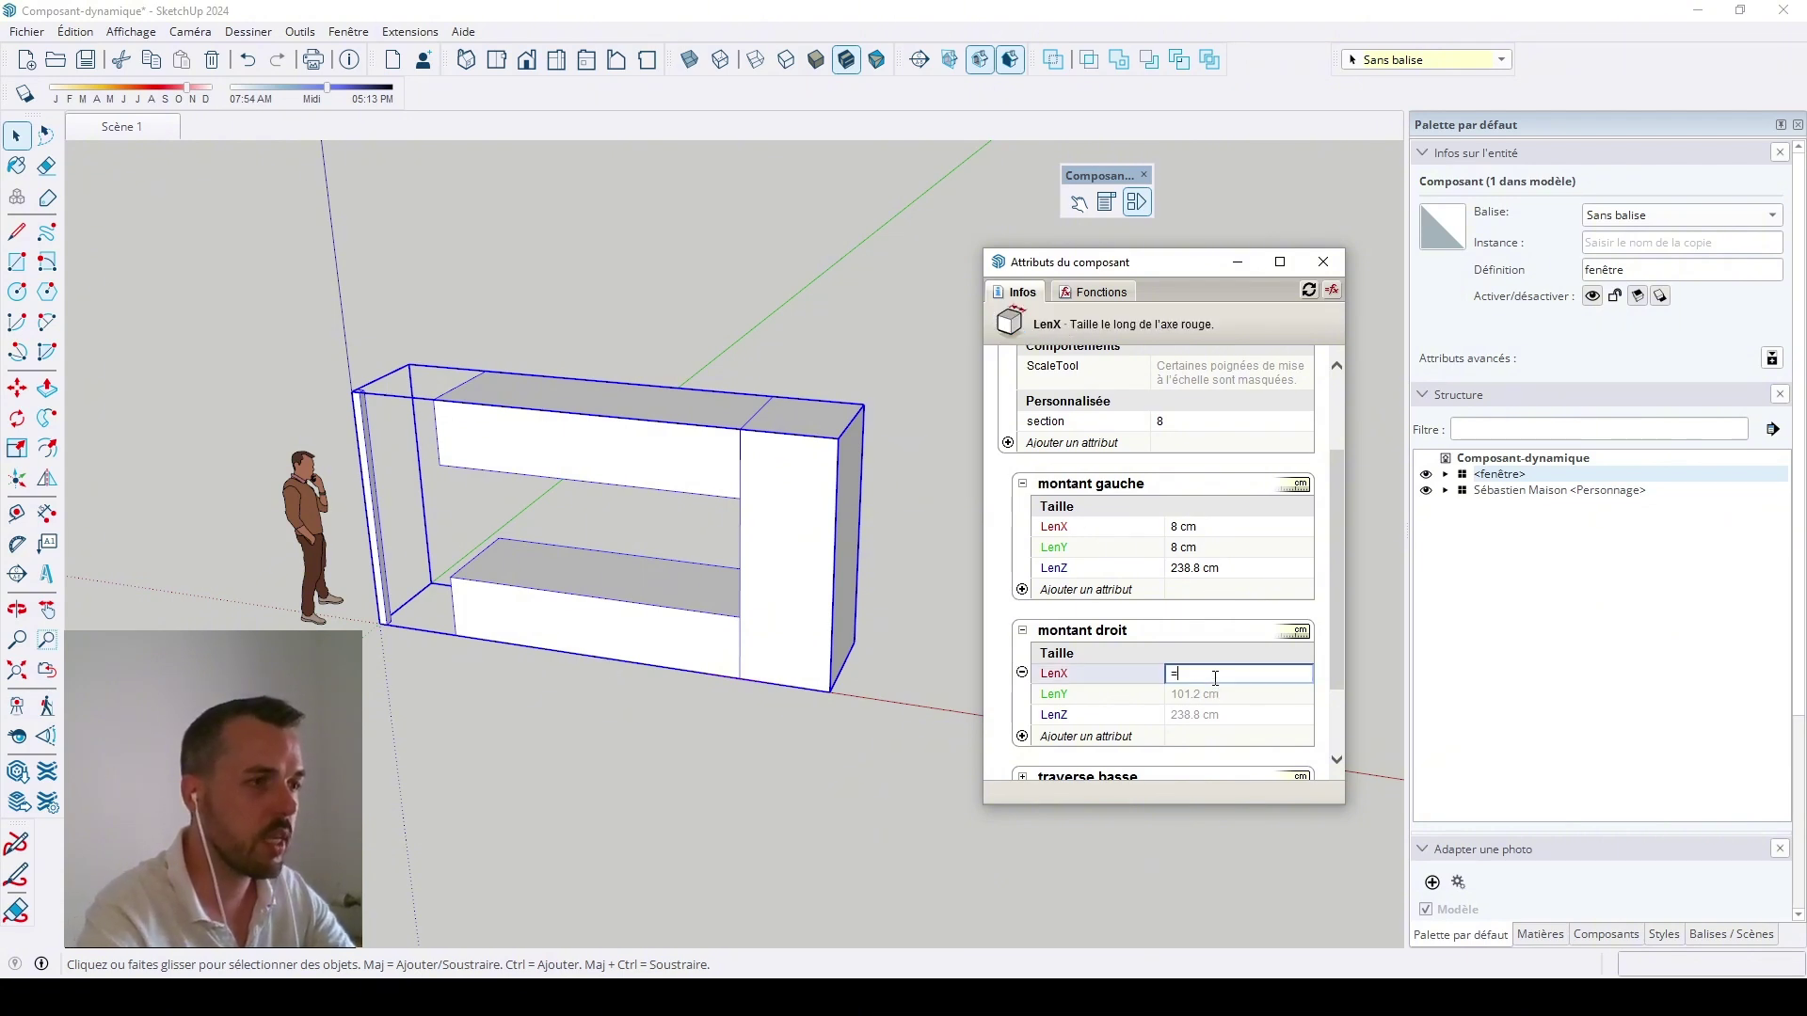
left_click(1064, 421)
key("Return")
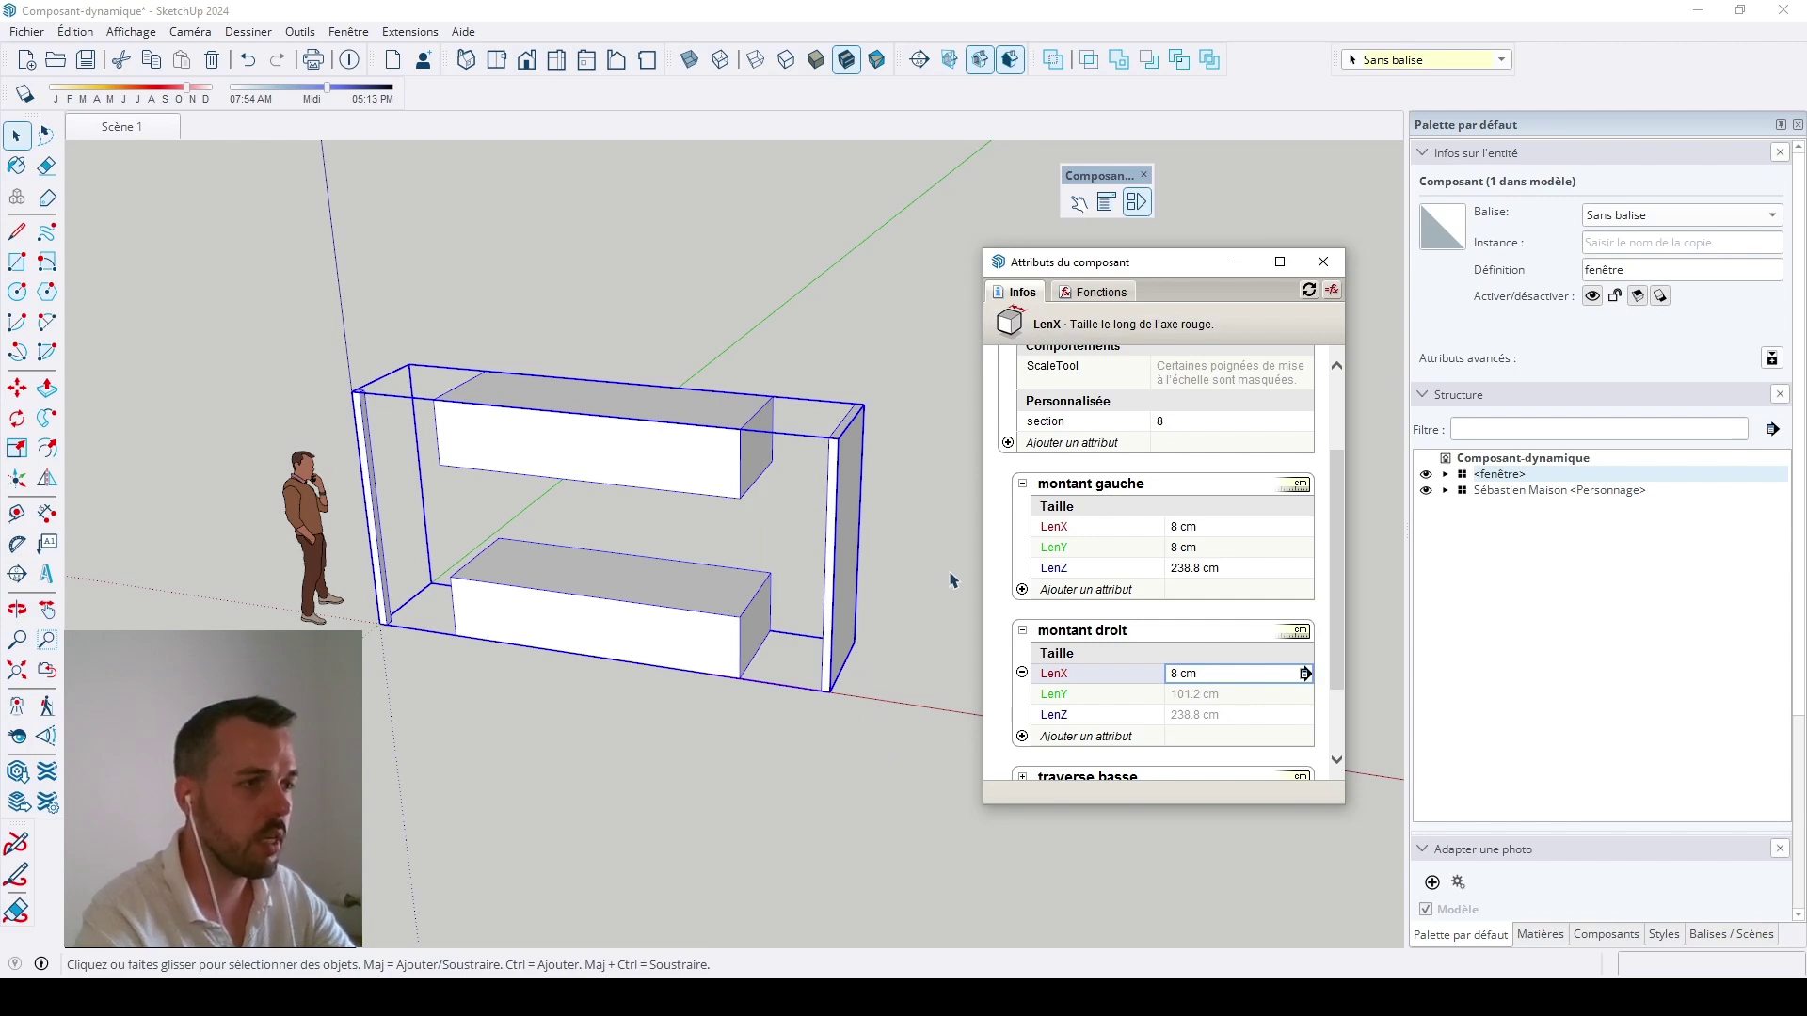
left_click(1200, 695)
type("=")
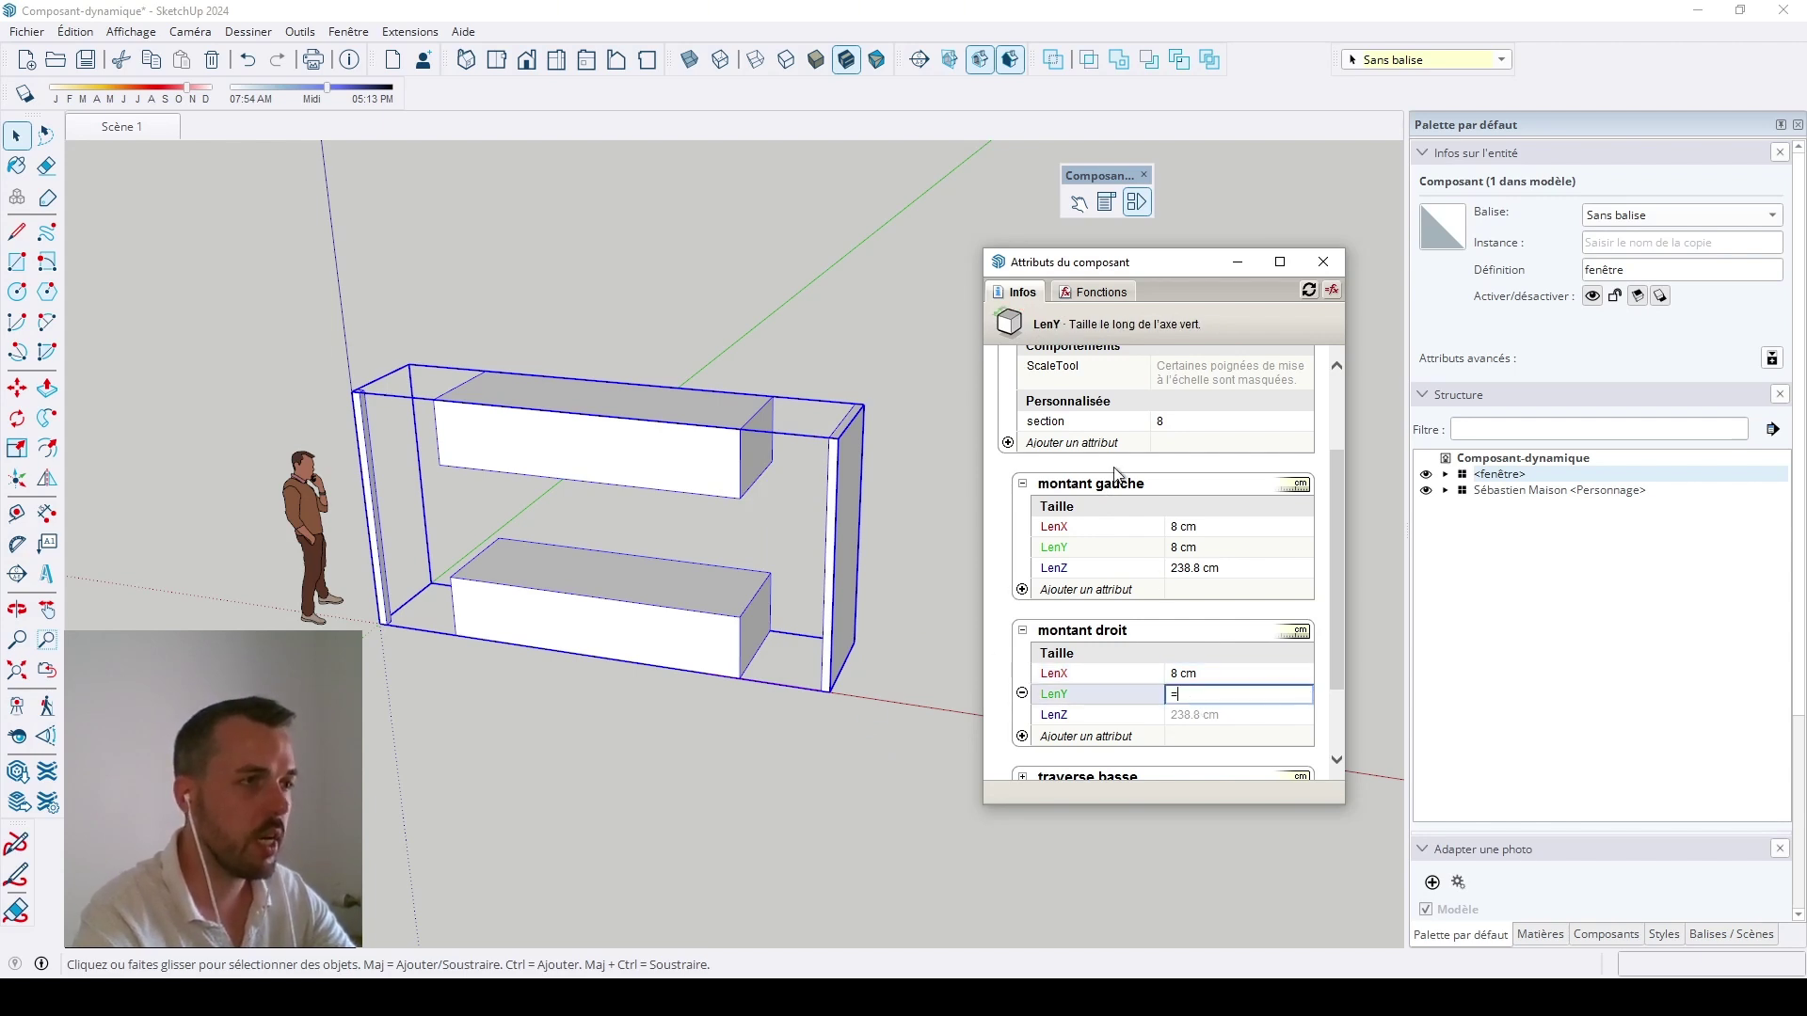
left_click(1071, 420)
key("Return")
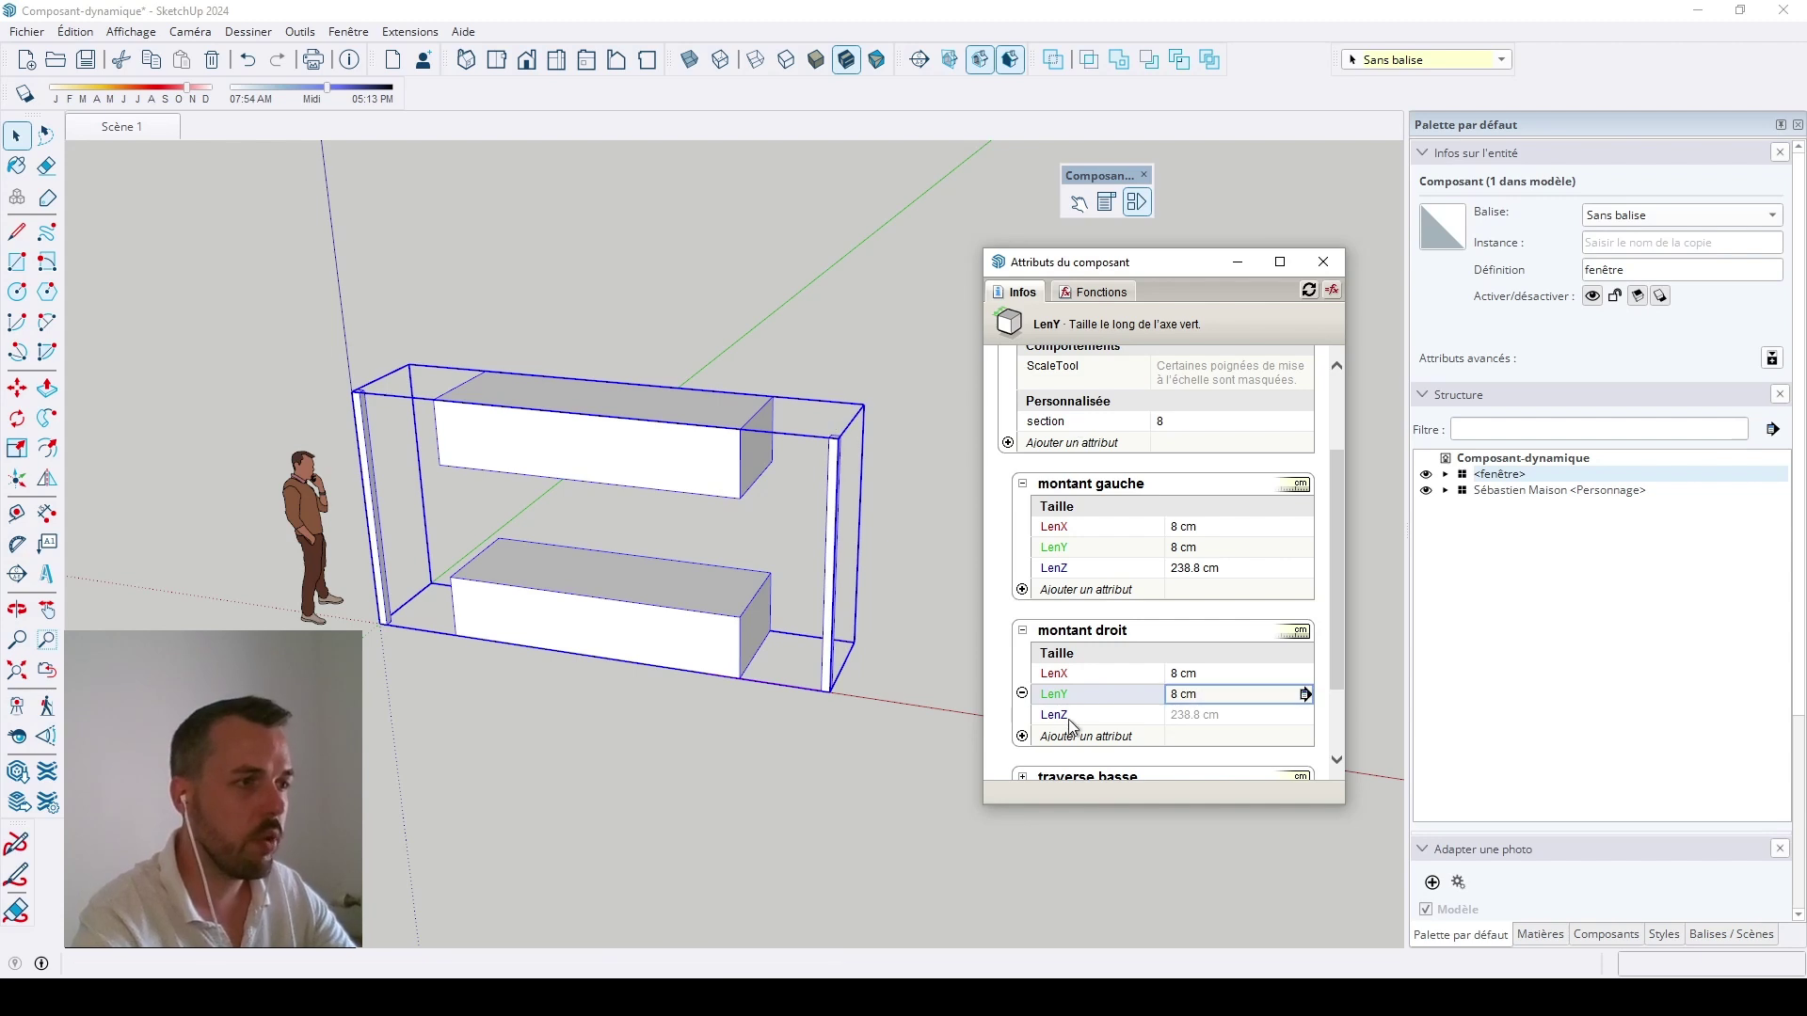
Step: Set the LenZ of "montant droit" to the formula =fenêtre!LenZ
left_click(1218, 719)
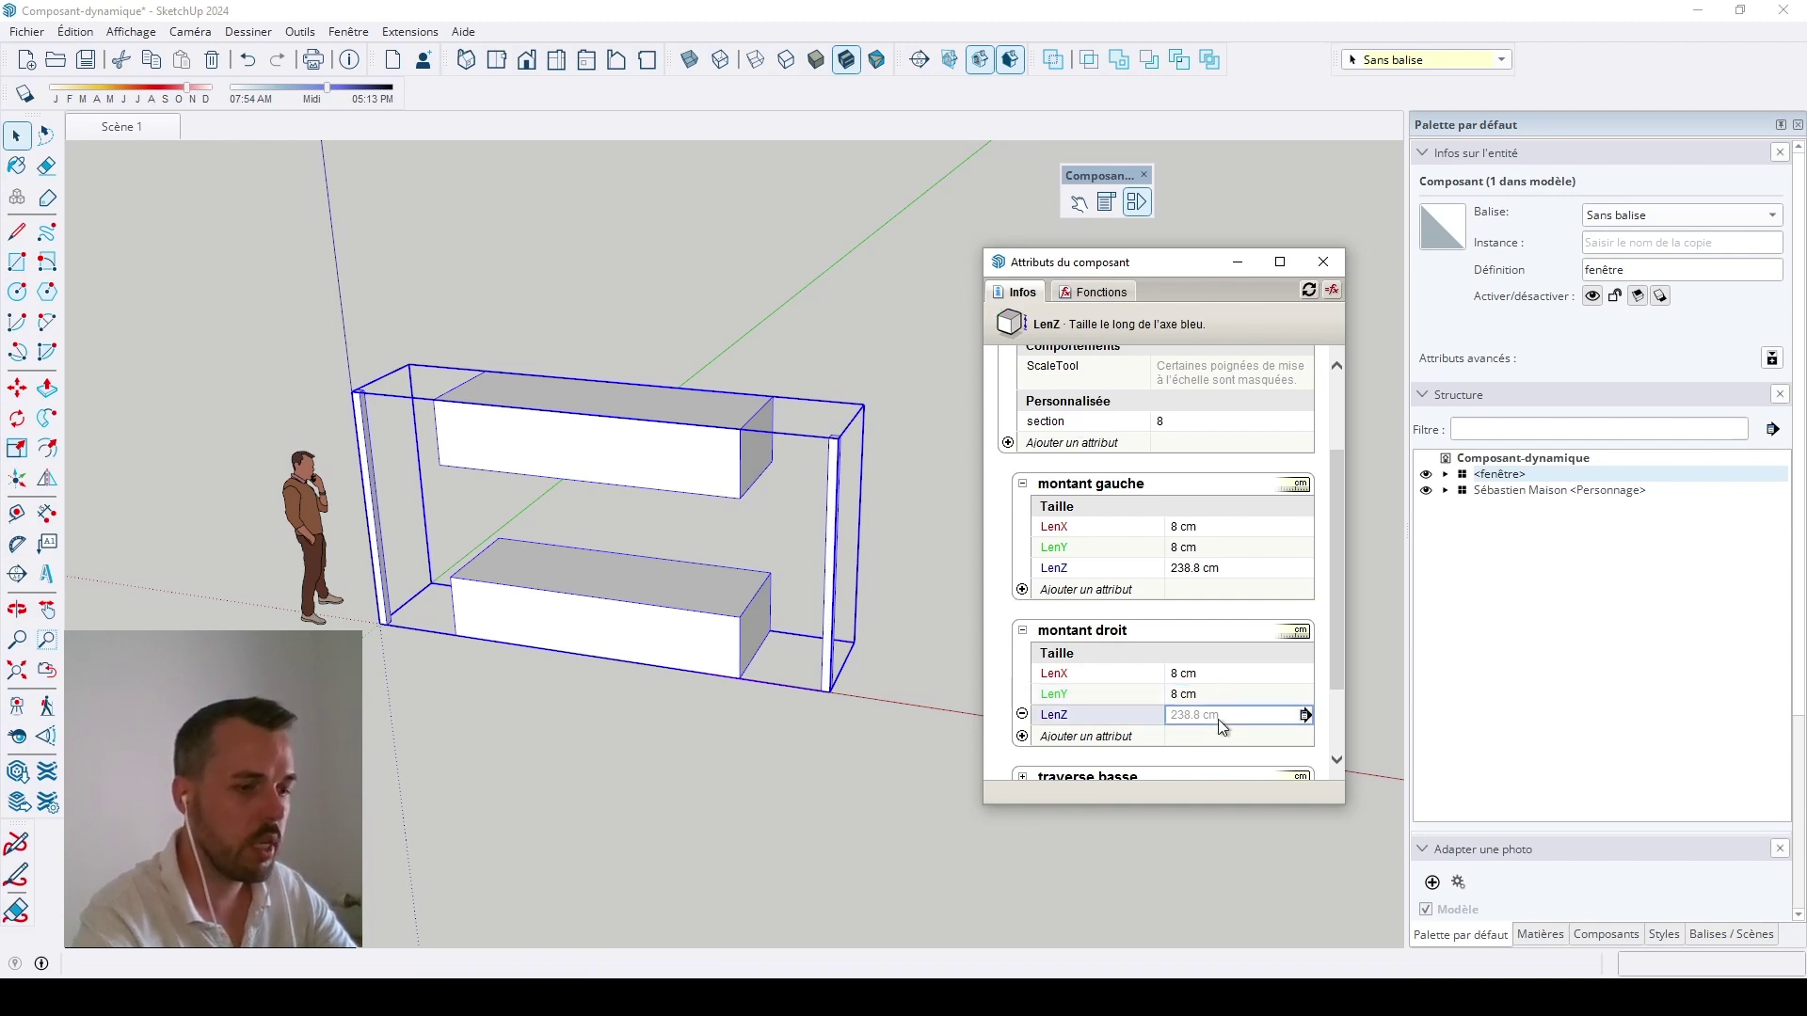
type("=")
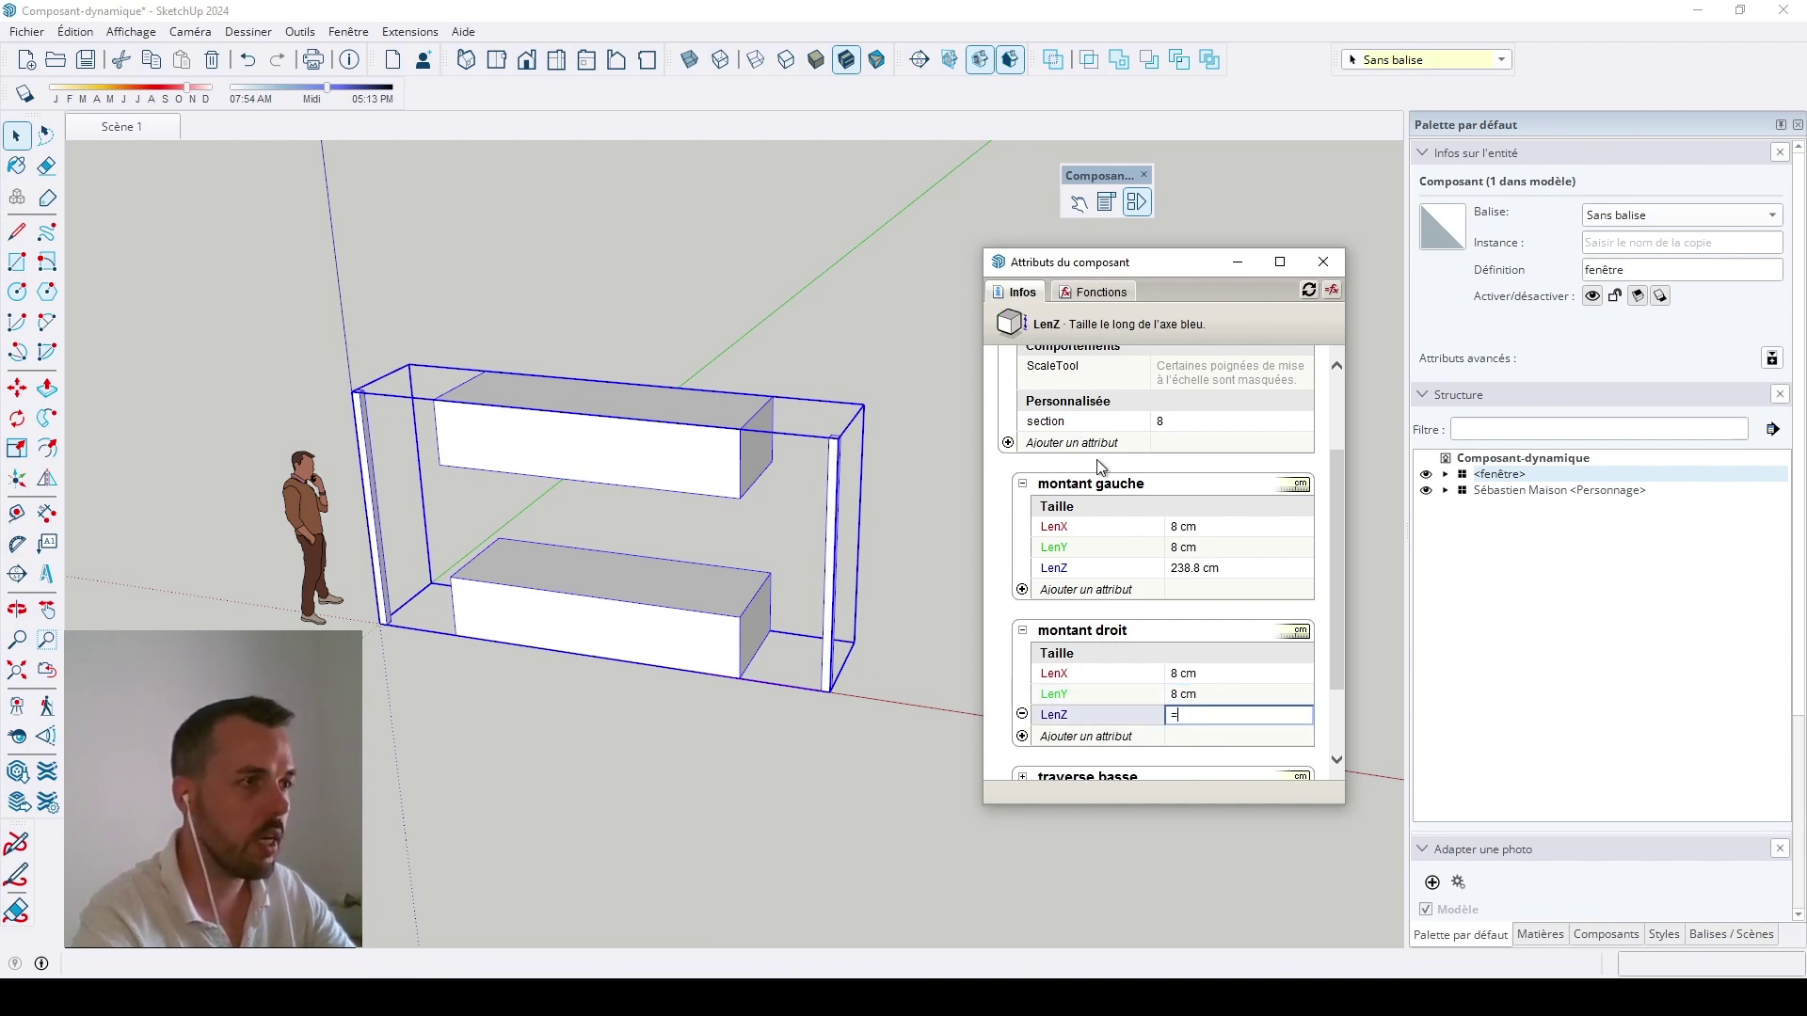
scroll(1099, 467, "up", 2)
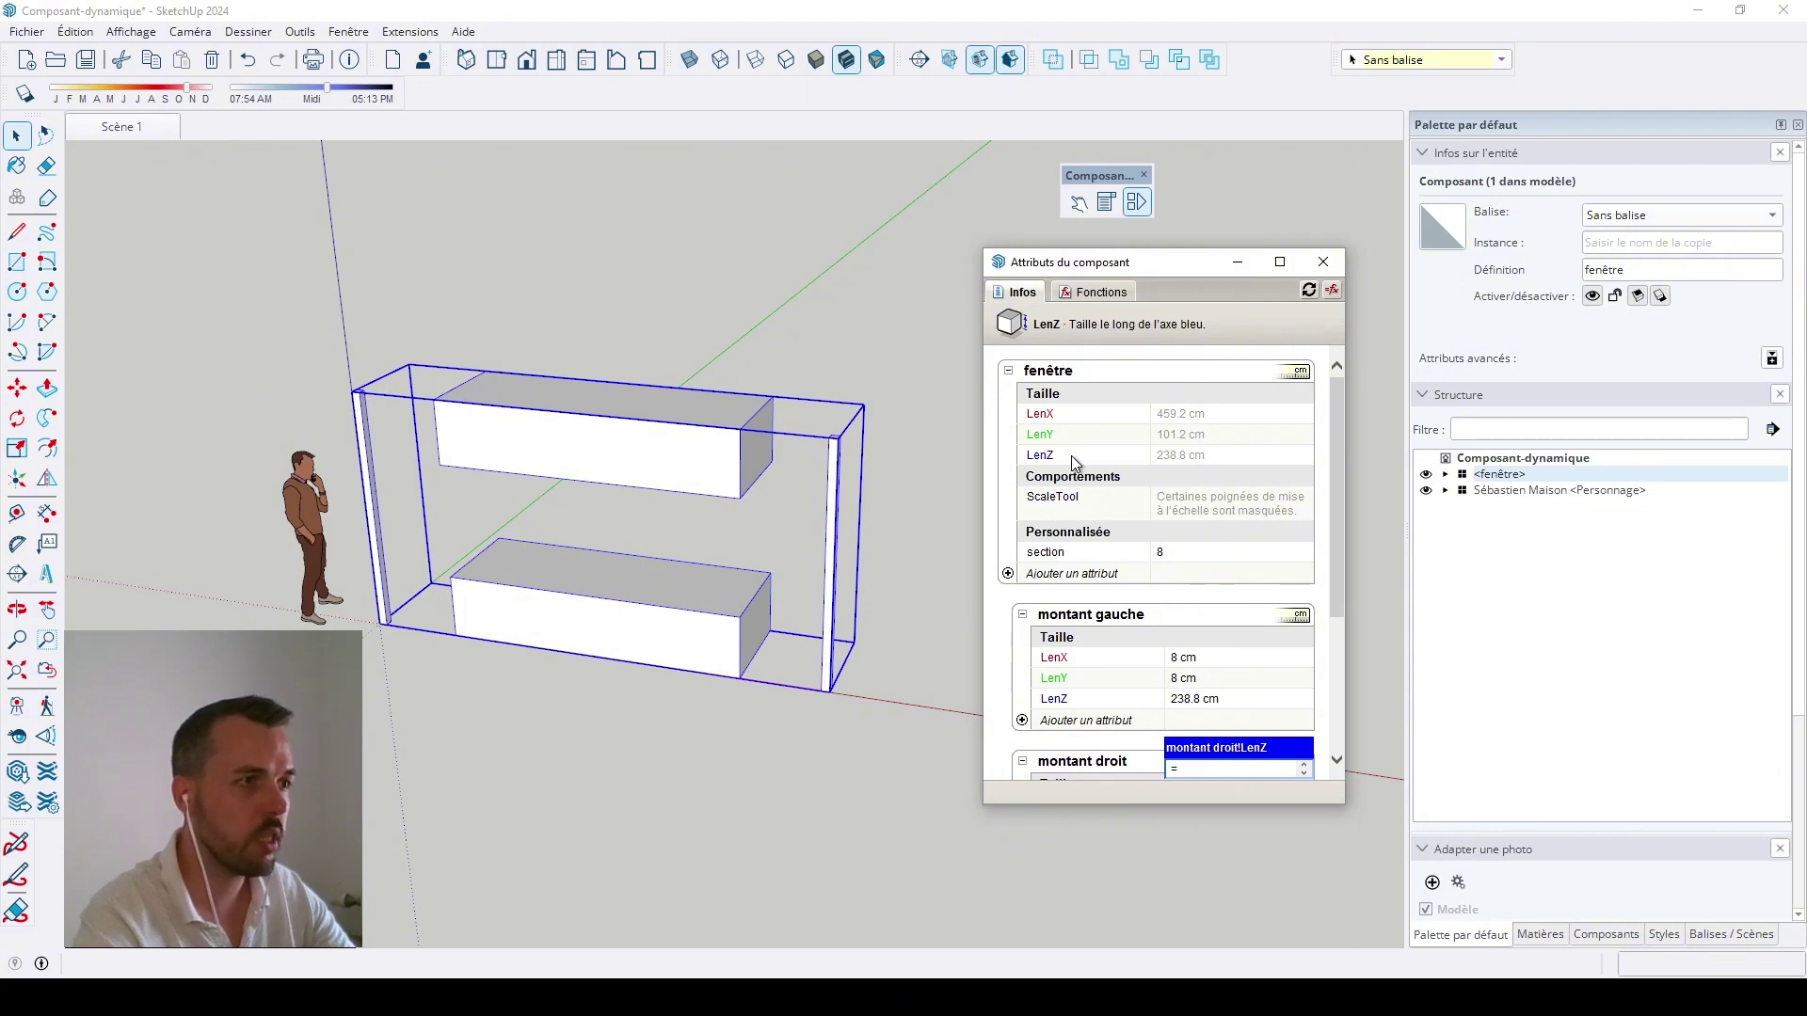
left_click(1071, 455)
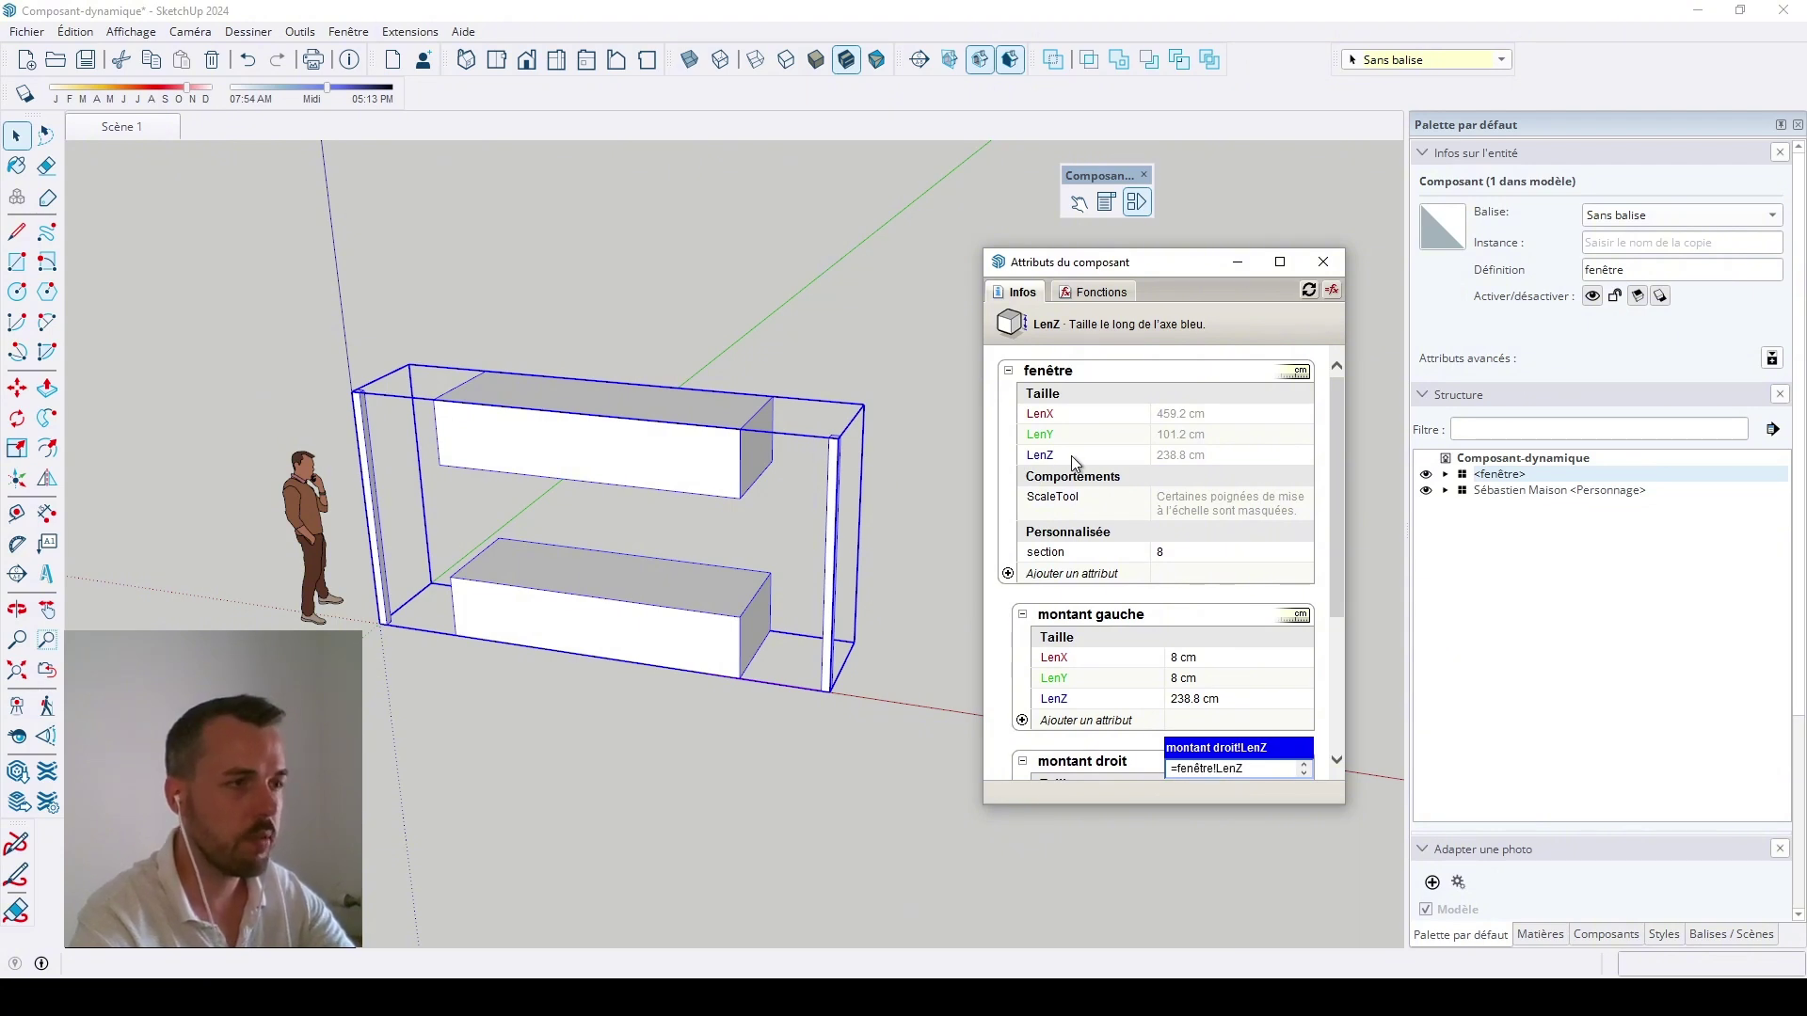
key("Return")
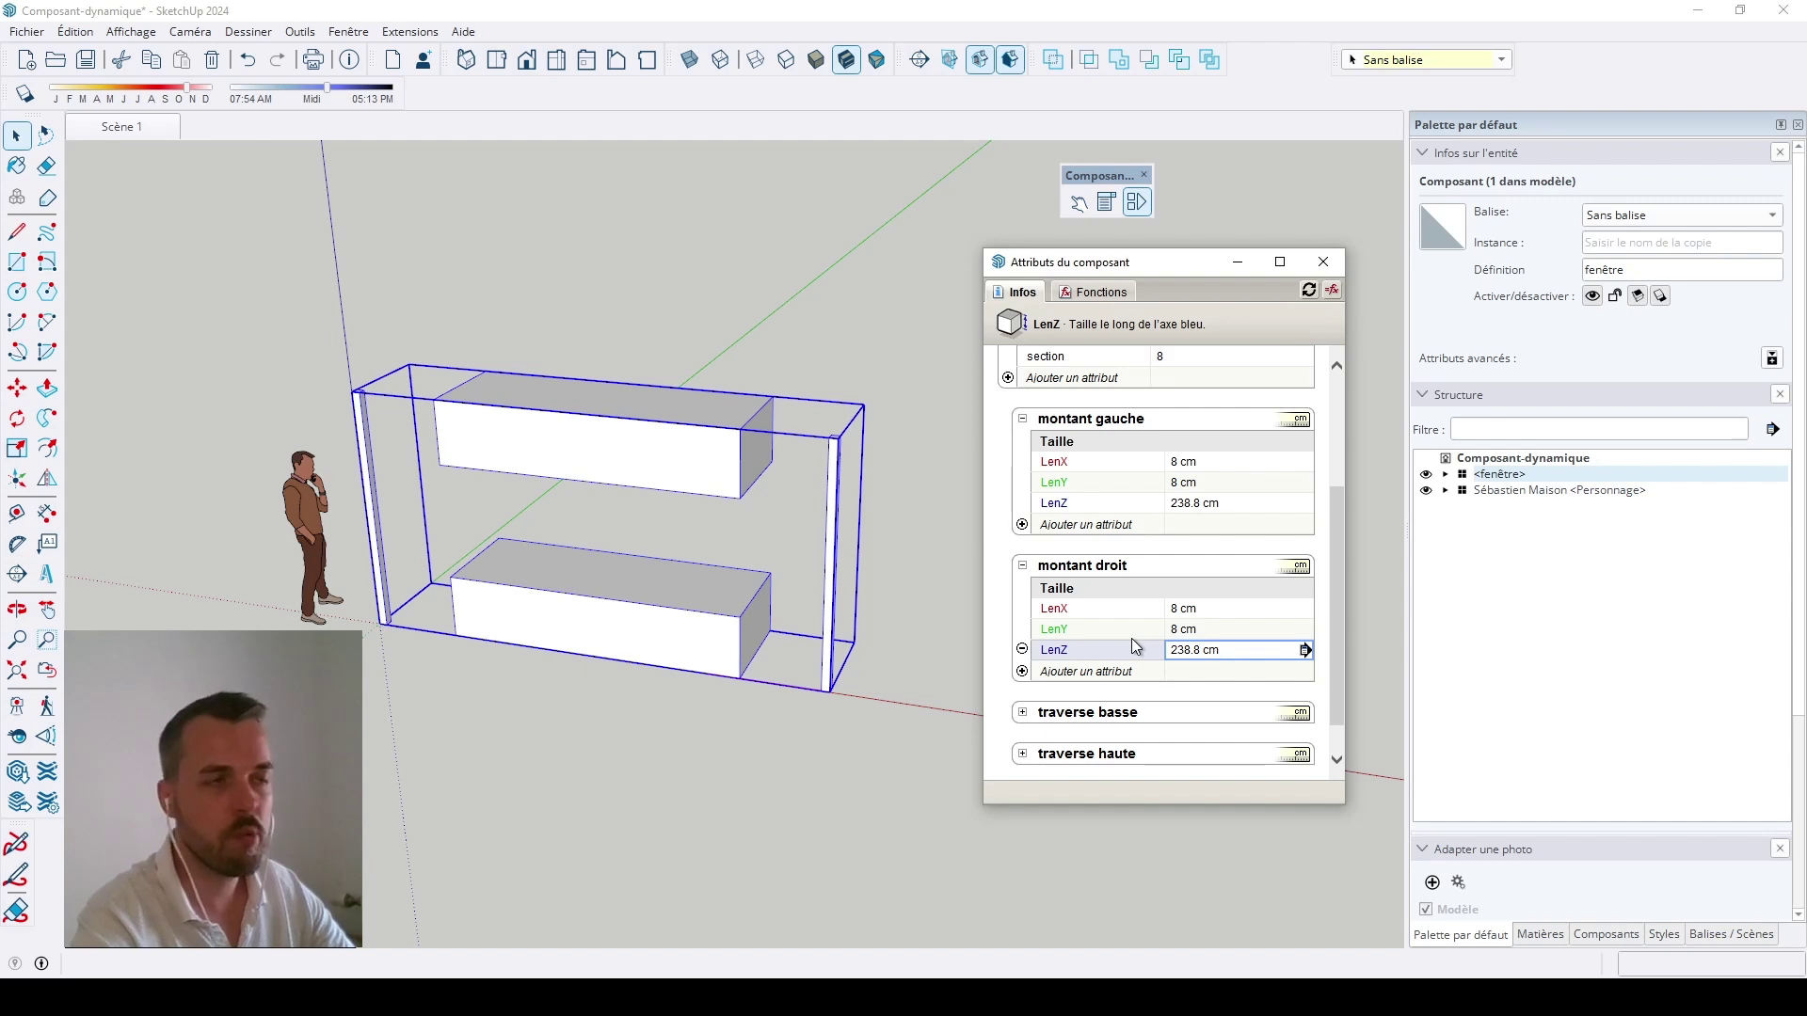
Step: Add the size attributes LenX, LenY and LenZ to the "traverse basse" subcomponent
scroll(1017, 730, "down", 1)
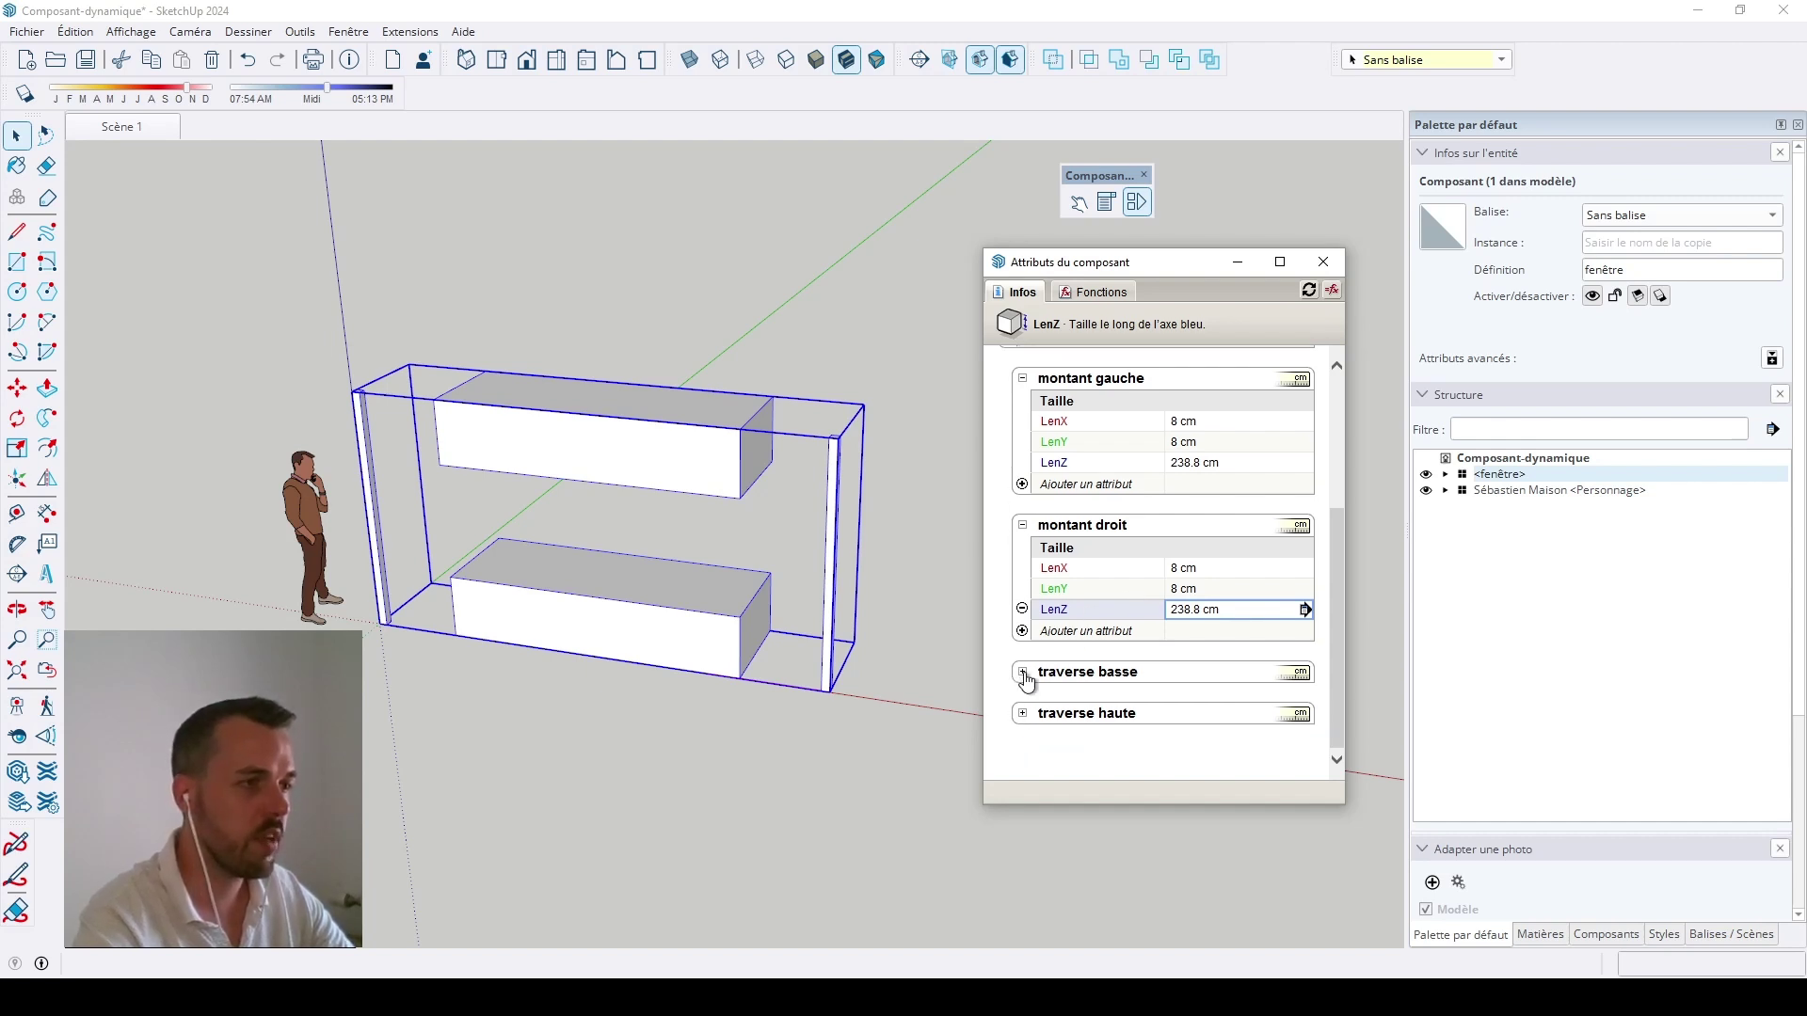
left_click(1020, 674)
left_click(1022, 696)
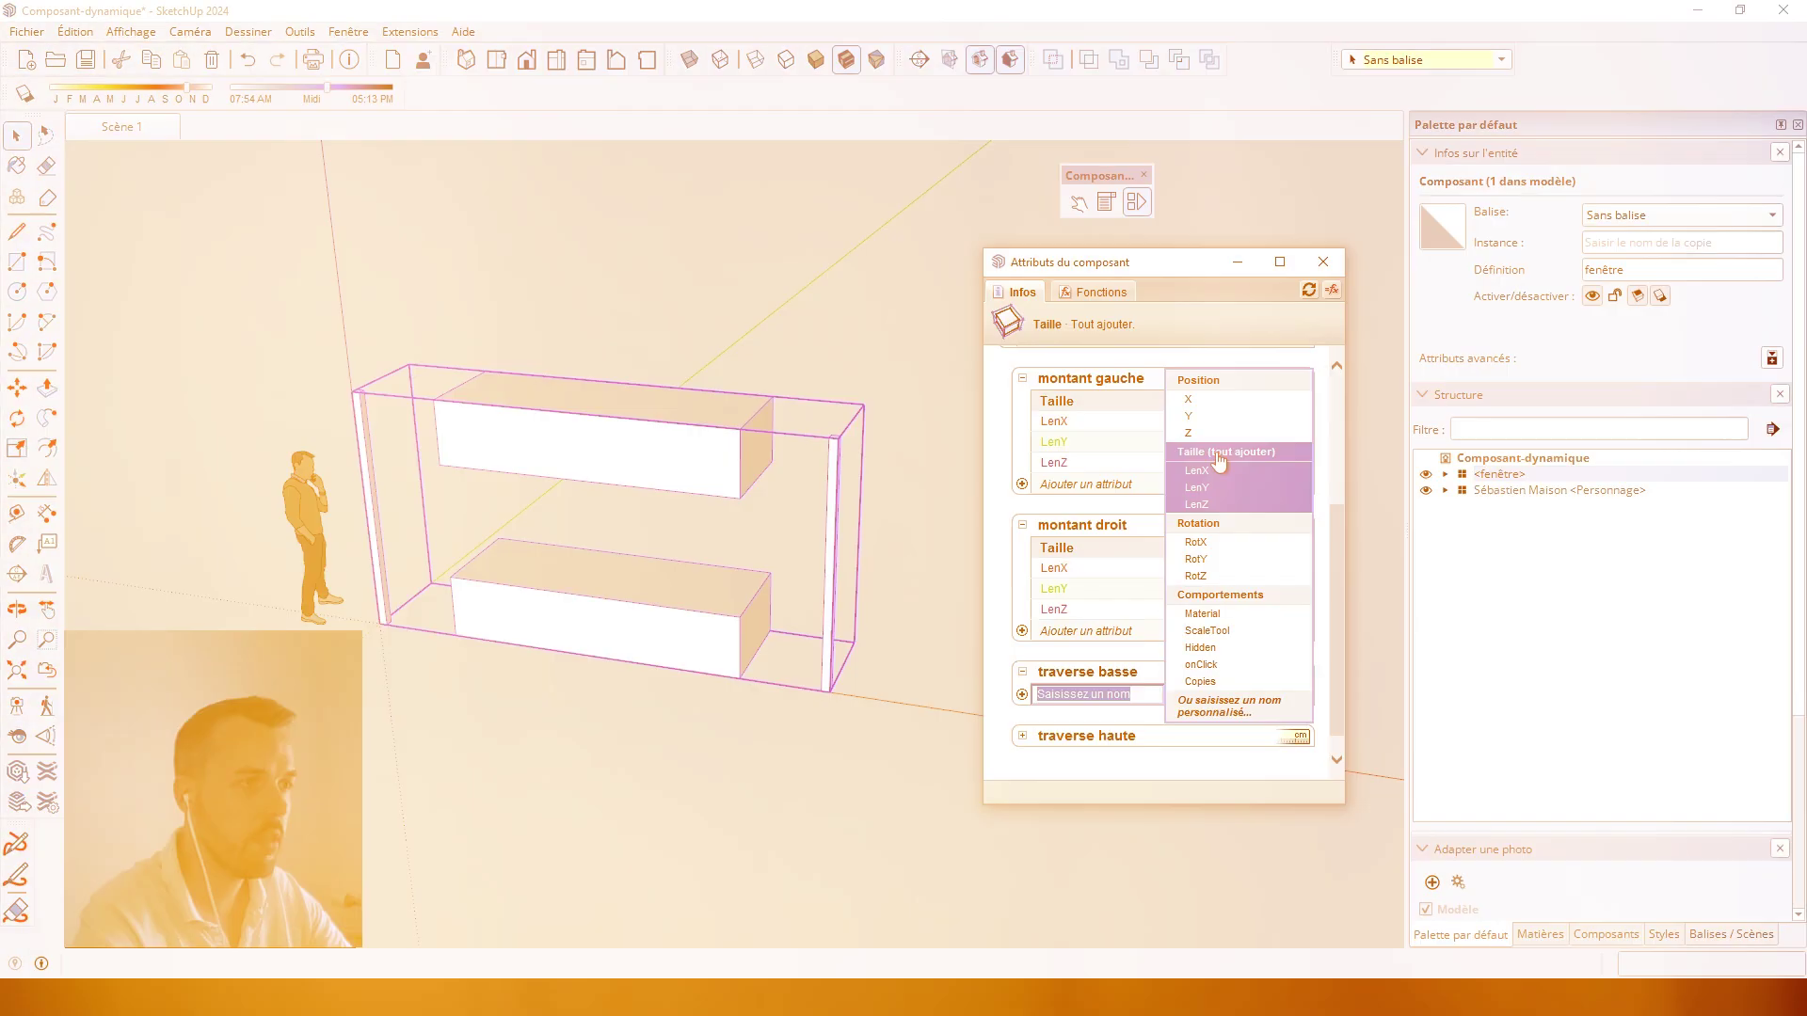
left_click(1220, 453)
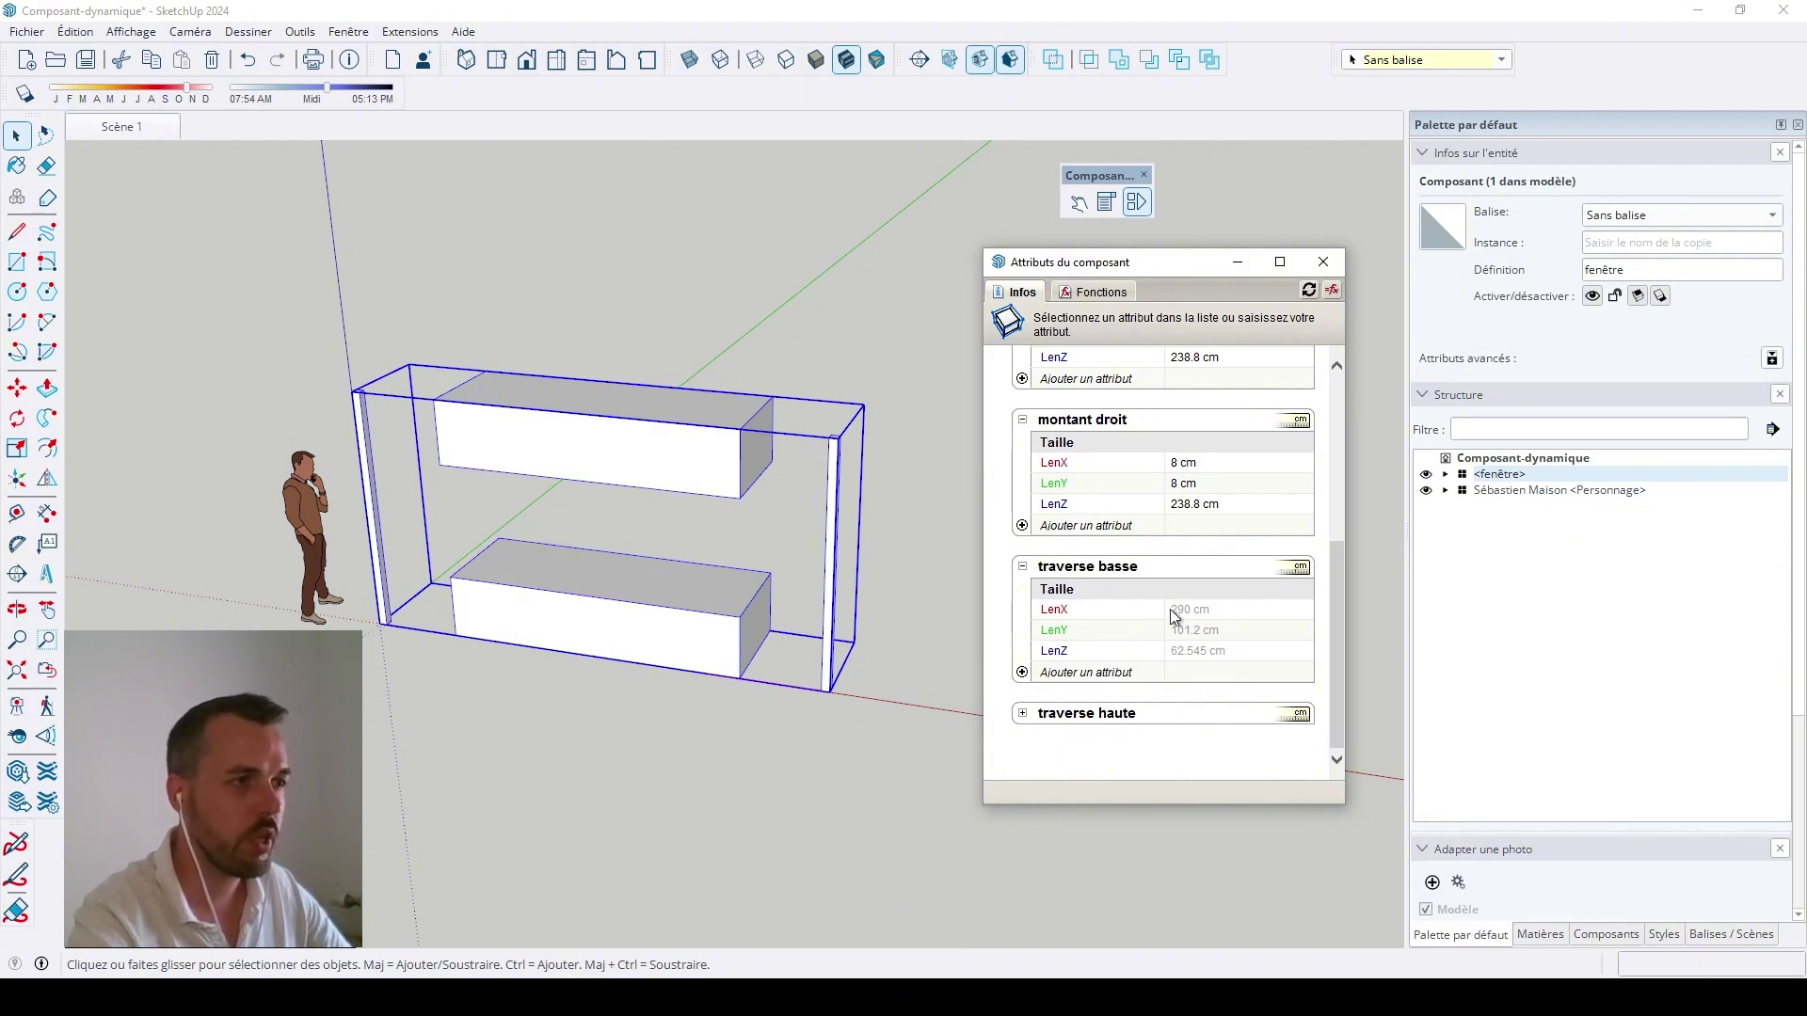
Step: Set both the LenY and LenZ of "traverse basse" to the formula =fenêtre!section
left_click(1203, 639)
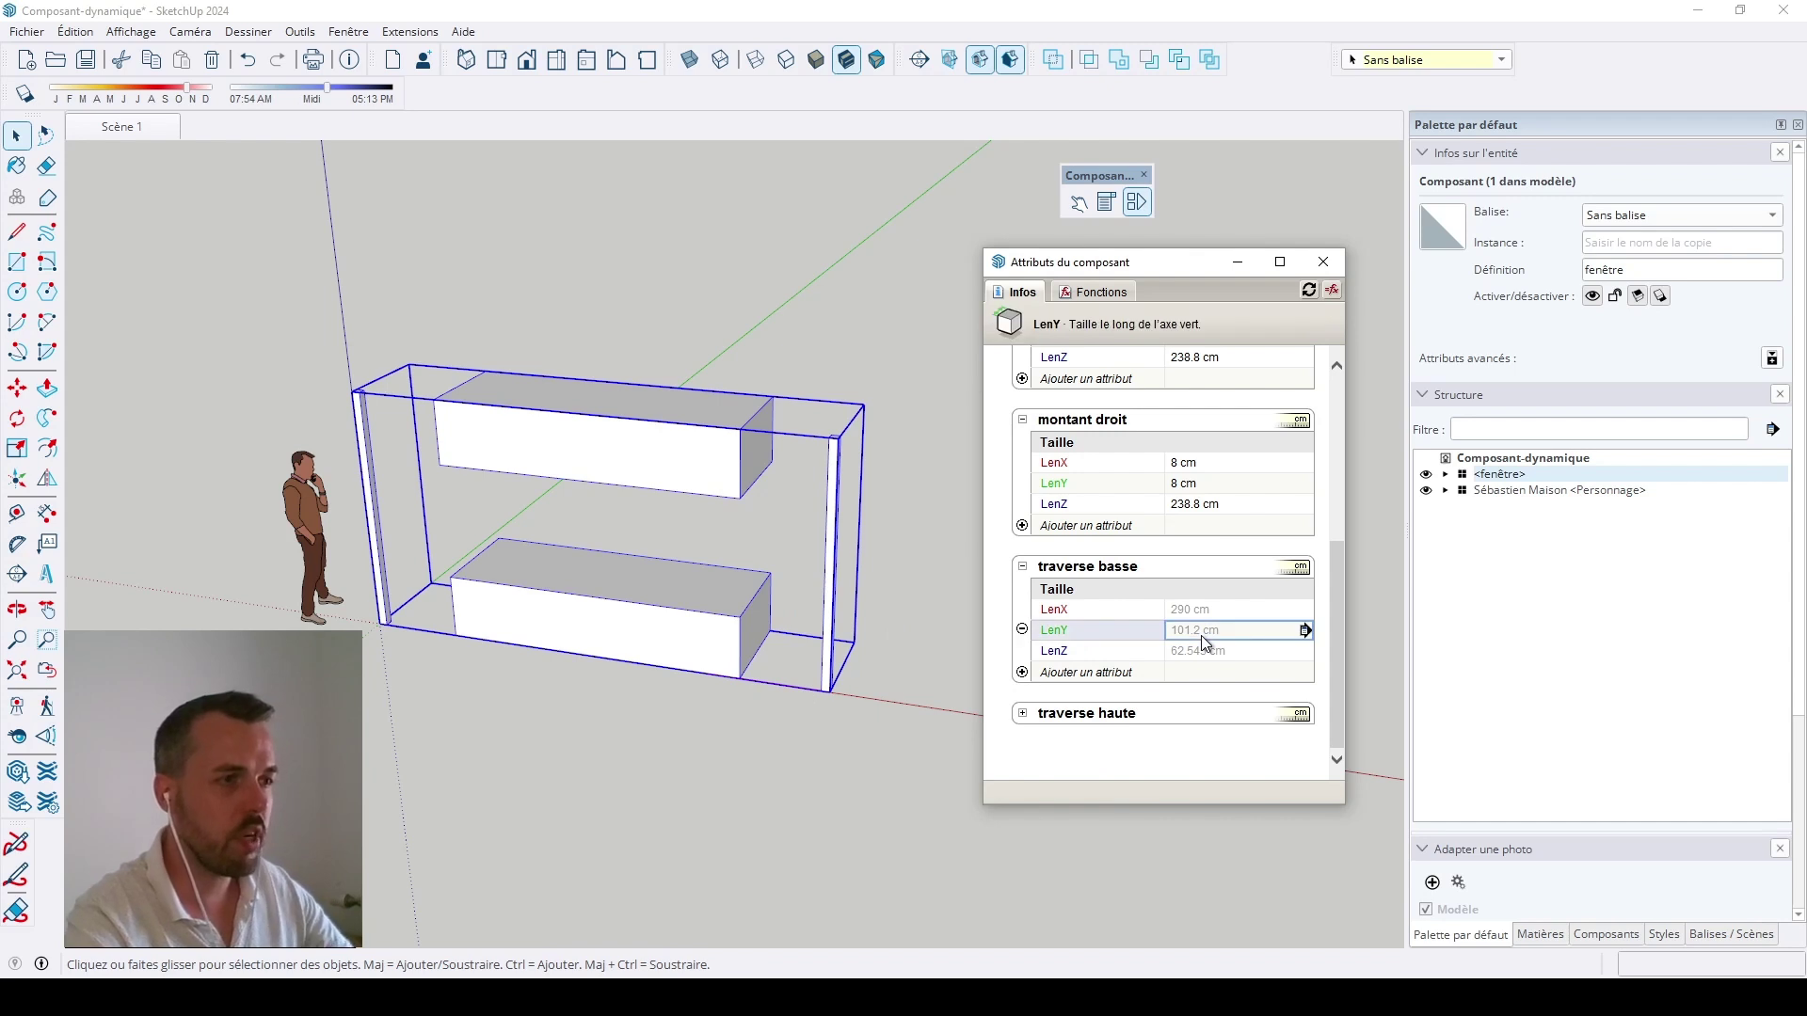
type("=")
scroll(1040, 463, "up", 3)
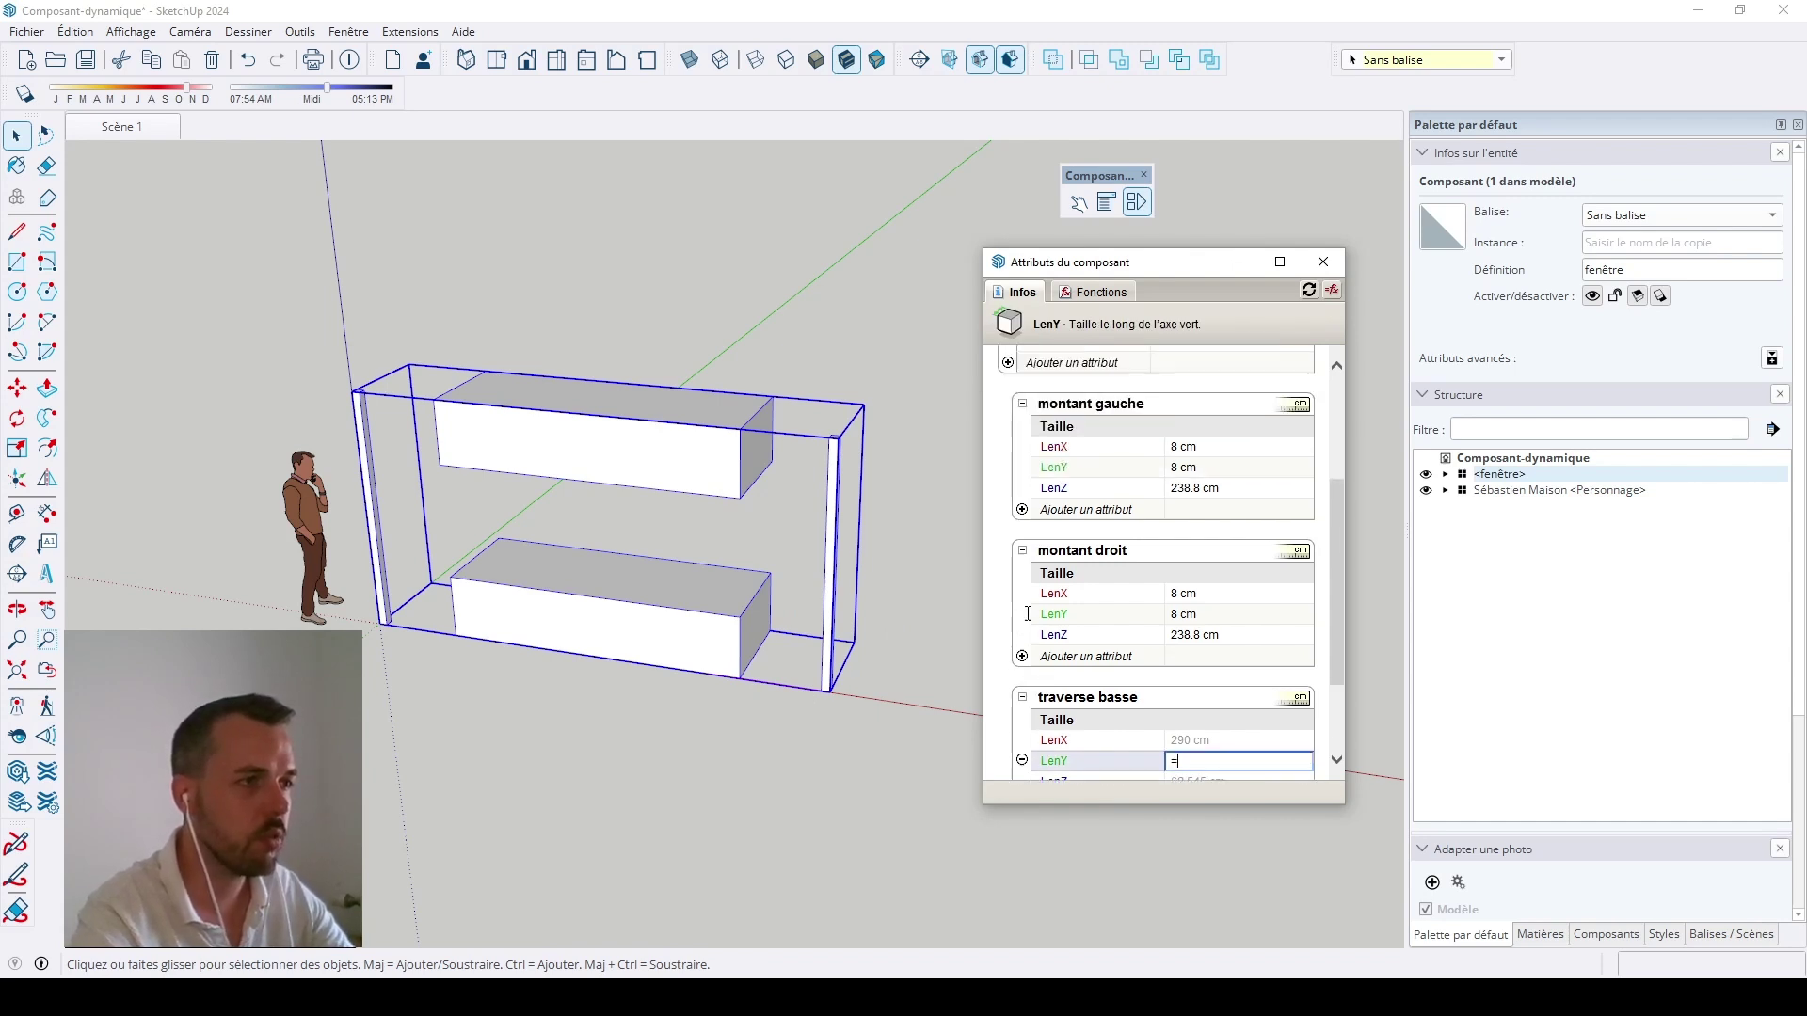
left_click(1062, 411)
key("Return")
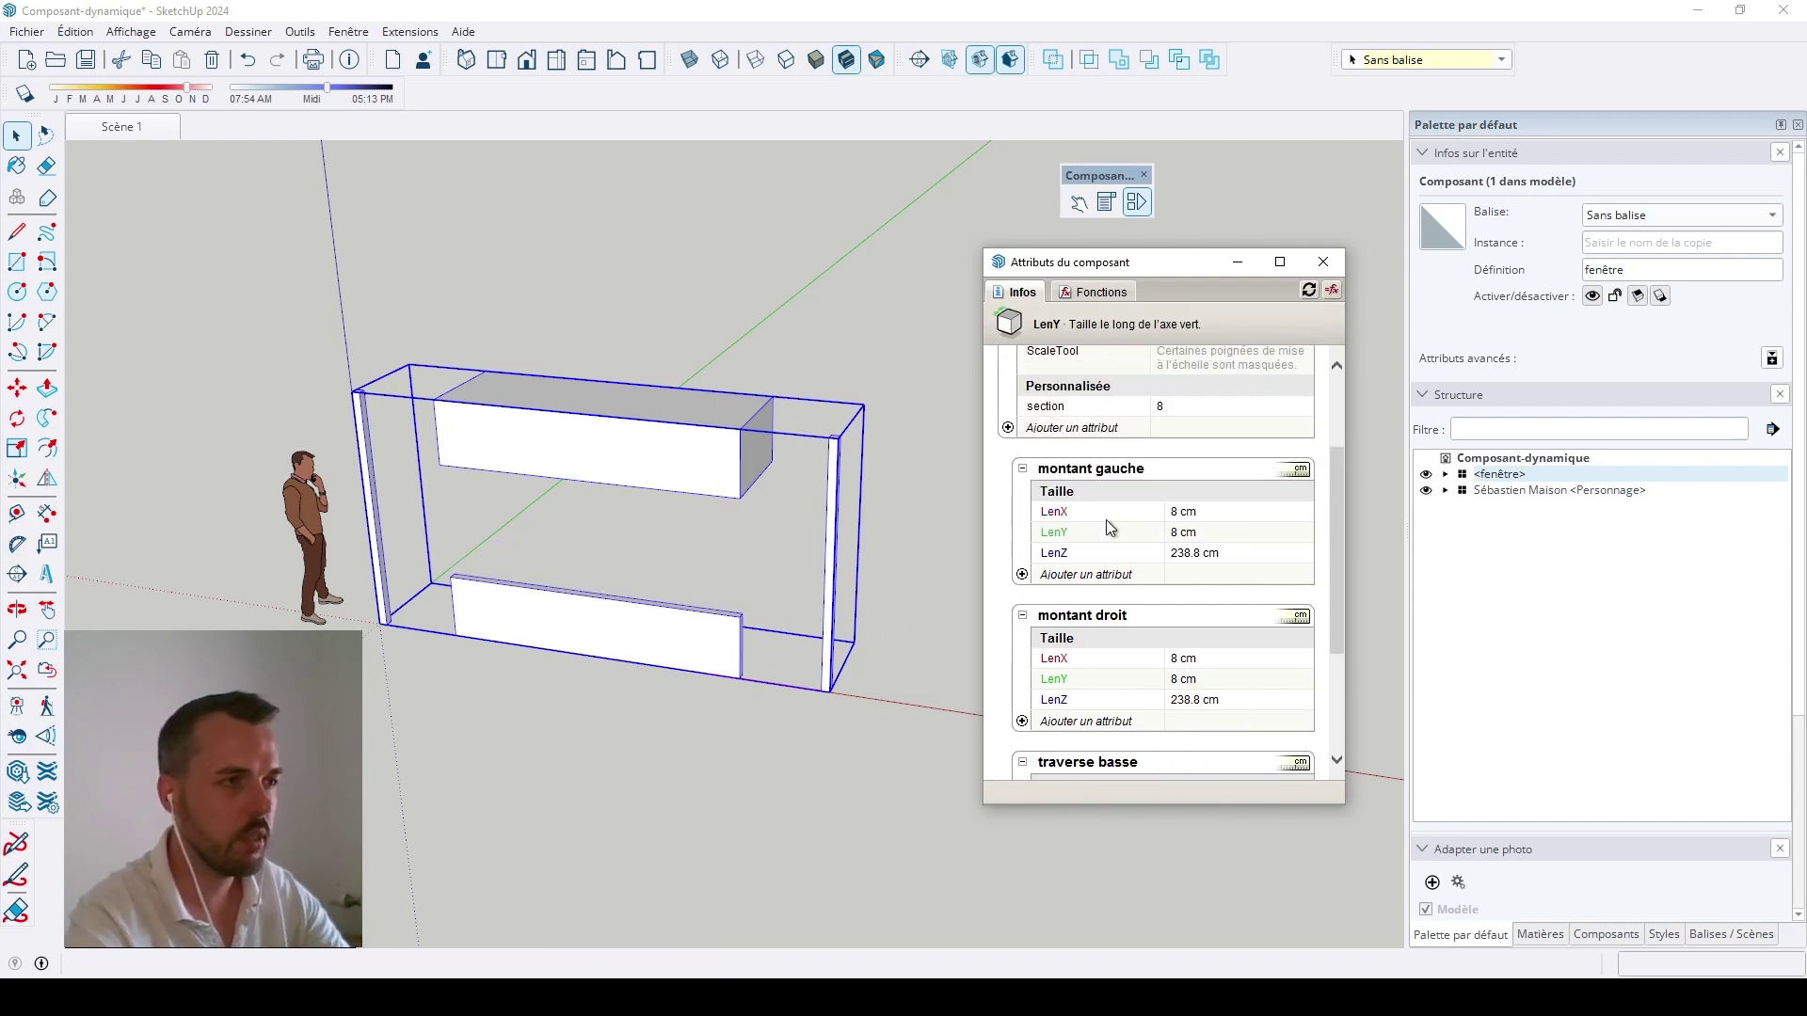
scroll(1118, 630, "down", 3)
scroll(1118, 631, "down", 2)
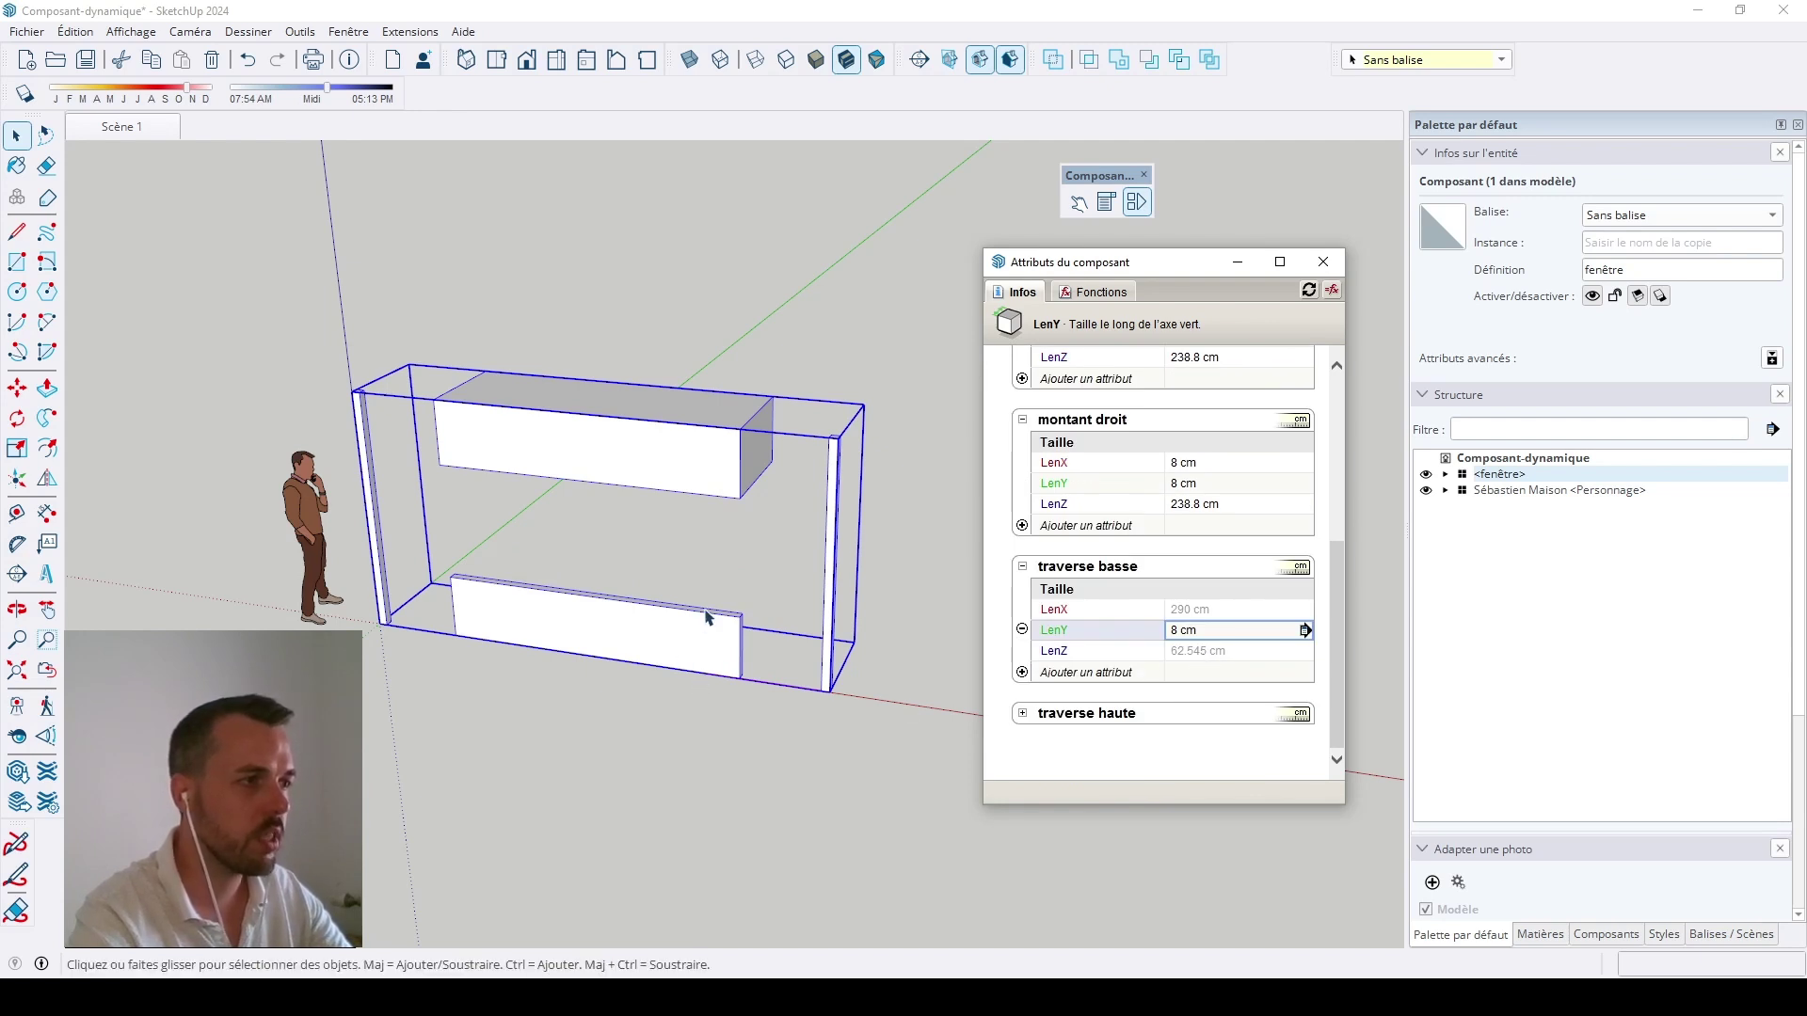
left_click(1221, 653)
scroll(1069, 586, "up", 3)
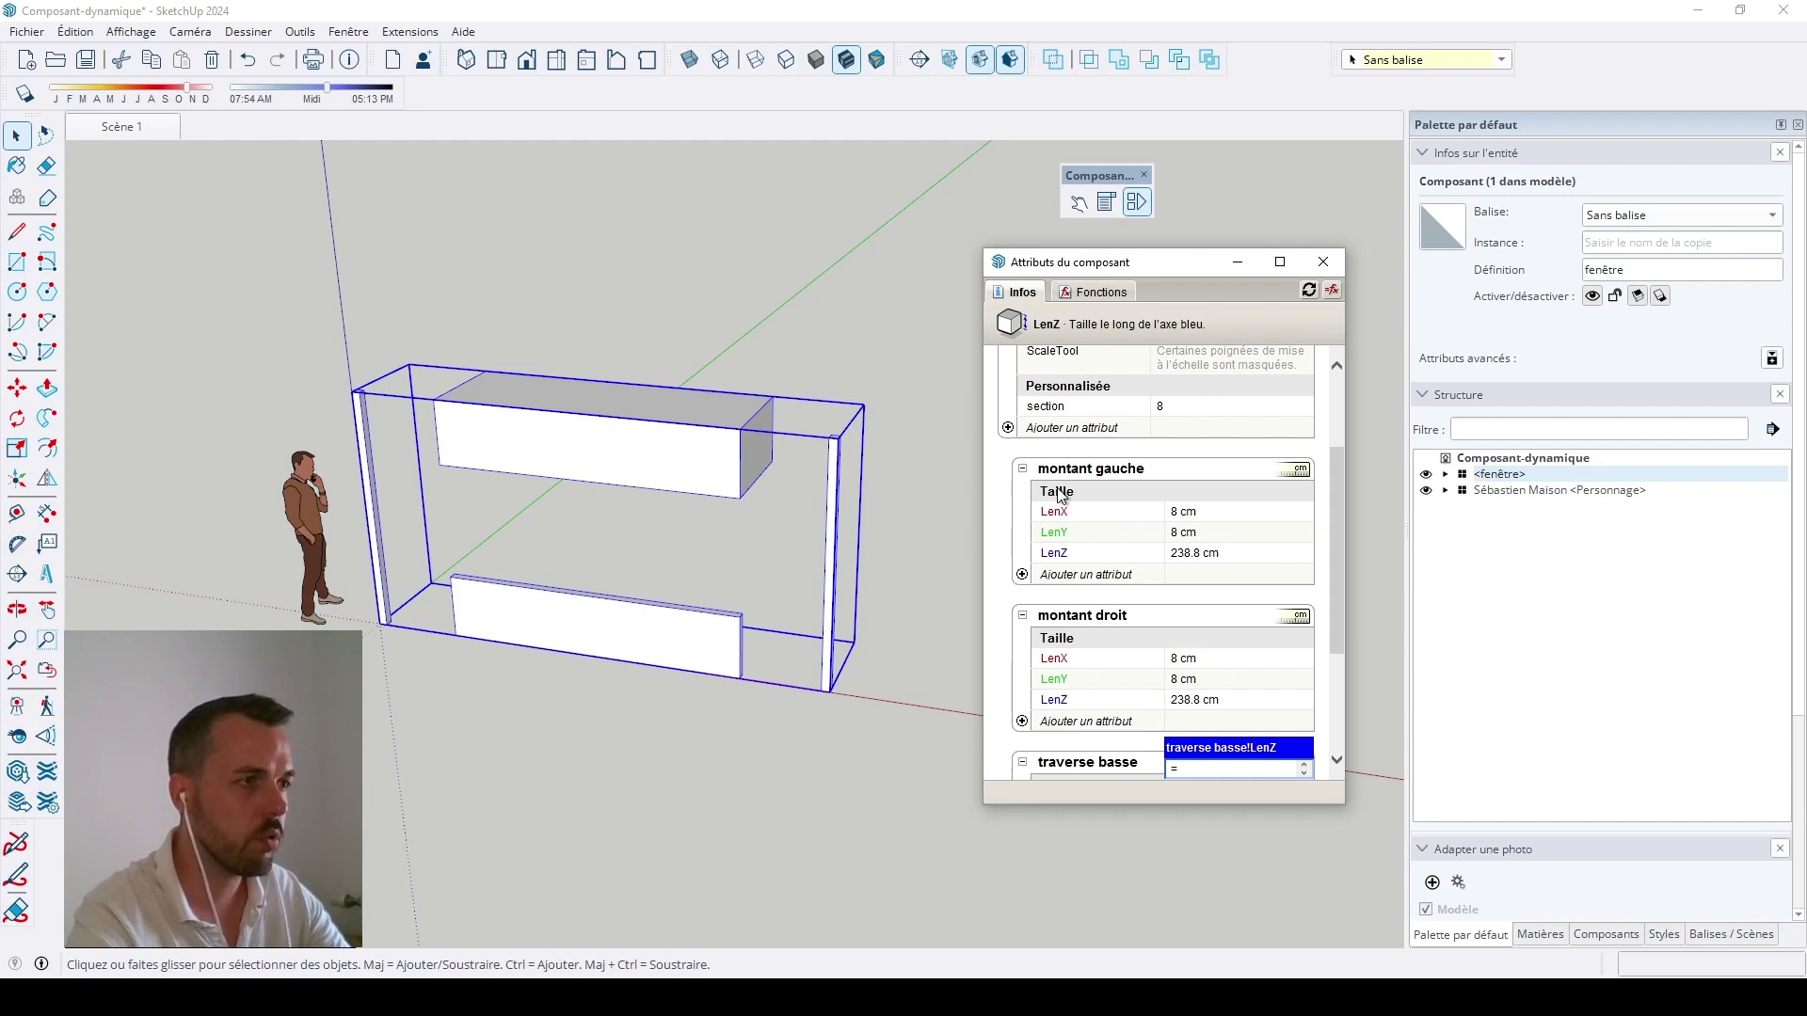
left_click(1050, 410)
key("Return")
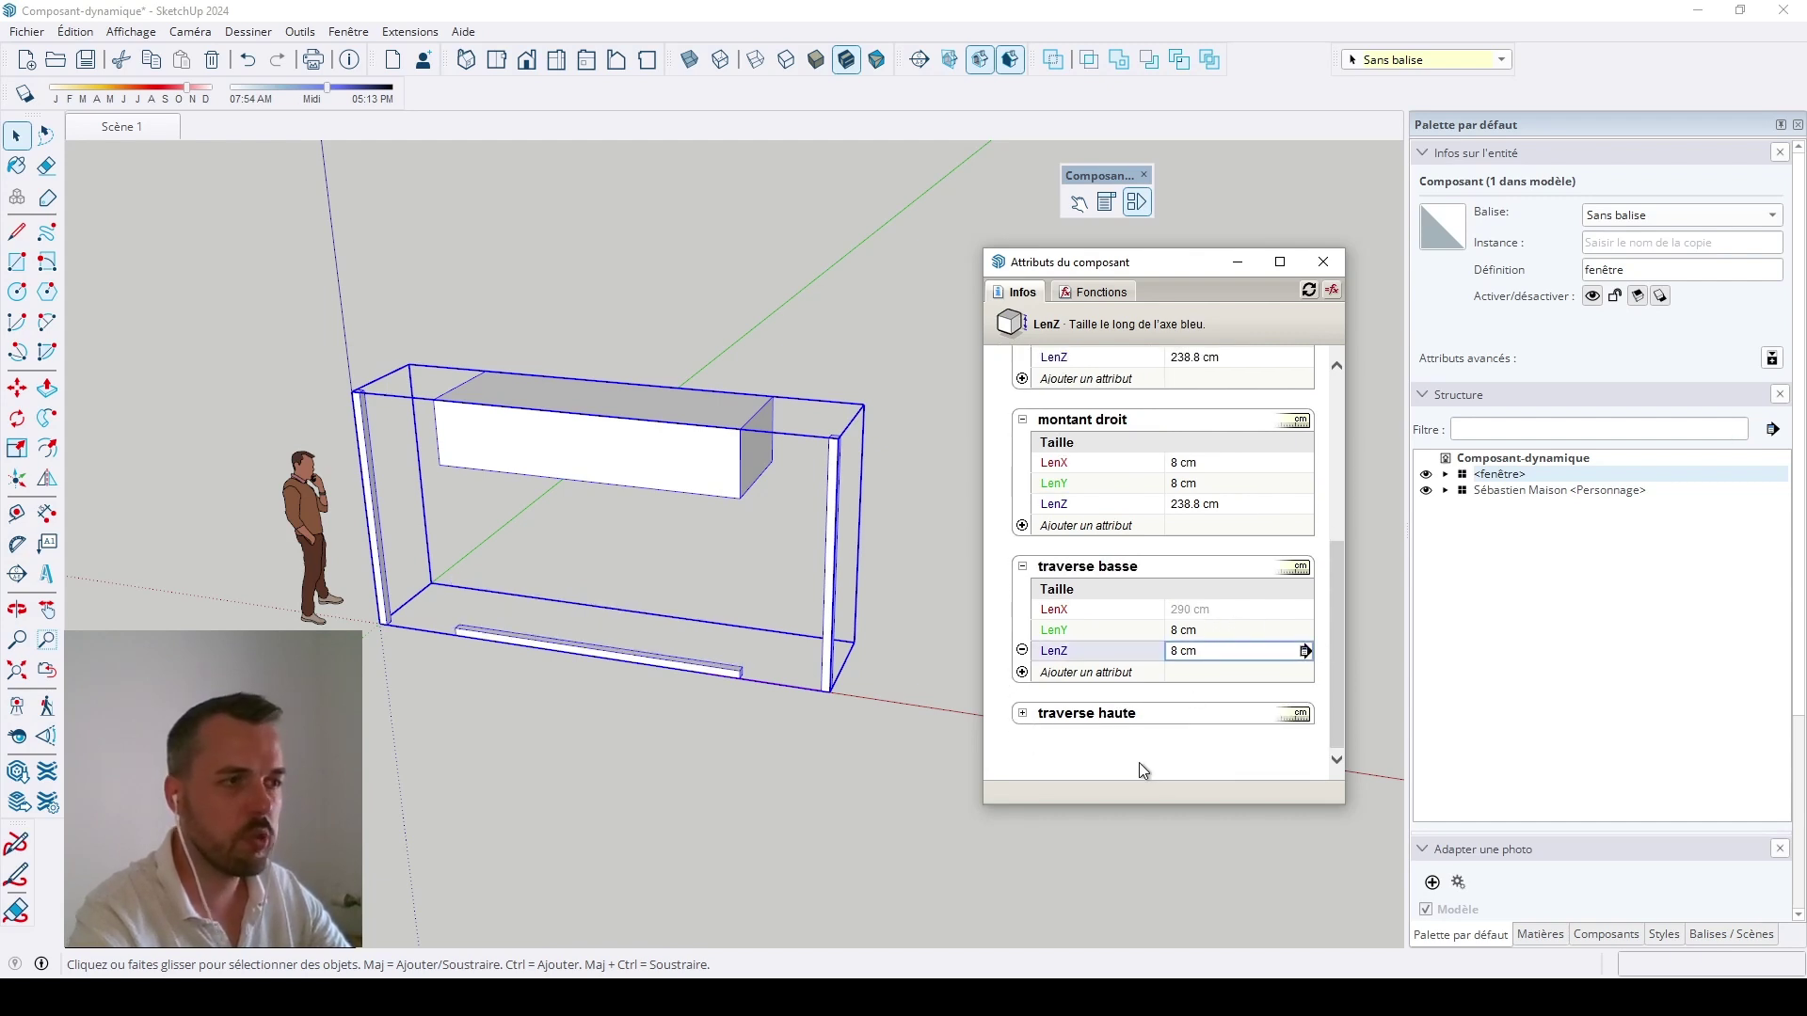
Step: Add the size attributes LenX, LenY and LenZ to the "traverse haute" subcomponent
left_click(1022, 718)
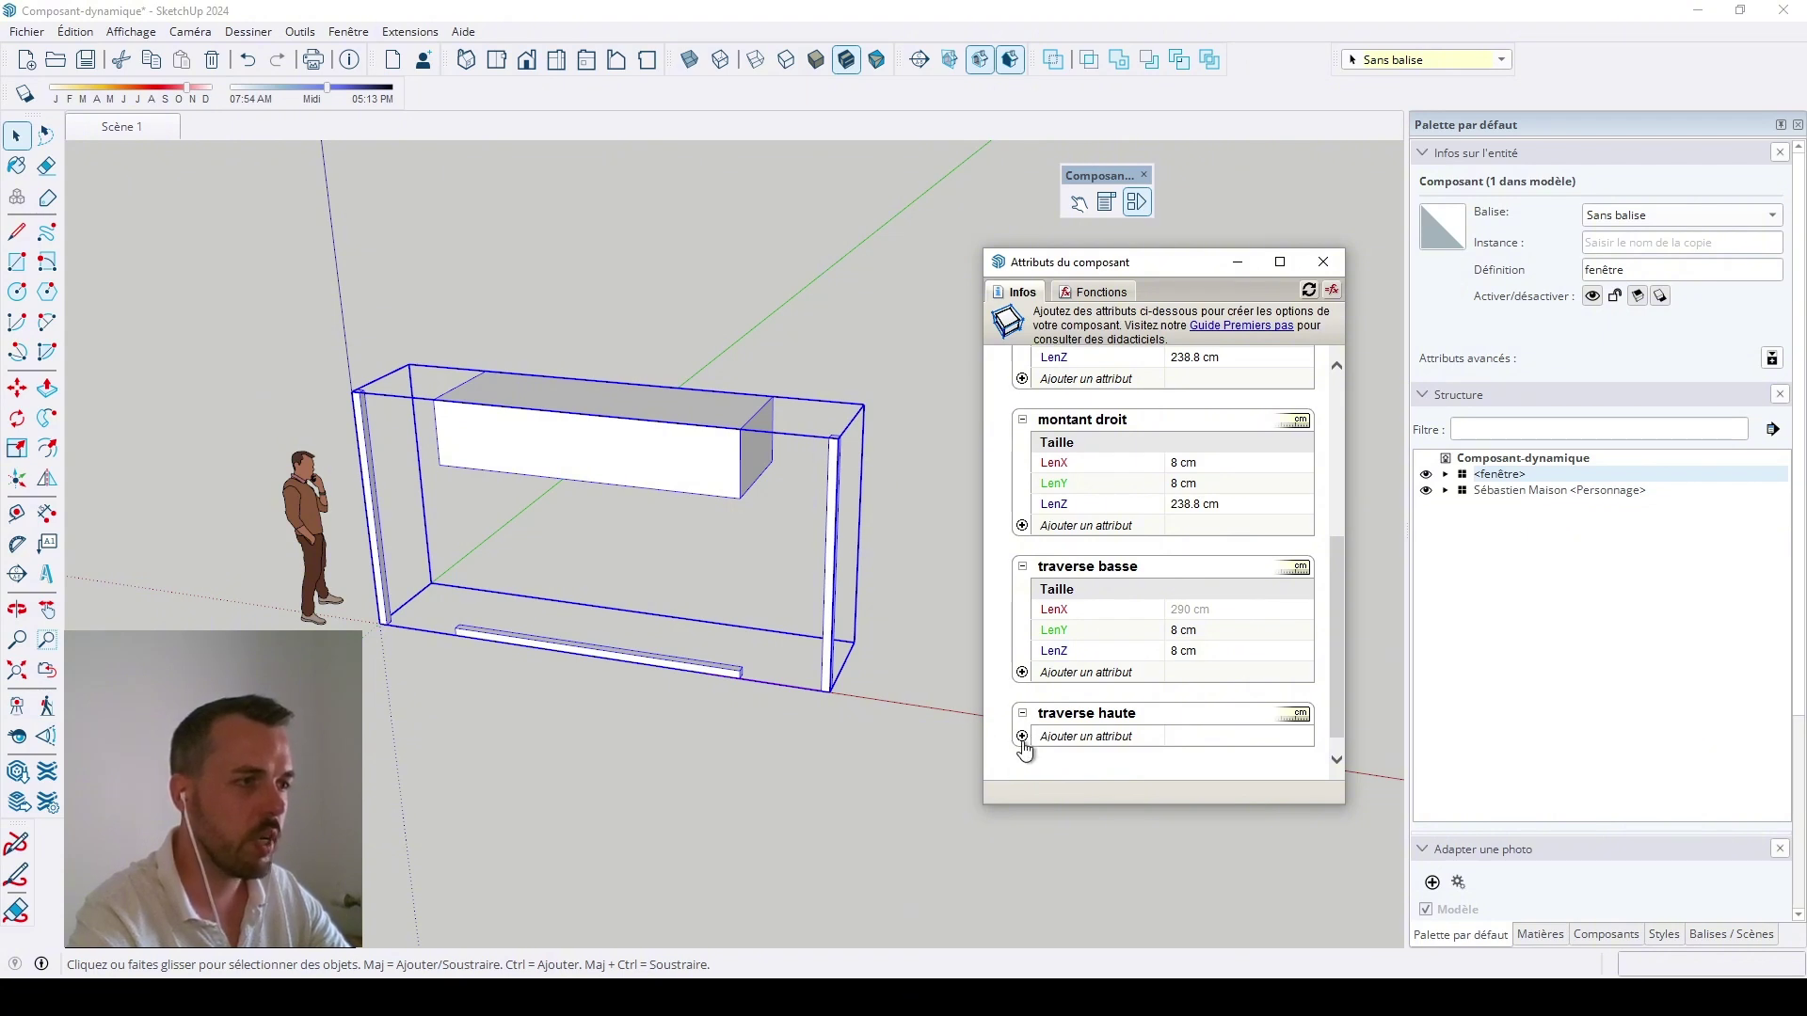
left_click(1022, 736)
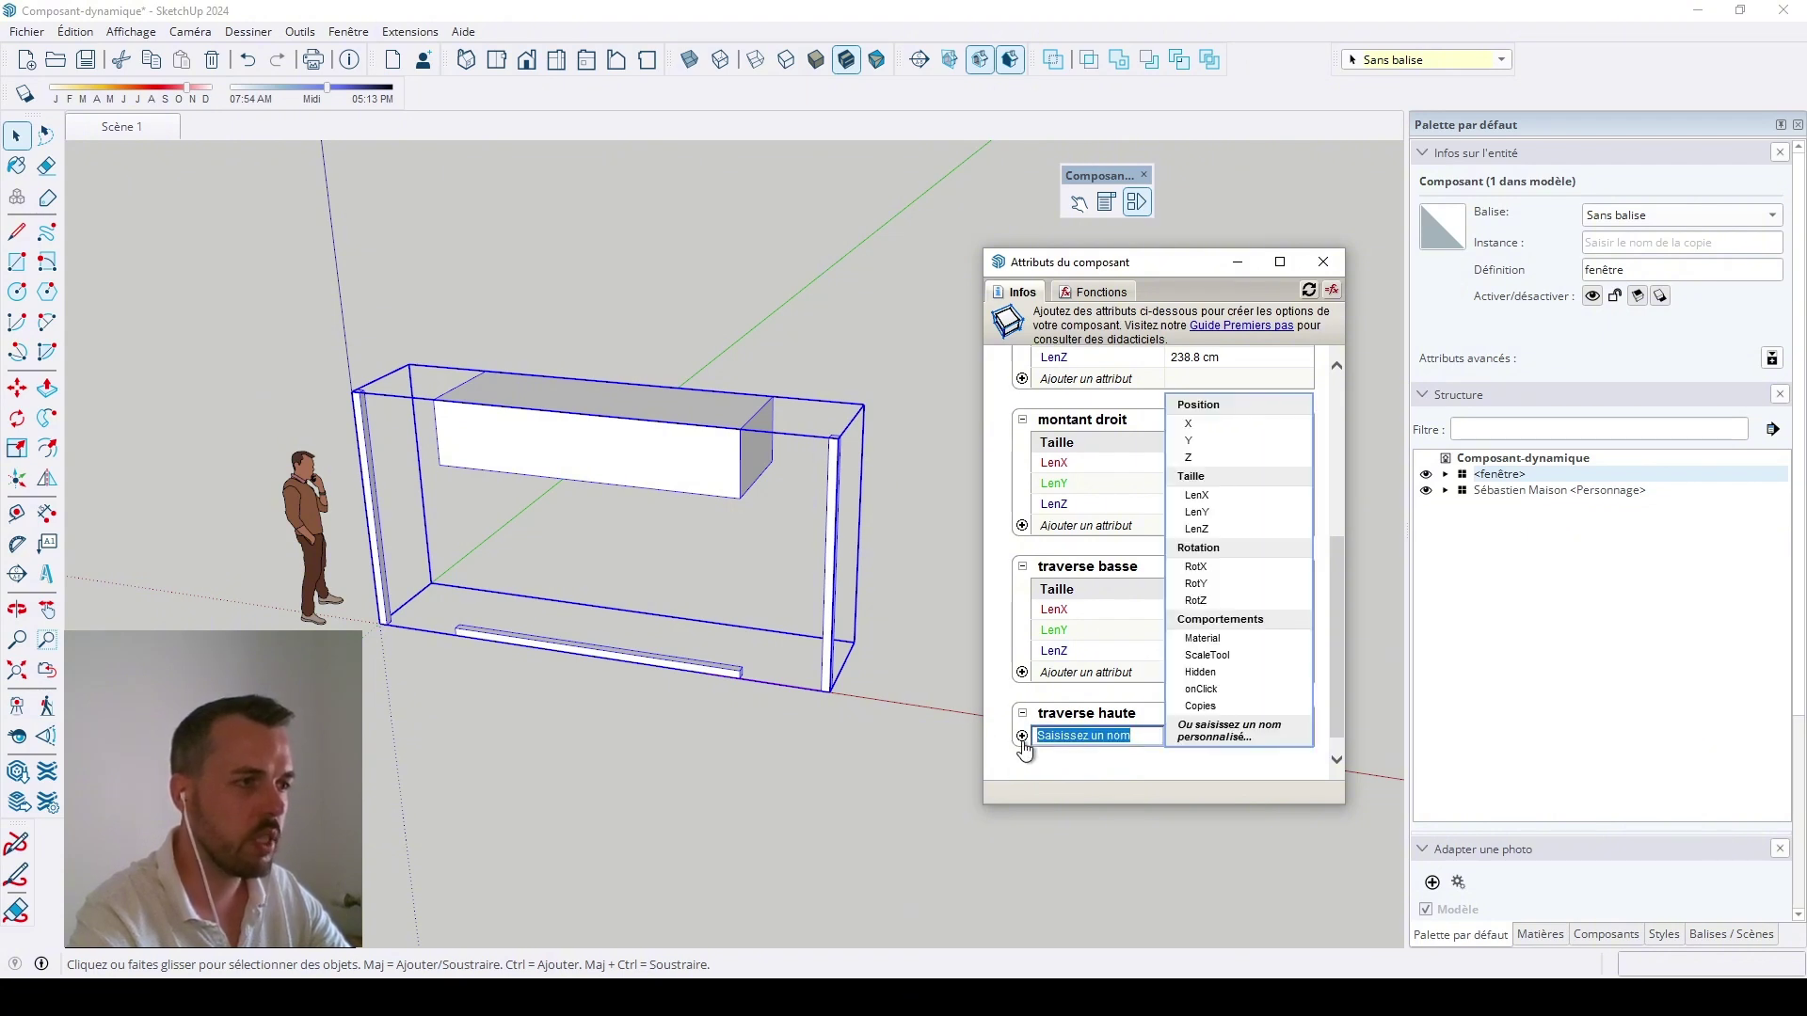
left_click(1222, 478)
Step: Set both the LenY and LenZ of "traverse haute" to the formula =fenêtre!section
left_click(1195, 675)
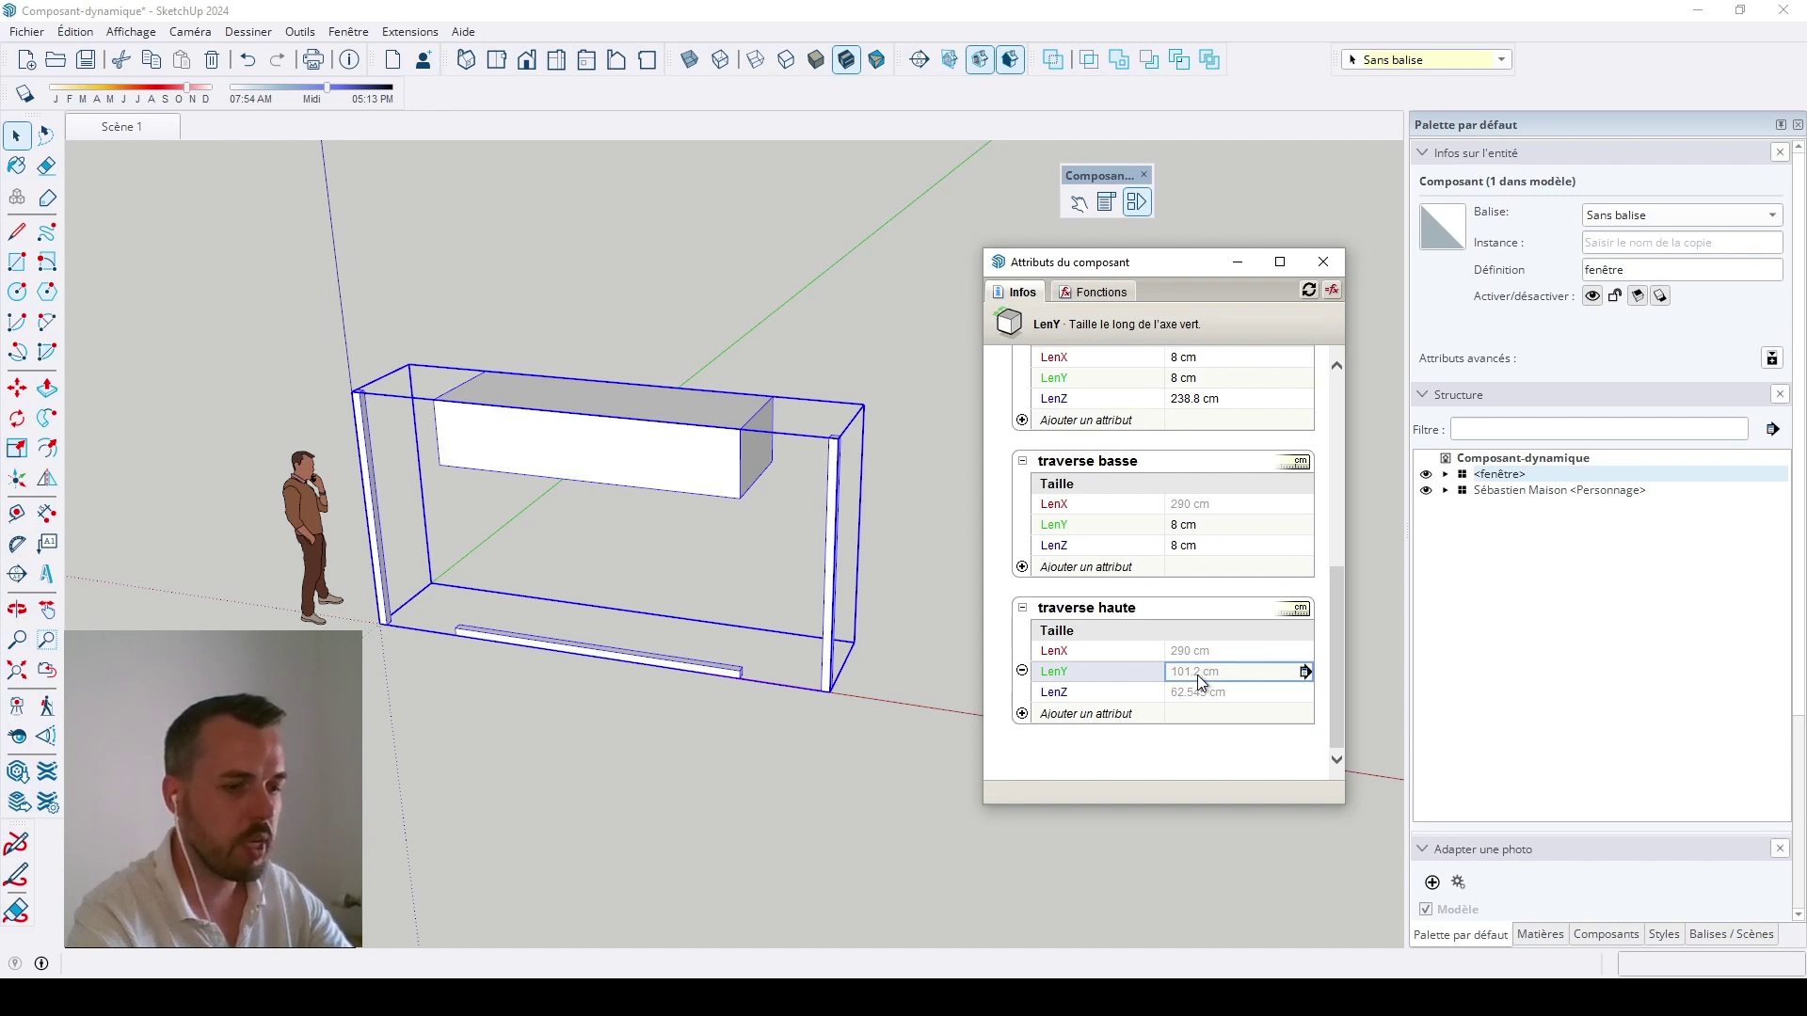
type("=")
scroll(1108, 643, "up", 5)
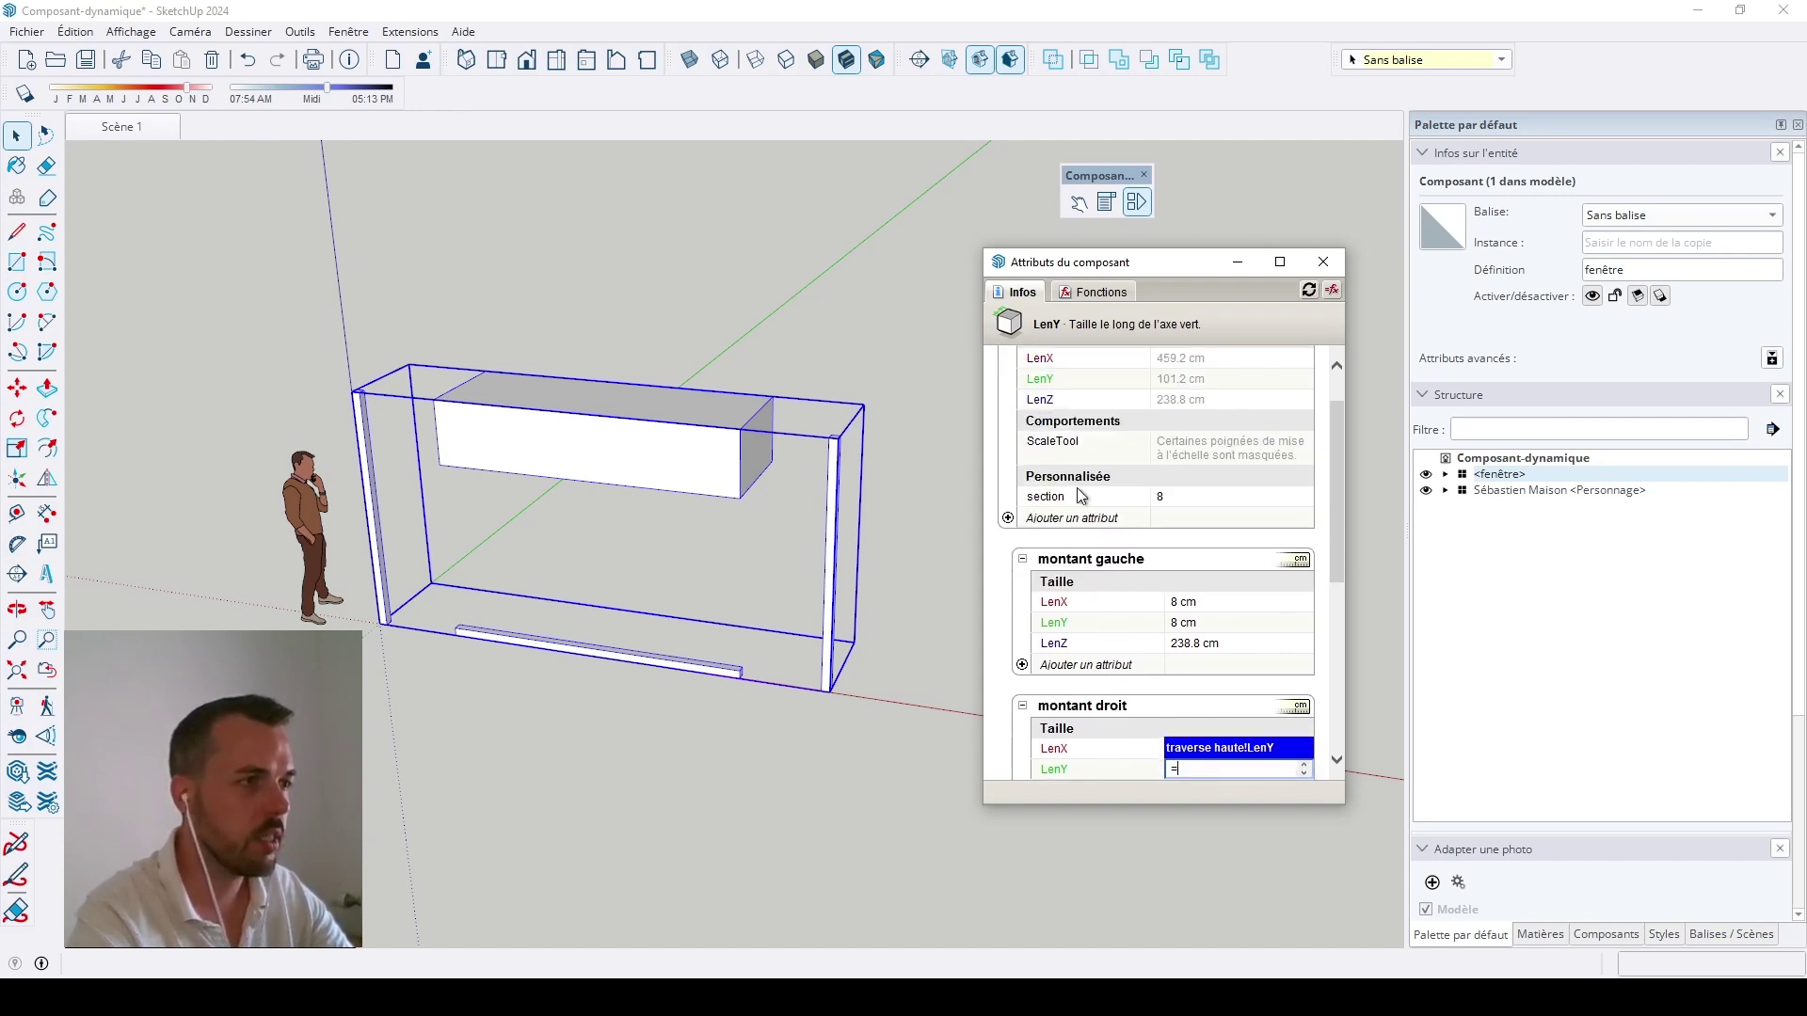
scroll(1109, 640, "down", 5)
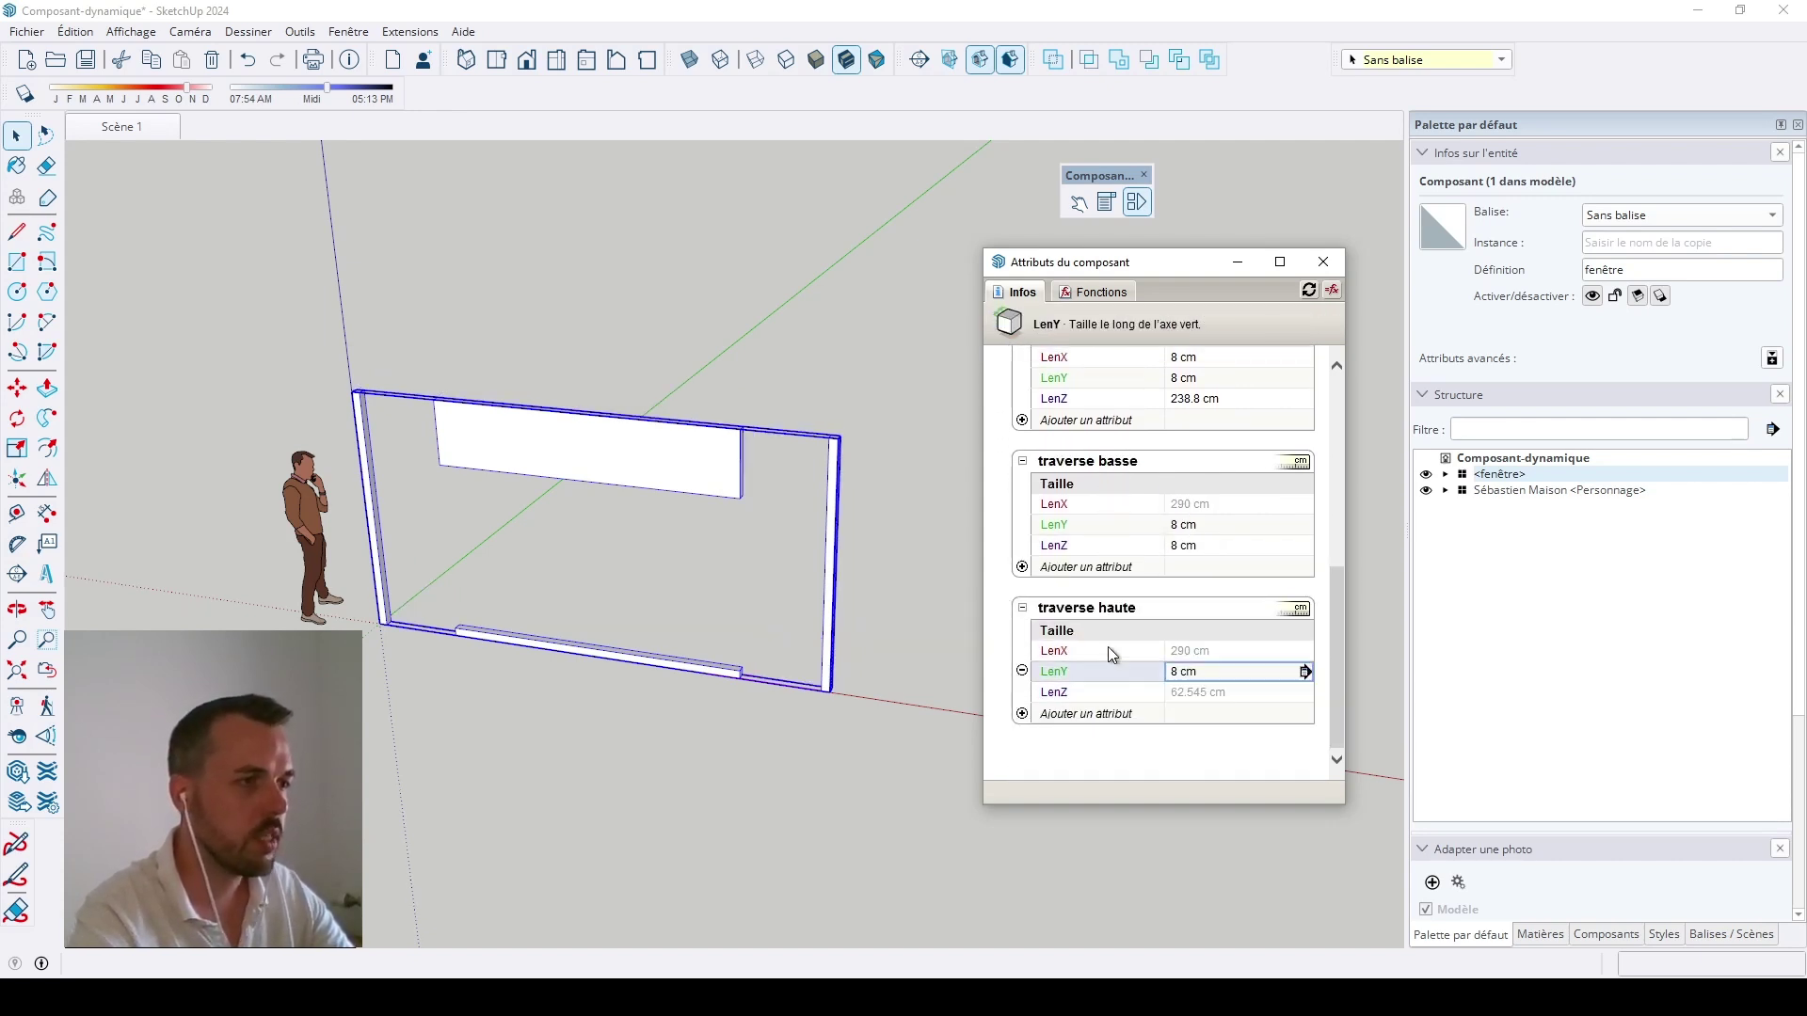
left_click(1205, 696)
type("=")
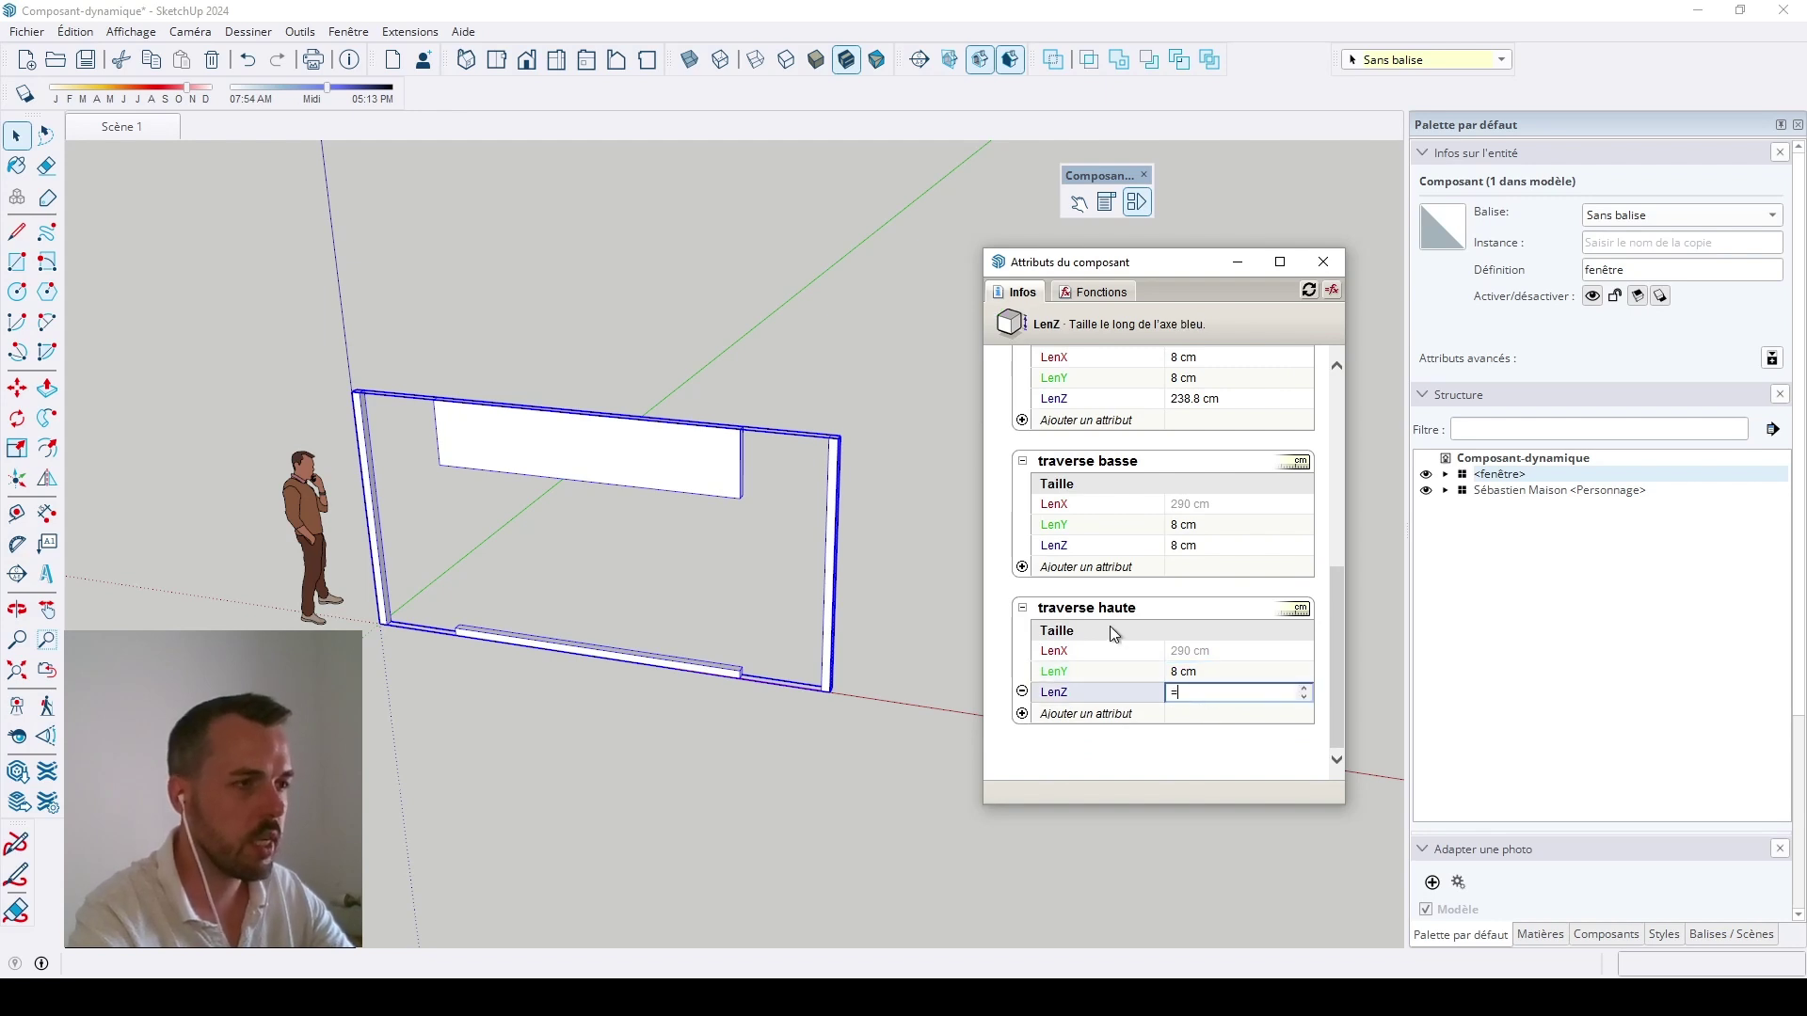
scroll(1051, 627, "up", 4)
left_click(1051, 500)
key("Return")
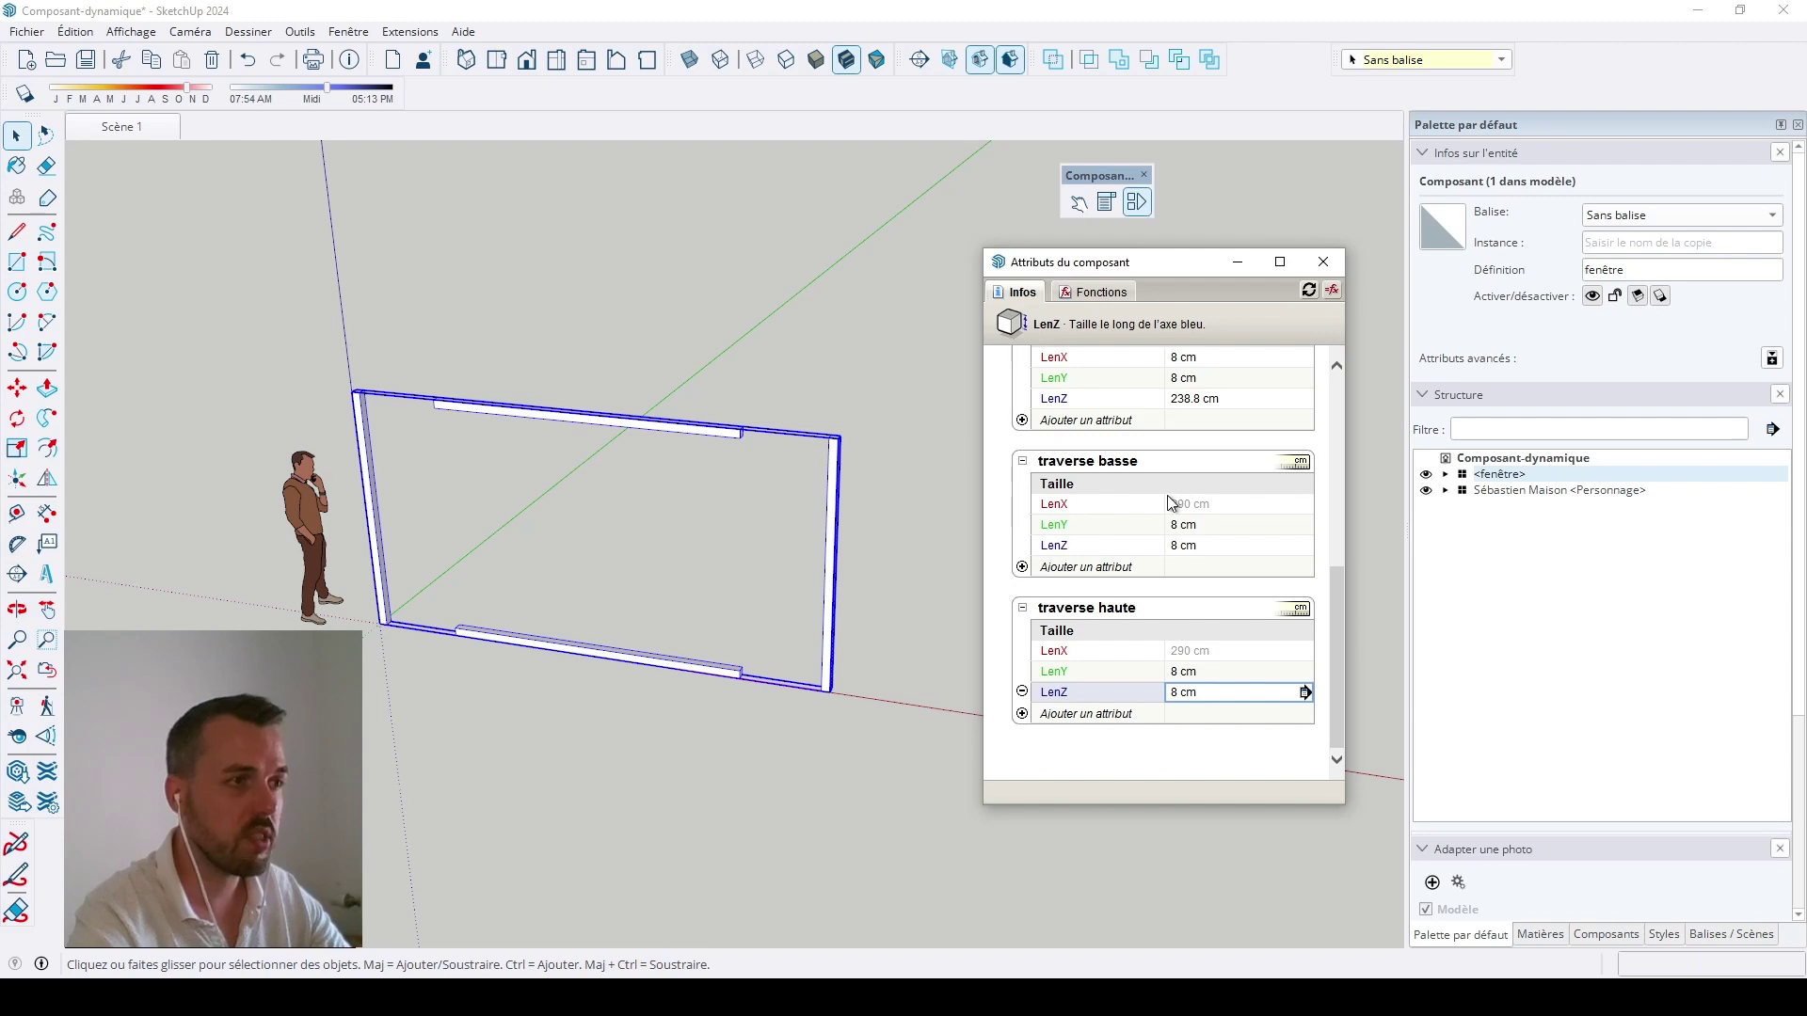
Step: Set the LenX of "traverse basse" to a formula that subtracts twice the section from fenêtre!LenX
left_click(1223, 509)
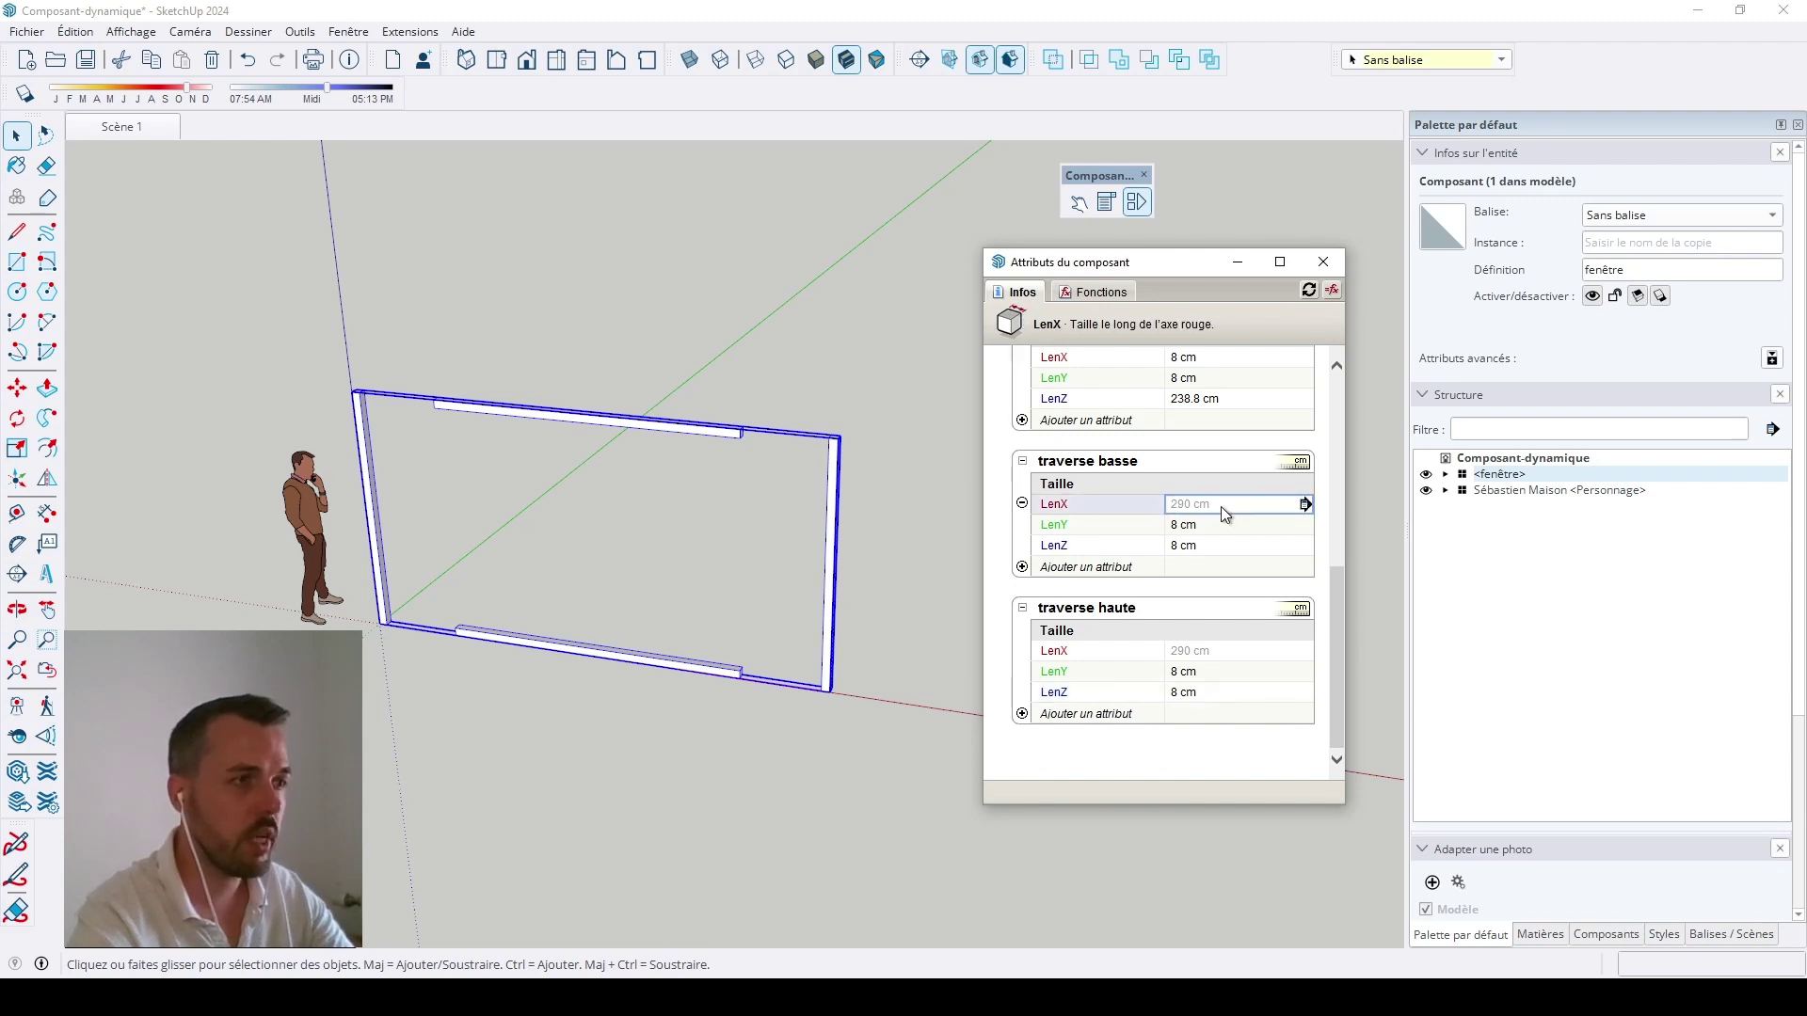
left_click(1222, 506)
type("=")
scroll(1005, 596, "up", 1)
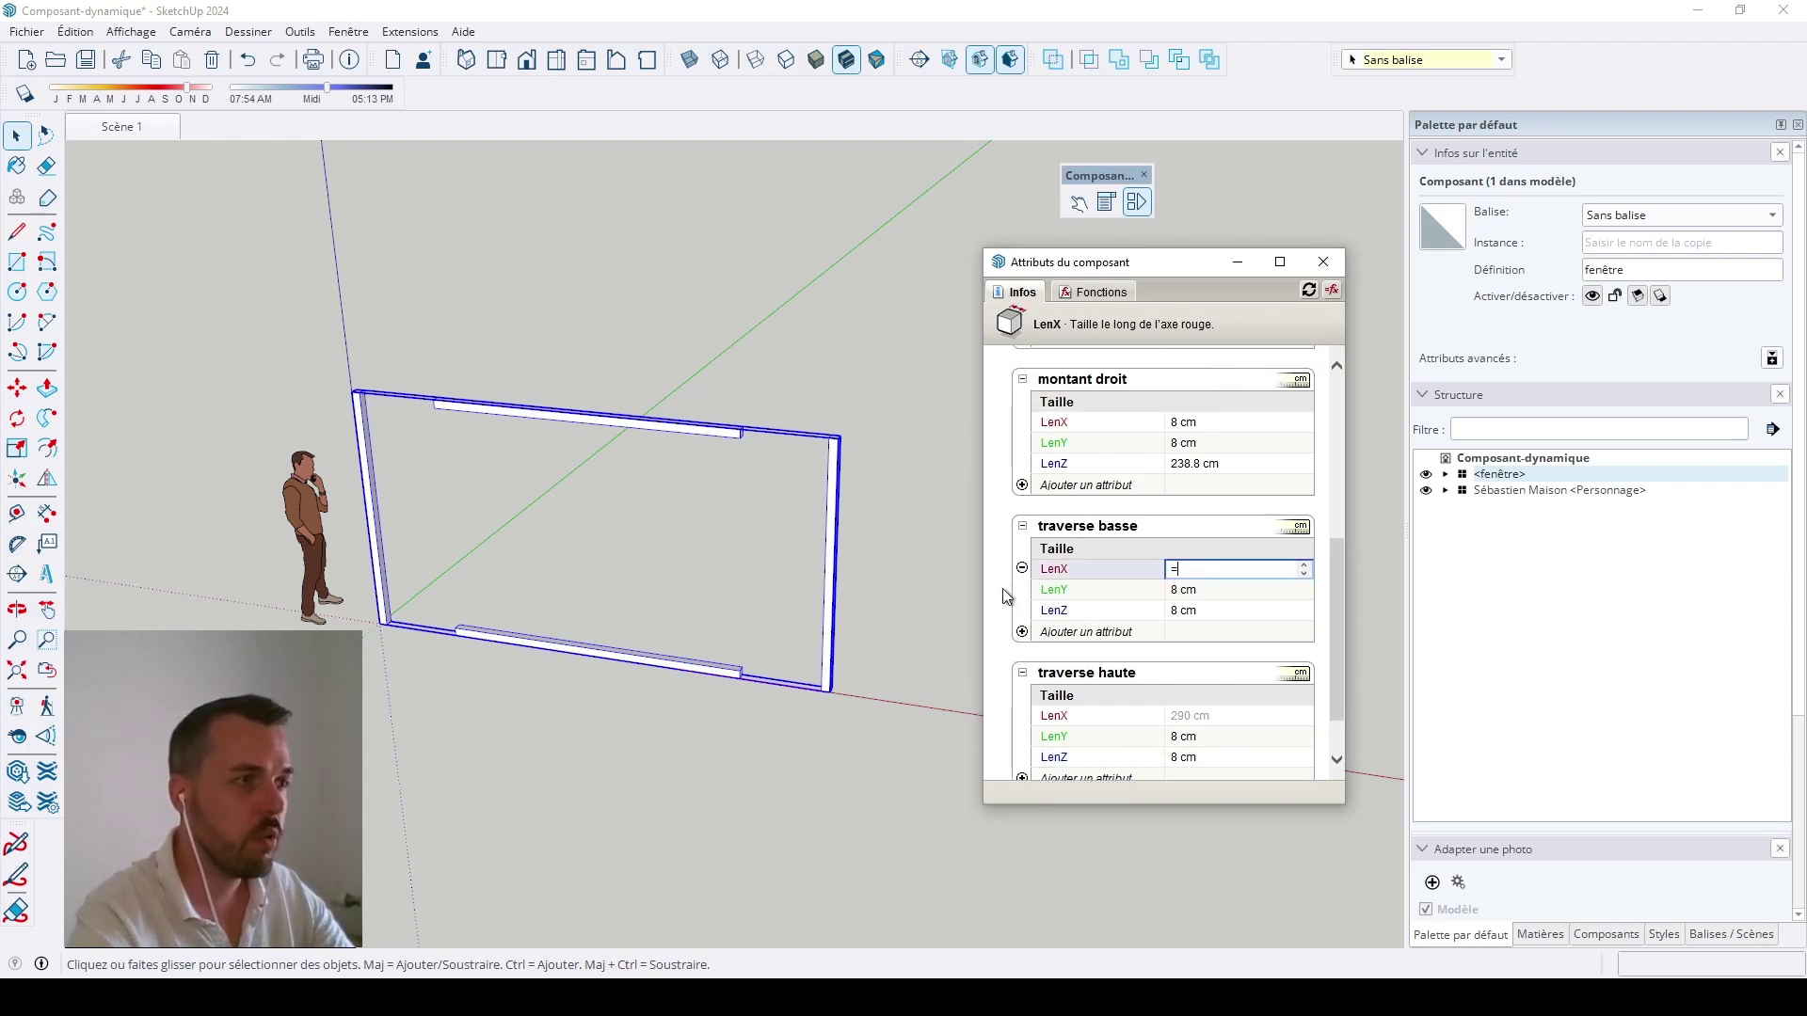
scroll(1005, 595, "up", 5)
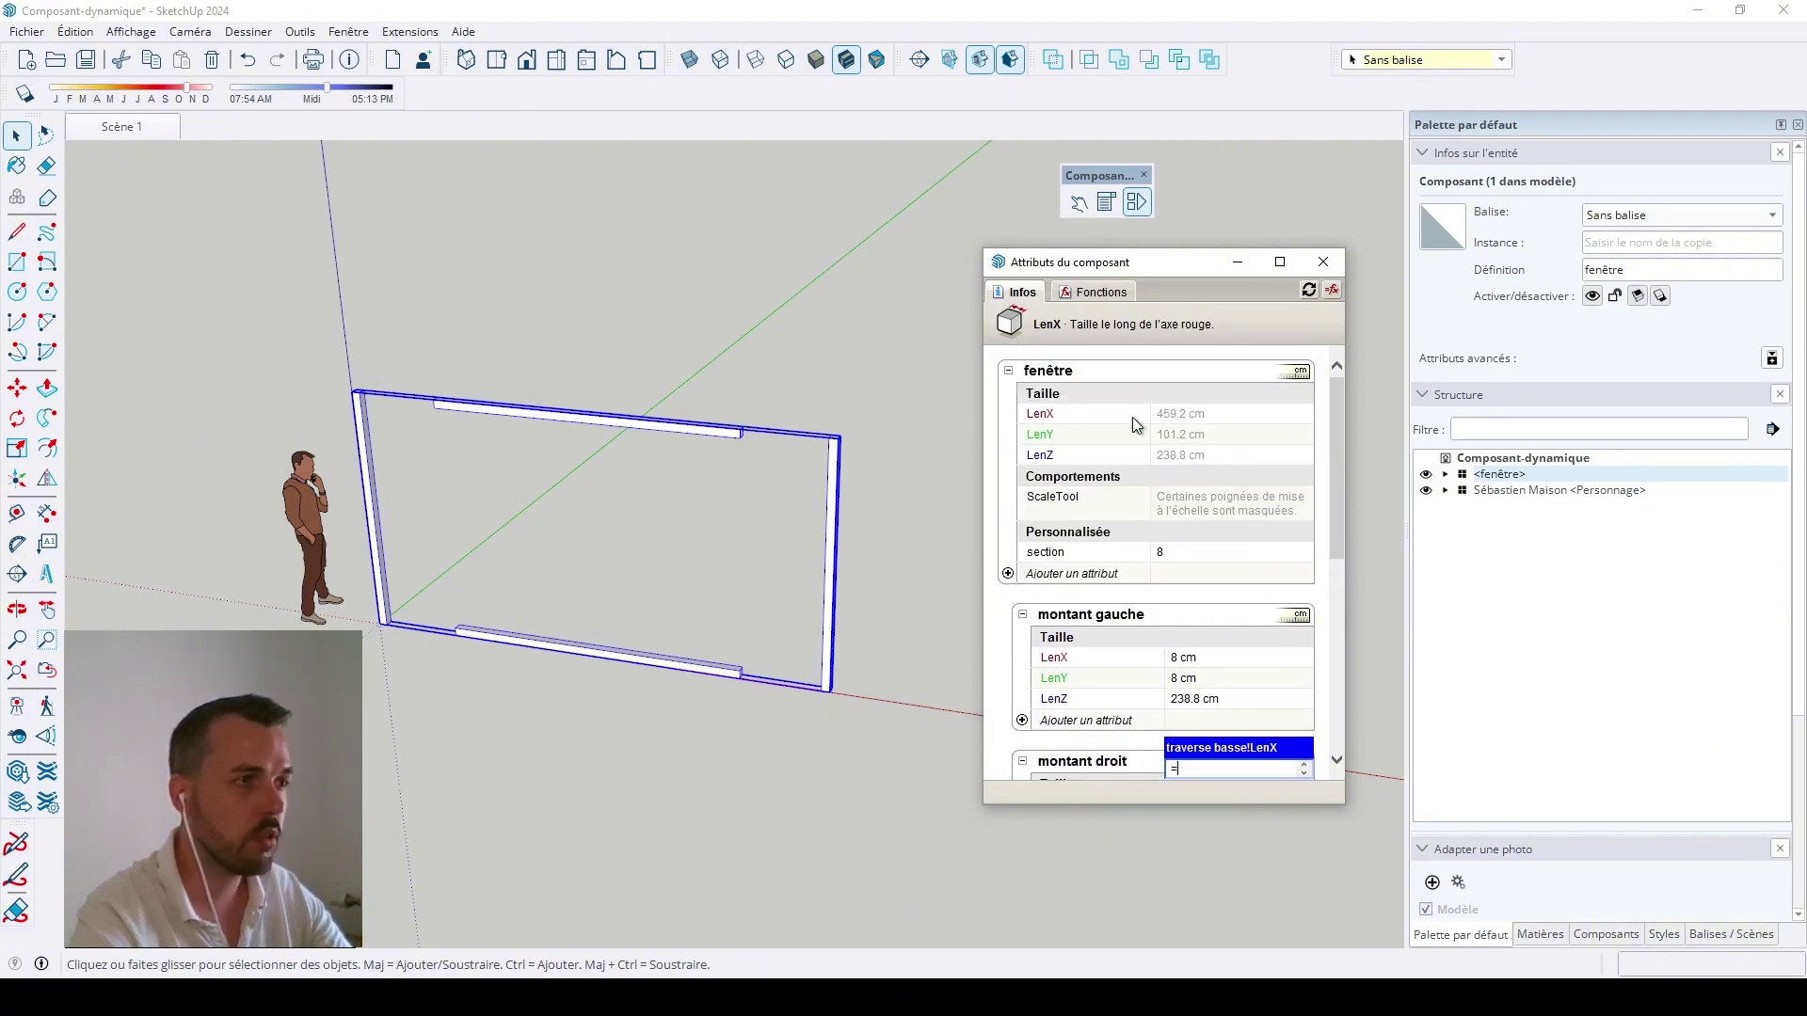
left_click(1192, 415)
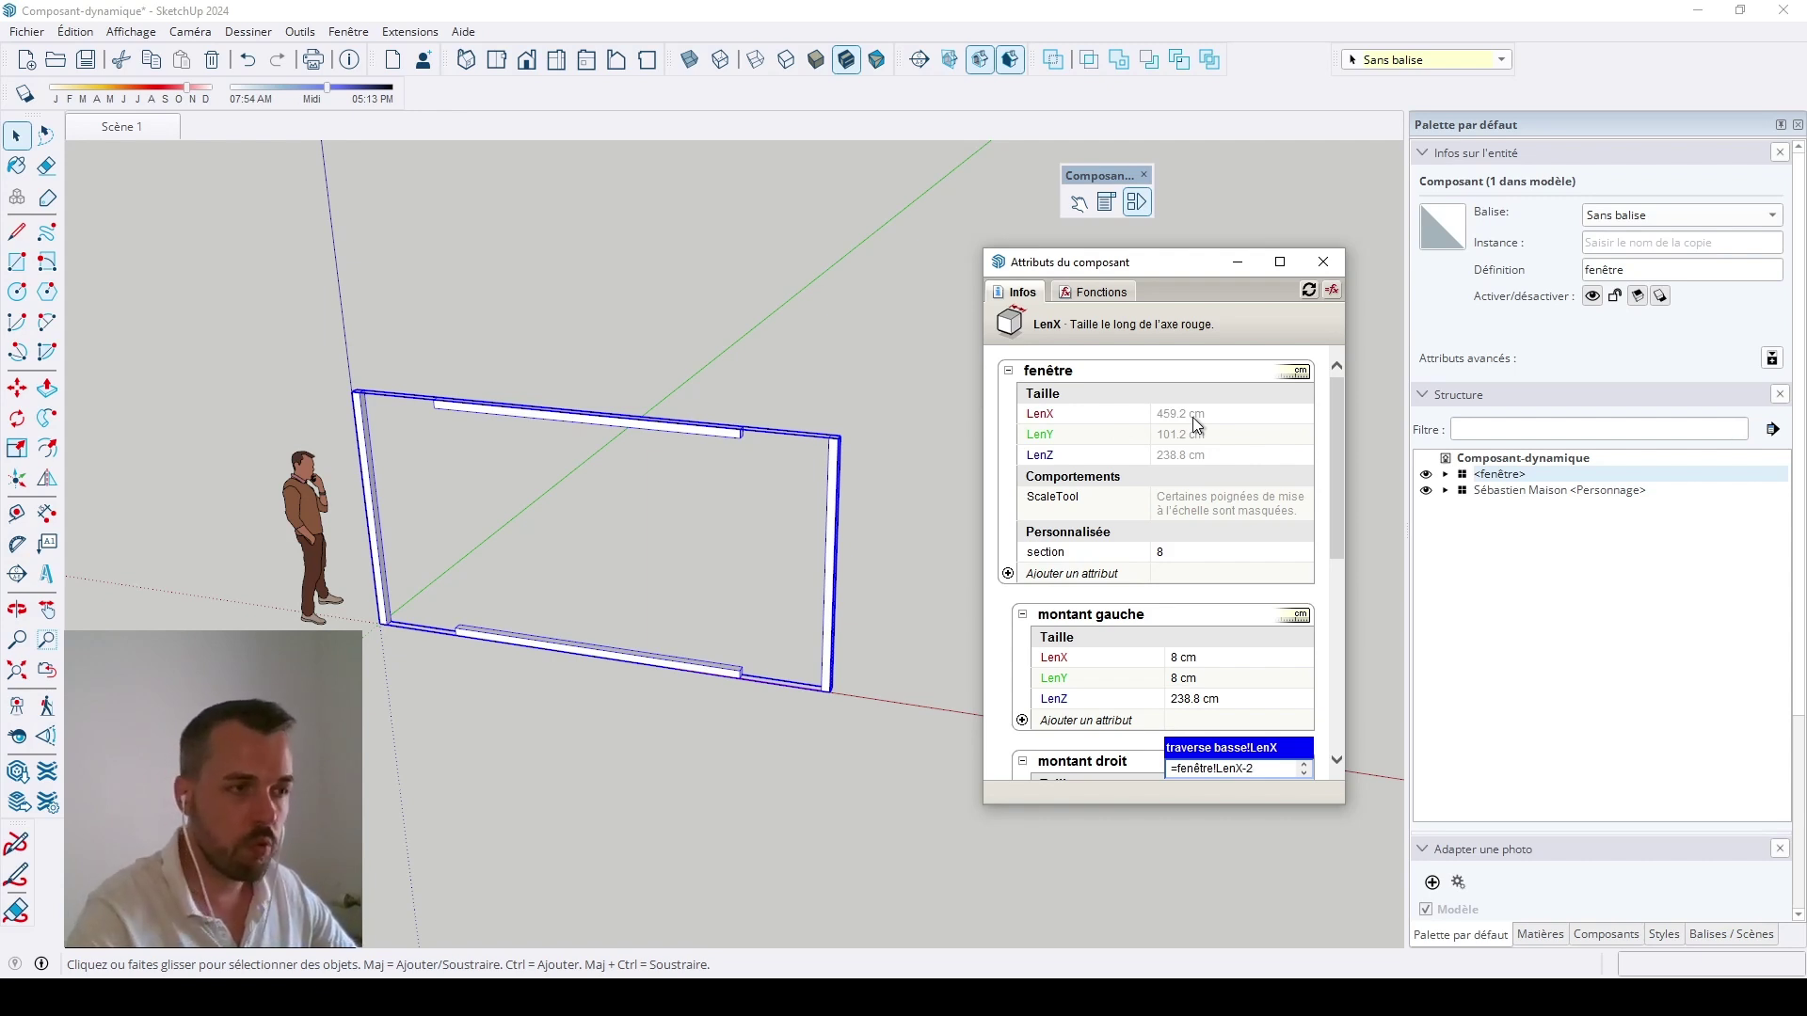
key("BackSpace")
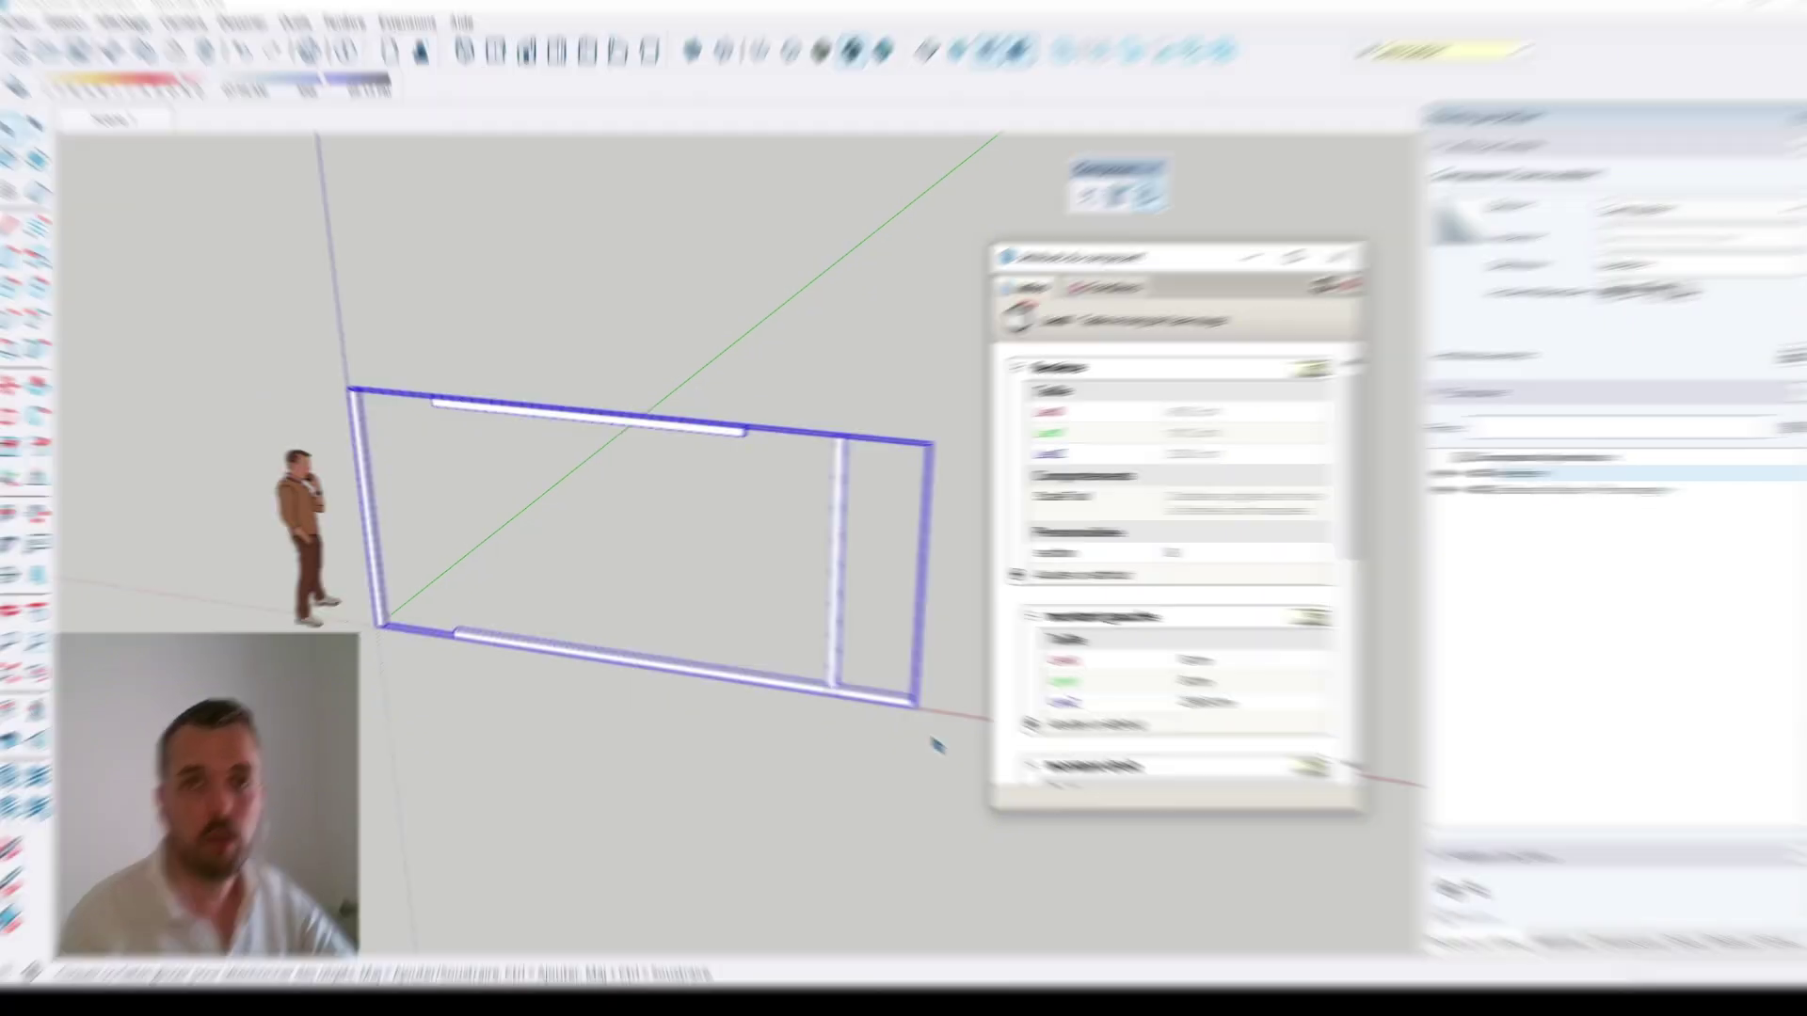
Step: Set the LenX of "traverse haute" to a formula that subtracts twice the section from fenêtre!LenX
scroll(1172, 631, "down", 5)
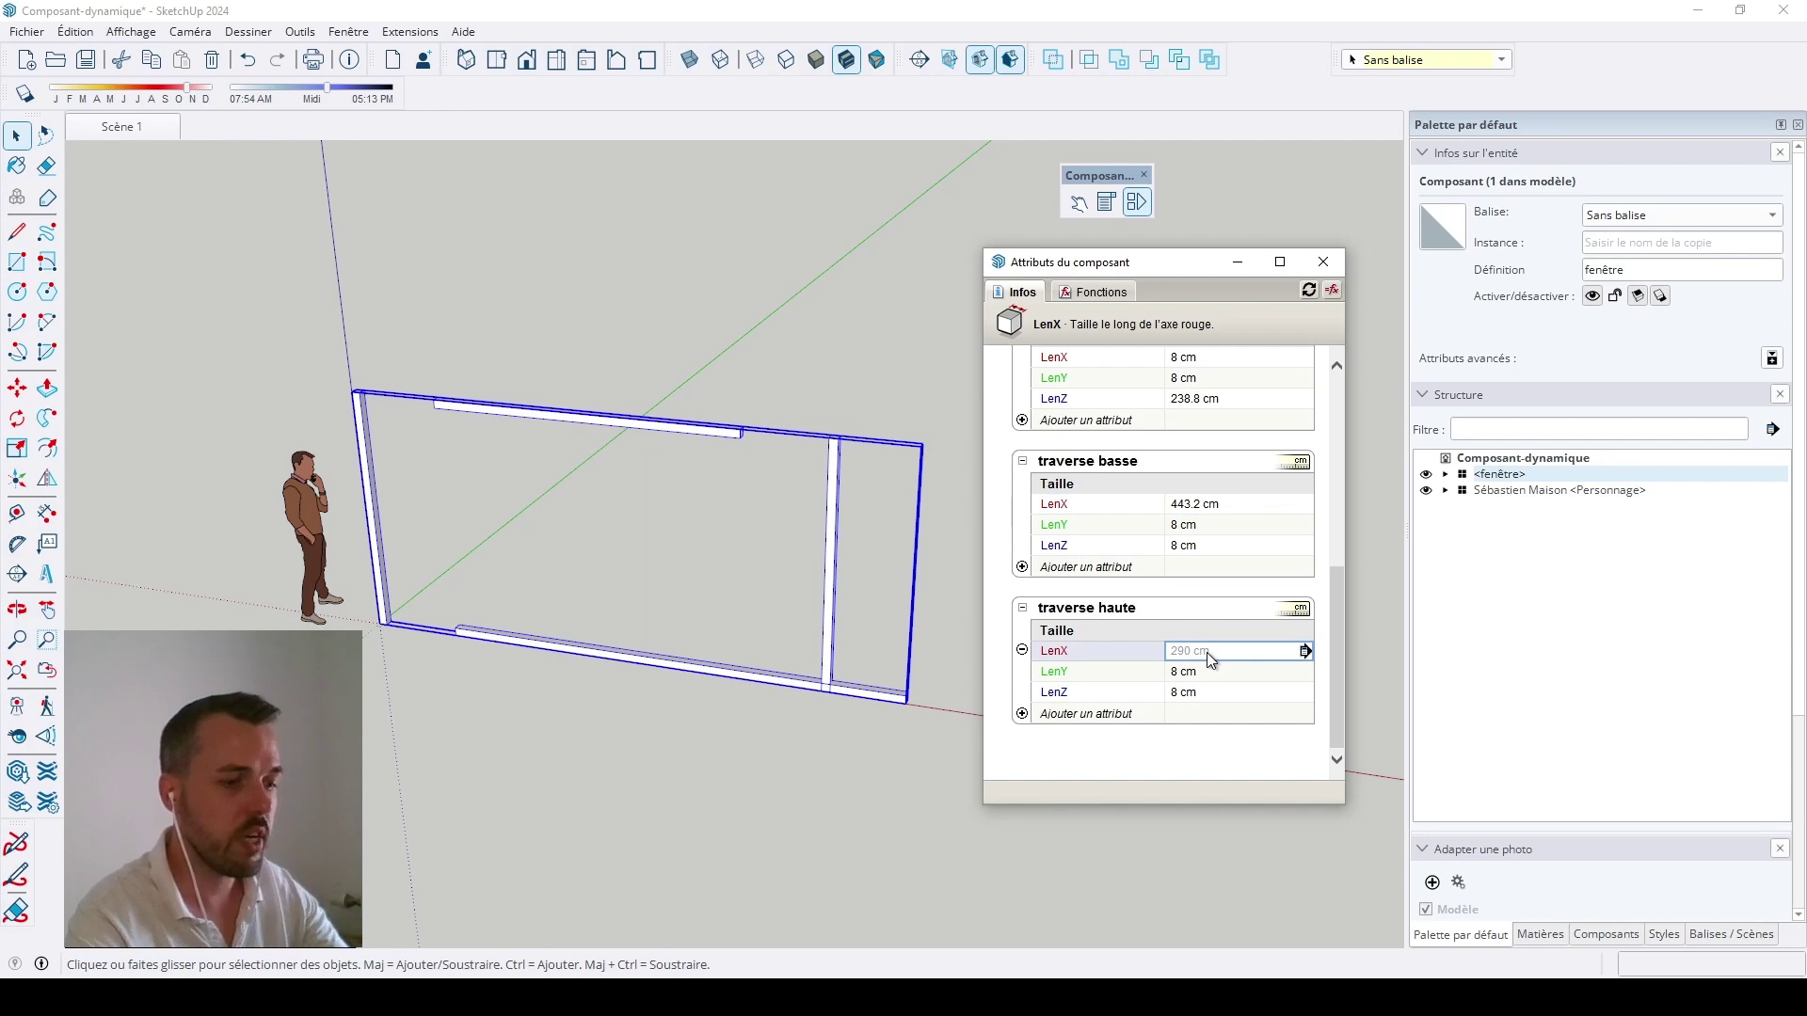
left_click(1207, 652)
type("=")
scroll(1190, 471, "up", 5)
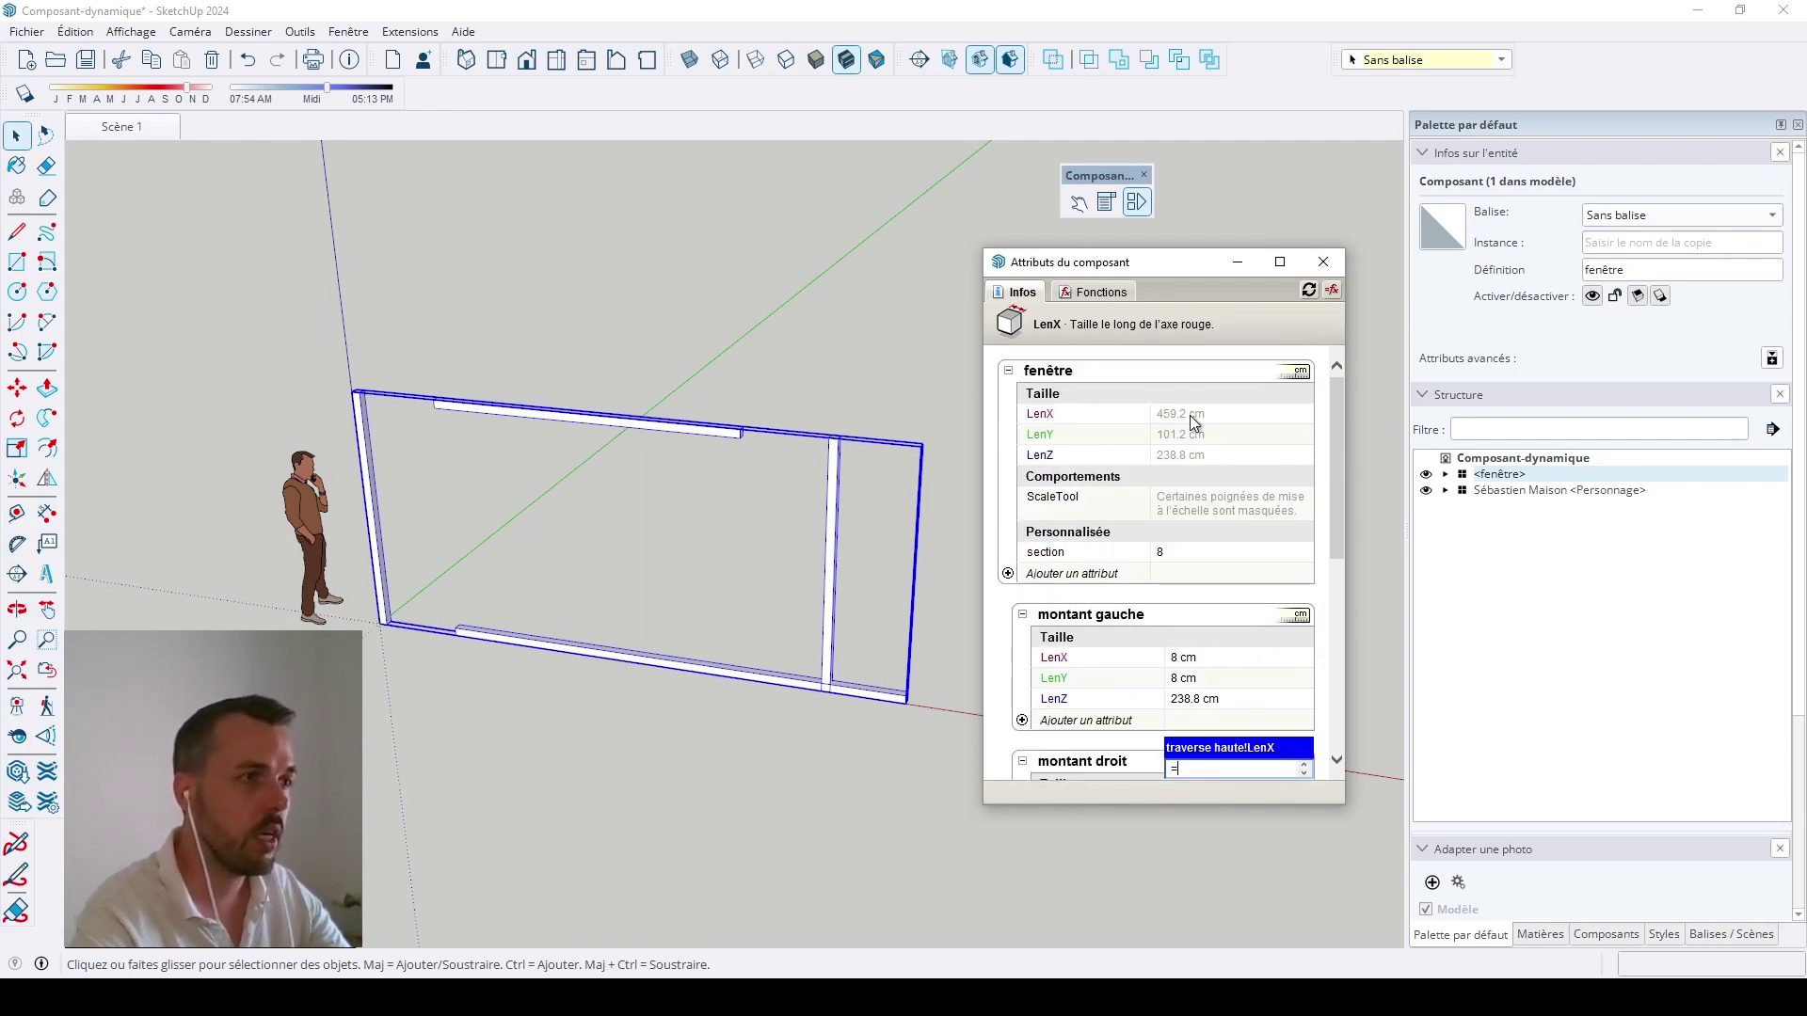
left_click(1194, 416)
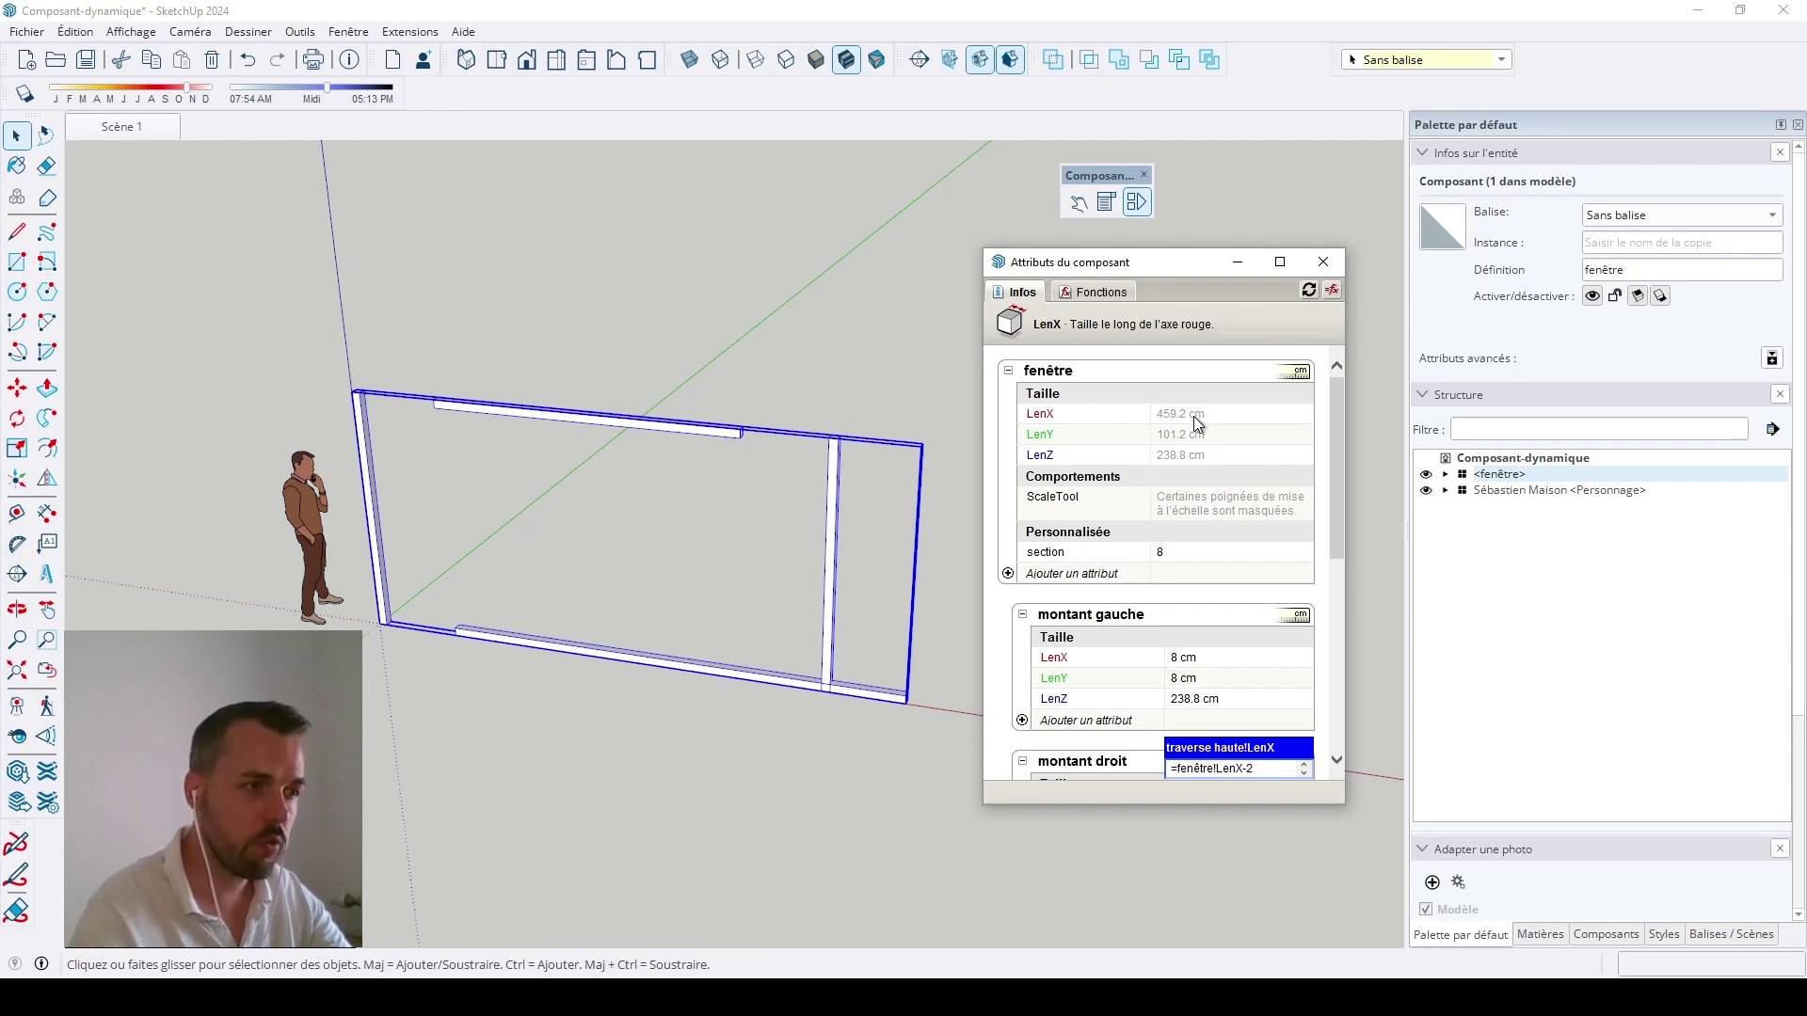
key("BackSpace")
key("BackSpace")
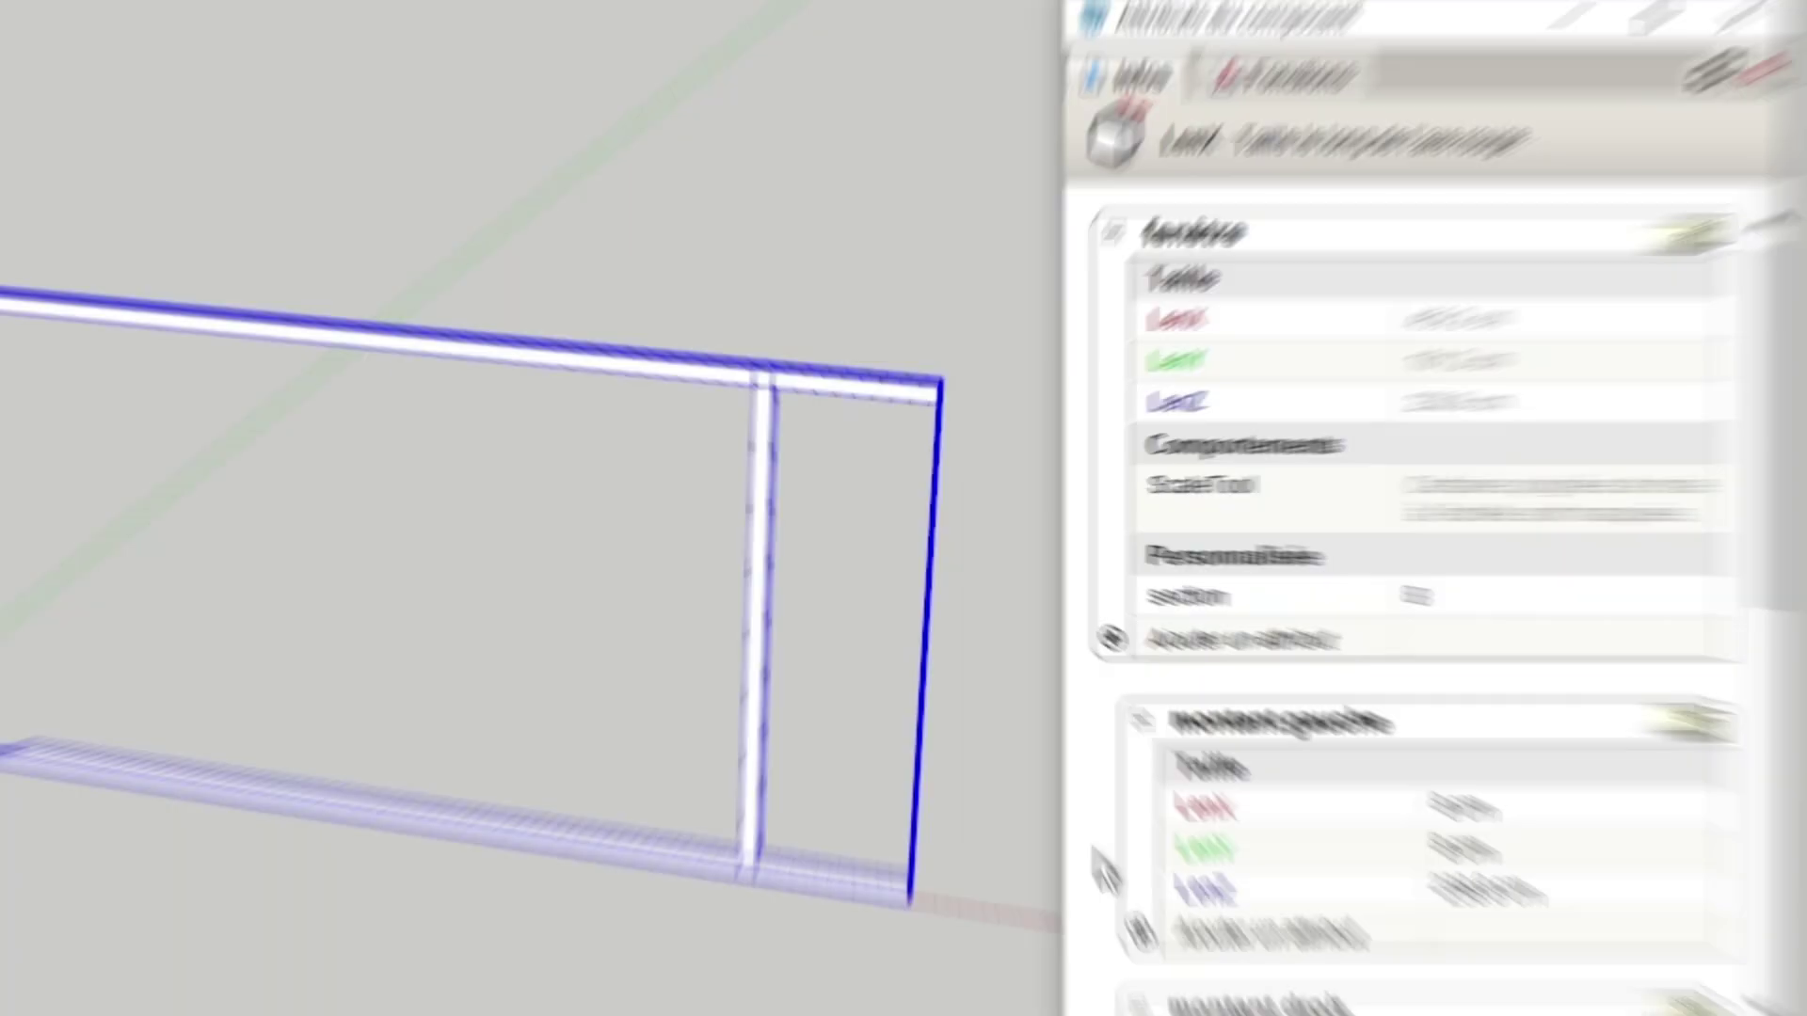
Step: Add the position attributes X, Y and Z to the "traverse basse" subcomponent
scroll(1009, 658, "down", 5)
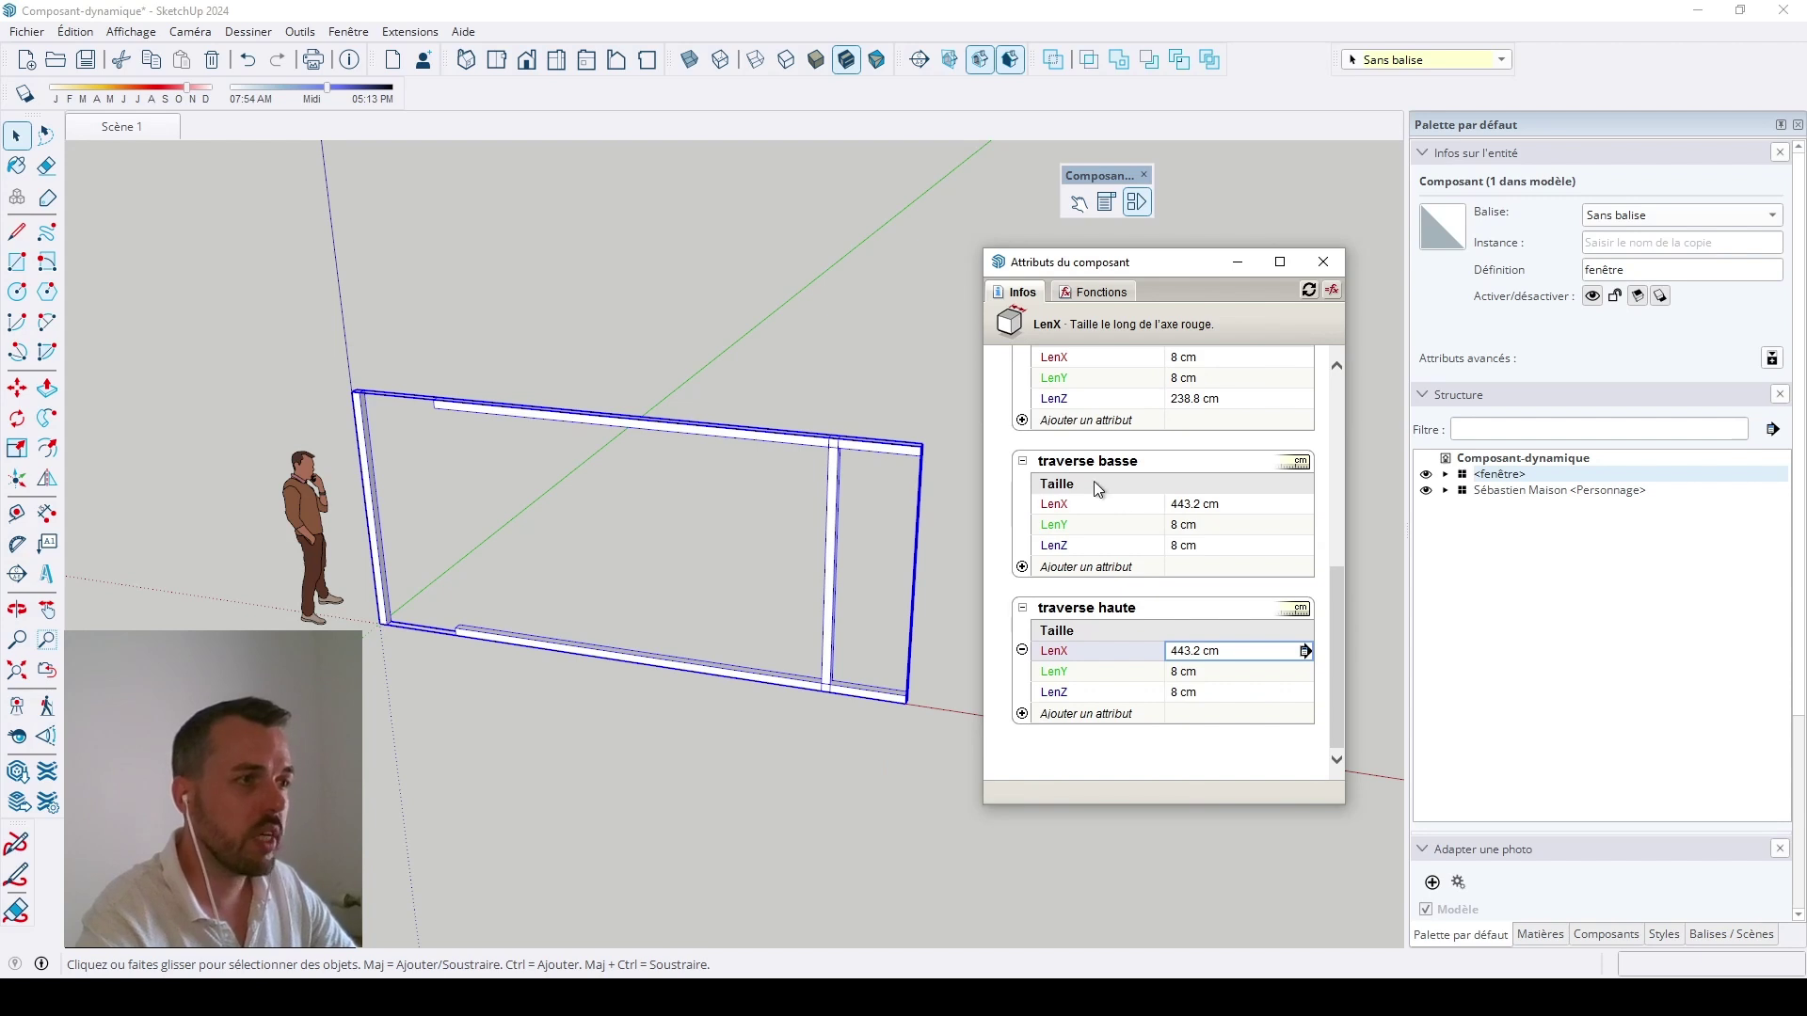
left_click(1021, 568)
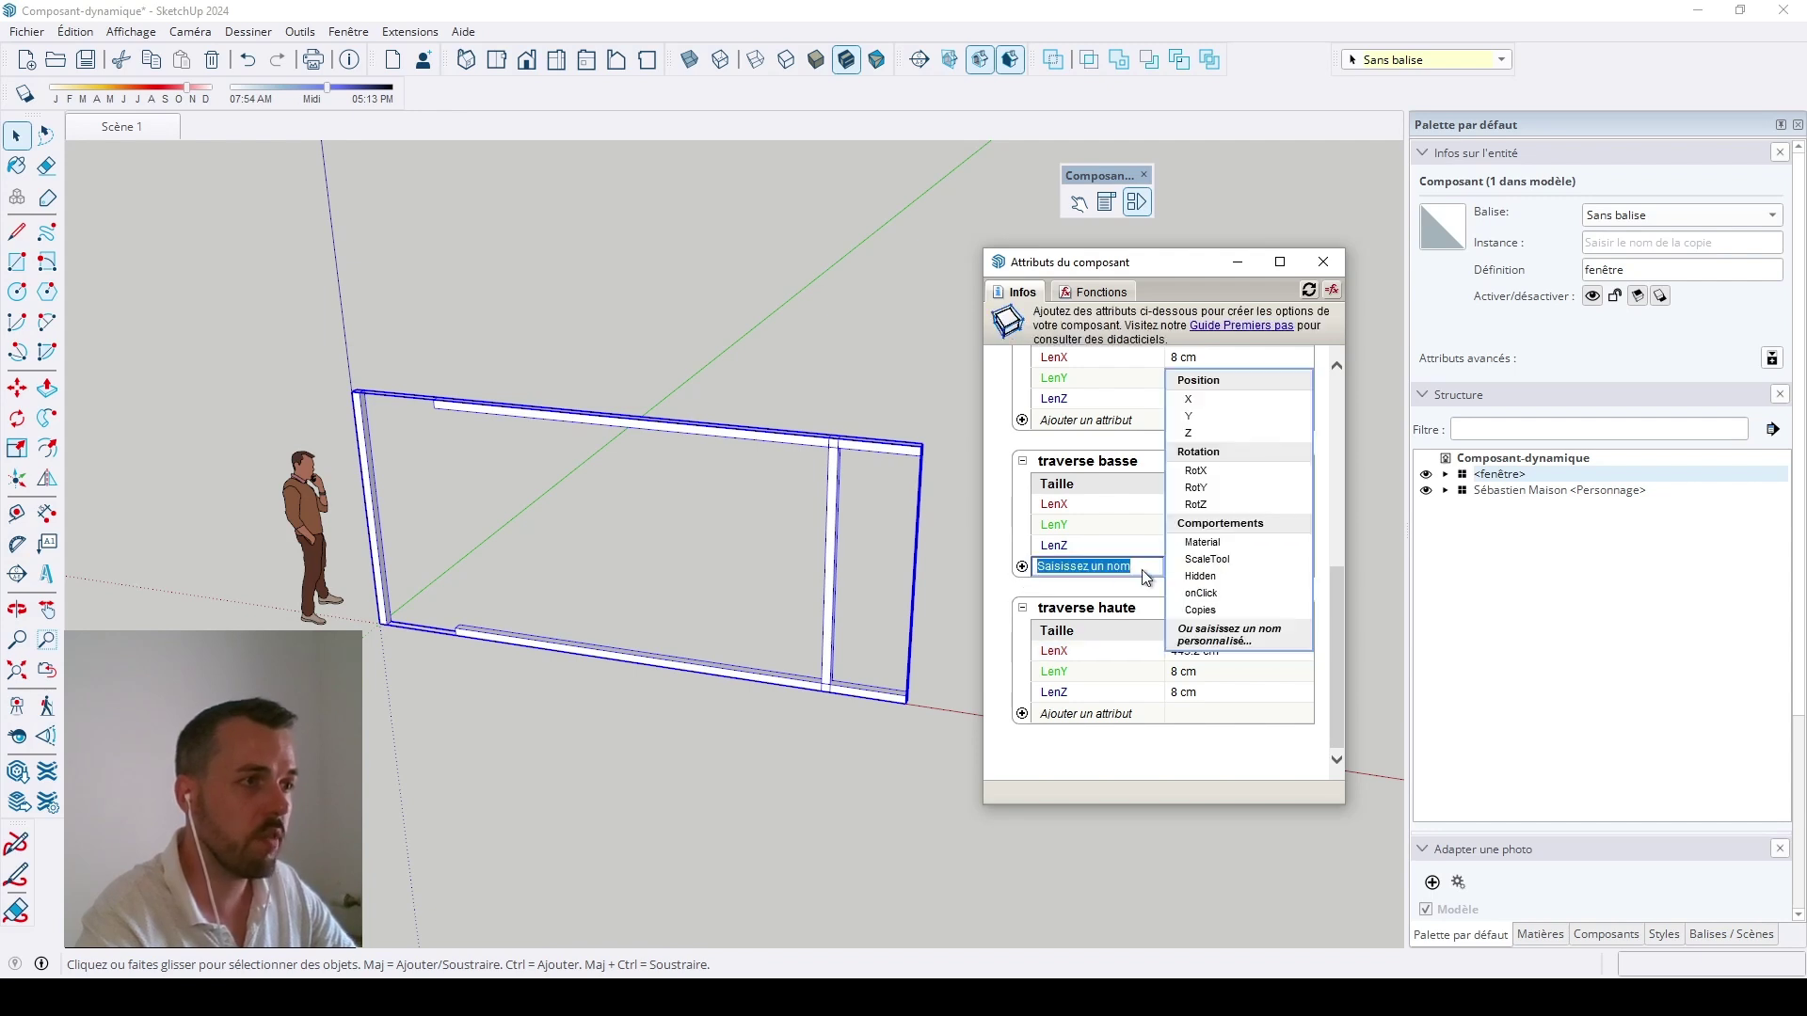
left_click(1240, 382)
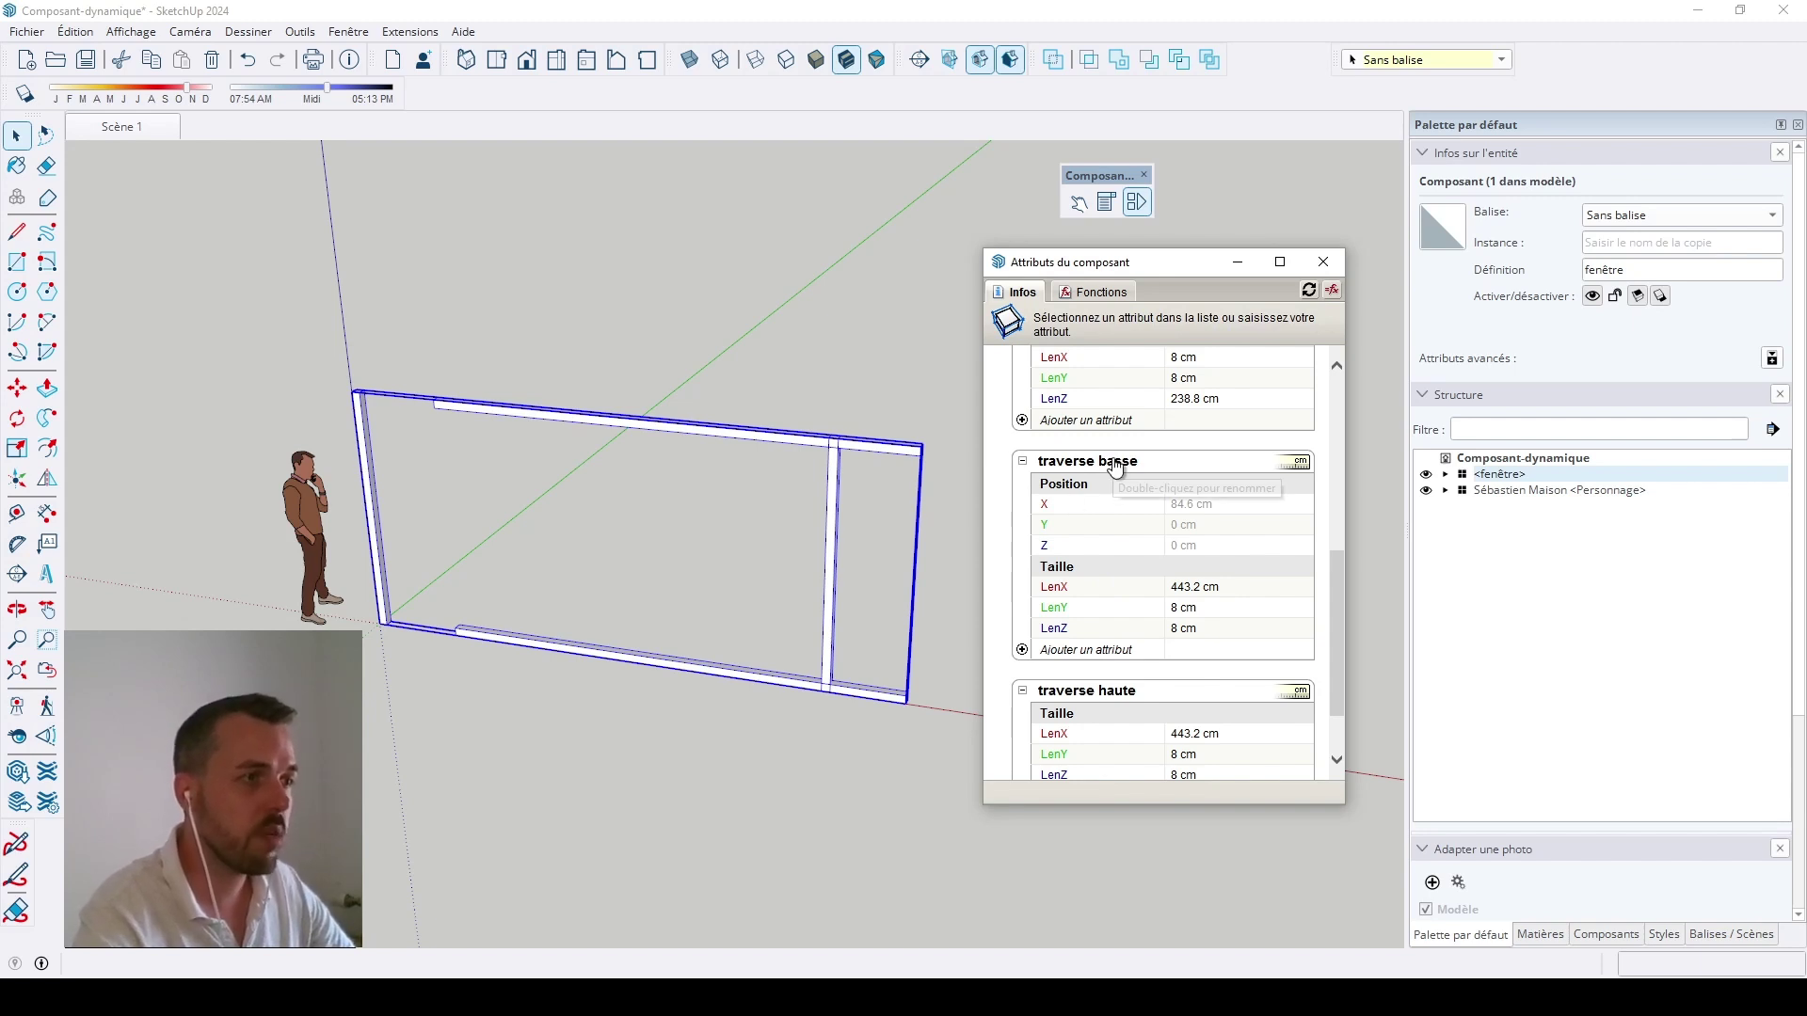
Step: Set the X position of "traverse basse" to a formula referencing the section attribute of "fenêtre"
left_click(1199, 506)
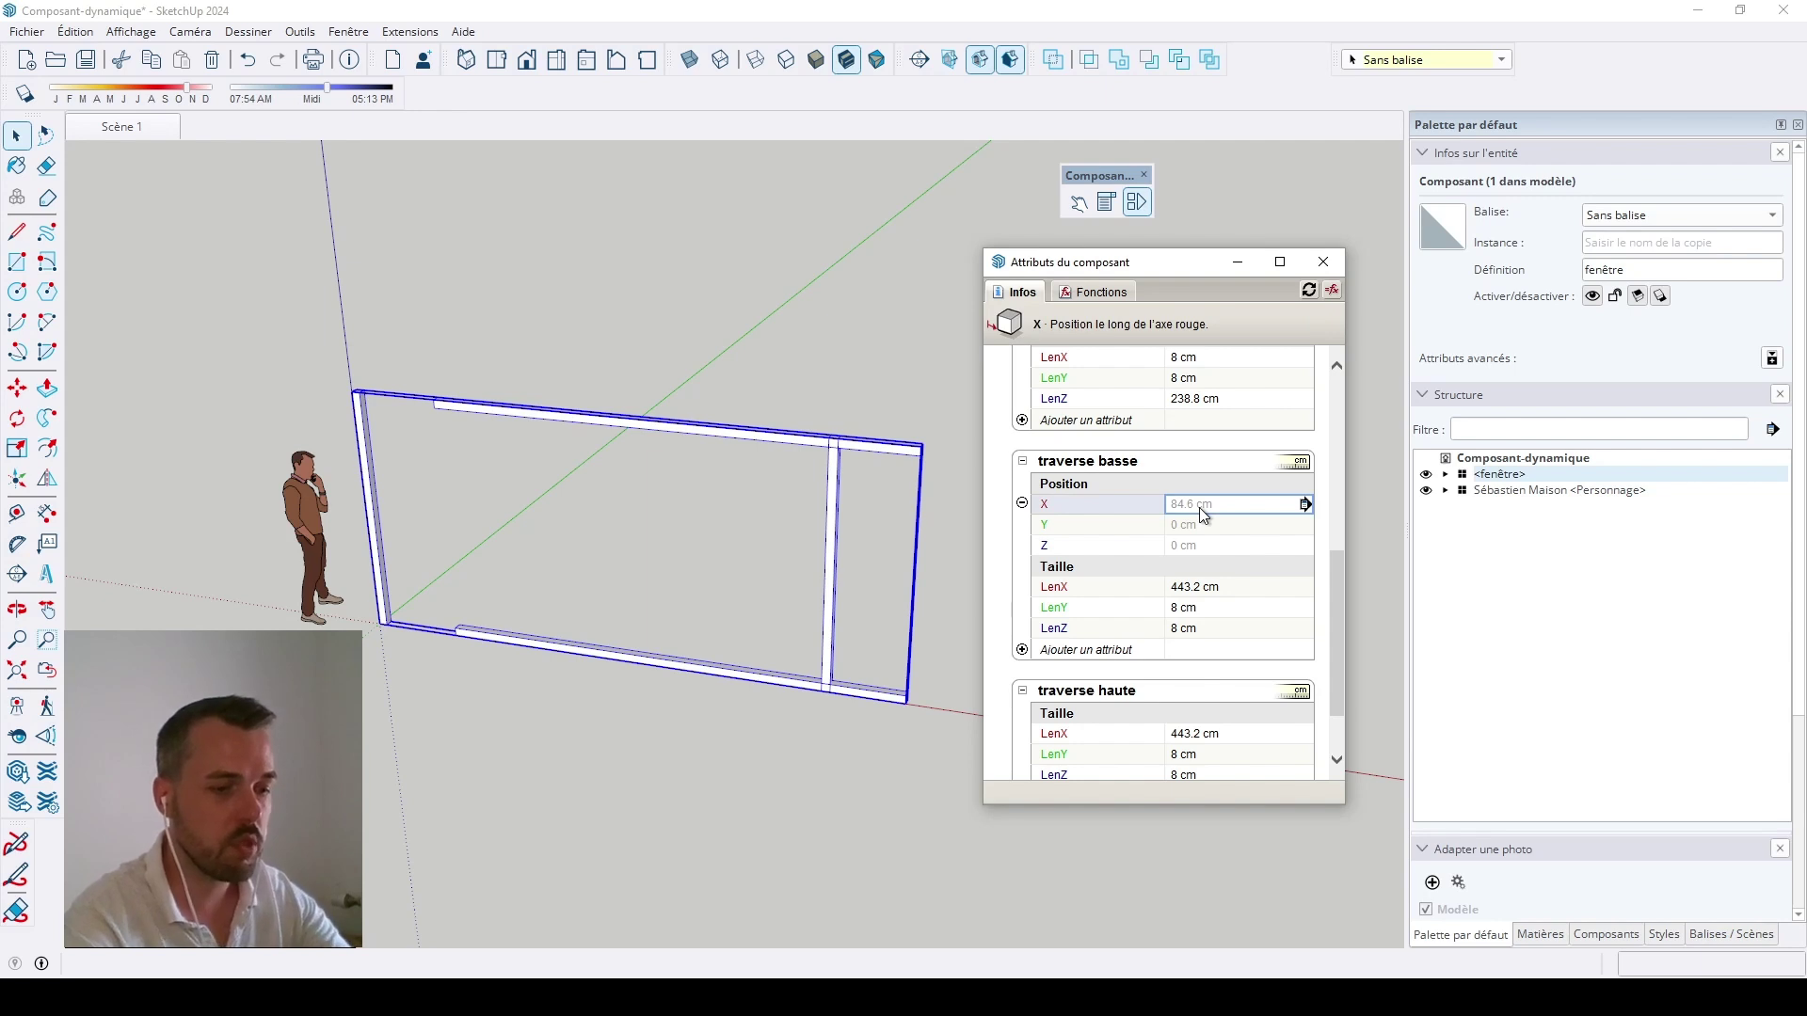
type("=")
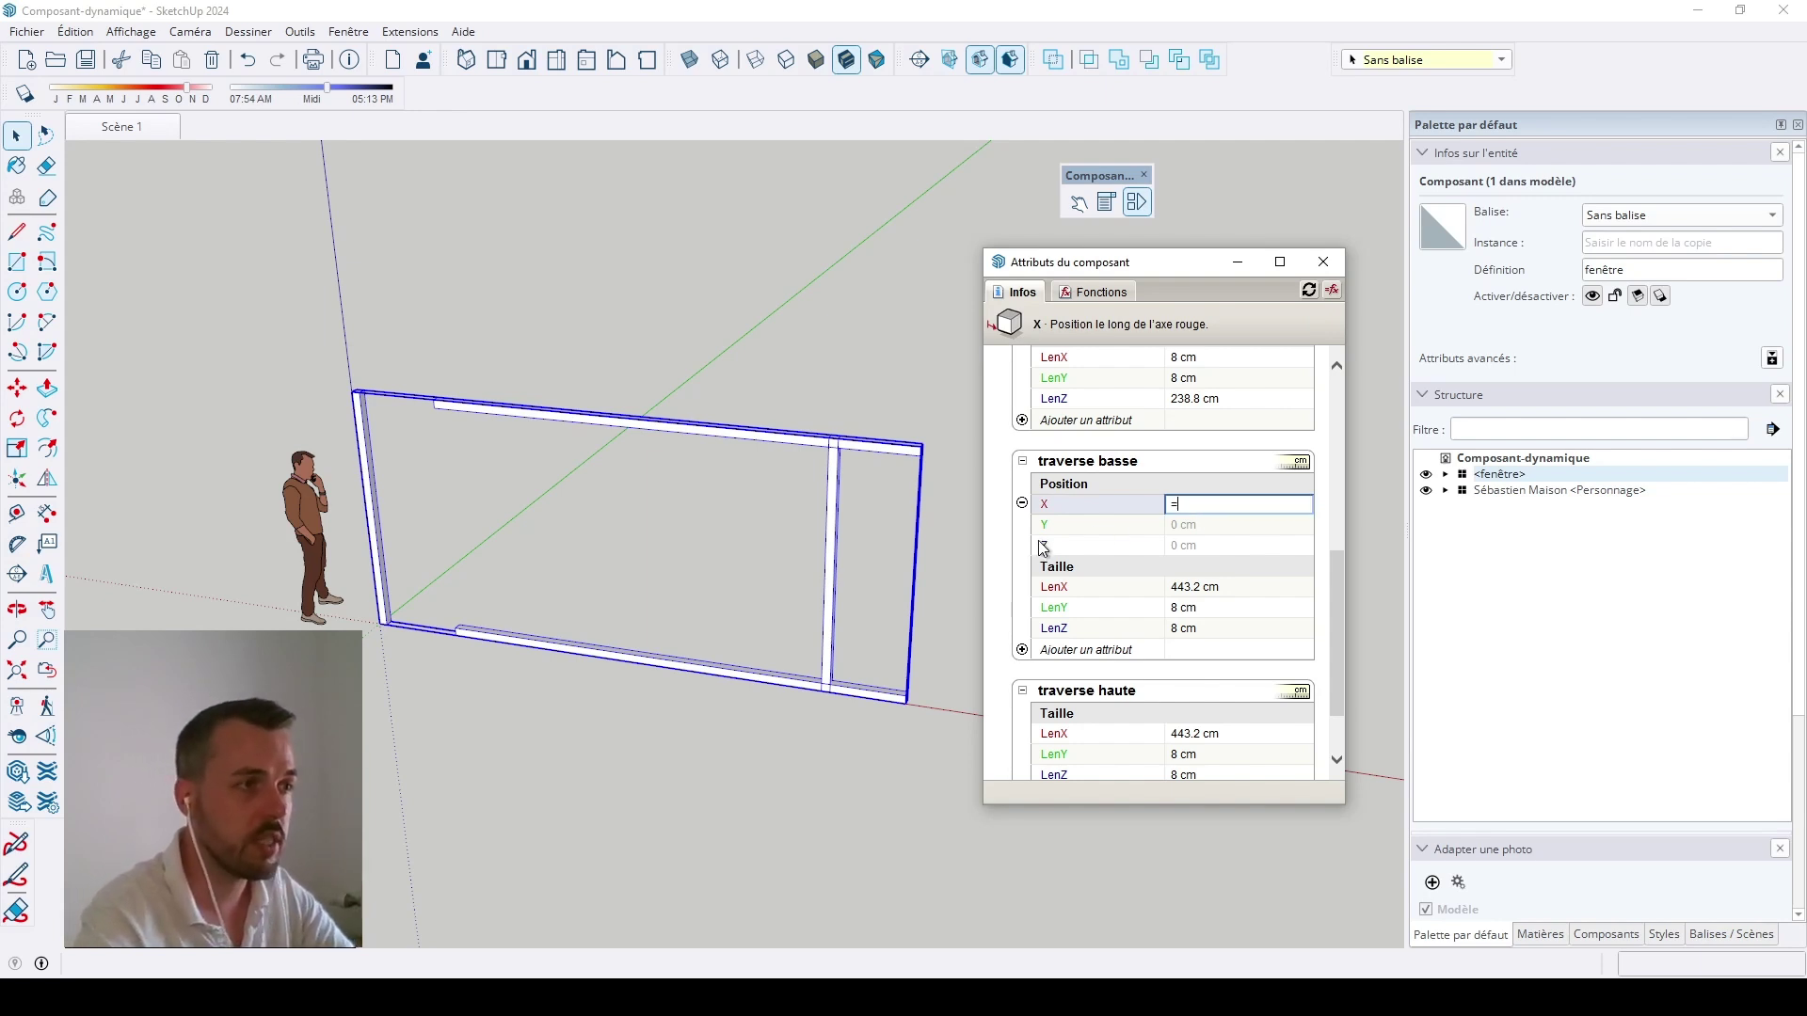
scroll(1069, 550, "up", 5)
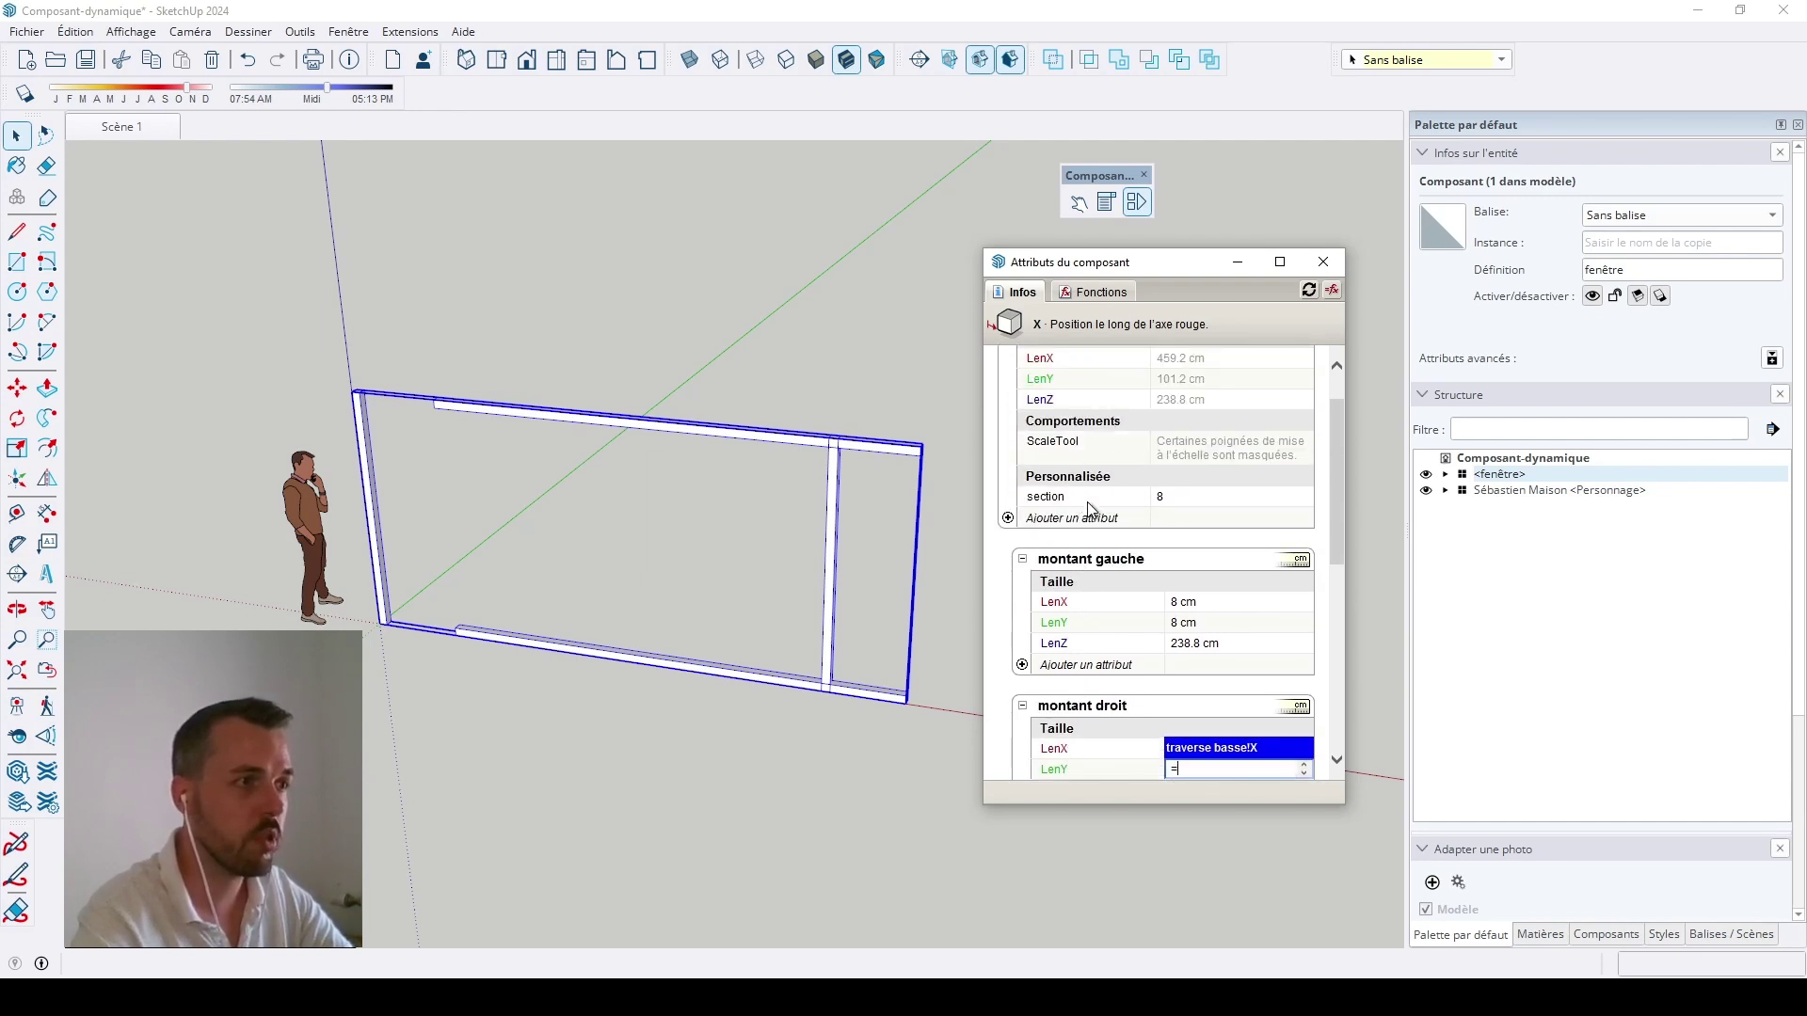
left_click(1088, 499)
key("Return")
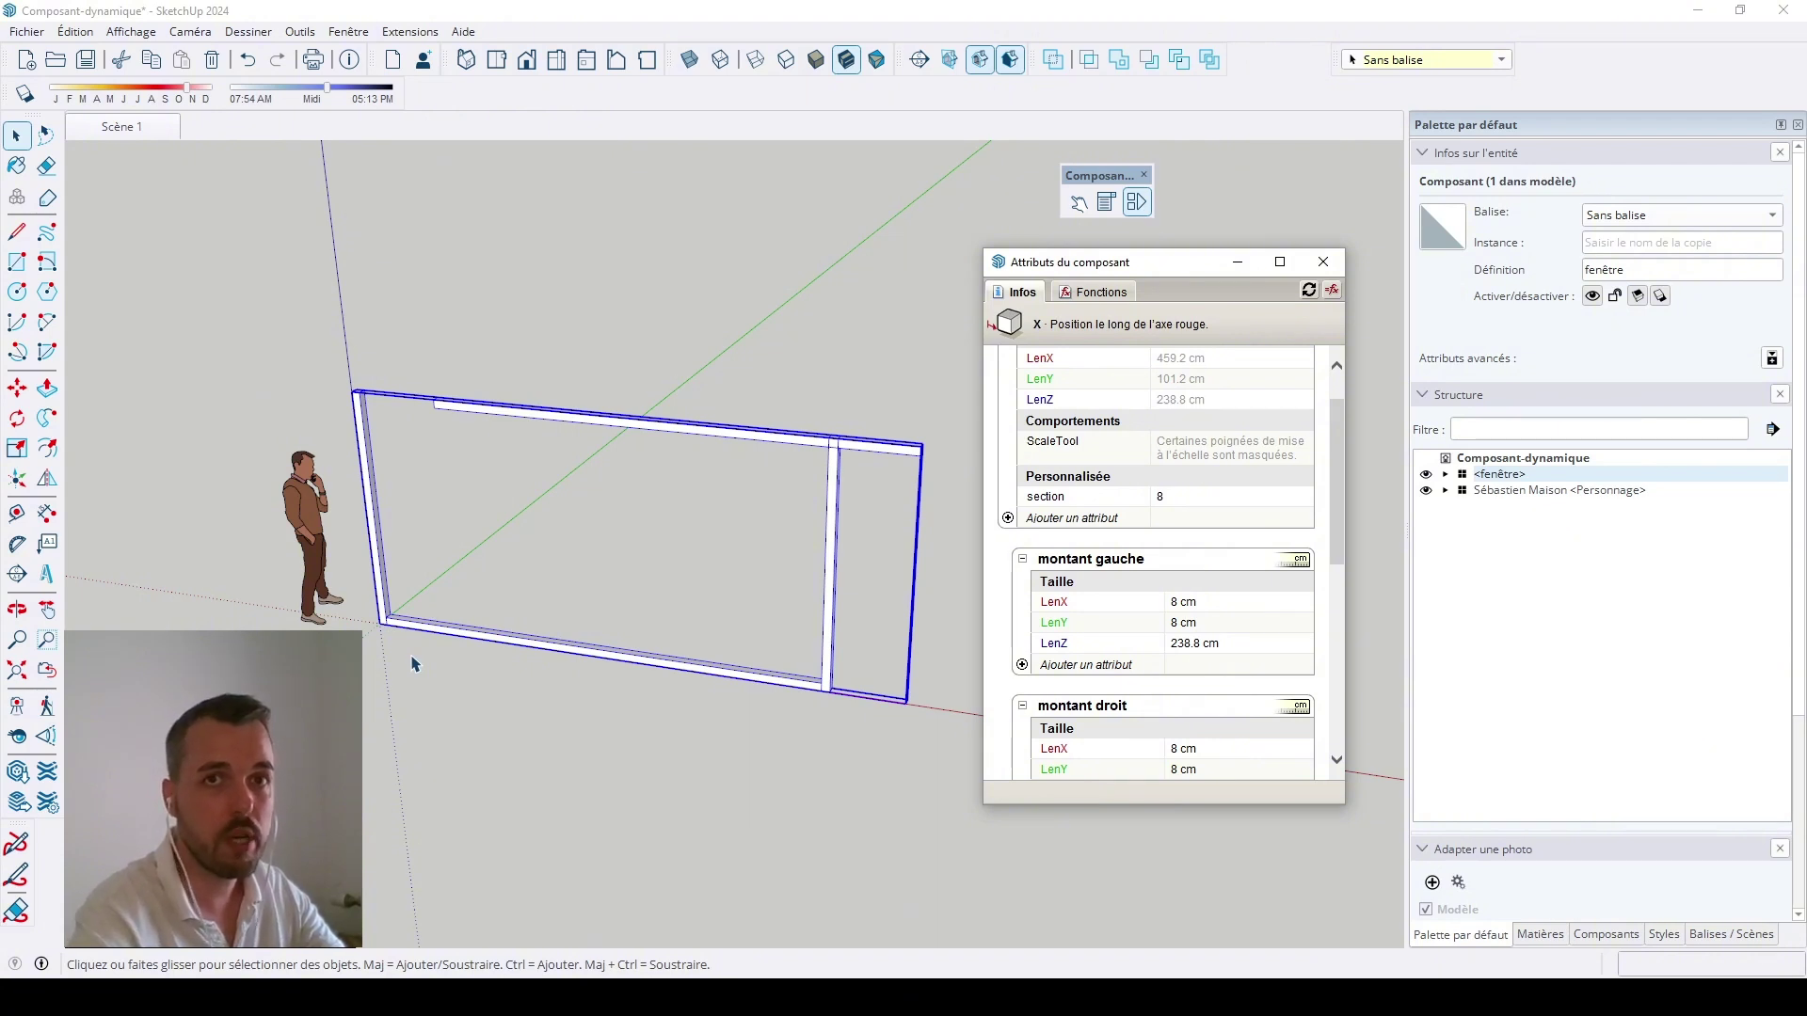
Step: Set both the Y and Z positions of "traverse basse" to the formula =0
scroll(1211, 601, "down", 3)
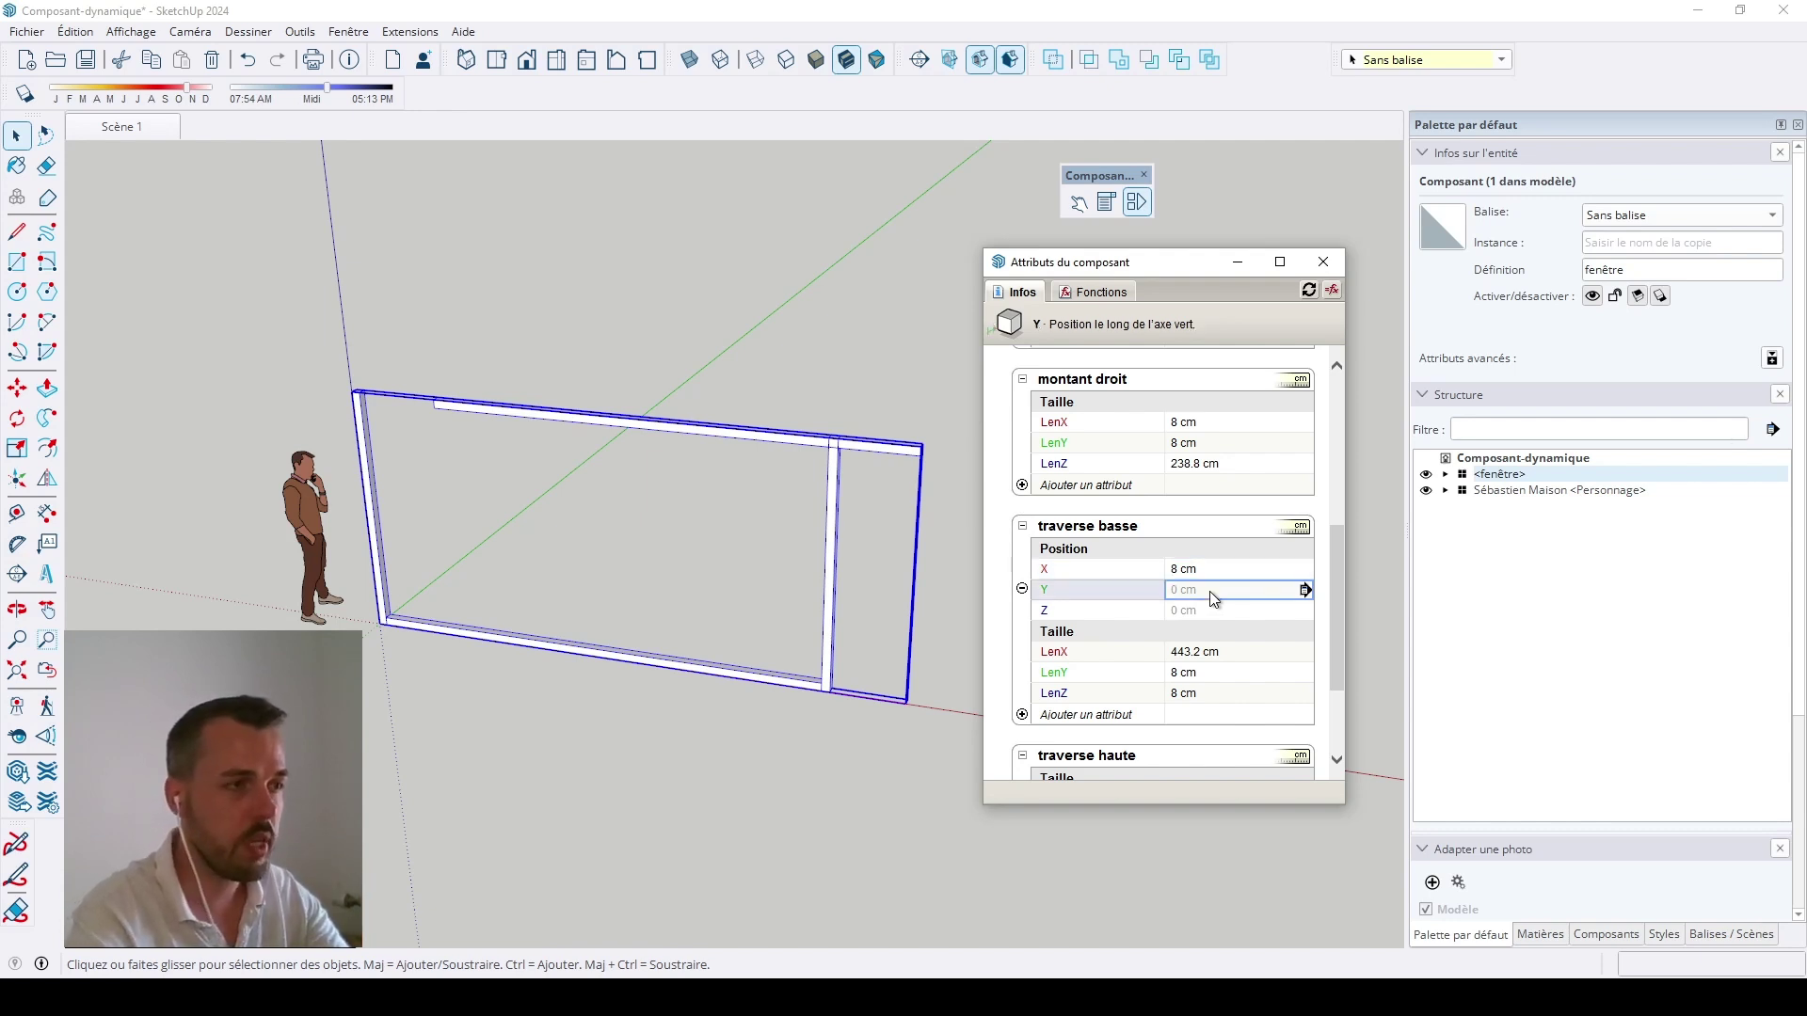
left_click(1211, 591)
type("=0")
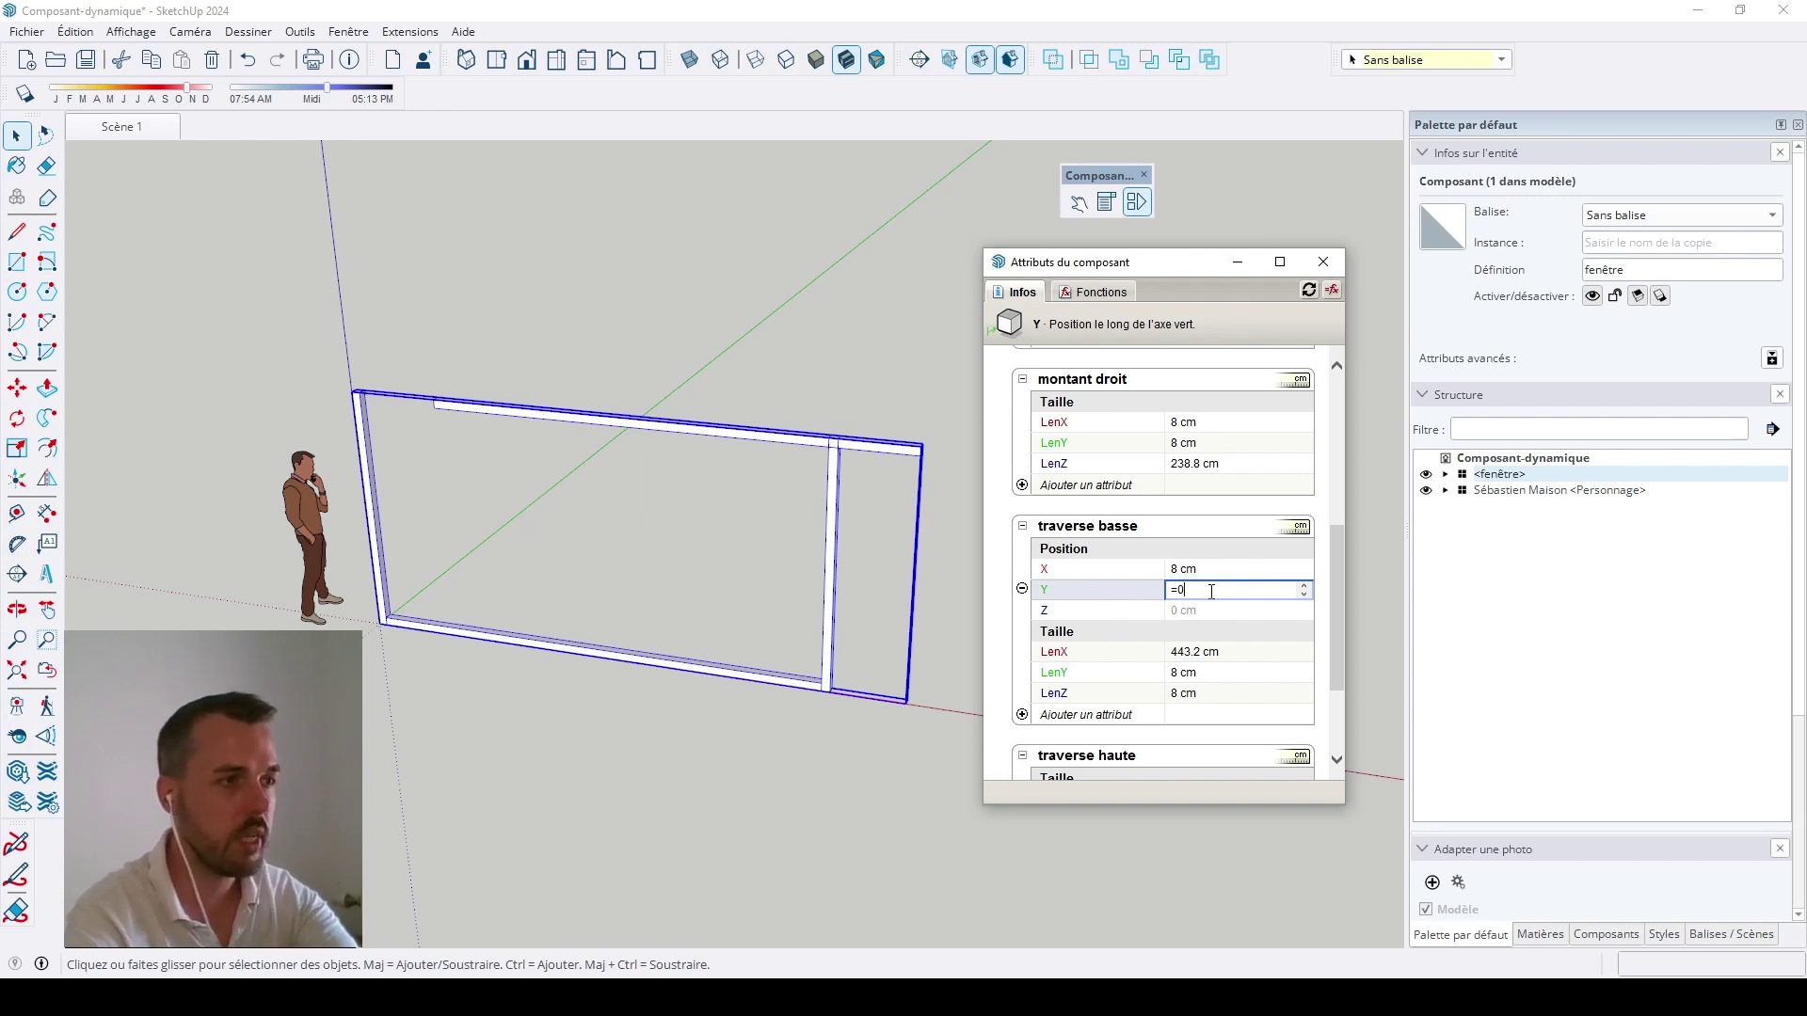
key("Return")
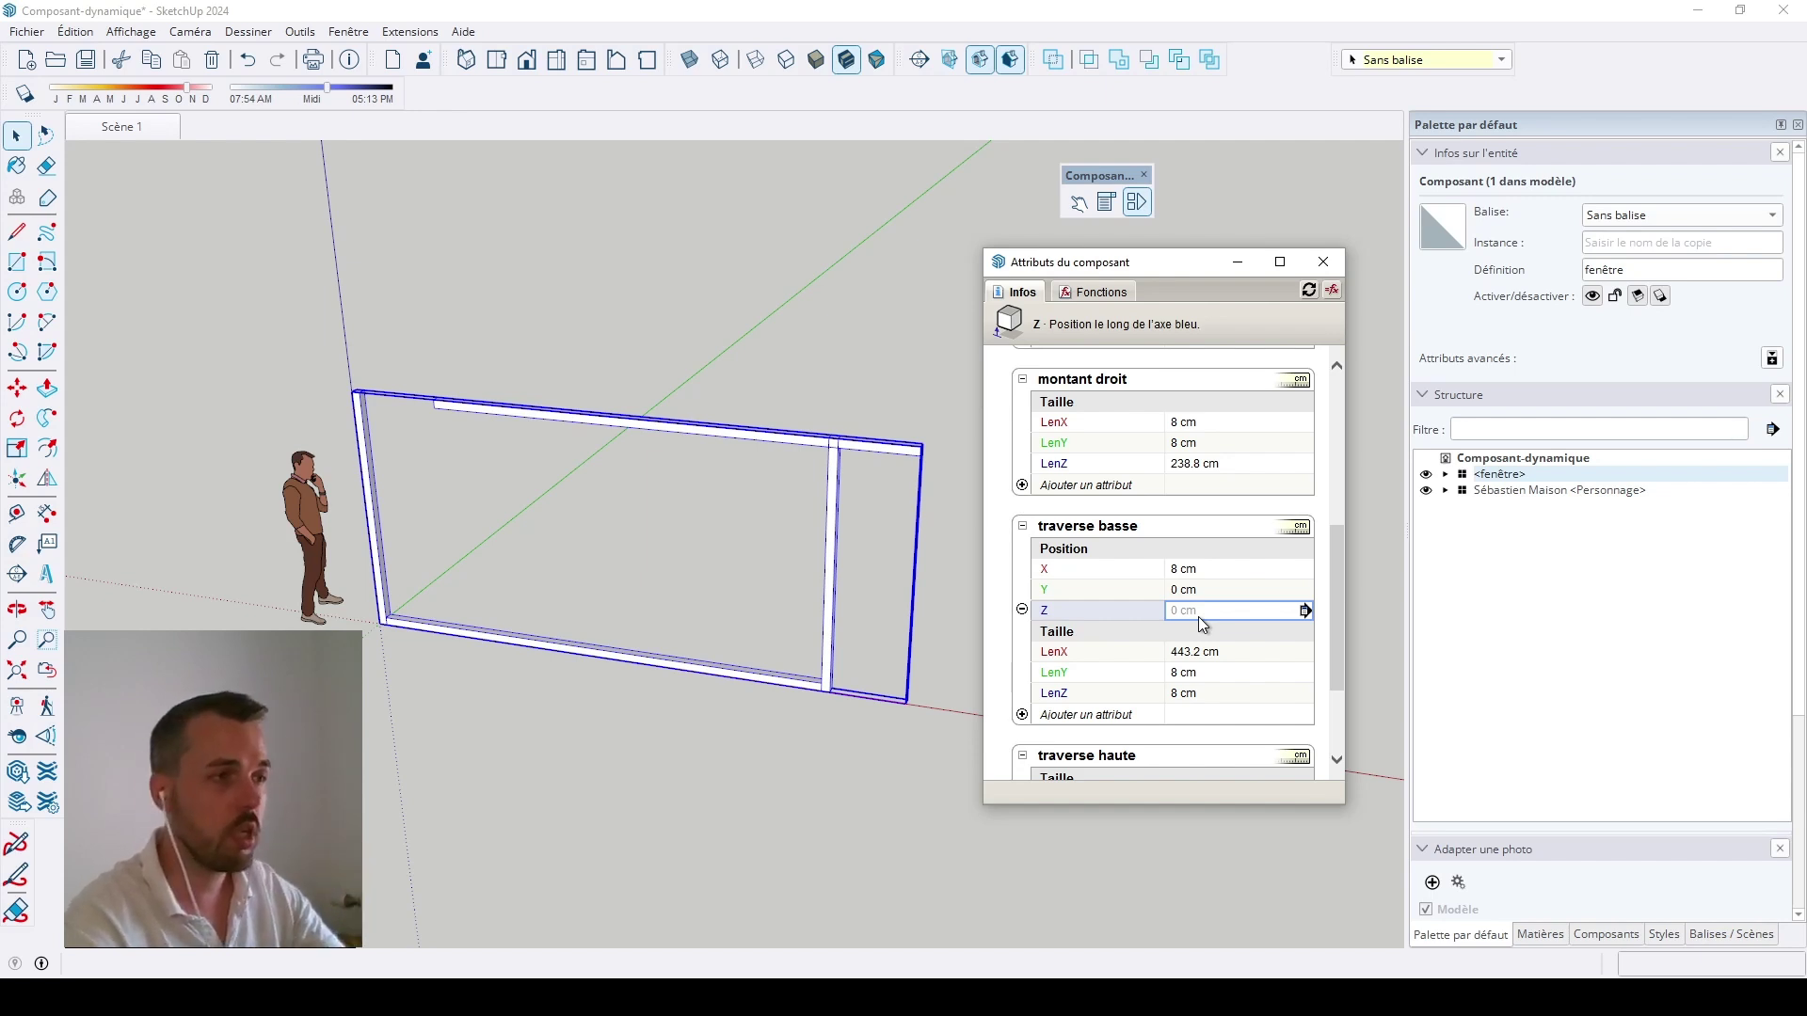
left_click(1198, 610)
type("=0")
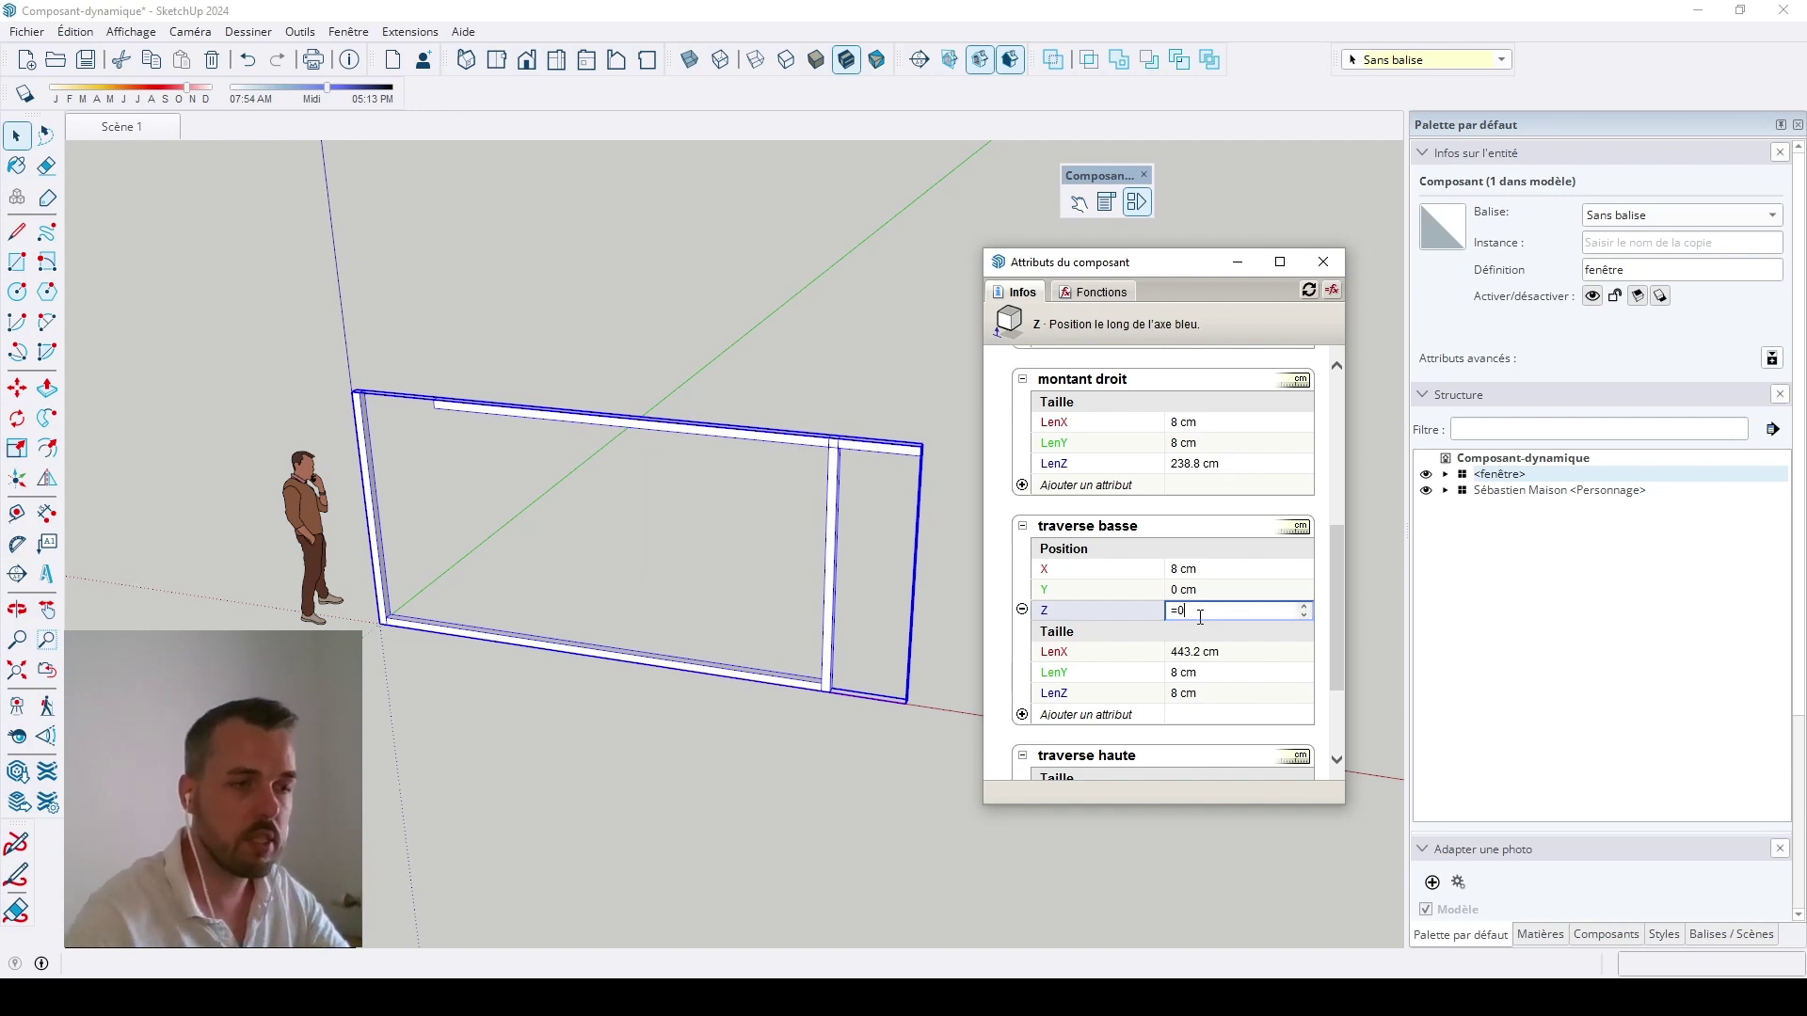
key("Return")
Step: Add the position attributes X, Y and Z to the "traverse haute" subcomponent
scroll(1005, 685, "down", 3)
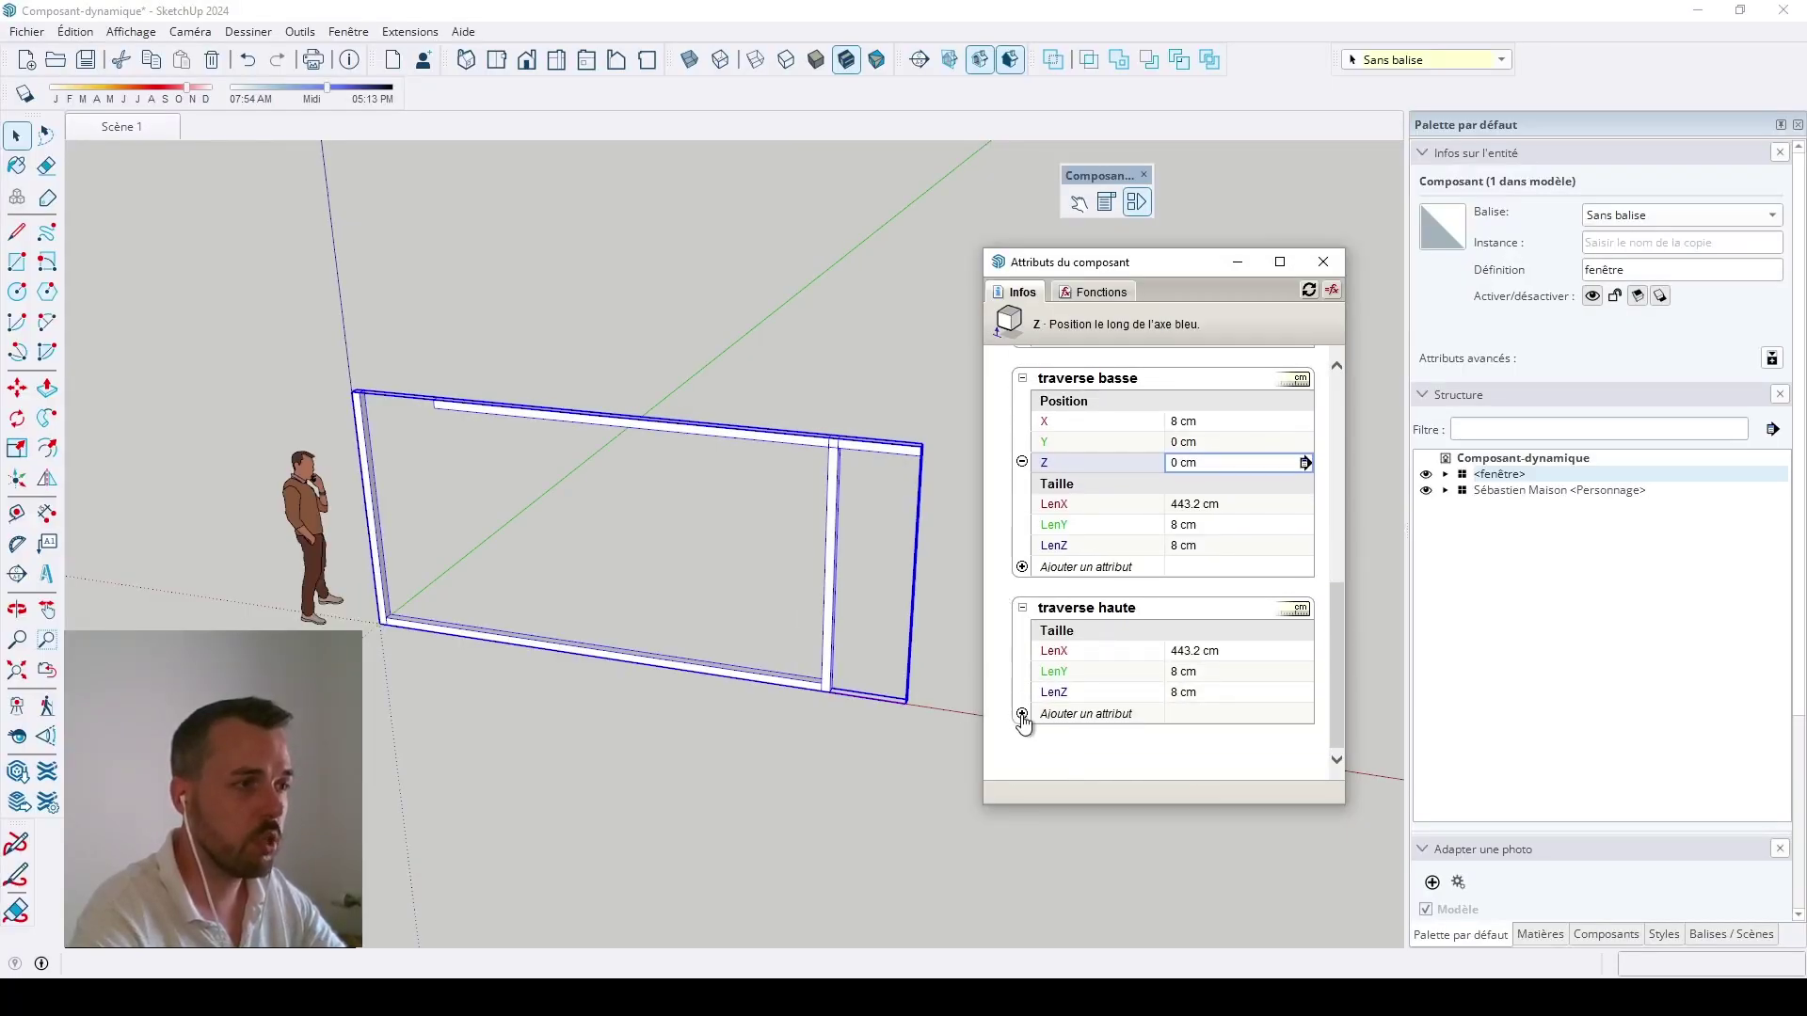
left_click(1022, 713)
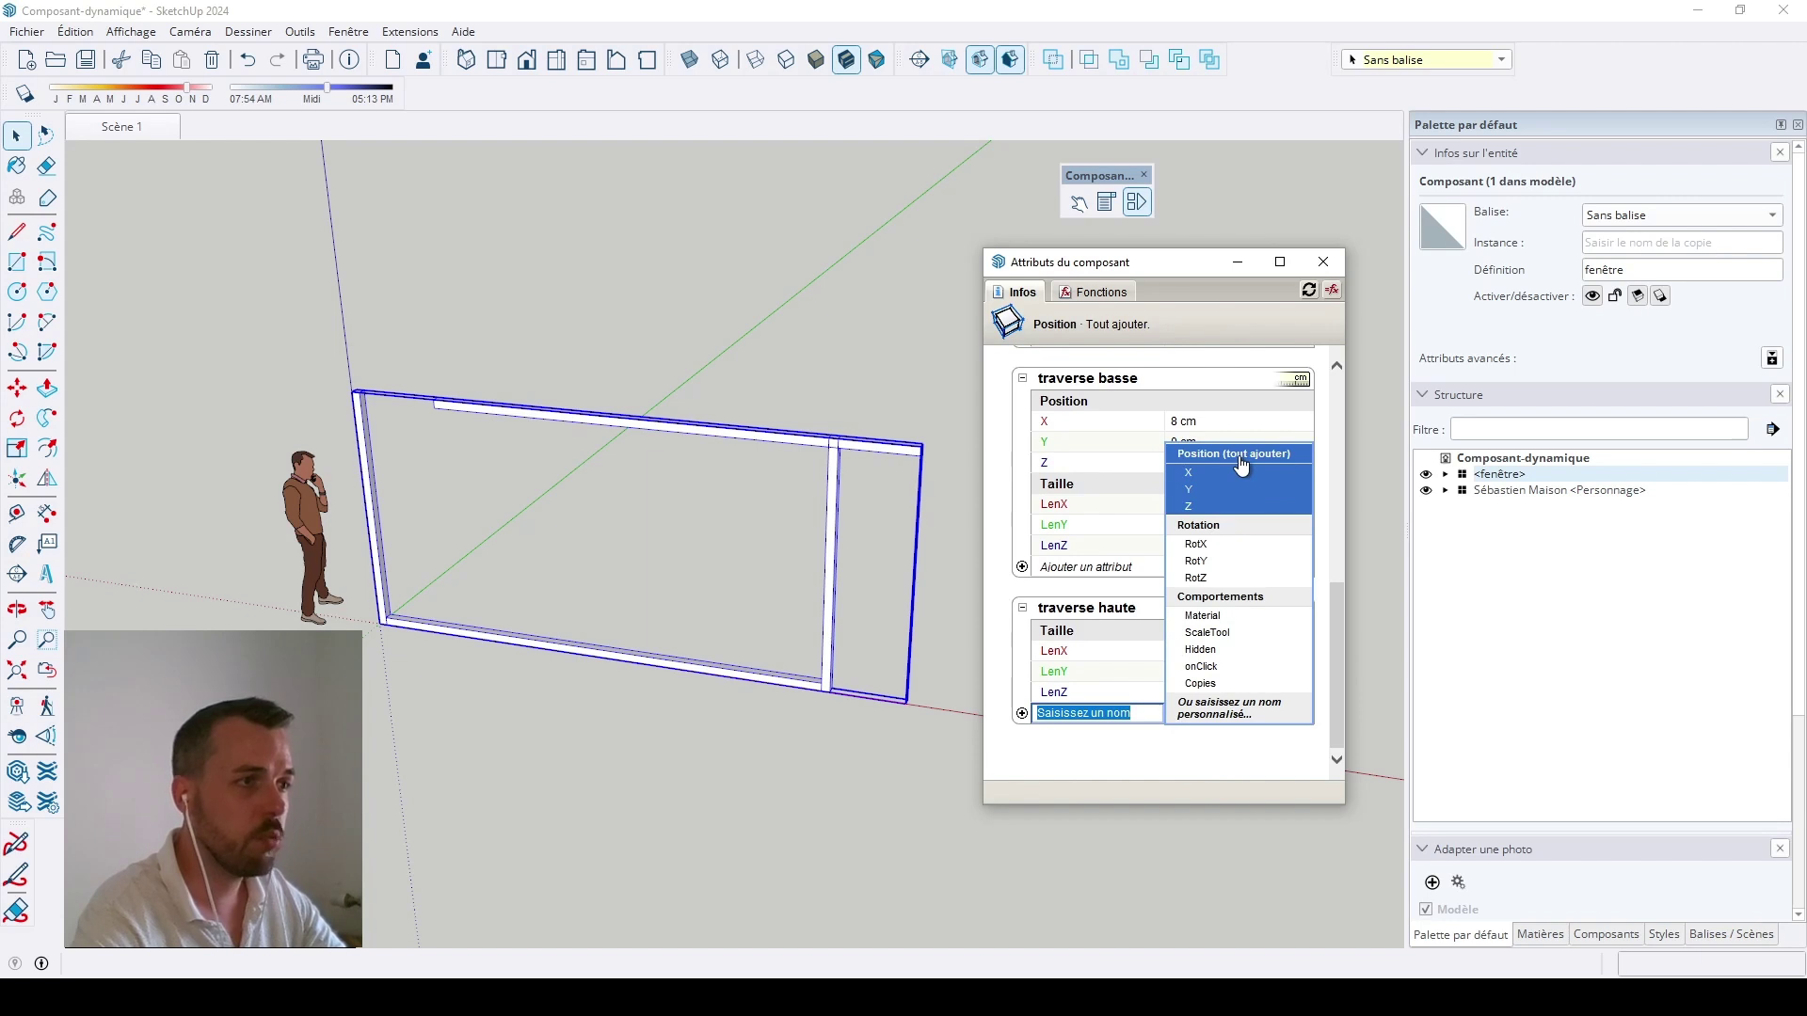
left_click(1242, 460)
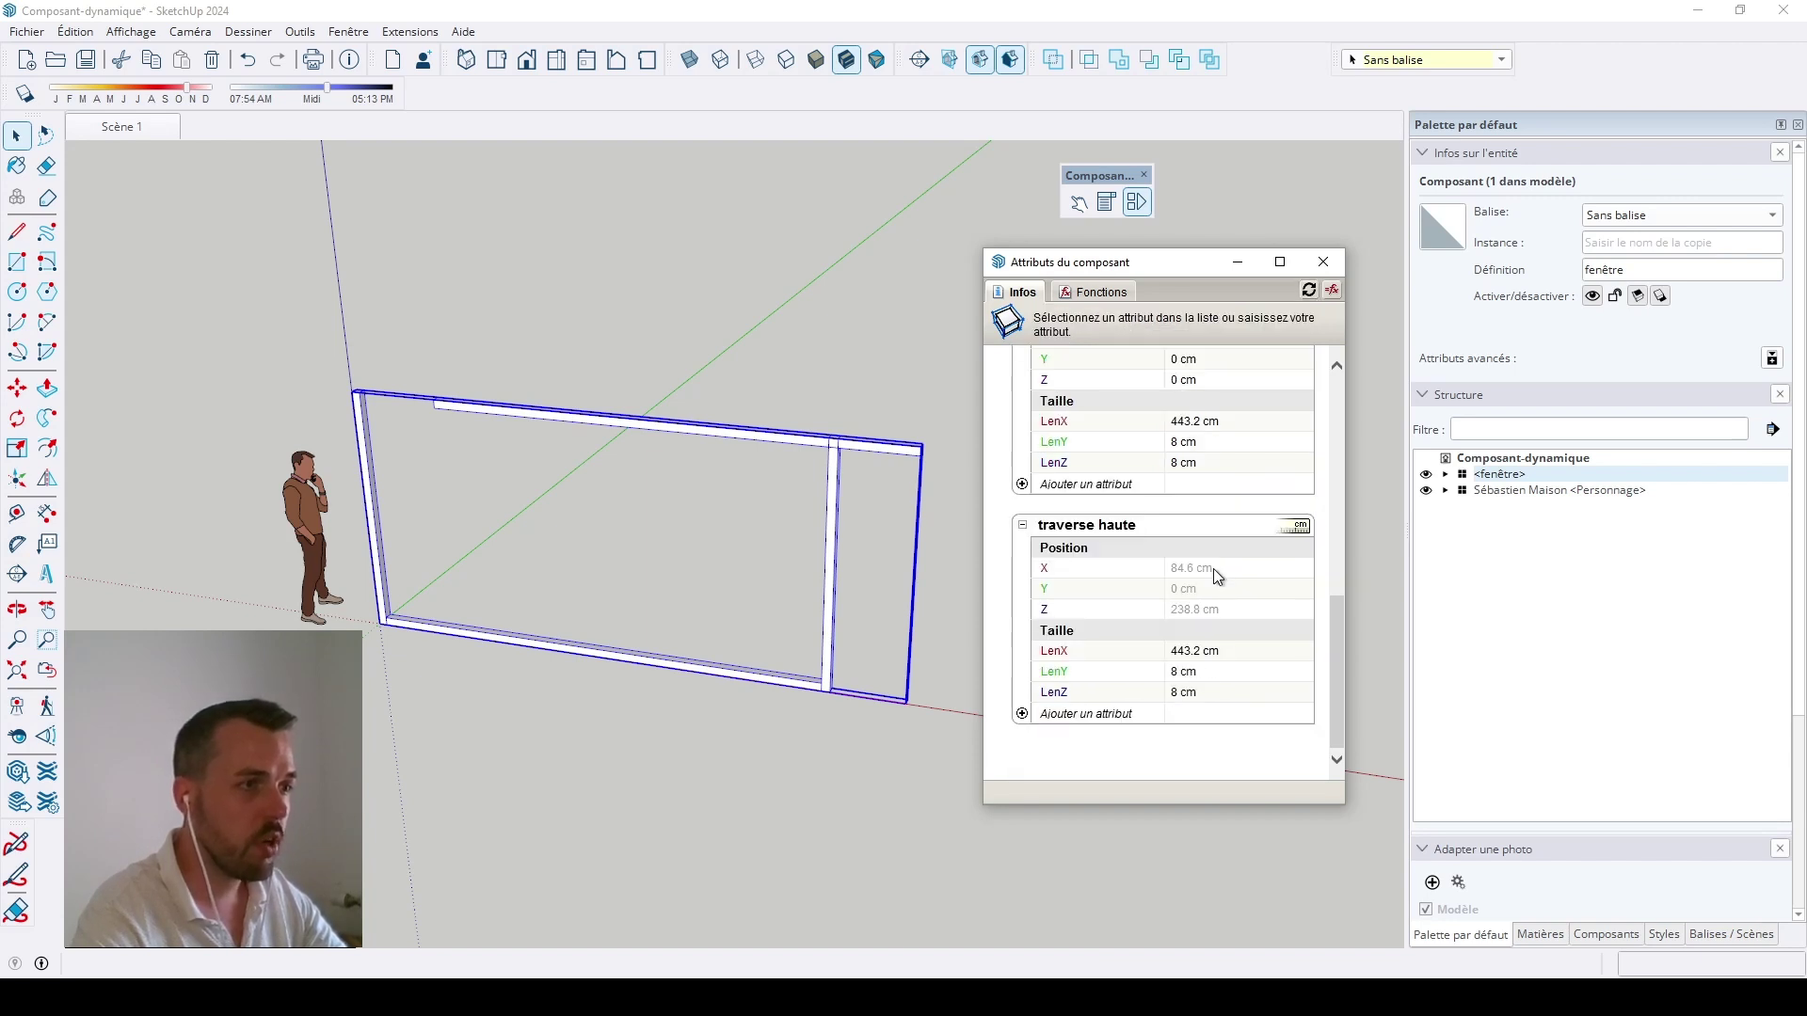
Step: Set the X position of "traverse haute" to a formula referencing the section attribute of "fenêtre"
left_click(1212, 568)
type("=")
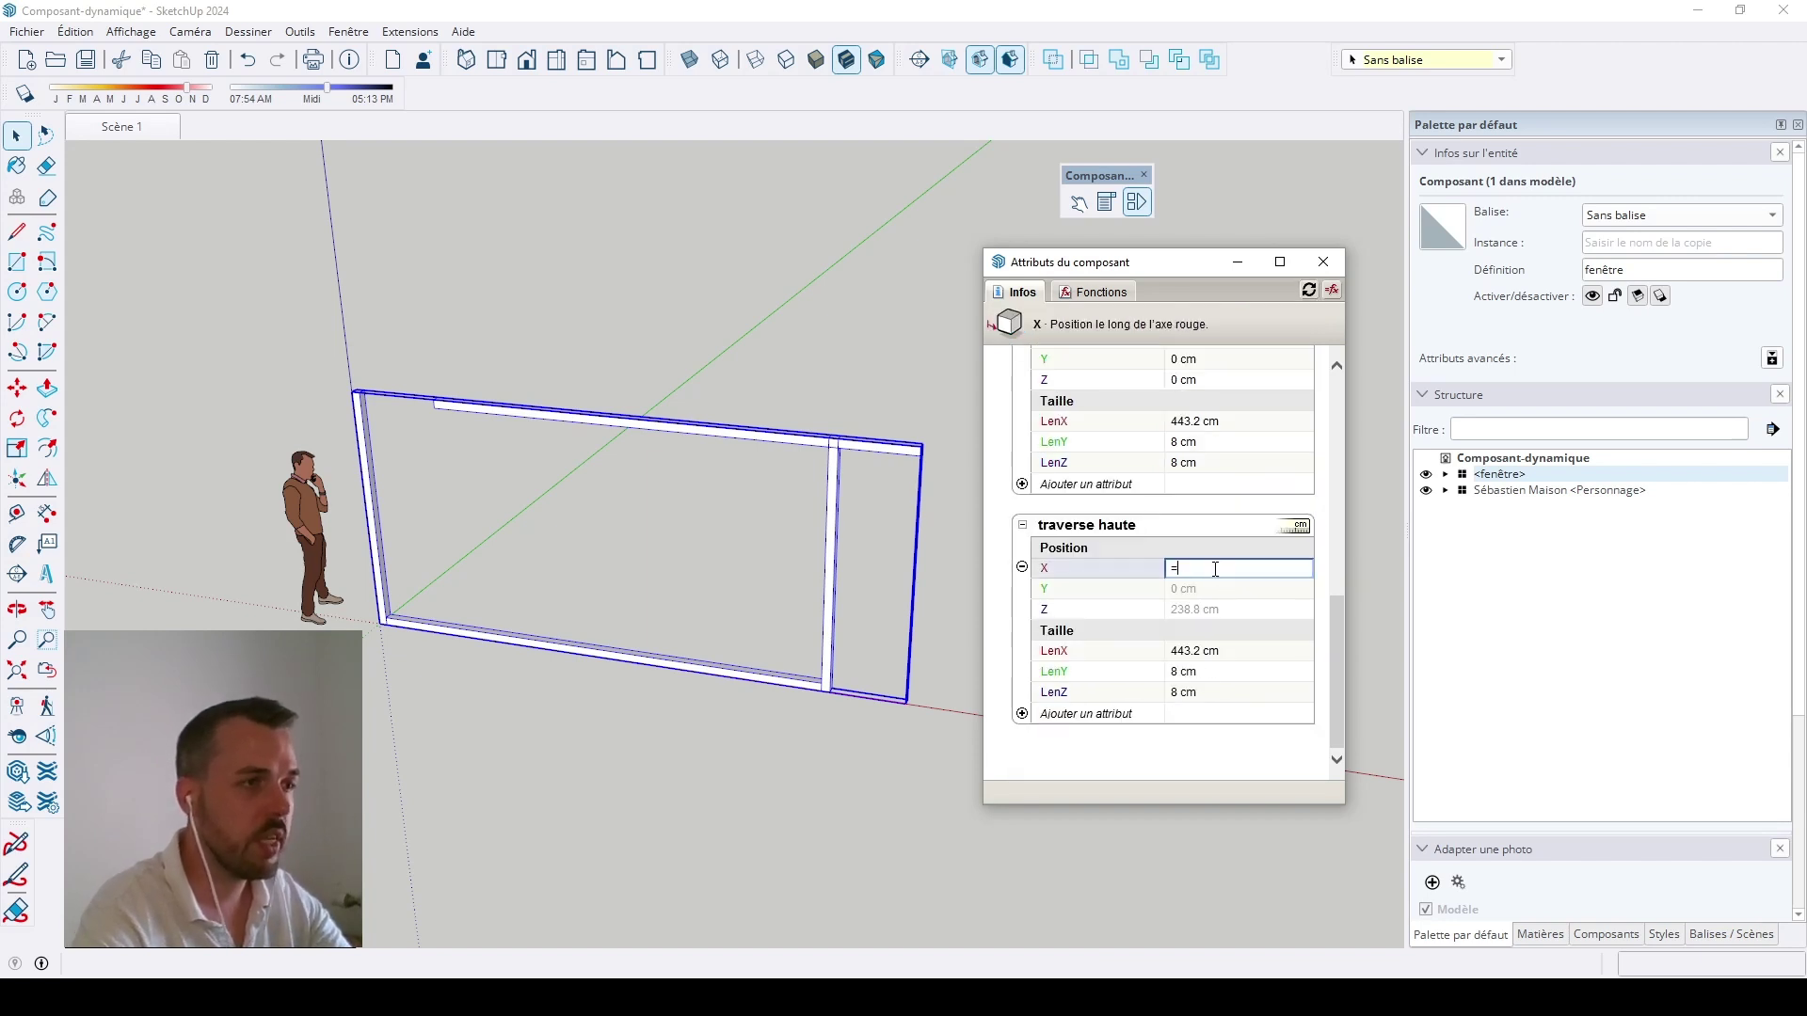
scroll(998, 590, "up", 3)
scroll(997, 590, "up", 5)
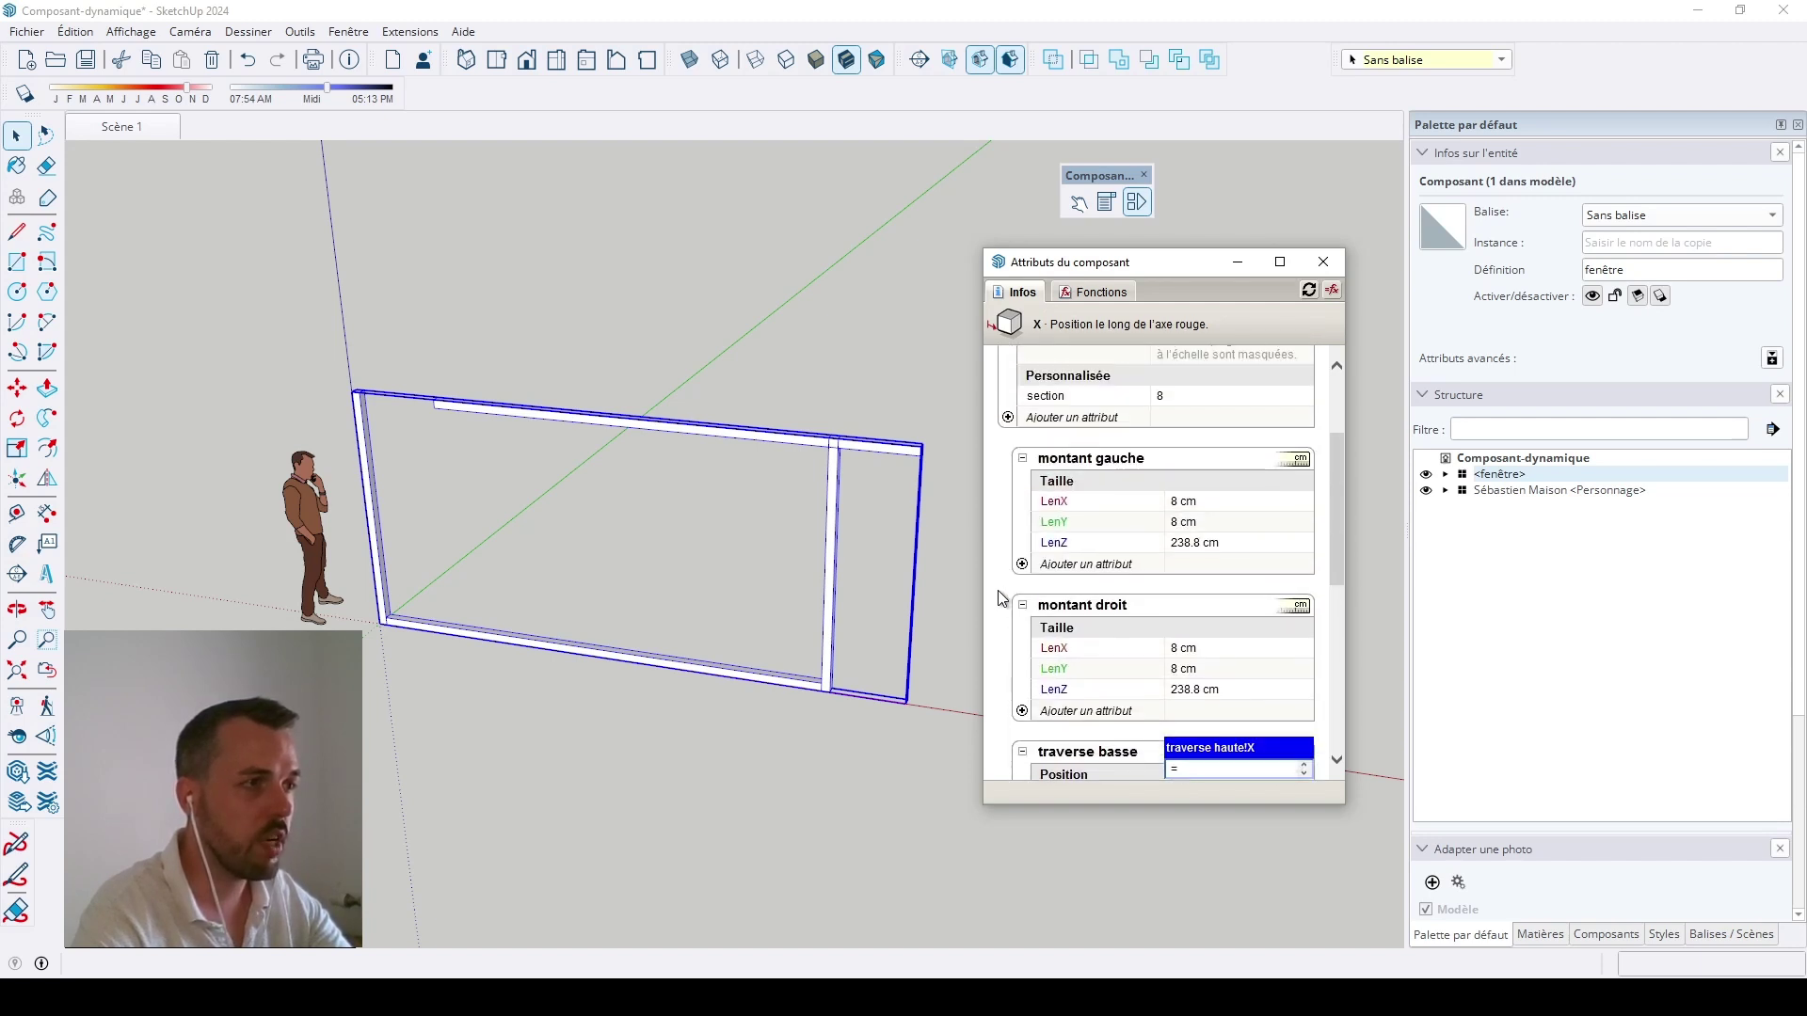
left_click(1074, 532)
key("Return")
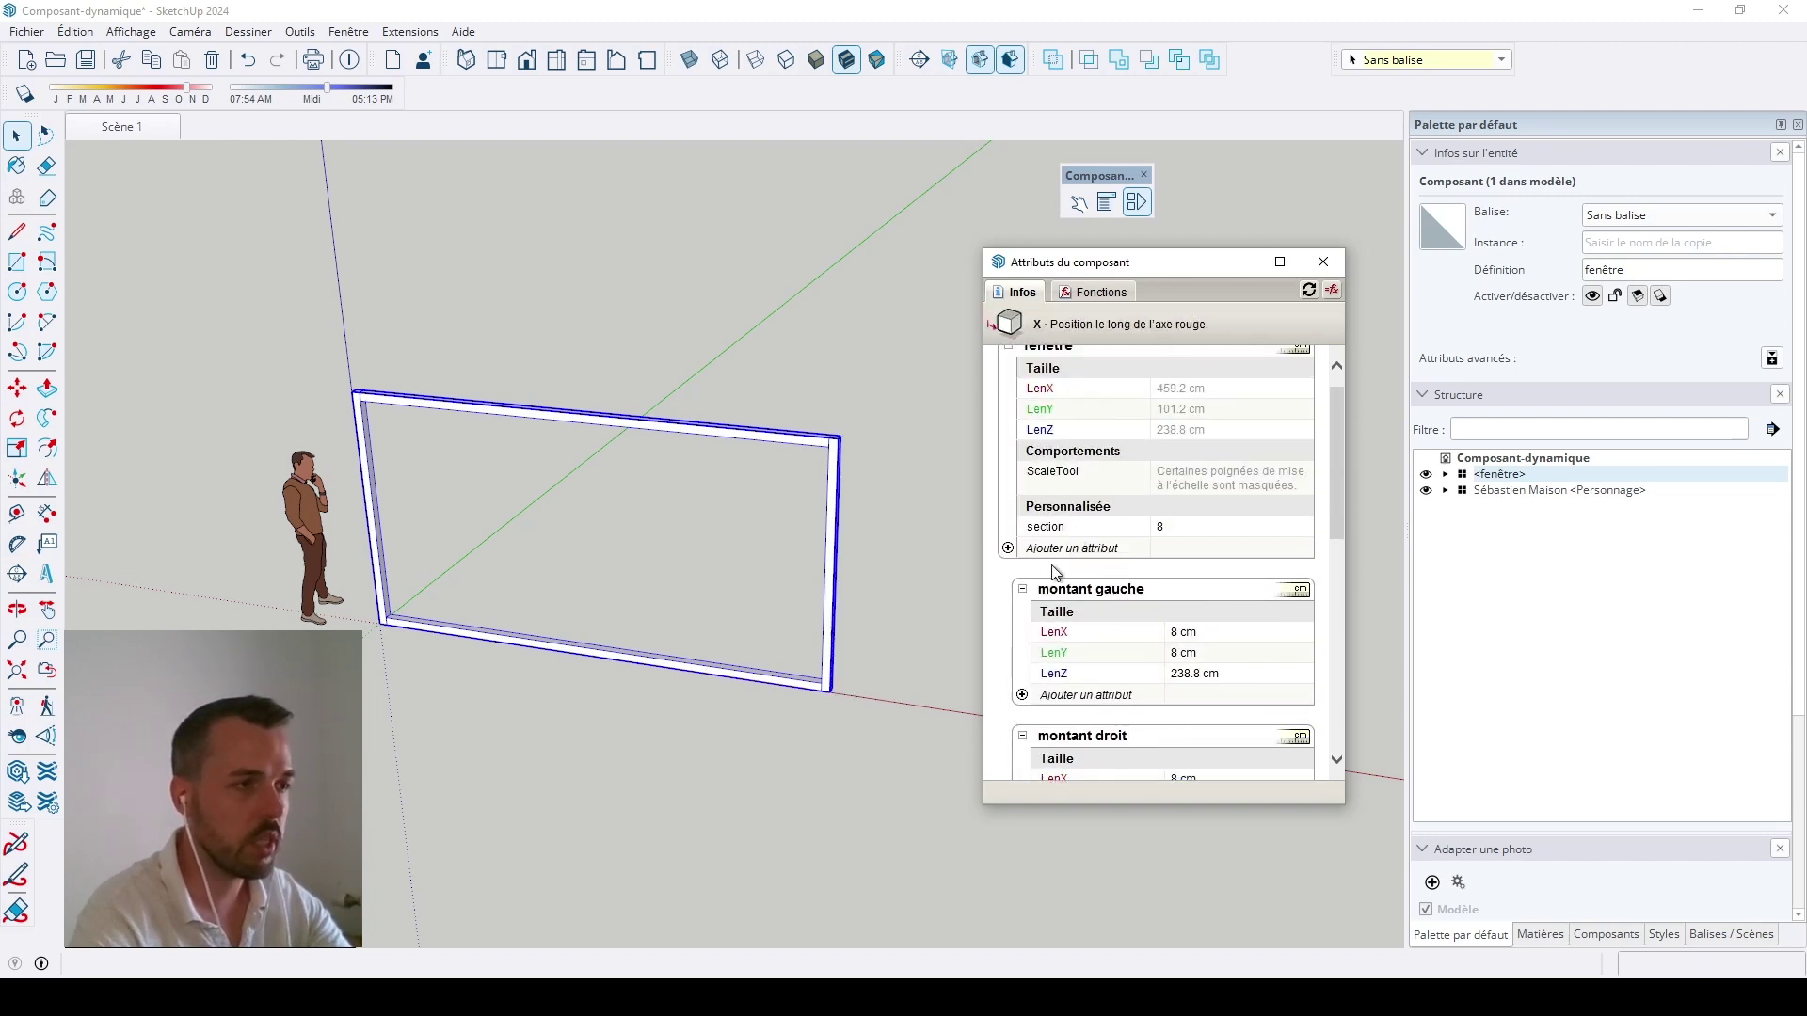
Step: Set the Y position of "traverse haute" to the formula =0
scroll(1195, 591, "down", 8)
left_click(1195, 591)
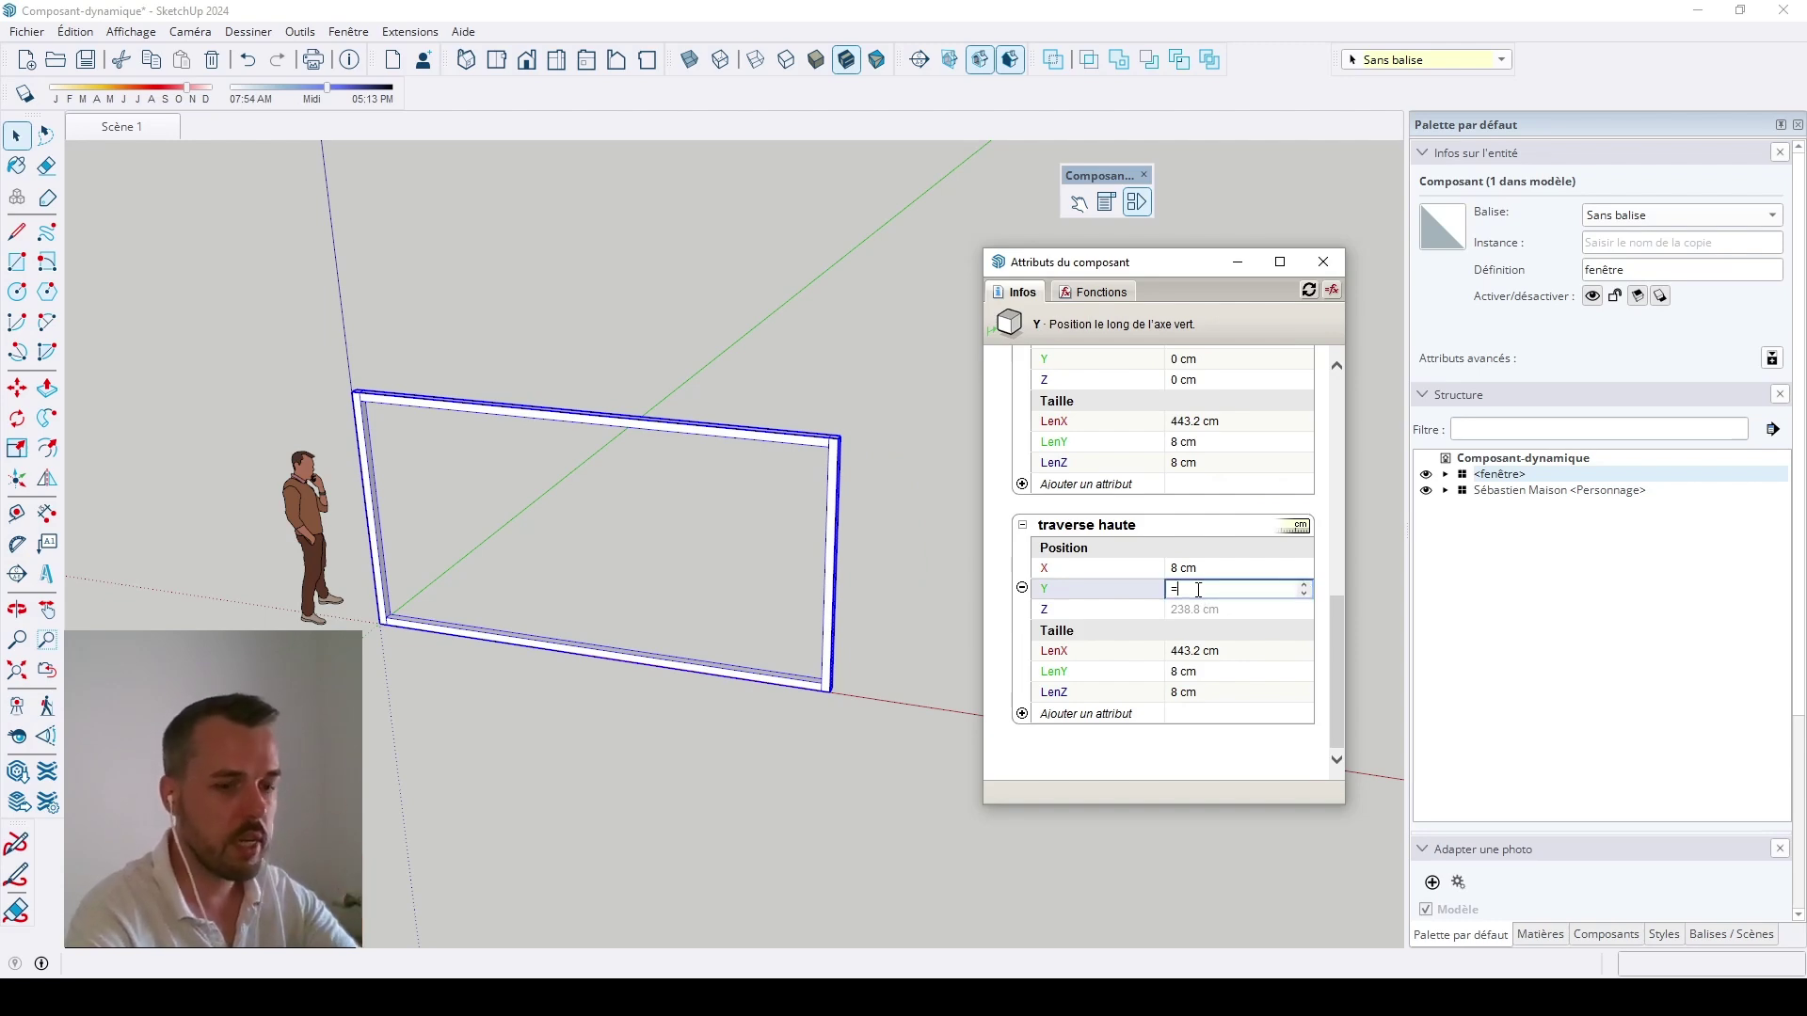
type("0")
key("Return")
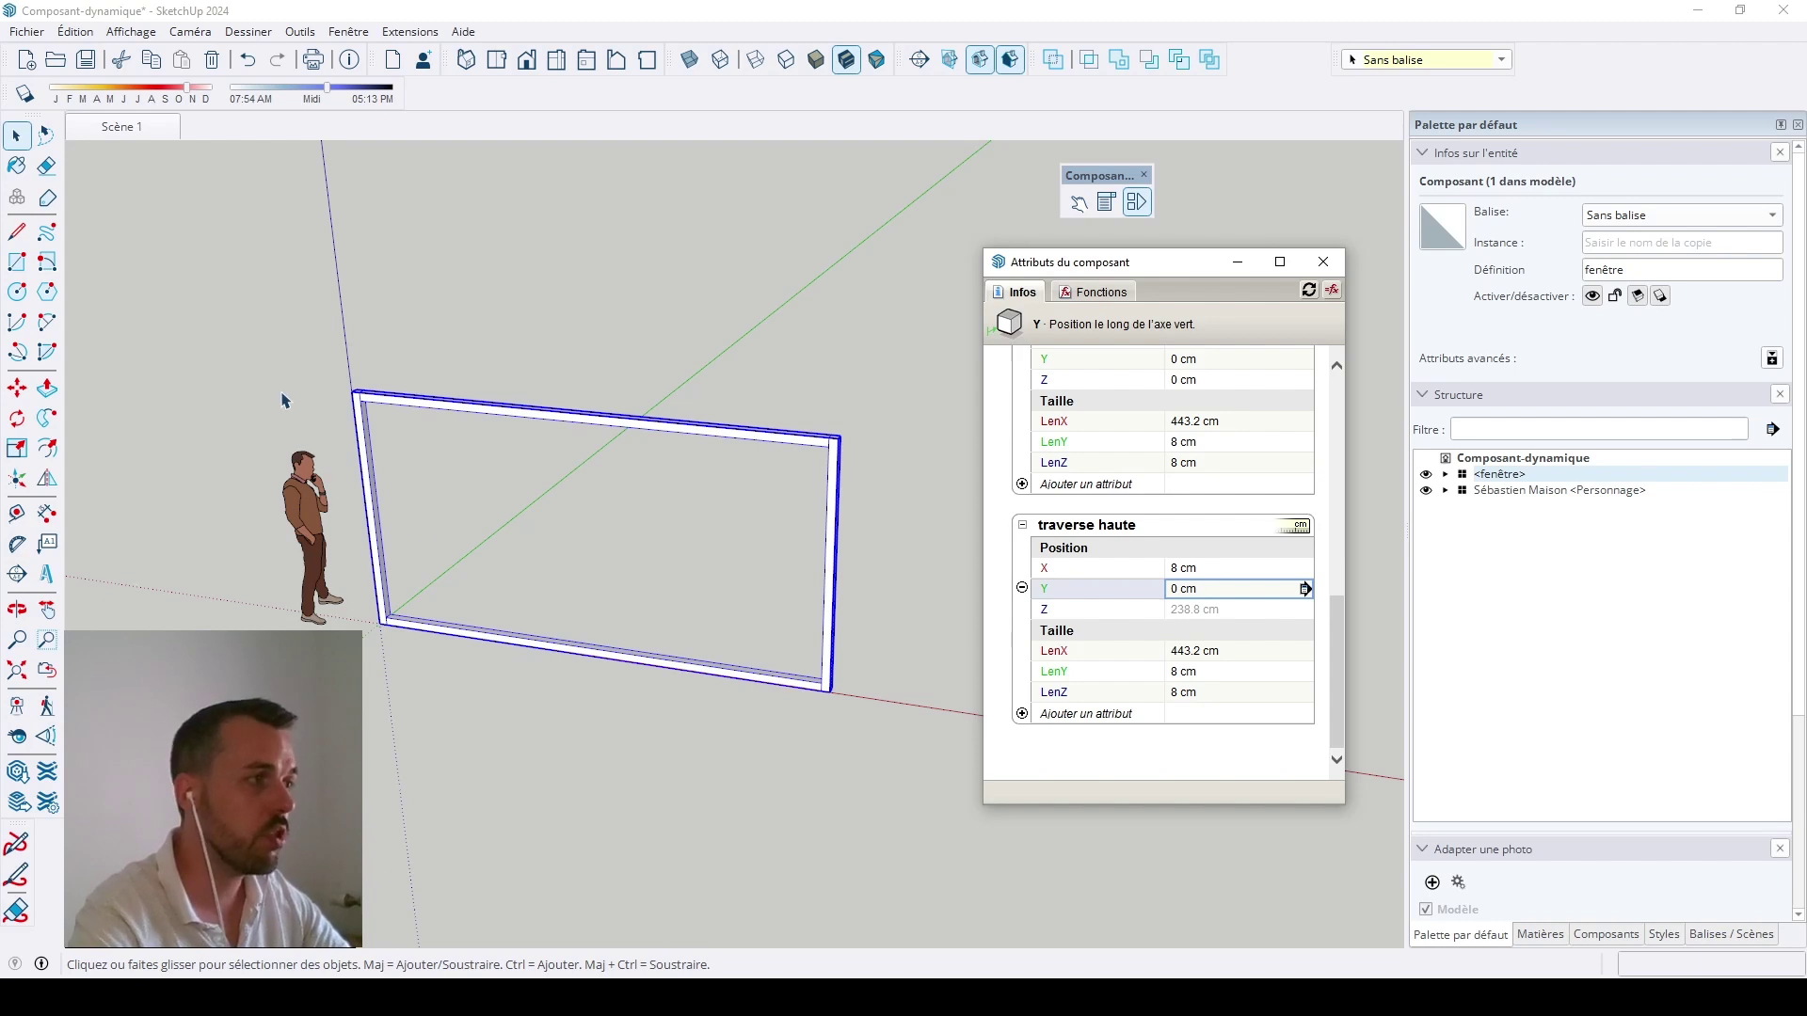
Step: Check the origin of "traverse haute" at the frame's upper corner and set its Z position to =fenêtre!LenZ
scroll(329, 404, "up", 5)
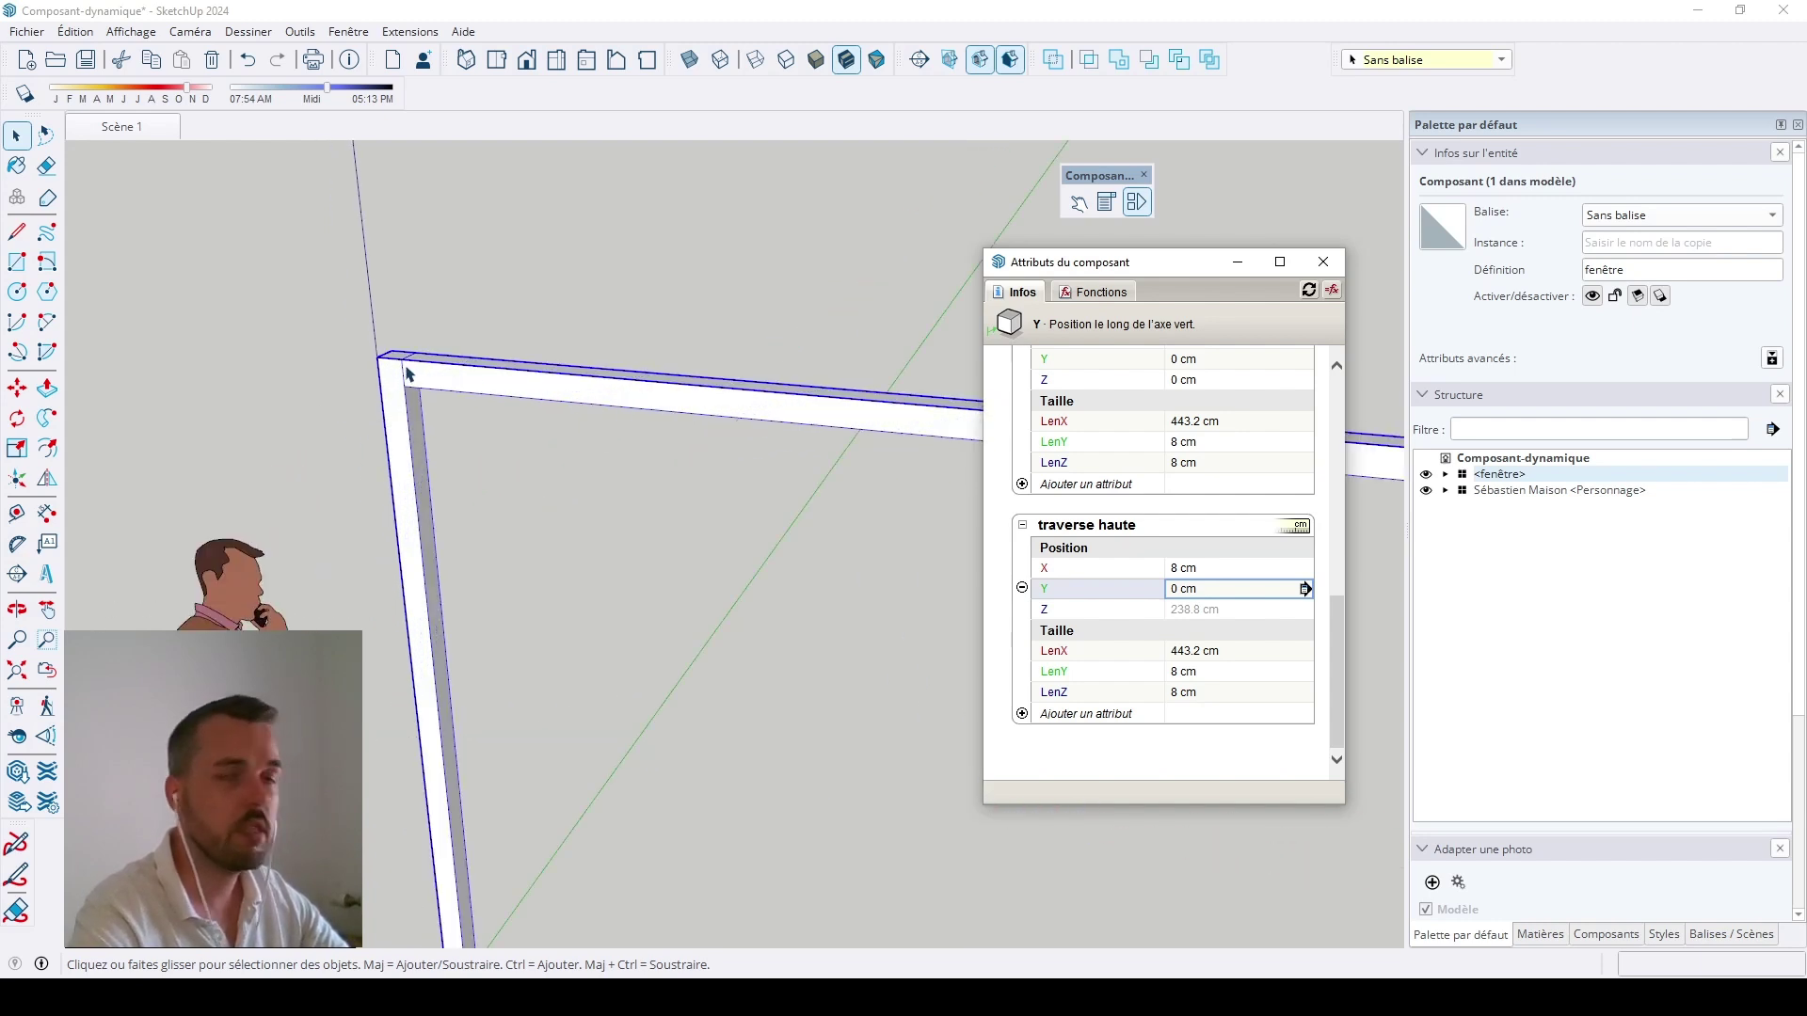
double_click(490, 390)
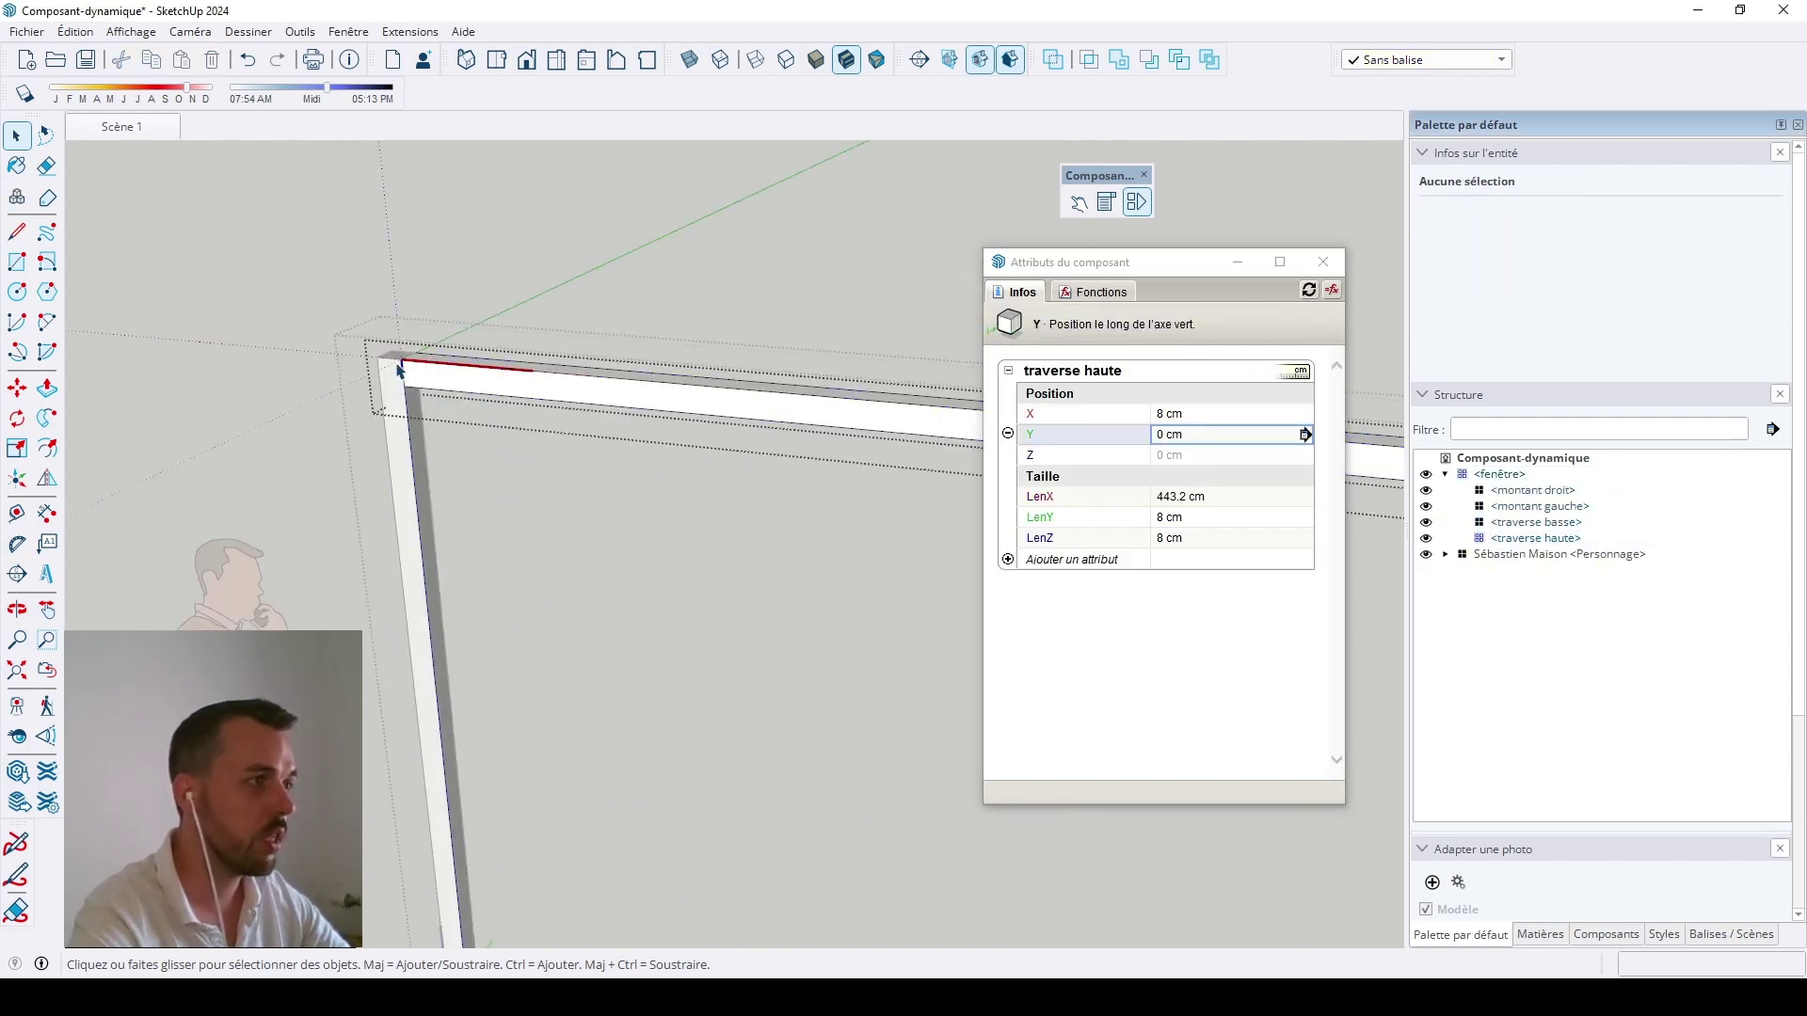
middle_click_drag(415, 375, 412, 419)
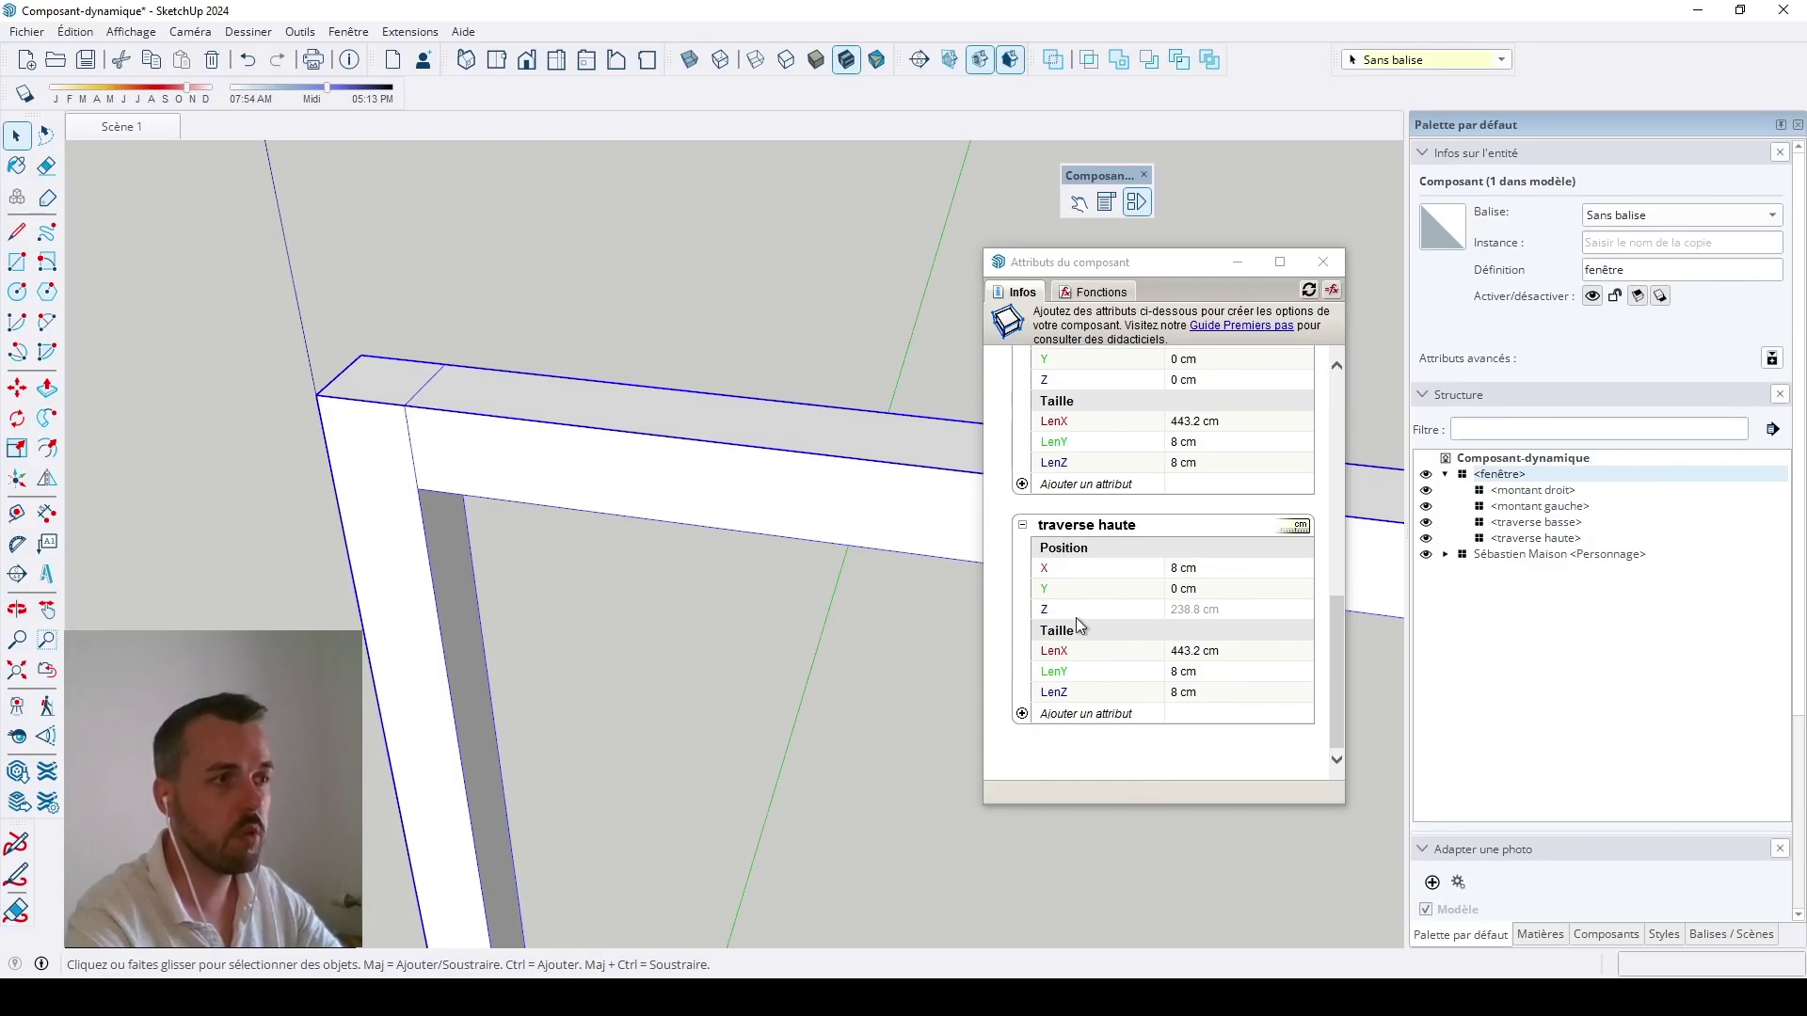
left_click(1212, 613)
type("=")
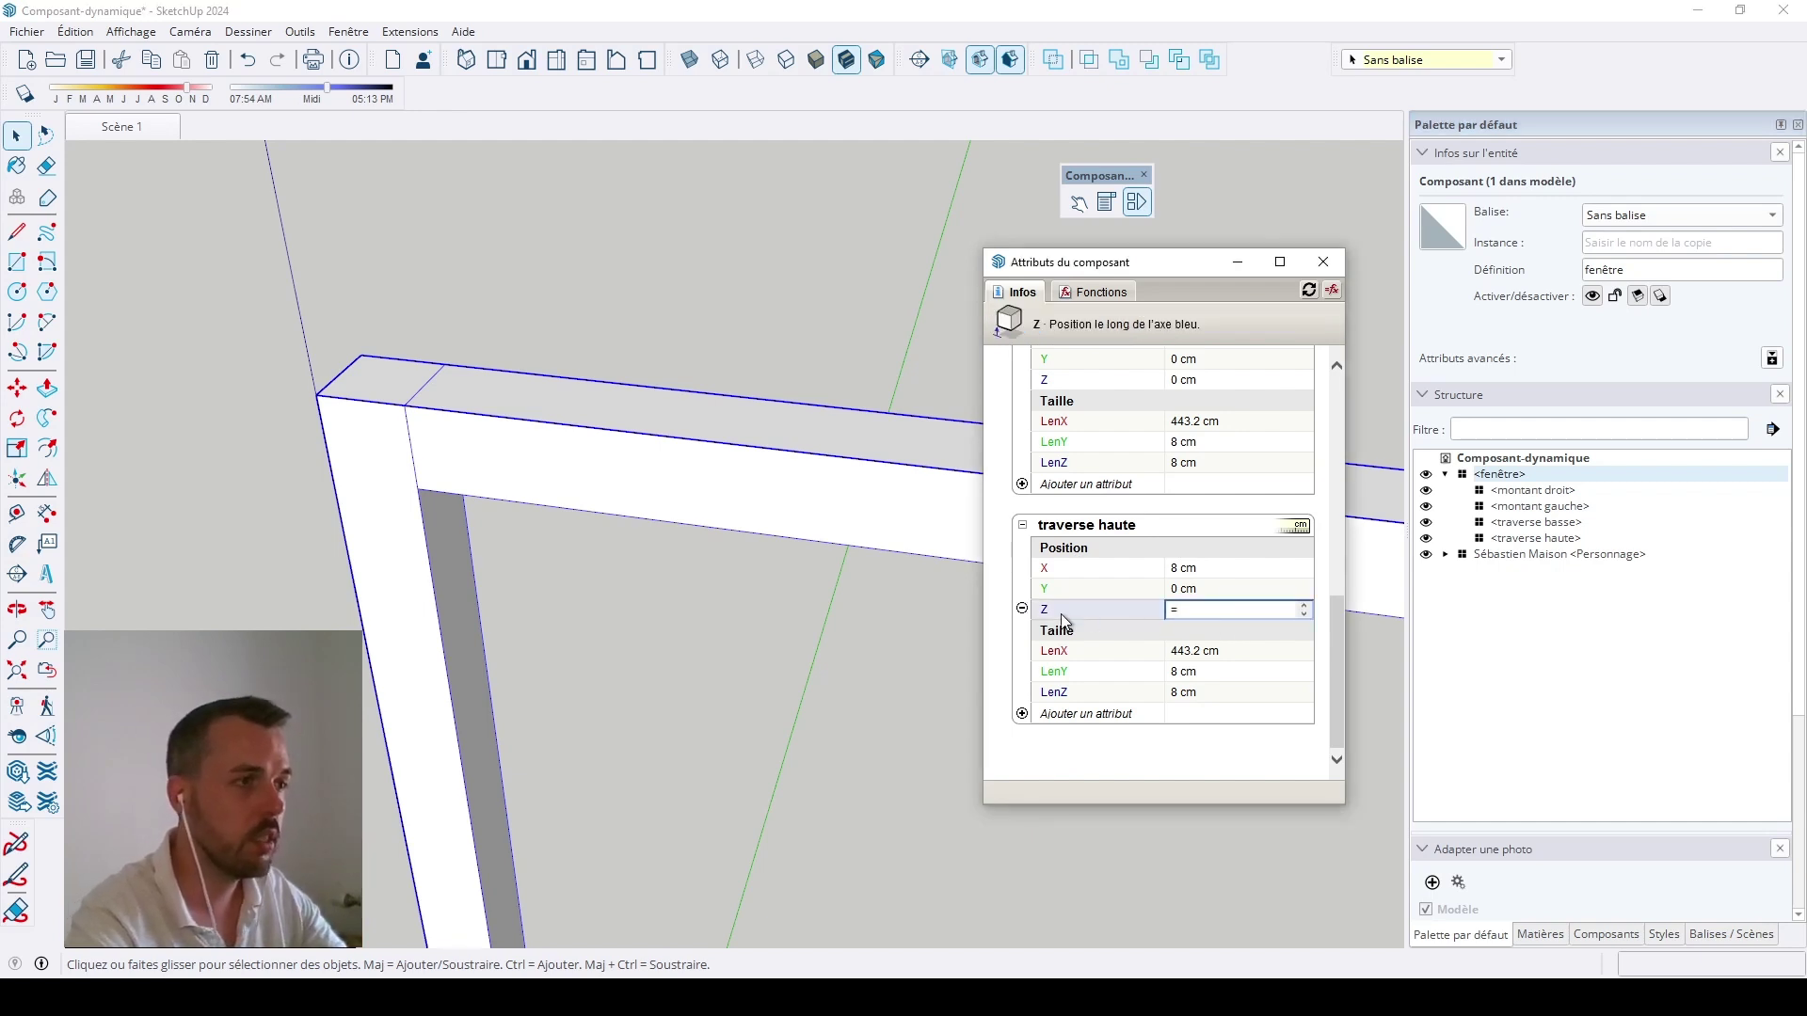
scroll(1111, 593, "up", 6)
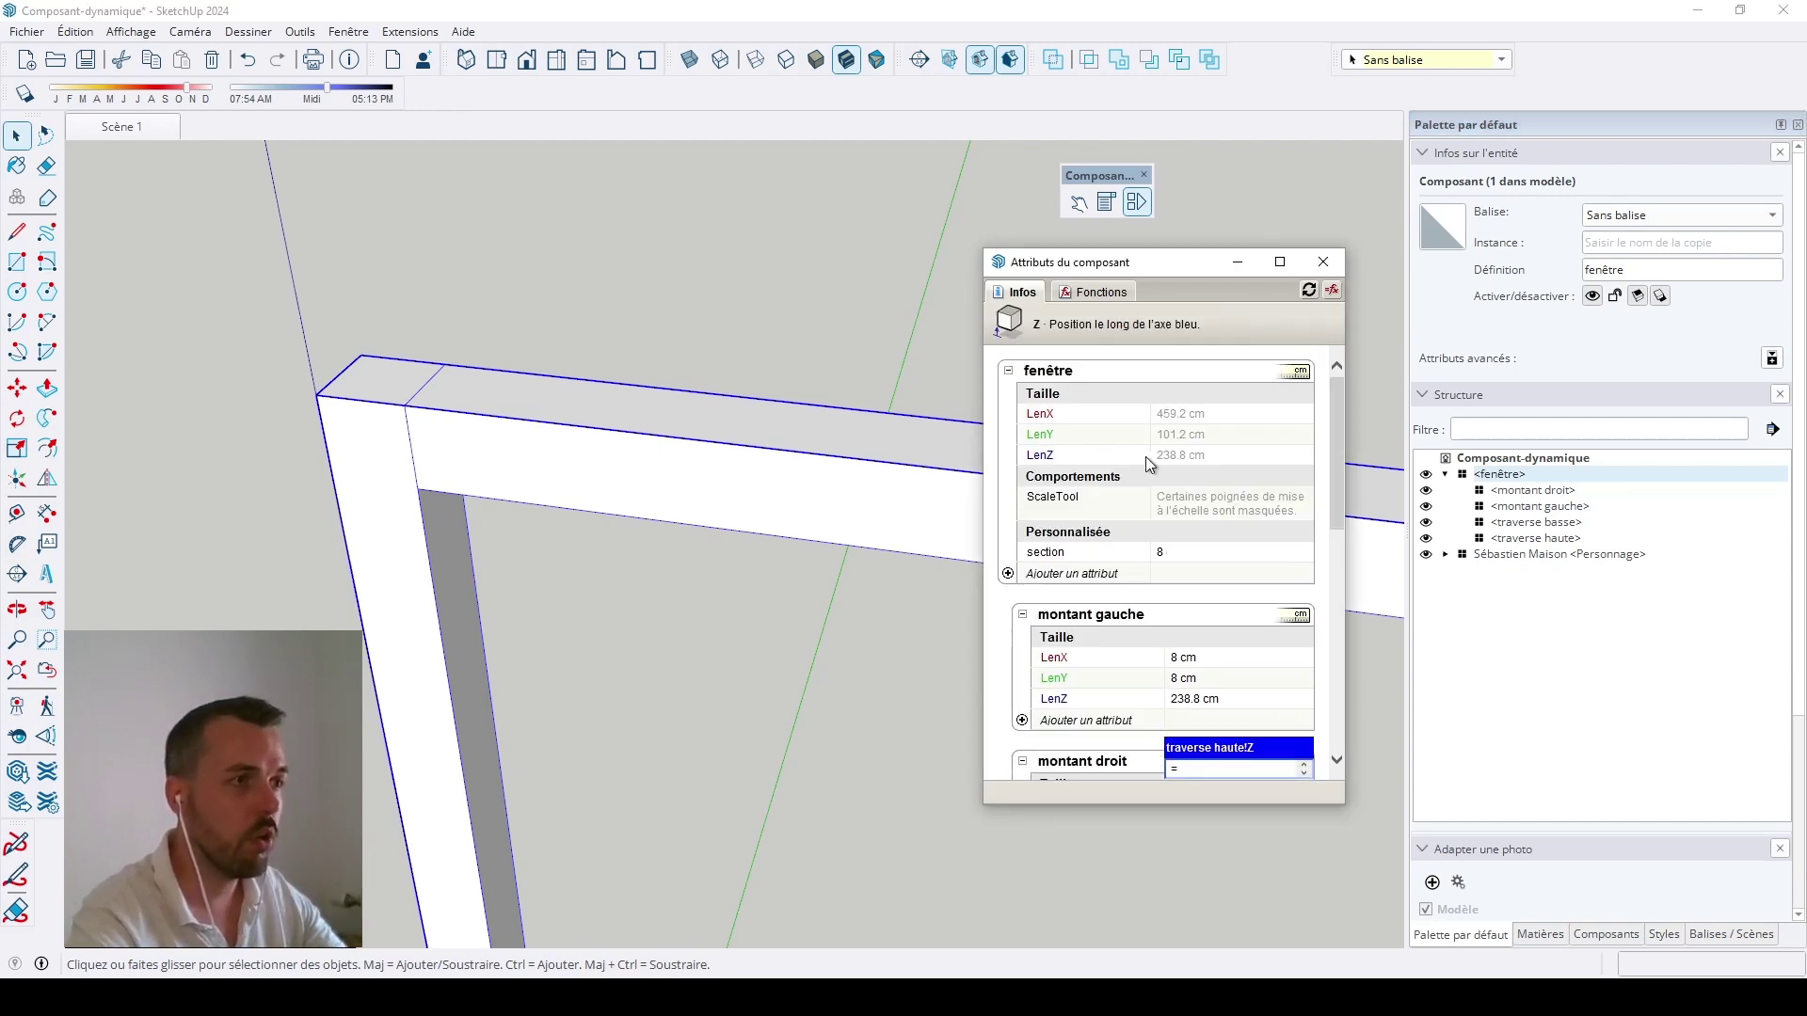
left_click(1201, 459)
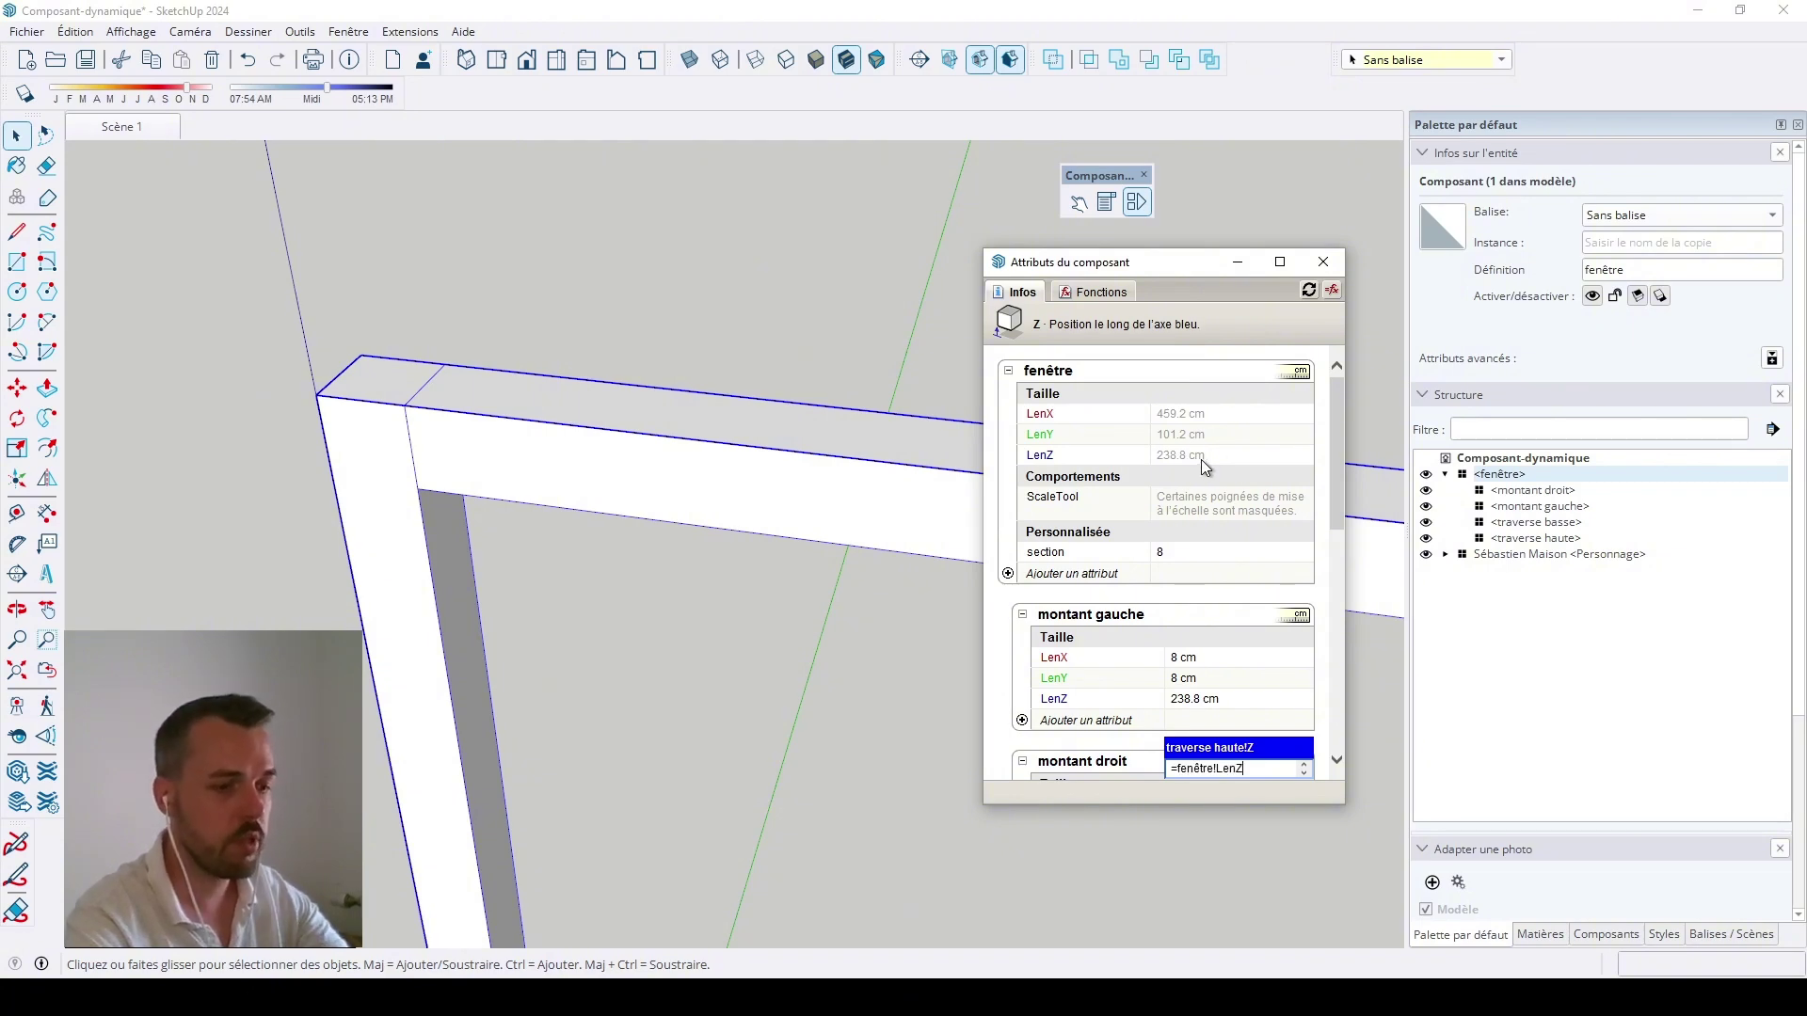
key("Return")
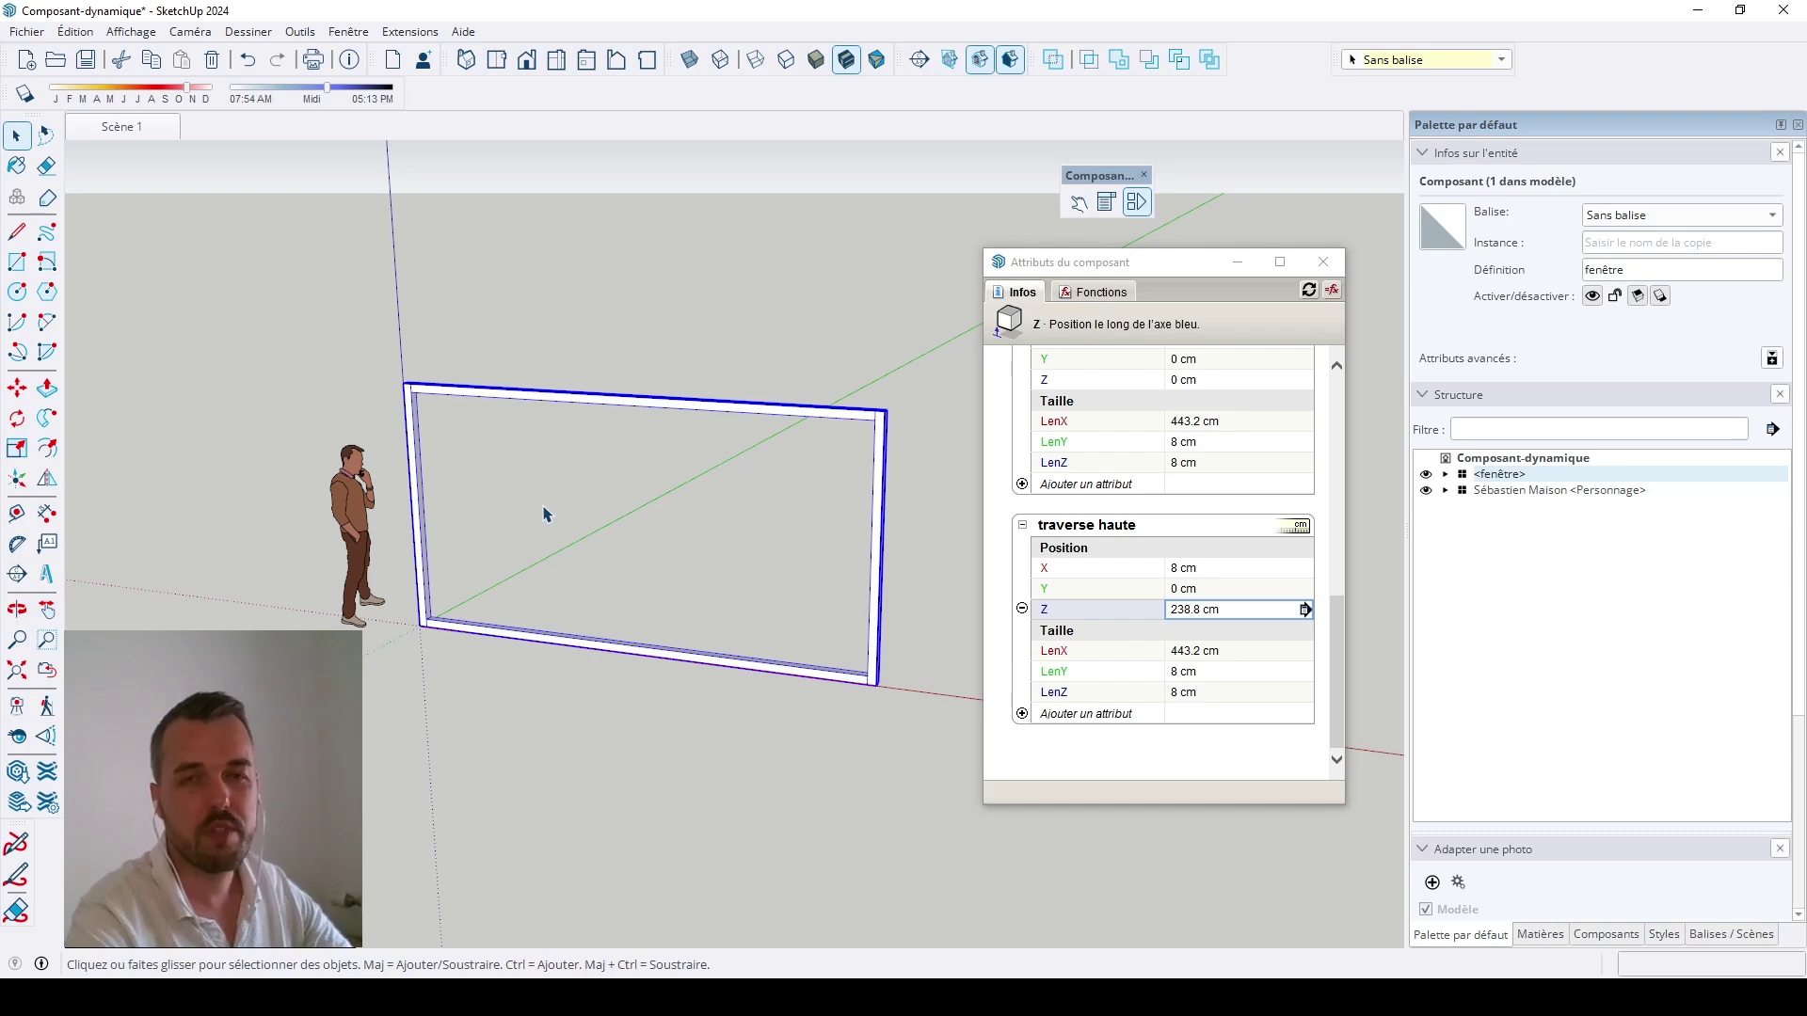
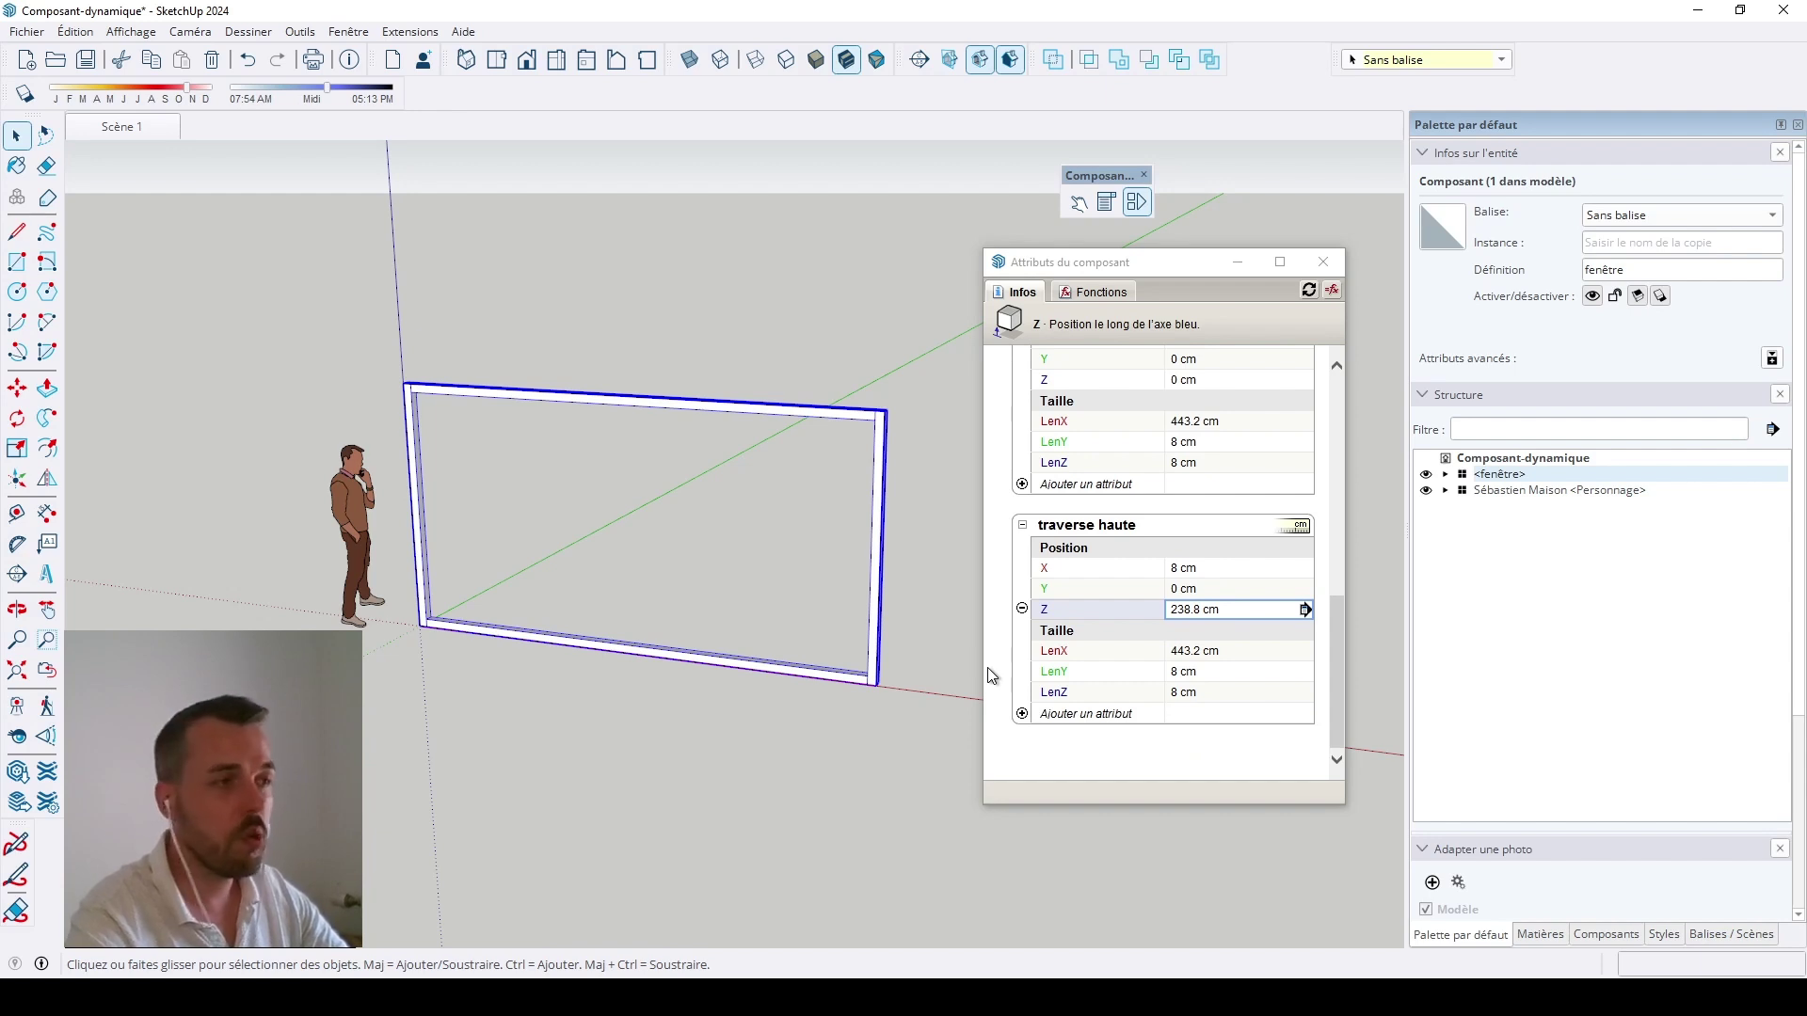
Step: Add the position attributes X, Y and Z to the "montant gauche" subcomponent
scroll(994, 664, "up", 5)
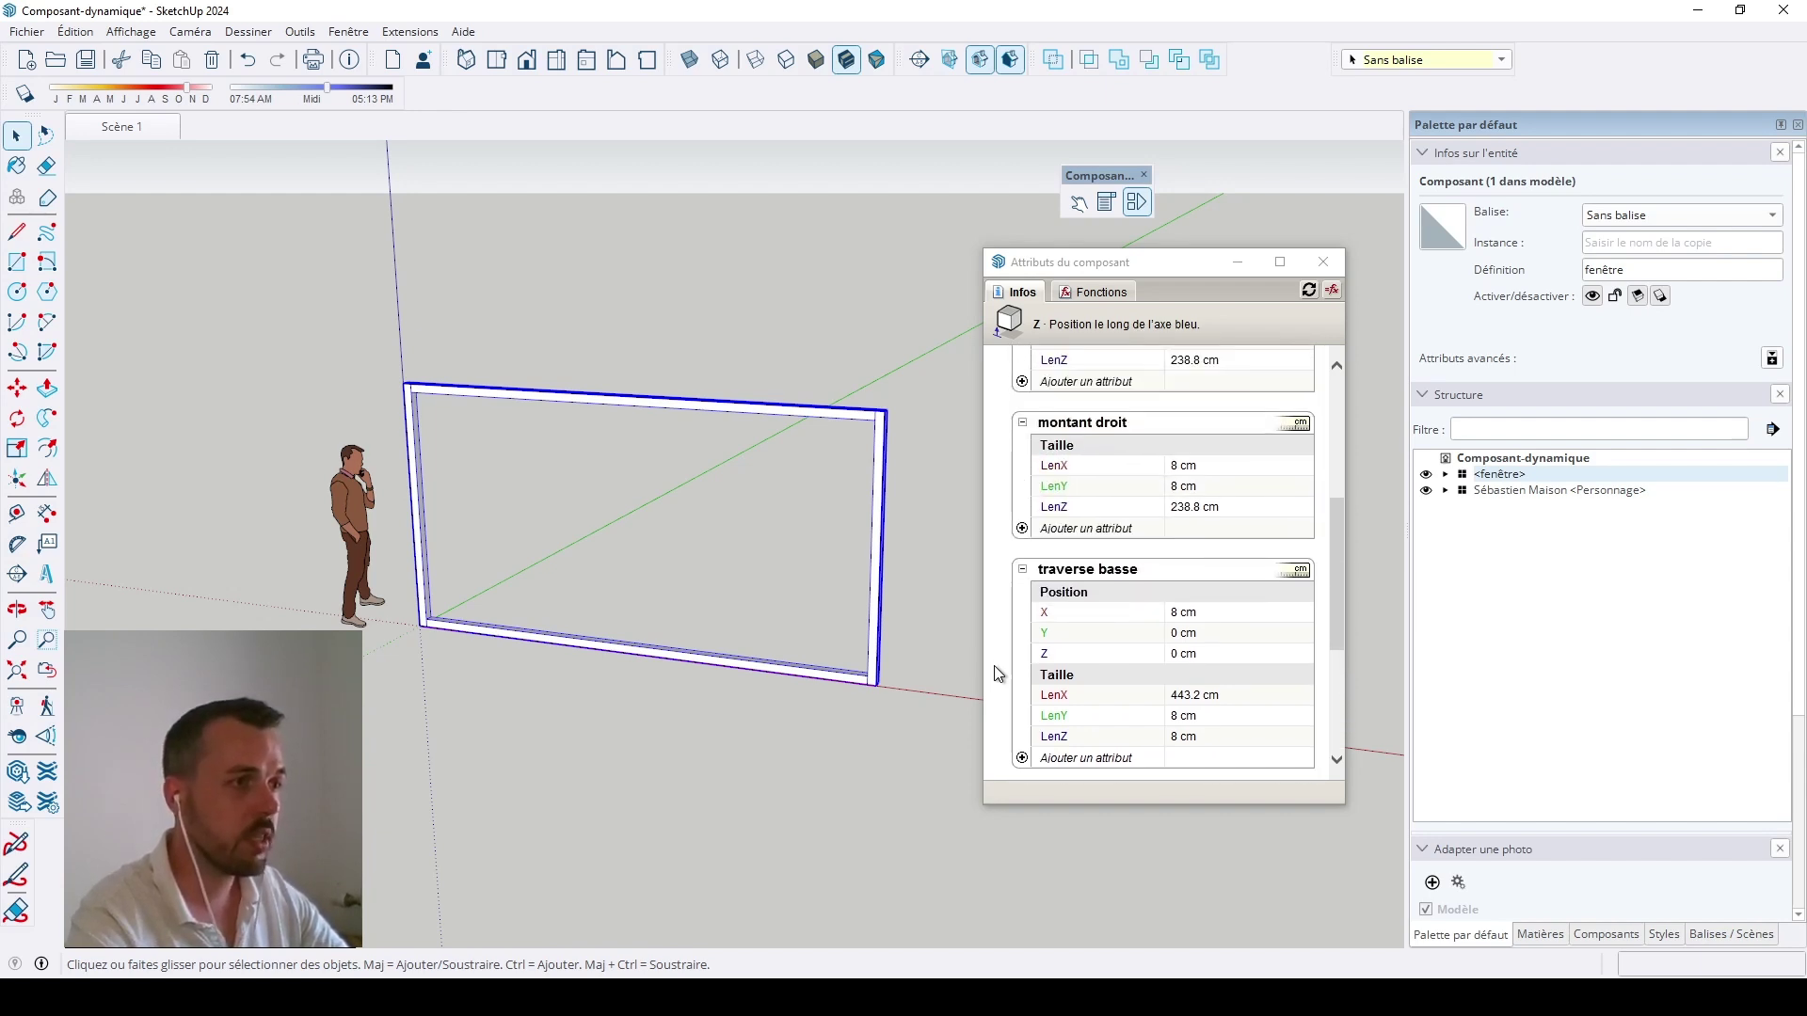
scroll(994, 665, "up", 3)
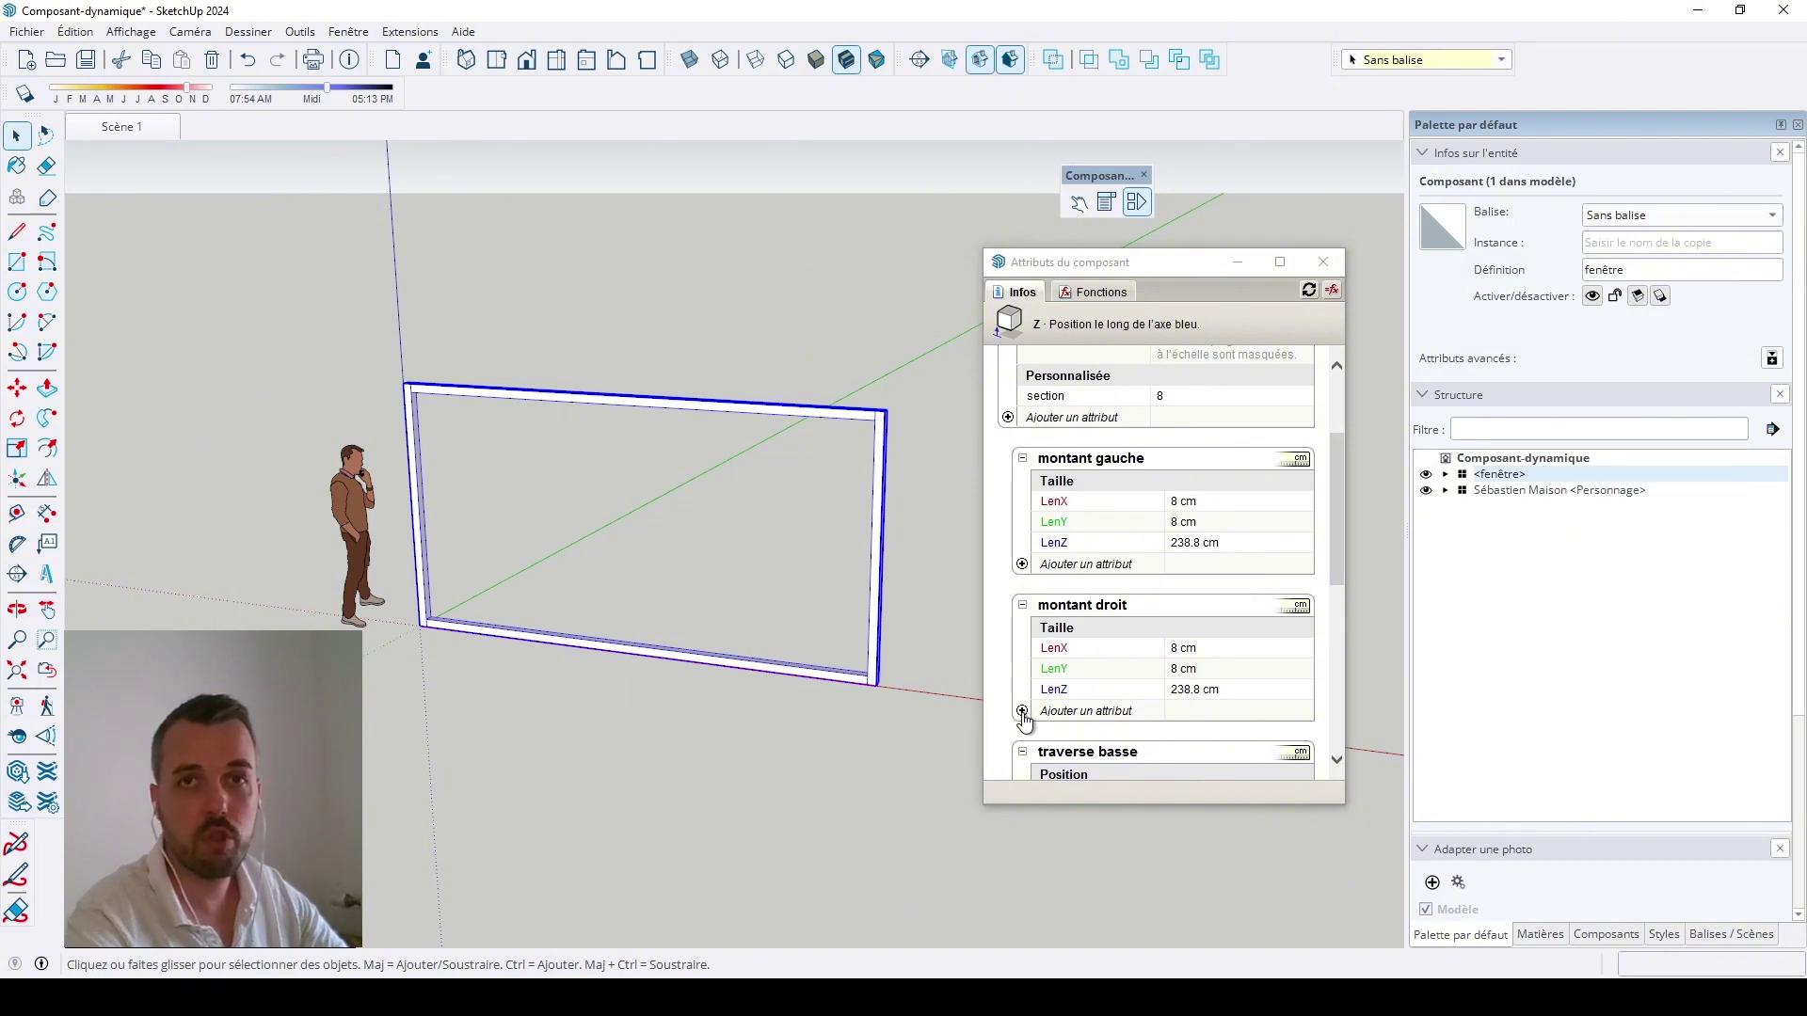
left_click(1021, 565)
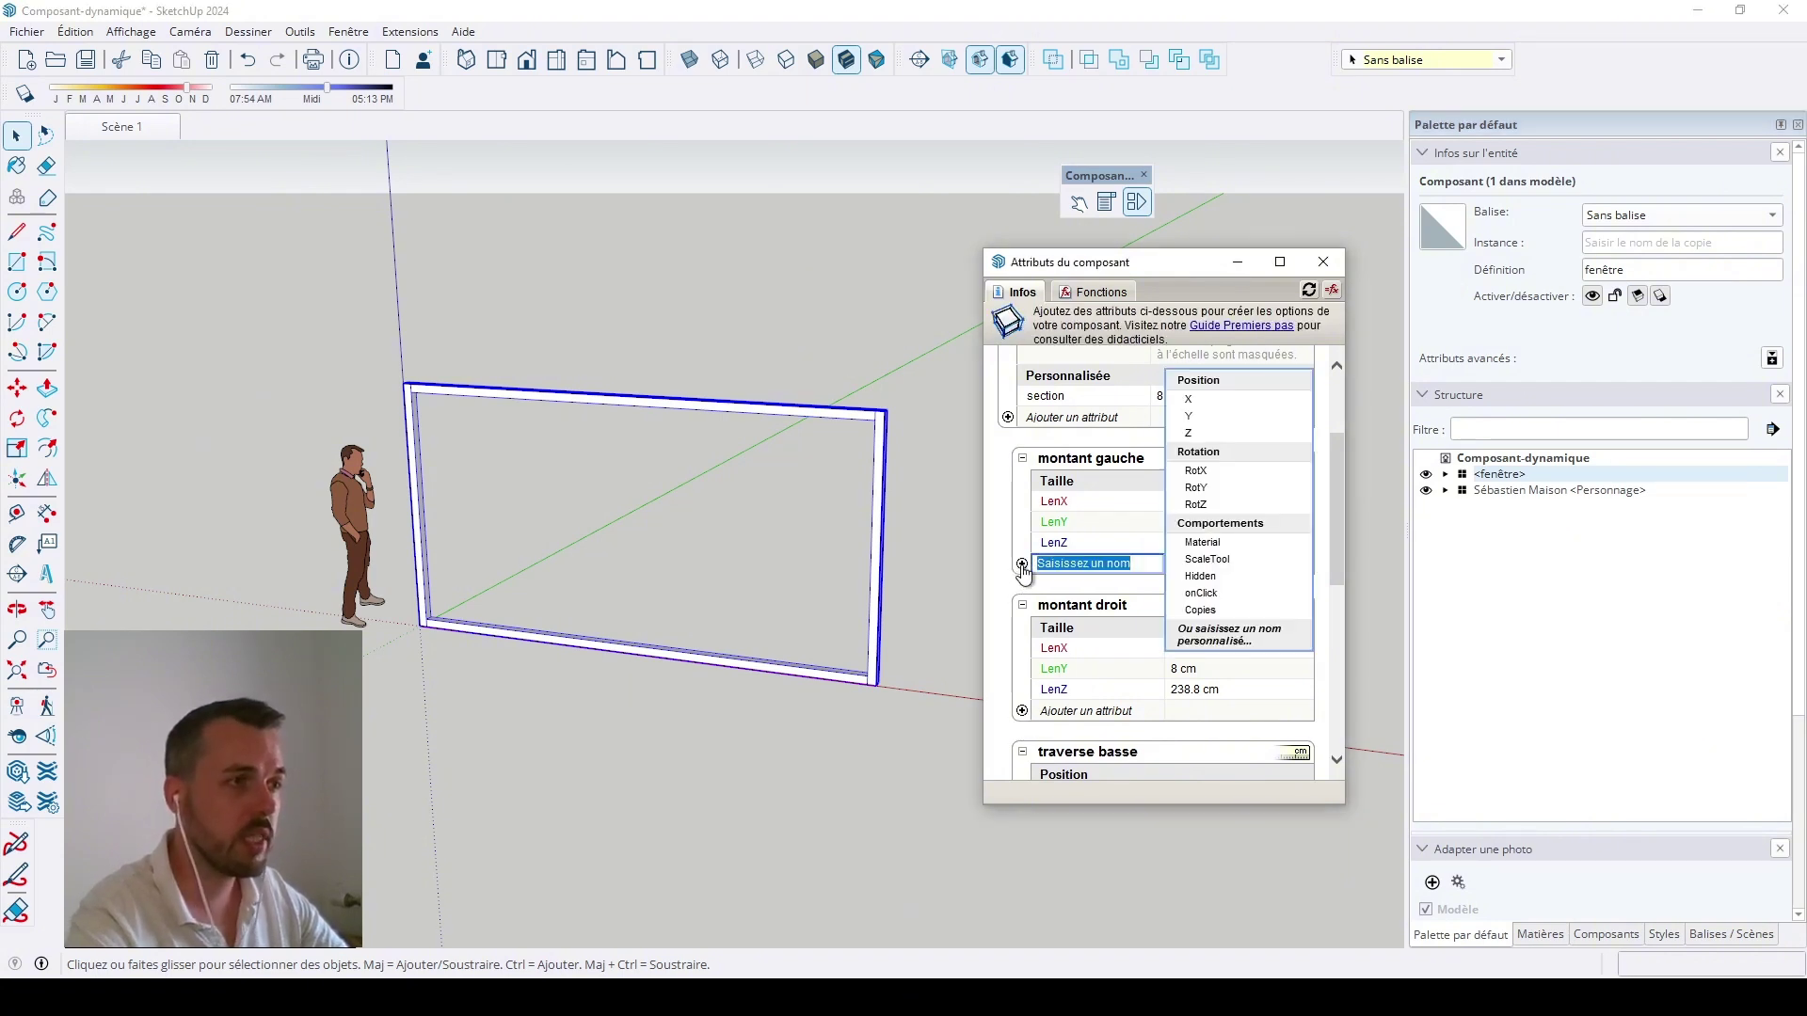
left_click(1237, 386)
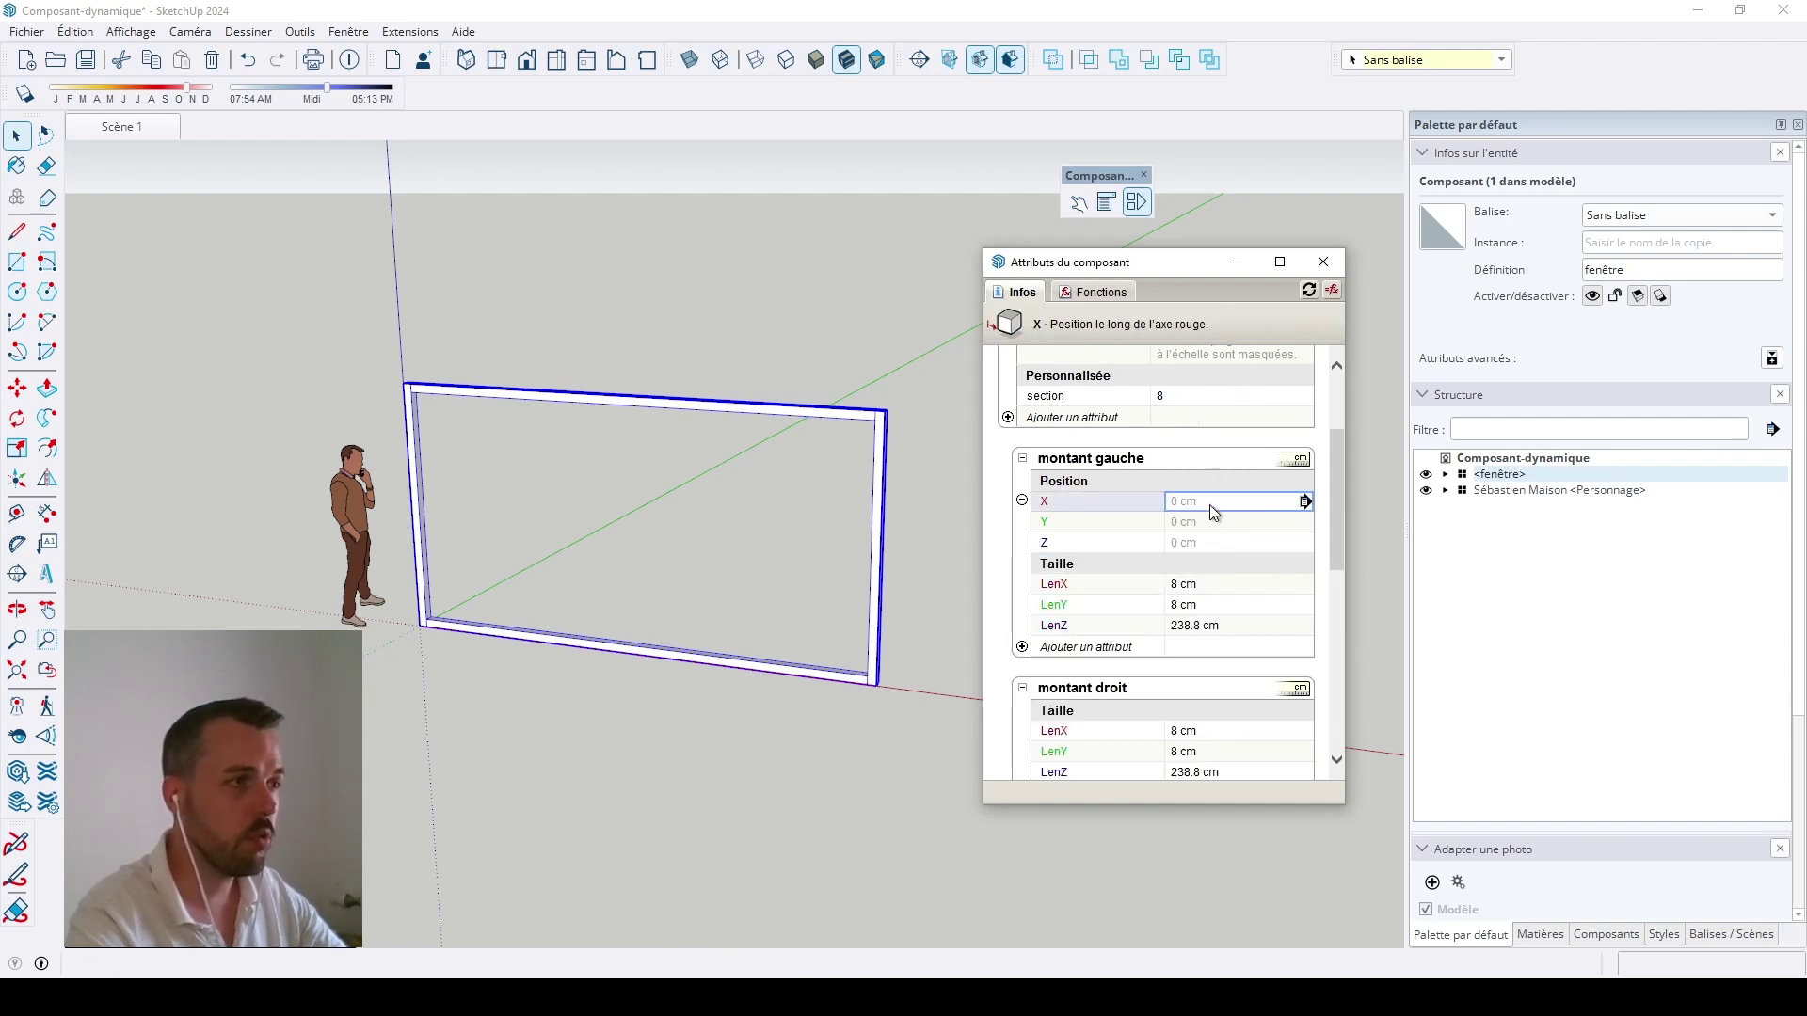
Step: Set the X, Y and Z positions of "montant gauche" to the formula =0
left_click(1210, 507)
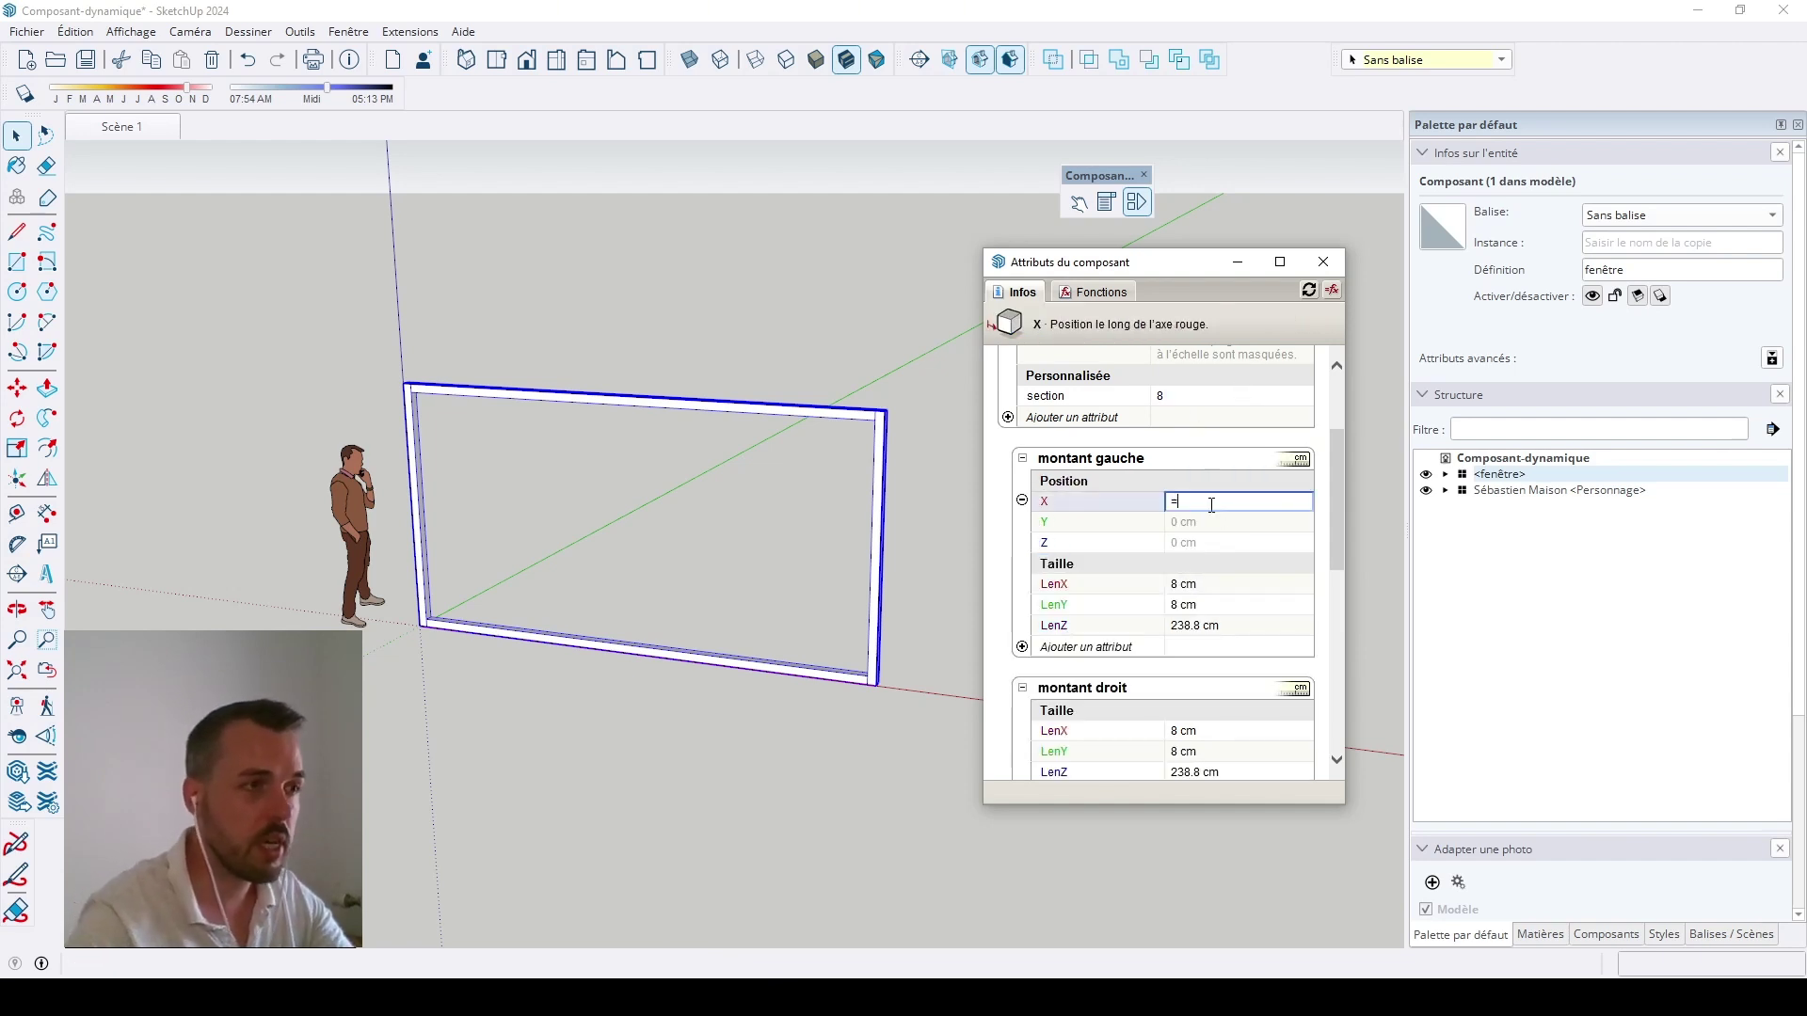
type("=0")
left_click(1206, 527)
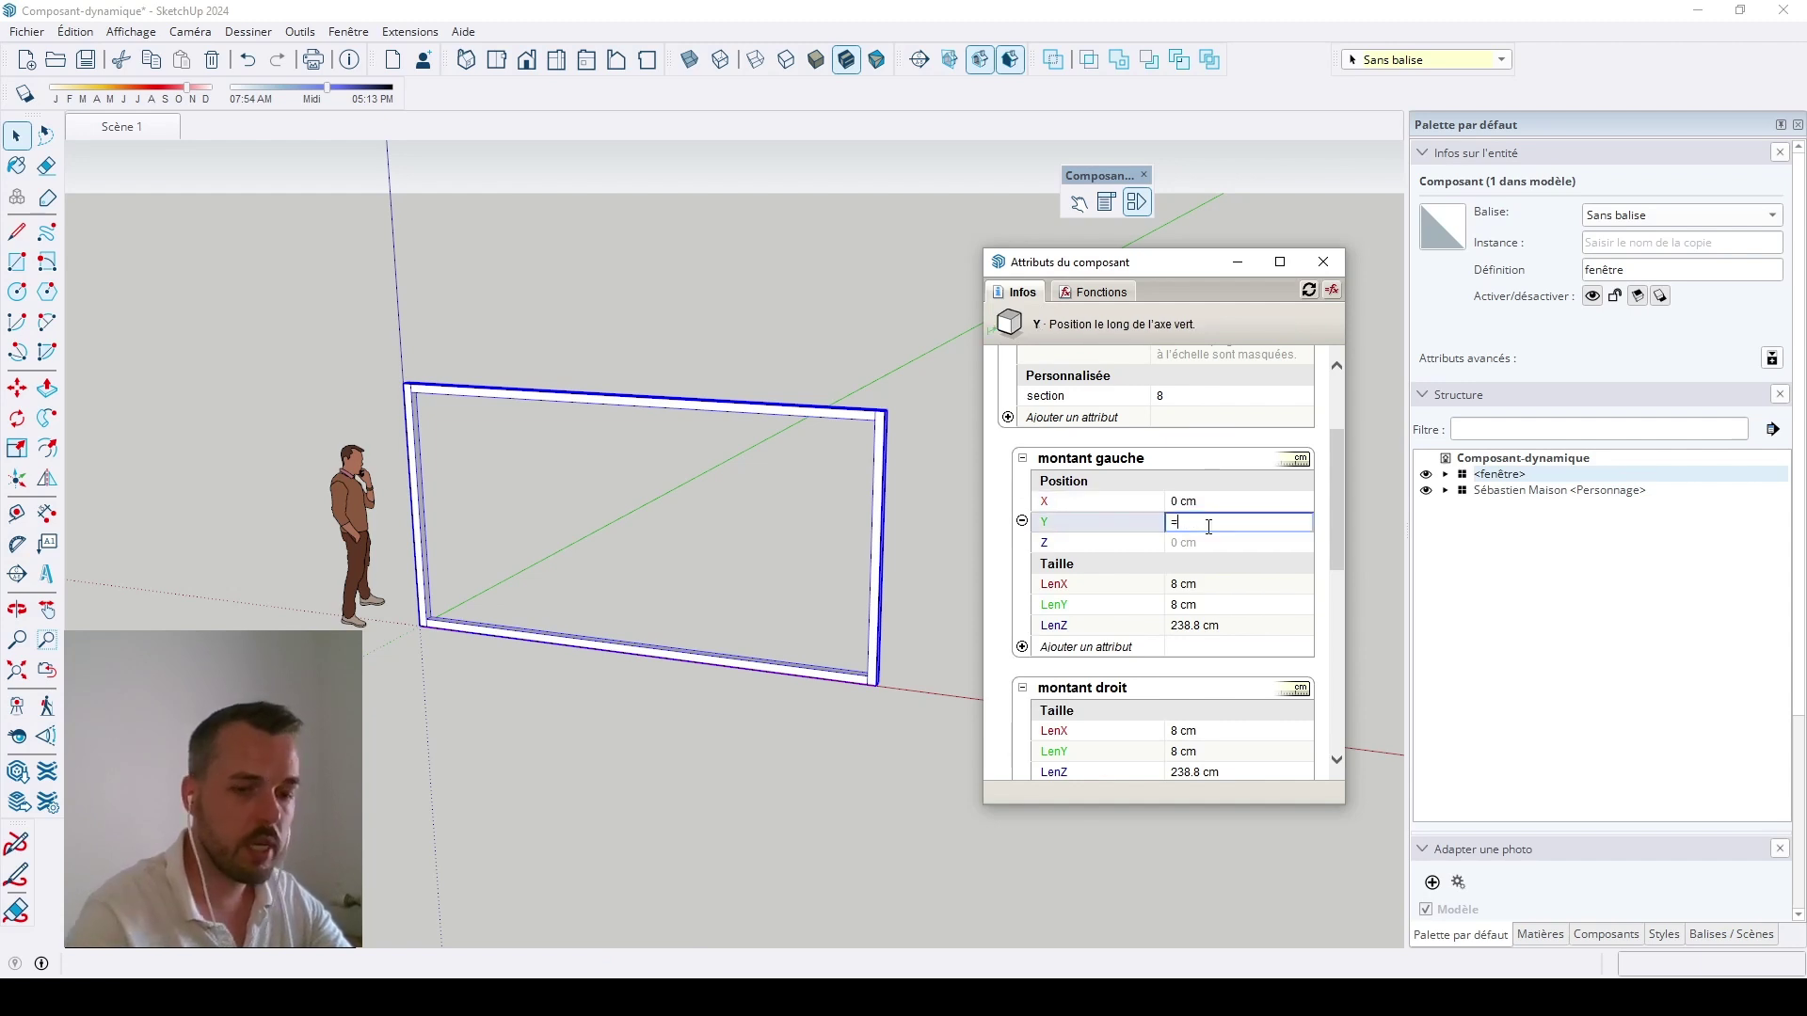
left_click(1202, 540)
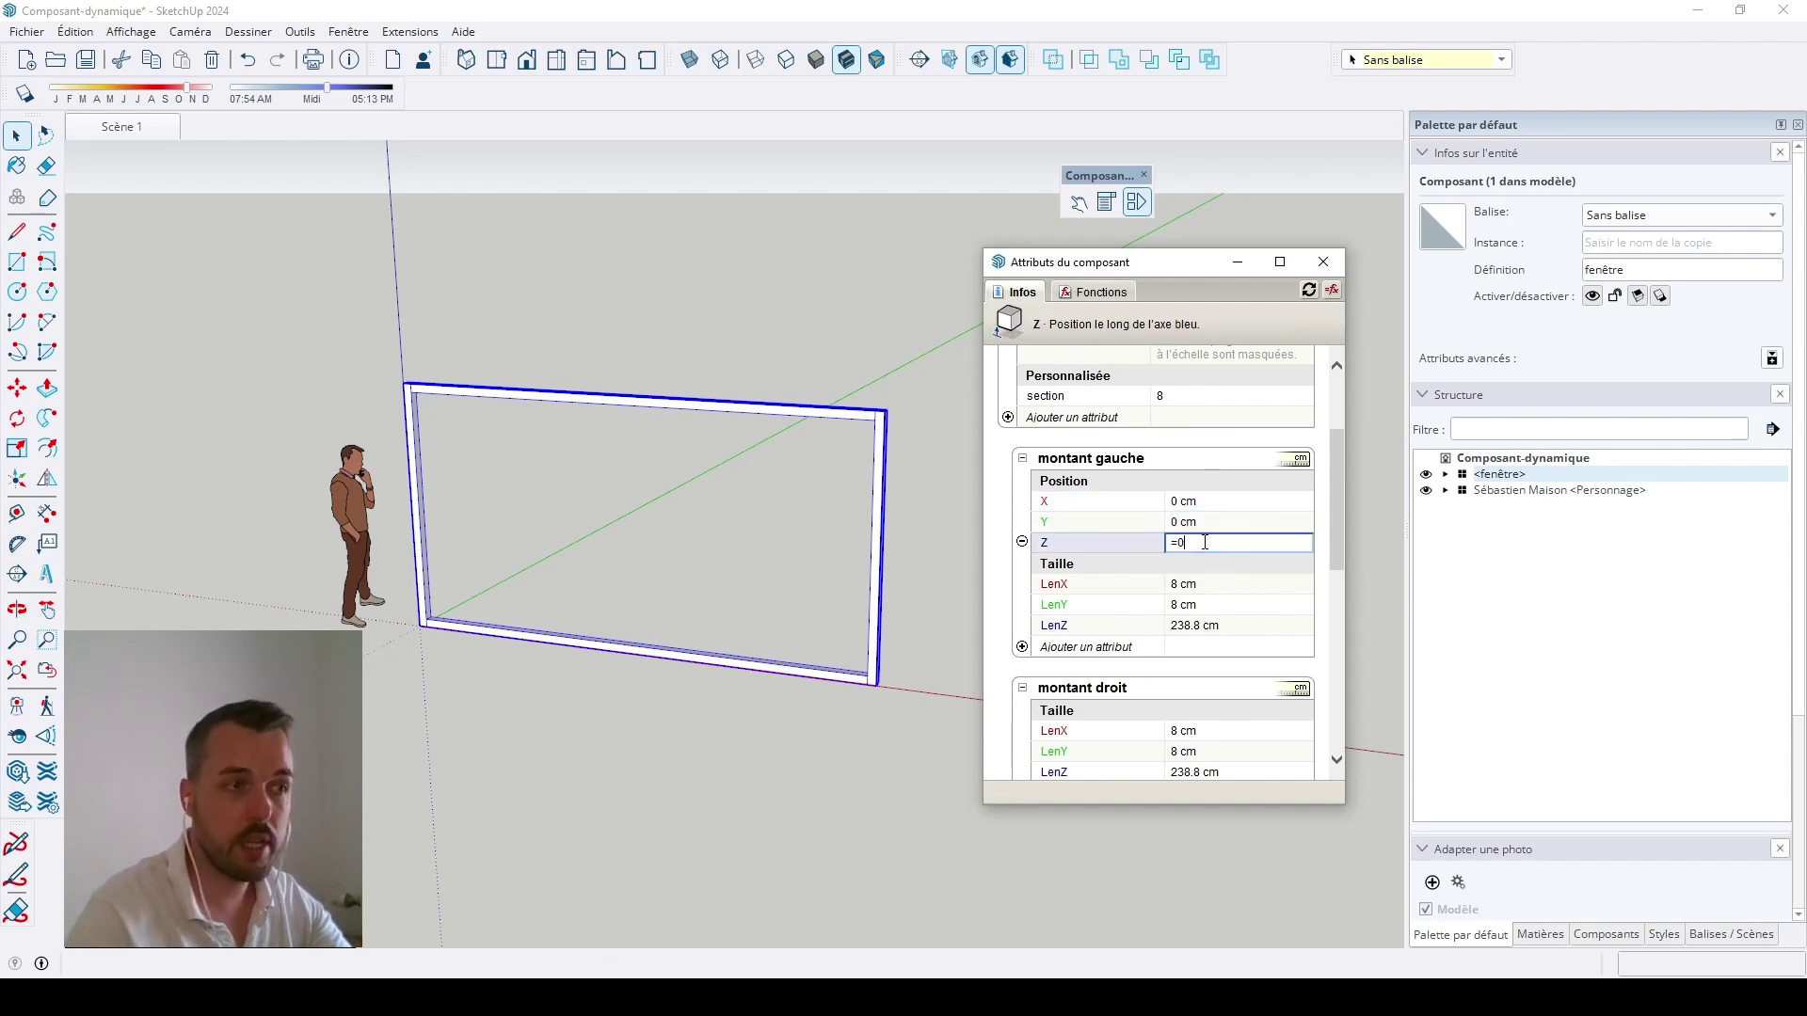
scroll(1203, 541, "down", 4)
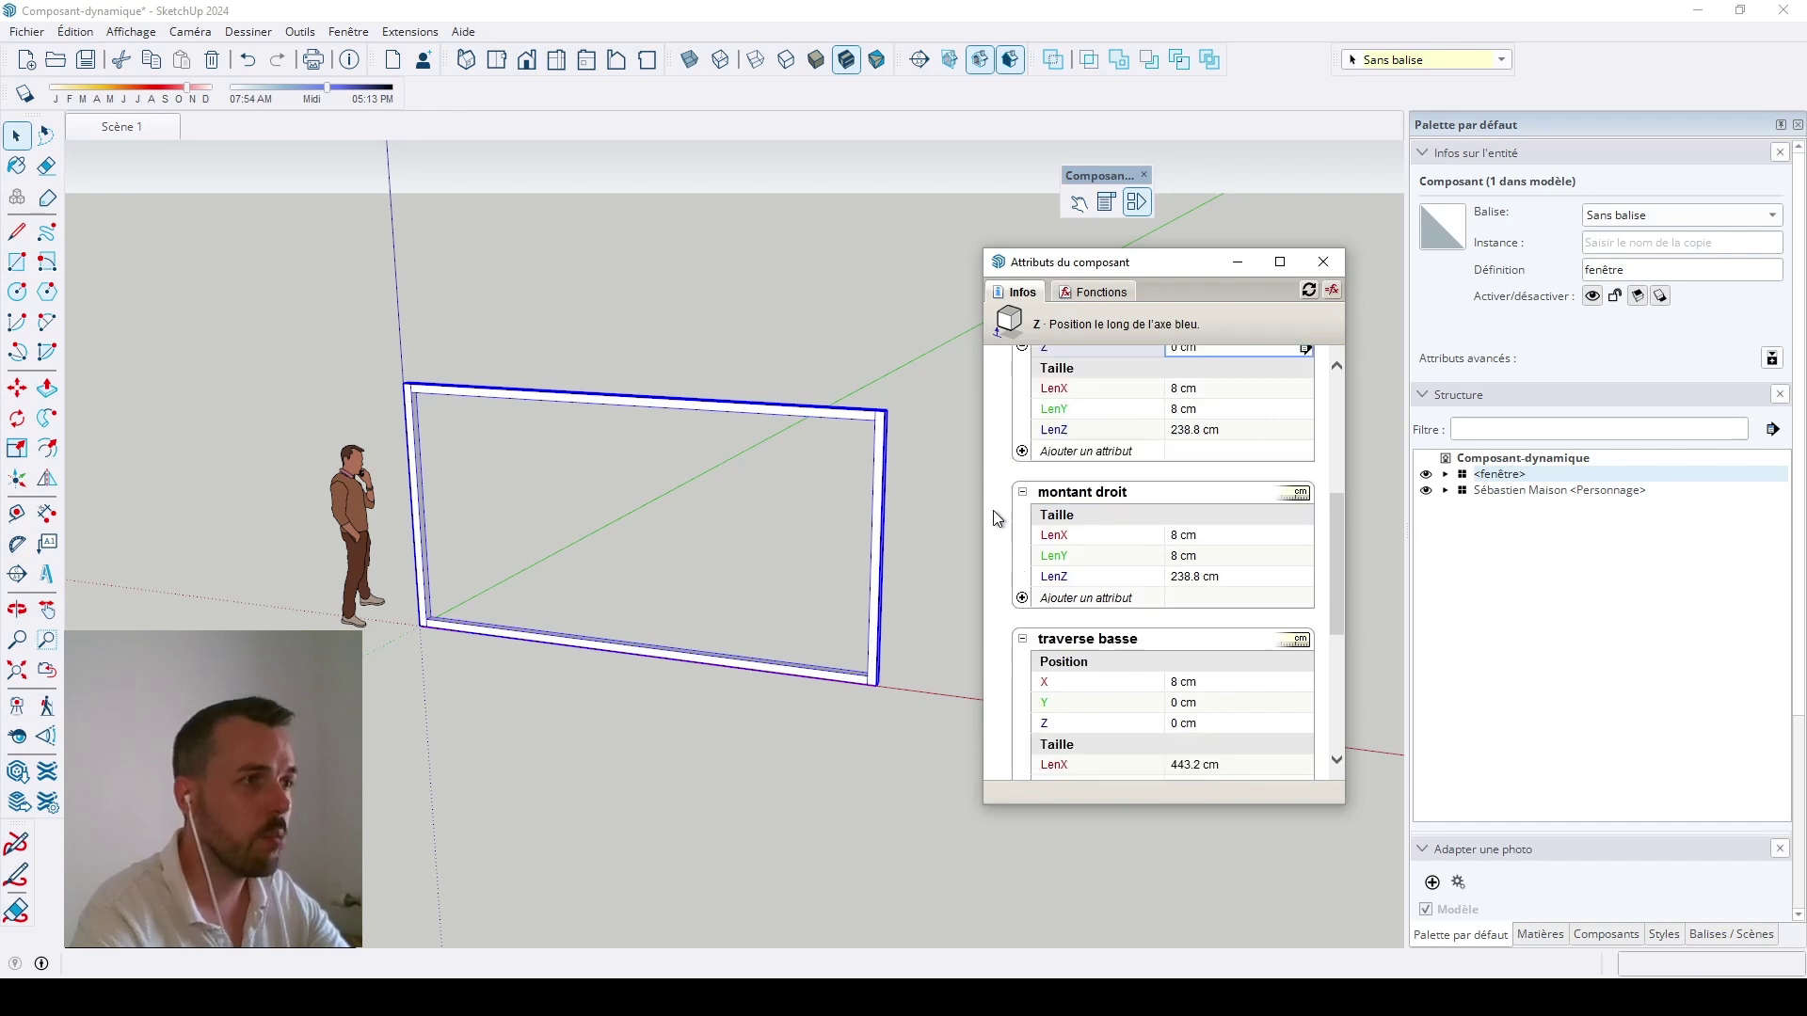
Step: Add the X, Y and Z position attributes to "montant droit" and set its X position to the frame's LenX
left_click(1022, 598)
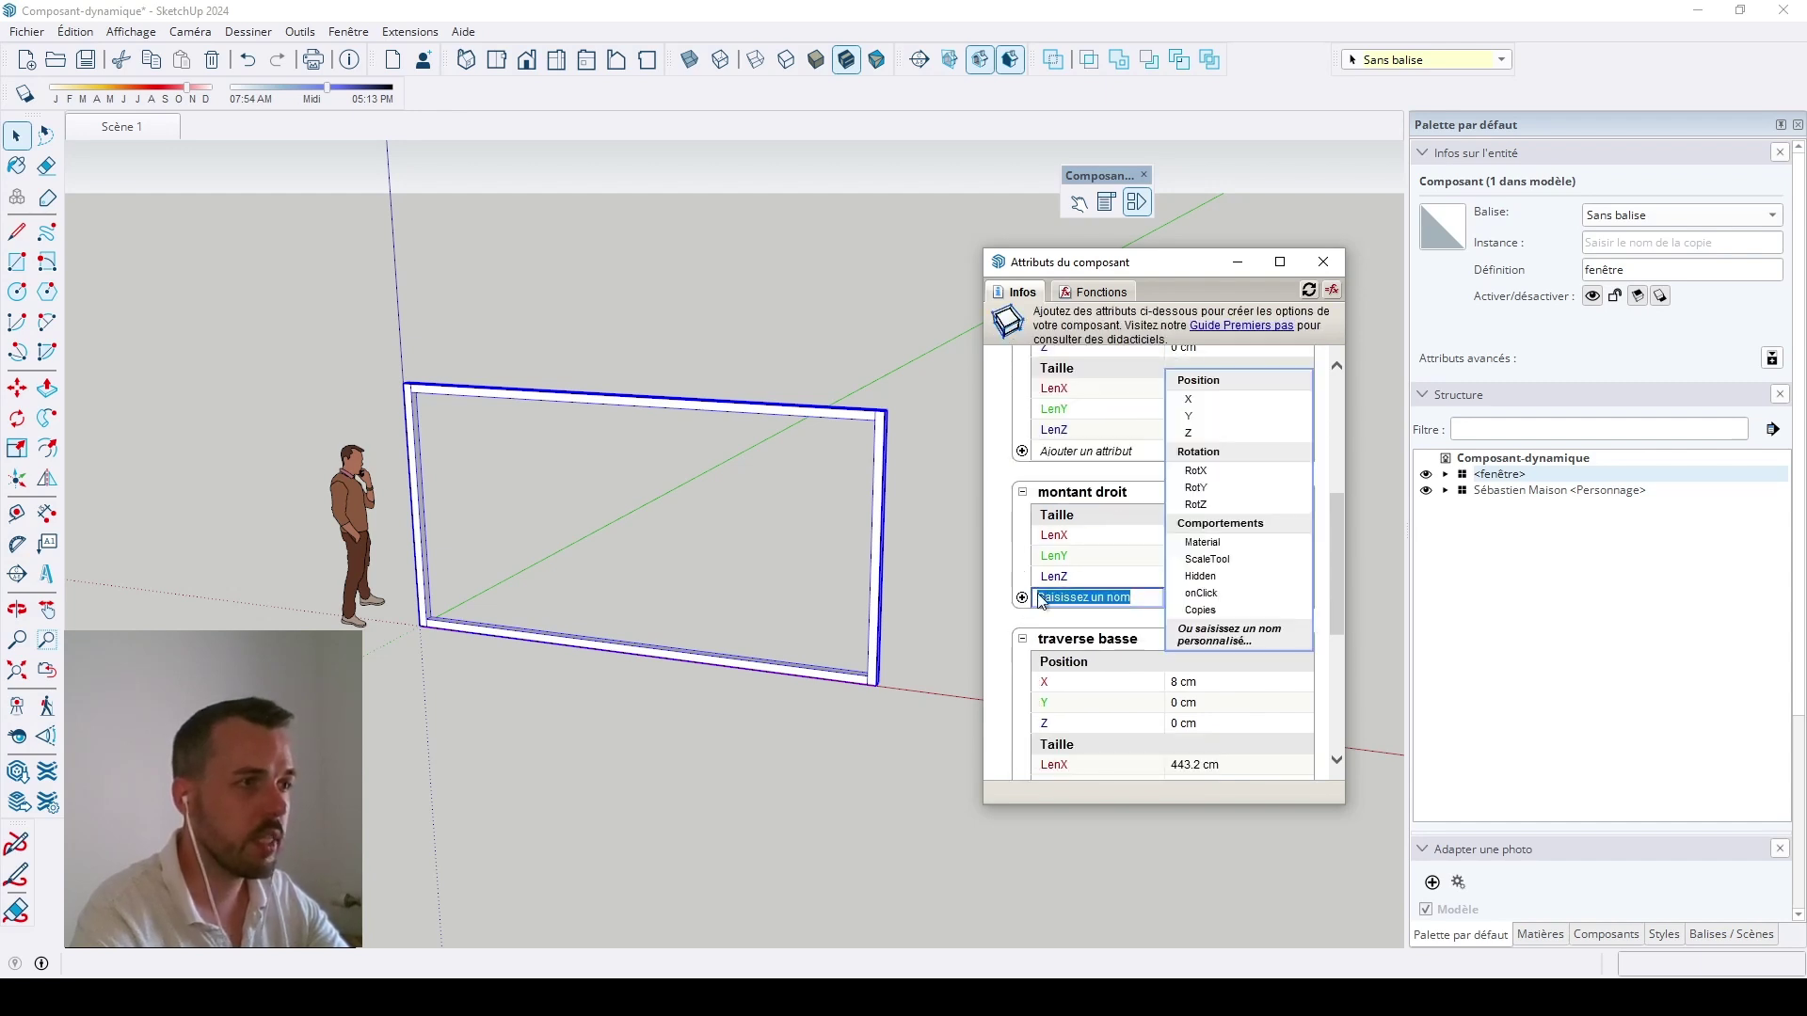
left_click(1242, 381)
left_click(1249, 535)
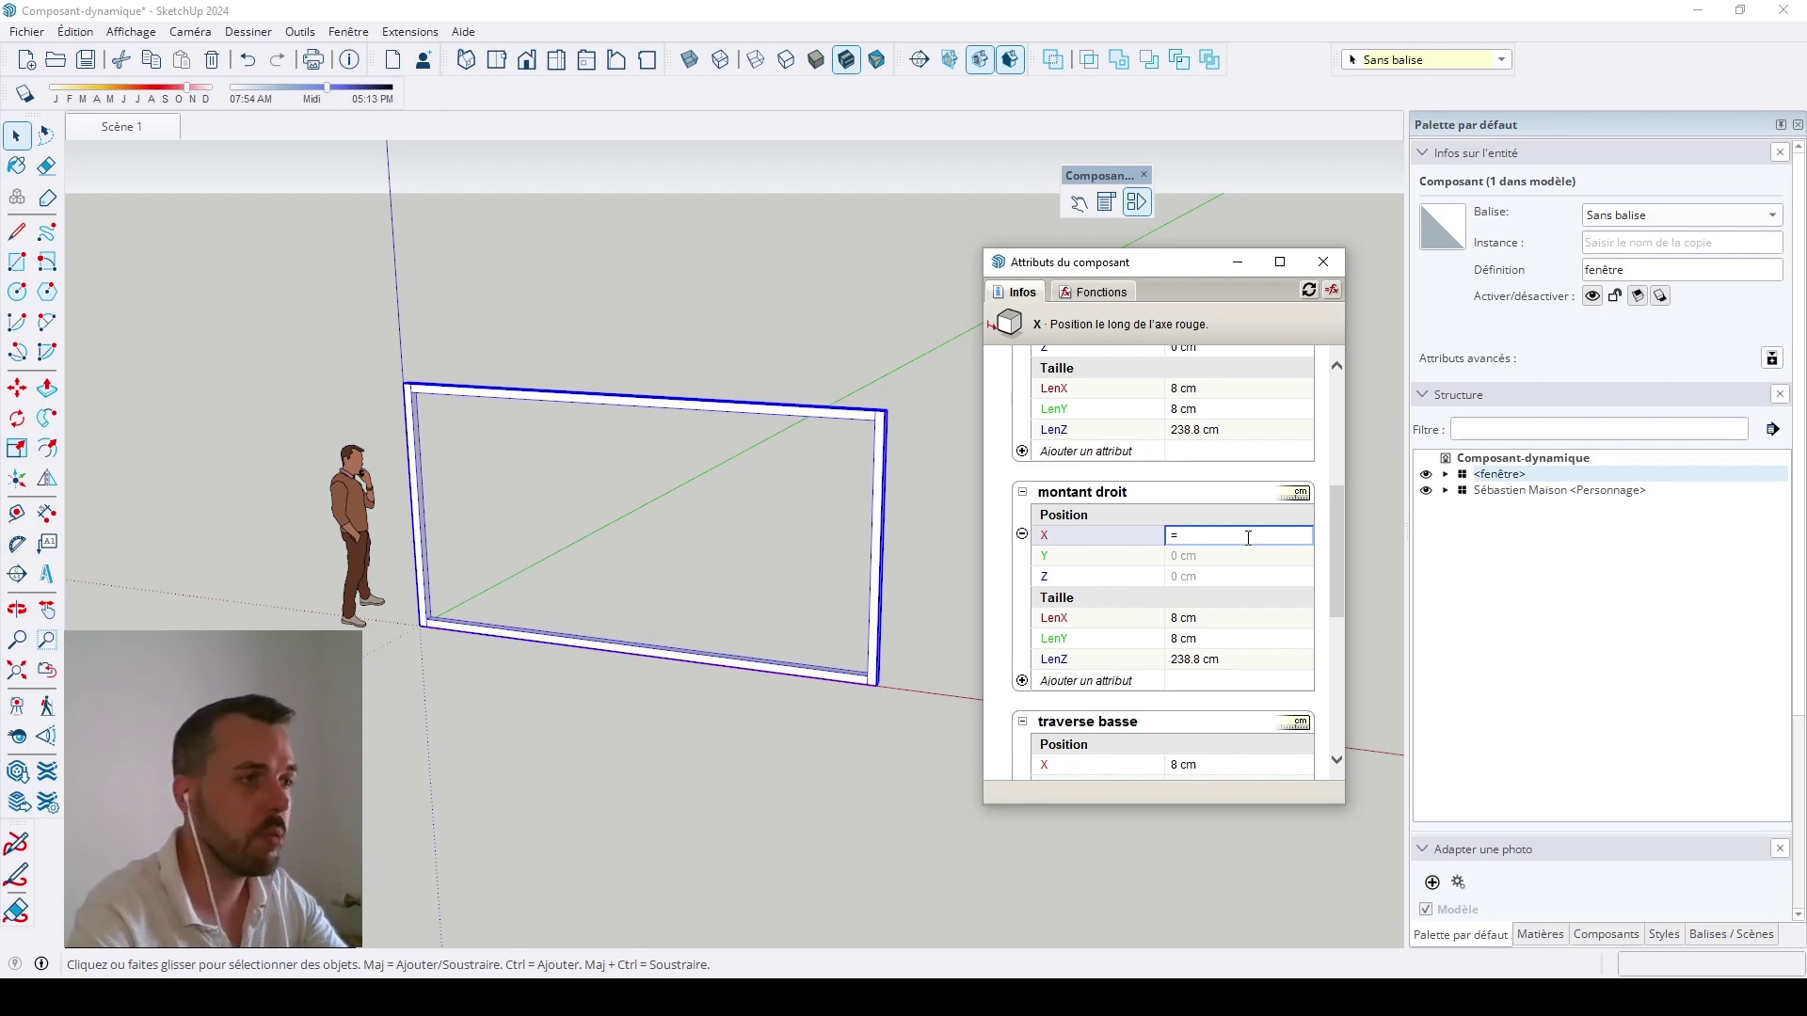
scroll(995, 613, "up", 8)
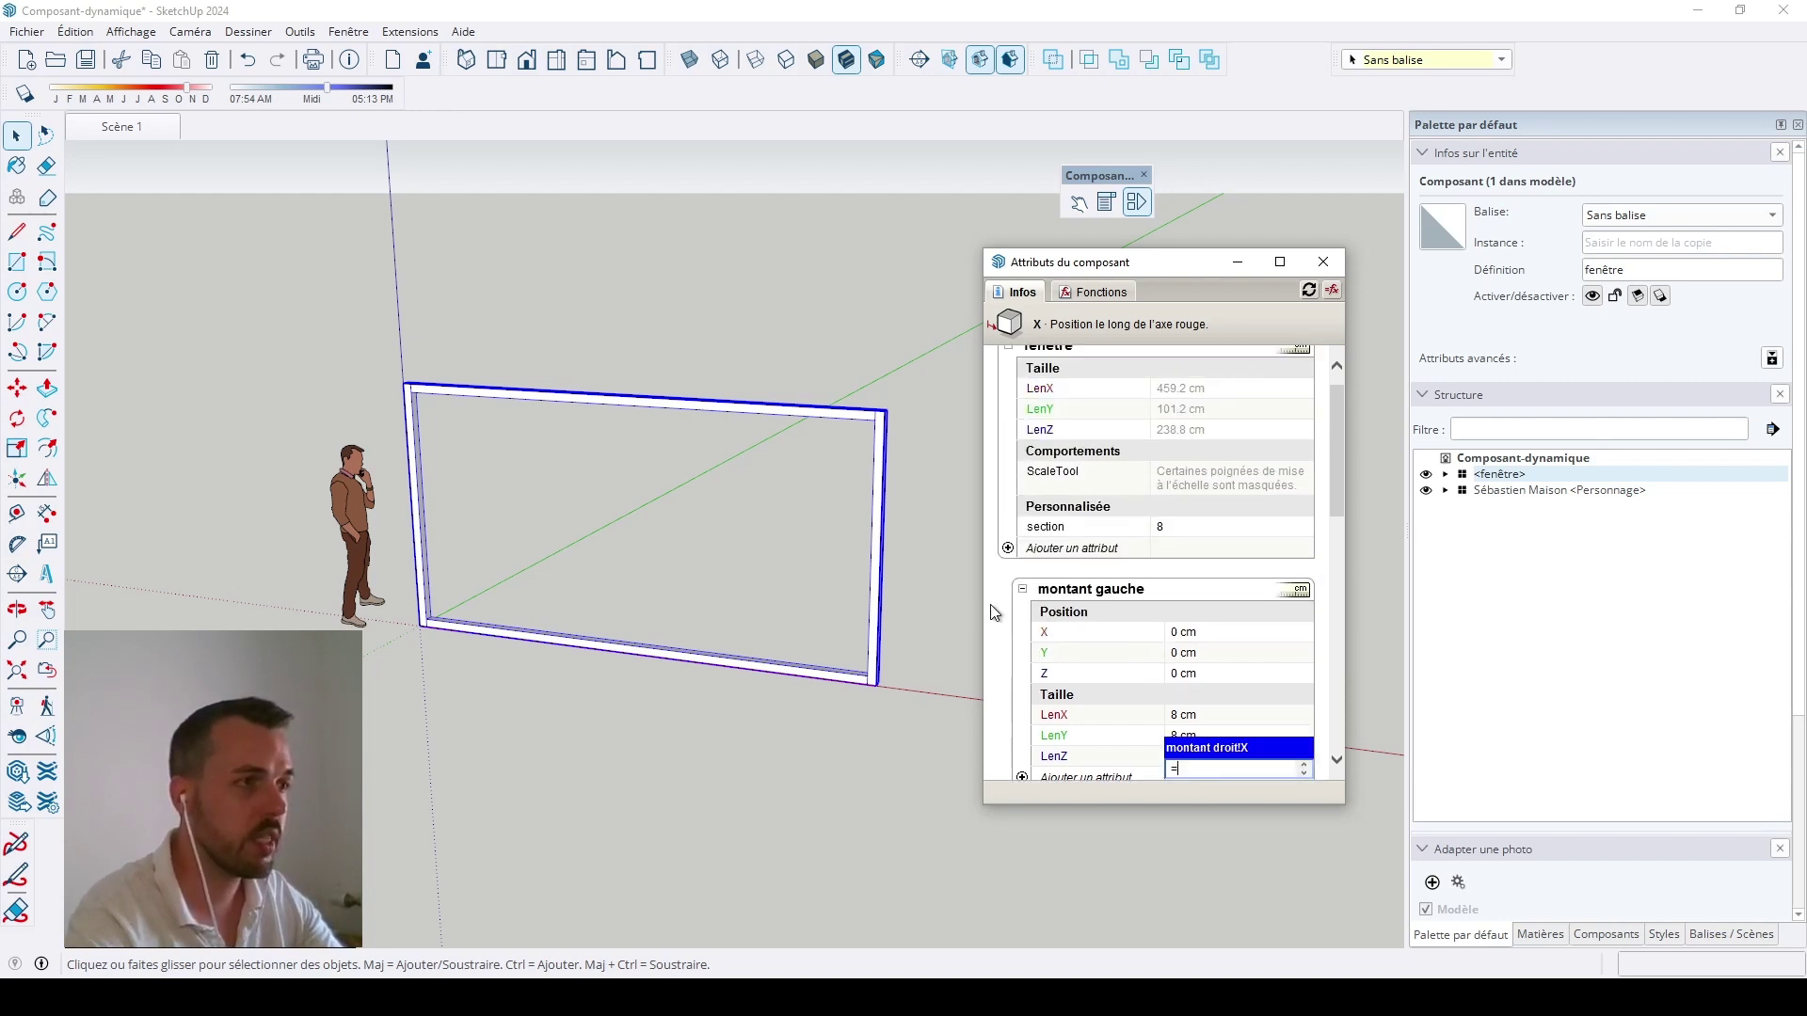
left_click(1199, 416)
key("Tab")
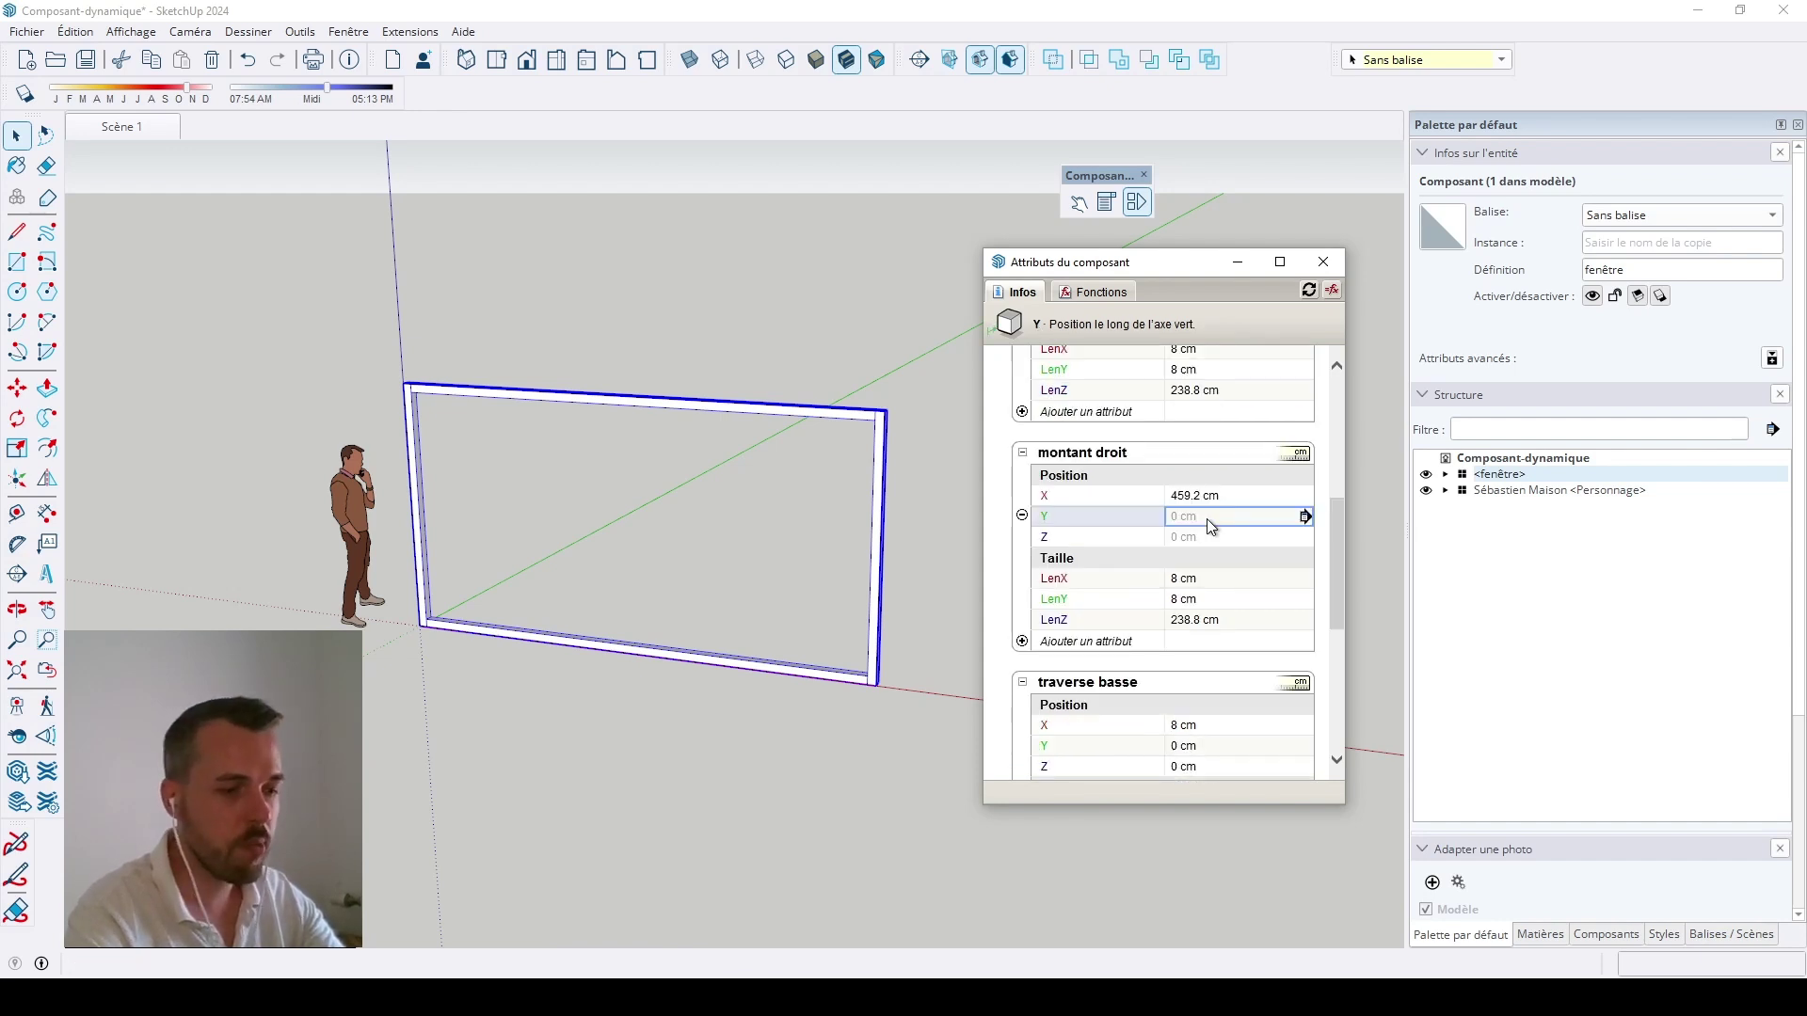
Step: Set the Y and Z positions of "montant droit" to the formula =0
type("=0")
key("Return")
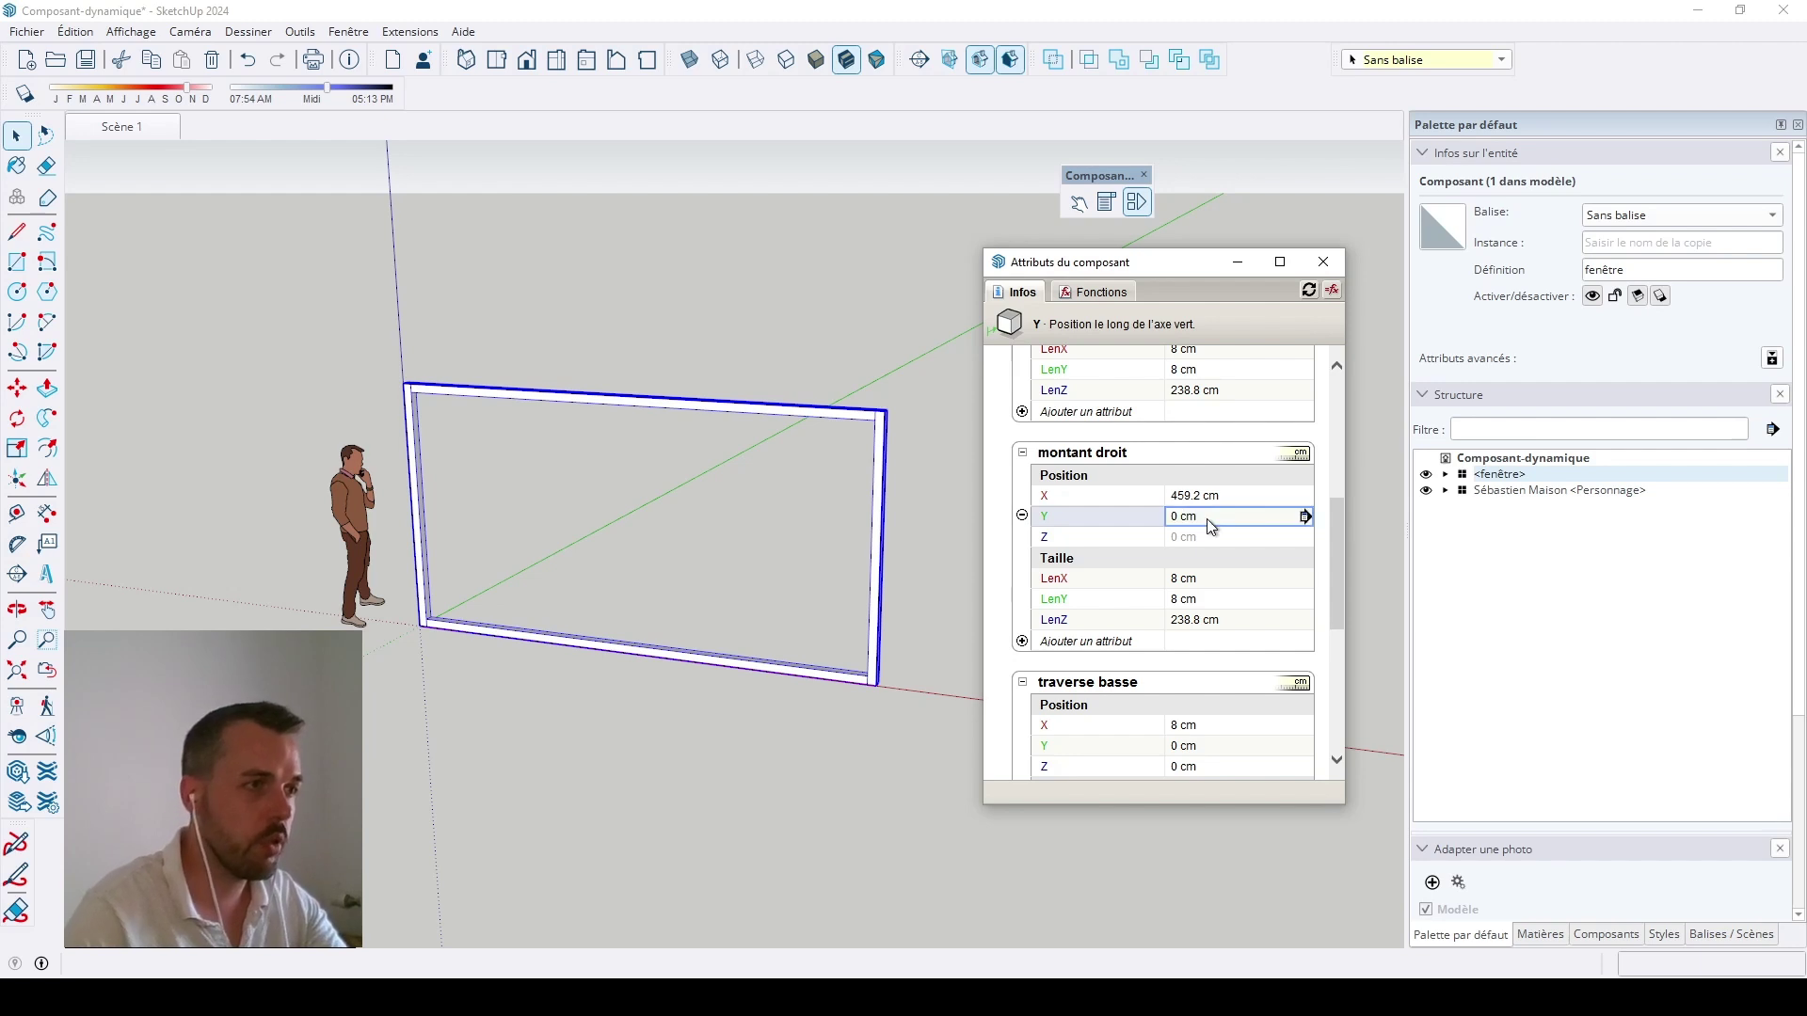
left_click(1201, 542)
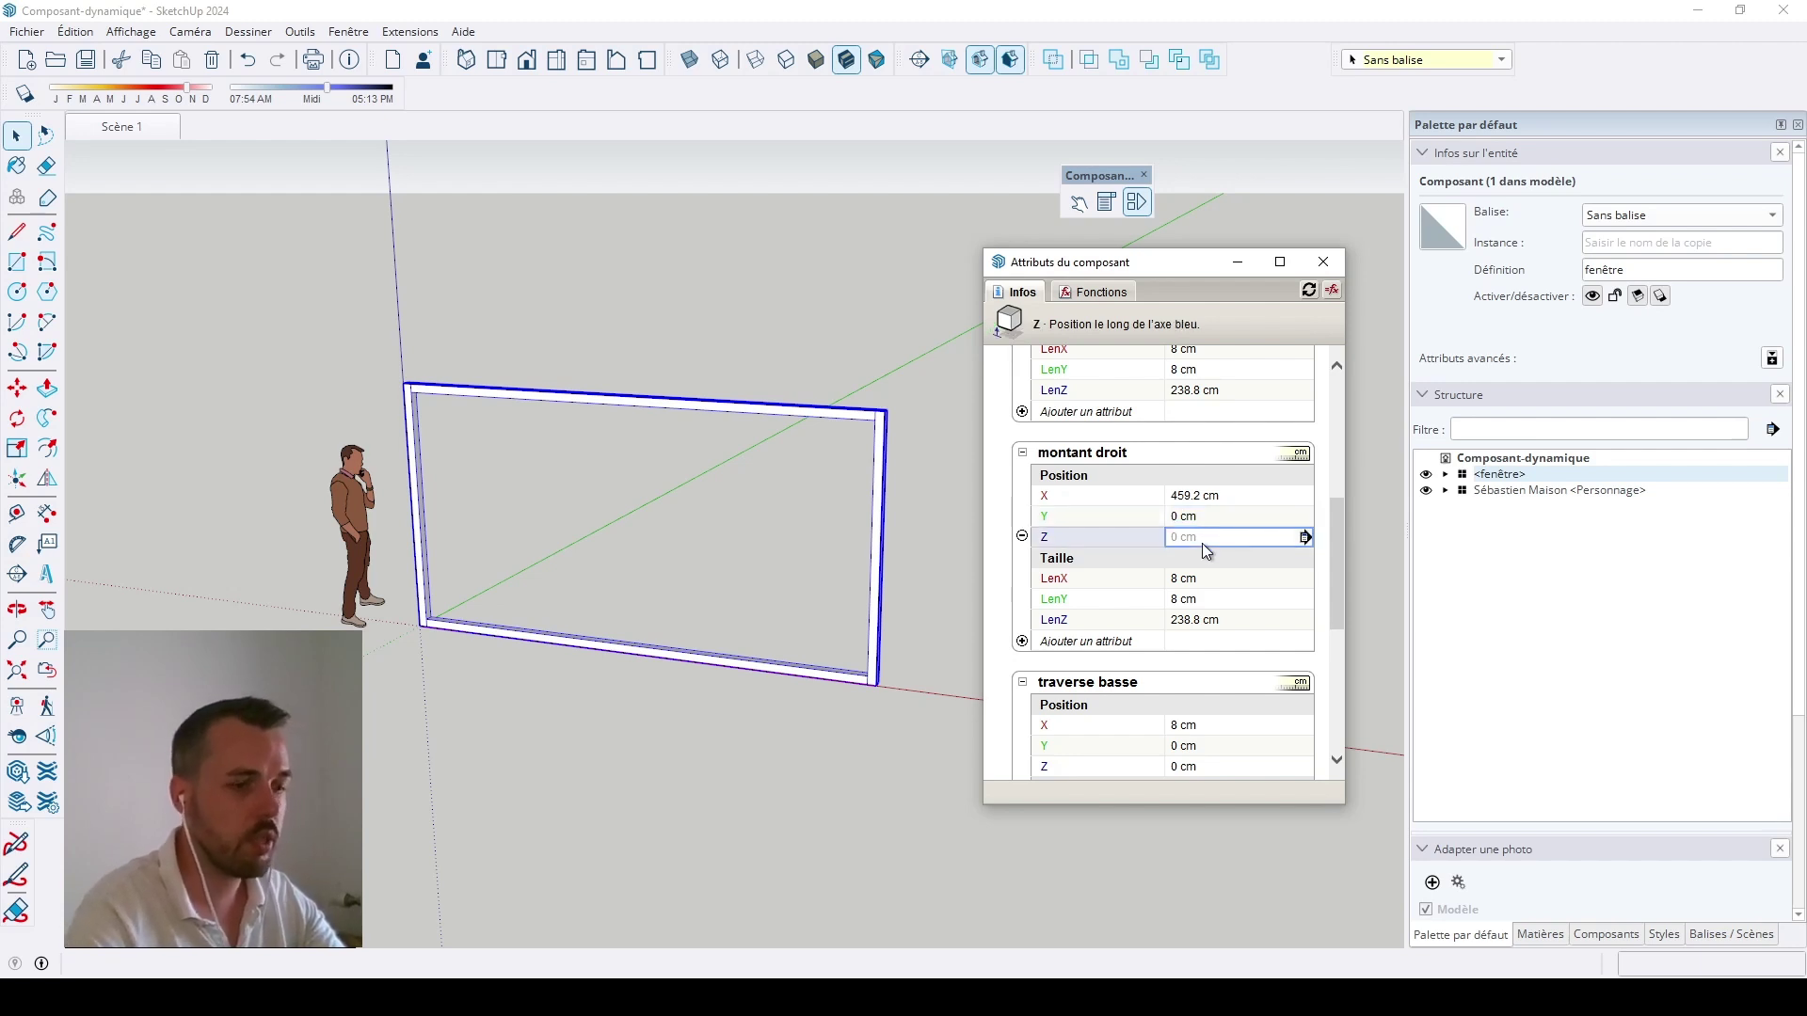
type("=0")
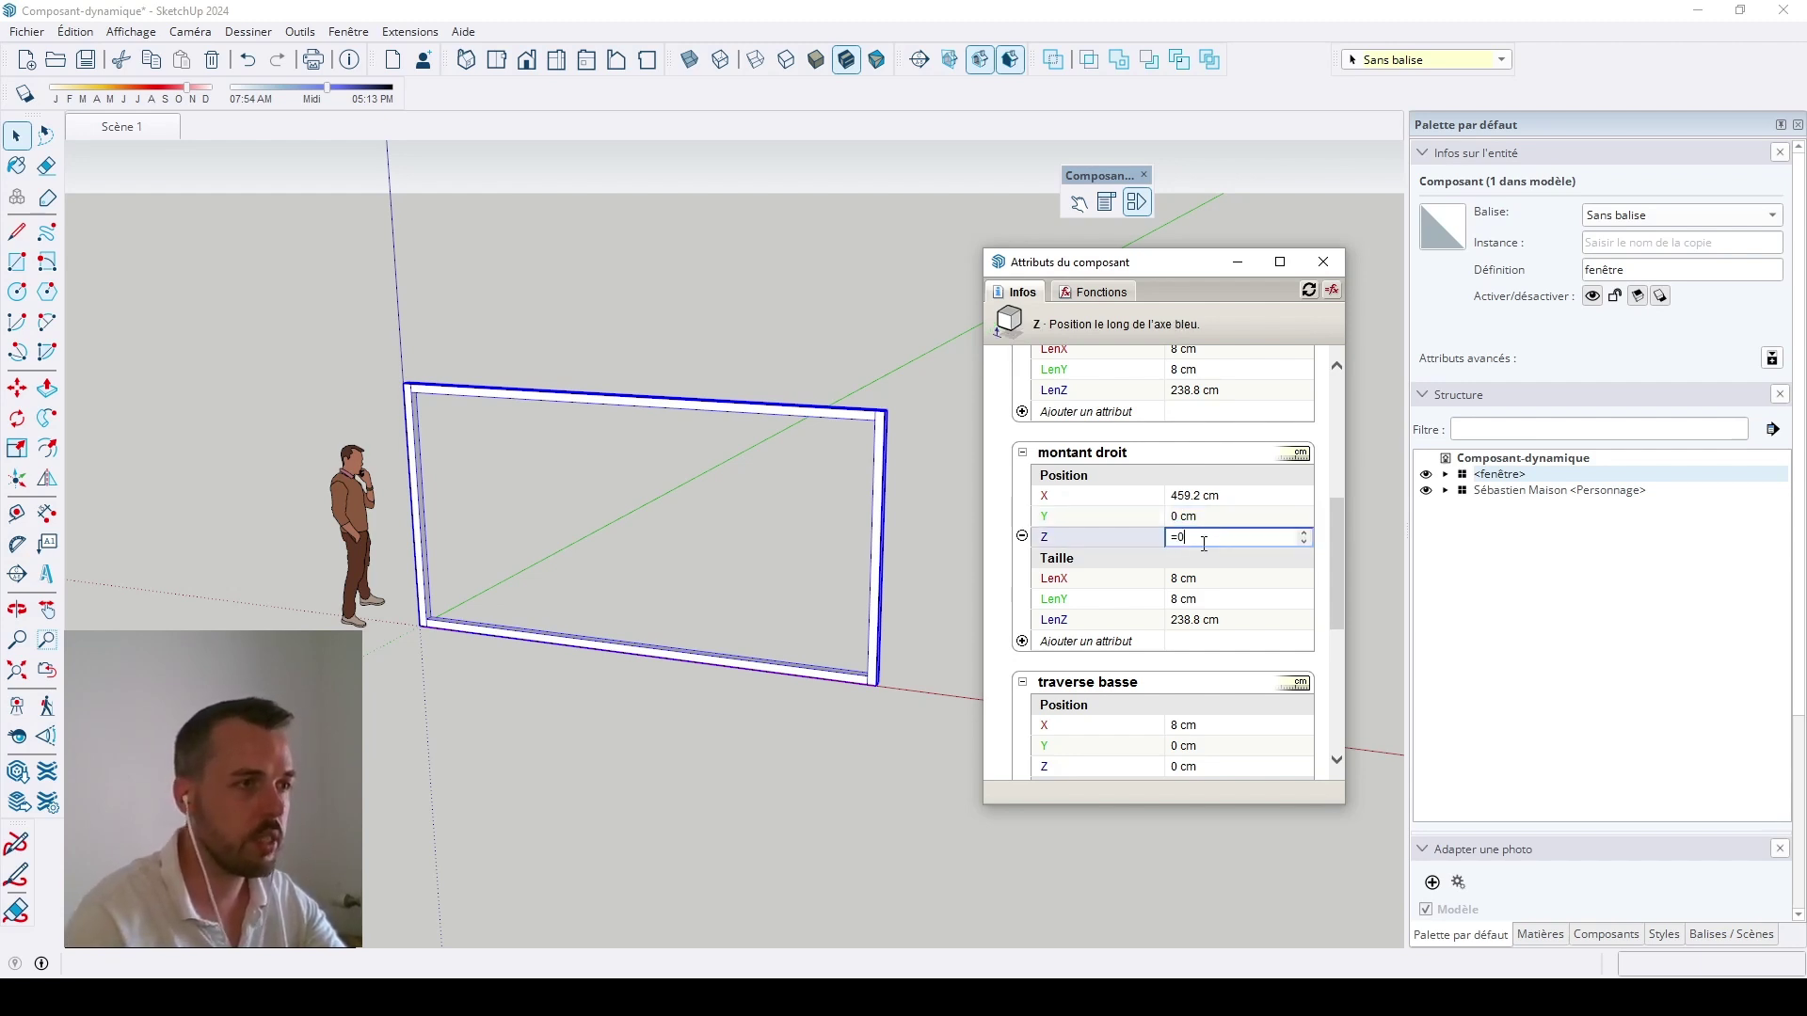
key("Return")
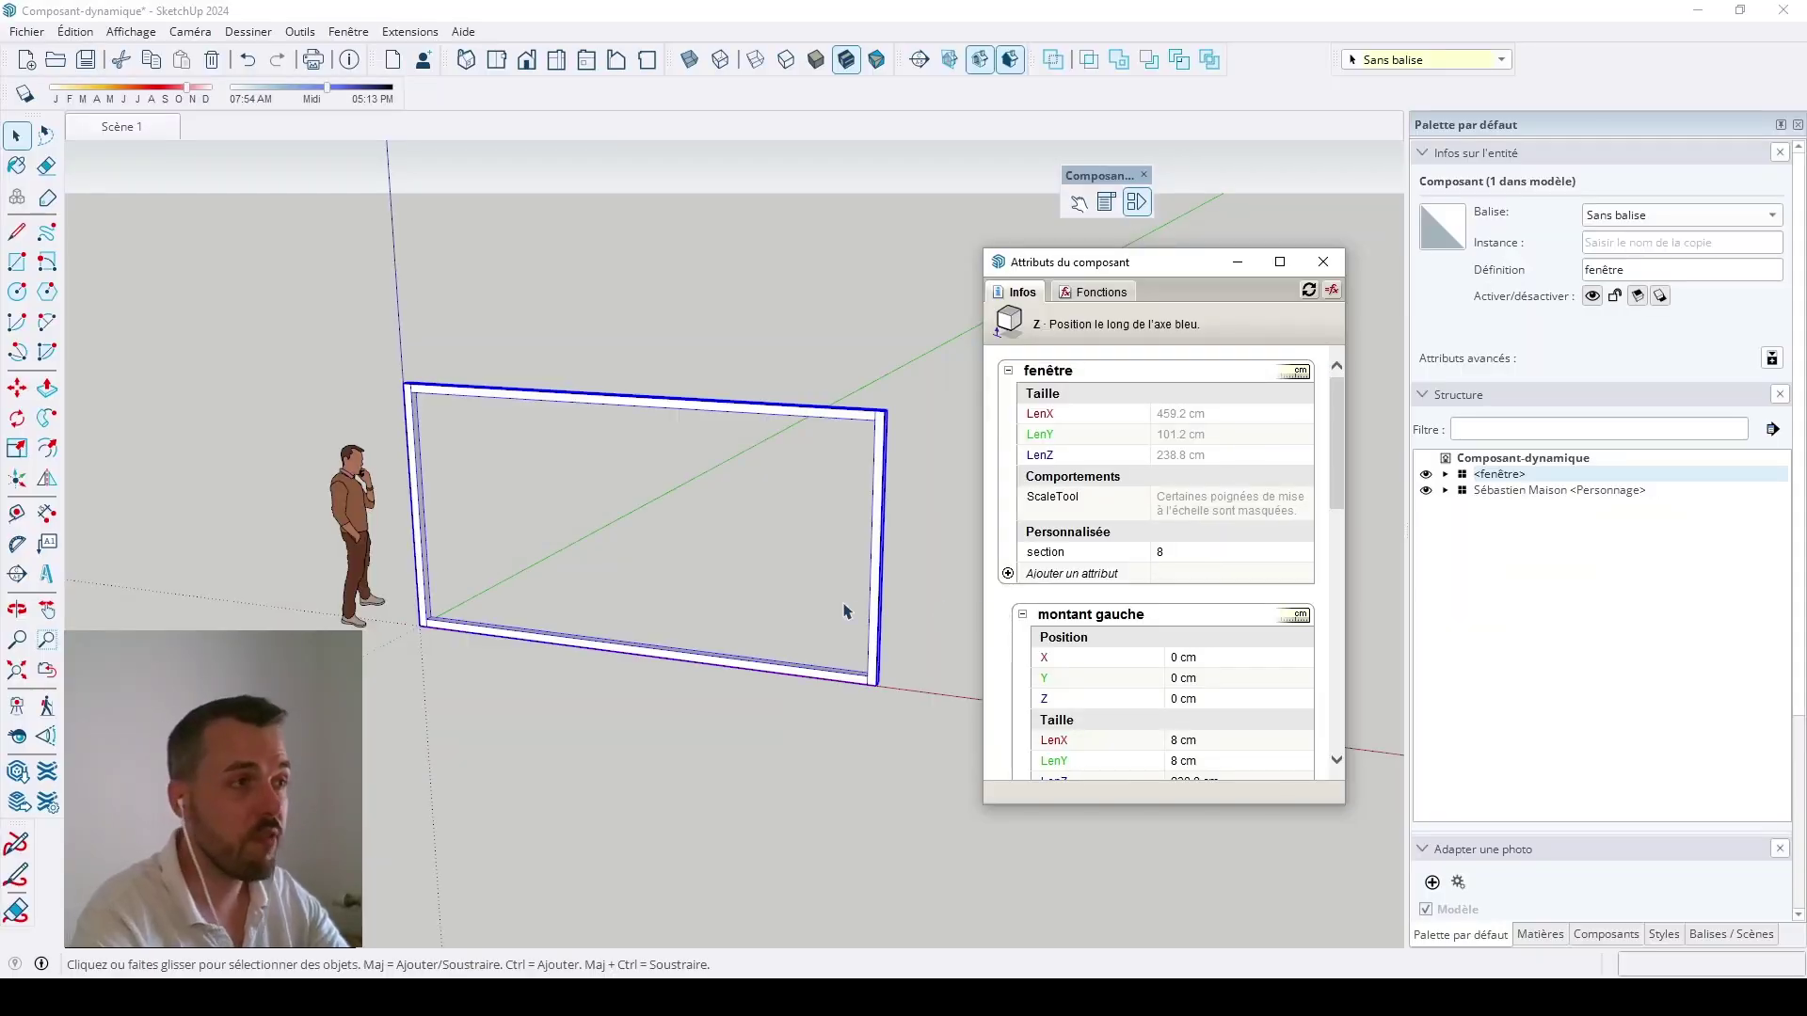
Step: Try scaling the frame down to about 202 cm along the red axis and shortening it along the blue axis
left_click(17, 451)
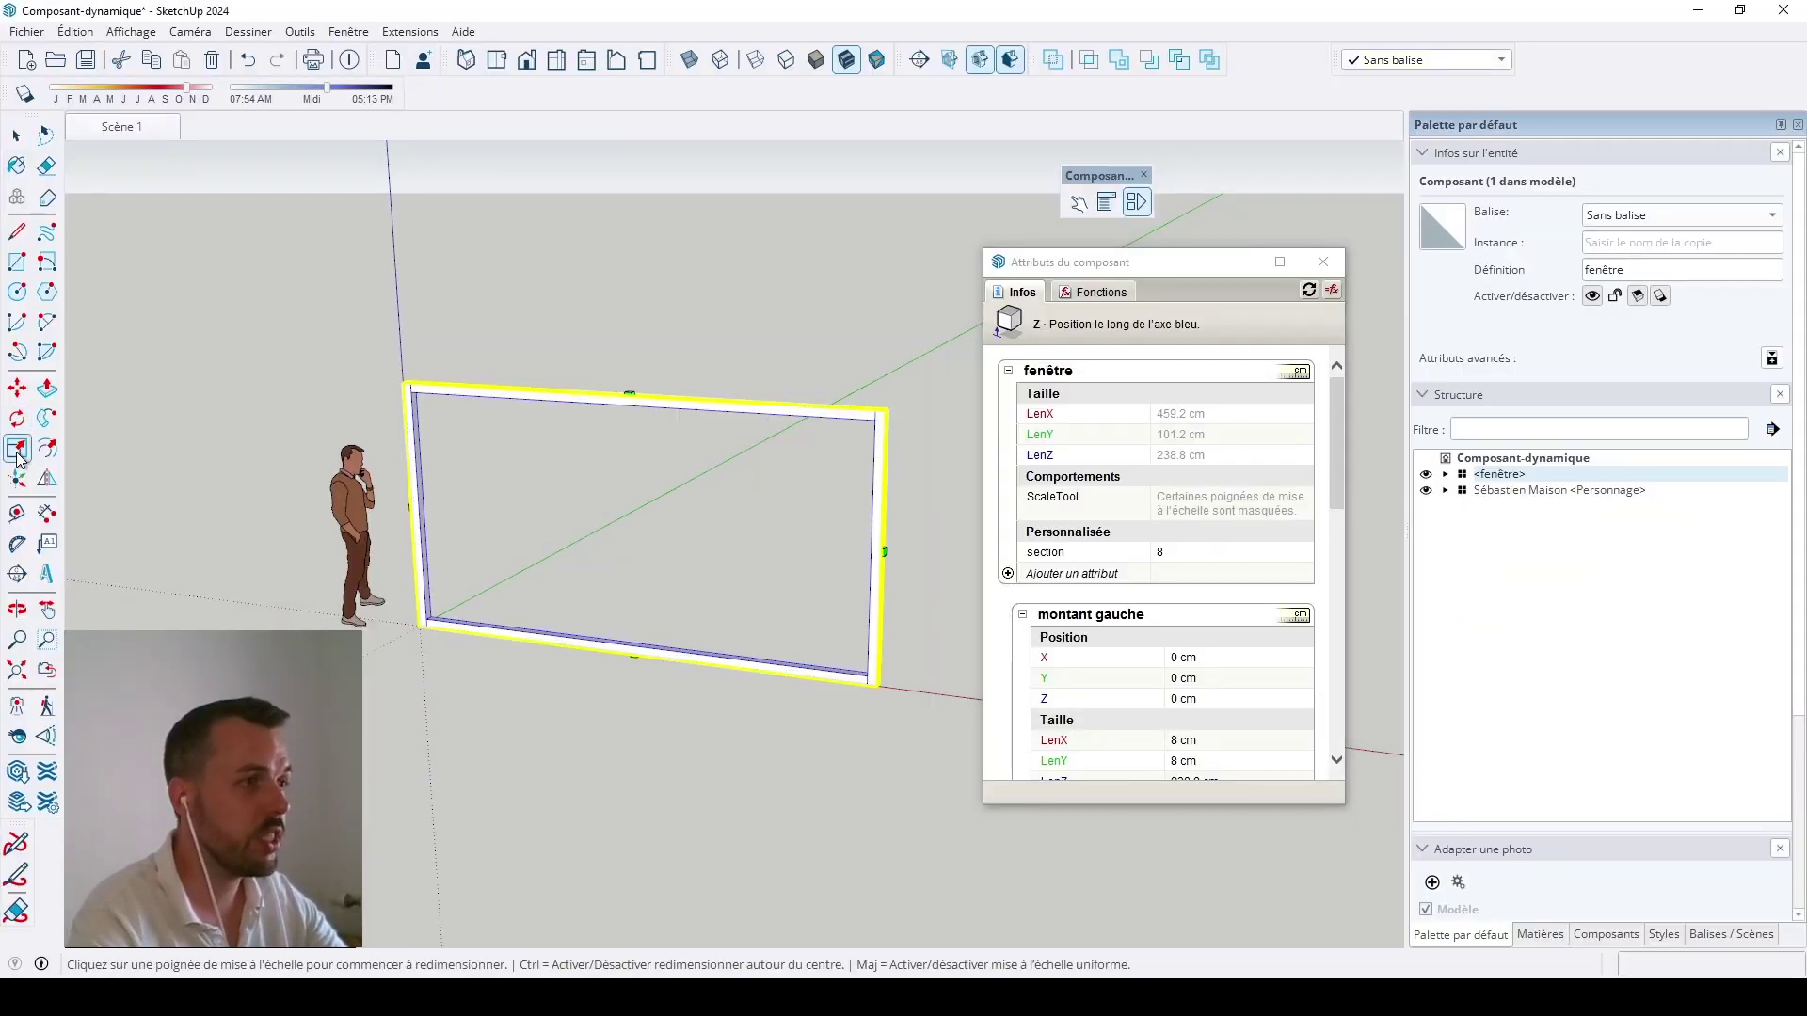
left_click(882, 552)
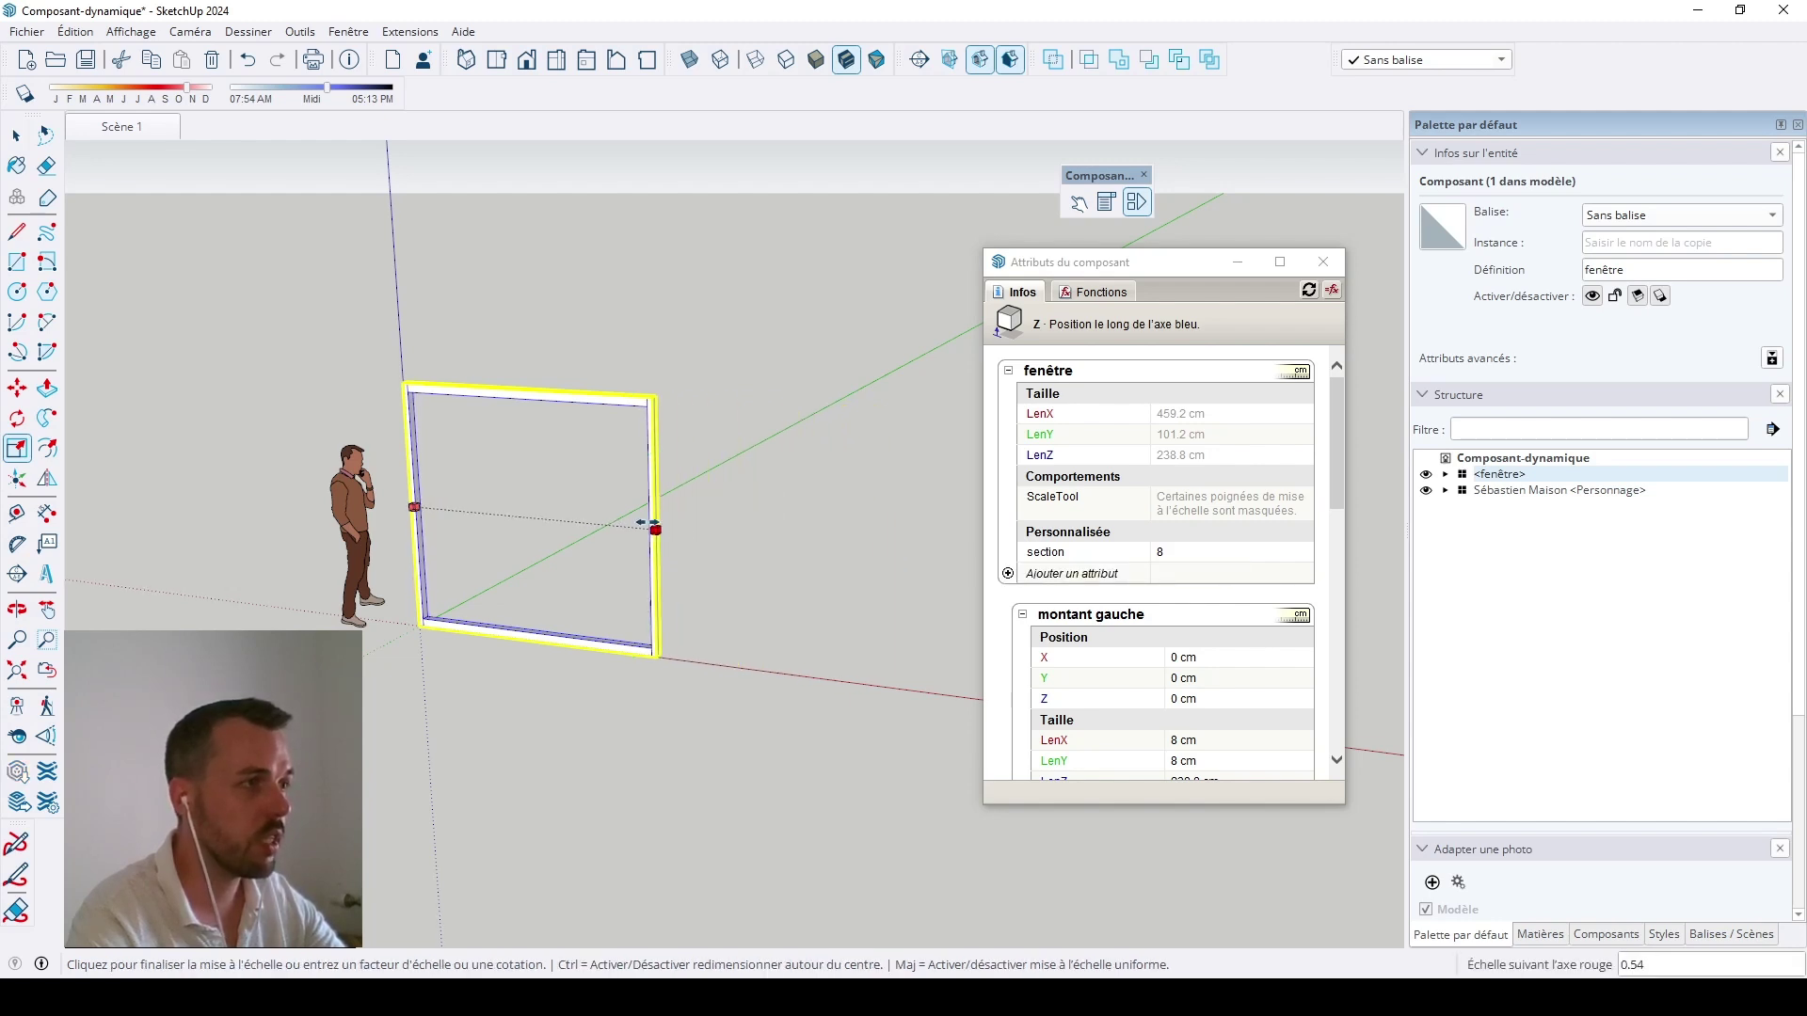
left_click(604, 519)
left_click(496, 391)
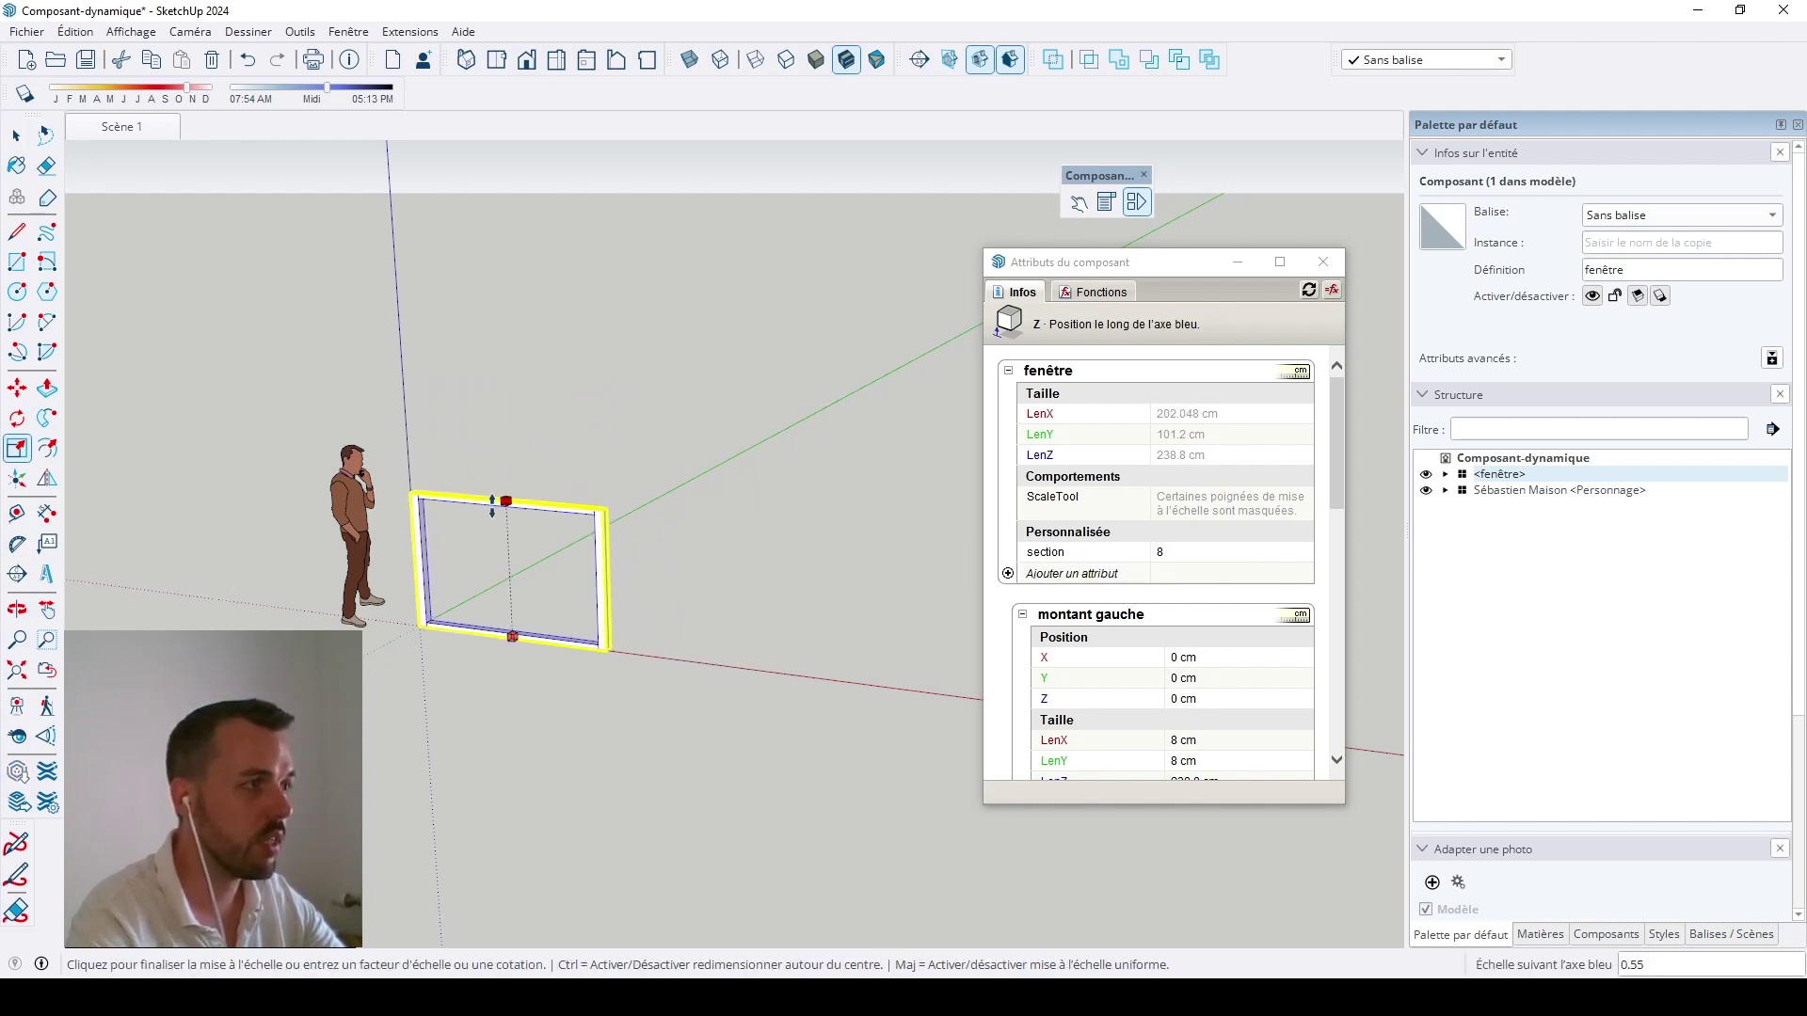
left_click(506, 534)
key("ctrl+z")
Step: Scale the frame along the red axis to about 194 cm wide and check the joints up close
left_click(603, 505)
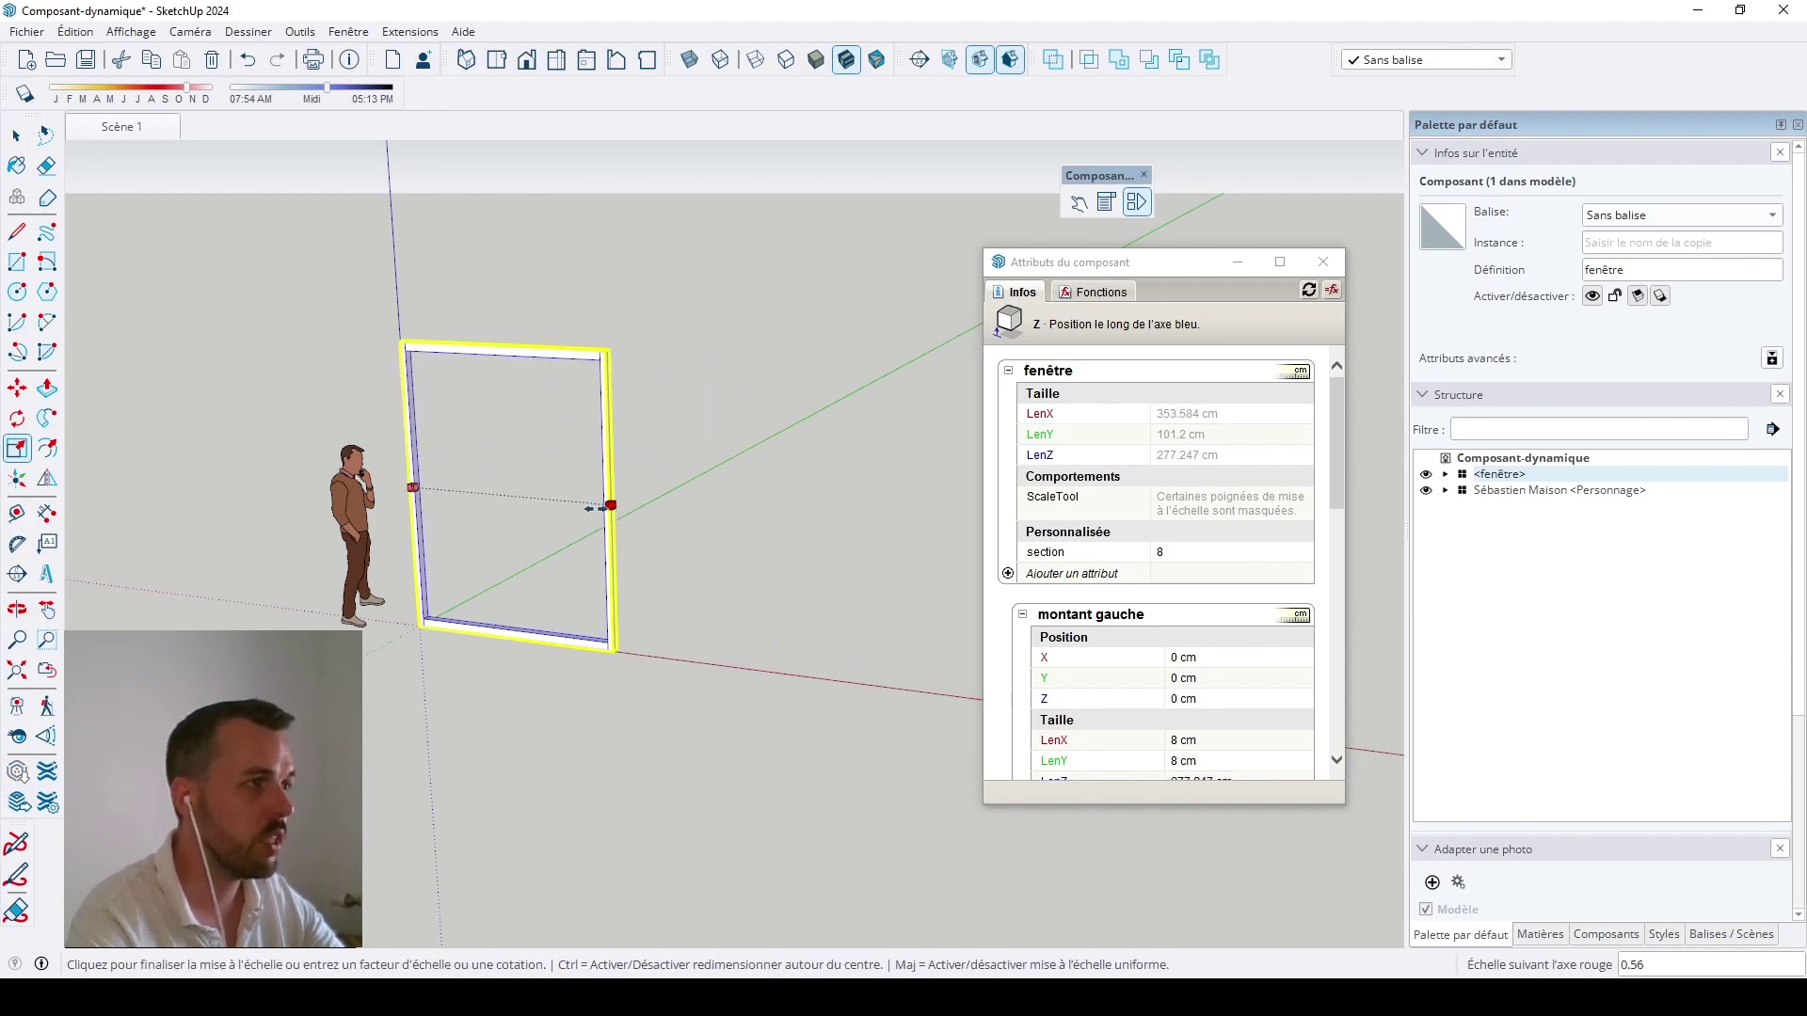
left_click(601, 505)
scroll(391, 443, "up", 3)
scroll(706, 525, "down", 3)
scroll(653, 512, "up", 4)
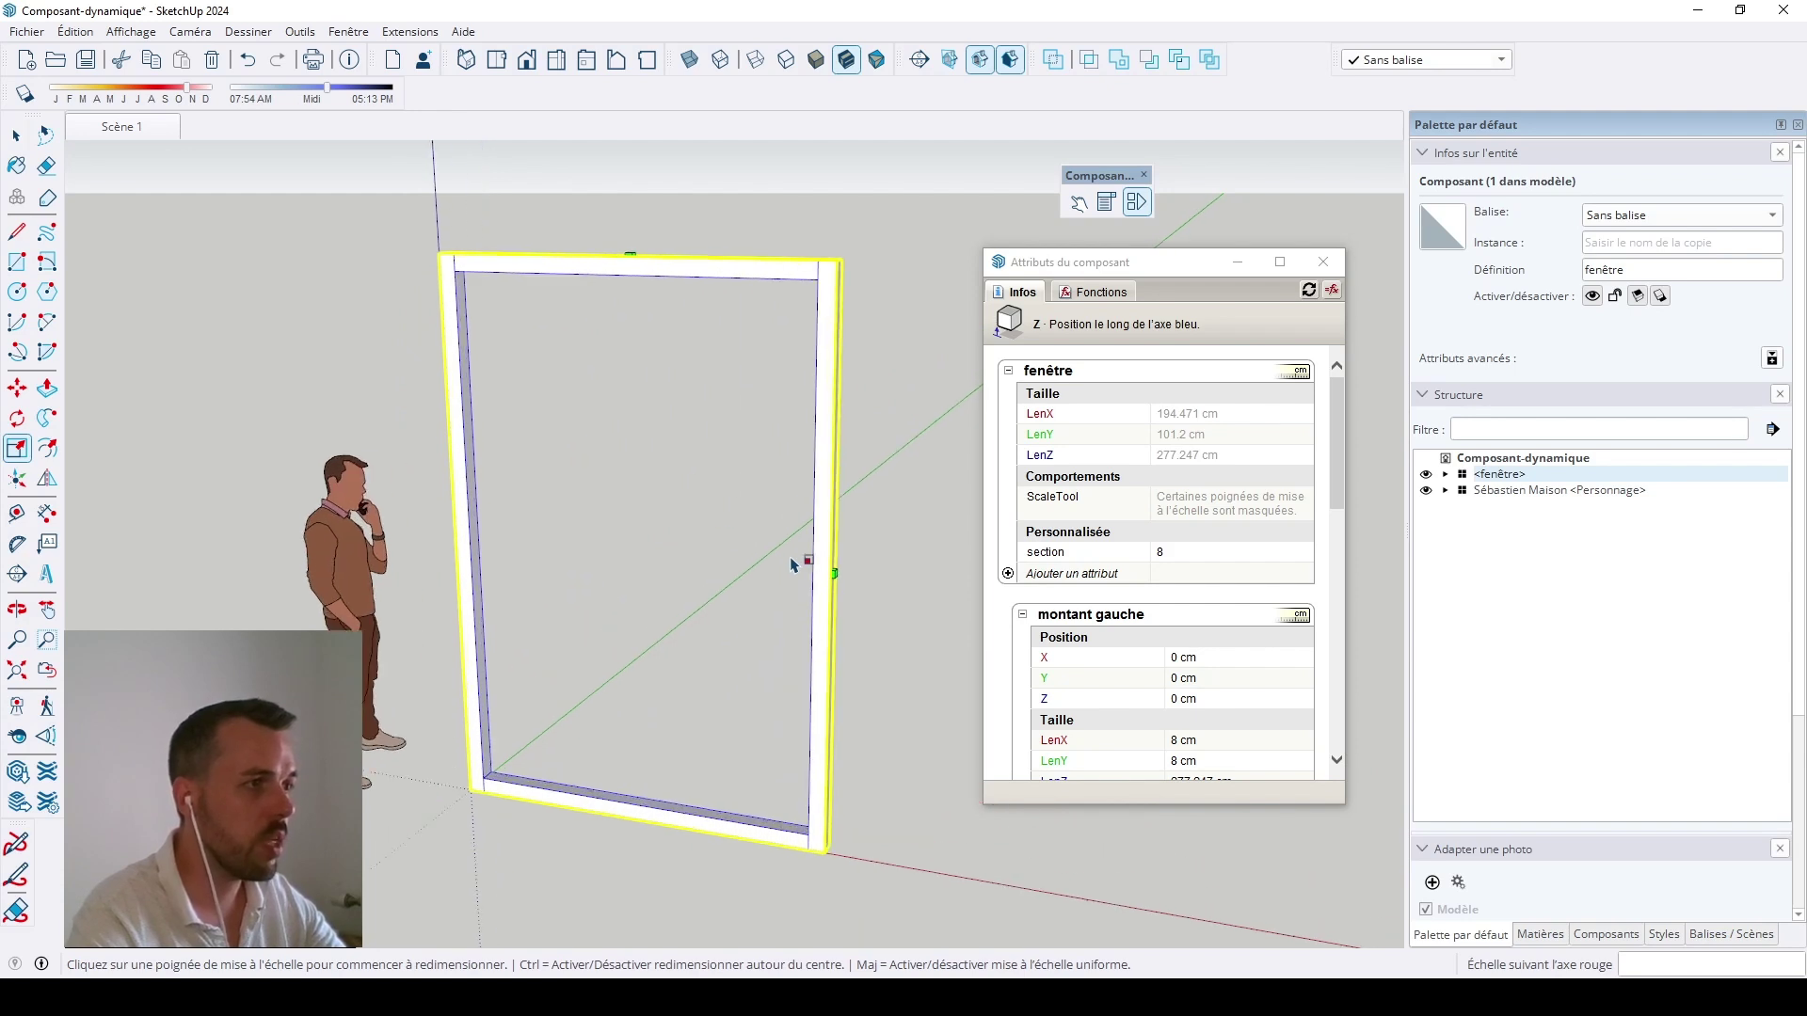
Step: Scale the frame to about 111 cm along the red axis and about 186 cm along the blue axis
left_click(833, 574)
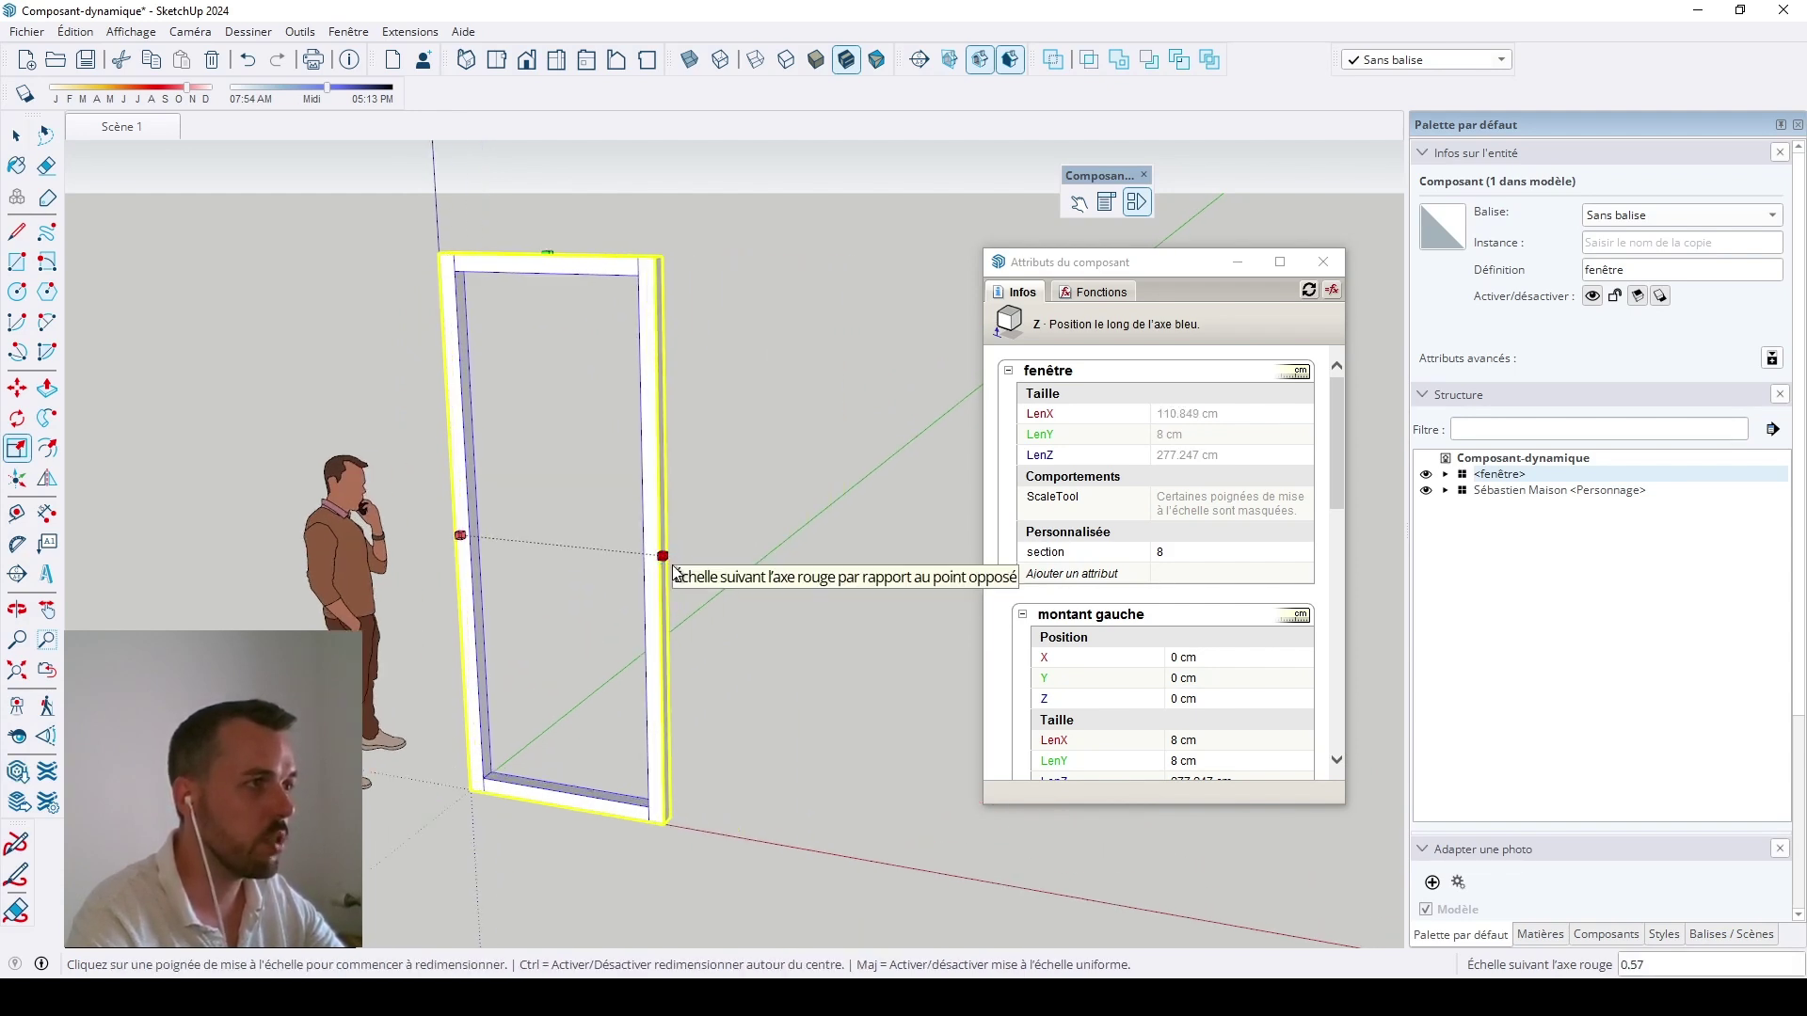
left_click(666, 575)
left_click(548, 255)
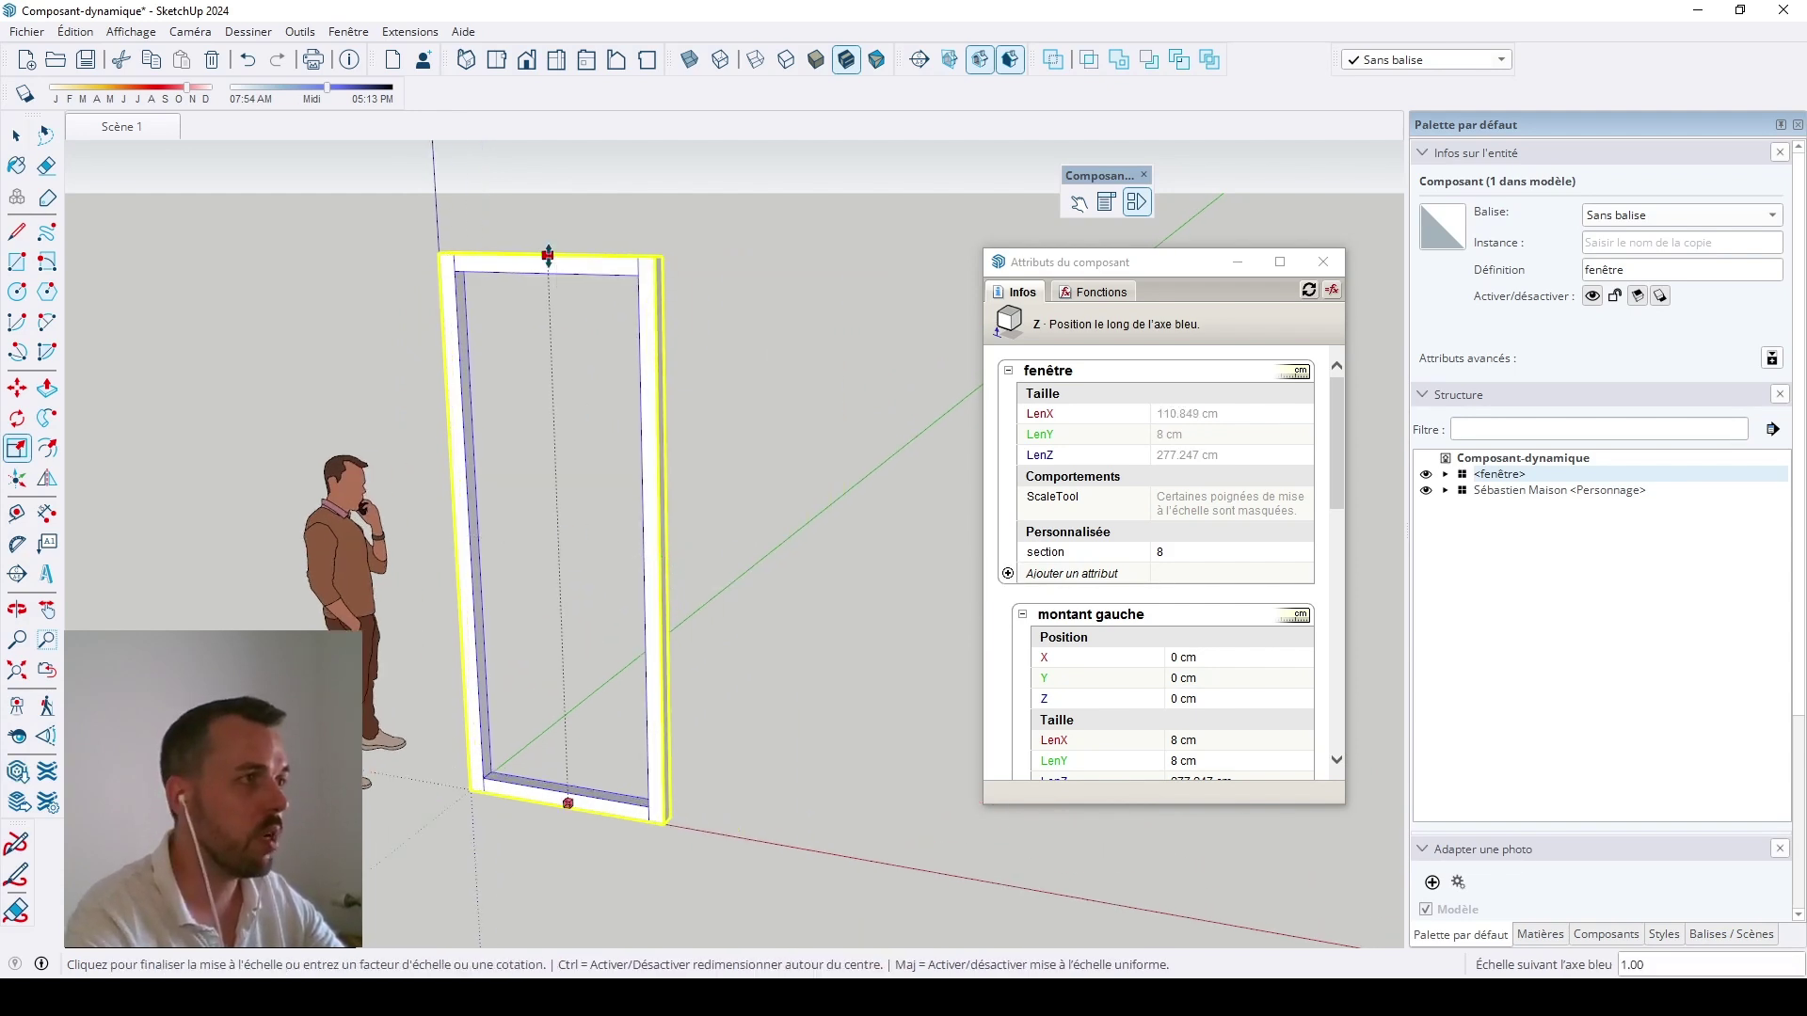
left_click(562, 450)
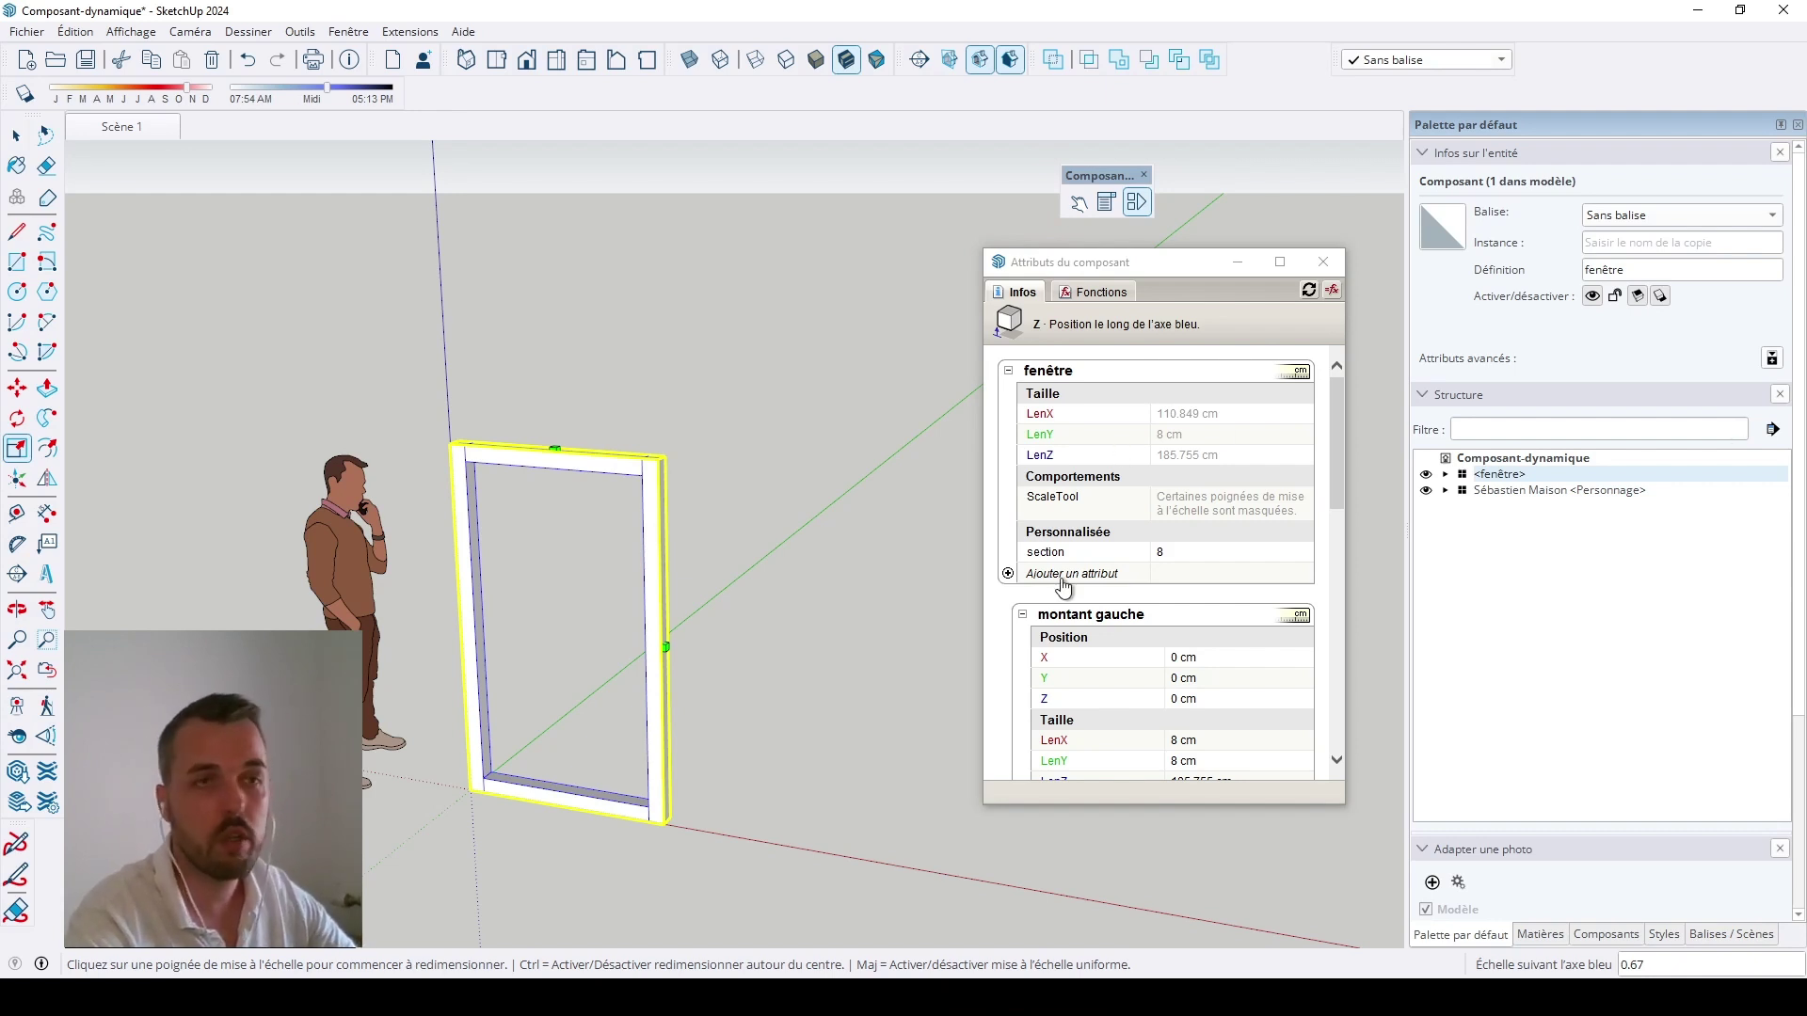
Step: Set the custom attribute section of "fenêtre" to =20 to test thicker frame members
left_click(1190, 555)
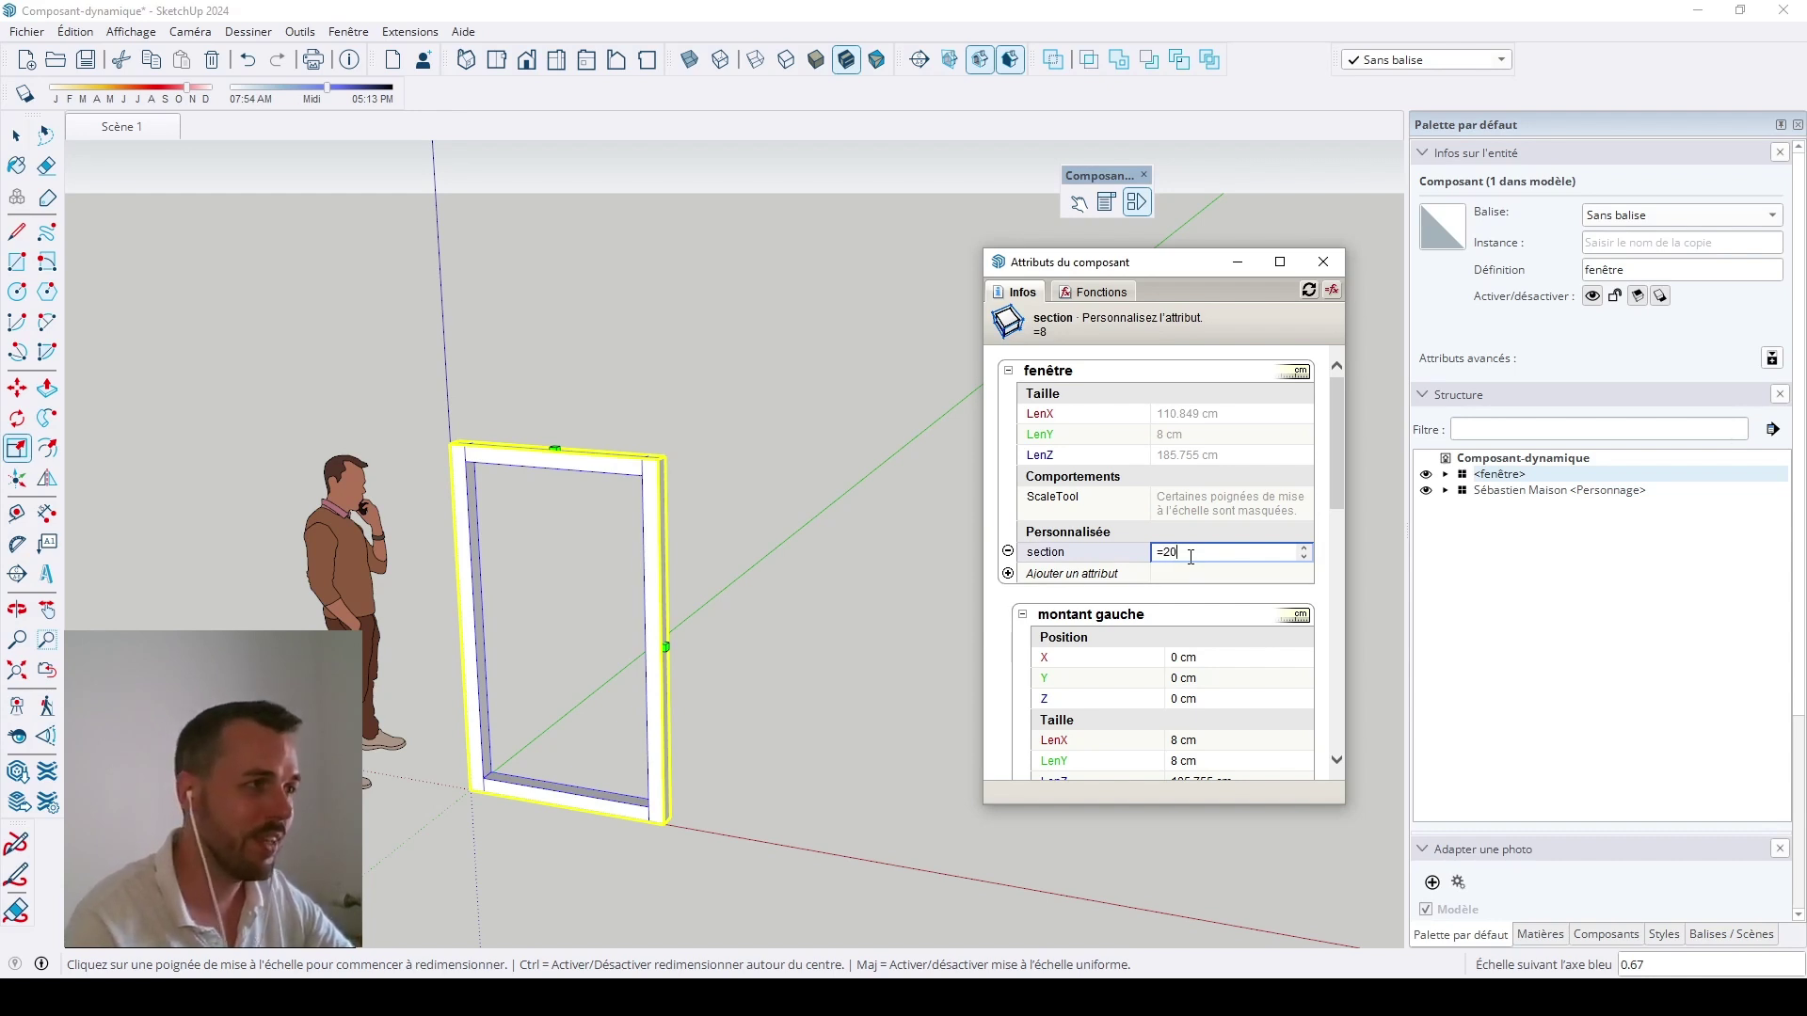
key("Return")
scroll(663, 442, "down", 2)
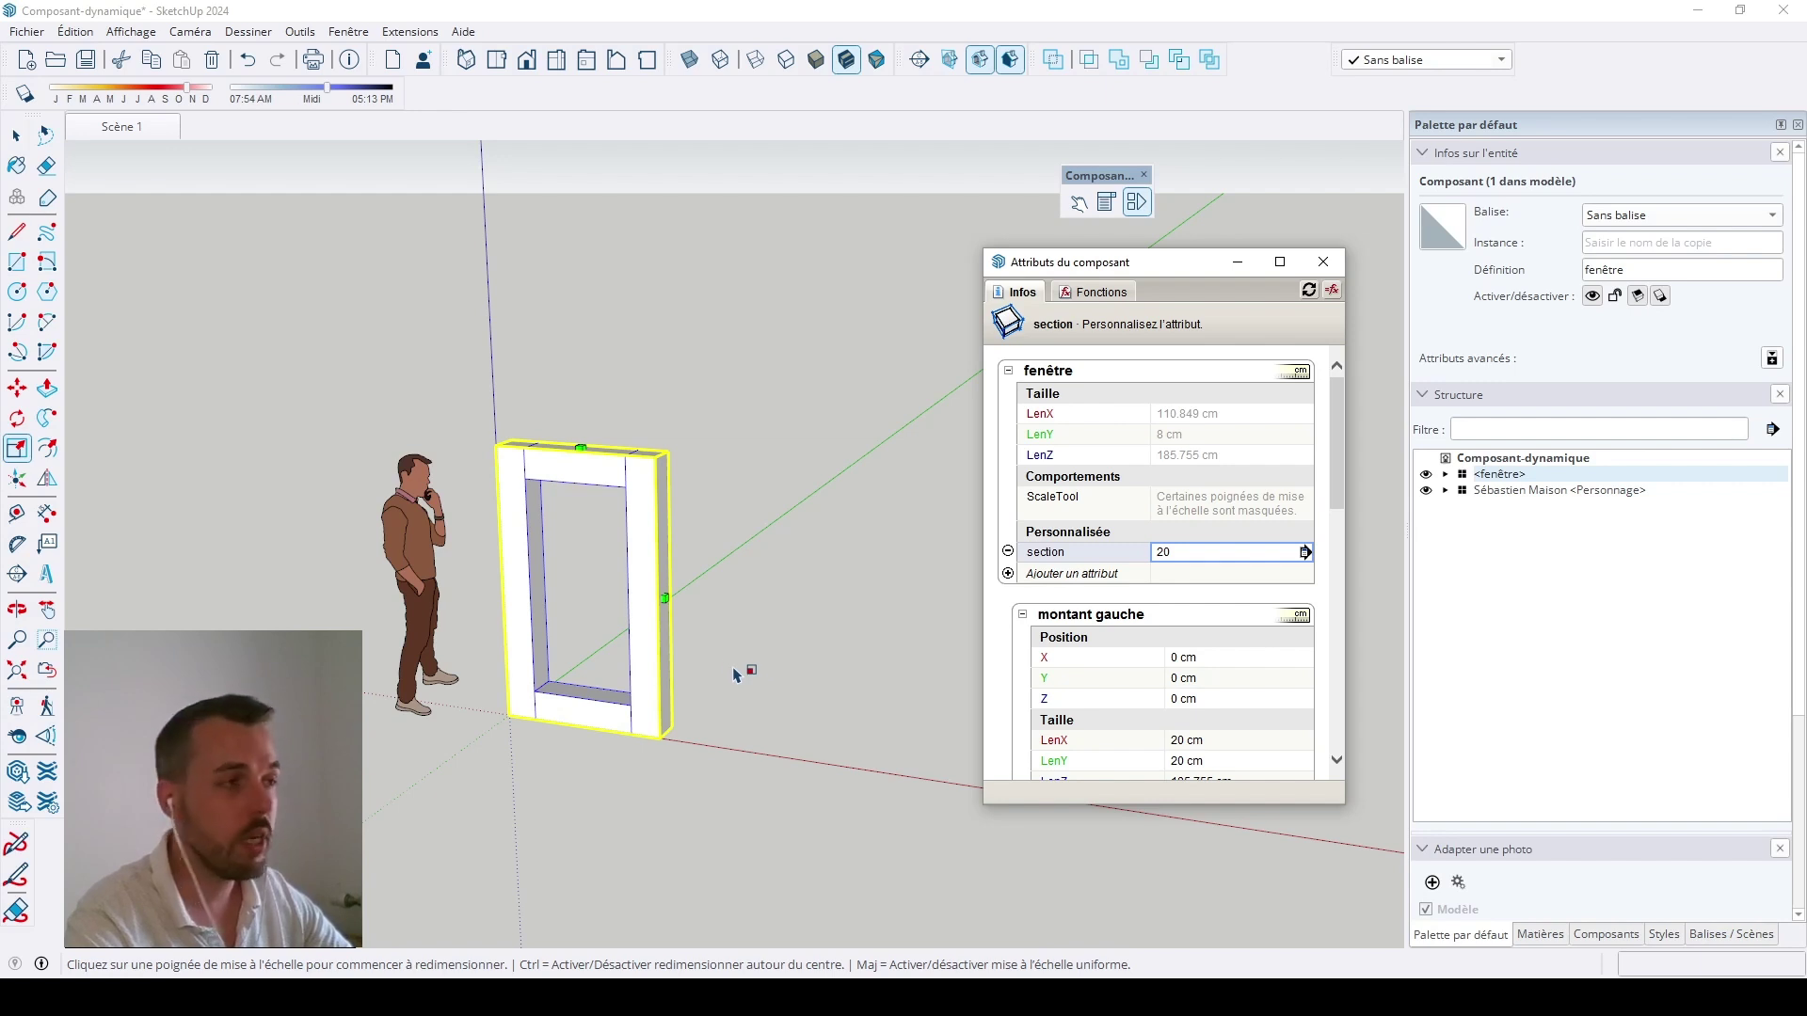
Step: Enlarge the frame to about 236 cm wide and 273 cm high, and set its section attribute to =8
left_click_drag(665, 598, 858, 624)
left_click_drag(672, 448, 669, 310)
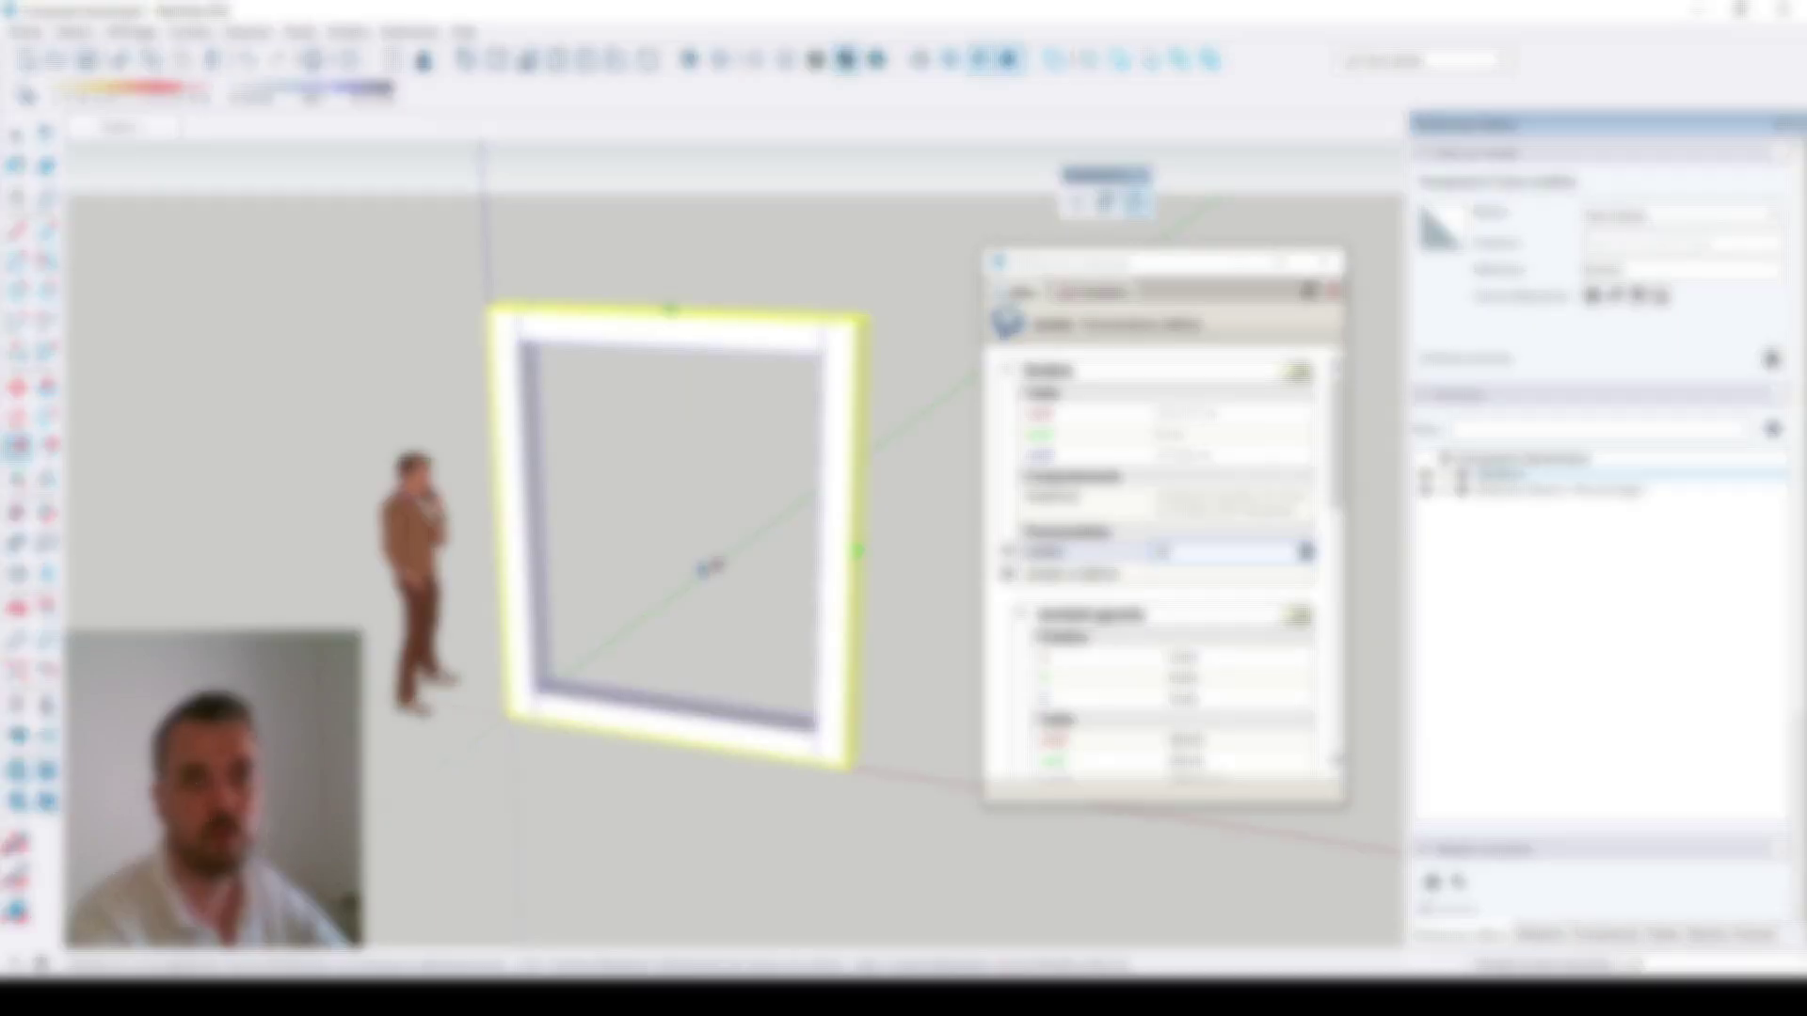
left_click(1206, 551)
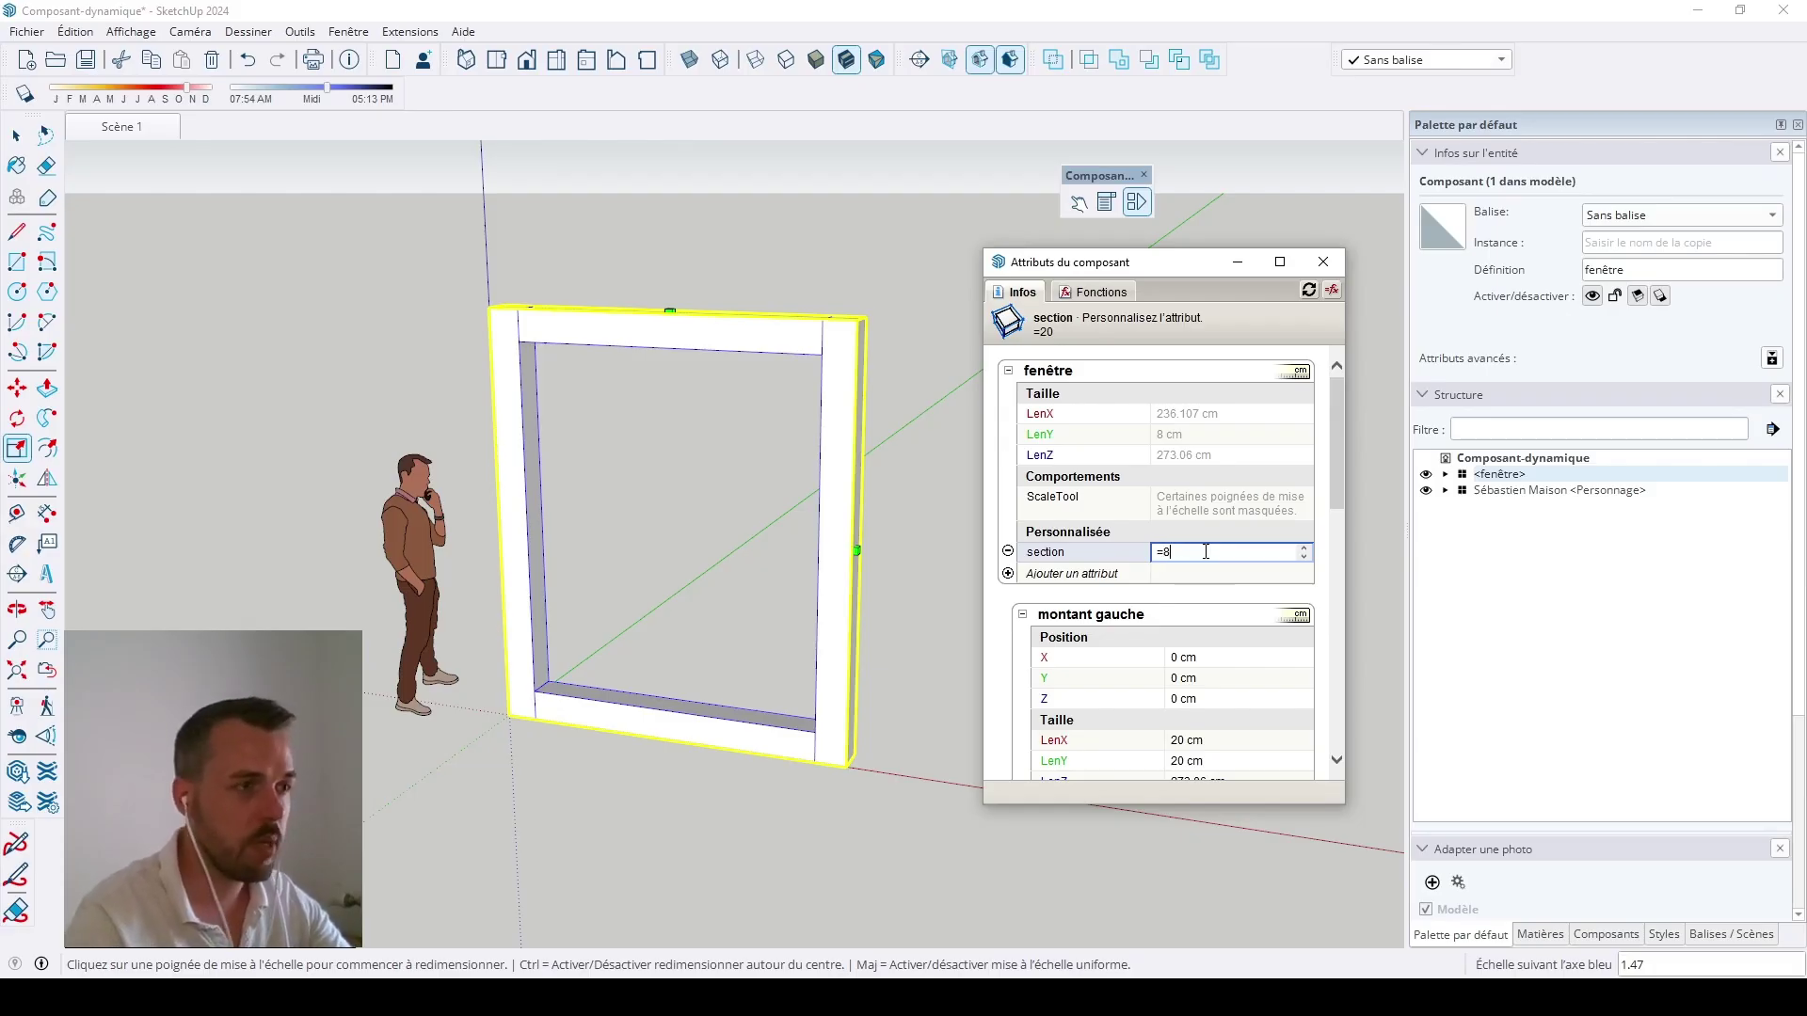
key("Return")
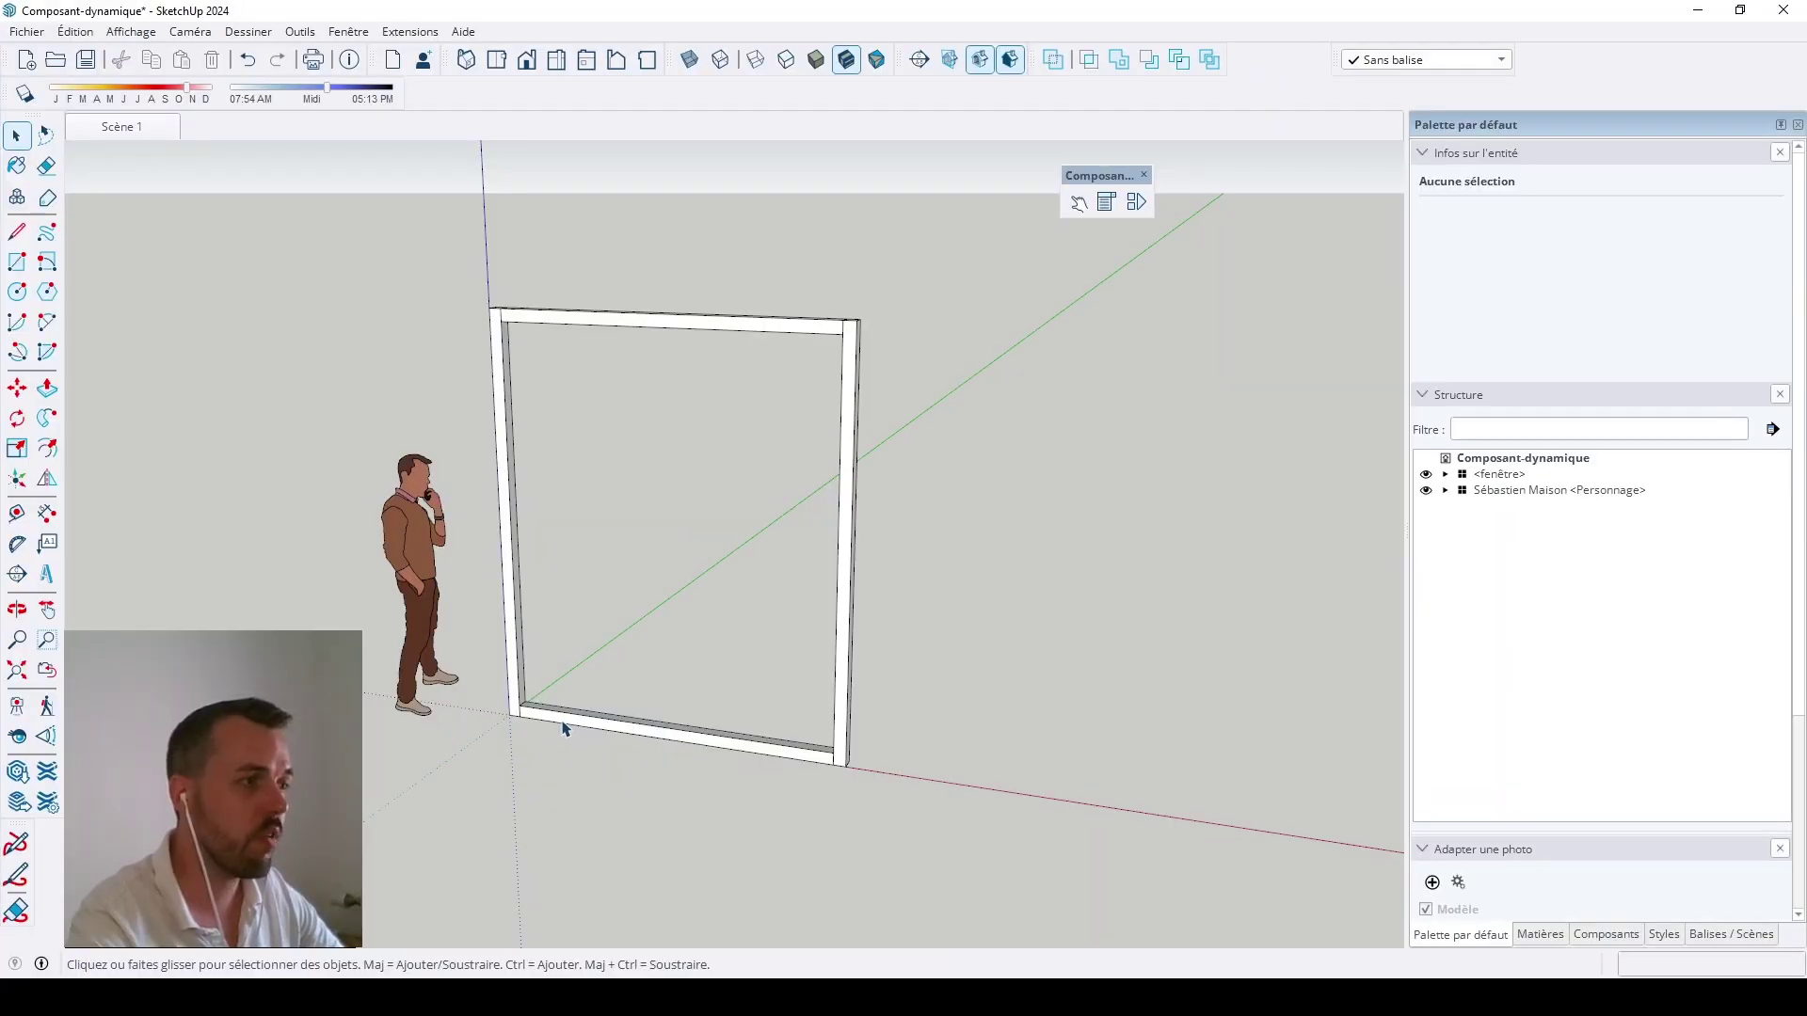
Step: Inside the "fenêtre" component, draw a rectangle across the opening at mid-depth, from the lower inner corner to the opposite upper inner corner
double_click(565, 728)
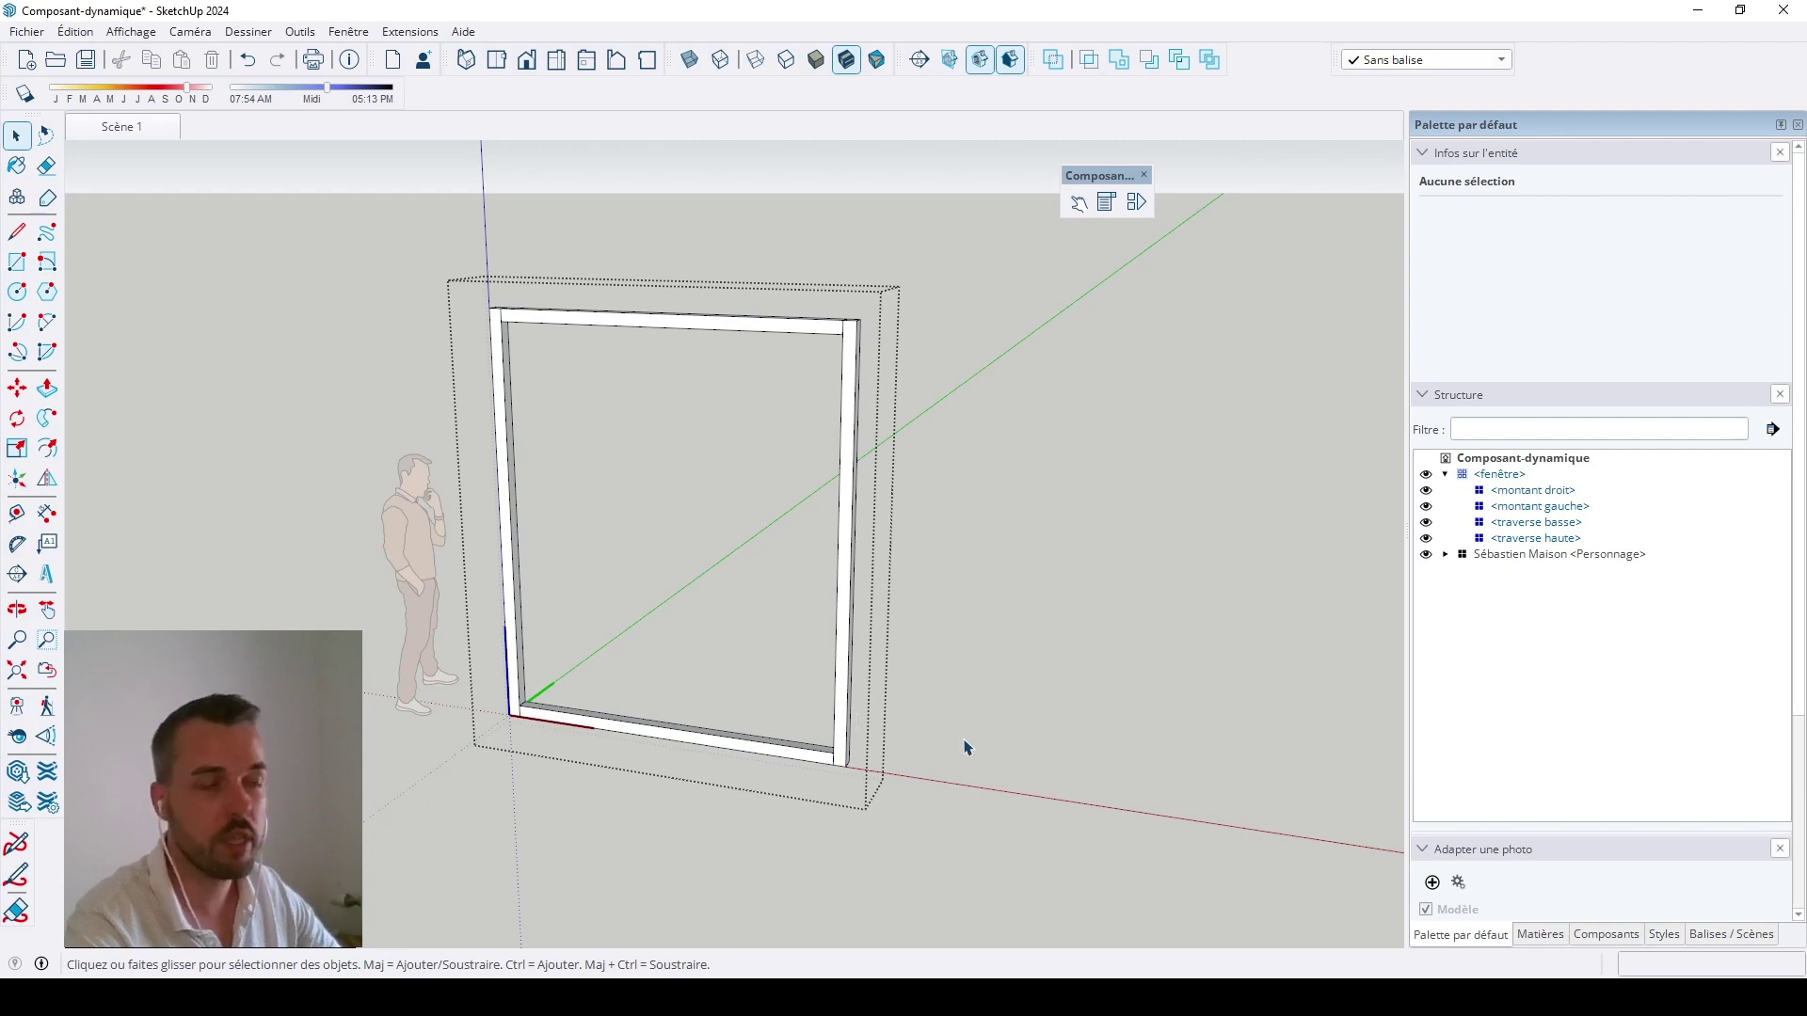
middle_click_drag(715, 529, 84, 291)
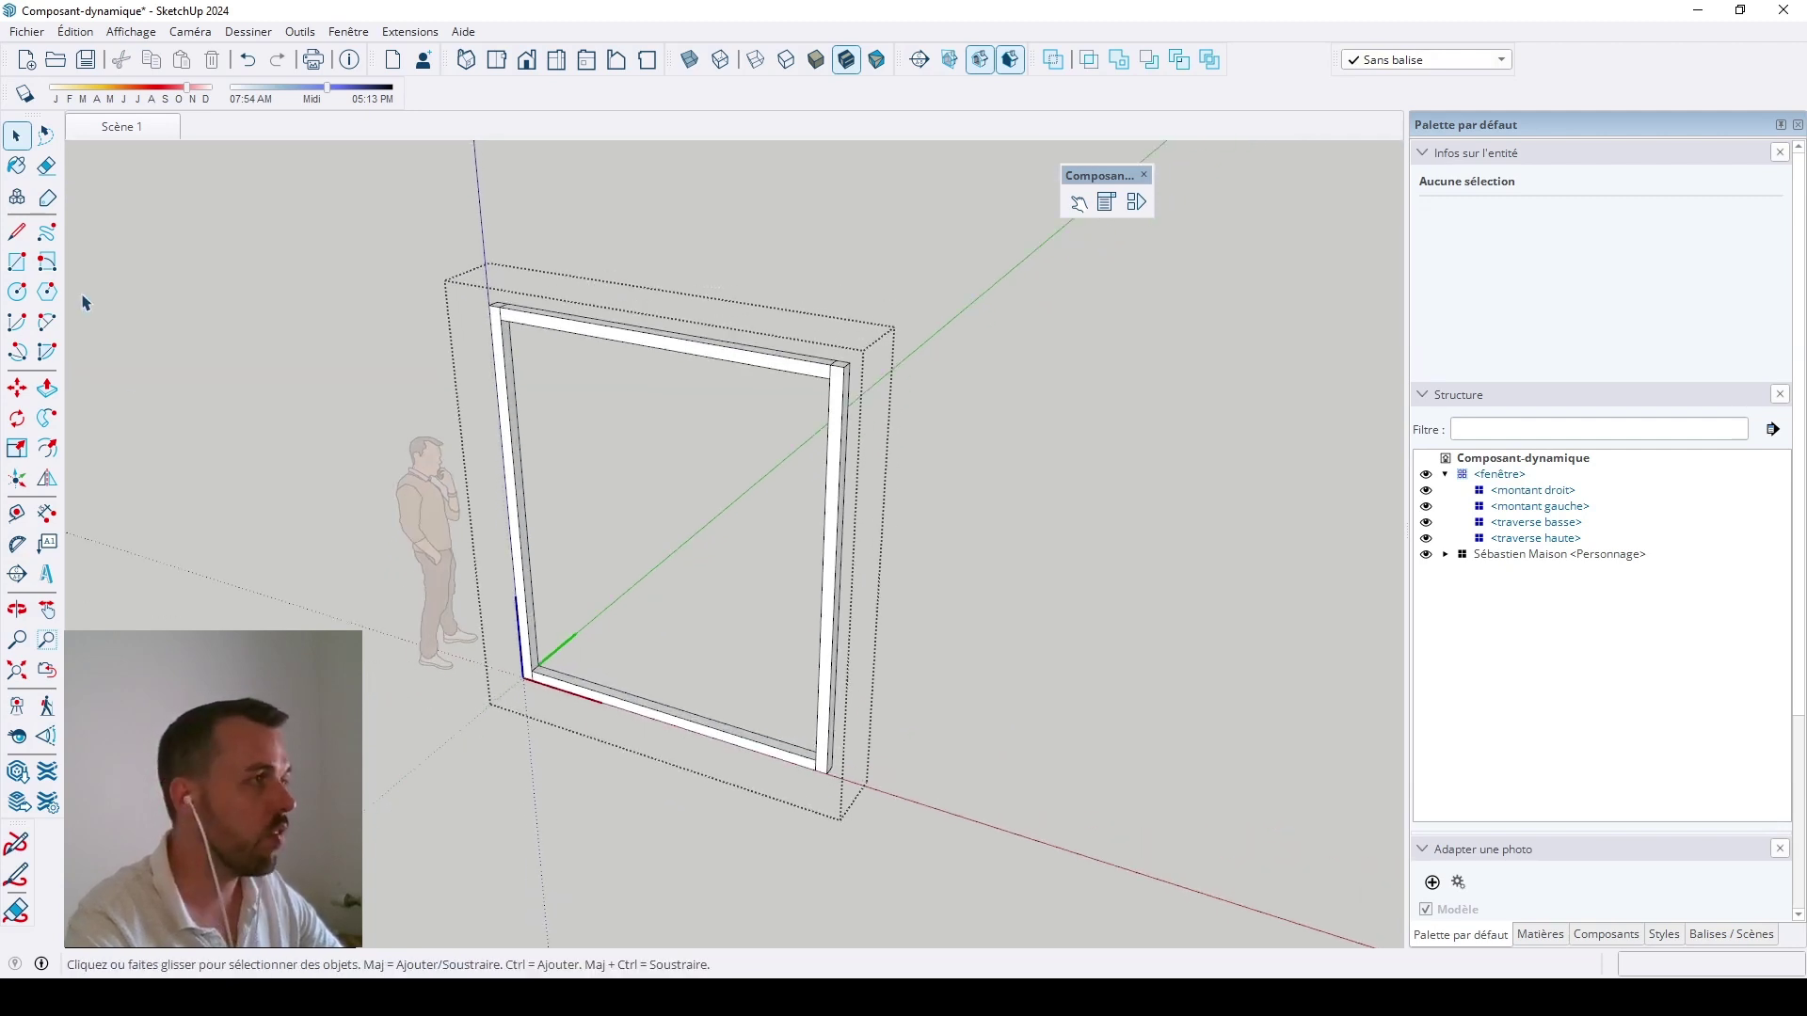
left_click(19, 263)
scroll(498, 657, "up", 6)
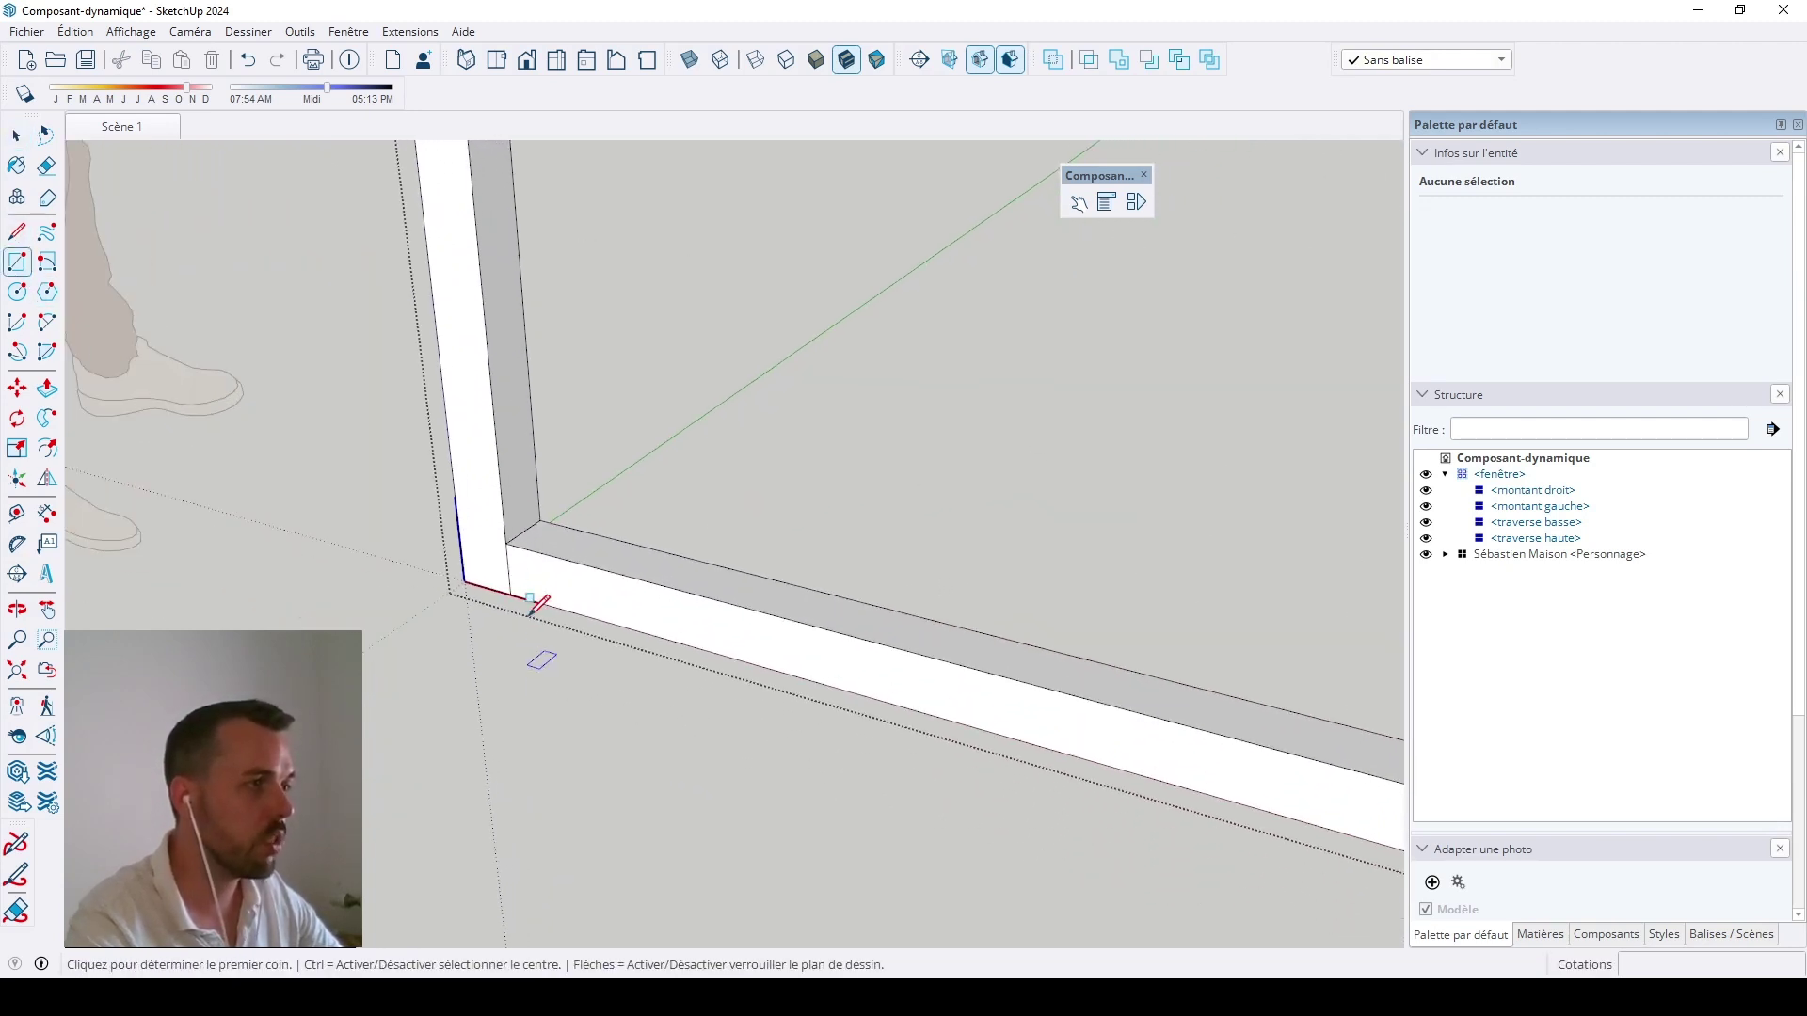
left_click(525, 531)
scroll(525, 532, "down", 8)
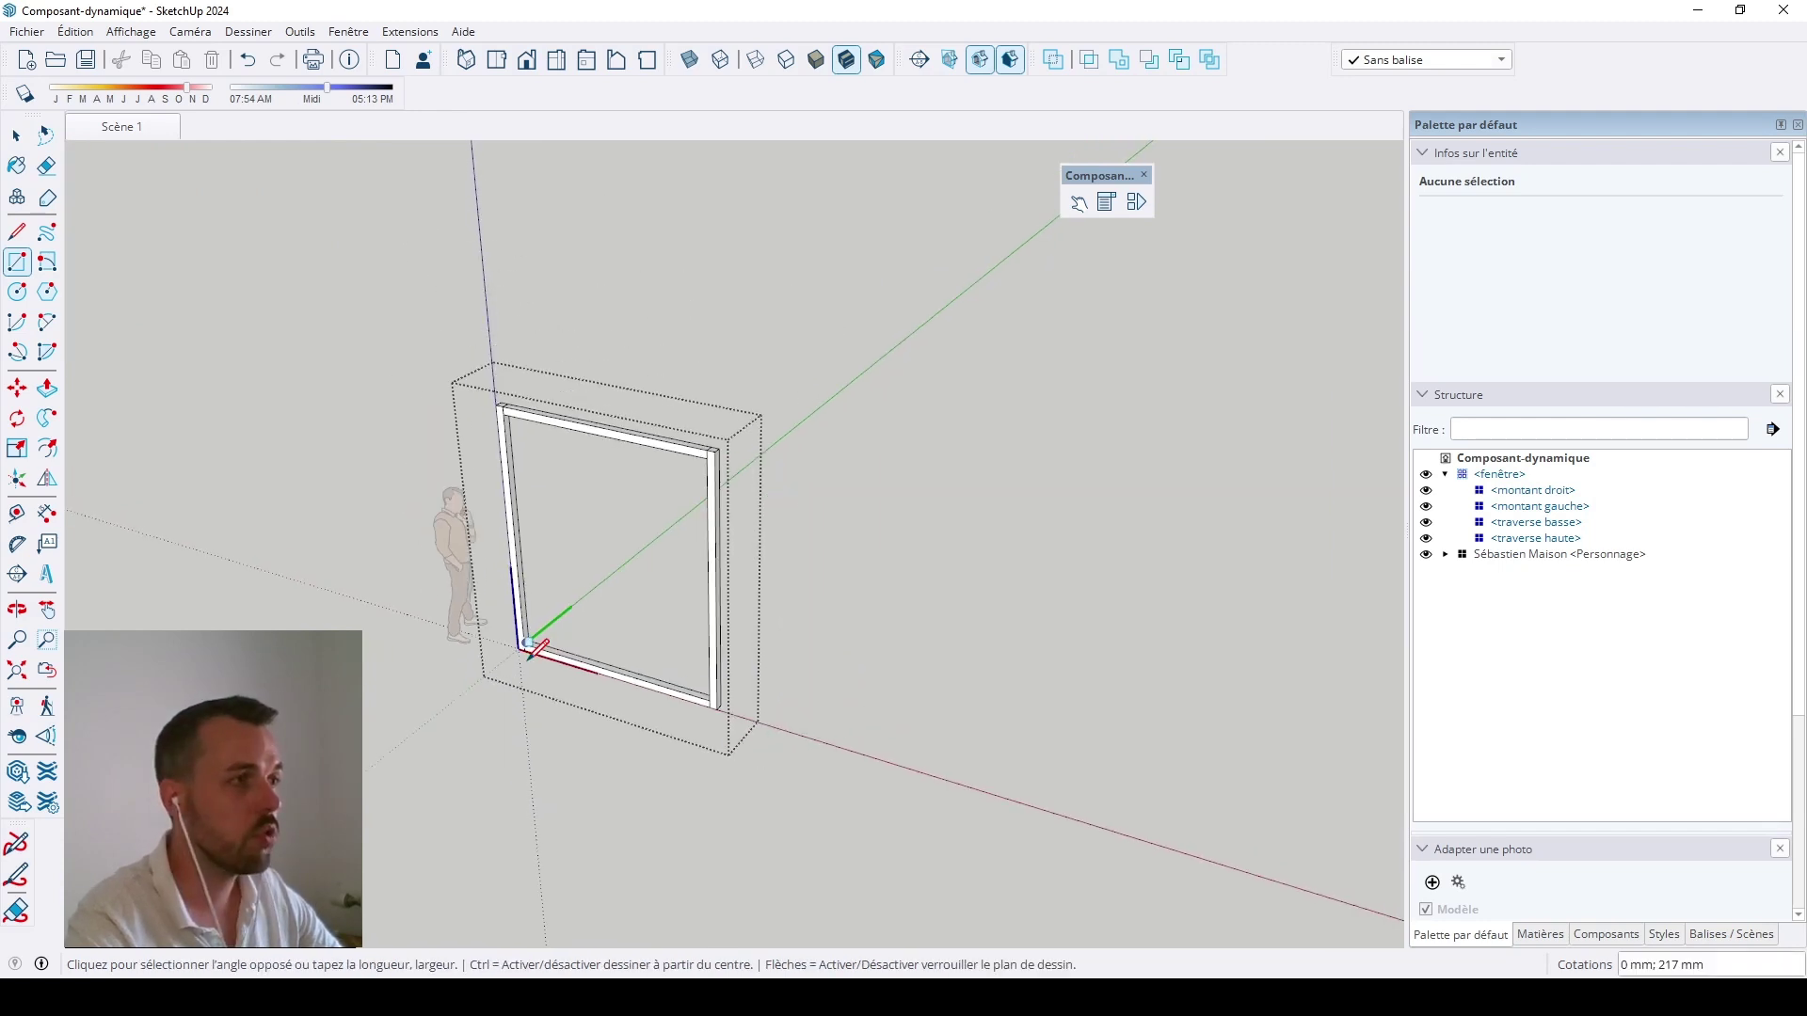
scroll(881, 403, "up", 6)
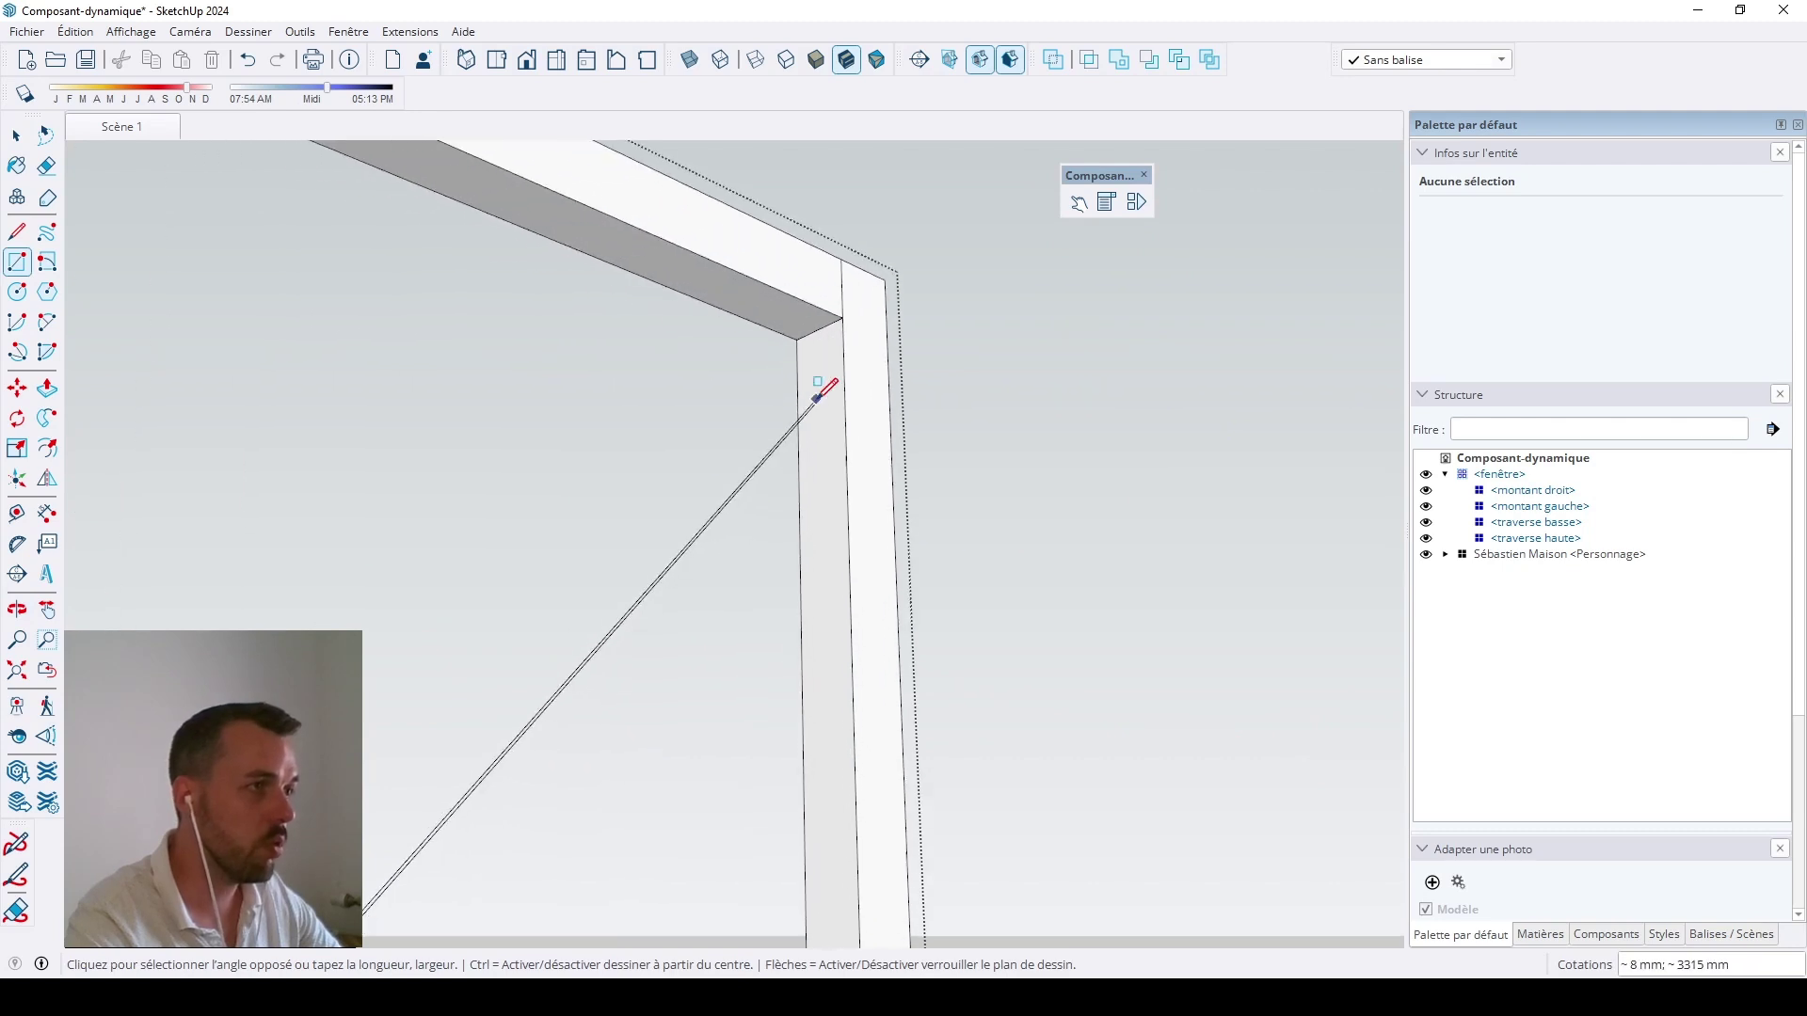
left_click(817, 394)
scroll(919, 476, "down", 6)
middle_click_drag(1139, 513, 593, 806)
Step: Create a component named "vitrage" from the rectangle's face and edges
left_click(16, 135)
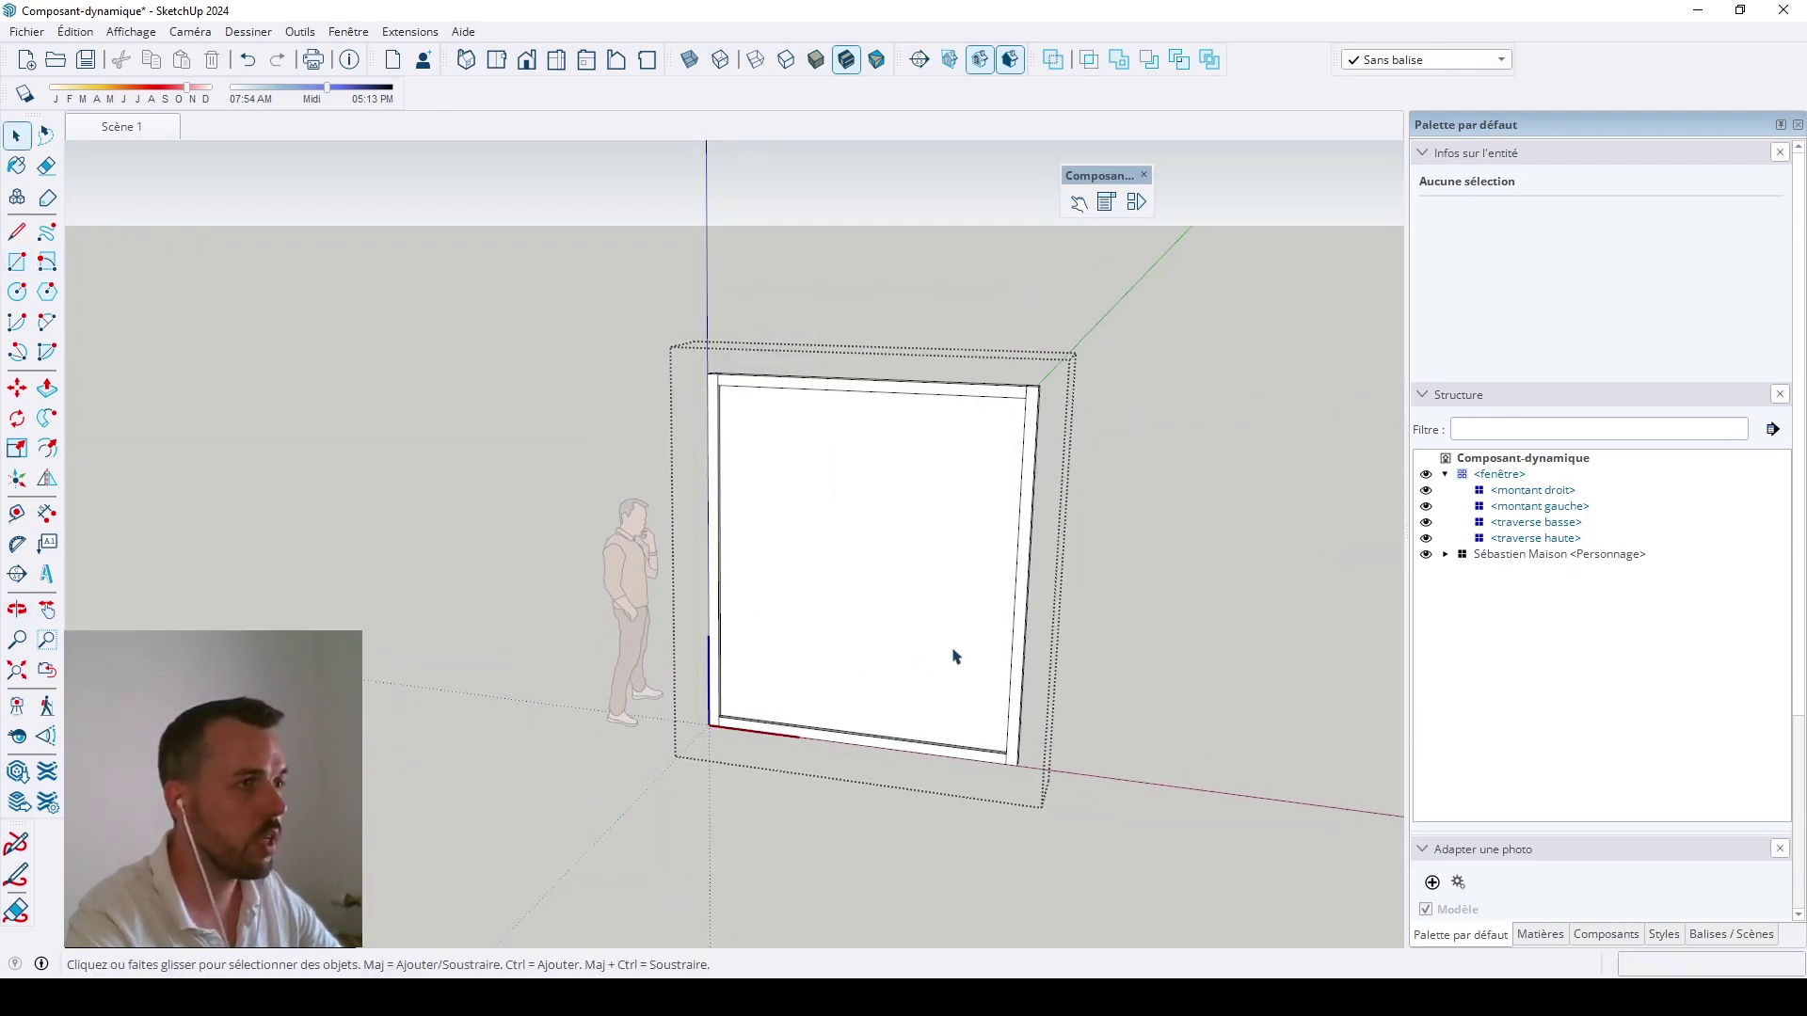
double_click(873, 559)
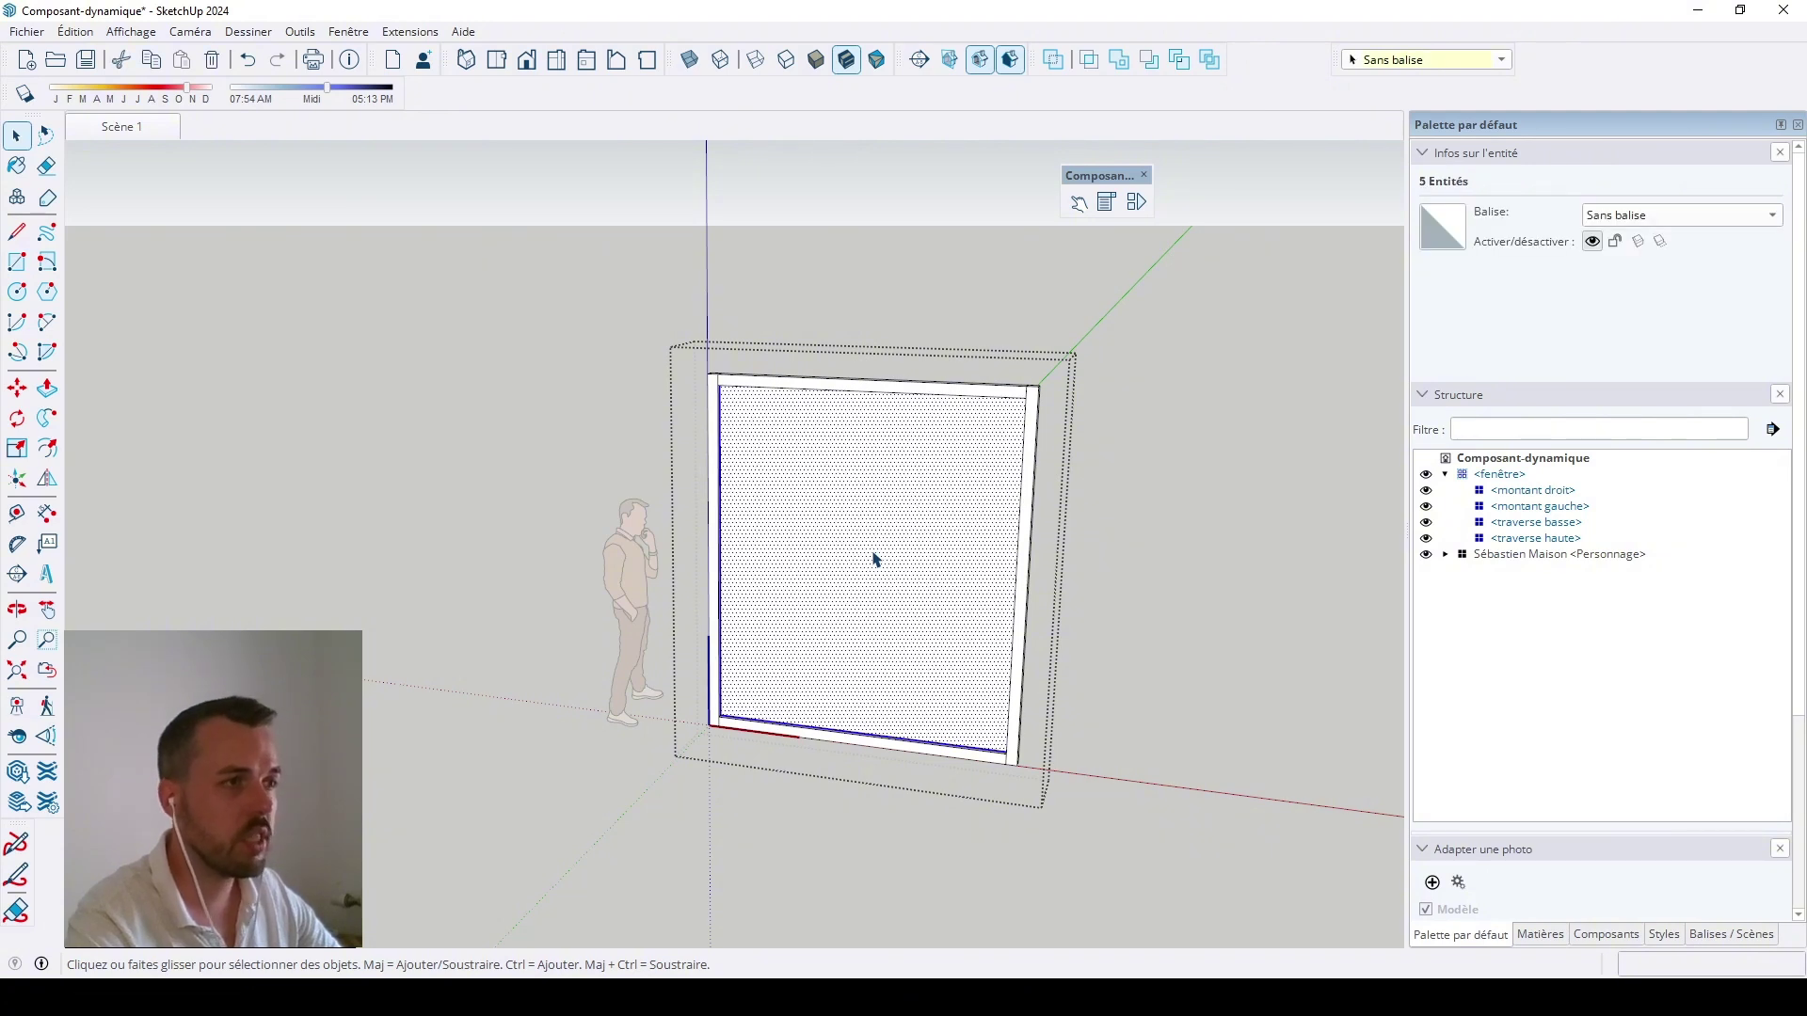
right_click(873, 559)
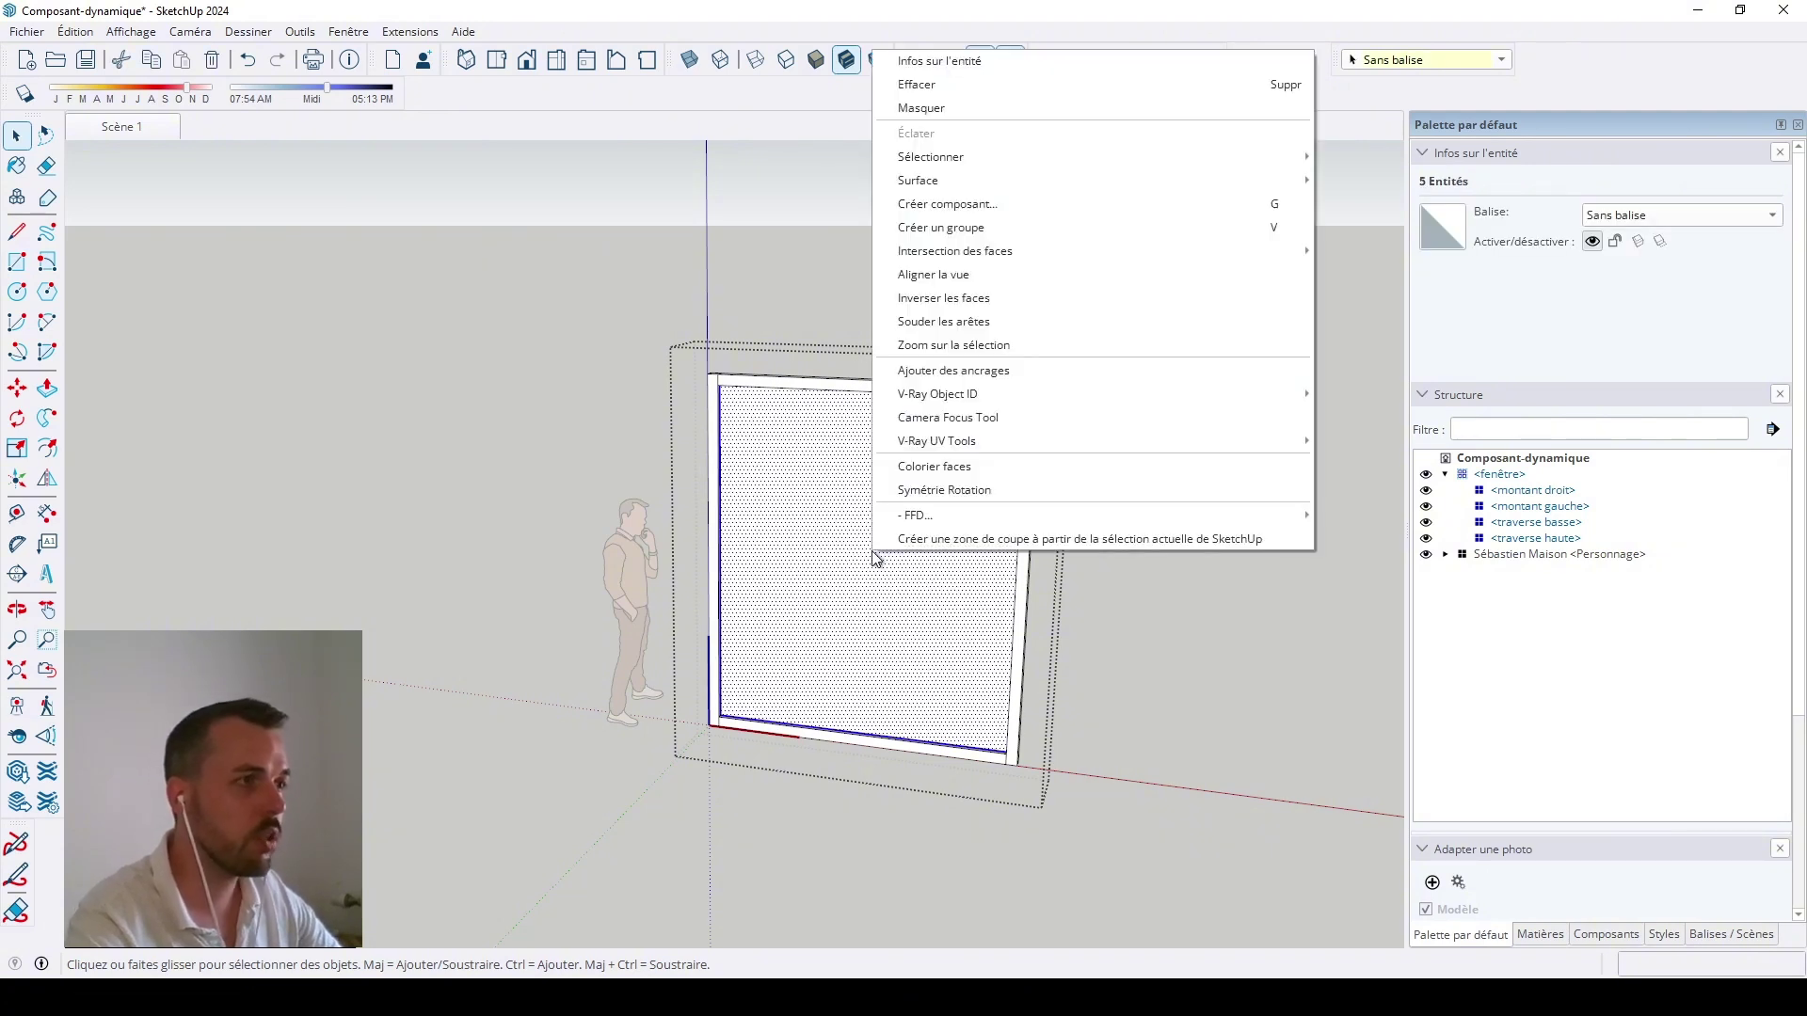
left_click(1013, 205)
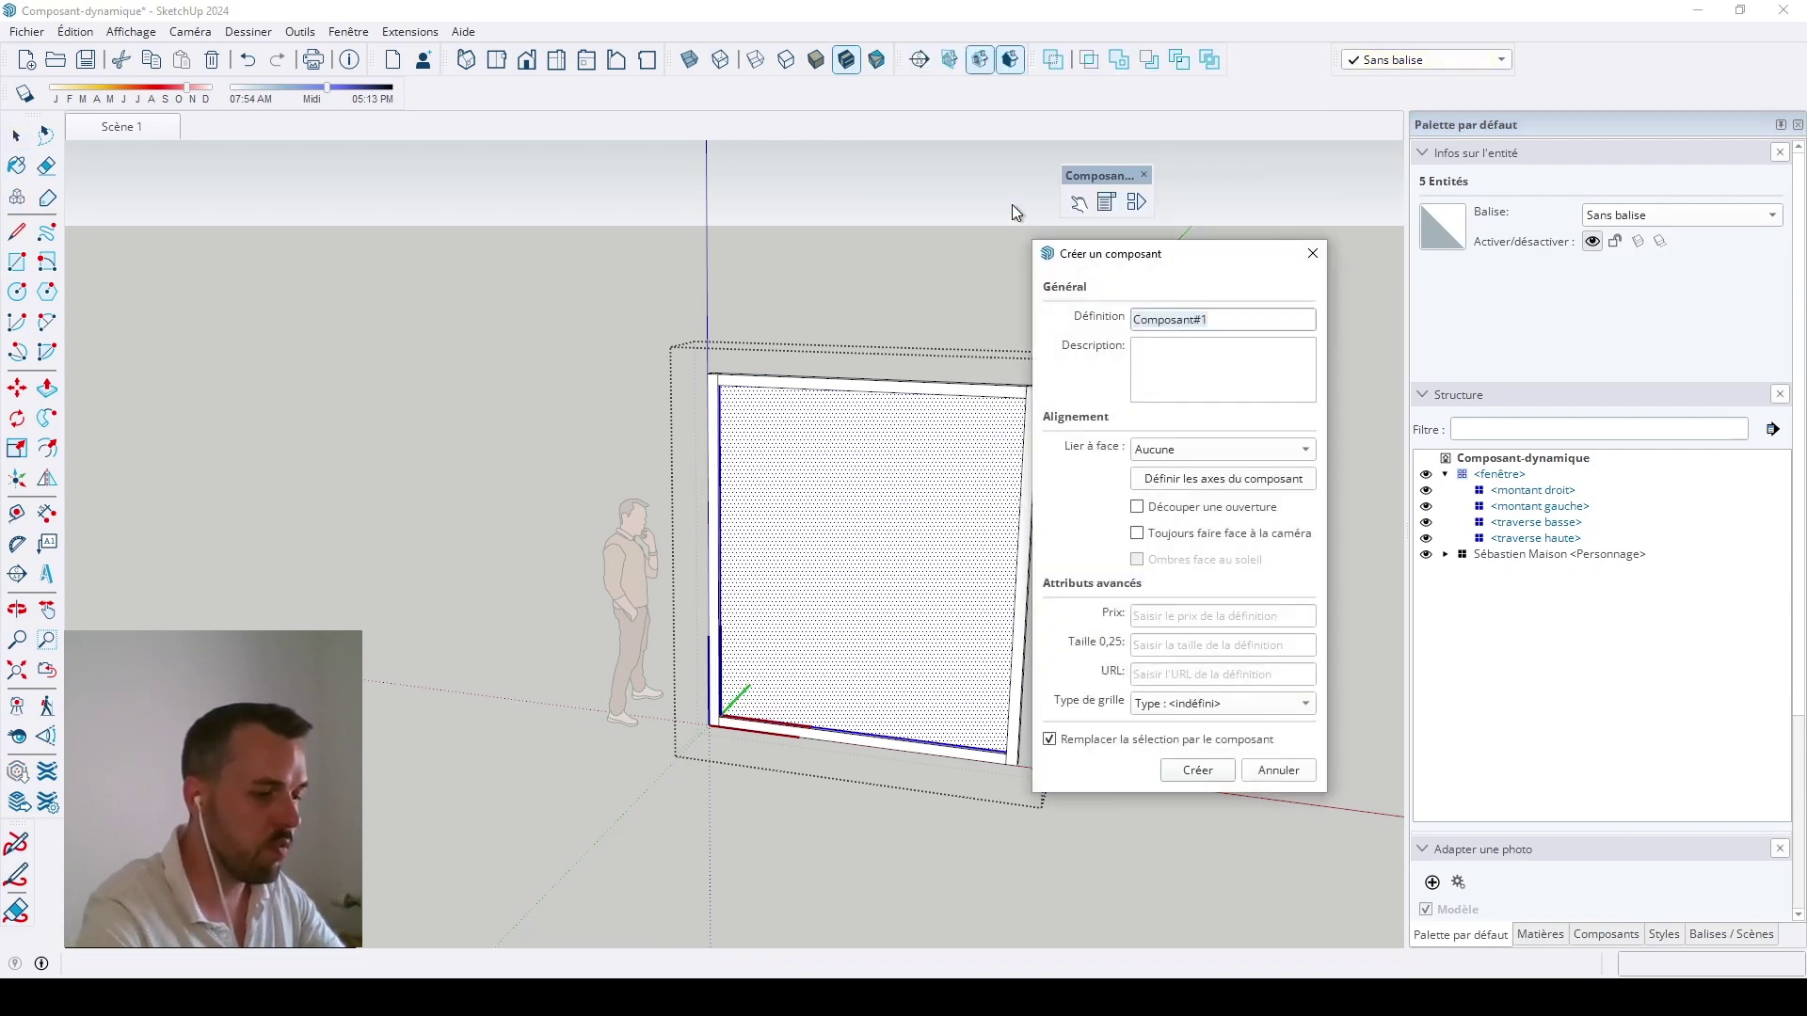
type("vitrage")
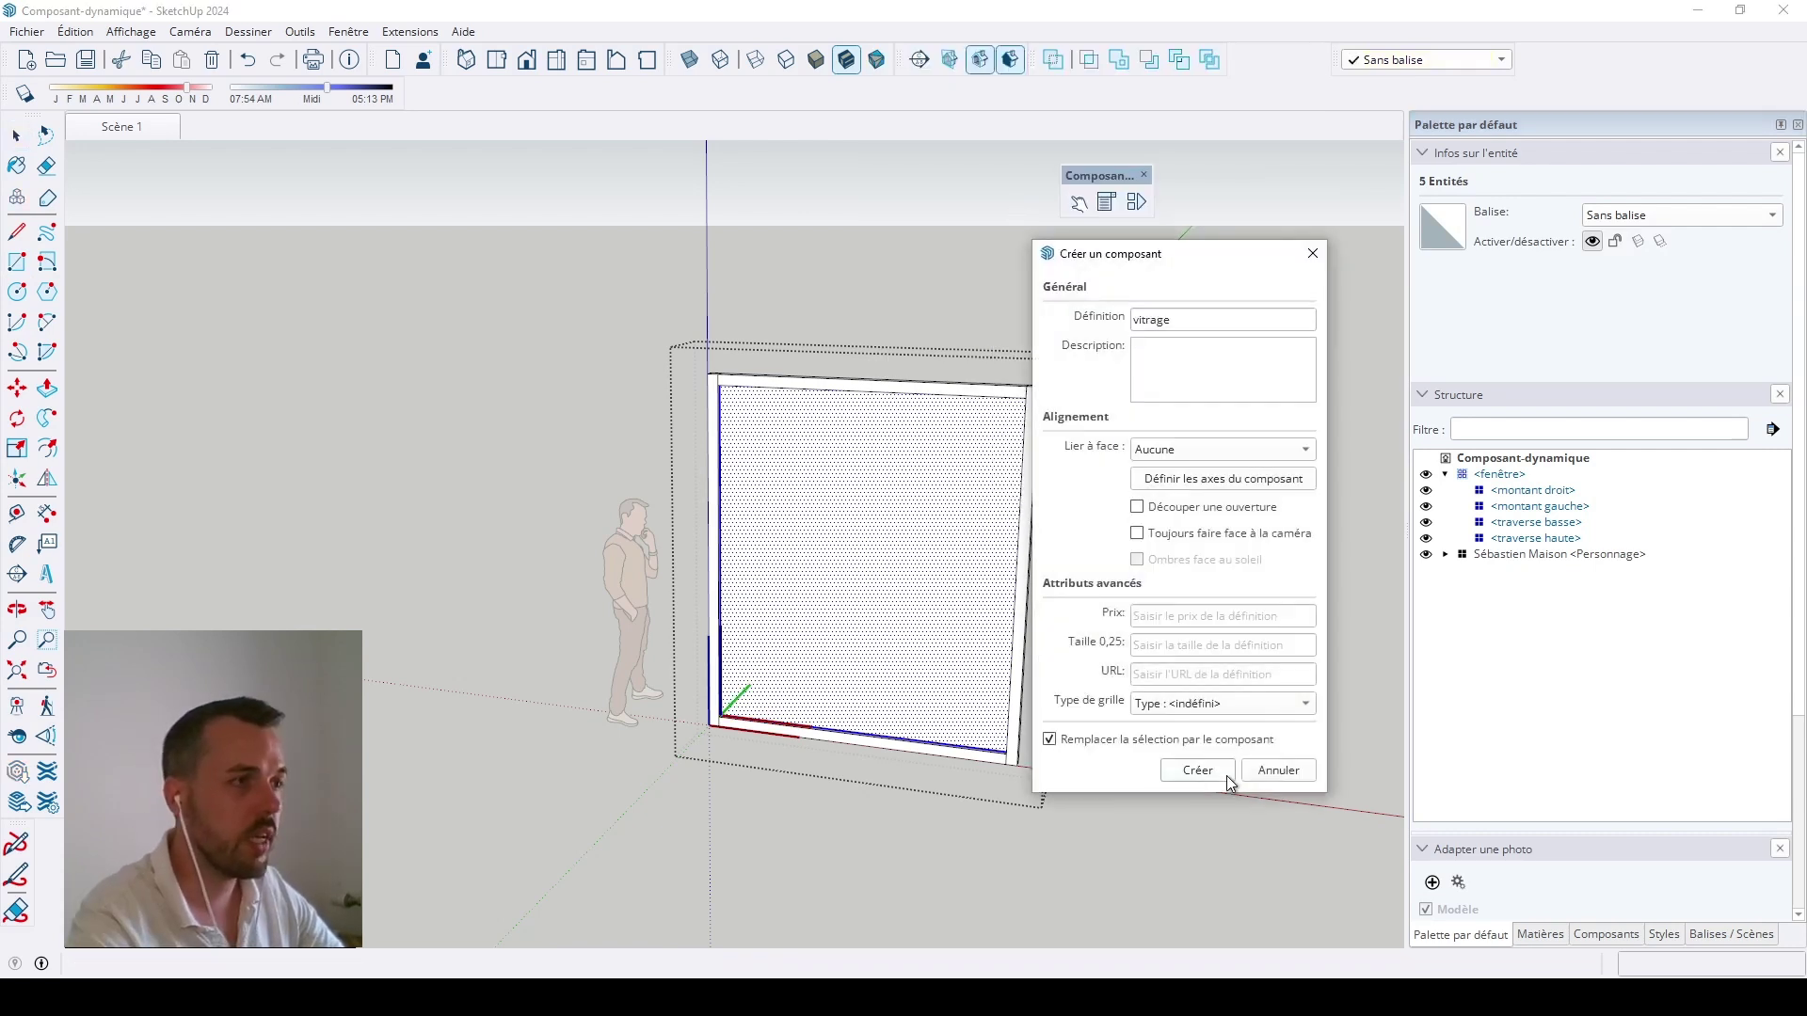
left_click(1227, 774)
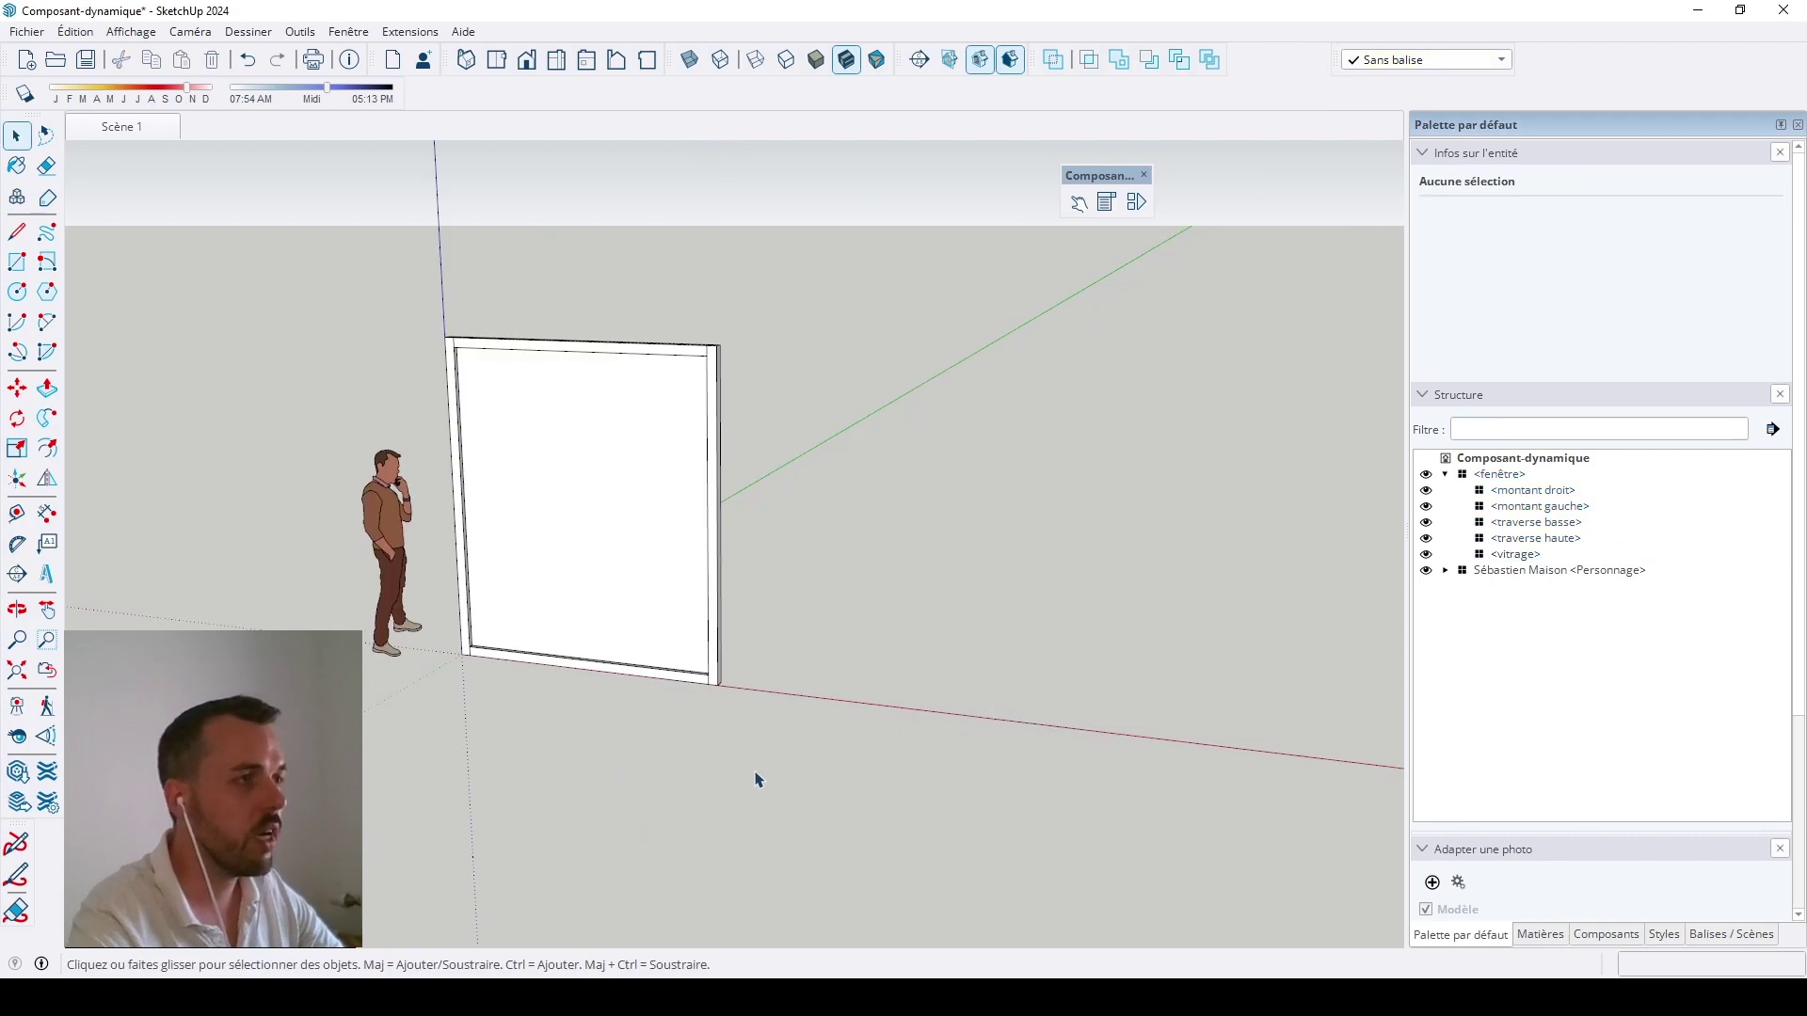
Step: Add the full set of size and position attributes to the "vitrage" subcomponent of "fenêtre"
left_click(1137, 202)
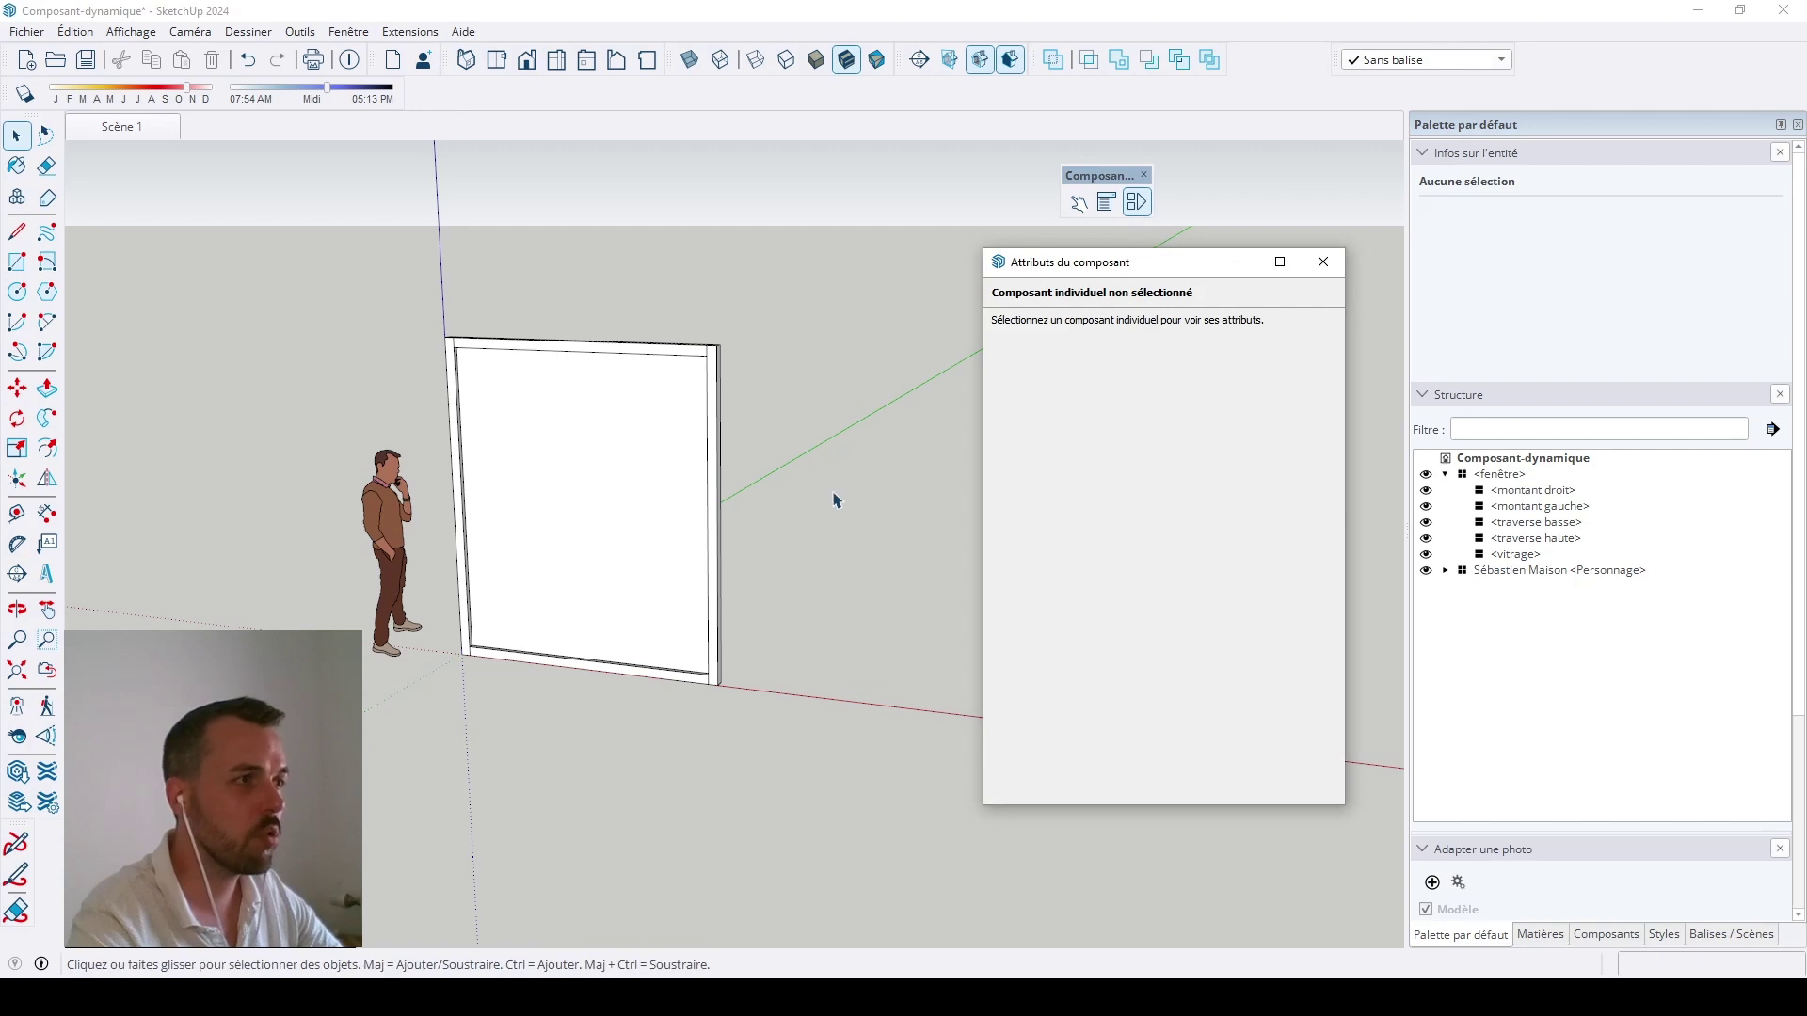
left_click(621, 484)
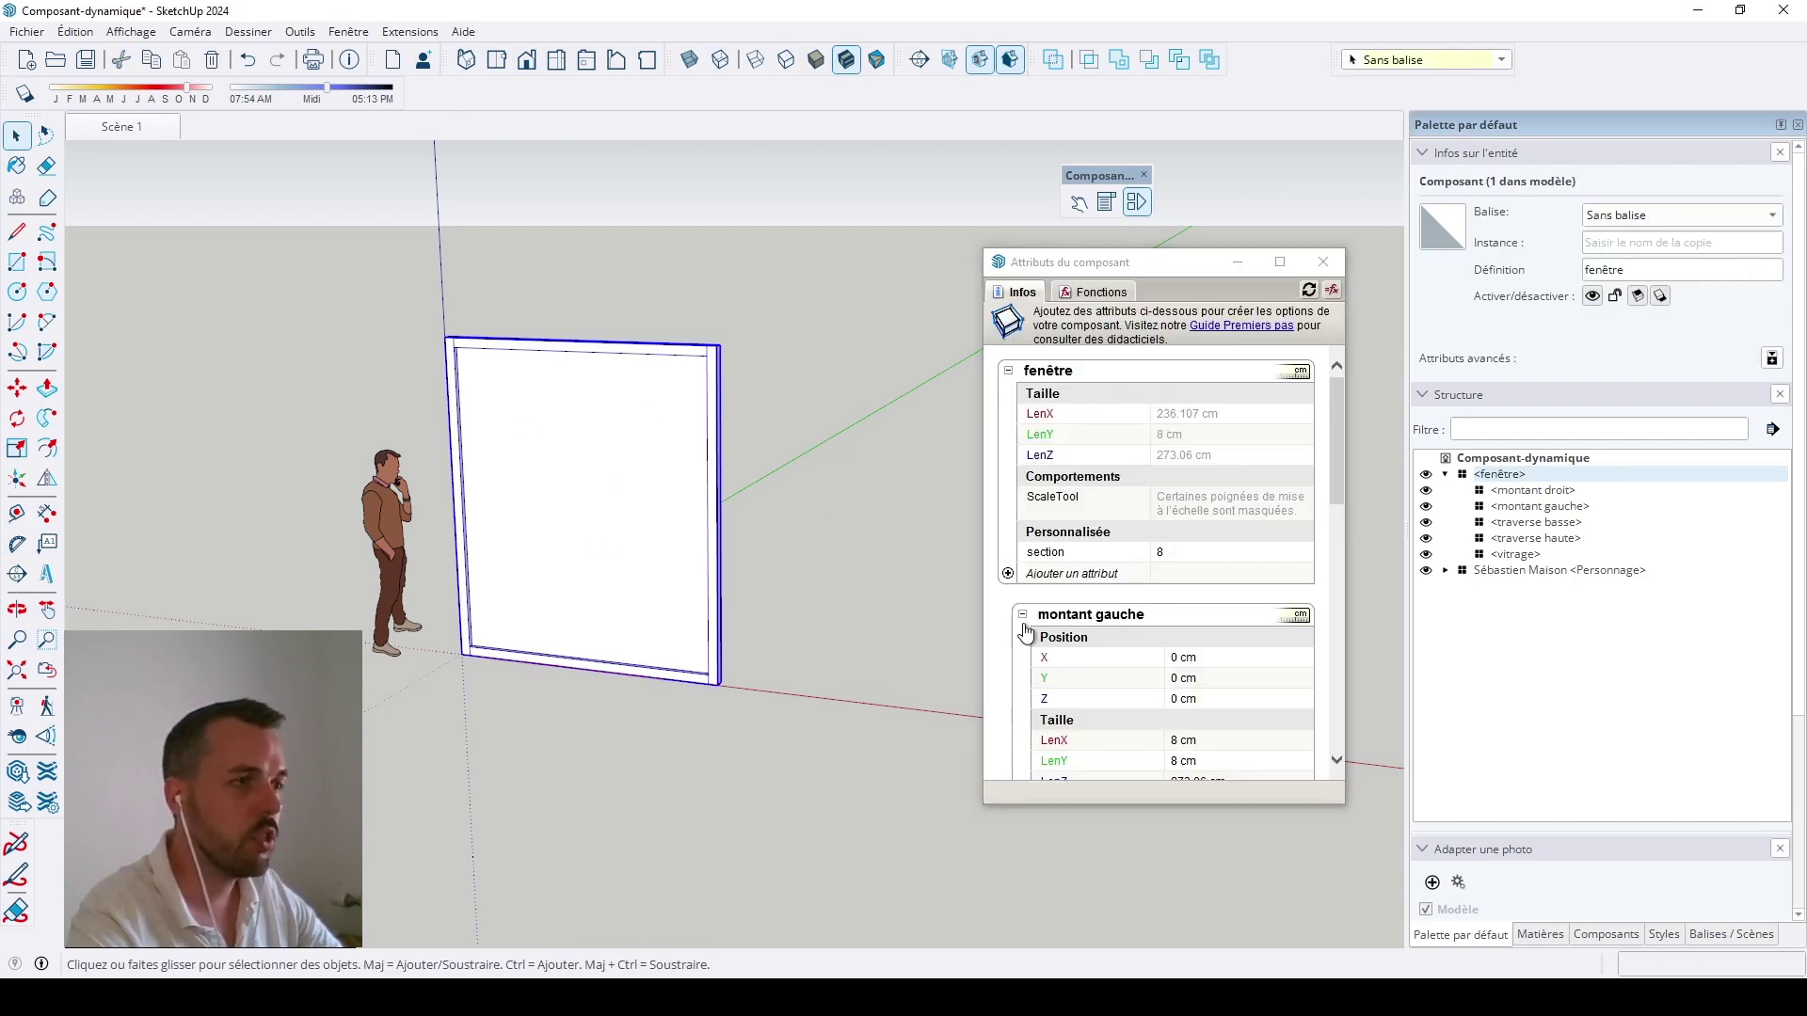
scroll(1026, 633, "down", 10)
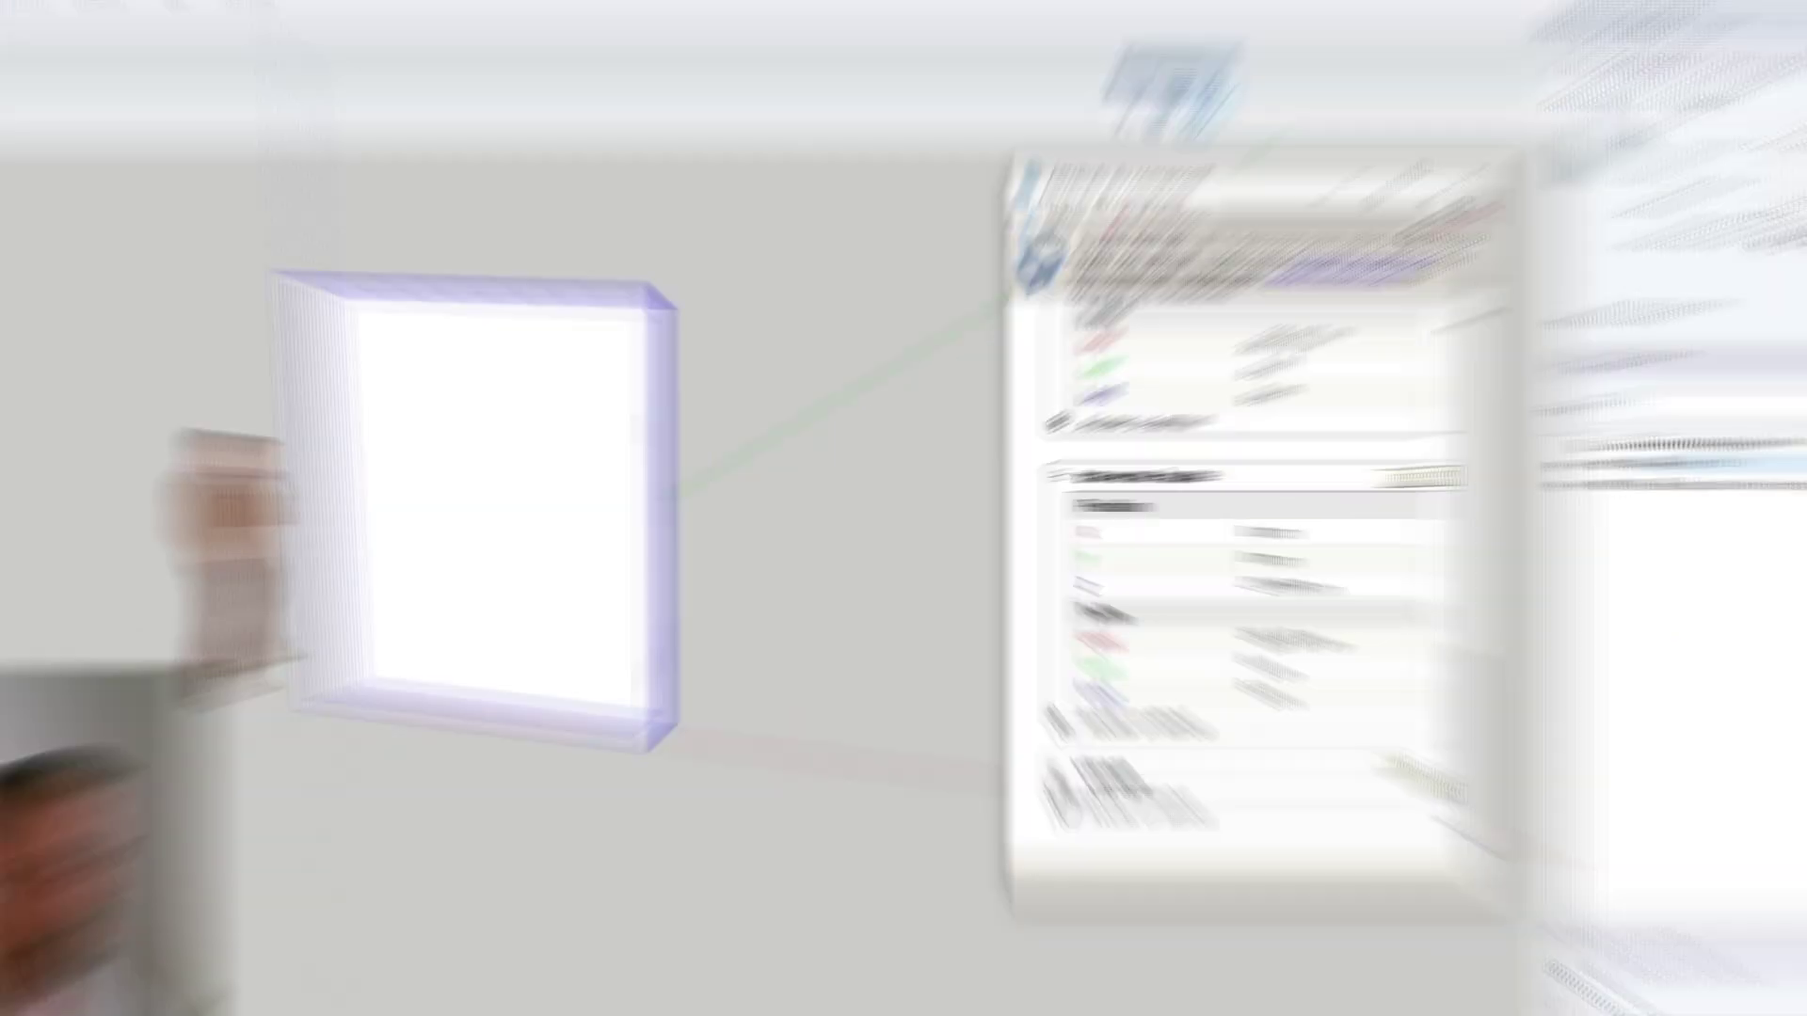
left_click(1022, 714)
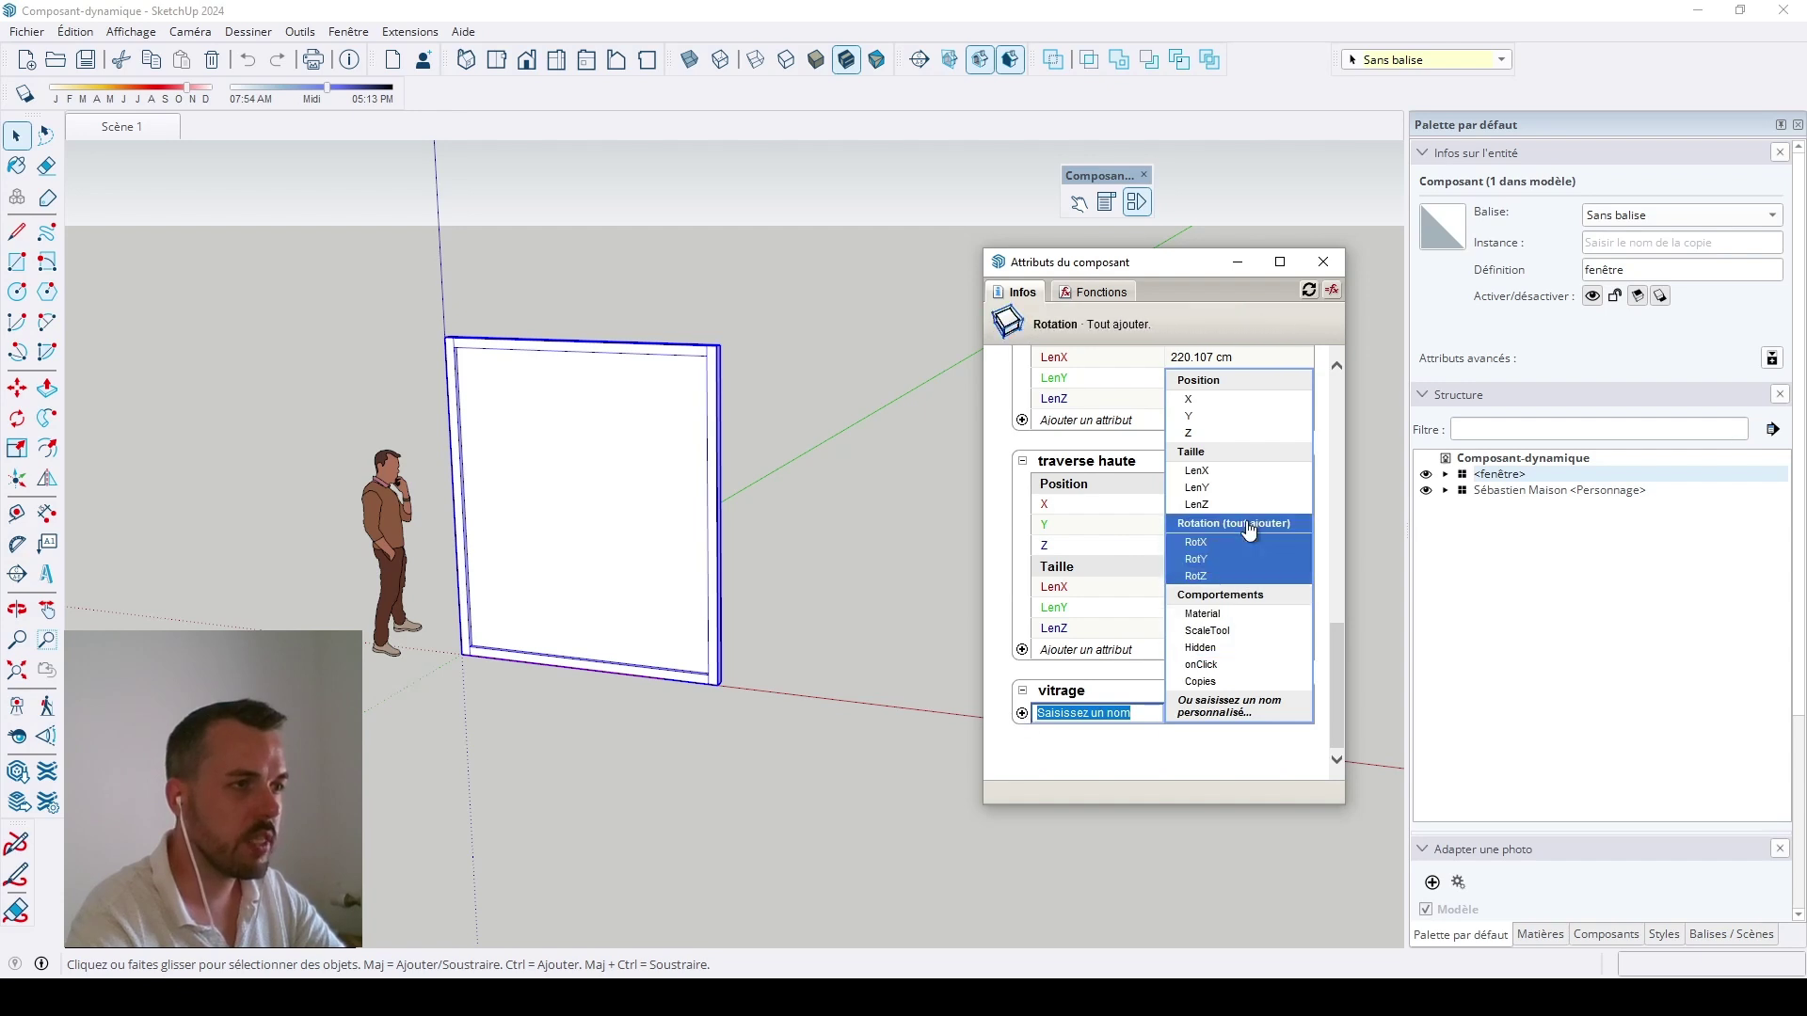
left_click(1252, 455)
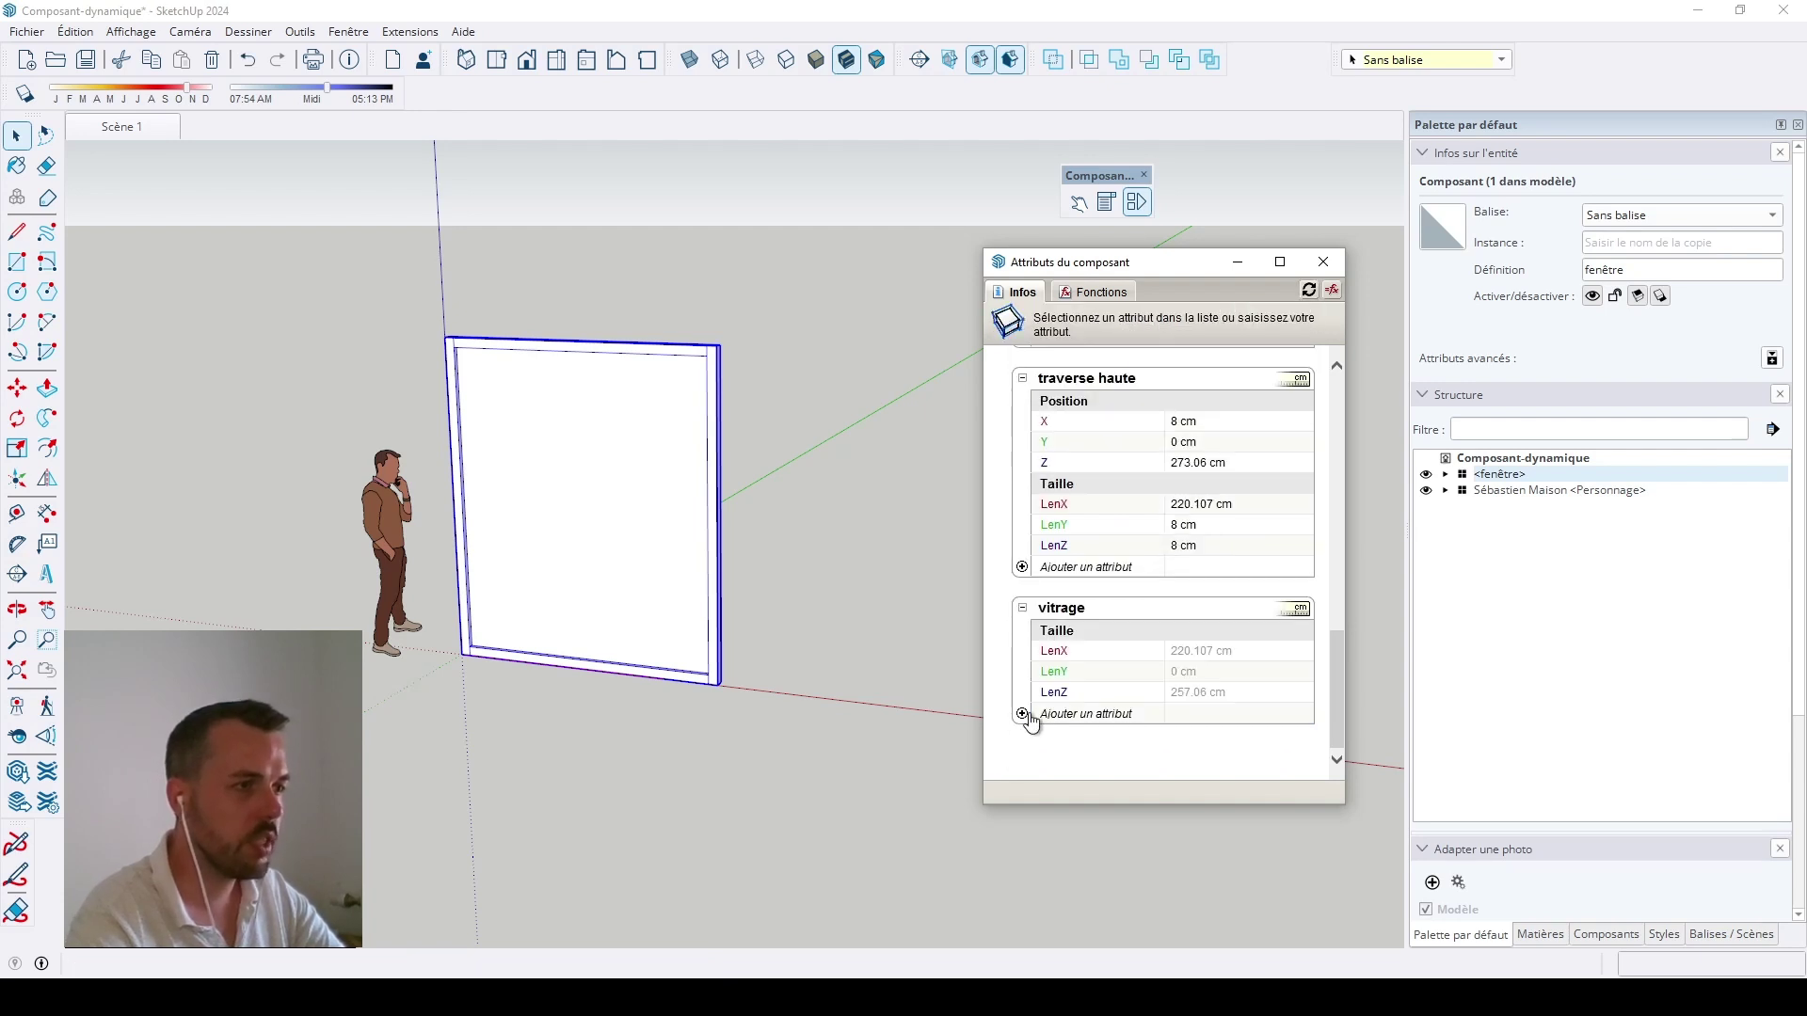
left_click(1022, 714)
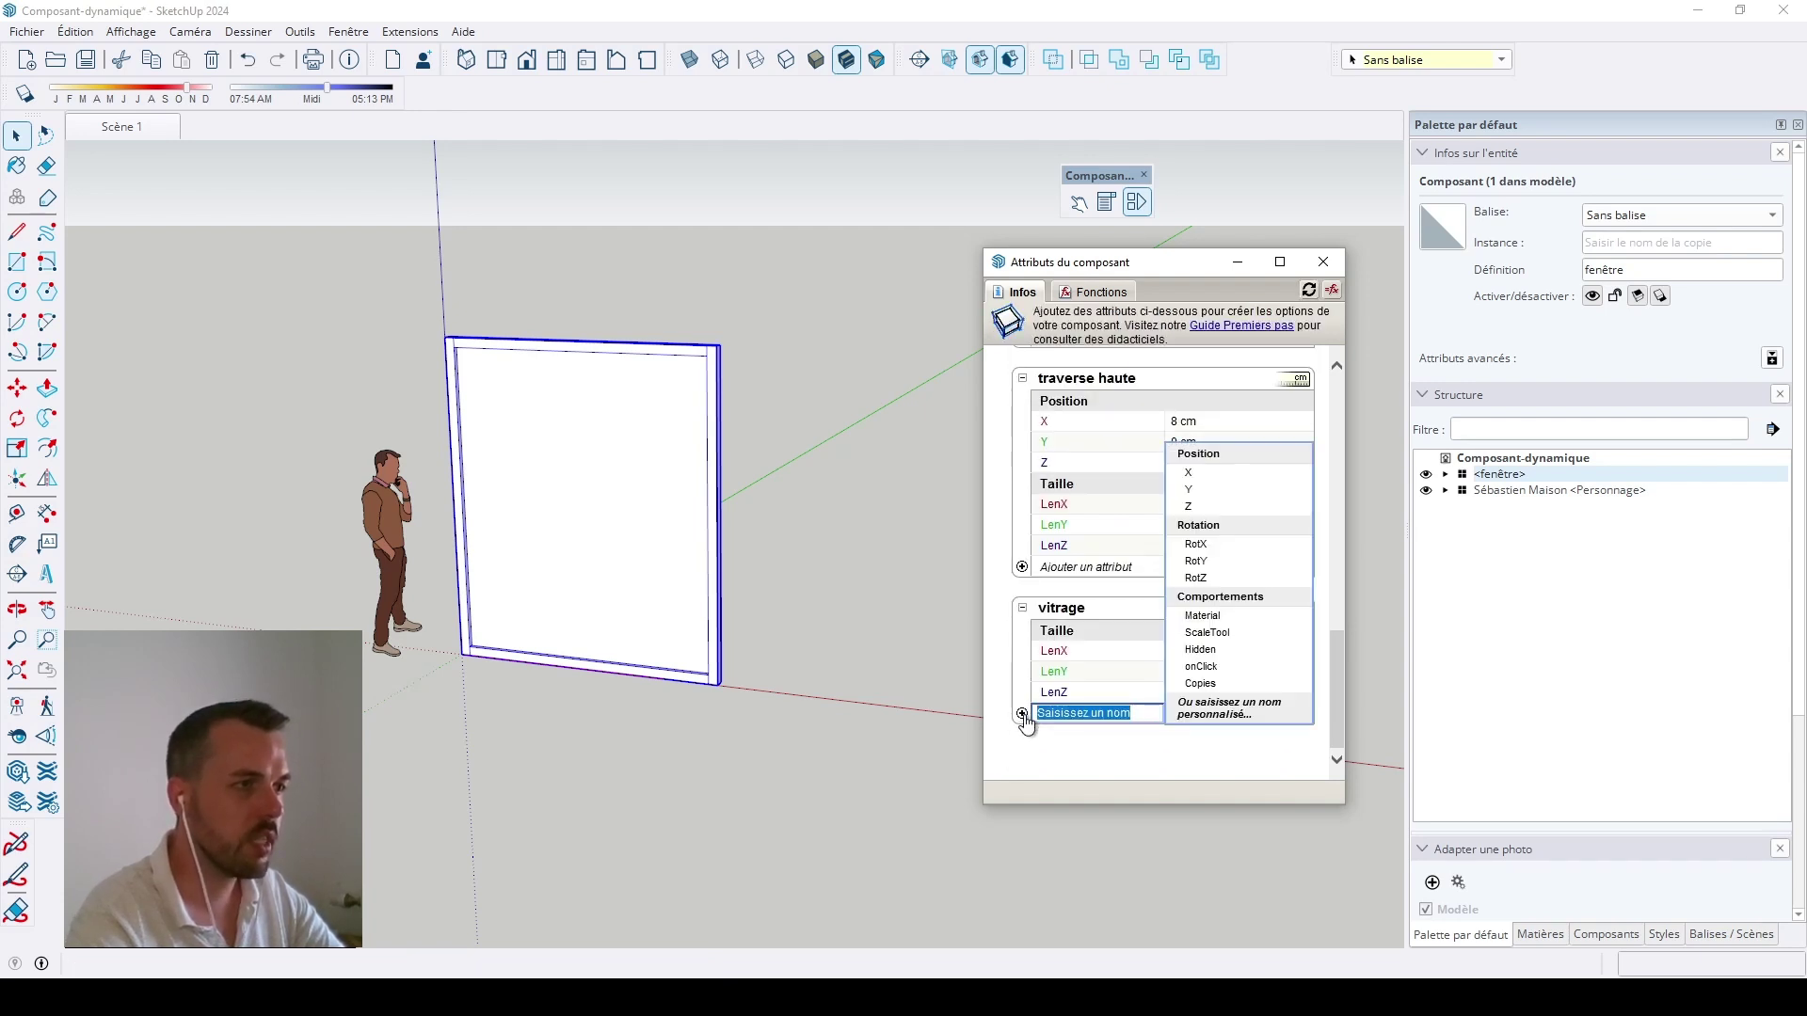
left_click(1235, 457)
Step: Set the X position of "vitrage" to =fenêtre!section
left_click(1212, 570)
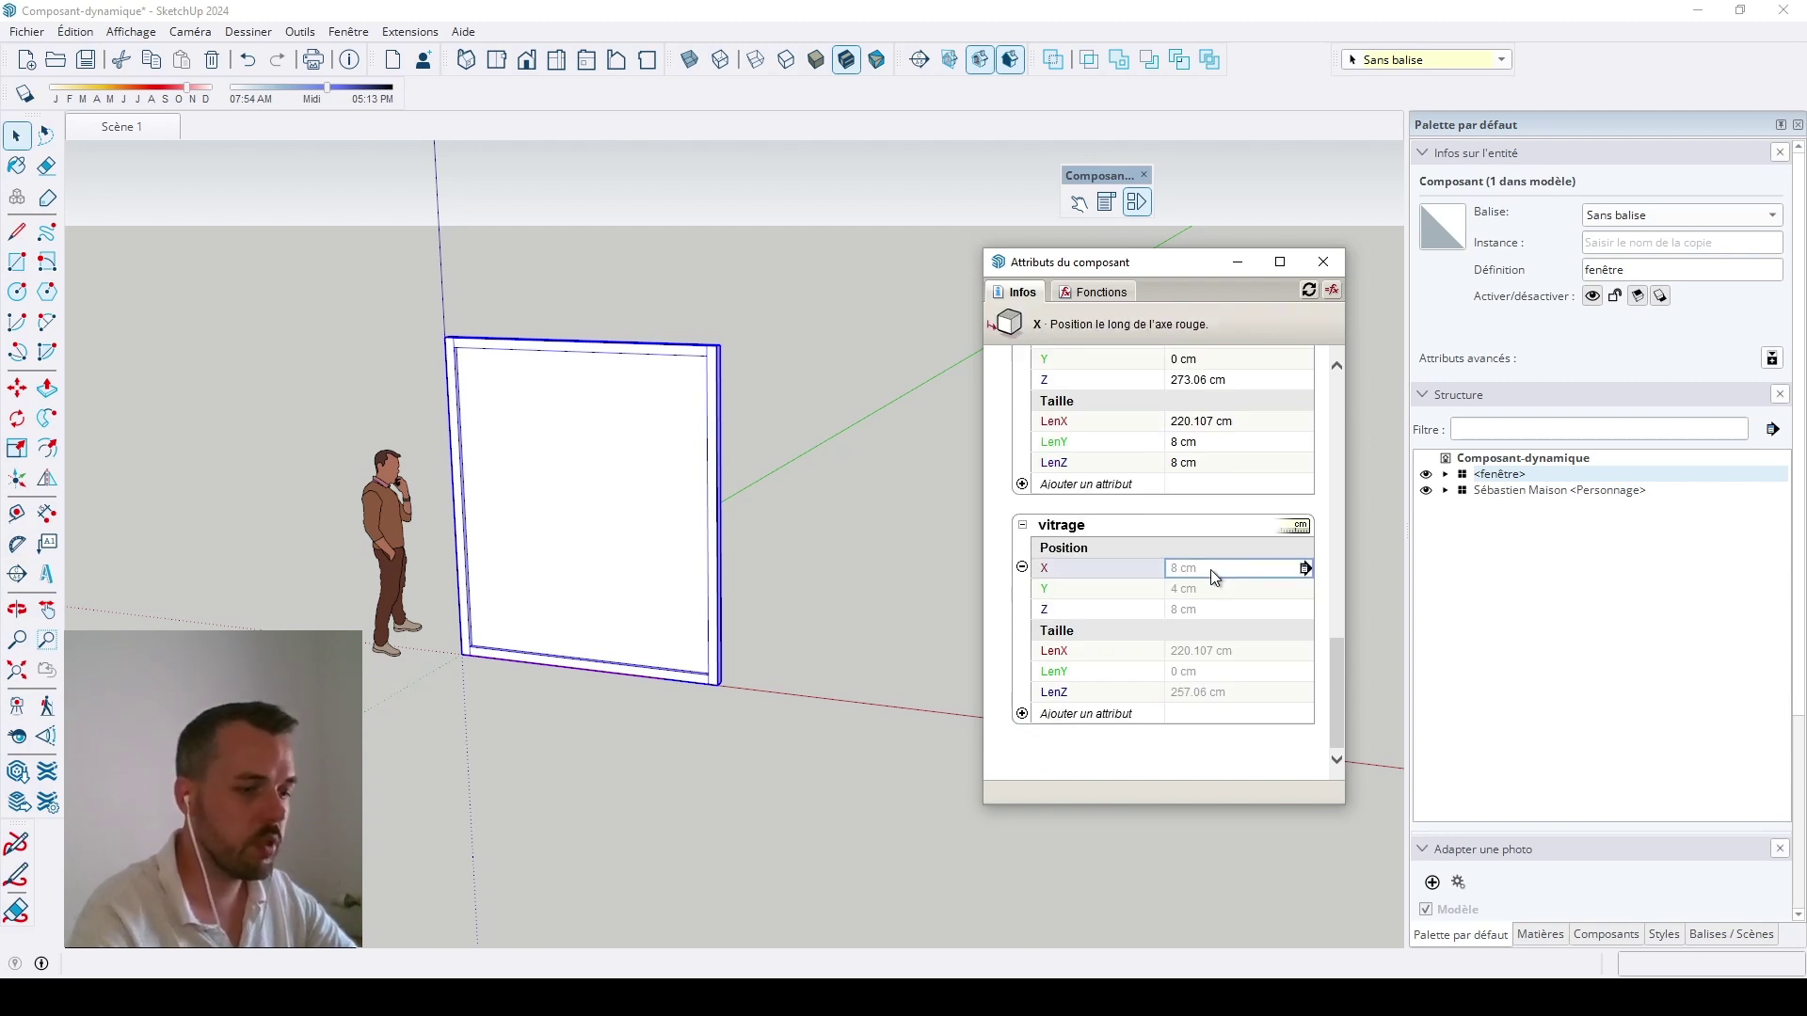
type("=")
scroll(1002, 627, "up", 7)
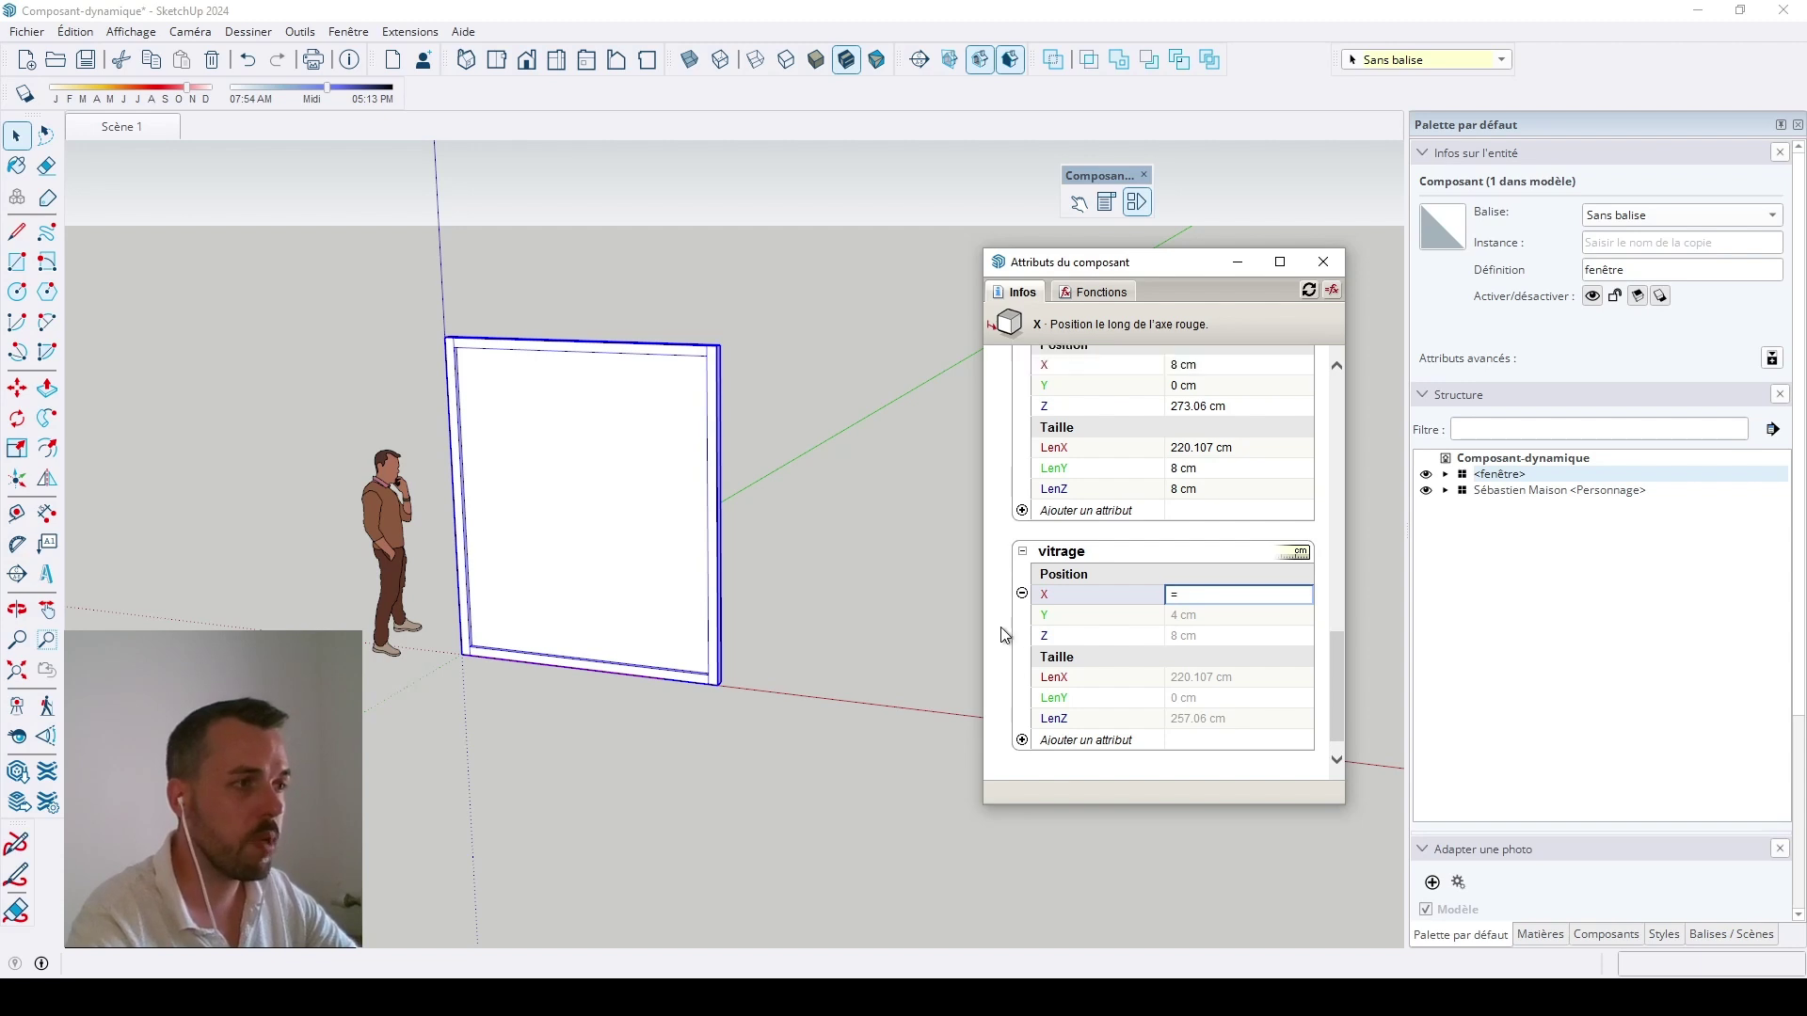
scroll(1001, 627, "up", 5)
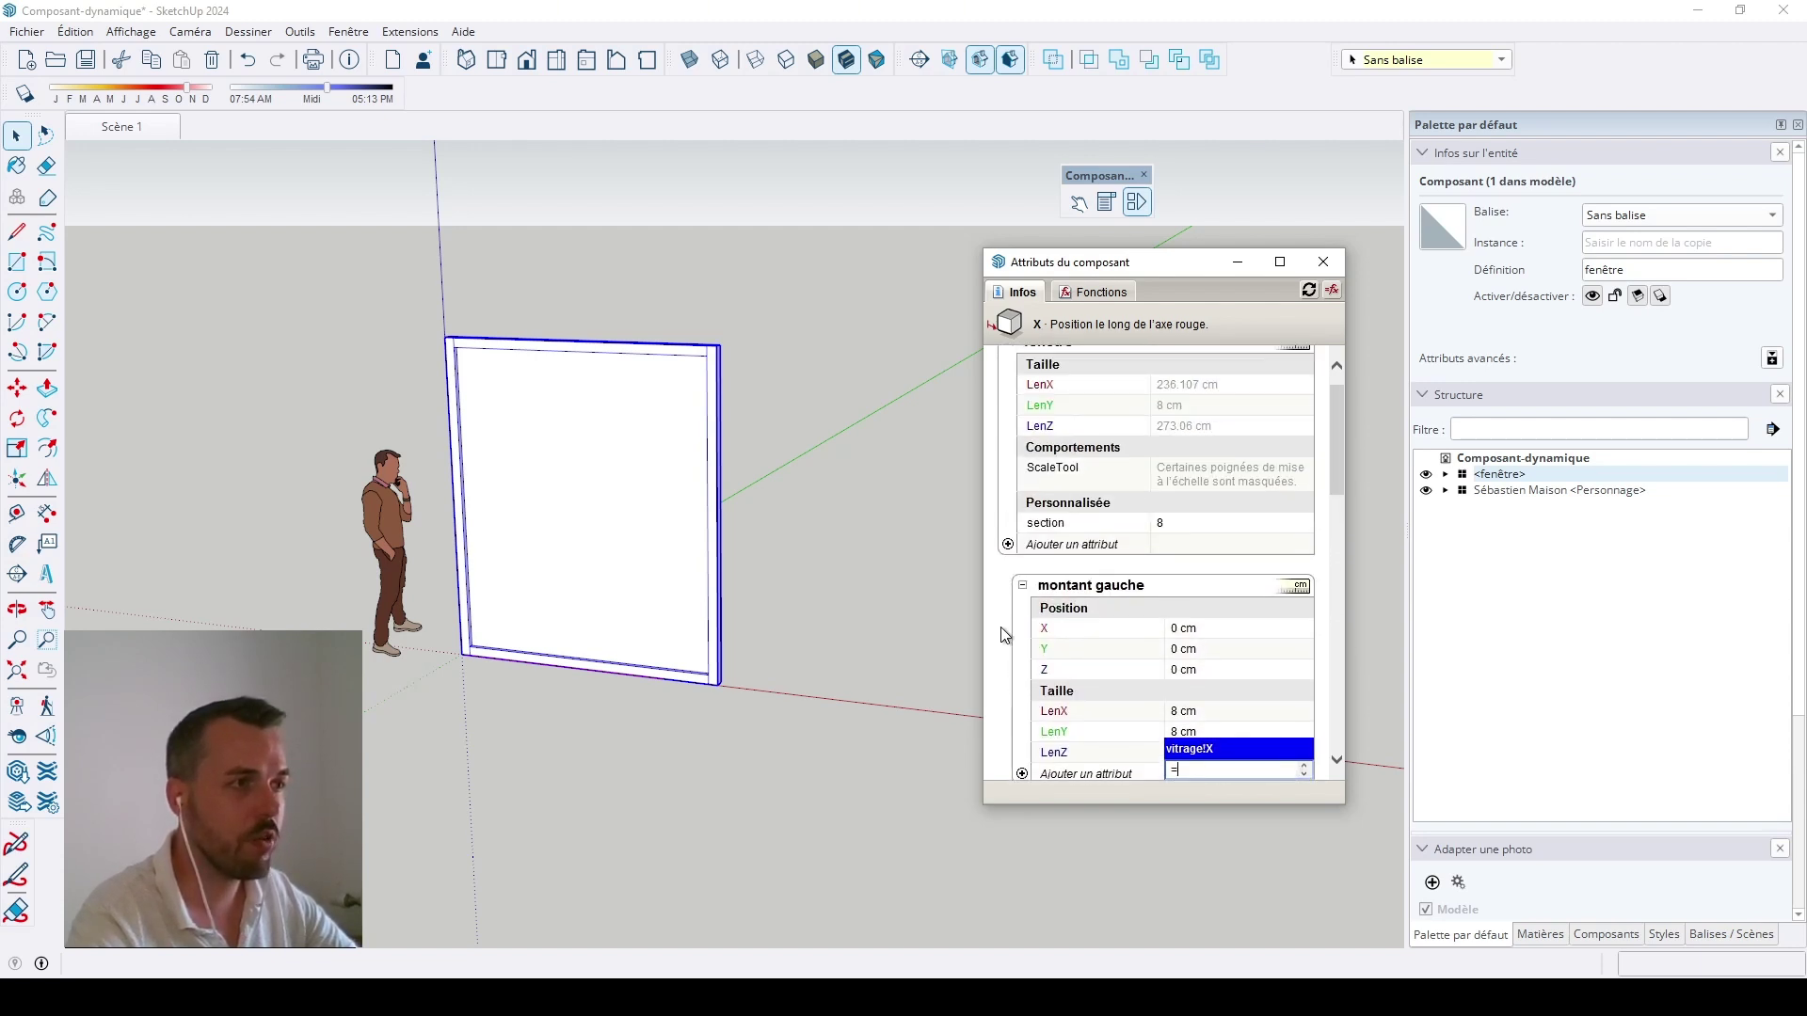
left_click(1116, 525)
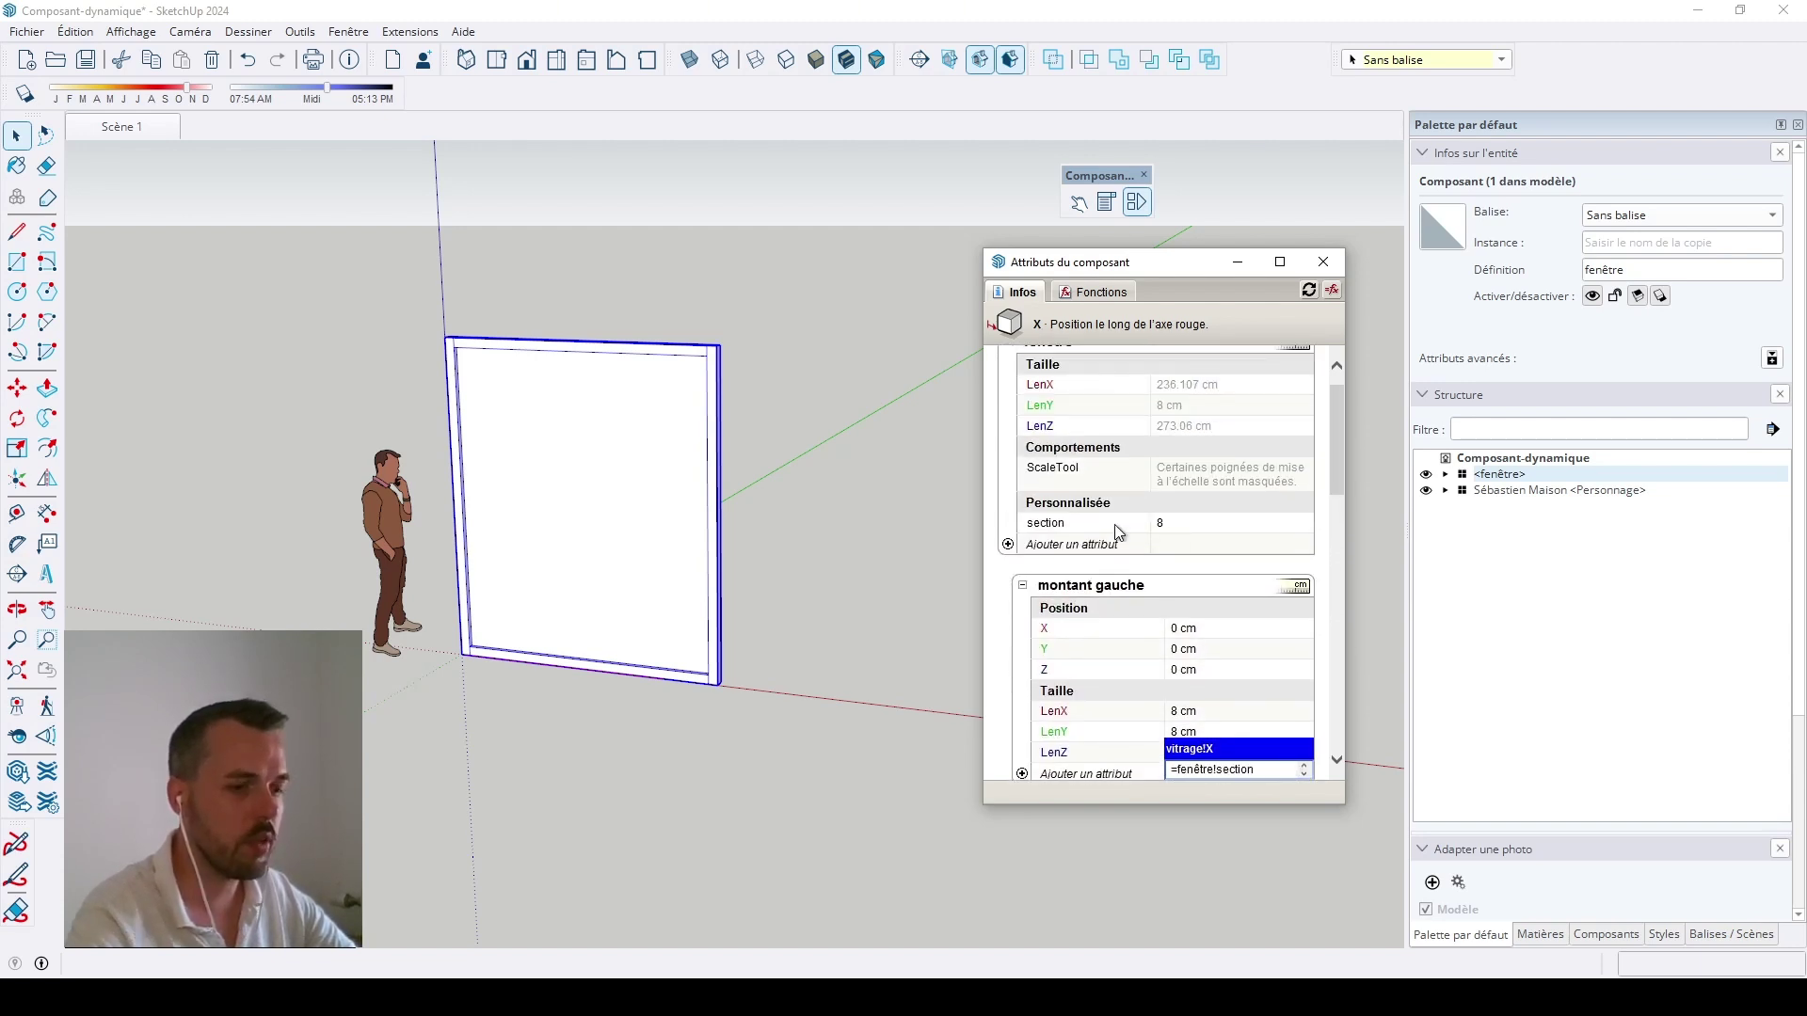
key("Return")
scroll(990, 651, "down", 5)
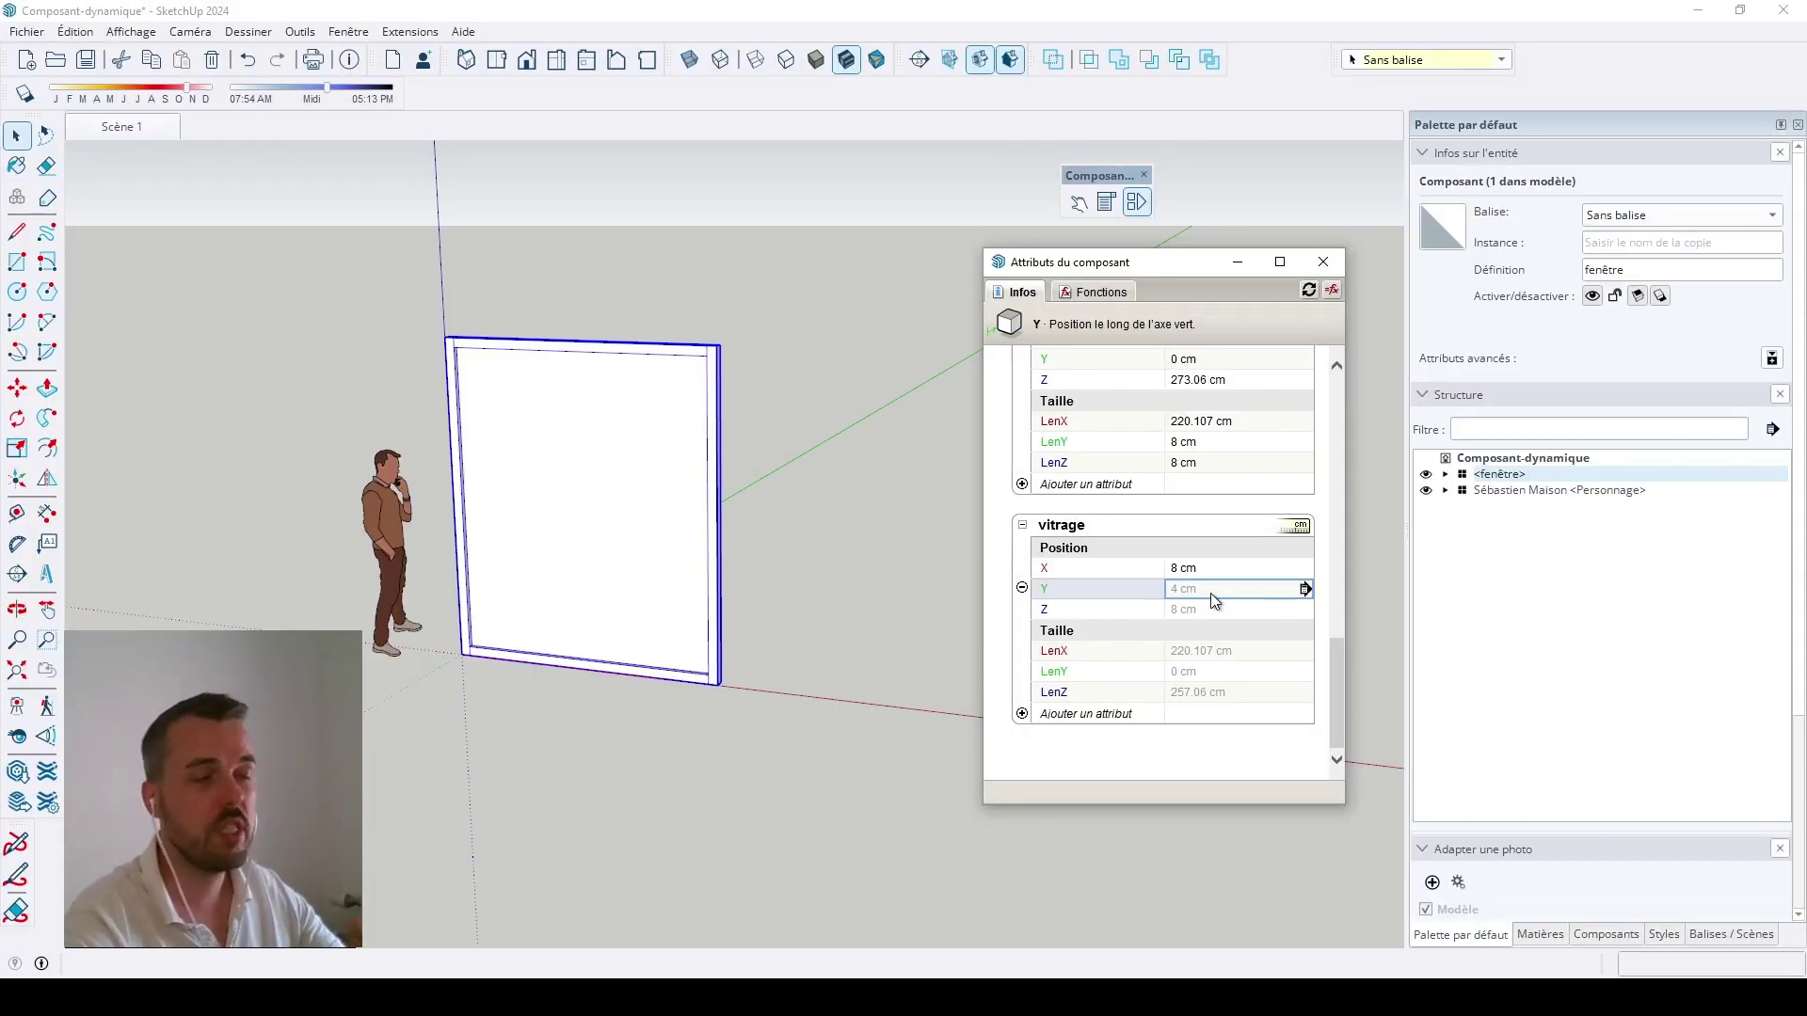
Step: Set the Y position of "vitrage" to half the section of "fenêtre", using =fenêtre!section/2
scroll(483, 650, "up", 6)
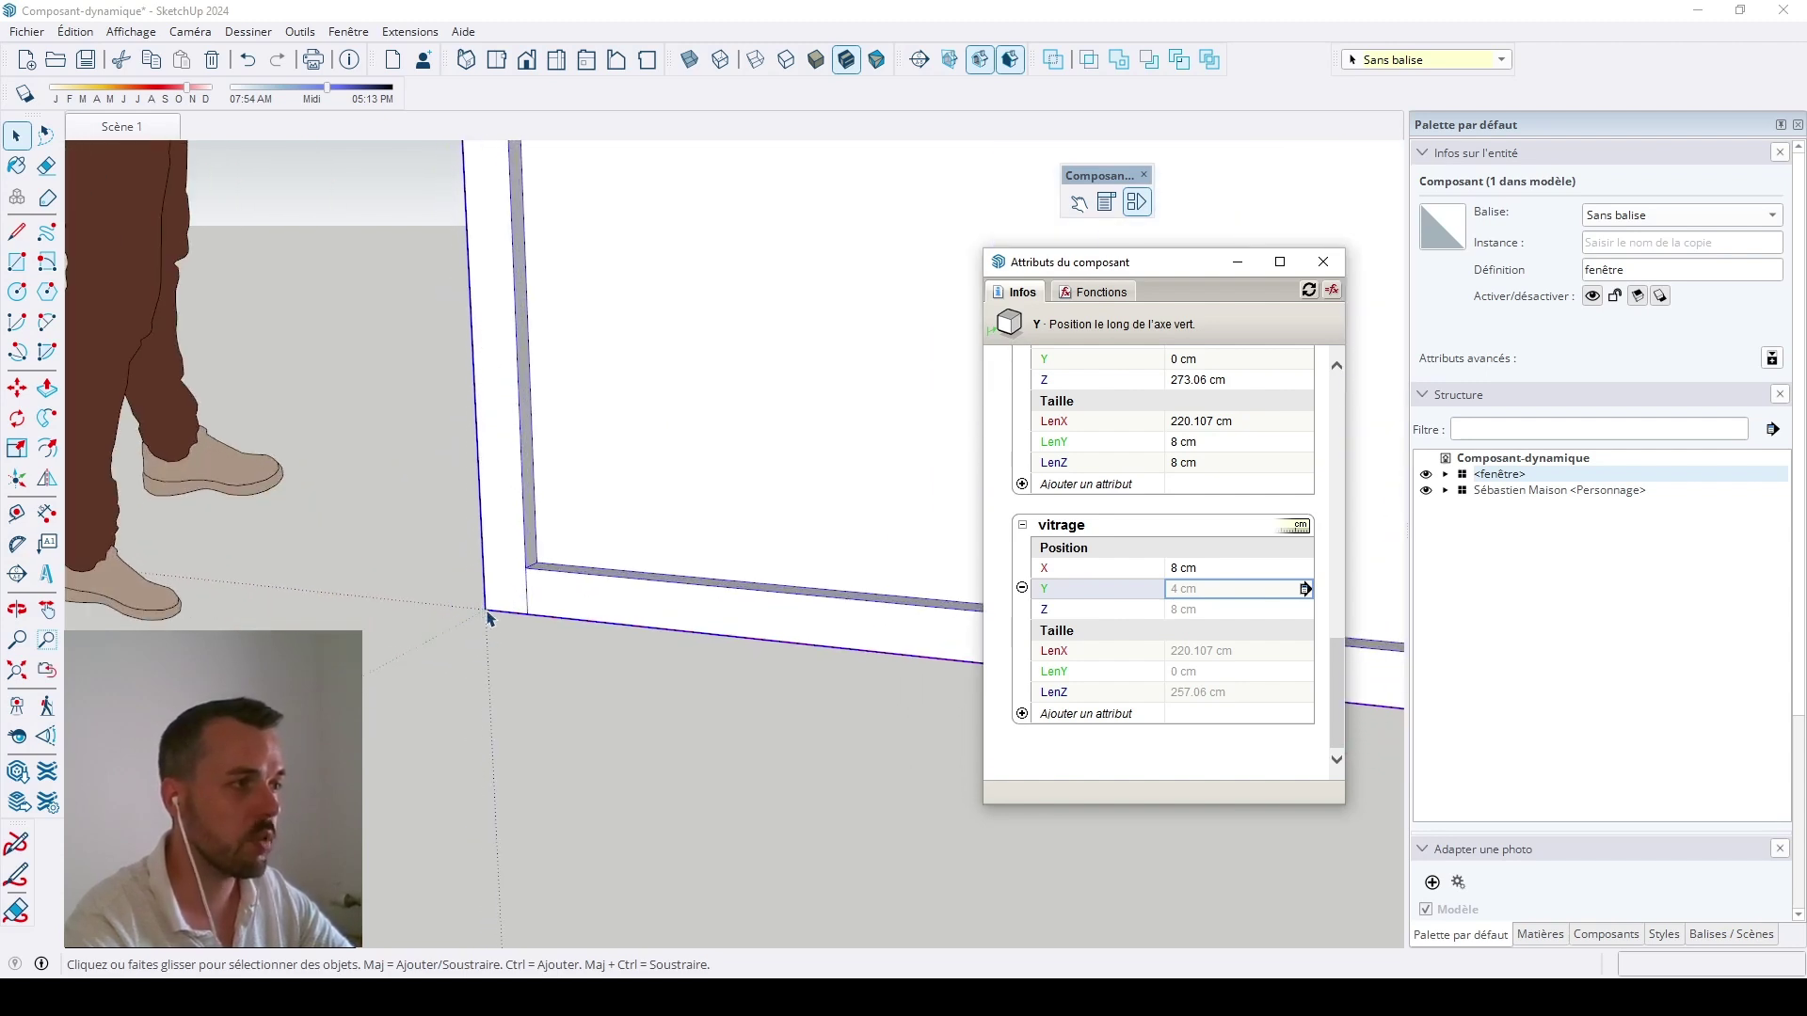
left_click(1218, 590)
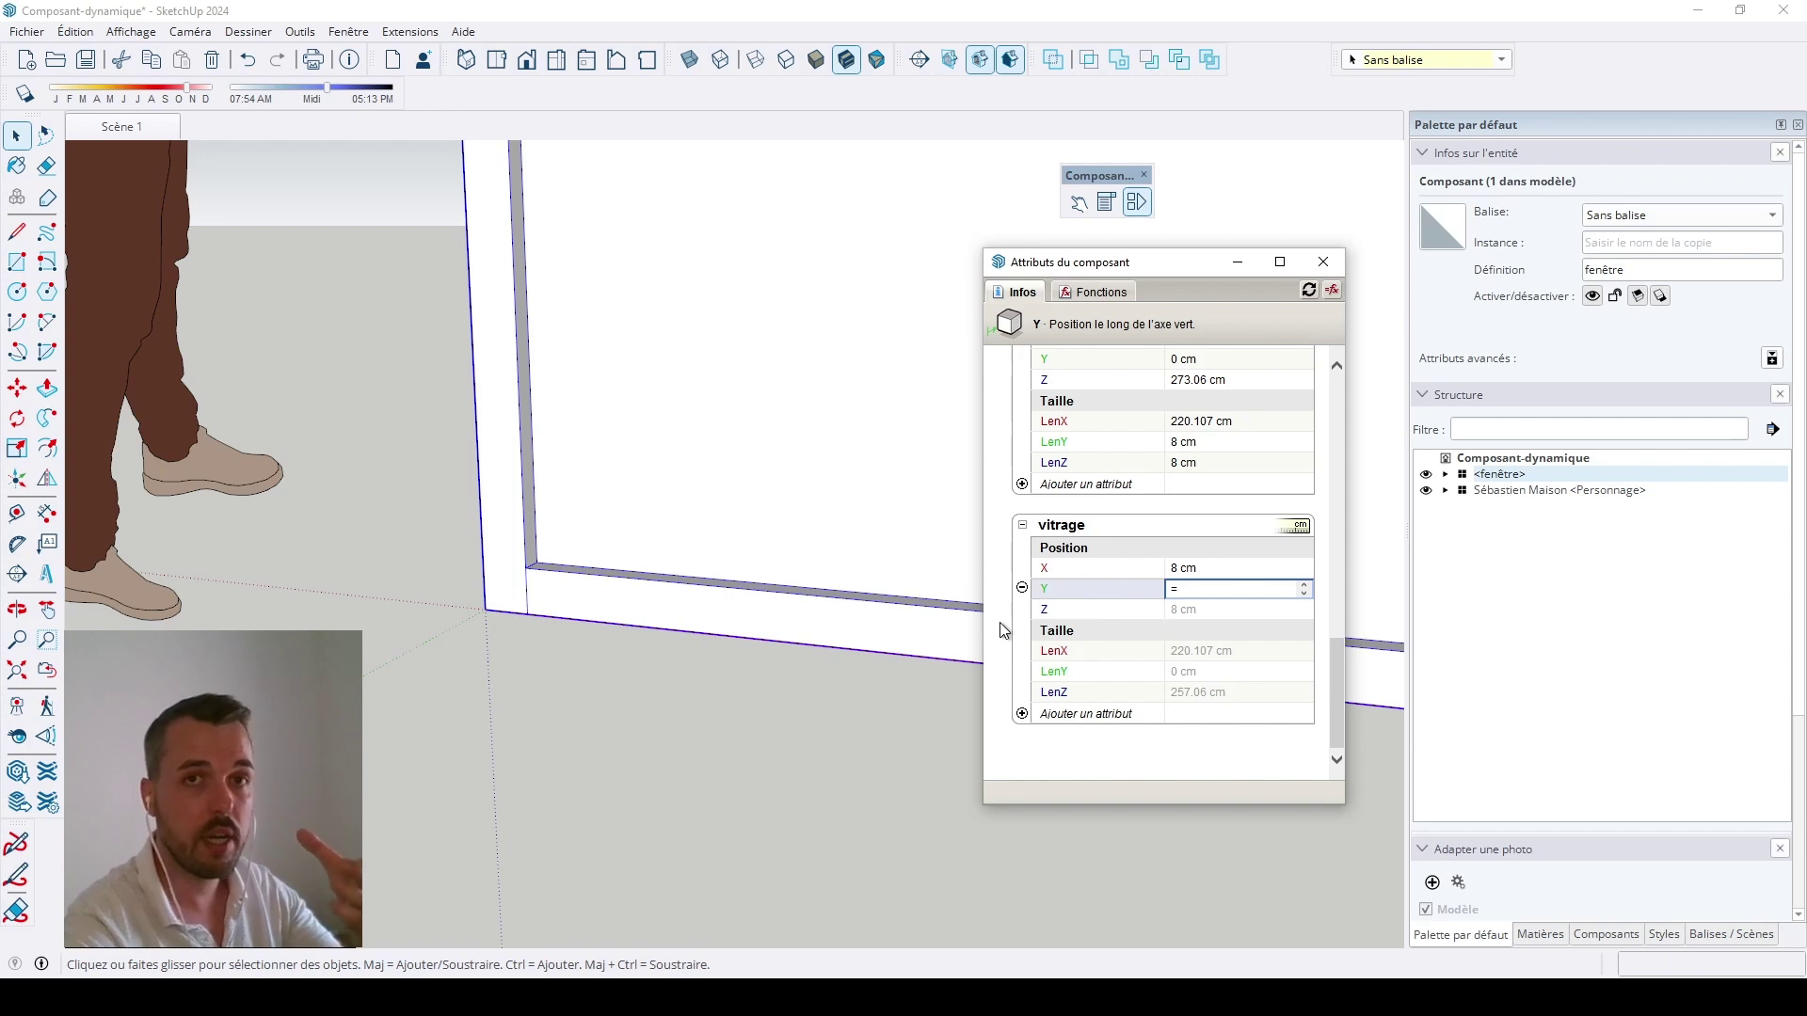
scroll(999, 623, "up", 6)
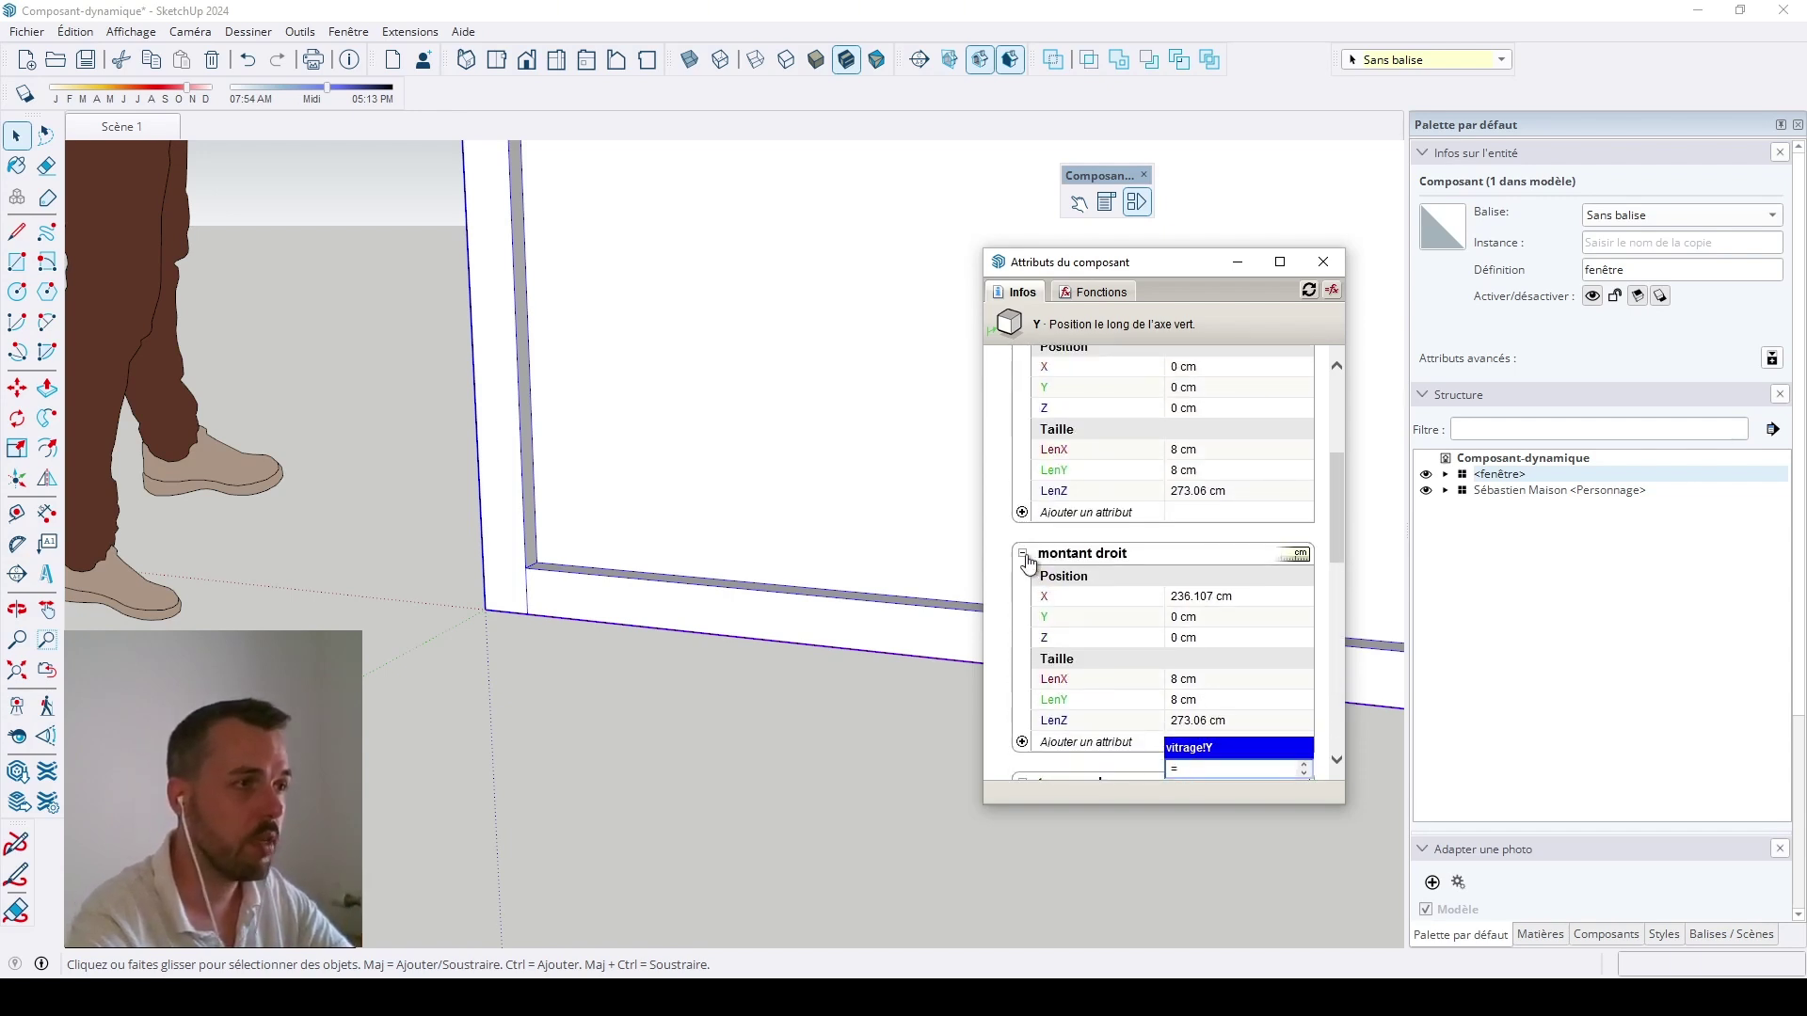
scroll(1028, 563, "up", 3)
left_click(1112, 555)
type("/2")
key("Return")
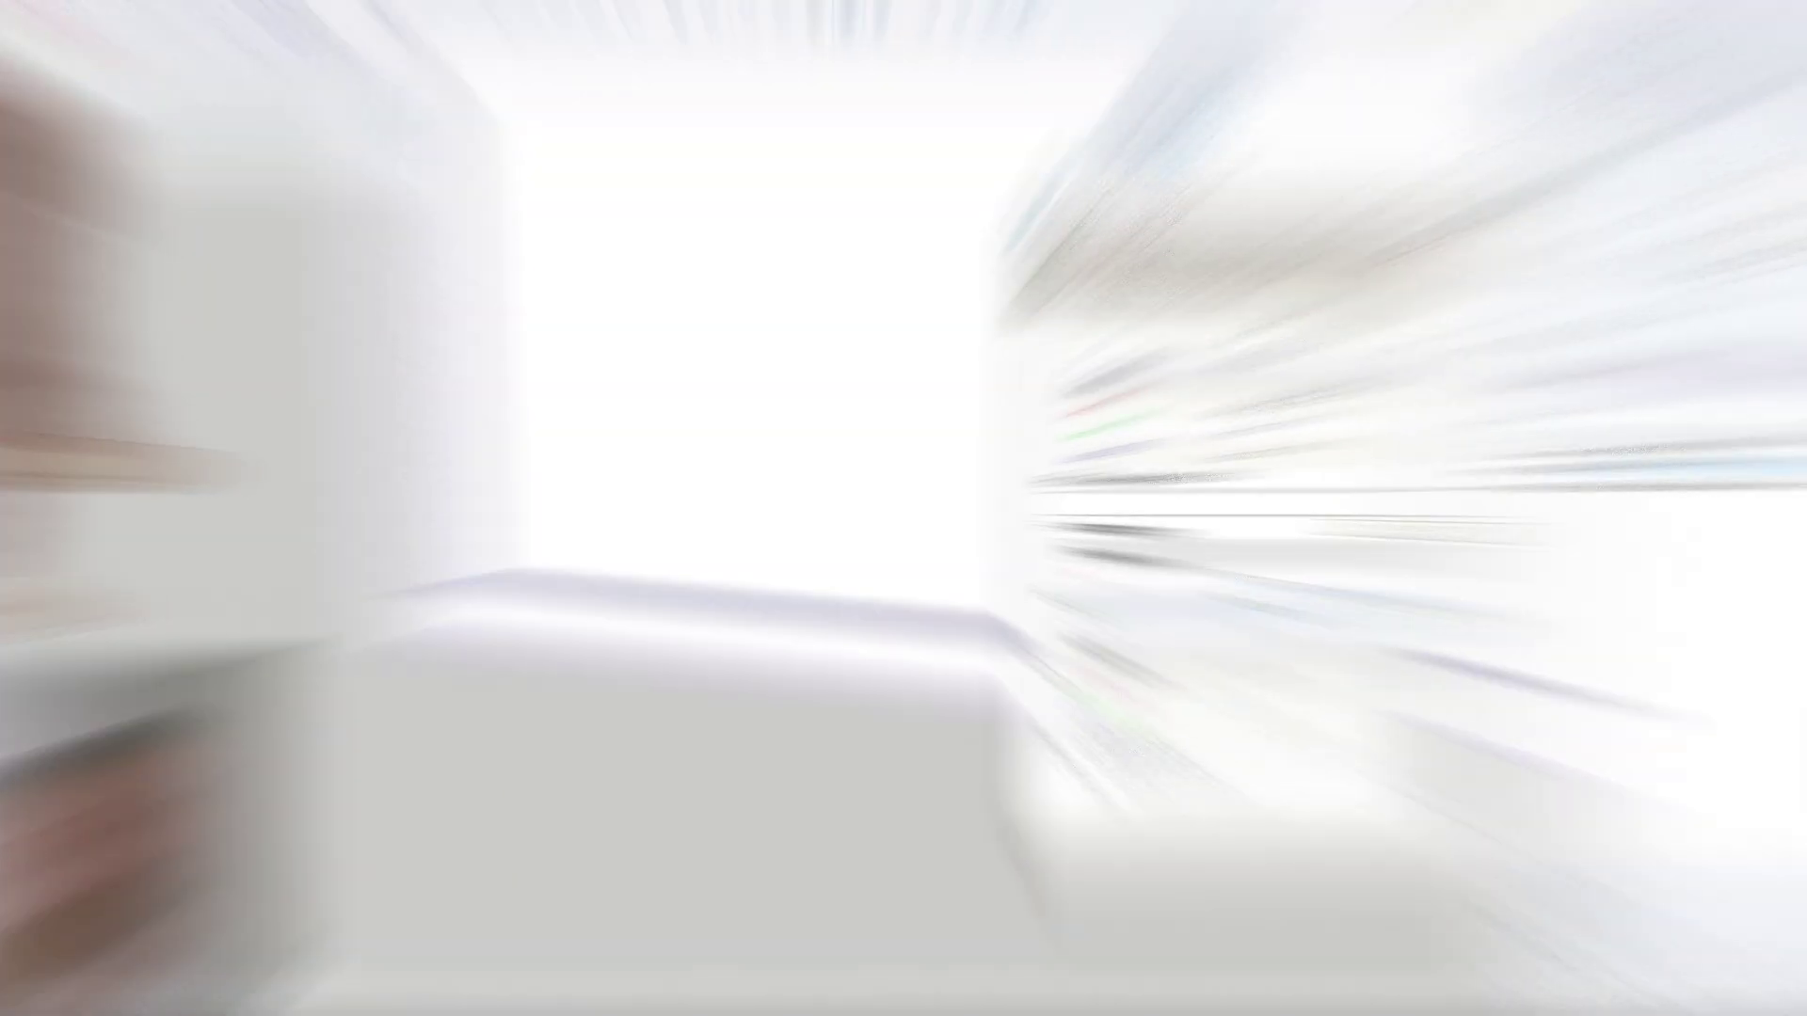
Step: Set the Z position of "vitrage" with a formula that references the section attribute of "fenêtre"
left_click(1212, 612)
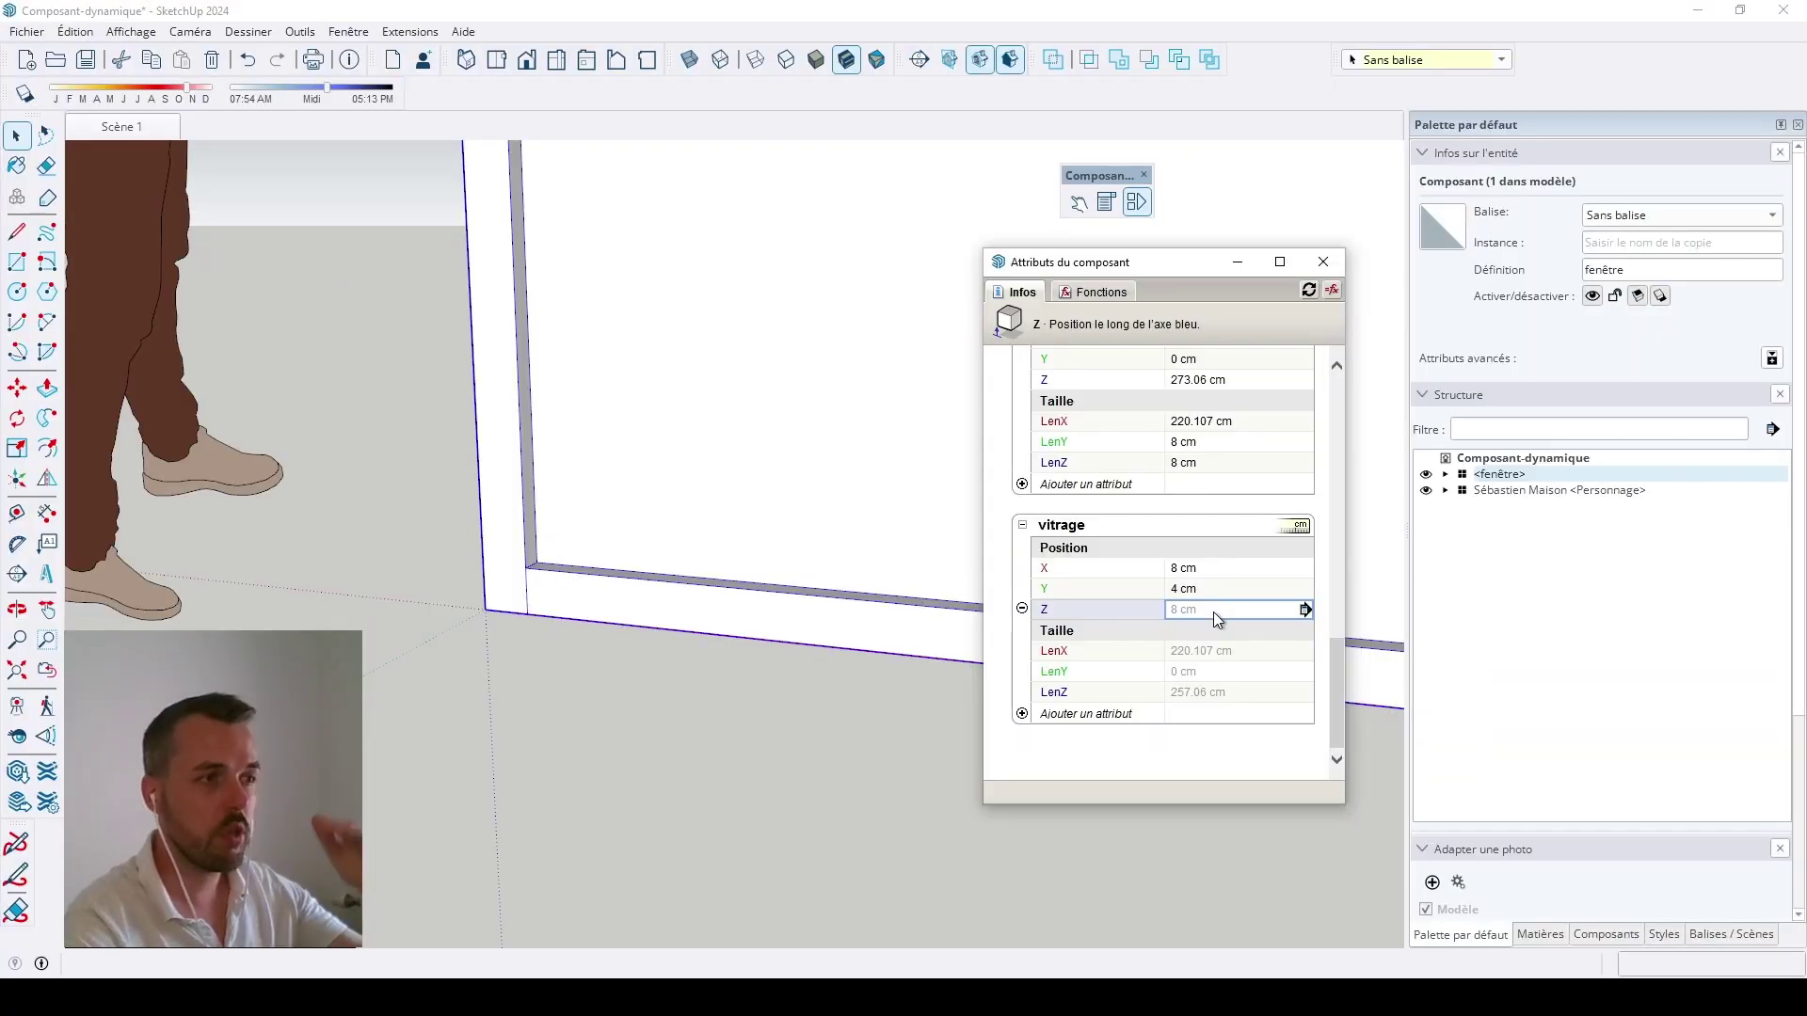
type("=")
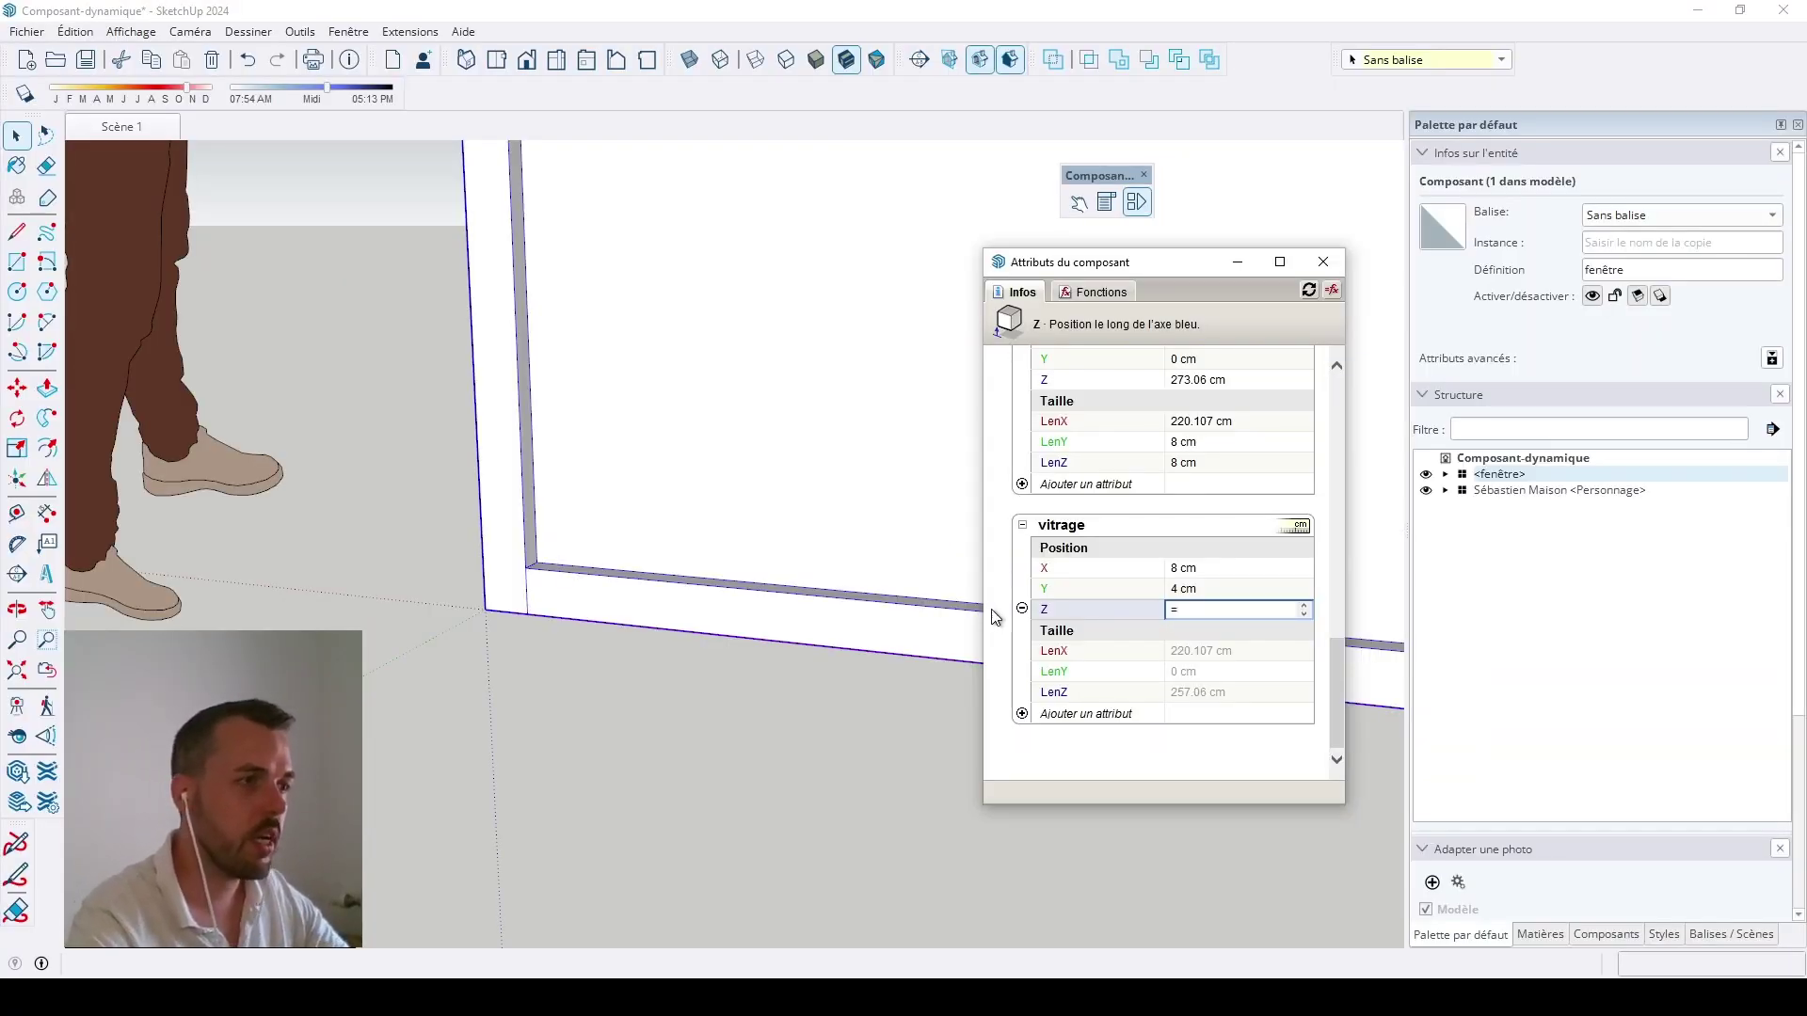
scroll(997, 616, "up", 3)
scroll(999, 616, "up", 5)
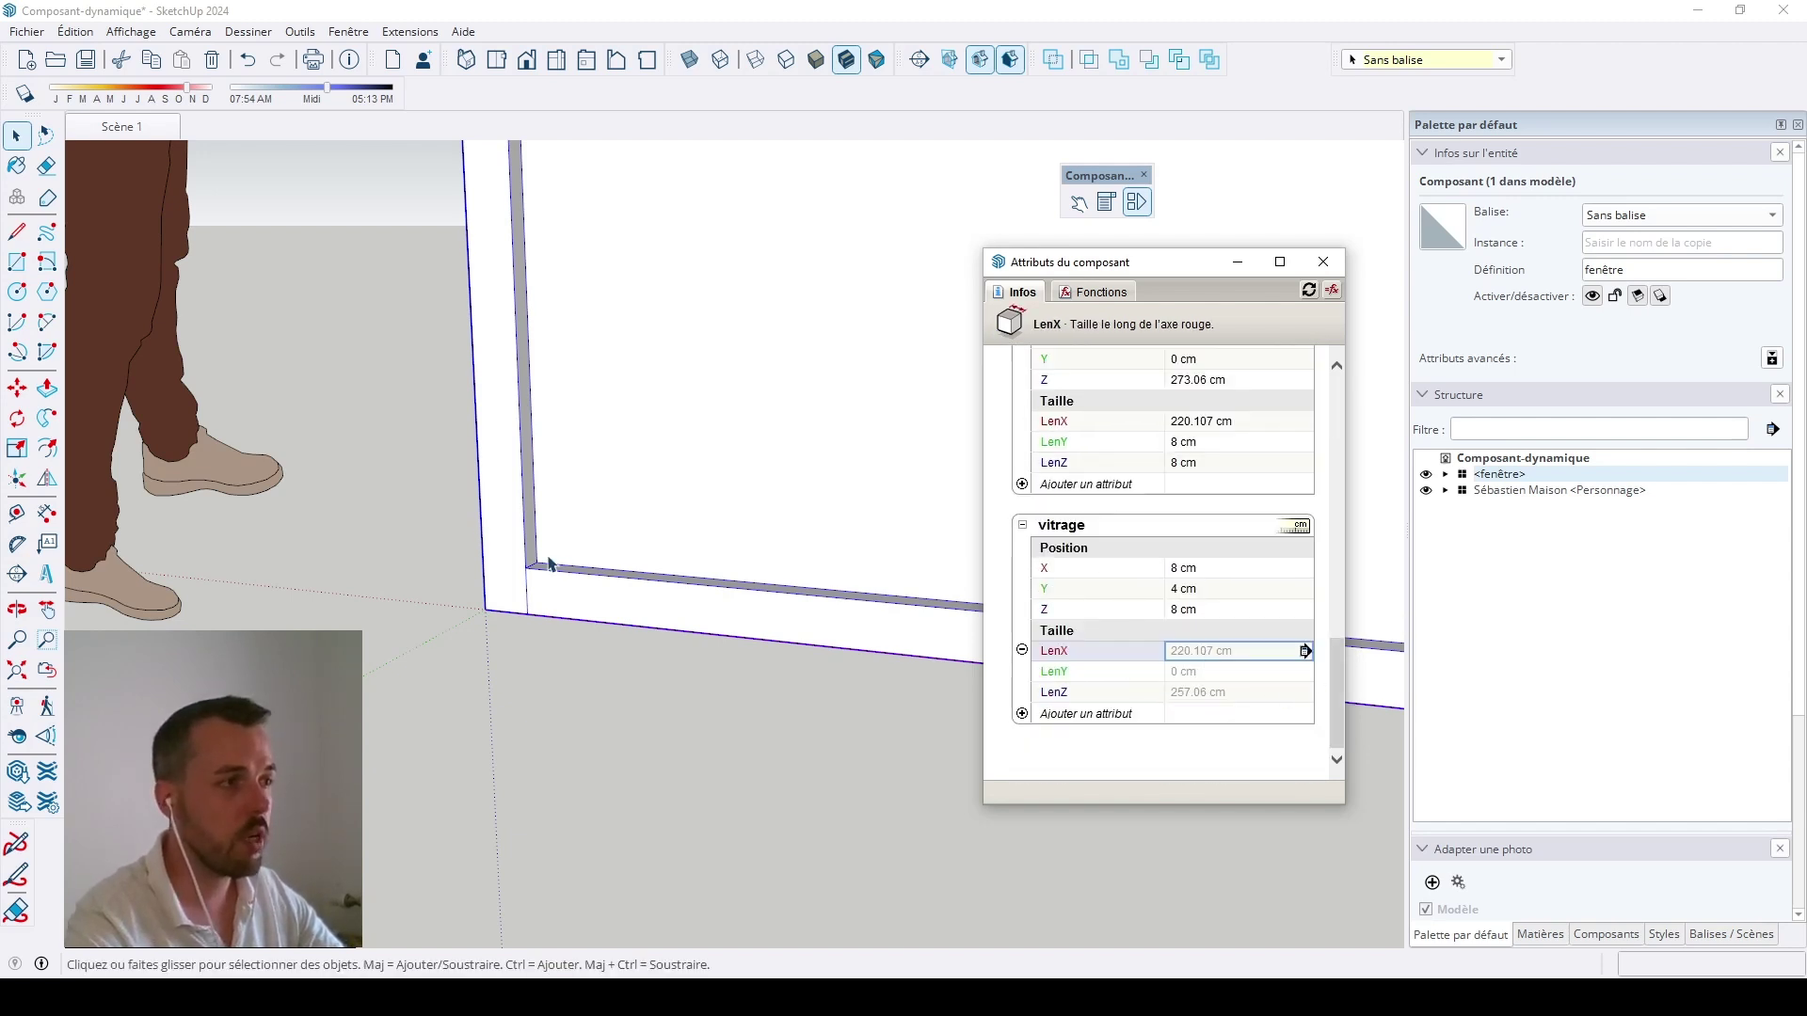
Step: Set the LenX of "vitrage" to a formula giving the LenX of "fenêtre" minus twice its section
left_click(1227, 651)
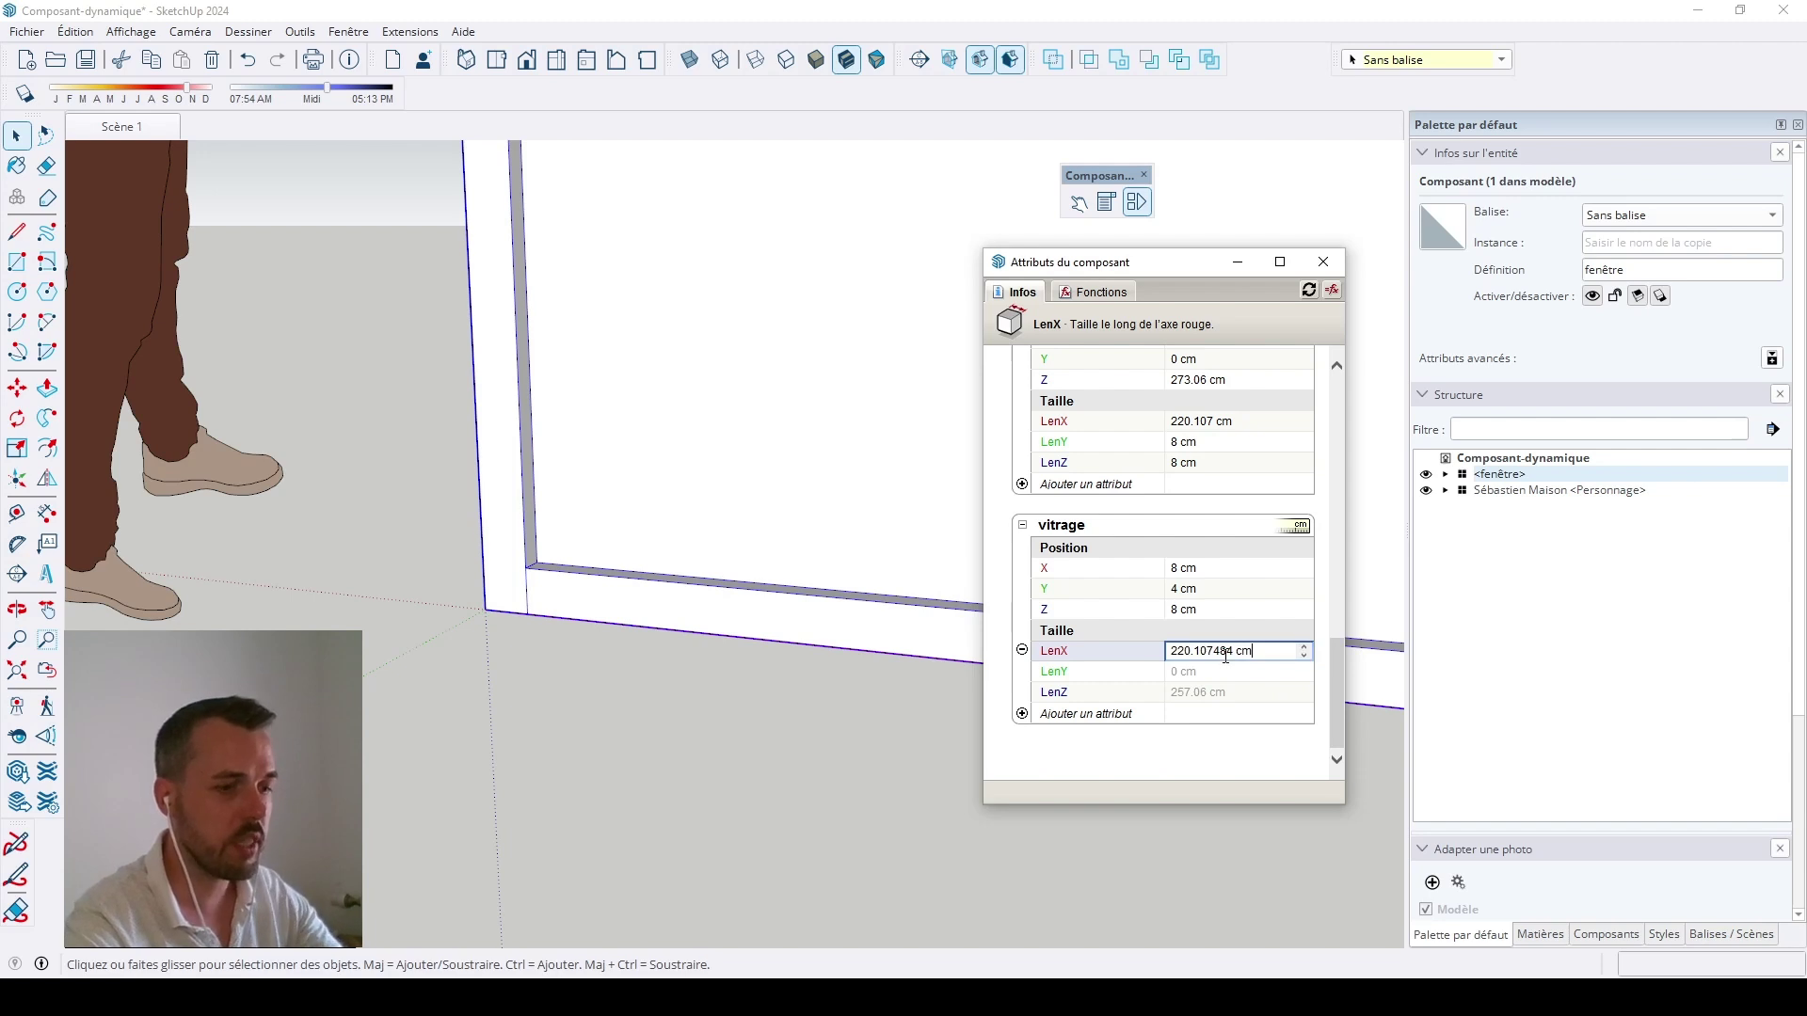
type("=")
scroll(998, 647, "up", 10)
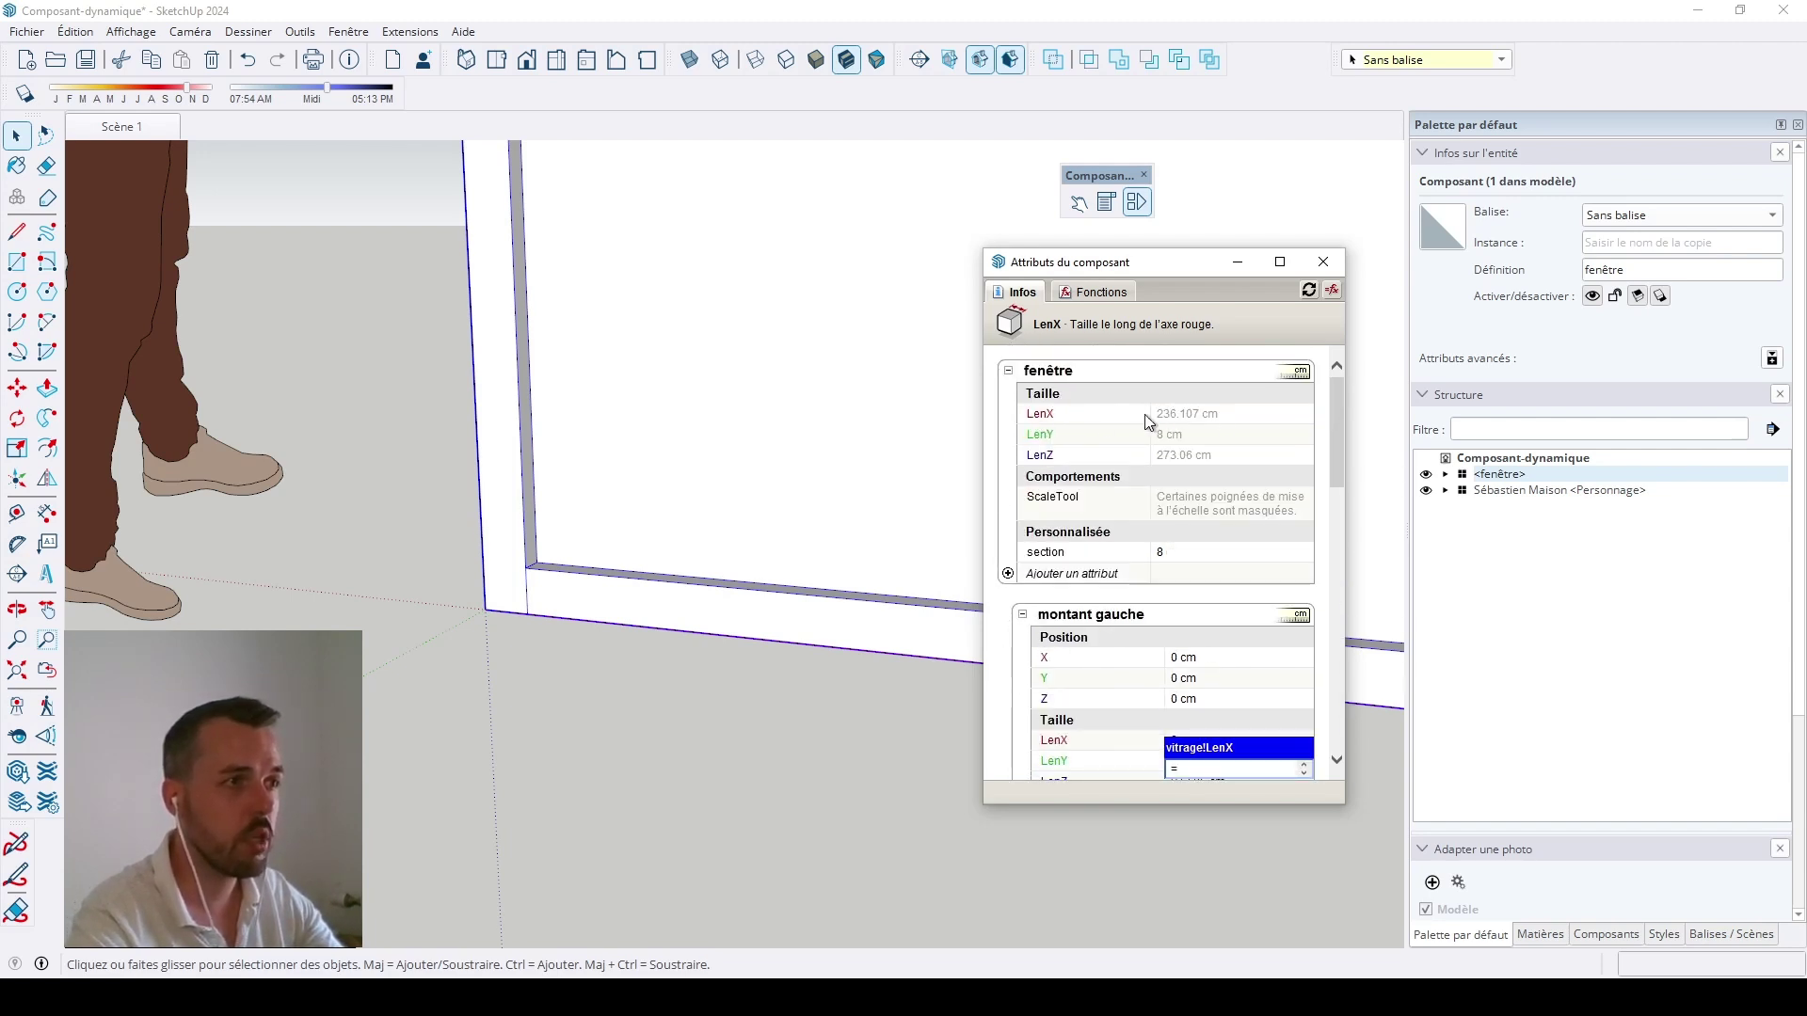
left_click(1202, 417)
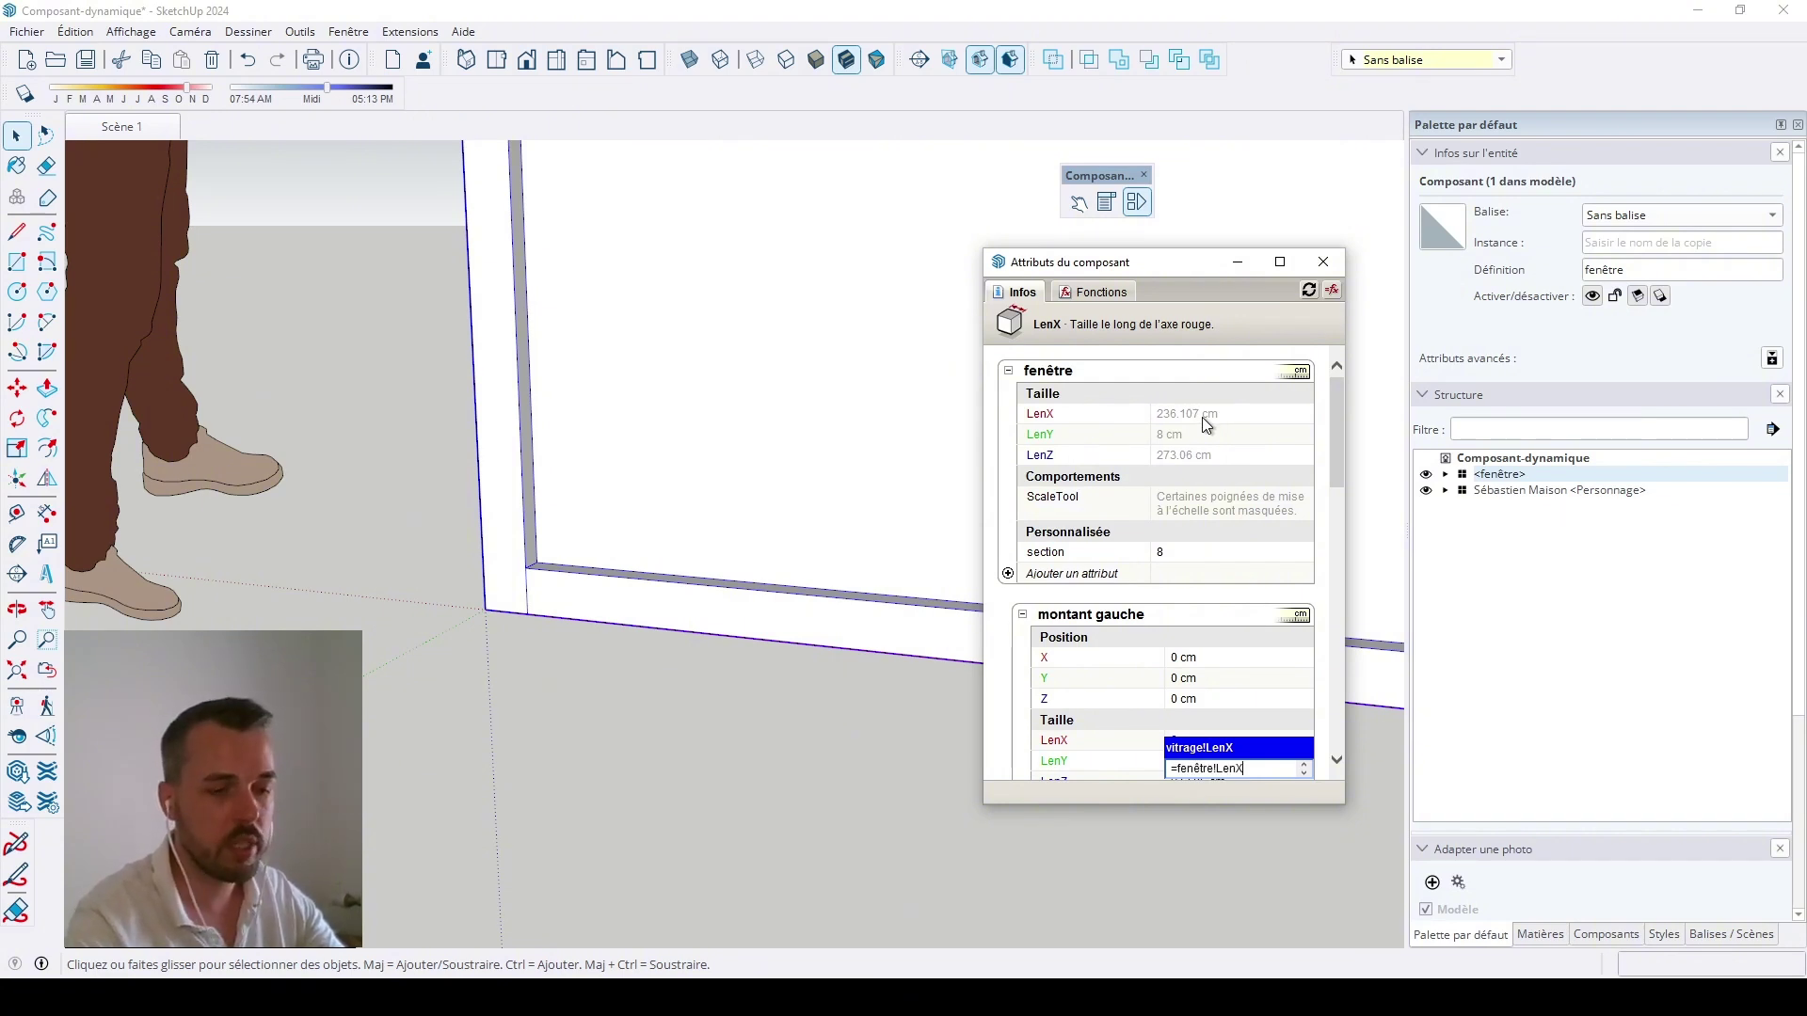
type("-2*")
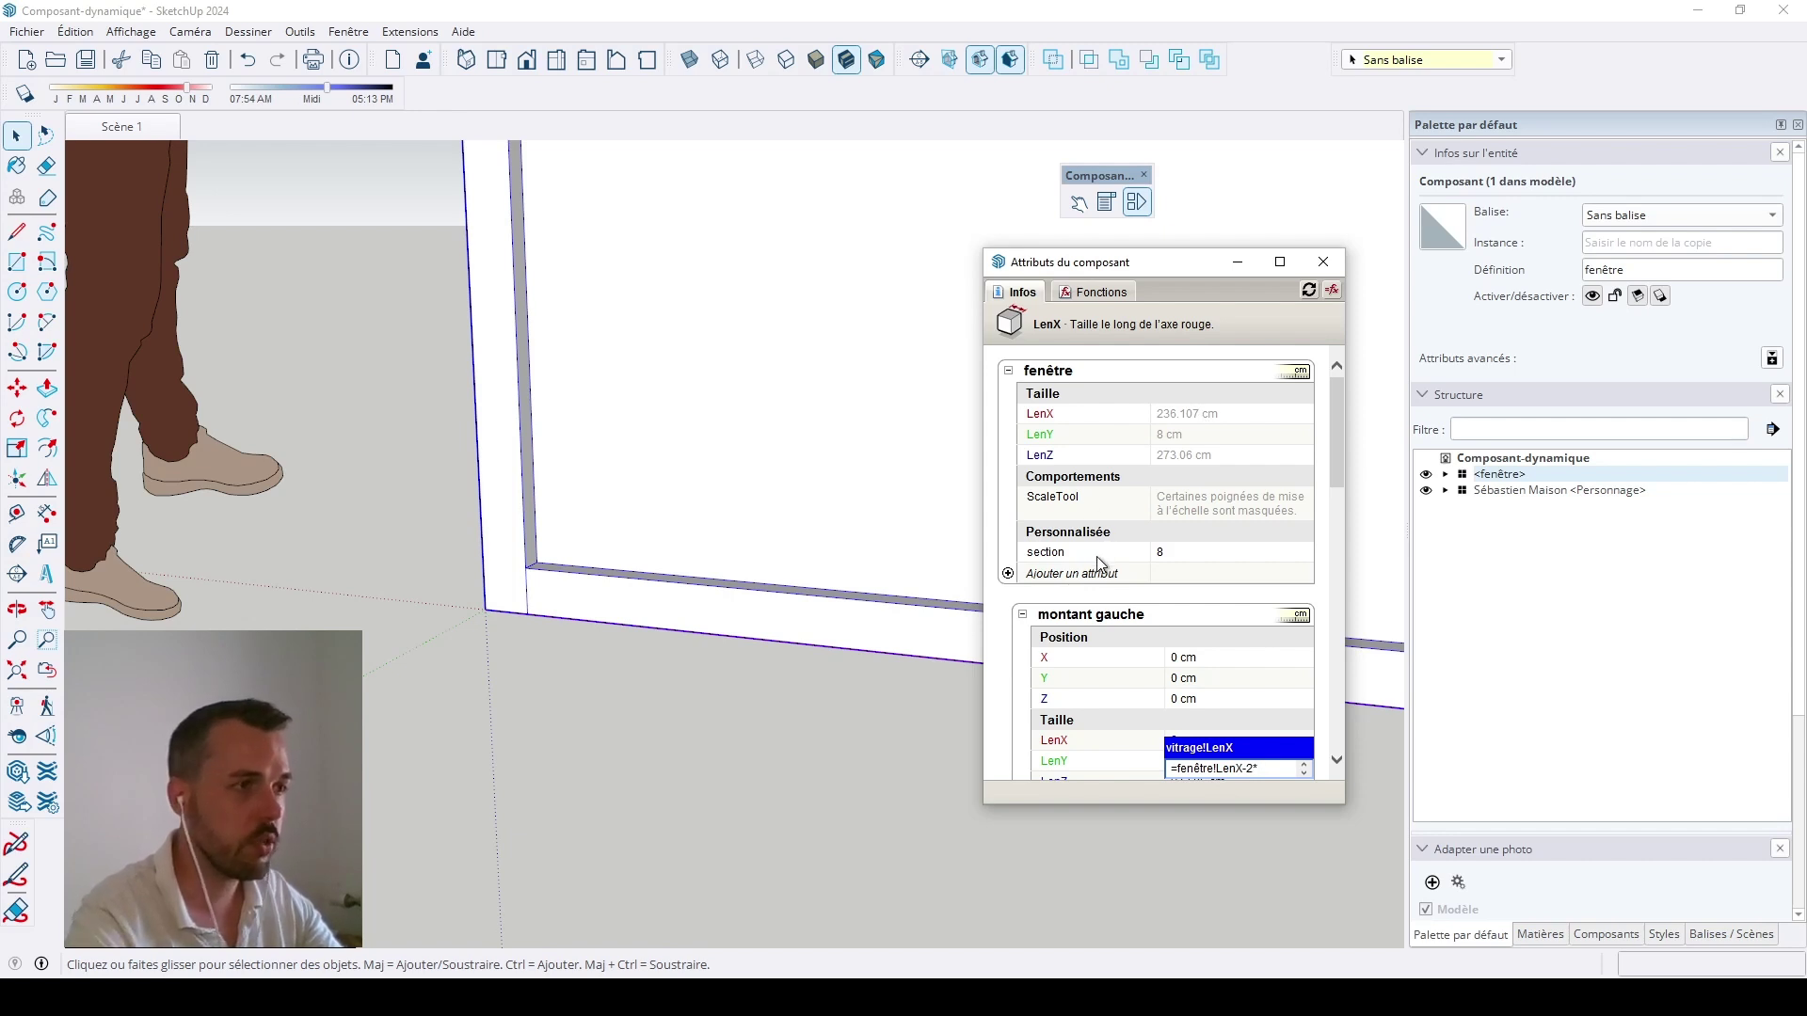
key("BackSpace")
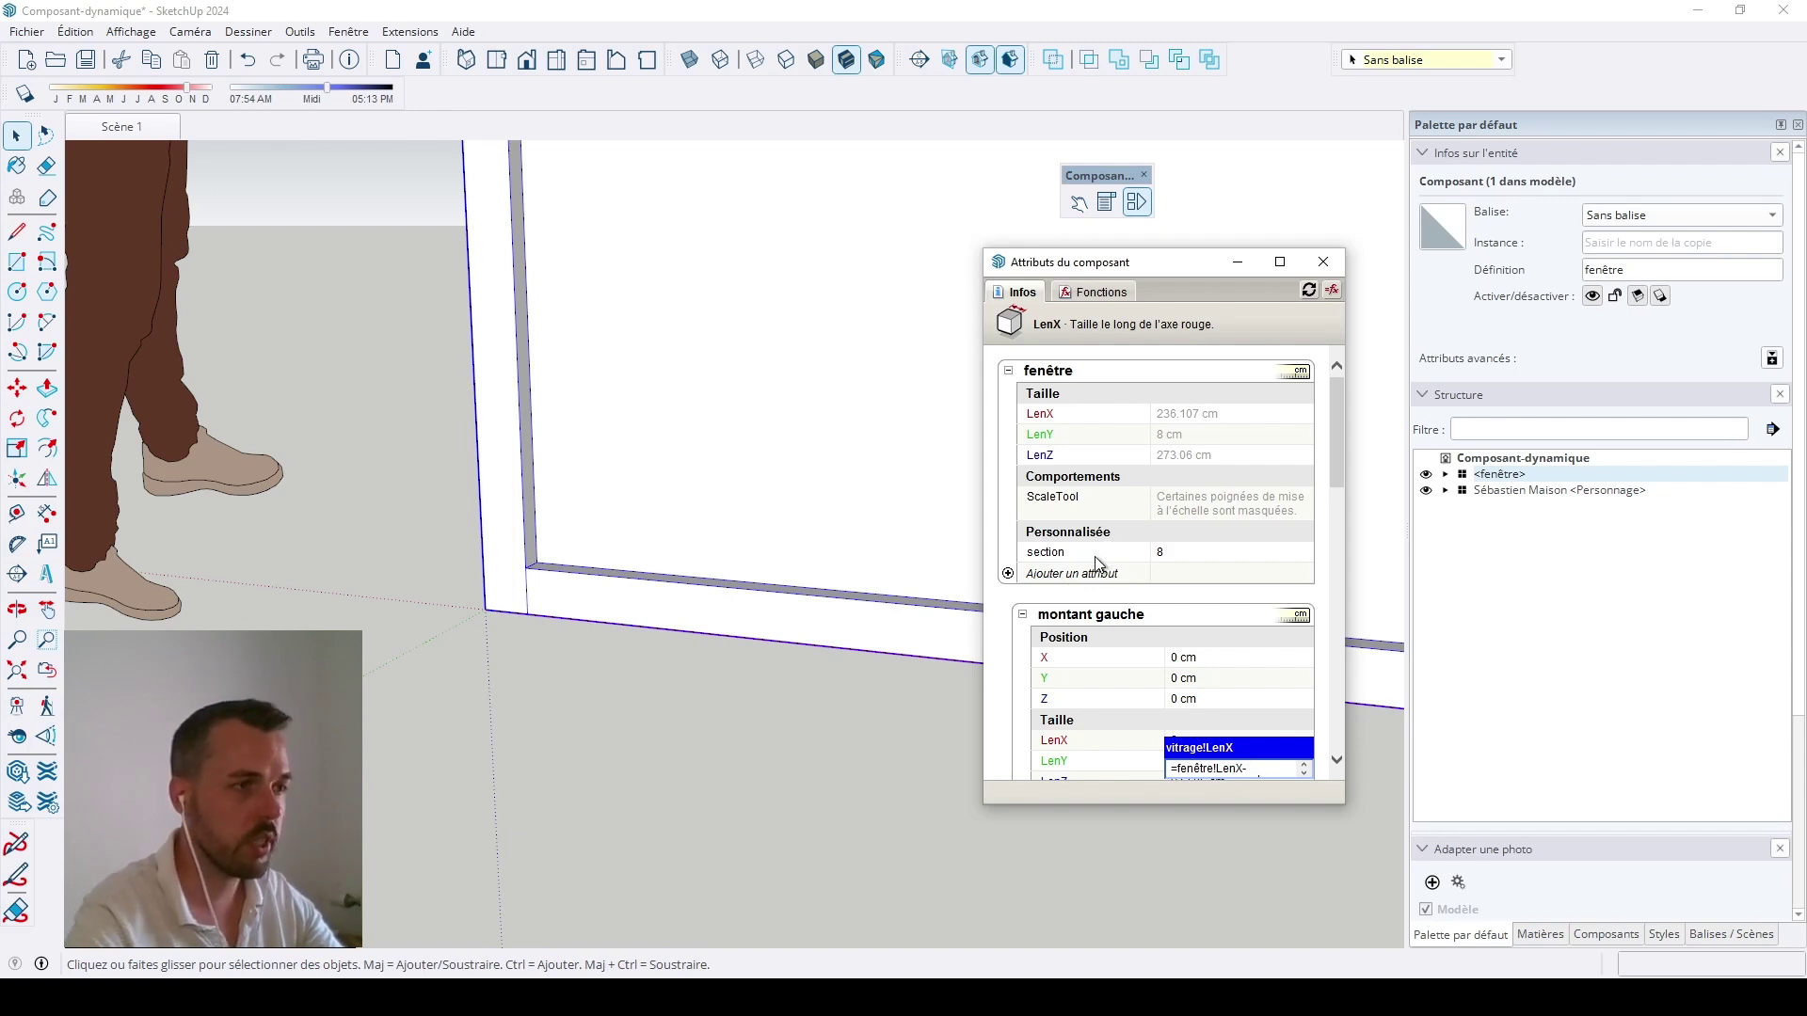
key("Return")
scroll(1097, 564, "down", 10)
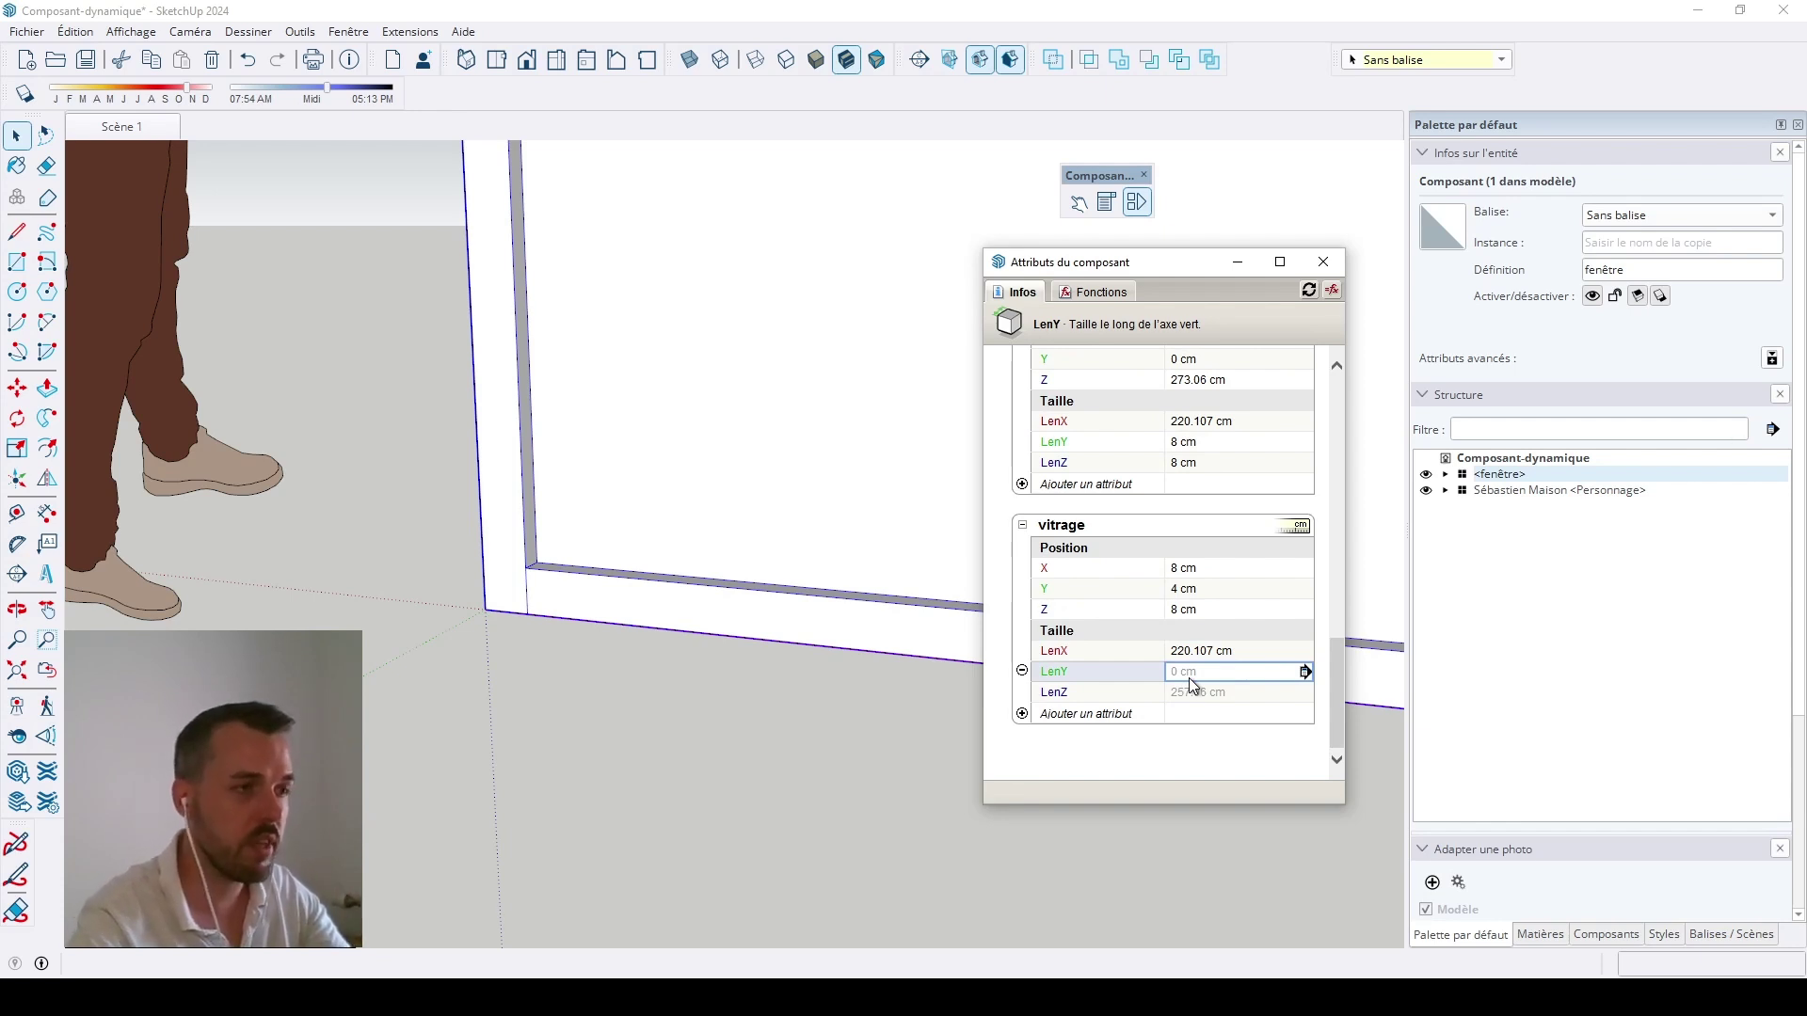
Step: Set the LenY of "vitrage" to =0 and its LenZ to =fenêtre!LenZ-2*fenêtre!section
type("=0")
left_click(1207, 695)
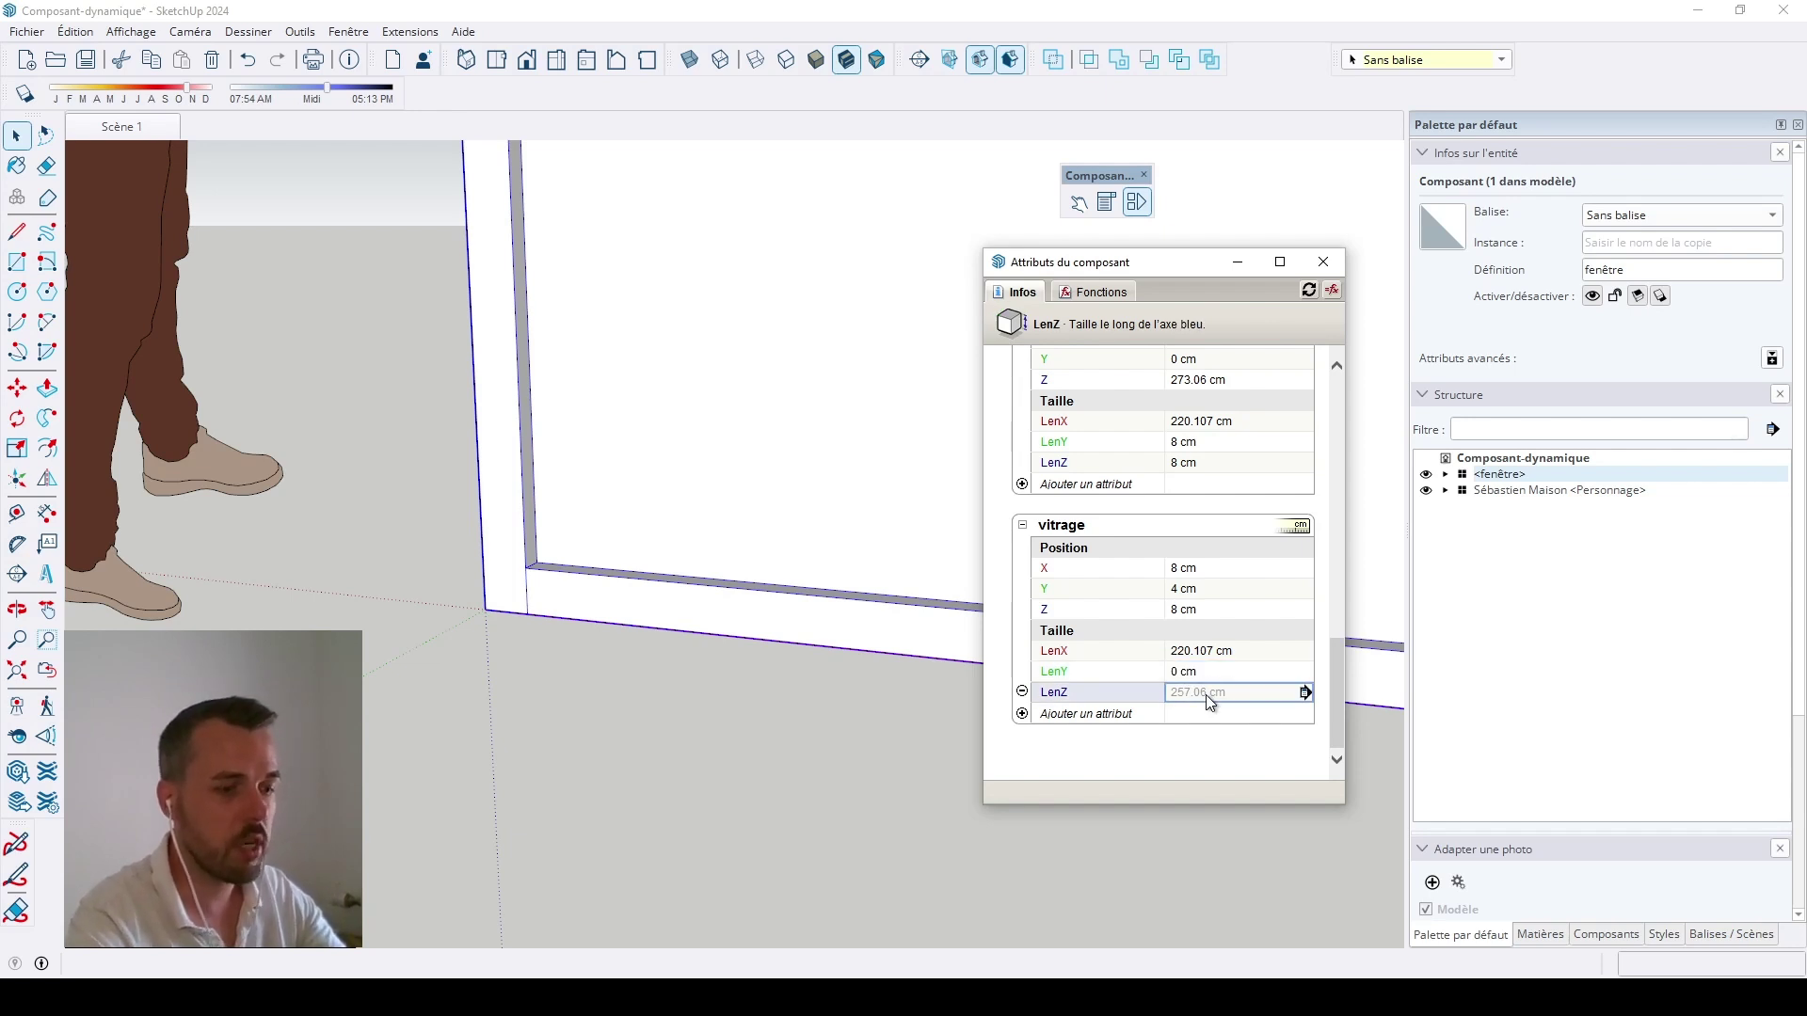
type("=")
scroll(1000, 671, "up", 3)
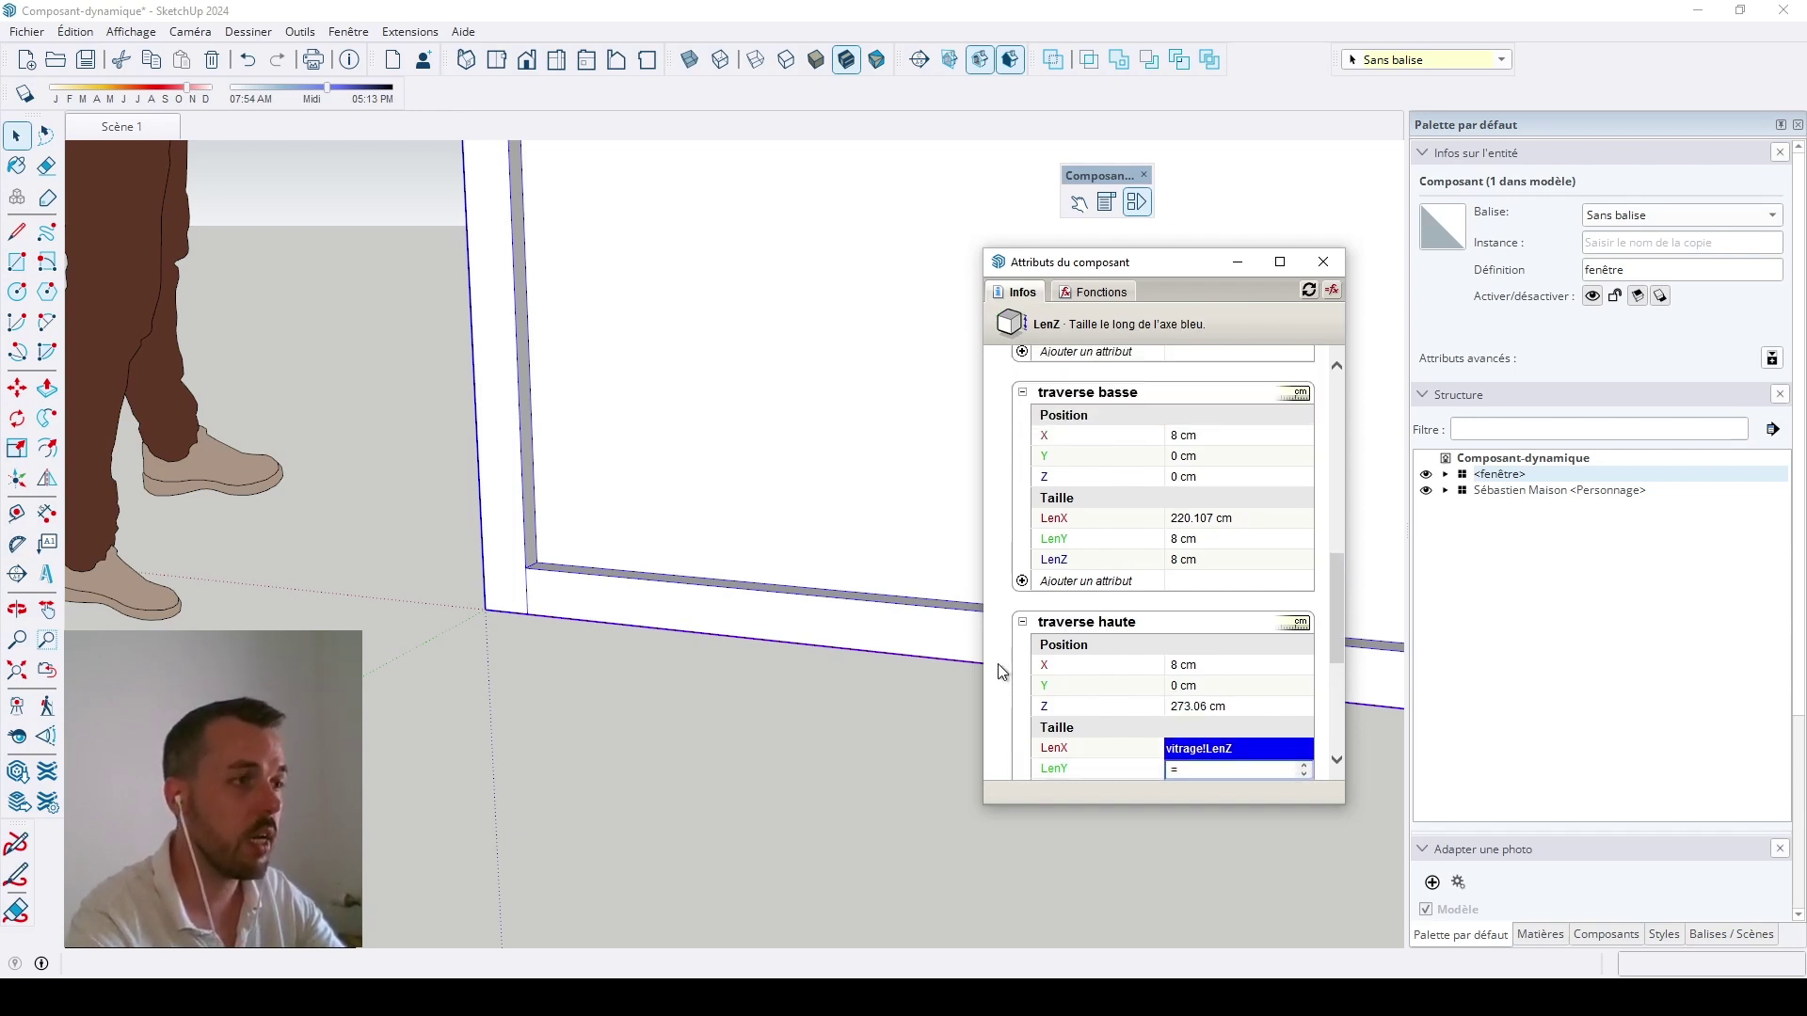
scroll(1000, 671, "up", 5)
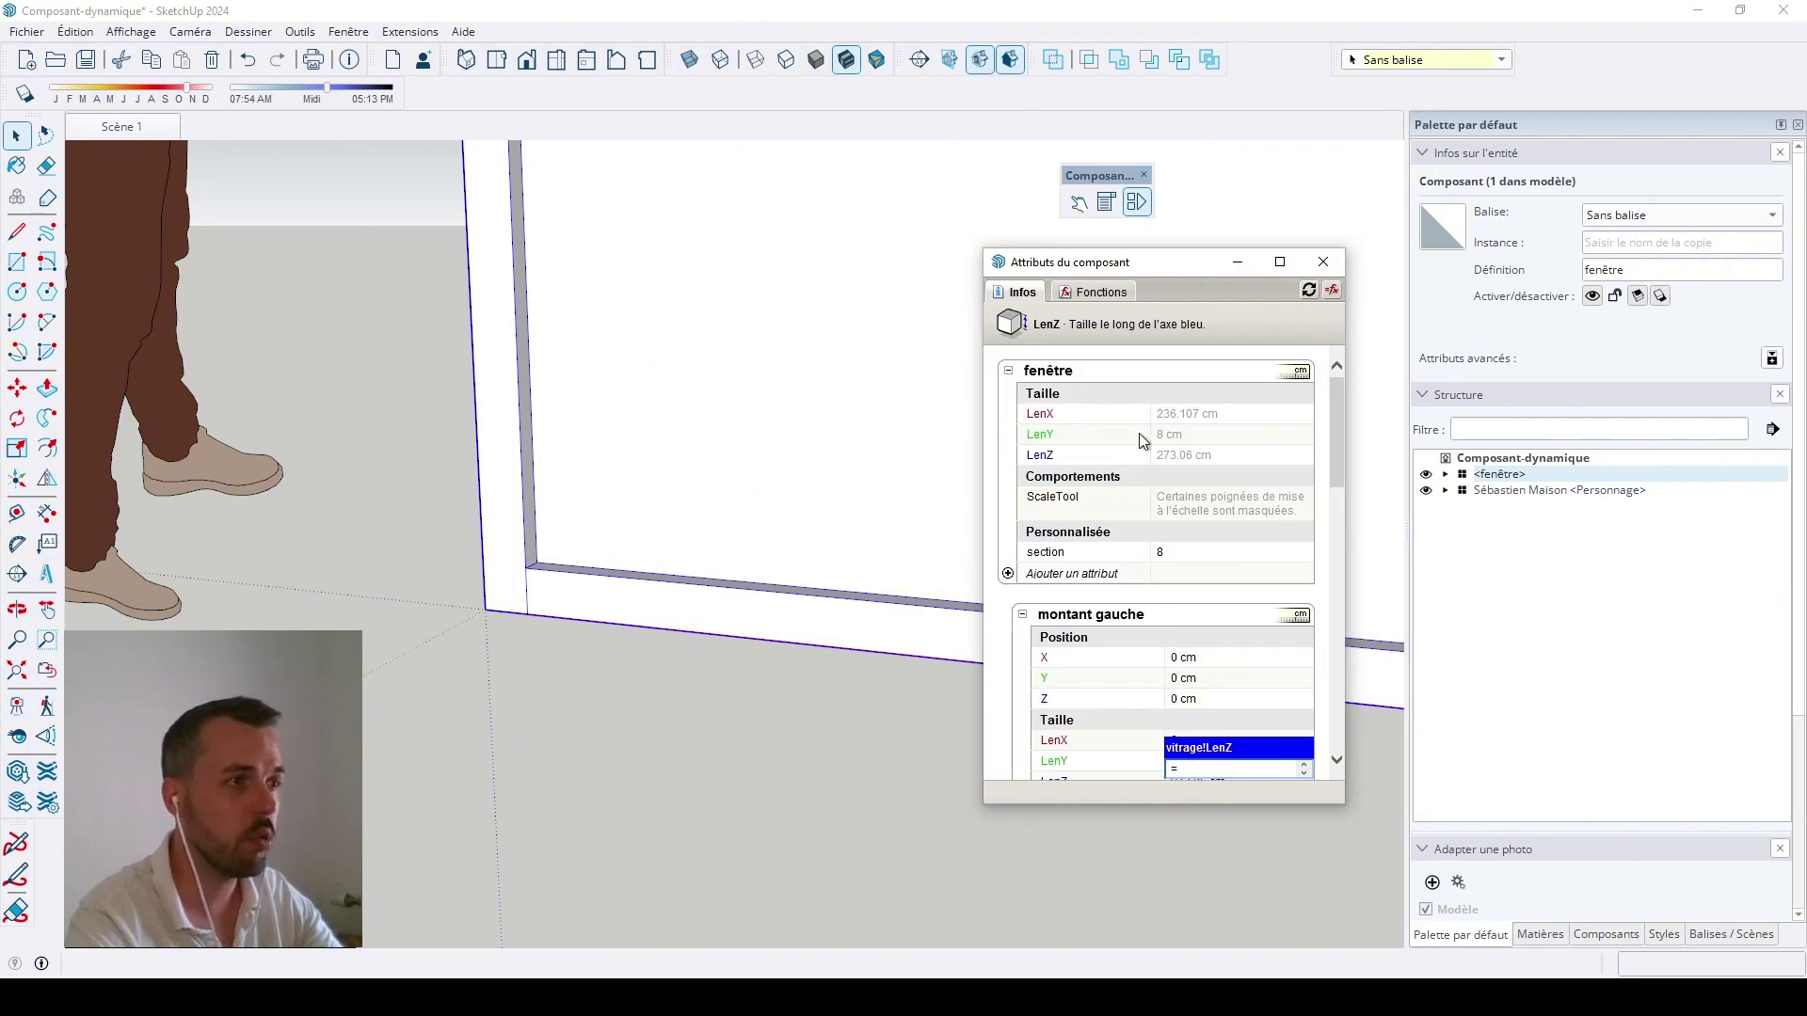
left_click(1211, 455)
type("-2*")
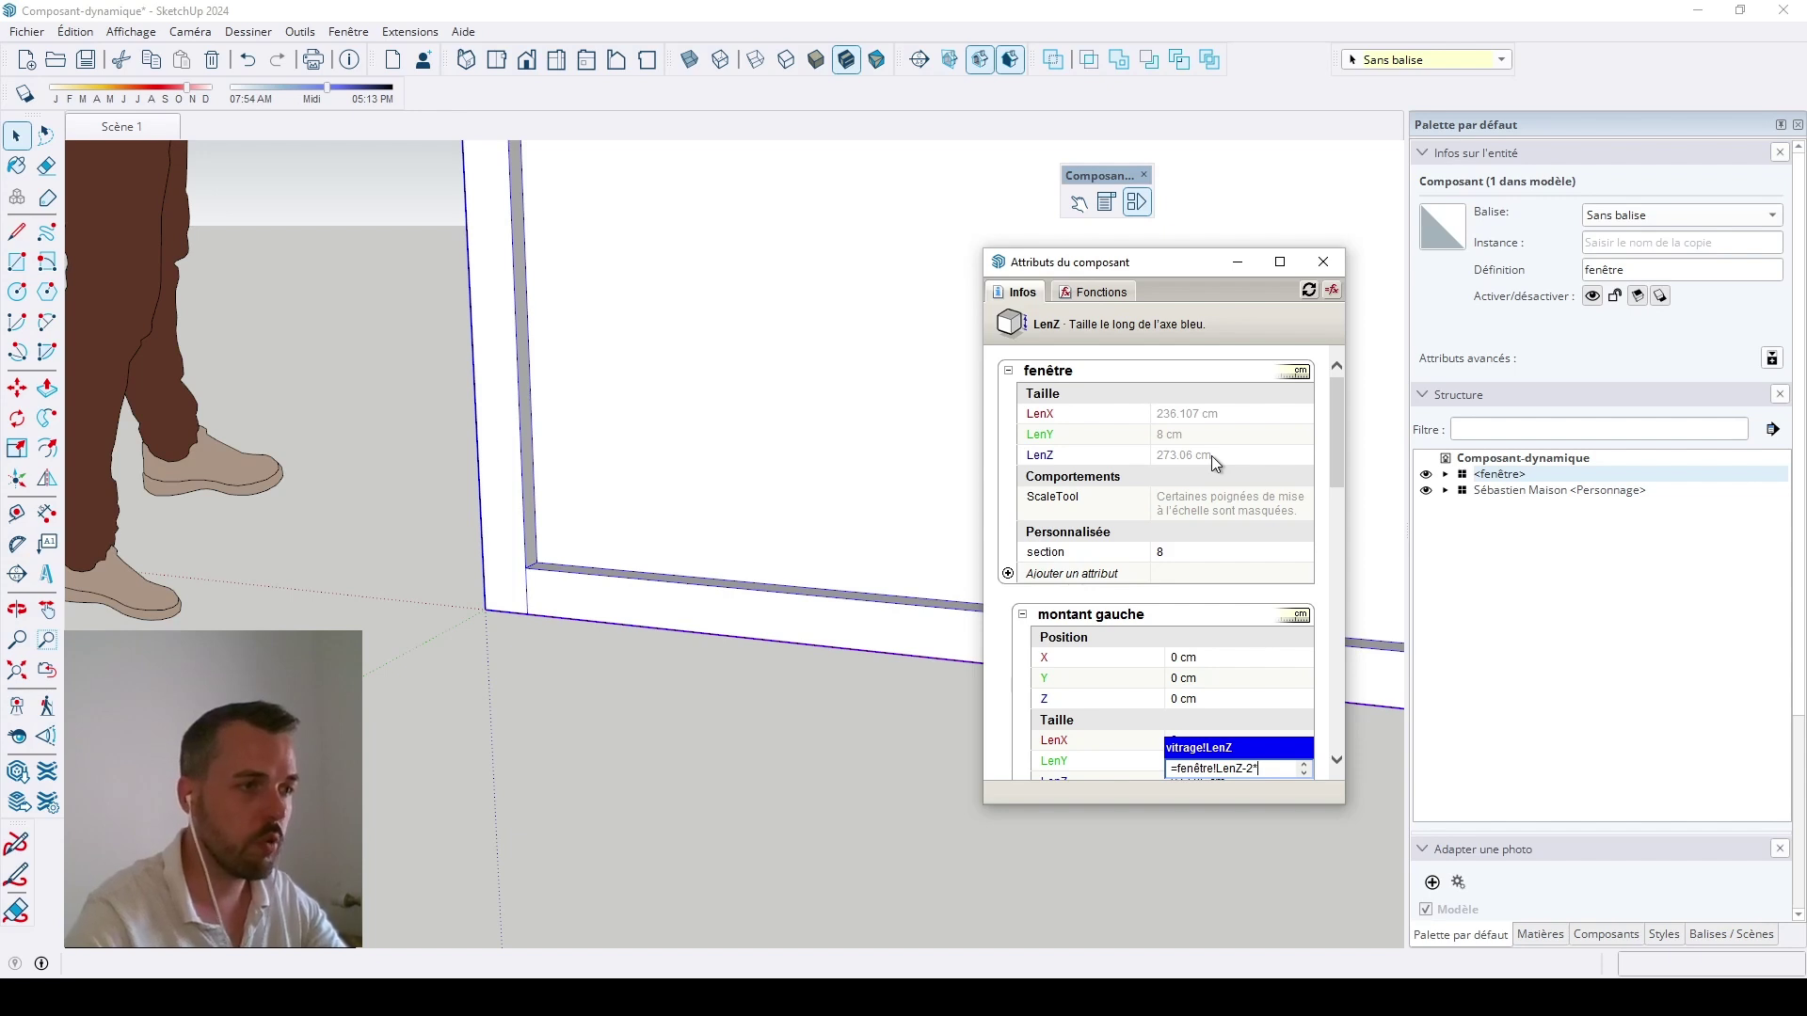
left_click(1088, 555)
key("Return")
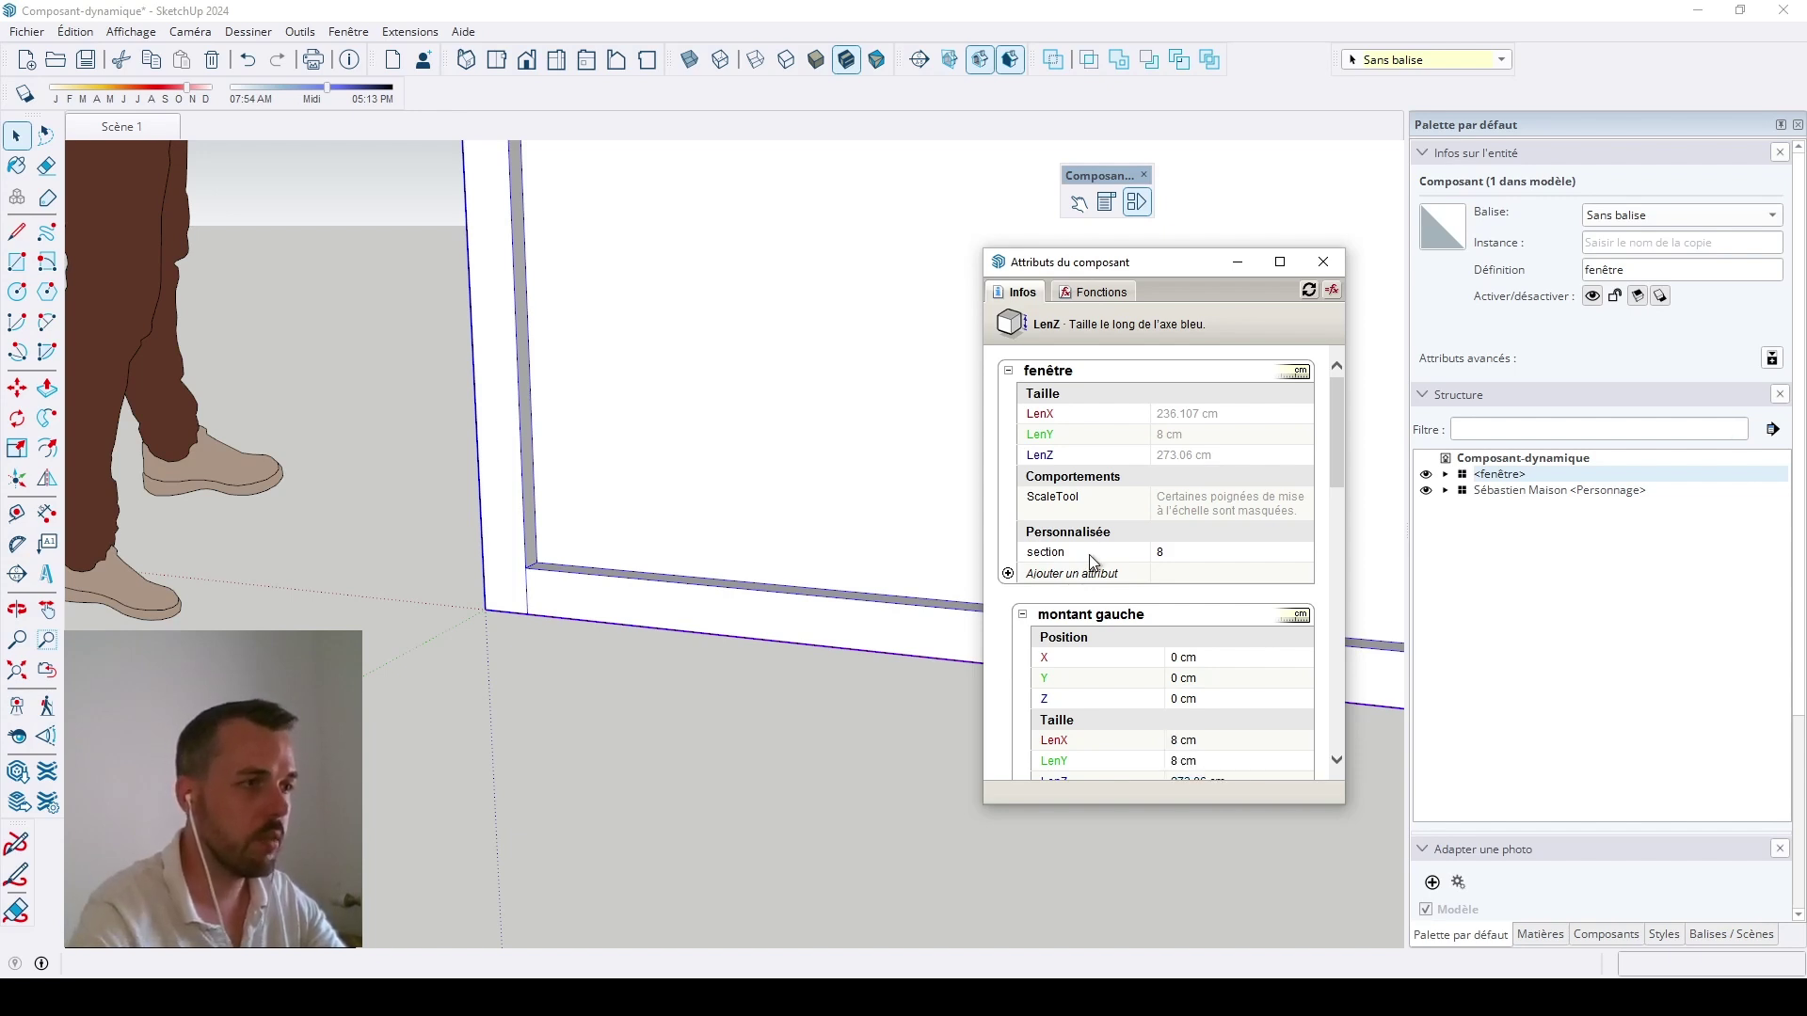
Step: Close the component attributes and scale the "fenêtre" component down in width and height to test the glazing formulas
left_click(1321, 263)
scroll(618, 782, "down", 6)
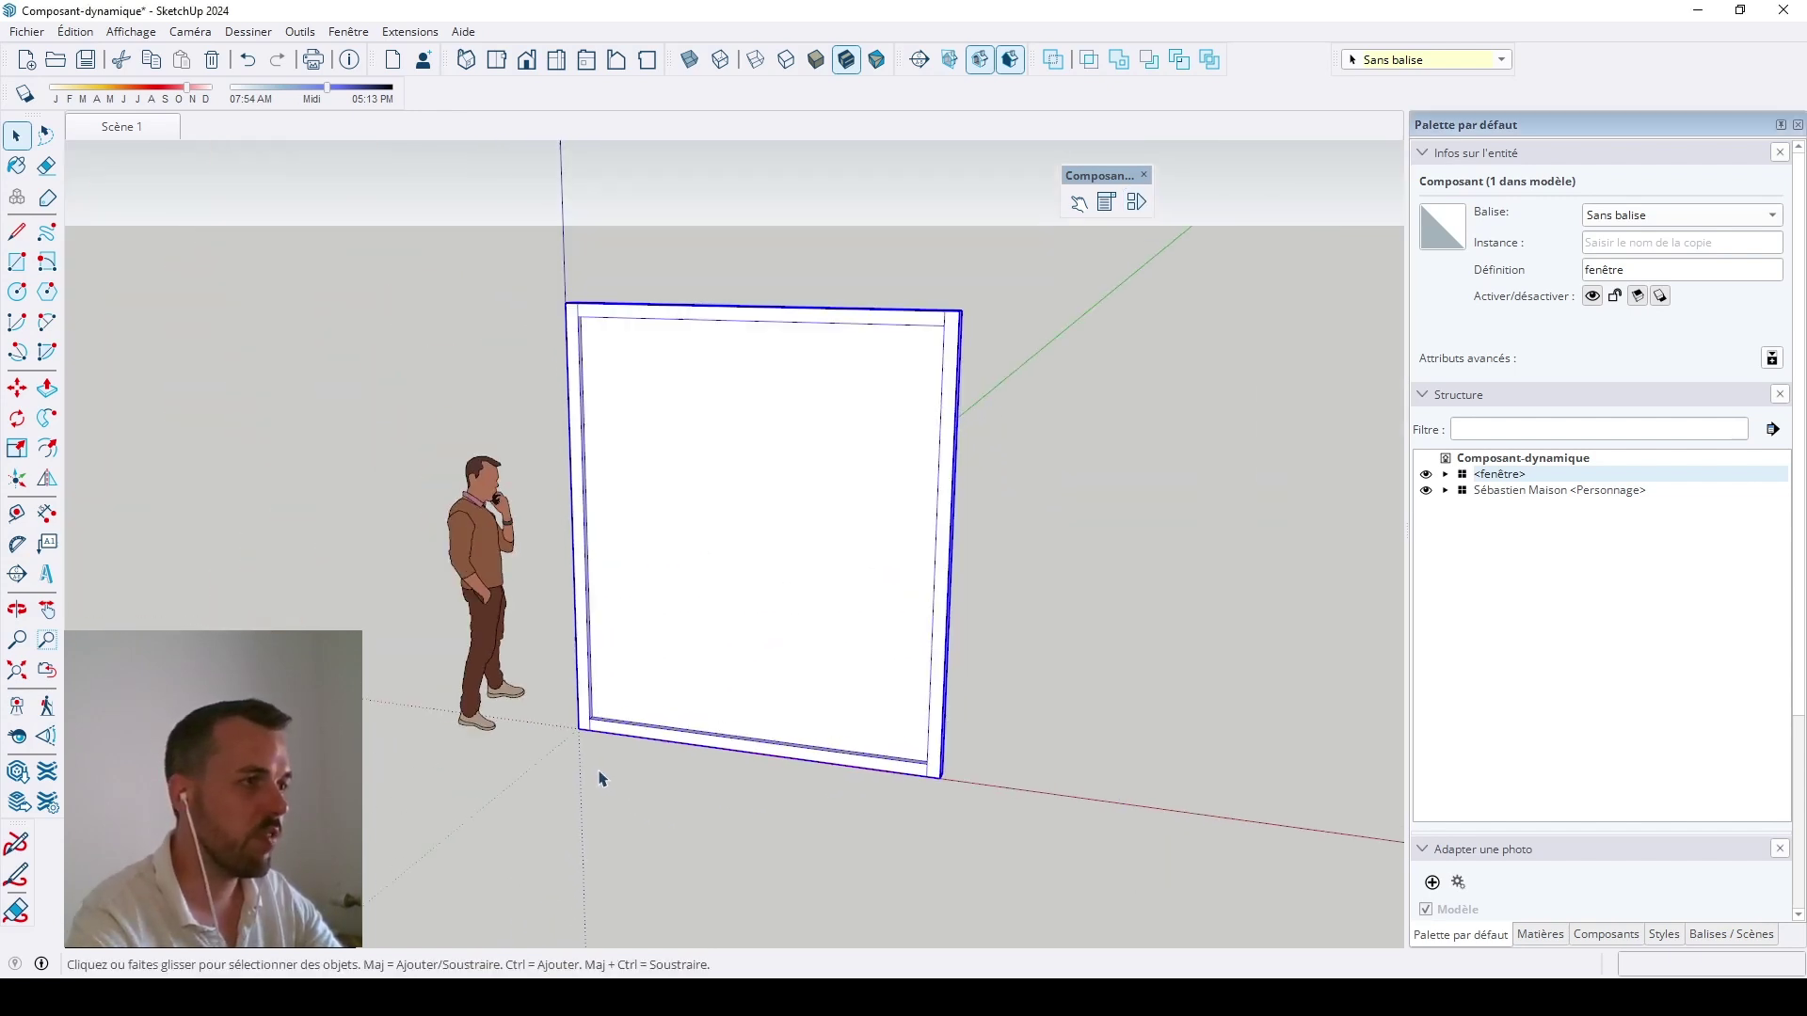
left_click(17, 448)
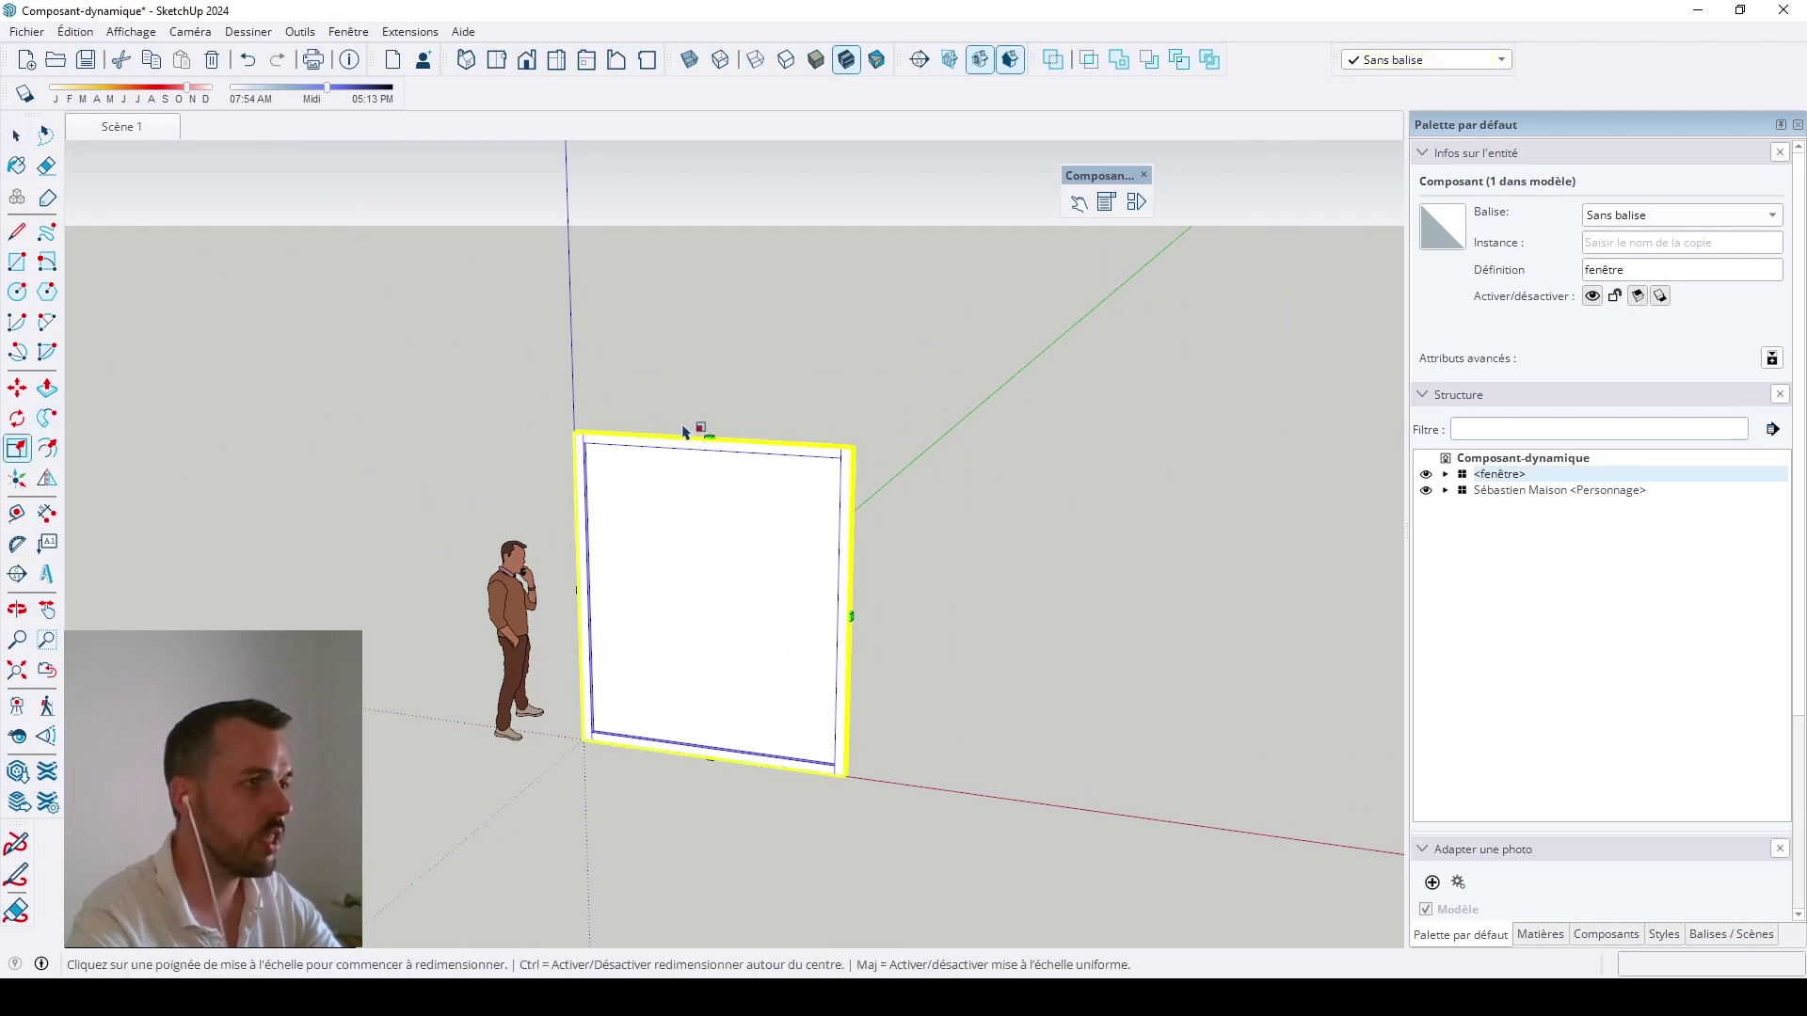
scroll(716, 611, "up", 3)
left_click_drag(996, 700, 683, 665)
scroll(692, 677, "down", 3)
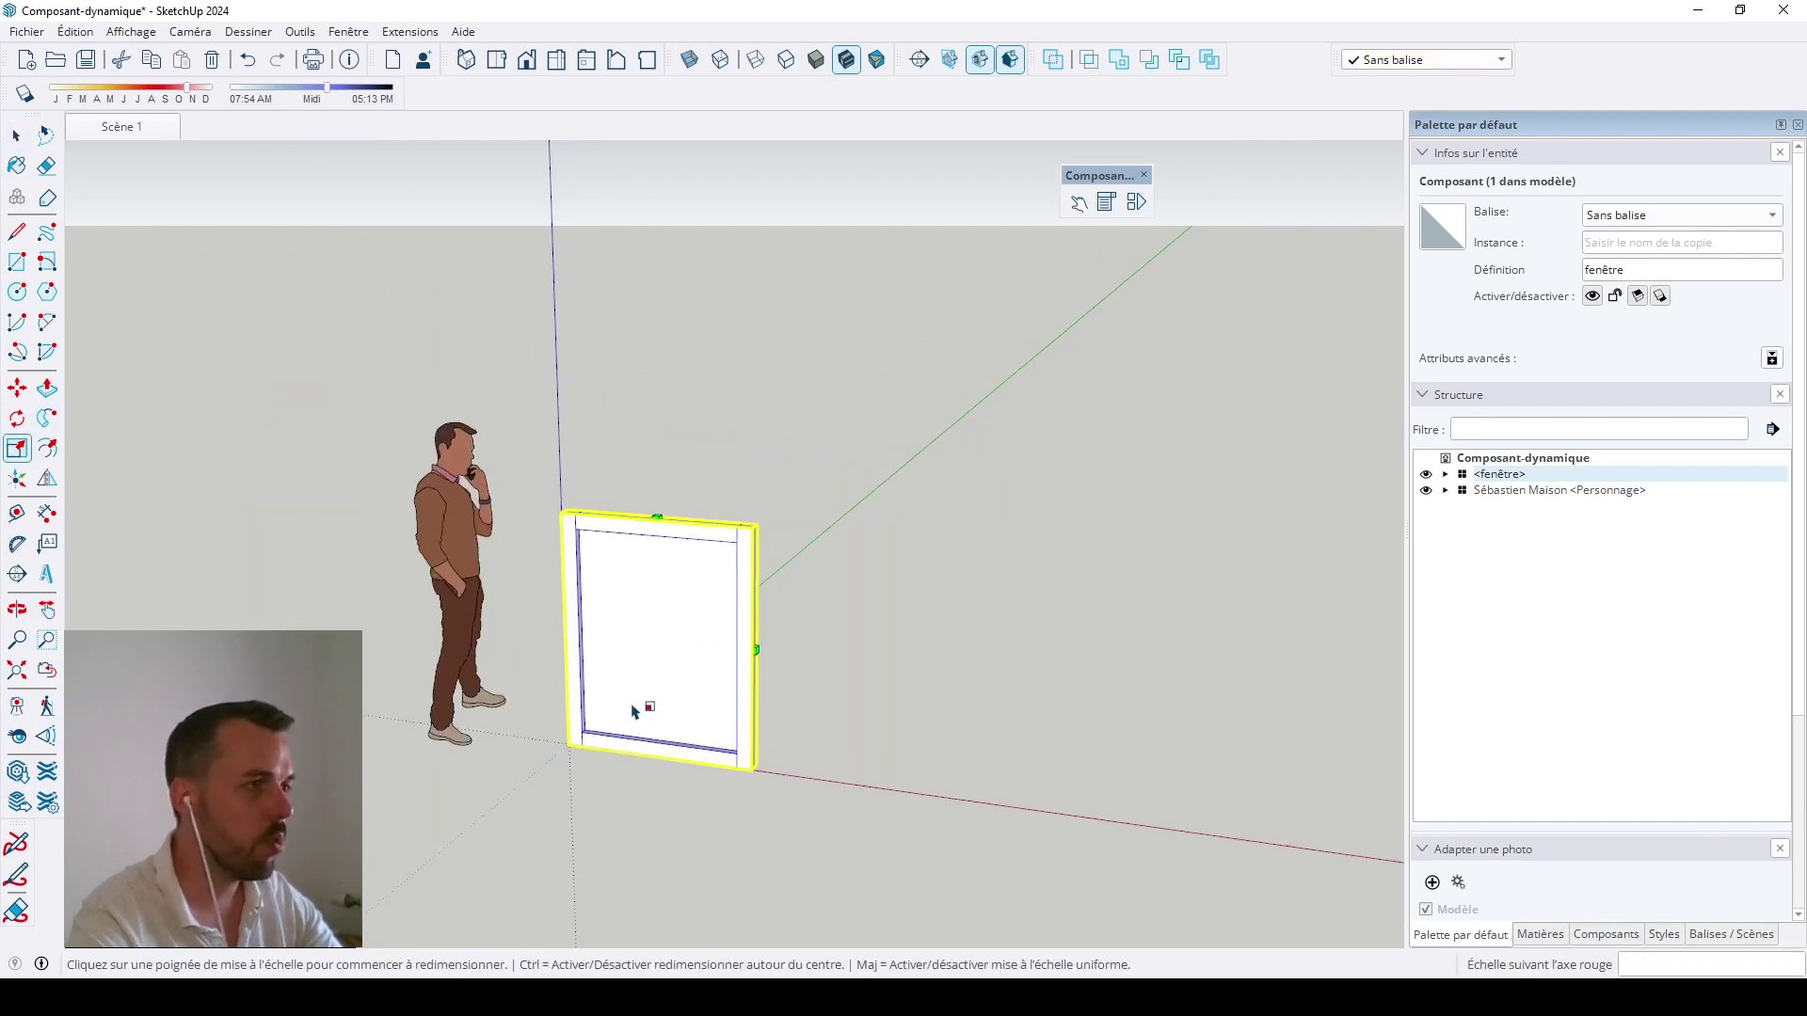
scroll(633, 707, "up", 4)
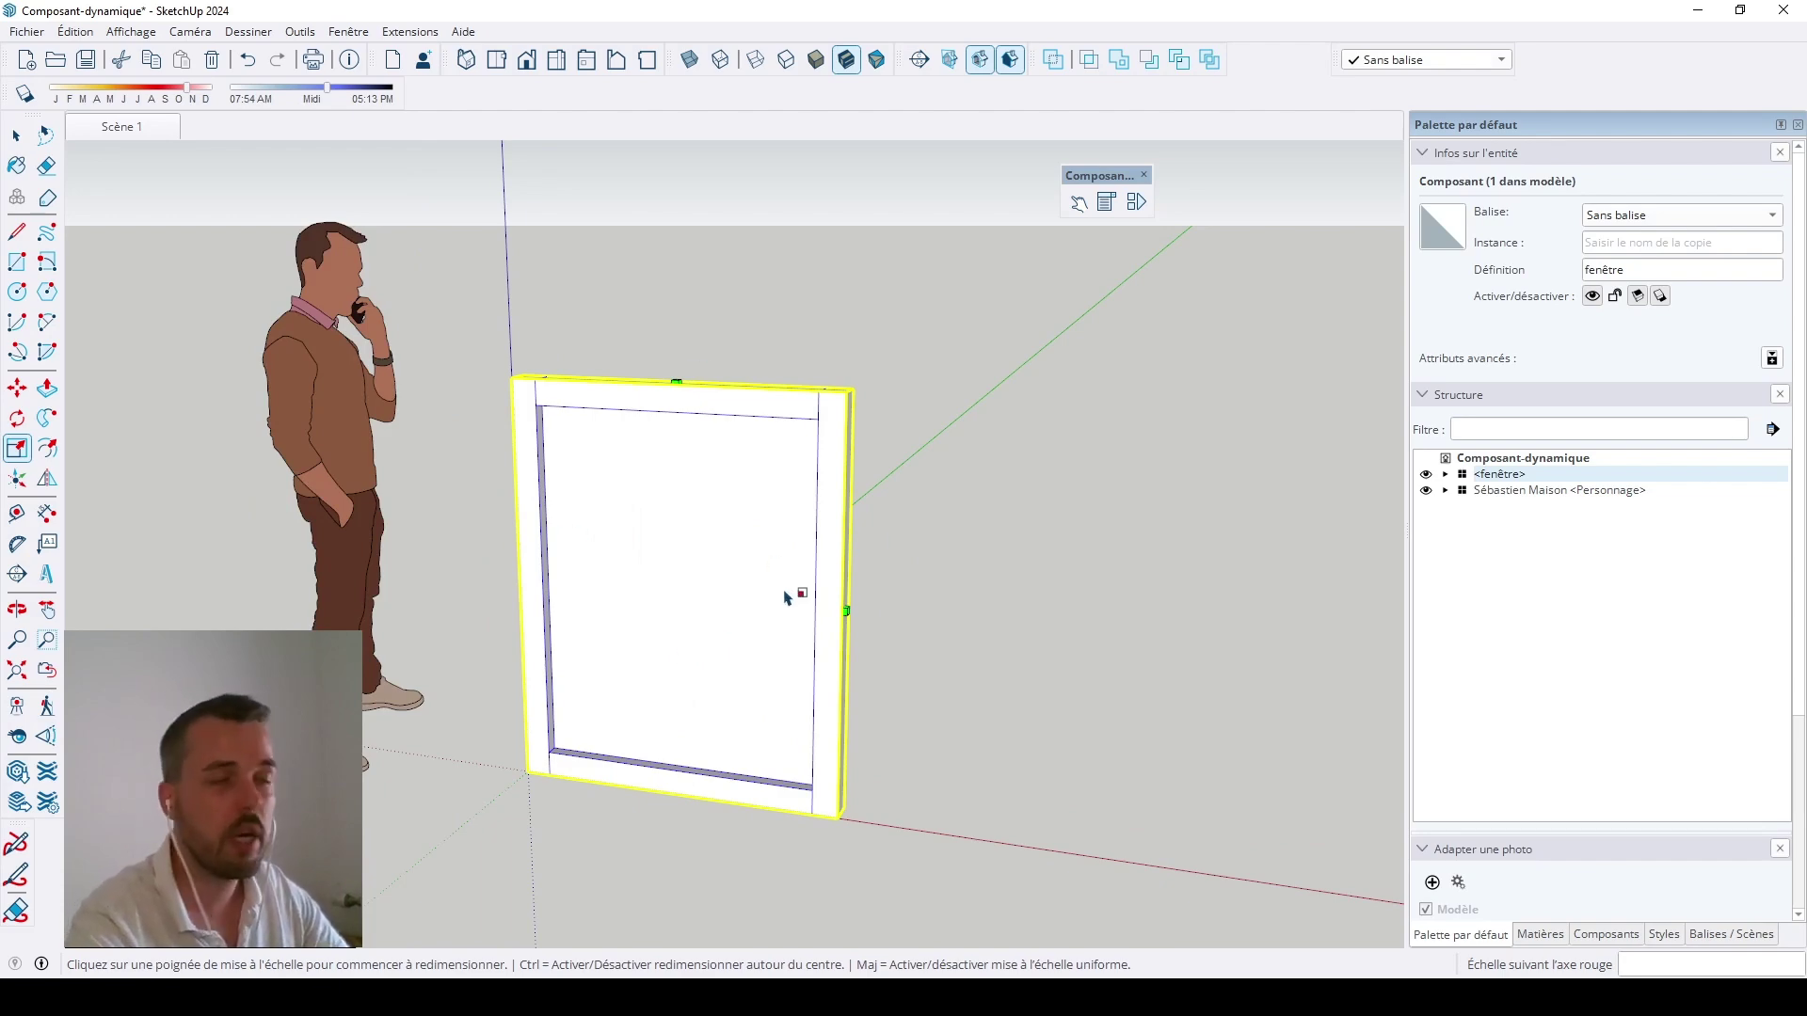
Step: Apply the glass material "Verre translucide gris" to the face inside the "vitrage" component of "fenêtre"
key("space")
left_click(1004, 569)
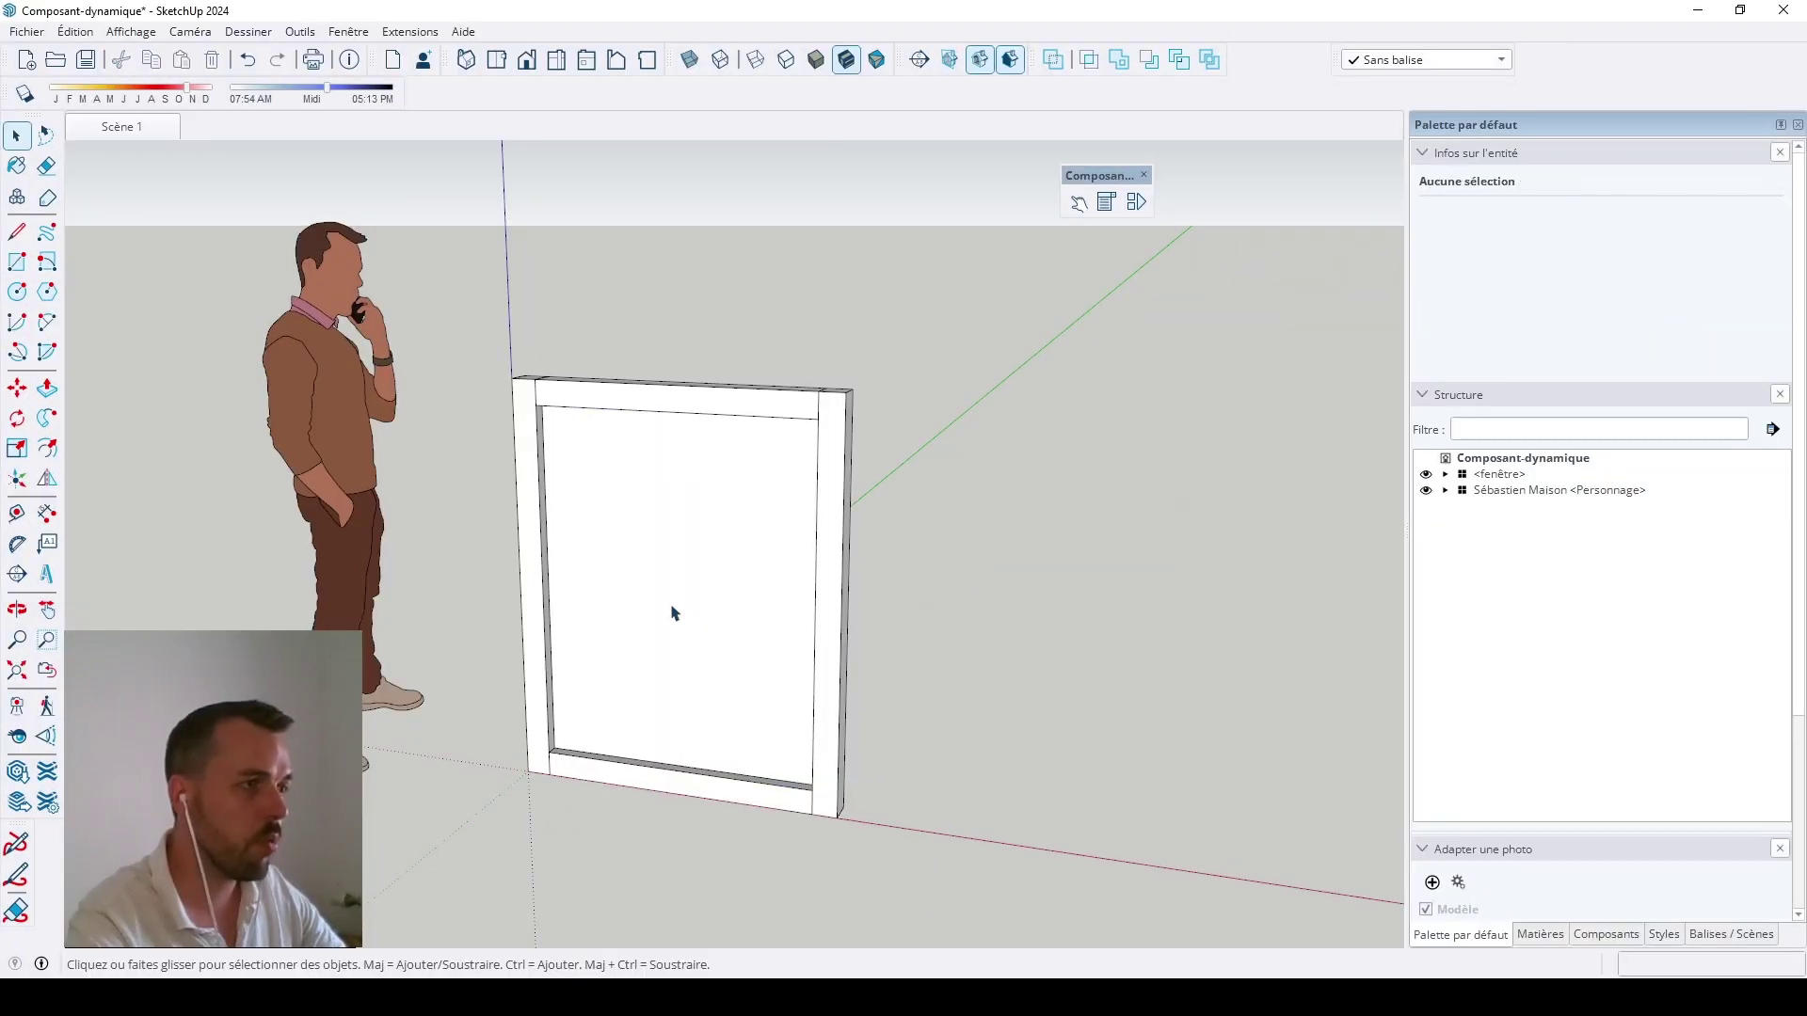
double_click(672, 613)
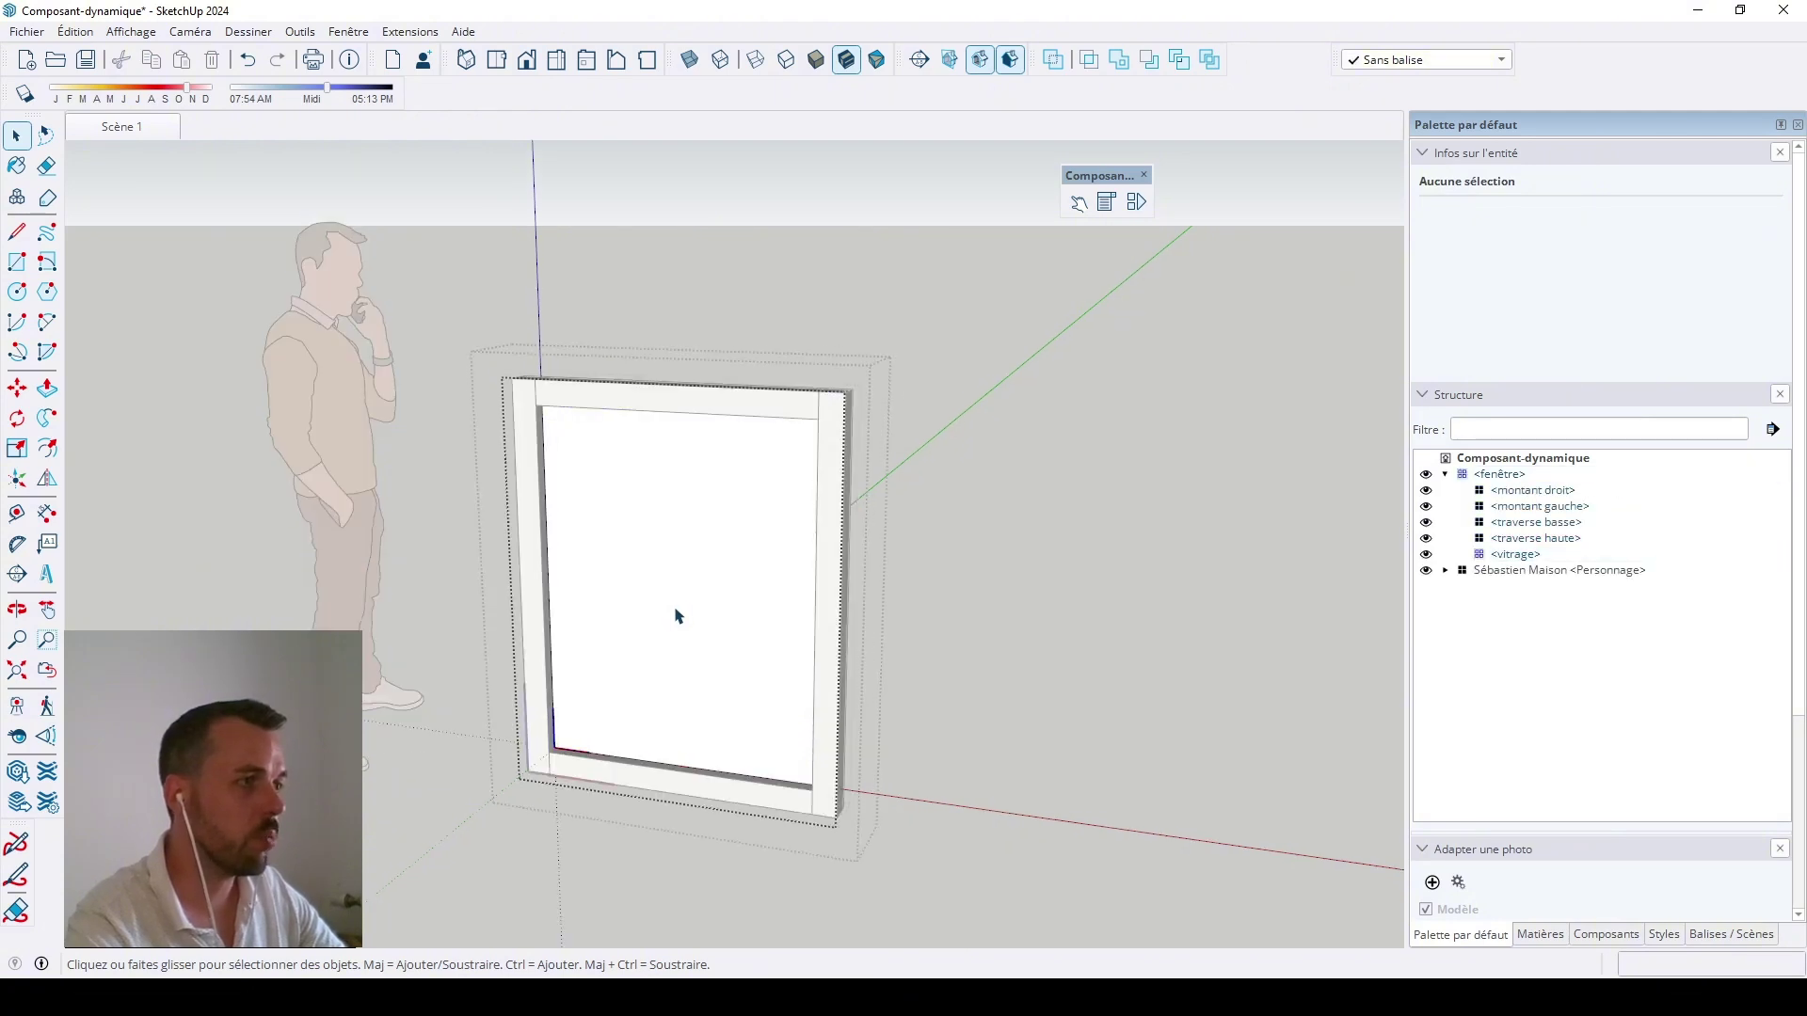
left_click(676, 616)
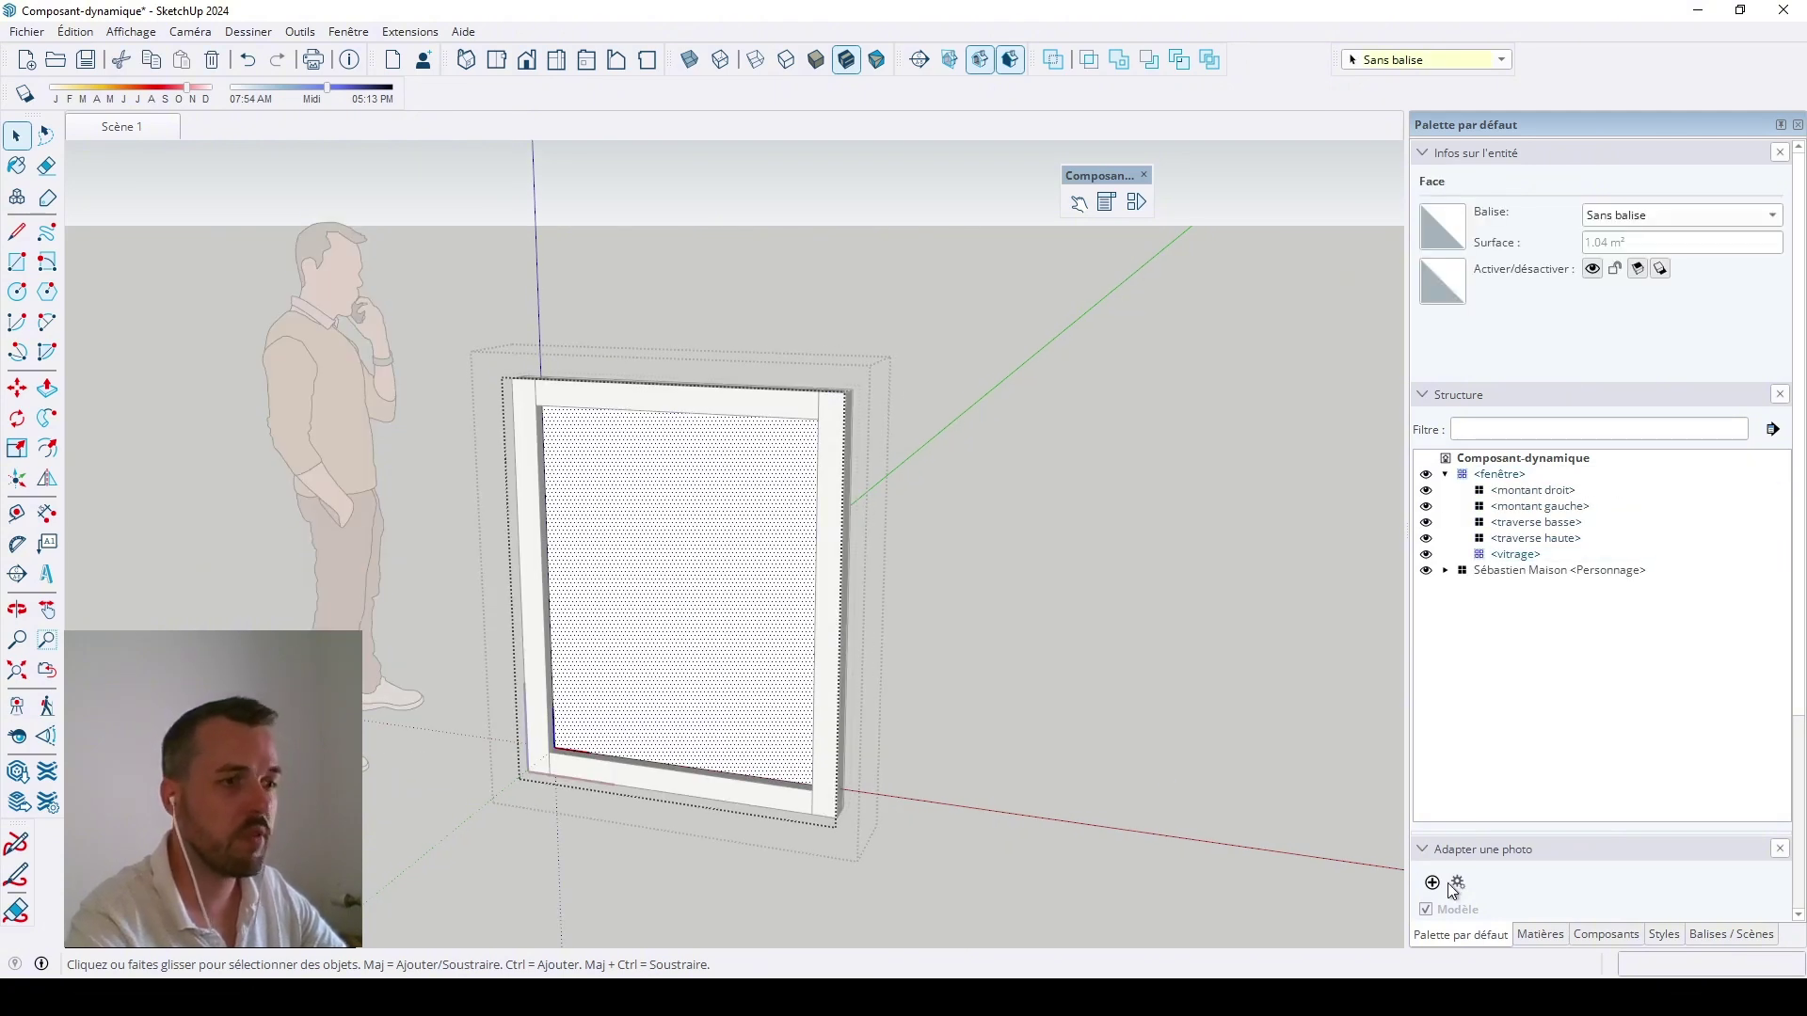
left_click(1542, 935)
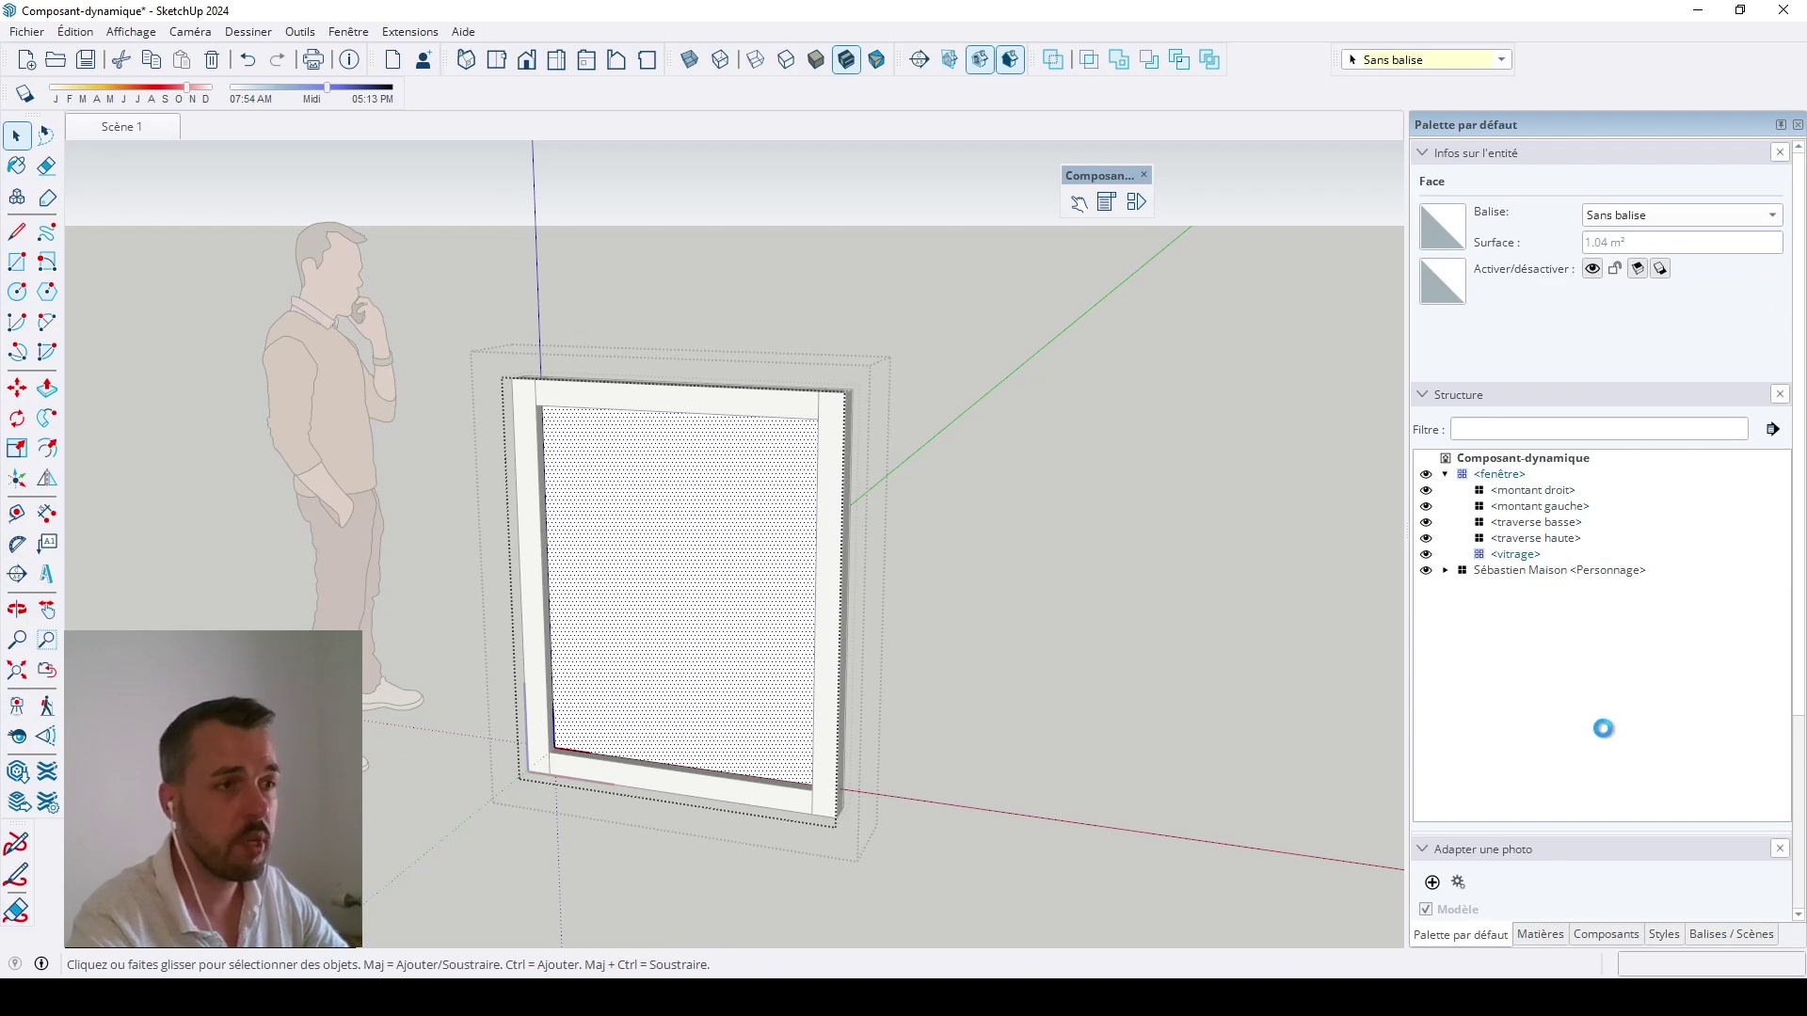
left_click(1544, 291)
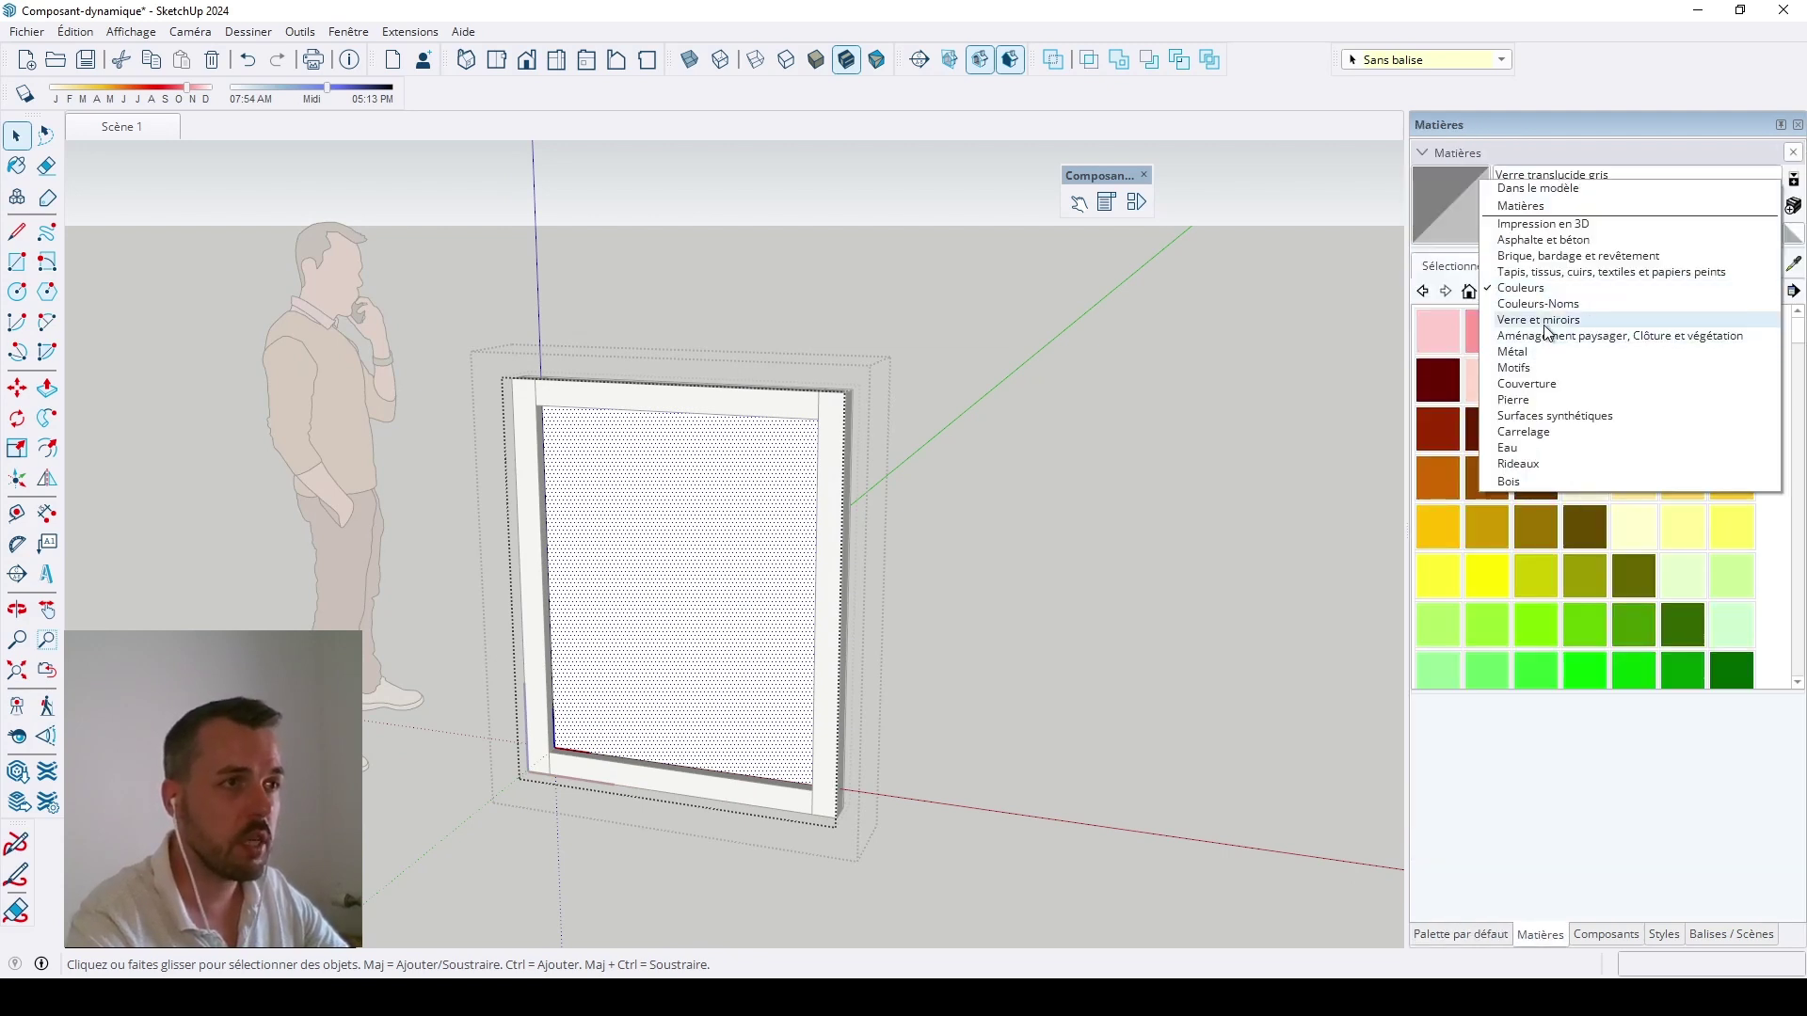
left_click(1546, 323)
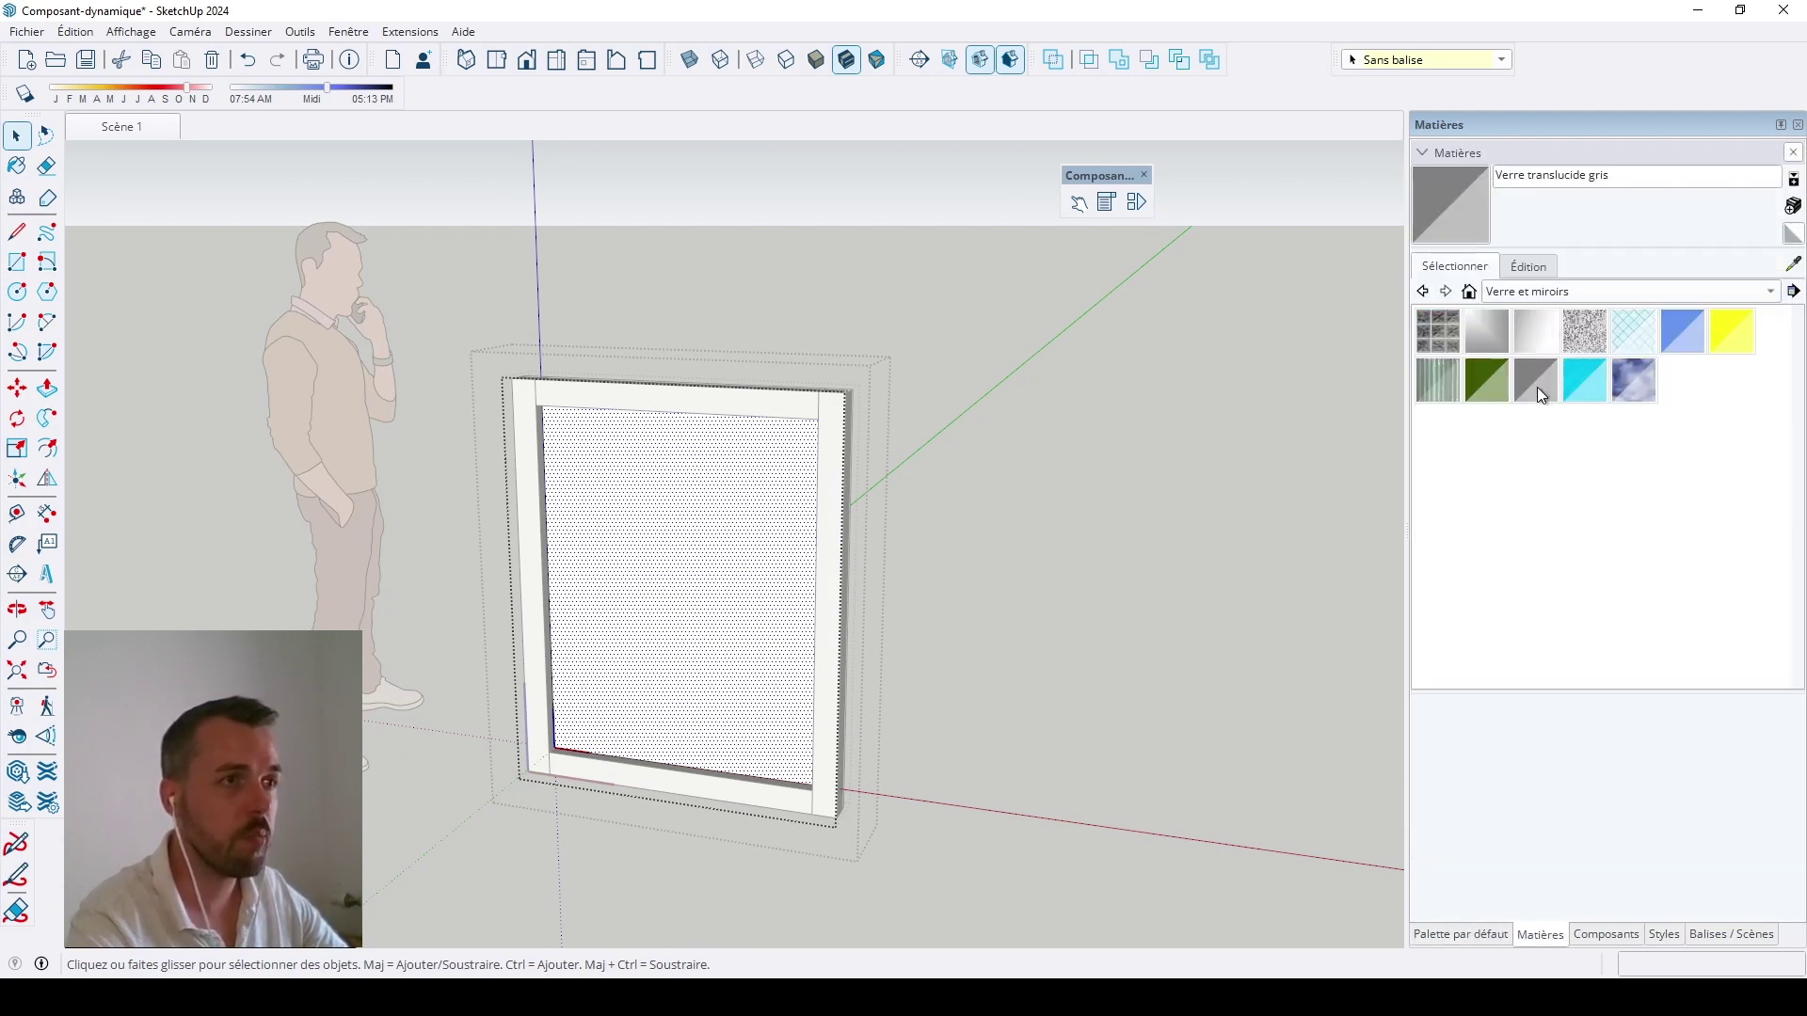
left_click(1538, 388)
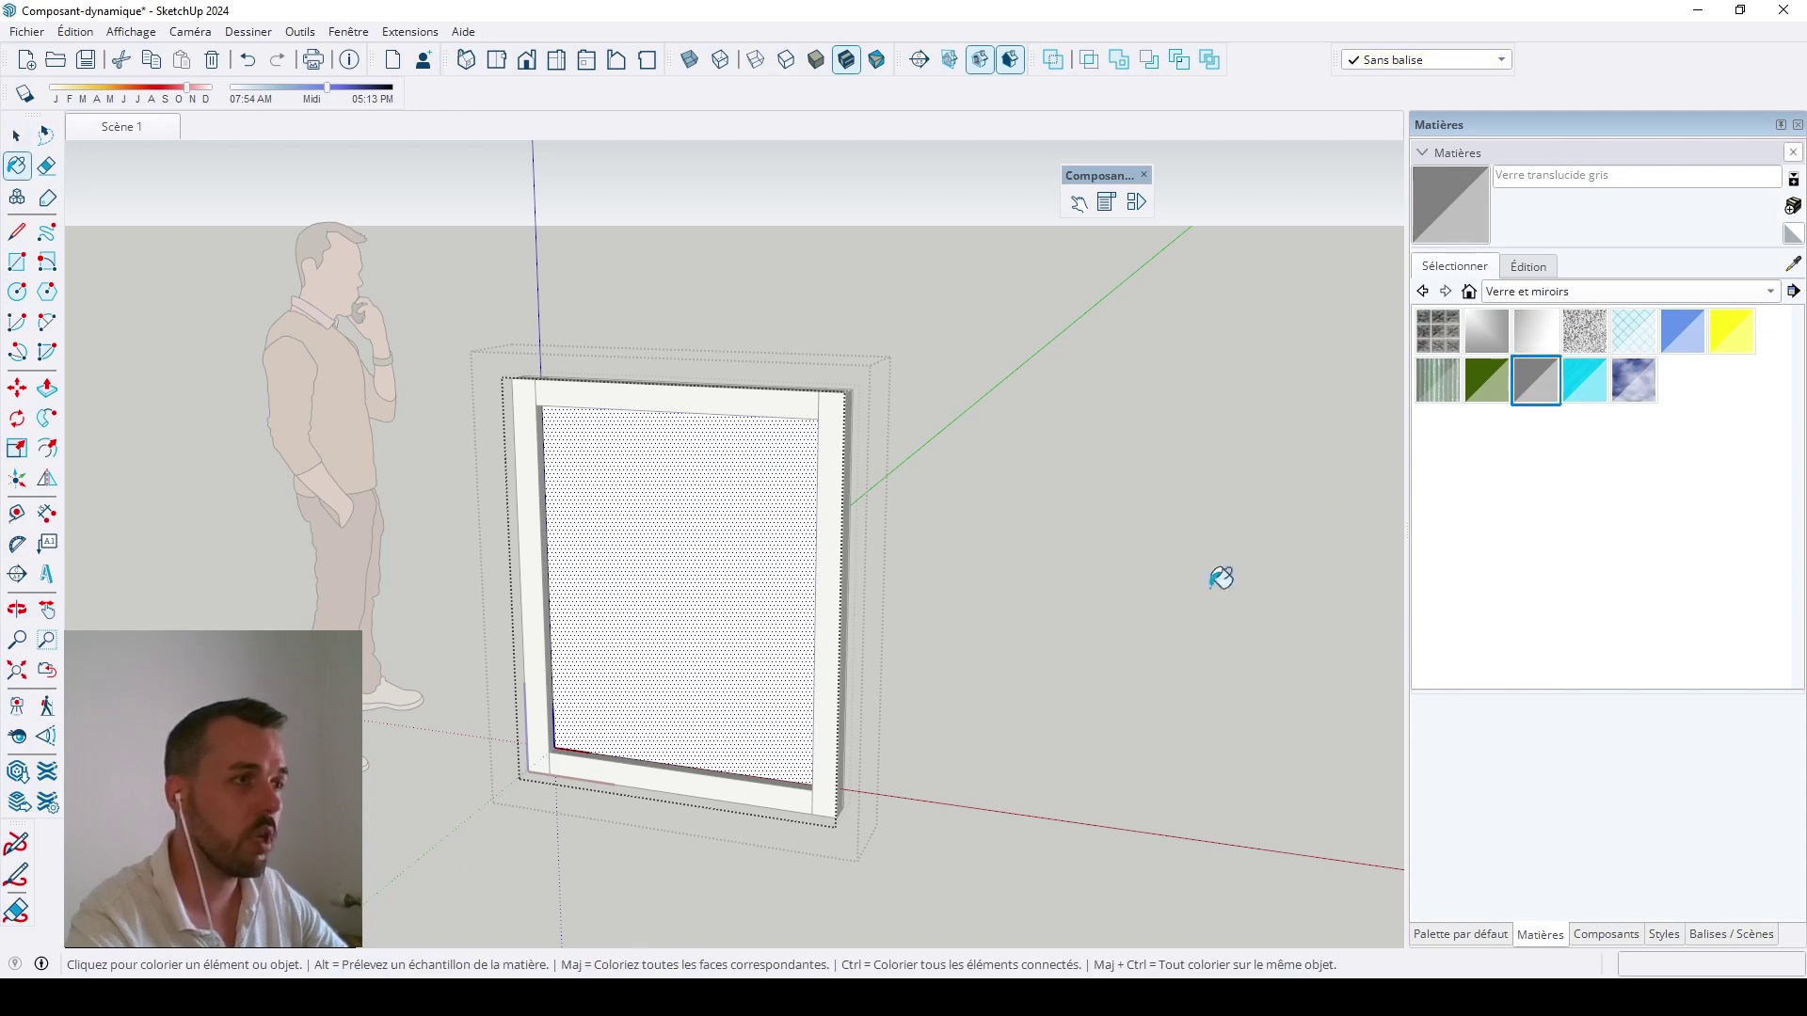
left_click(748, 541)
key("space")
left_click(1043, 657)
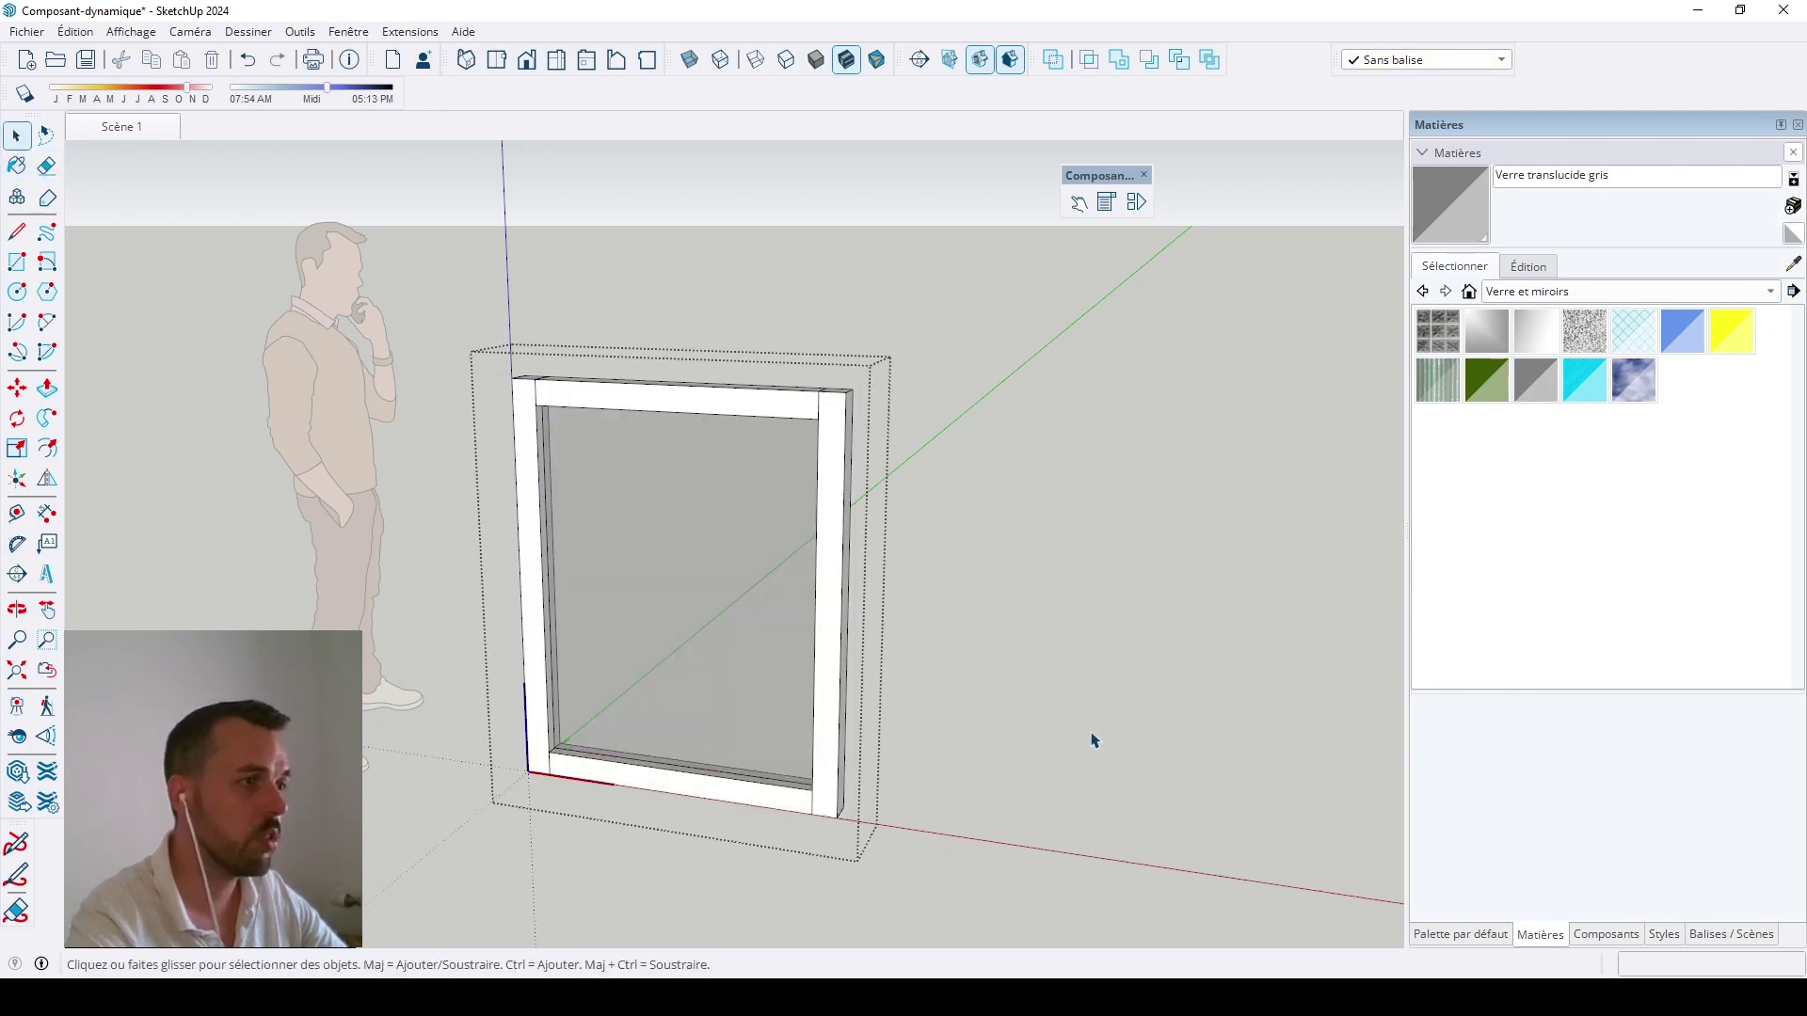
Step: Scale the glazed "fenêtre" component by 2.00 along the red axis and enlarge its height
scroll(1094, 741, "down", 3)
left_click(817, 687)
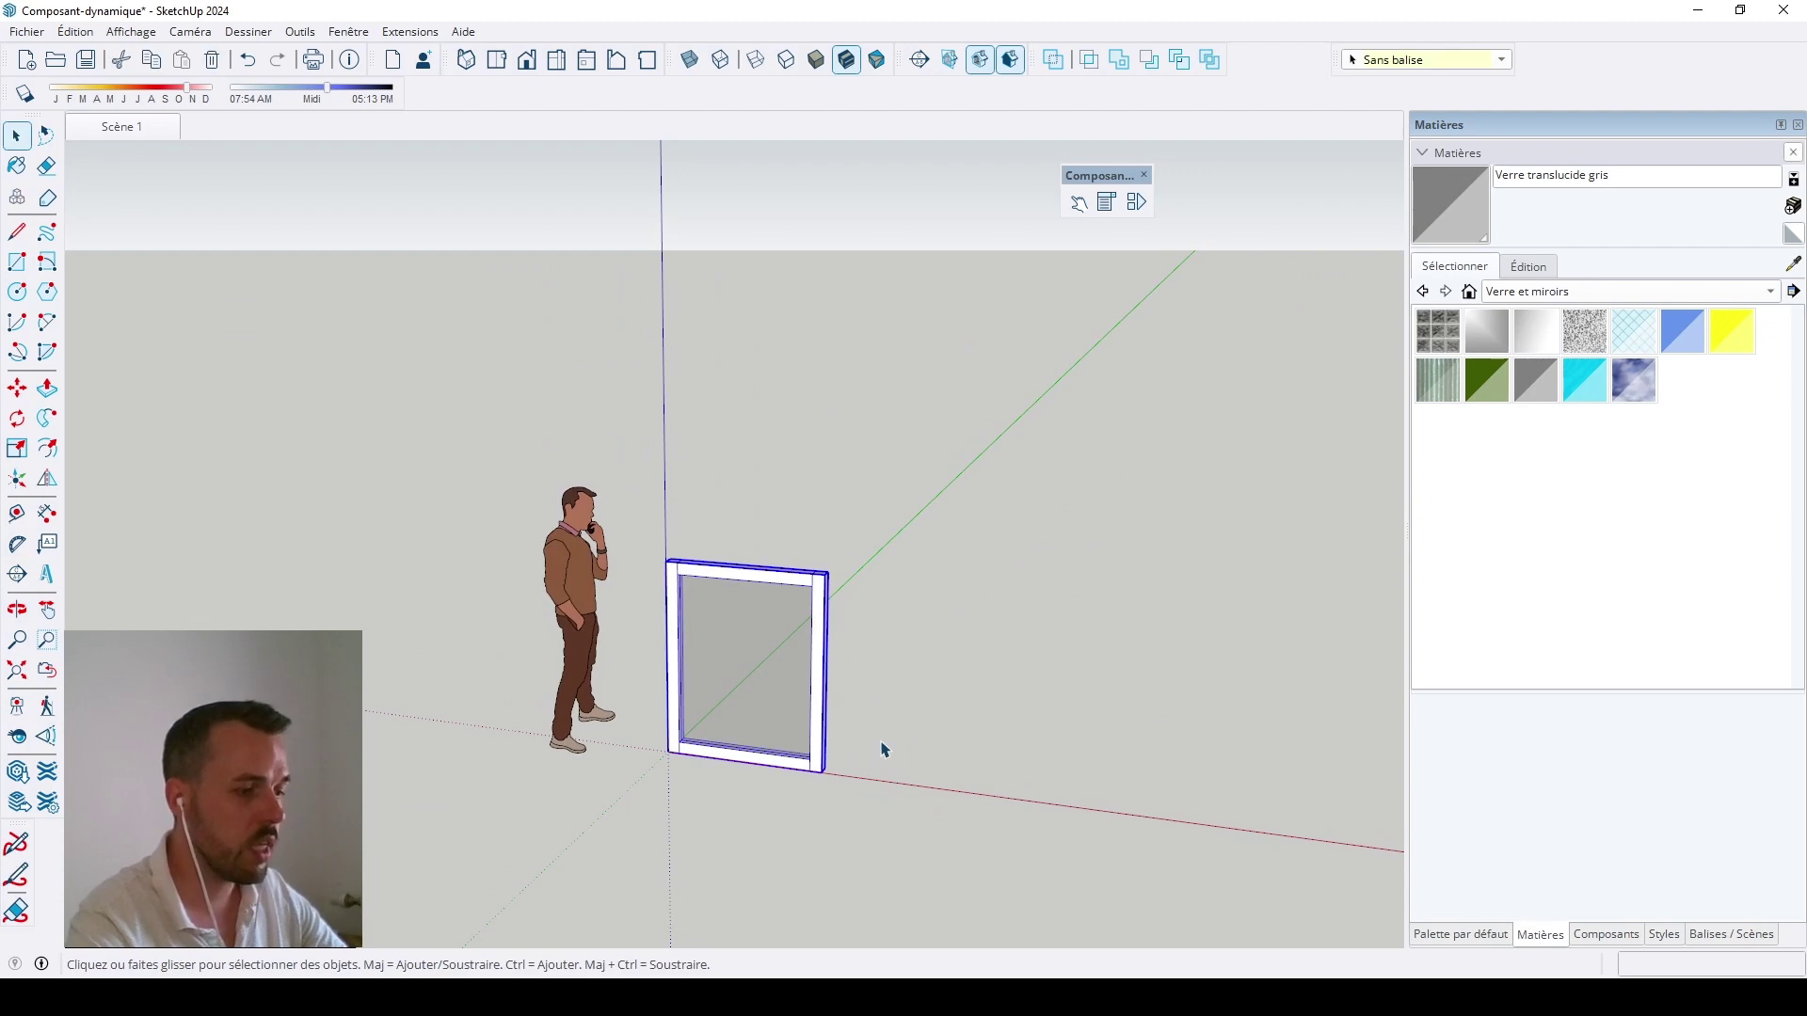
key("s")
left_click(827, 674)
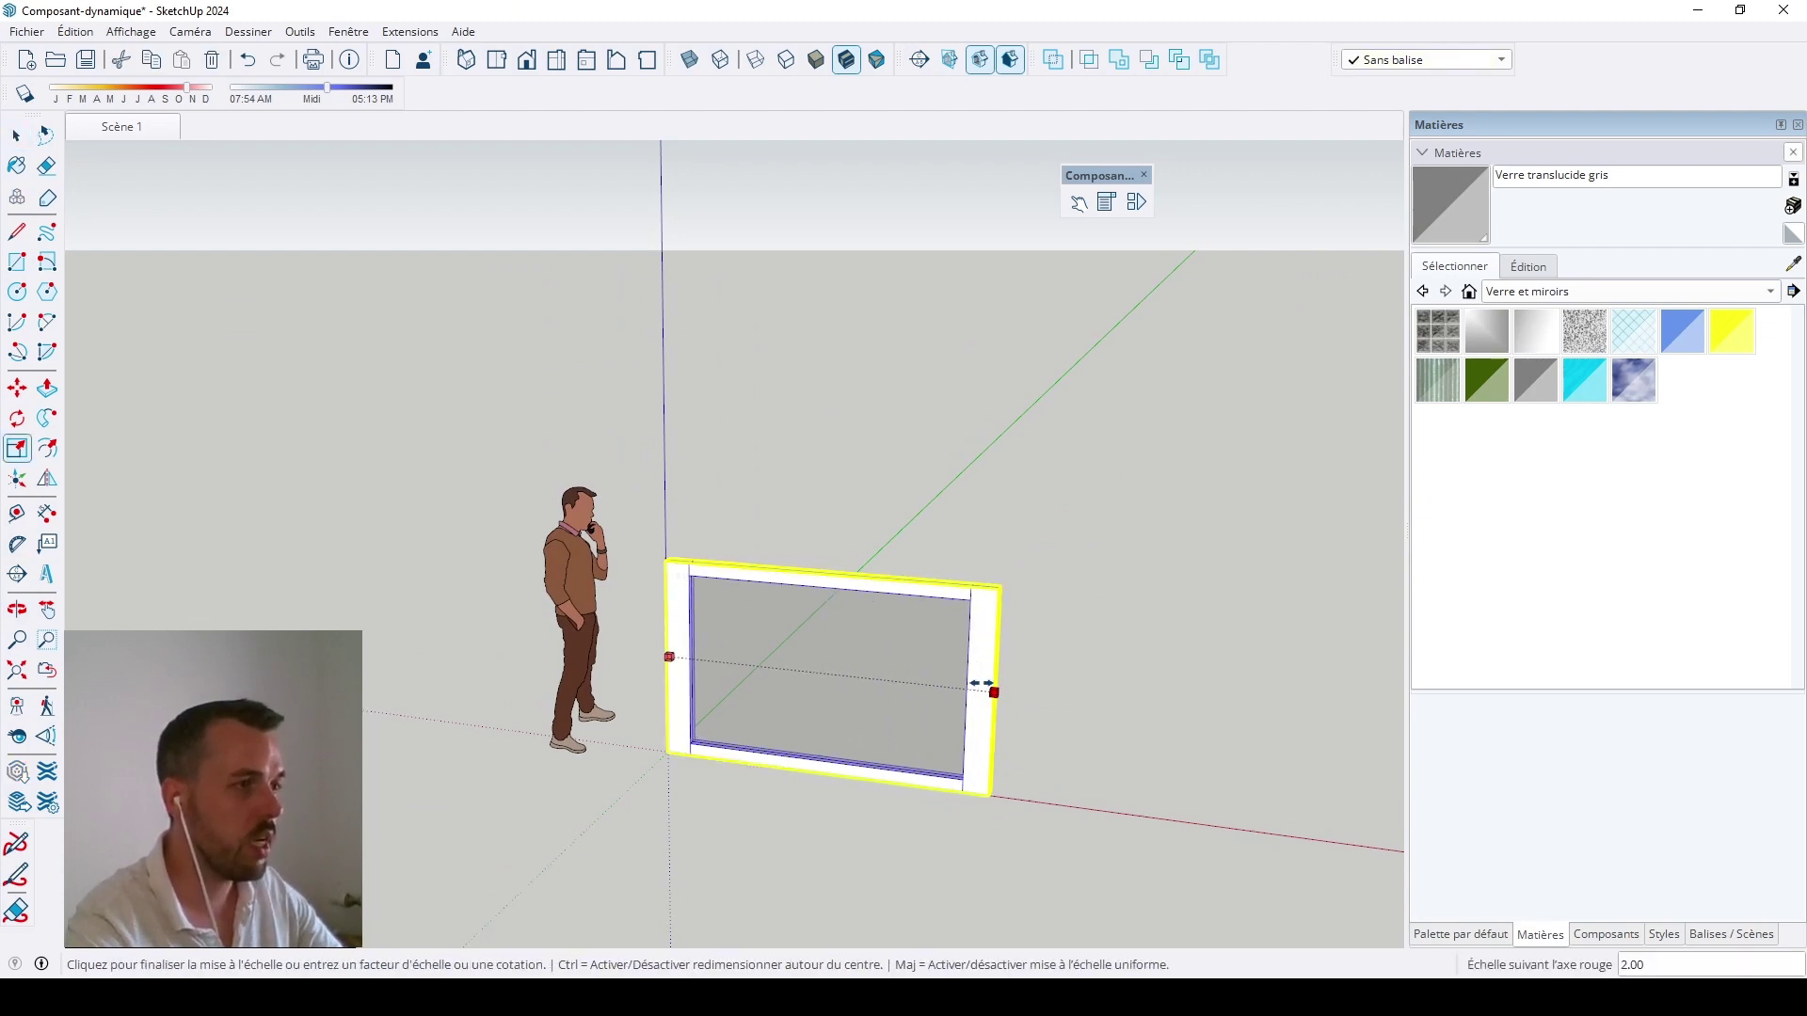
left_click(982, 684)
left_click(828, 574)
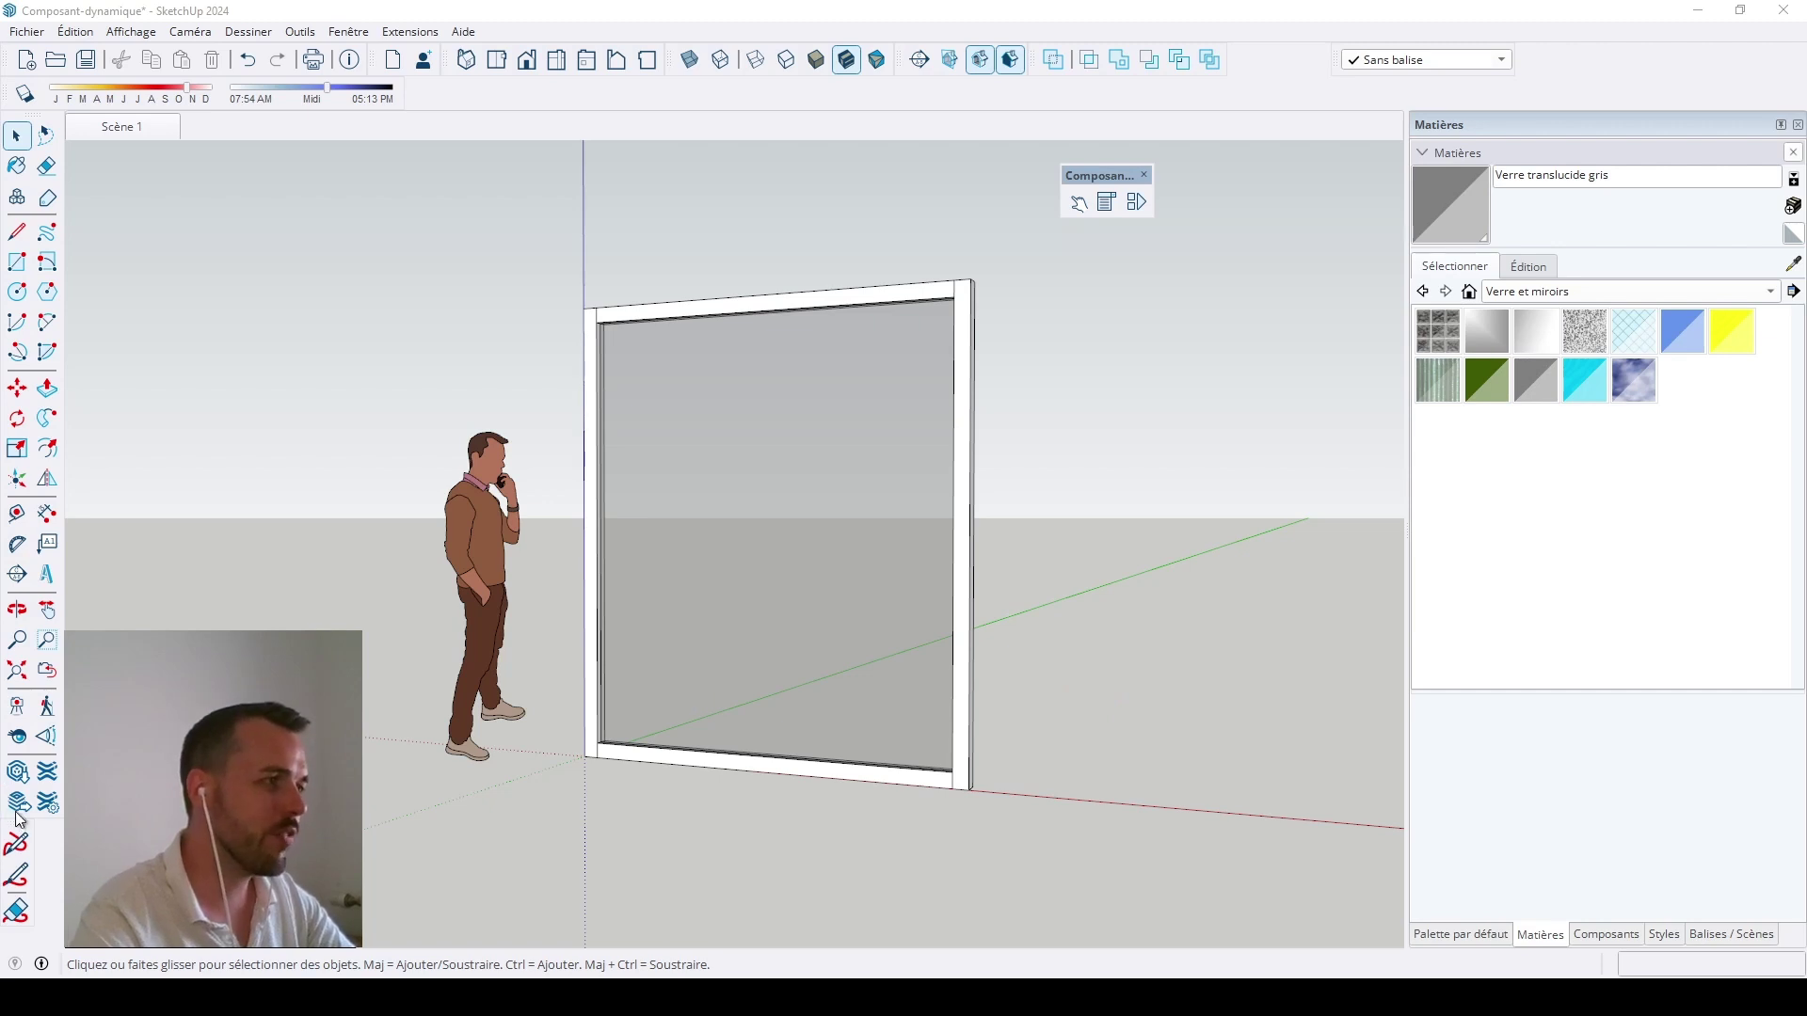
Step: Search 3D Warehouse for "fenêtre" and look through the window models
left_click(17, 773)
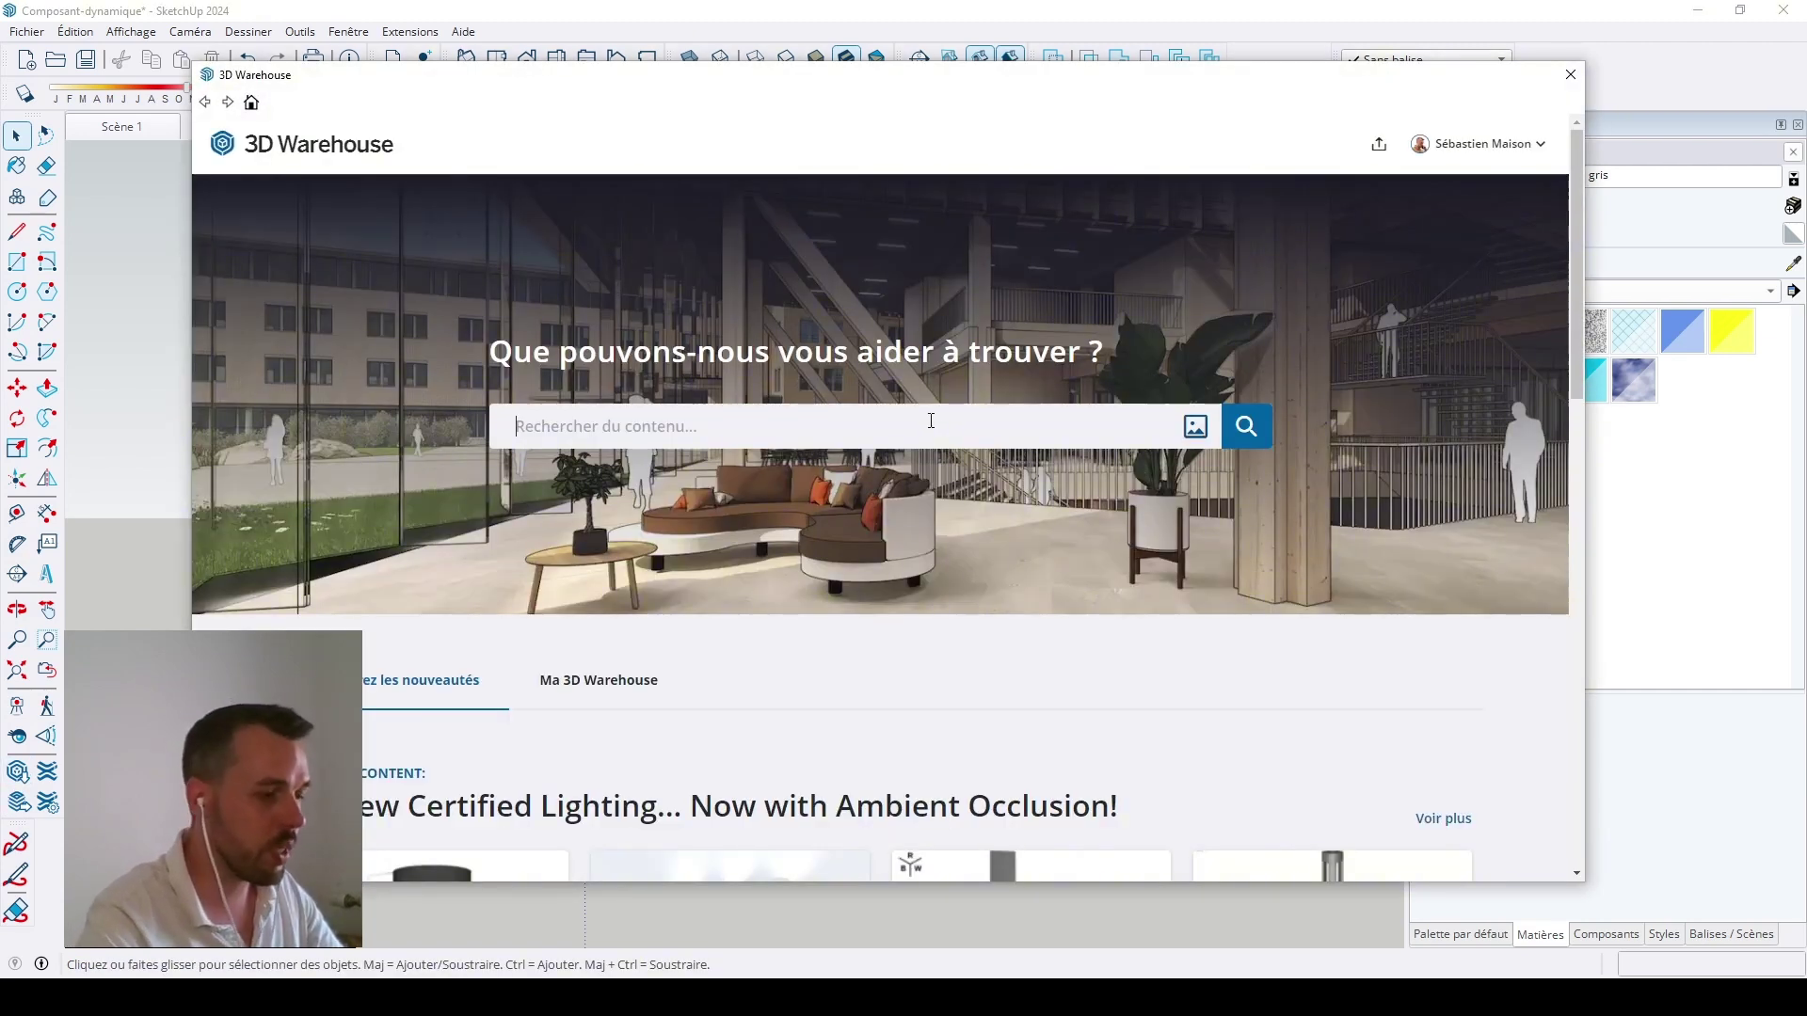
left_click(930, 426)
type("fenêtre")
key("Return")
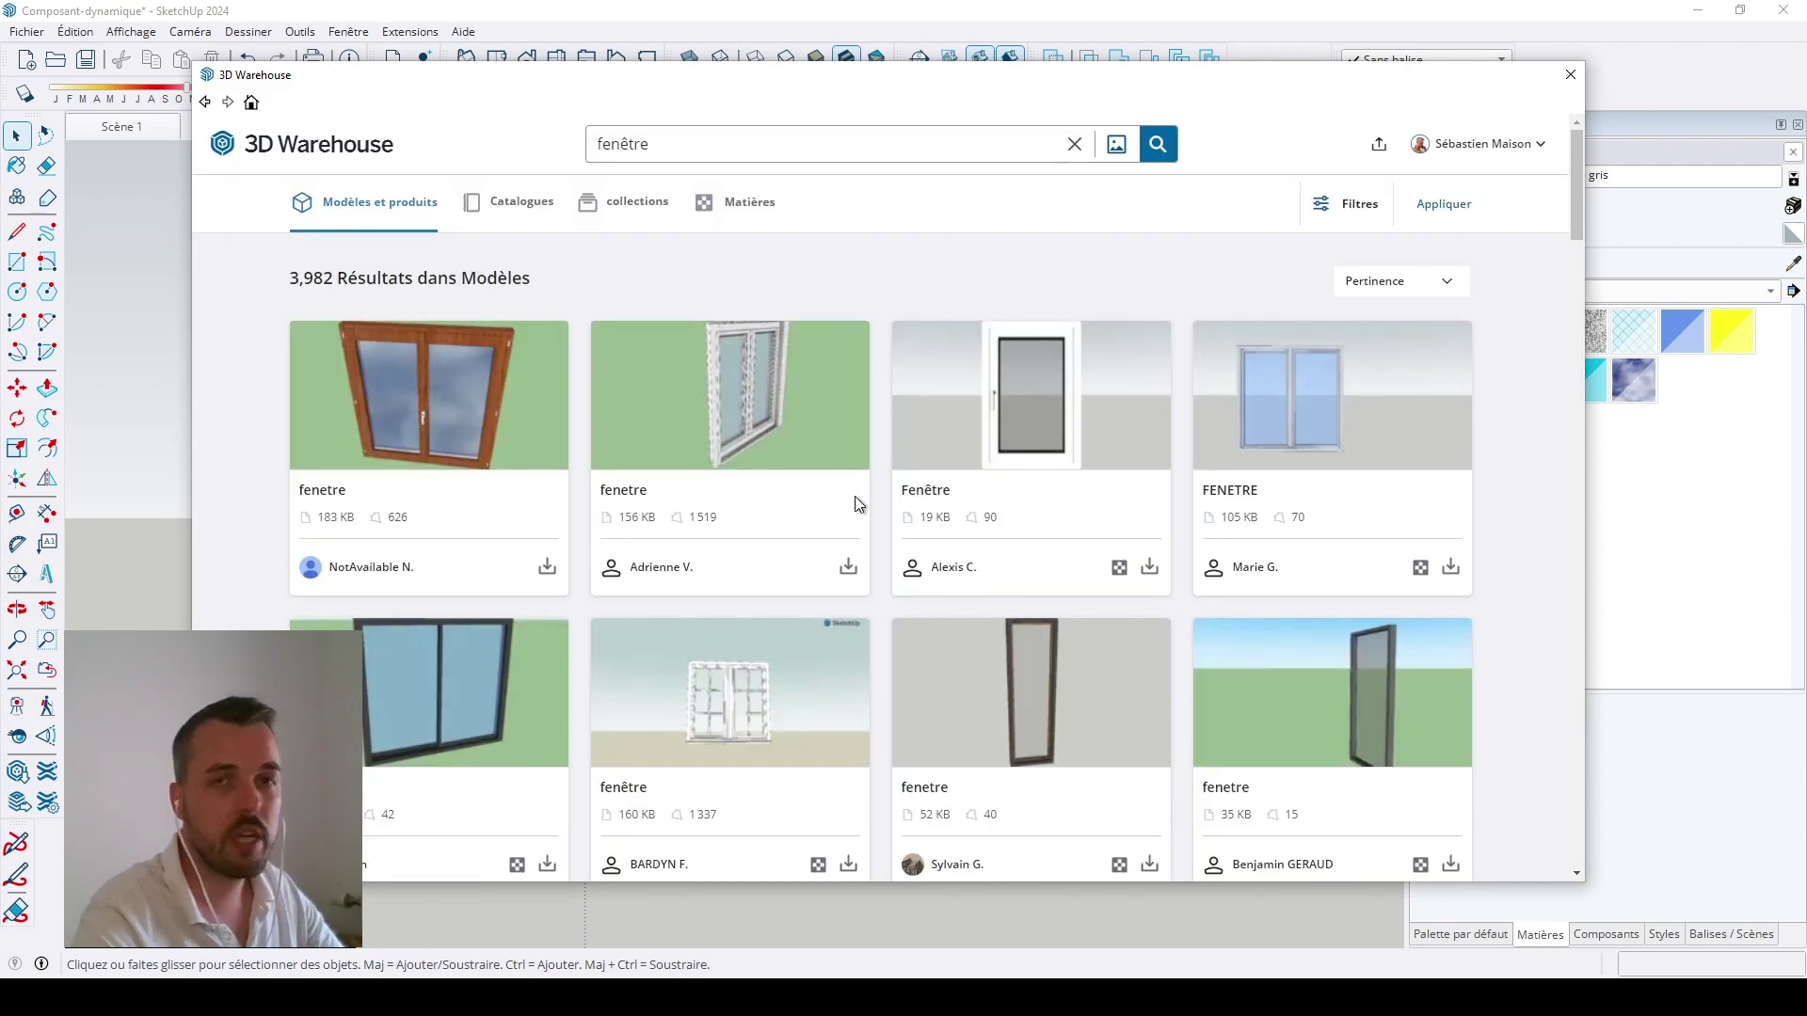
scroll(1009, 553, "down", 5)
scroll(1008, 607, "up", 3)
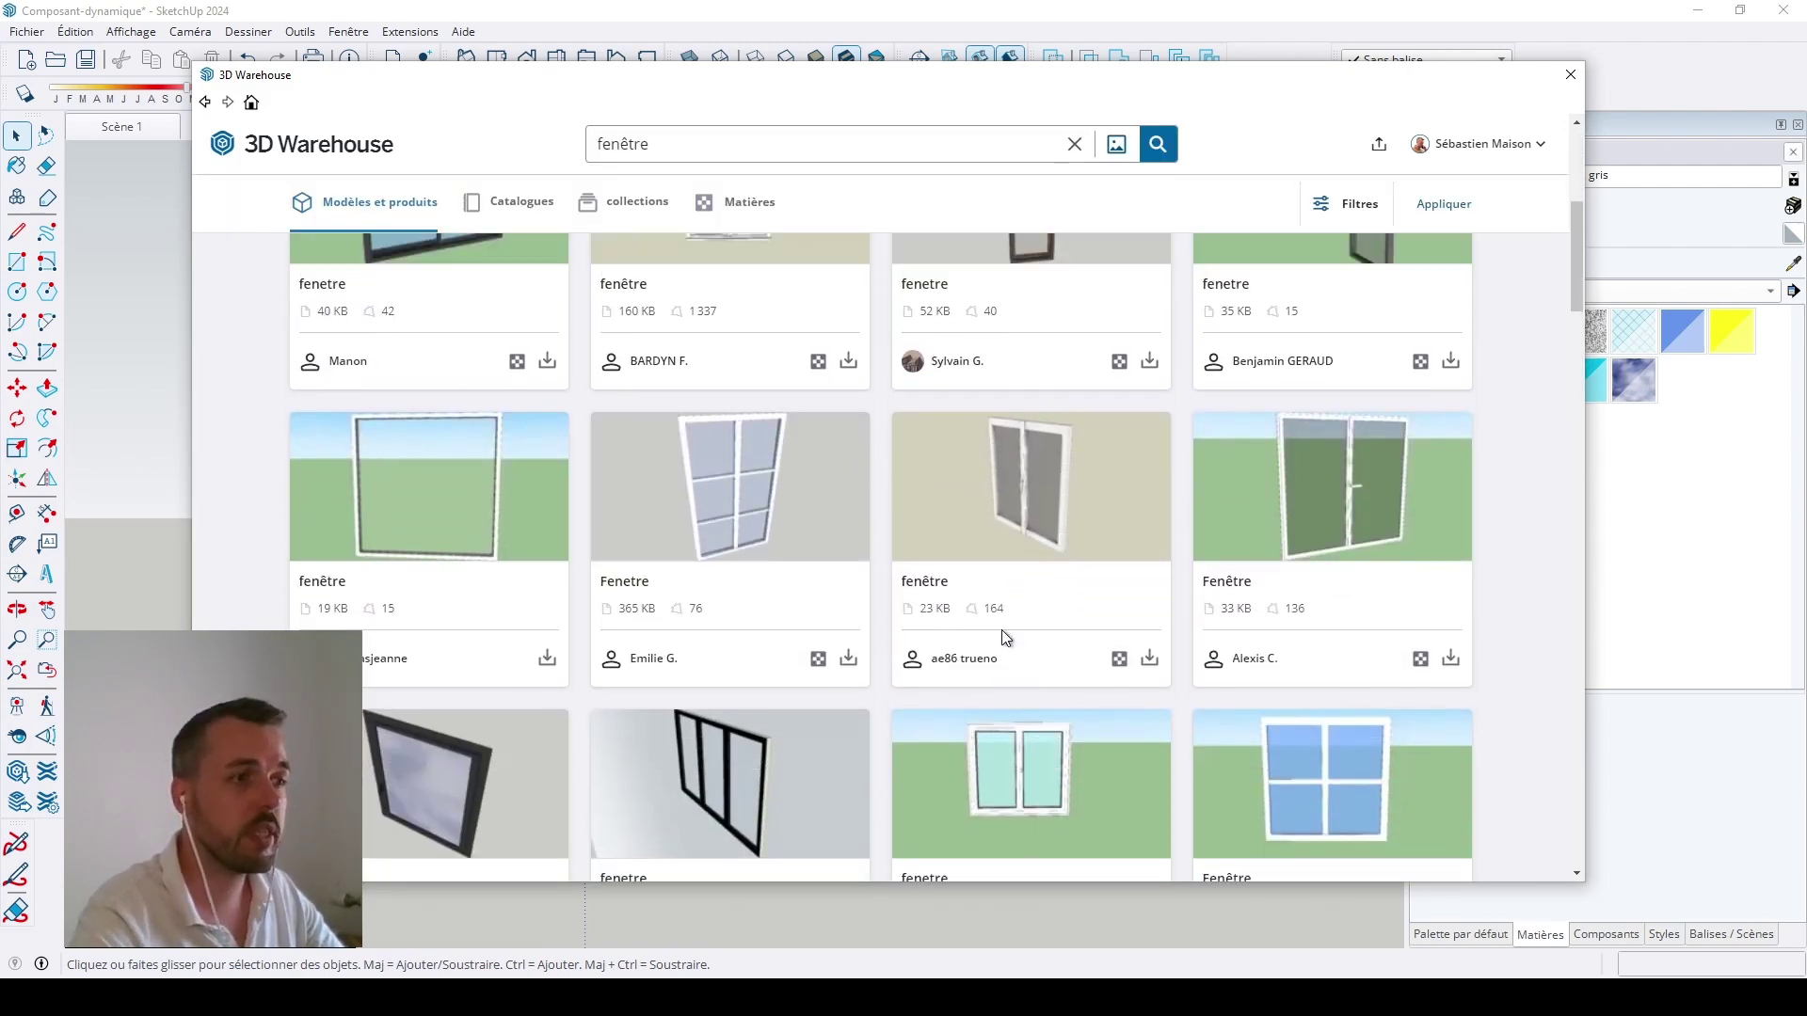
scroll(1005, 638, "up", 2)
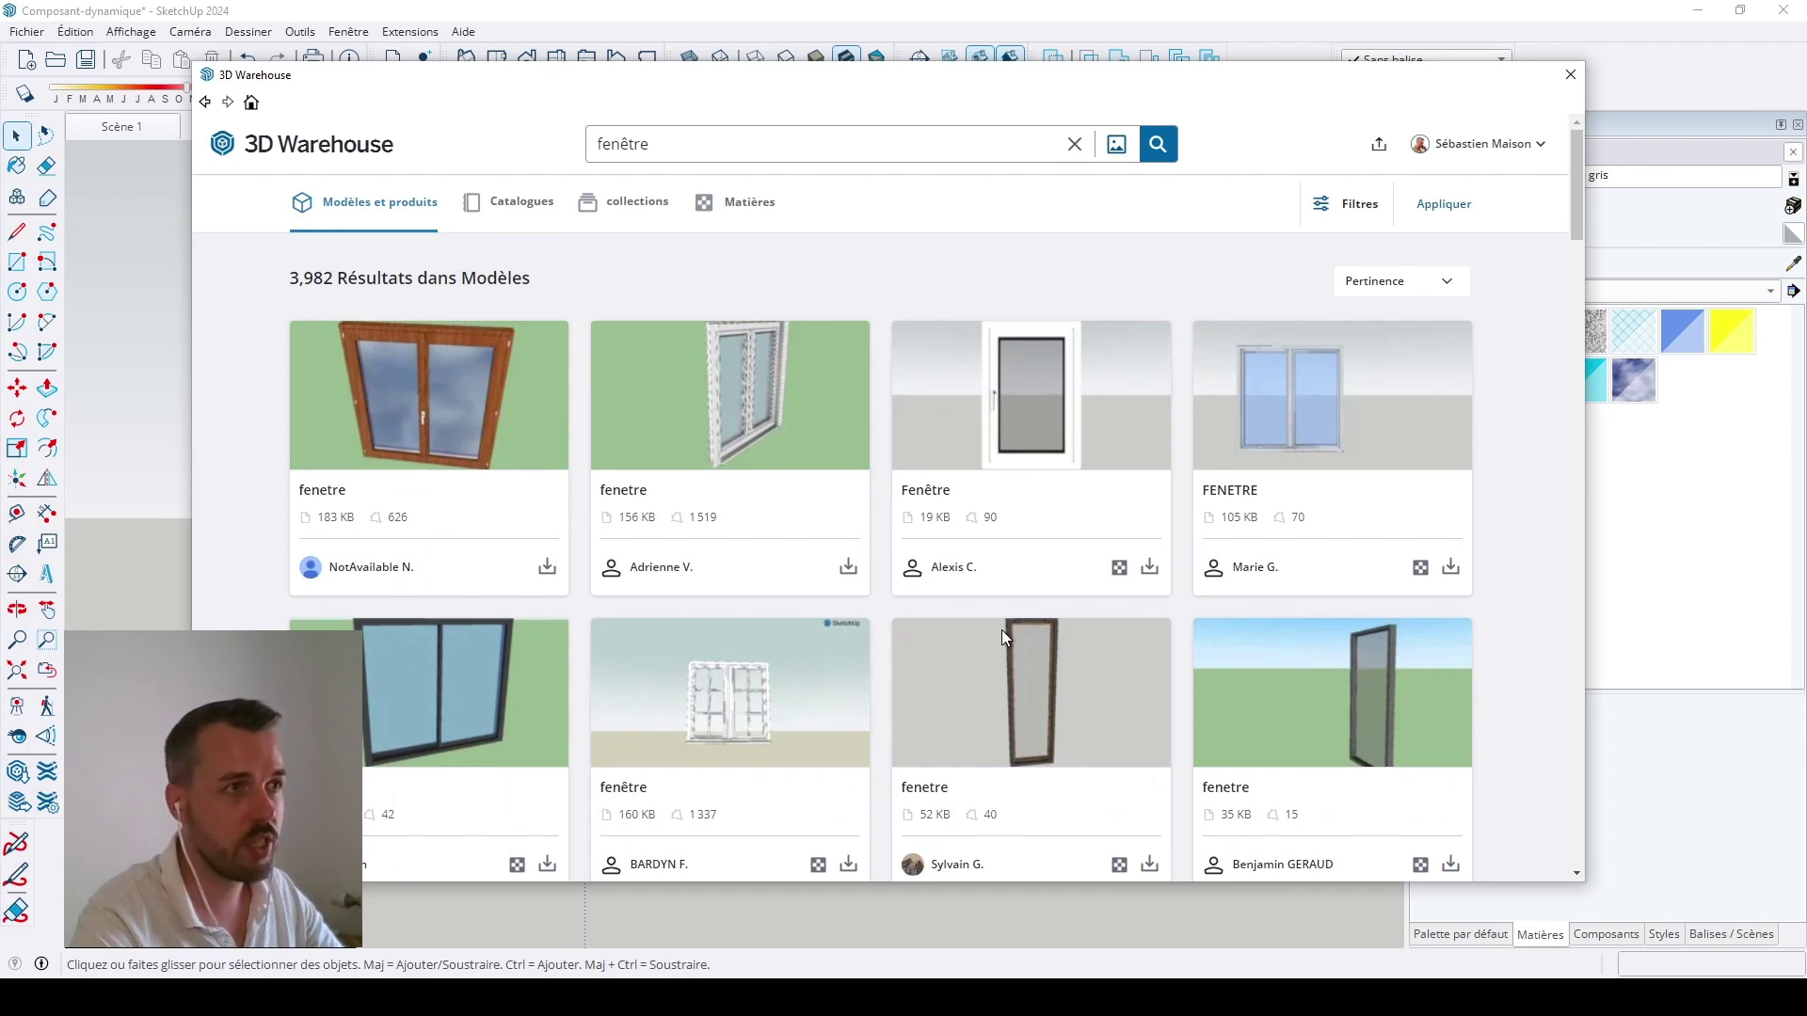
Step: Filter the "fenêtre" search to dynamic components only (Composant dynamique) and browse the filtered models
left_click(1358, 222)
scroll(403, 452, "down", 3)
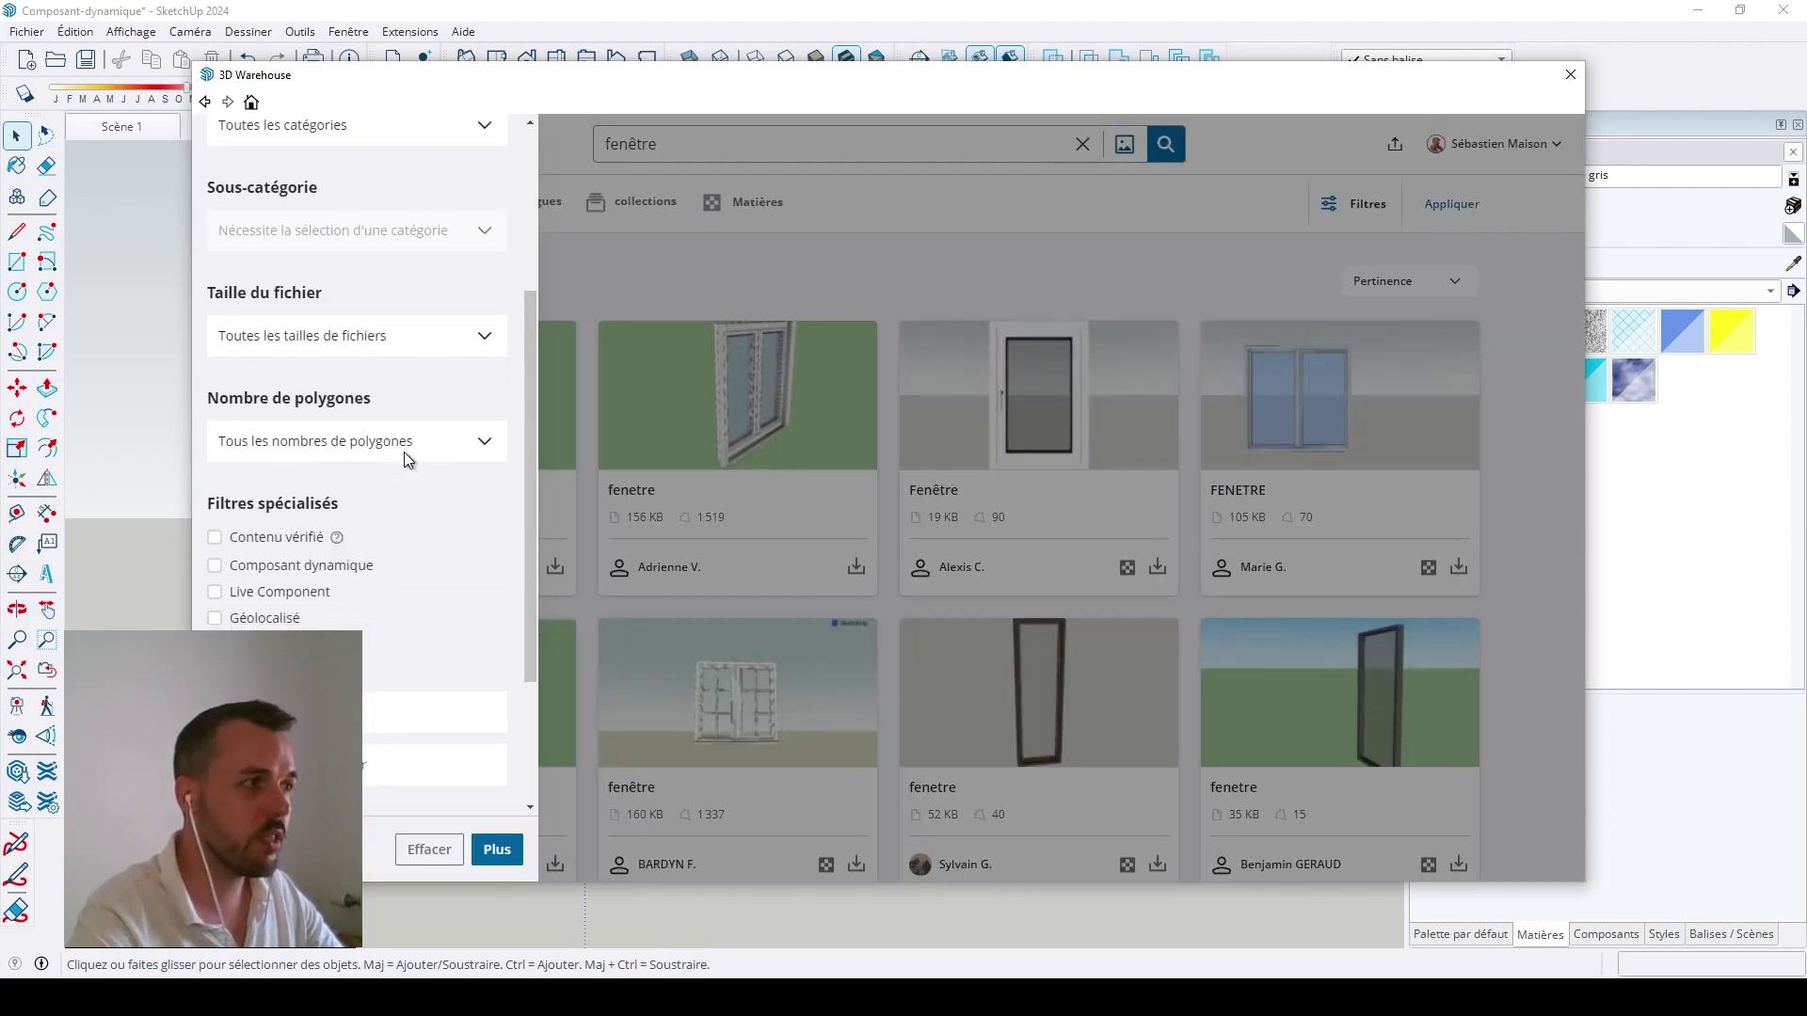
scroll(404, 451, "down", 1)
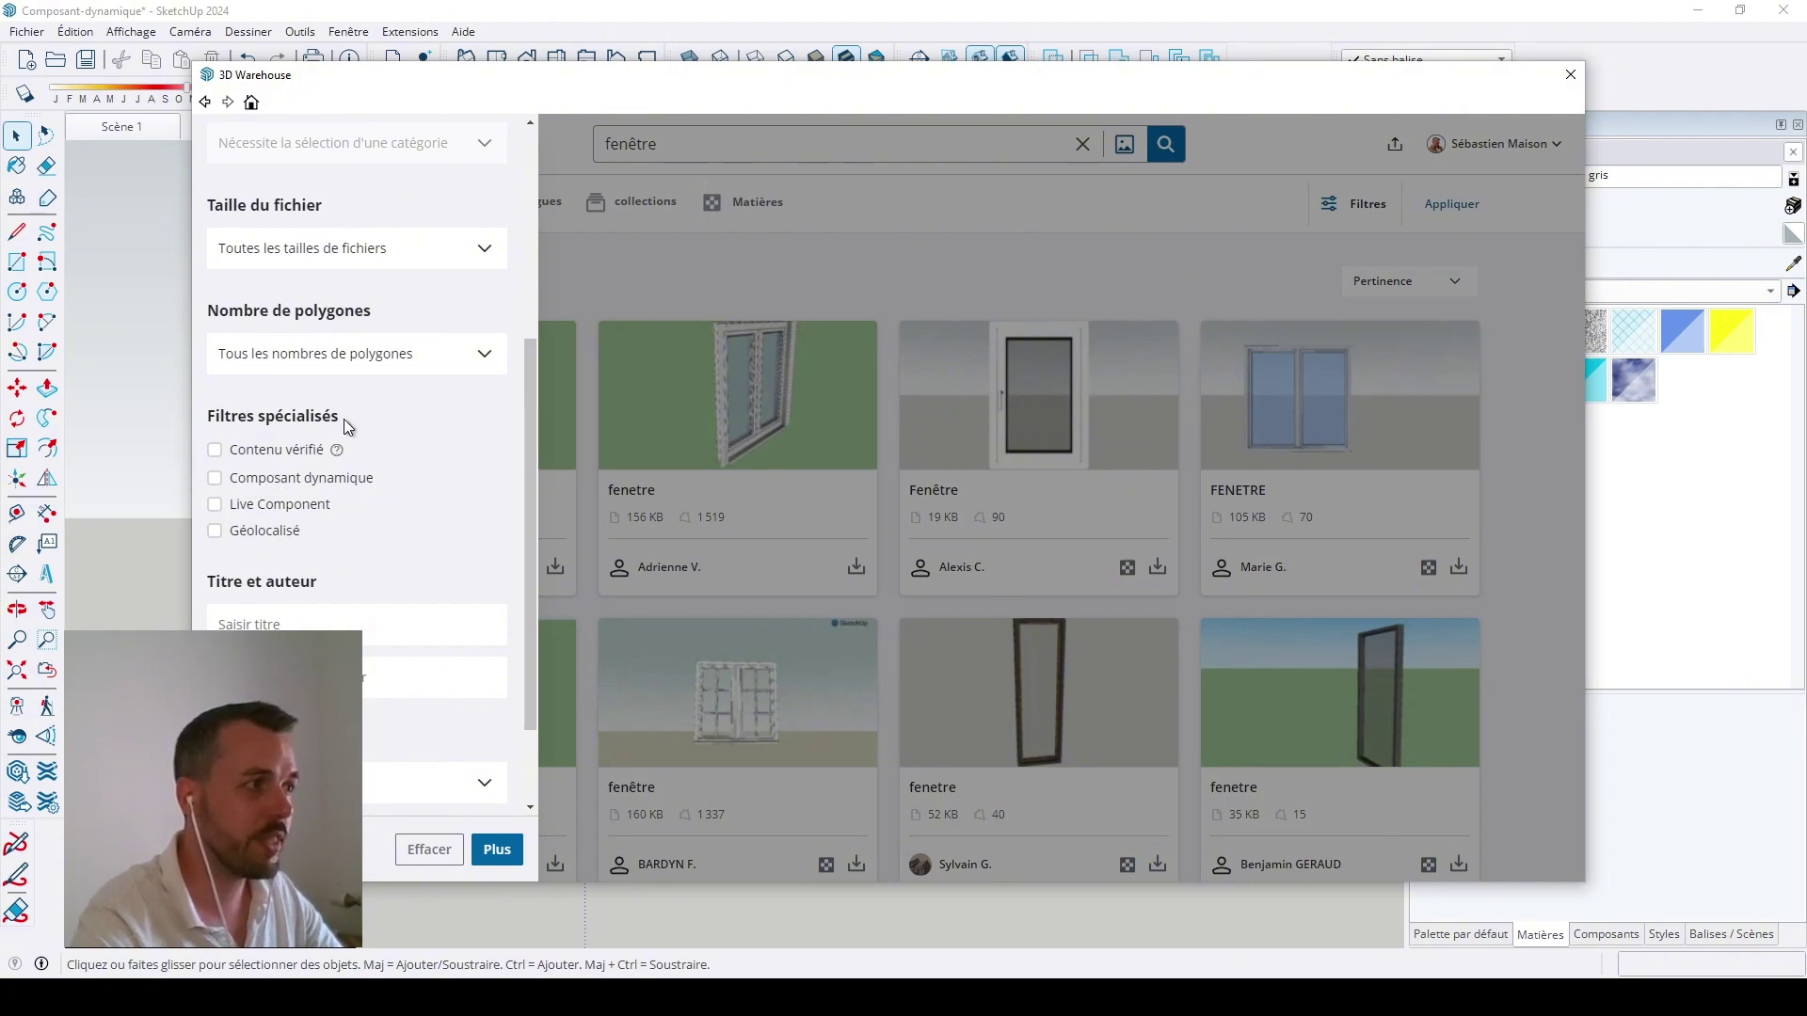
left_click(212, 483)
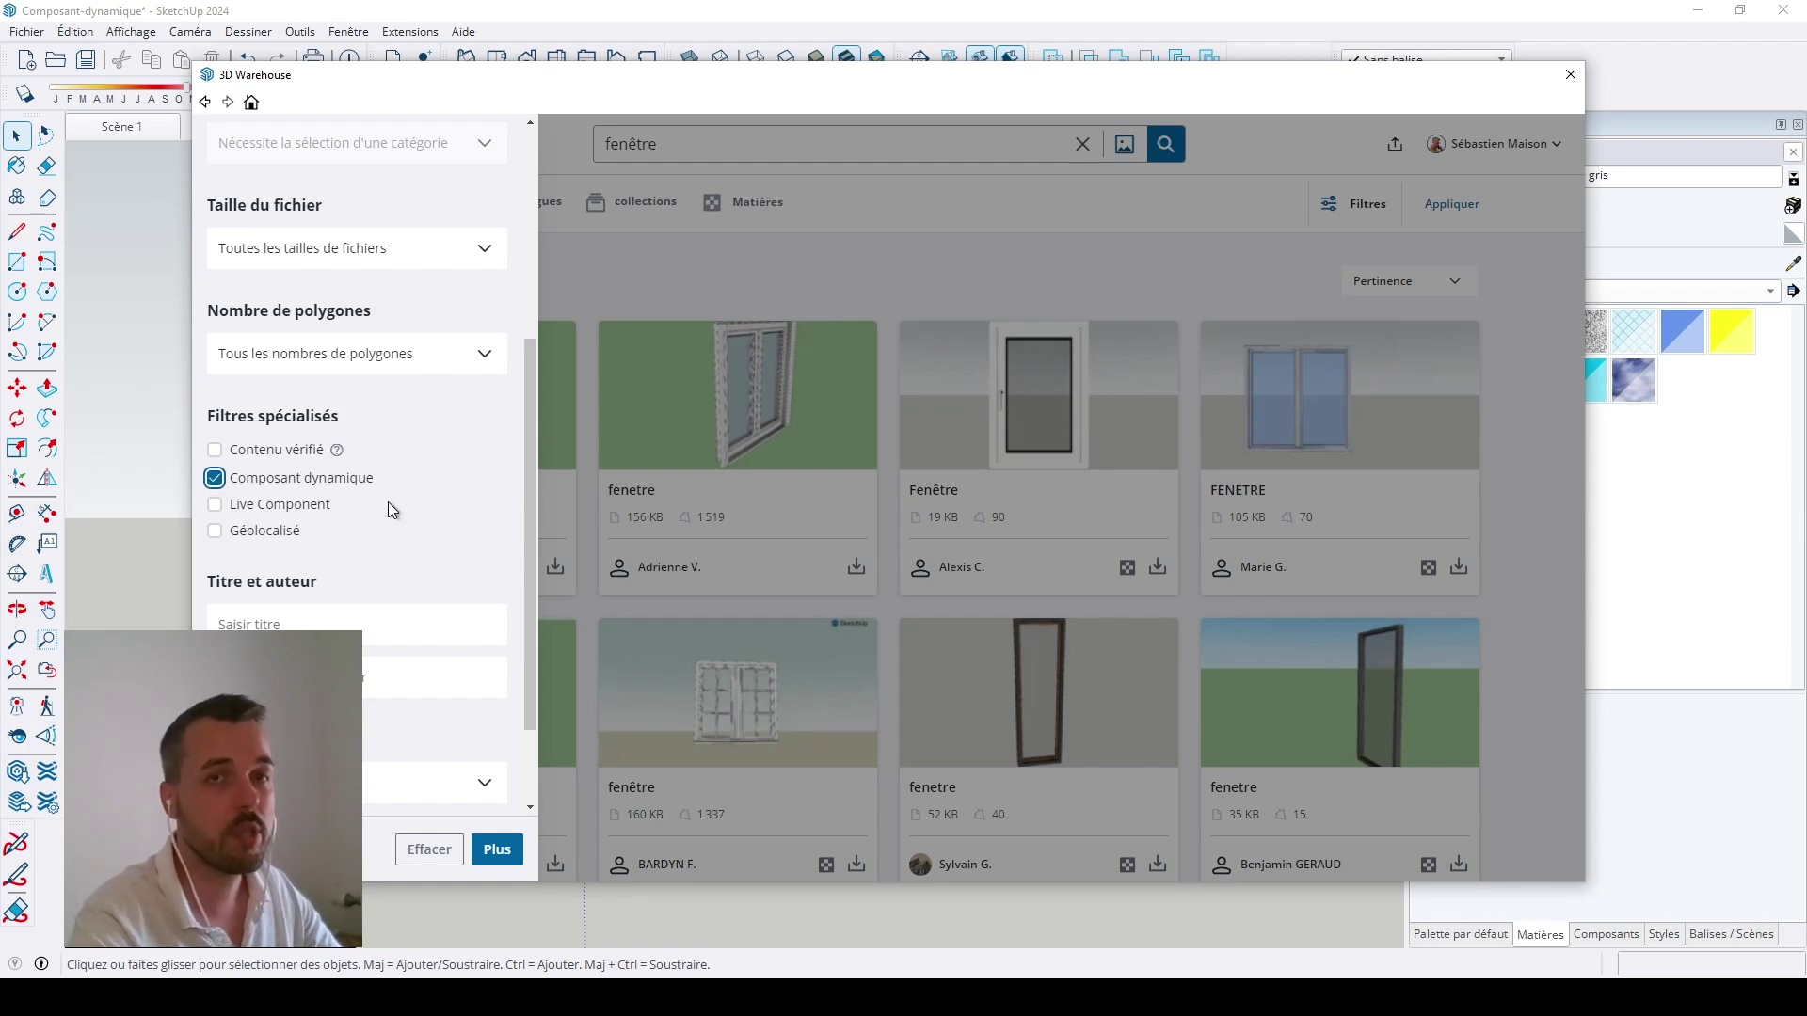
left_click(499, 857)
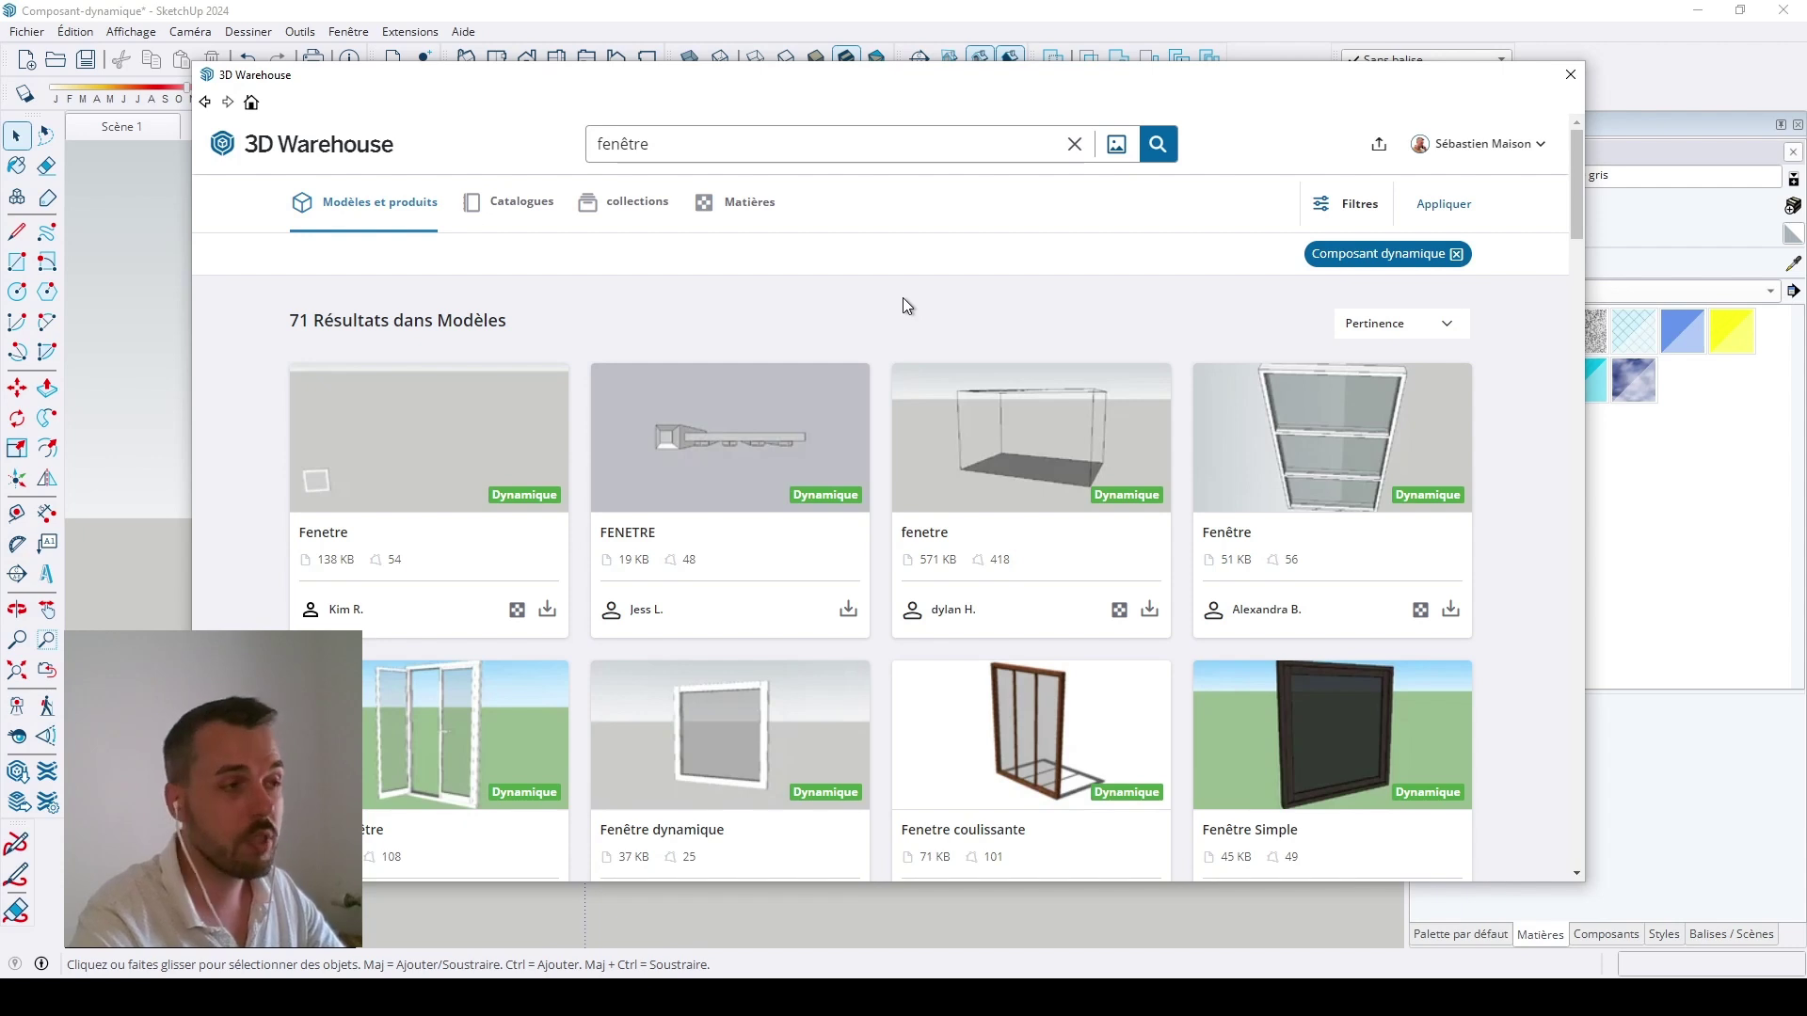
scroll(927, 377, "down", 2)
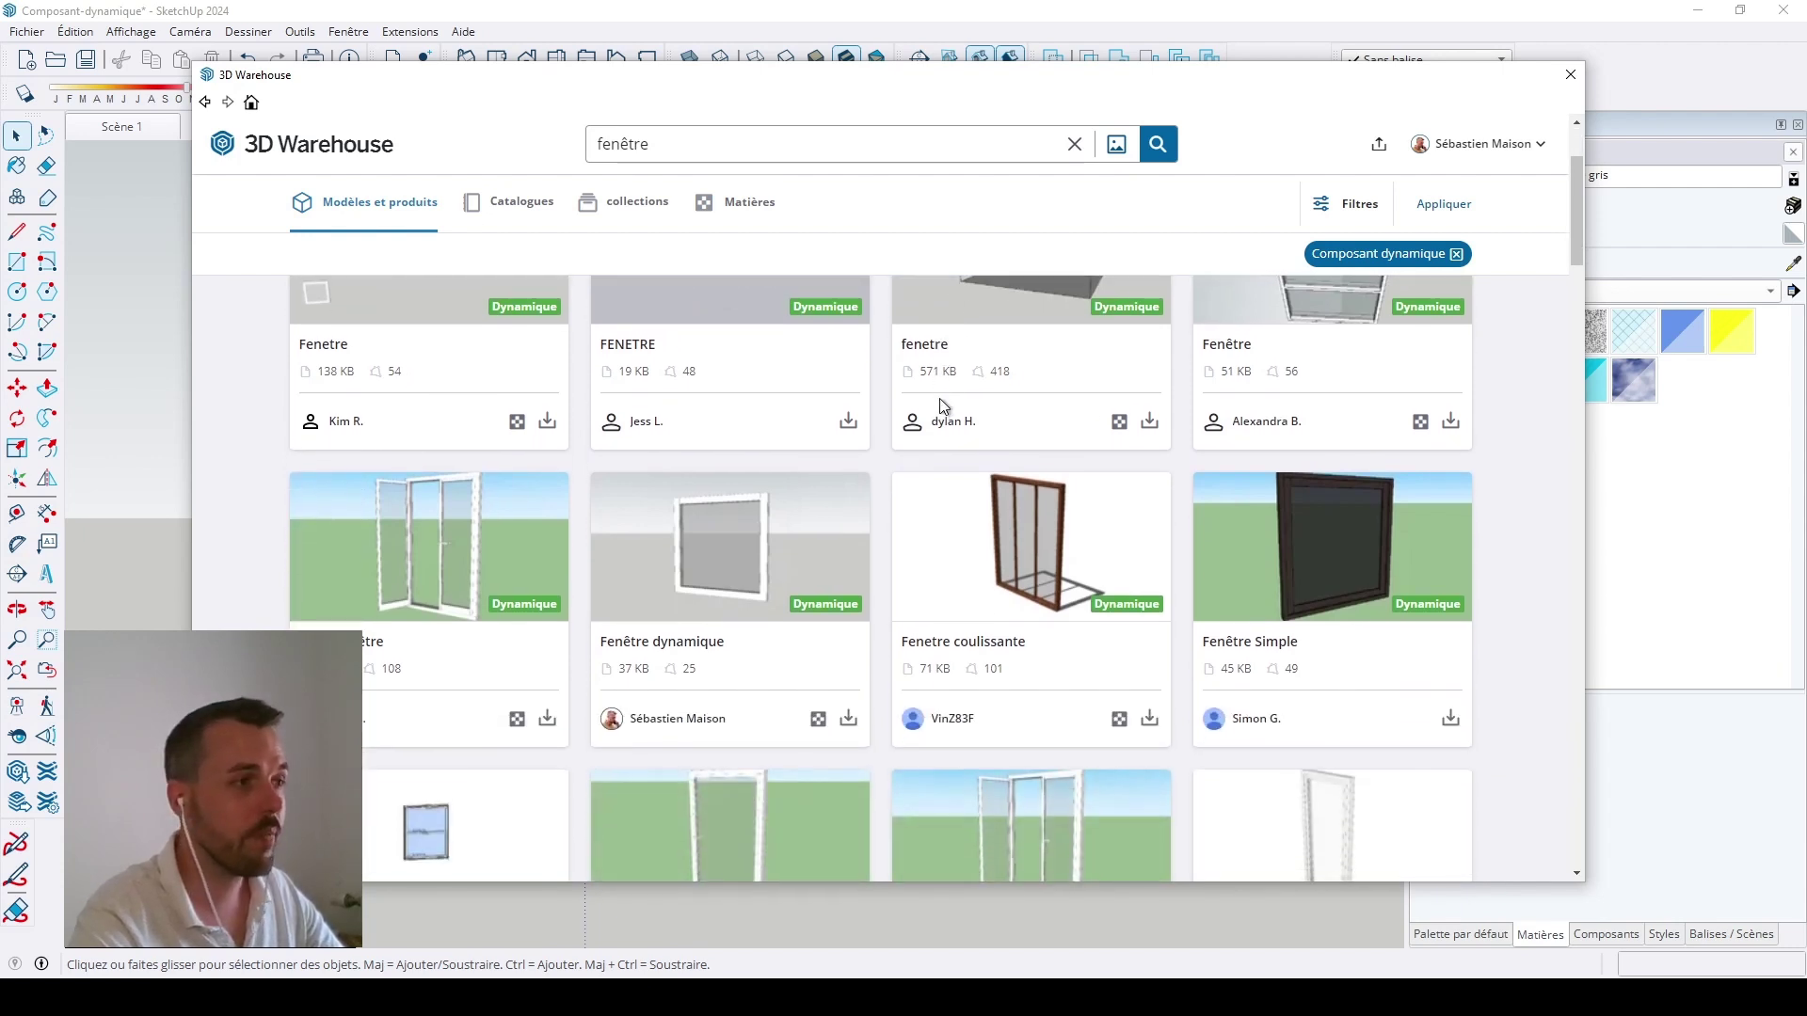
Step: Load the "Fenêtre dynamique" component directly into the model and place it beside the existing window
left_click(763, 593)
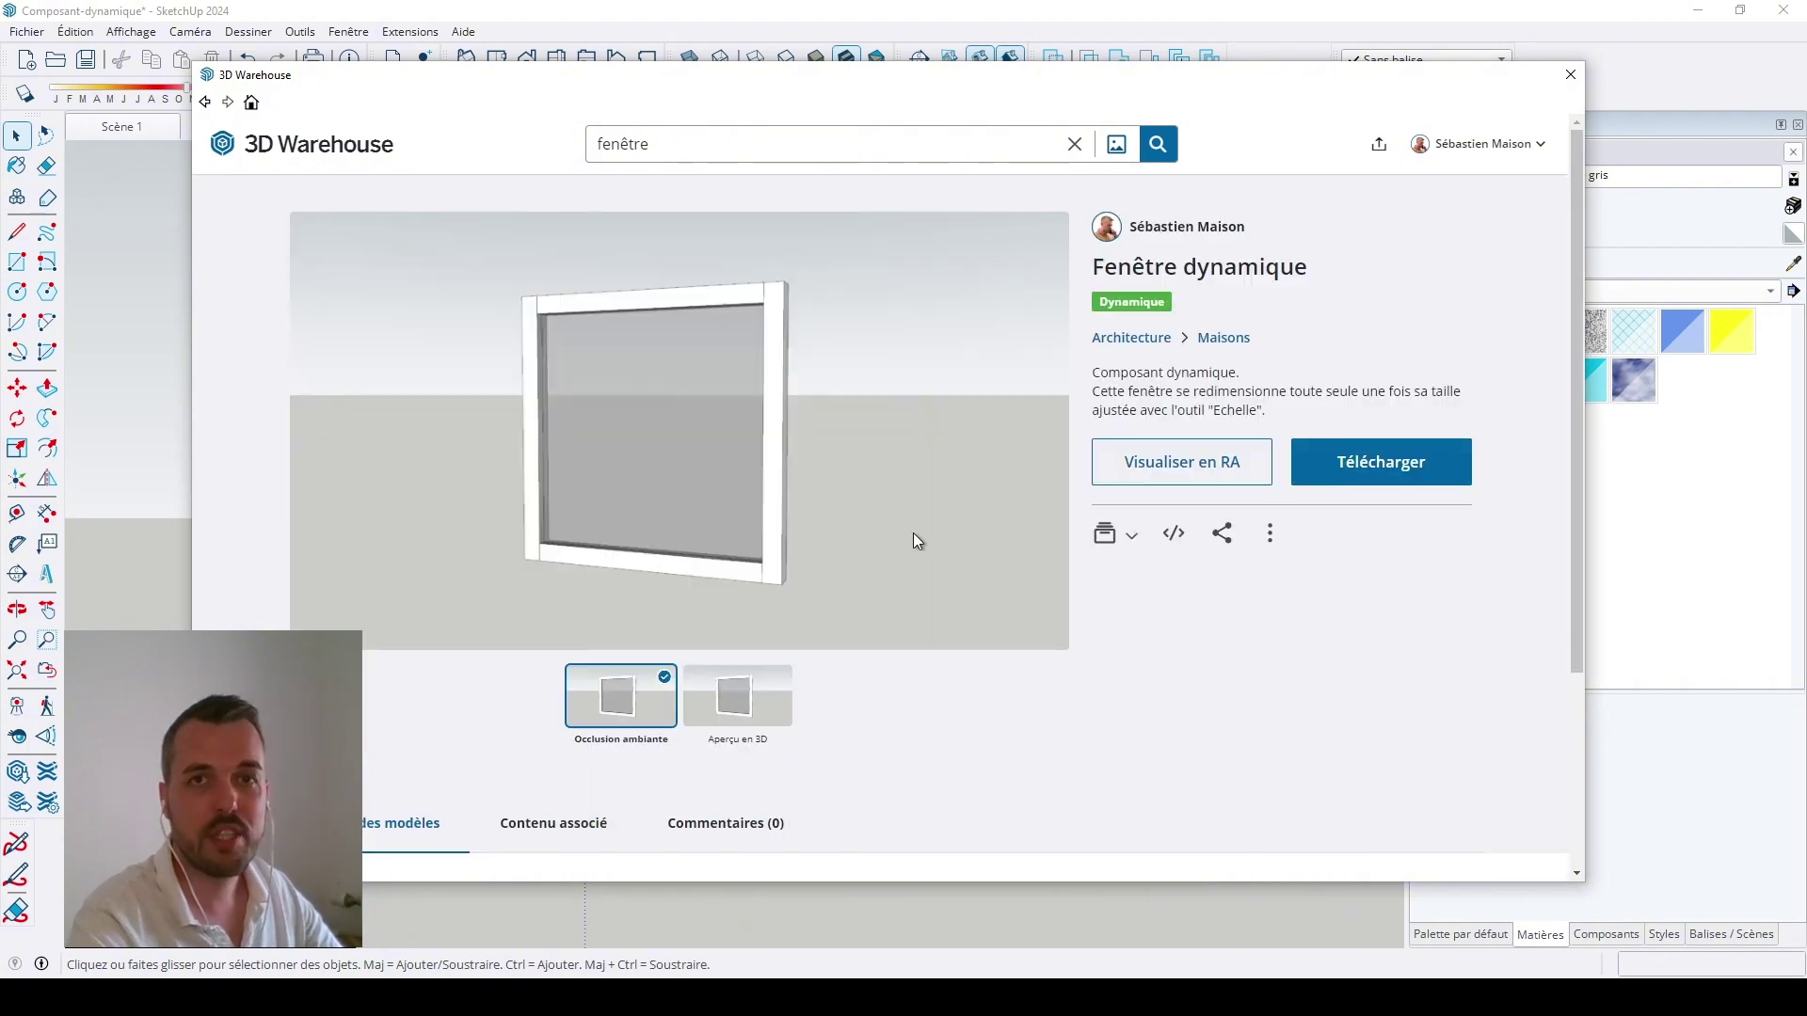
left_click(1376, 468)
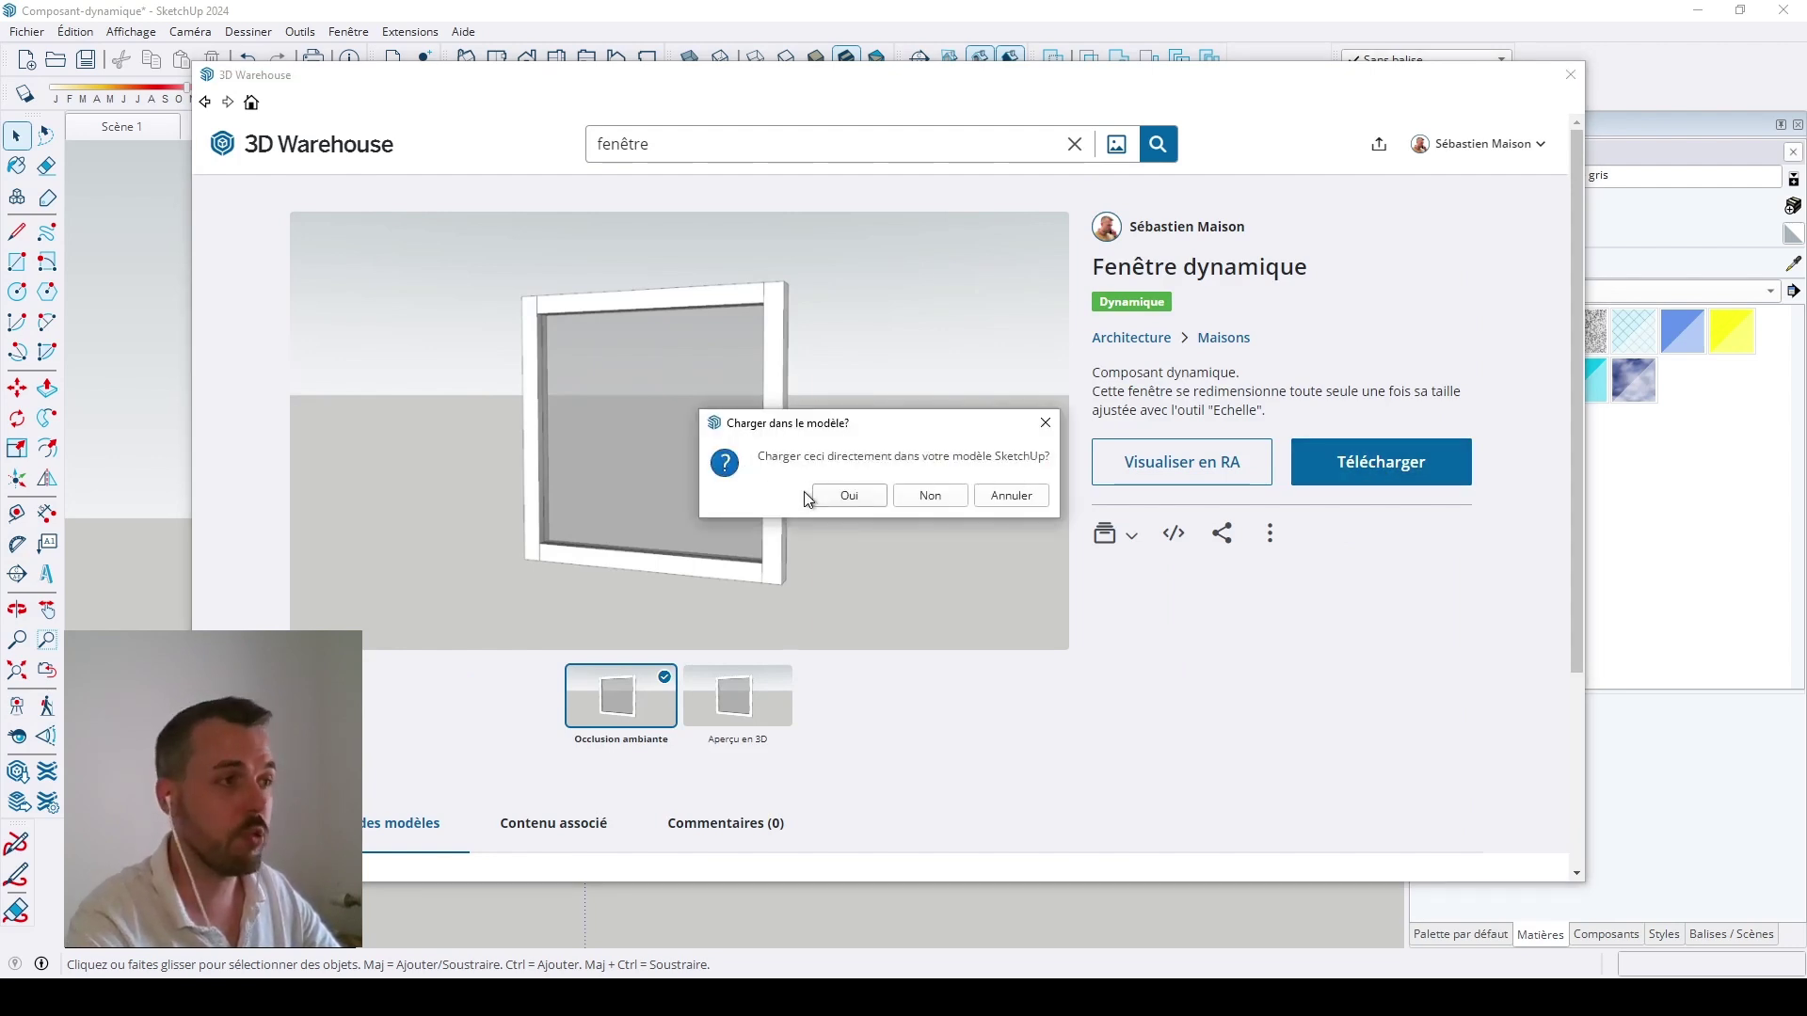
left_click(850, 496)
left_click(860, 633)
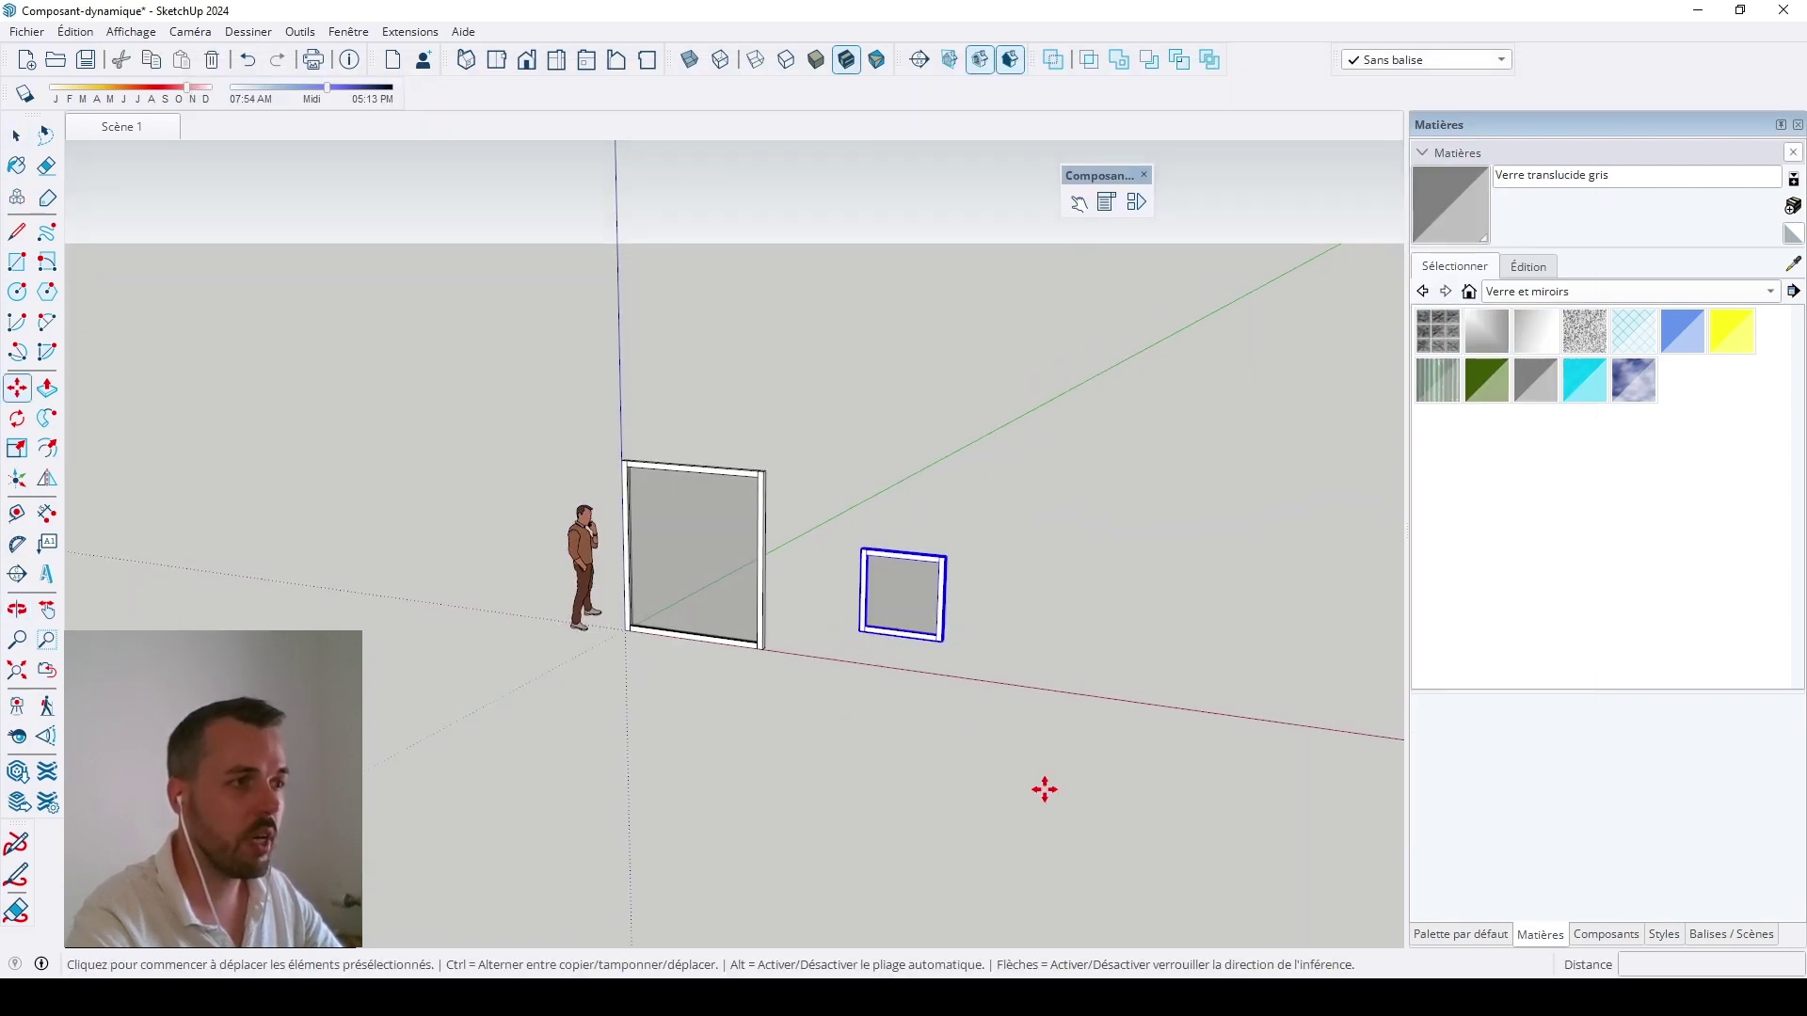
Step: Scale the imported dynamic window by 2.25 along the red axis and enlarge its height
scroll(960, 621, "up", 5)
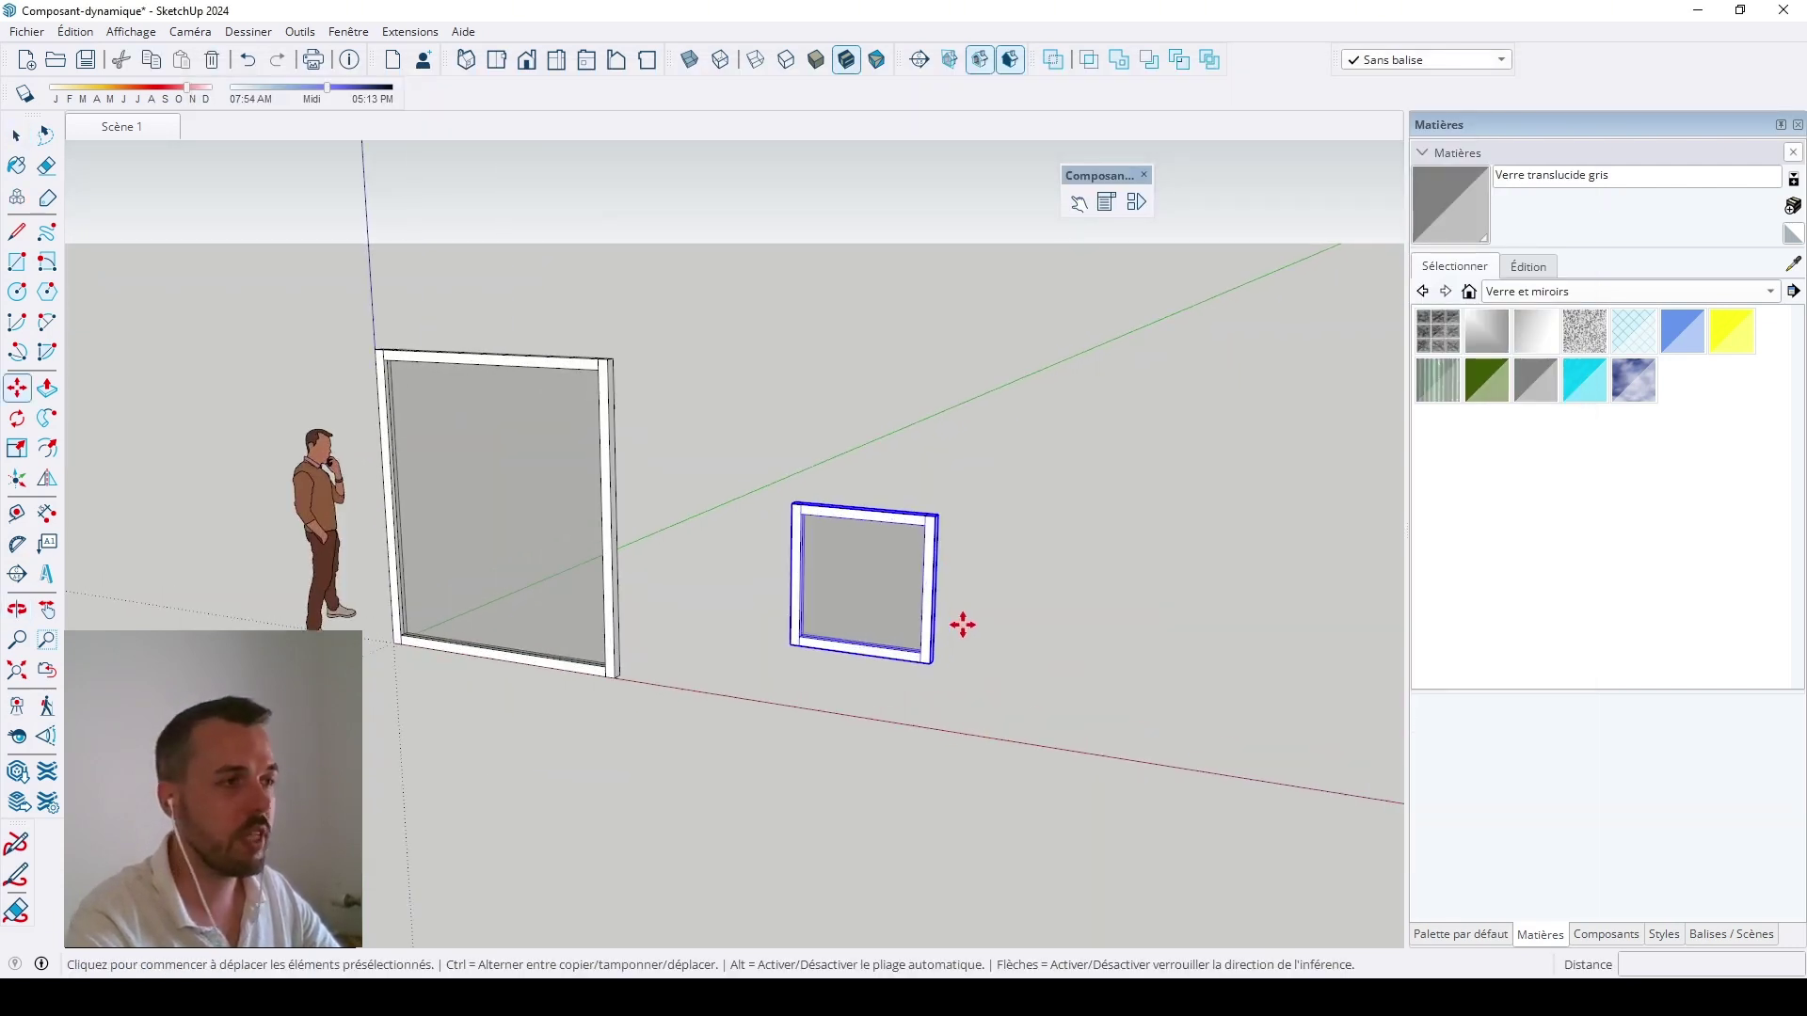
left_click(17, 448)
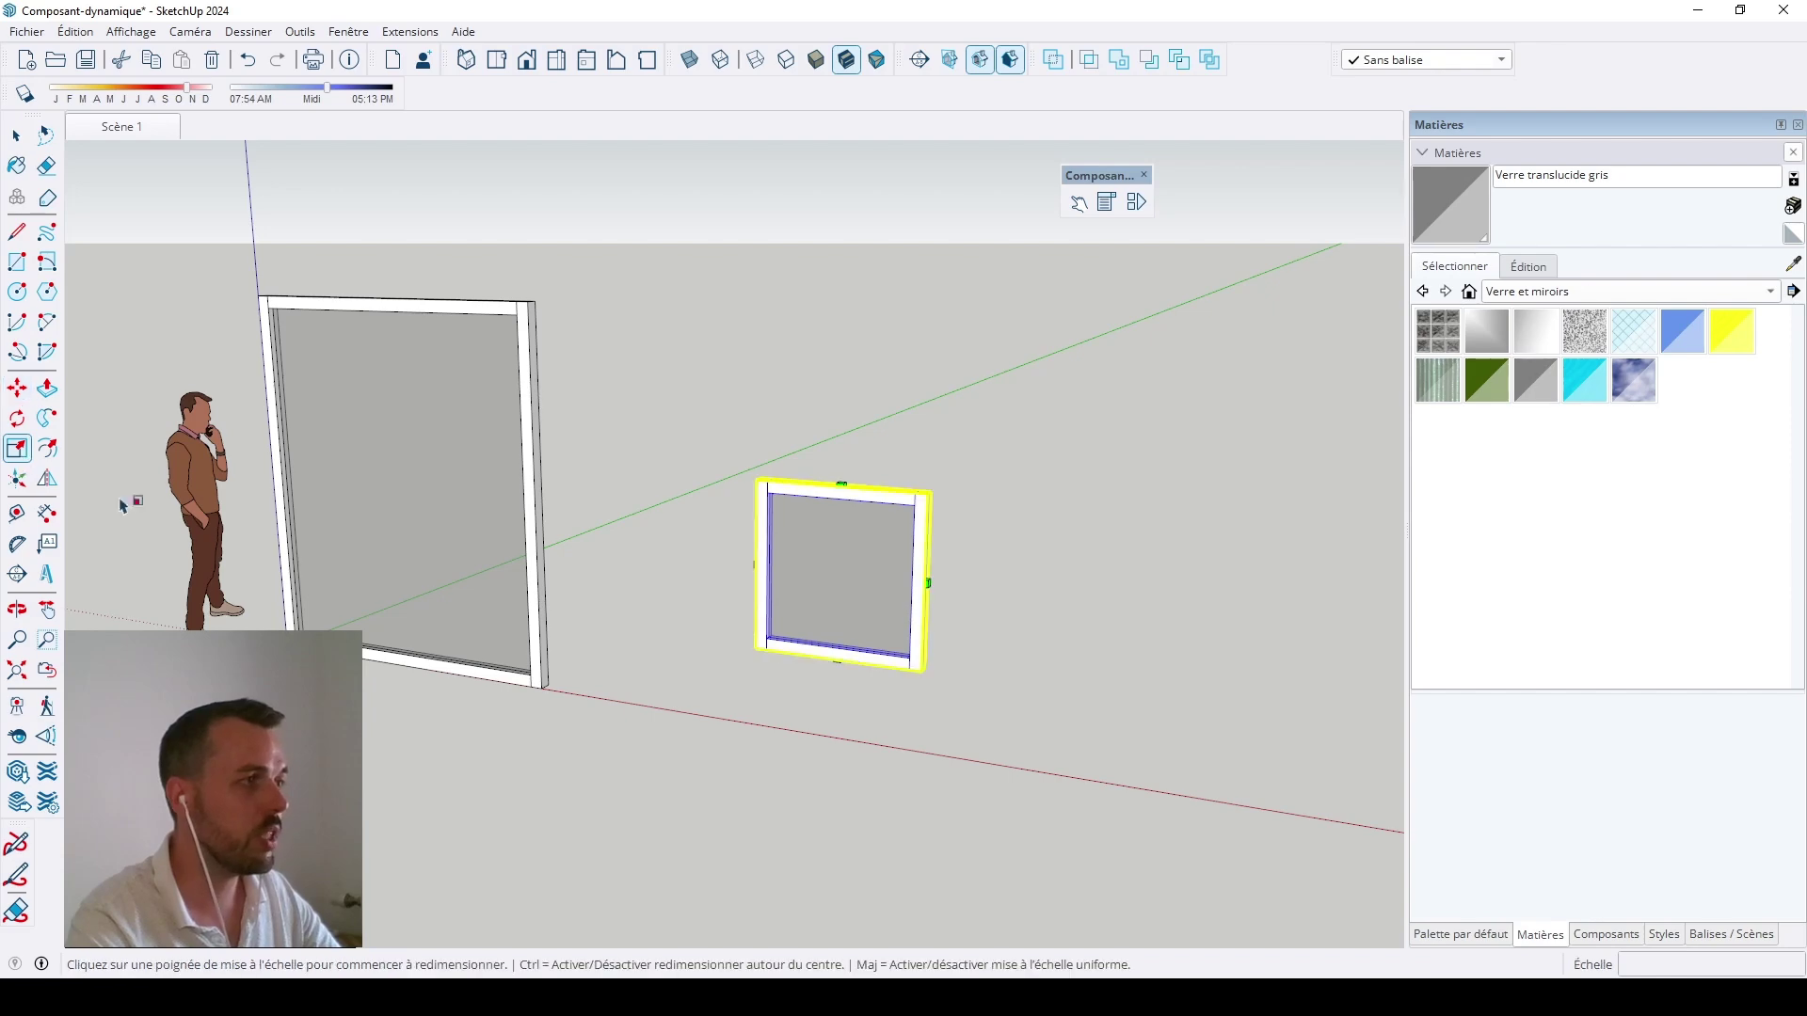
left_click_drag(925, 582, 1167, 602)
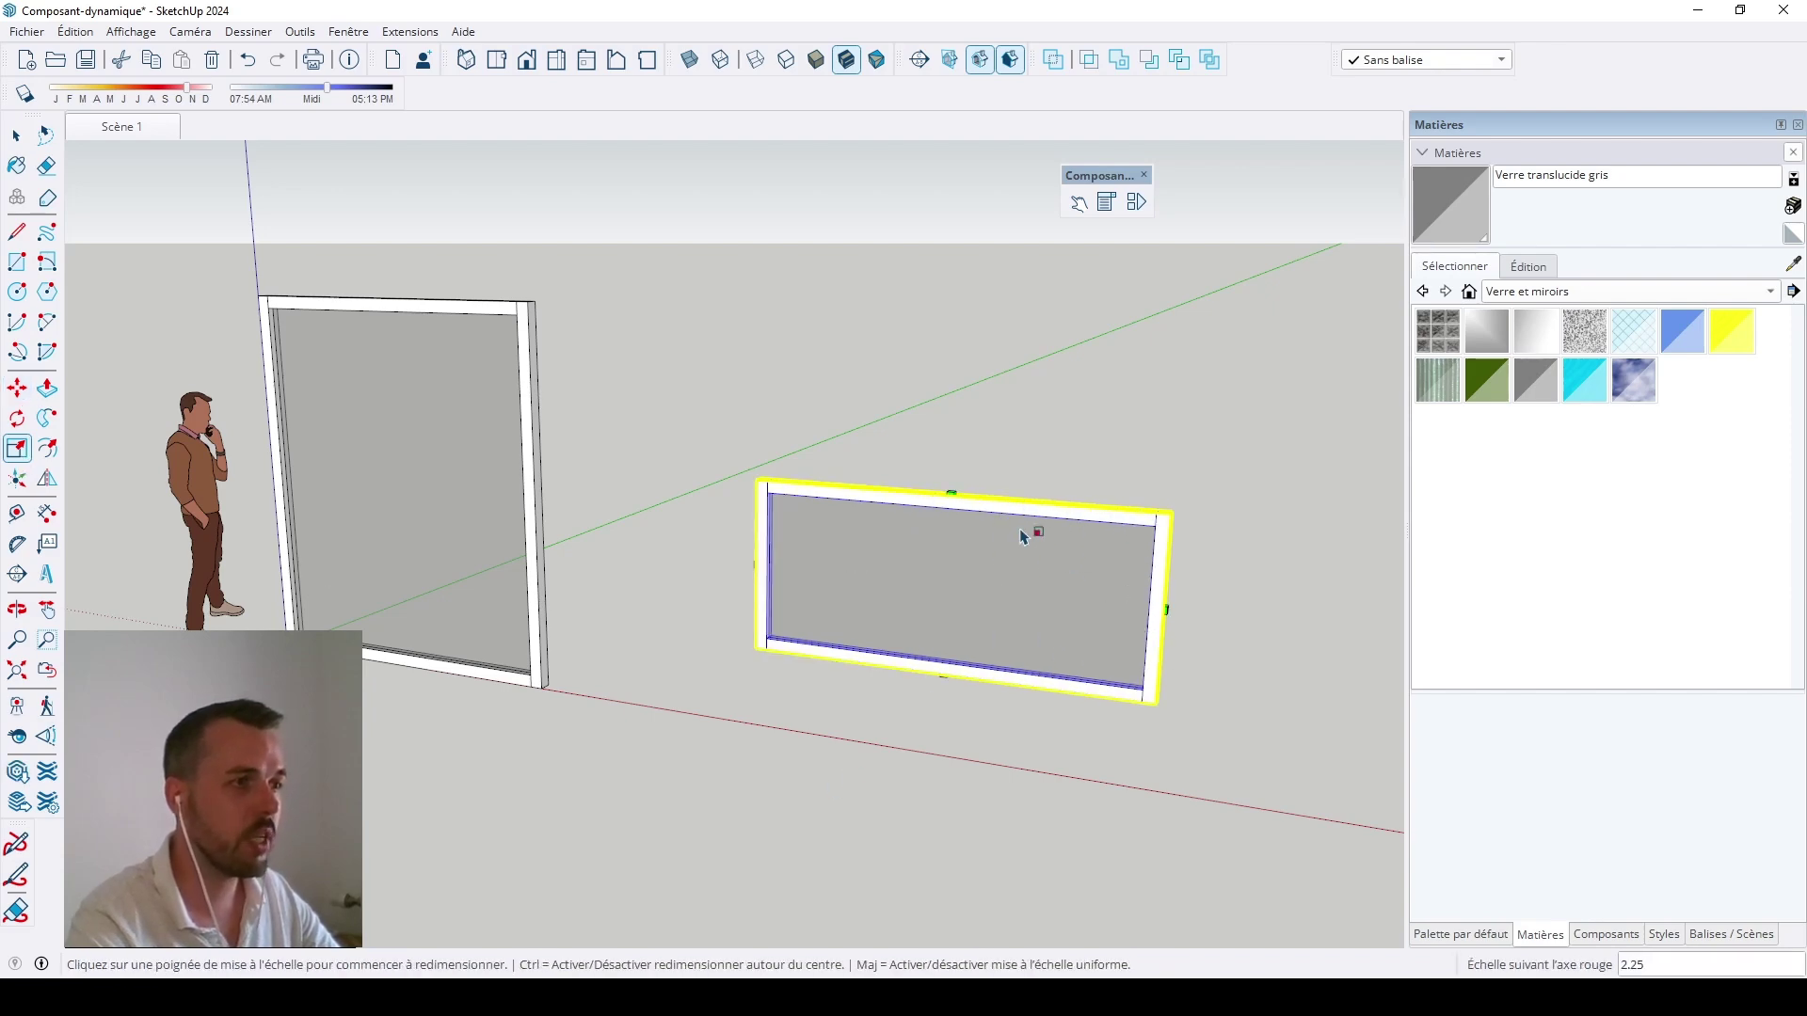
left_click_drag(948, 489, 988, 301)
left_click(988, 301)
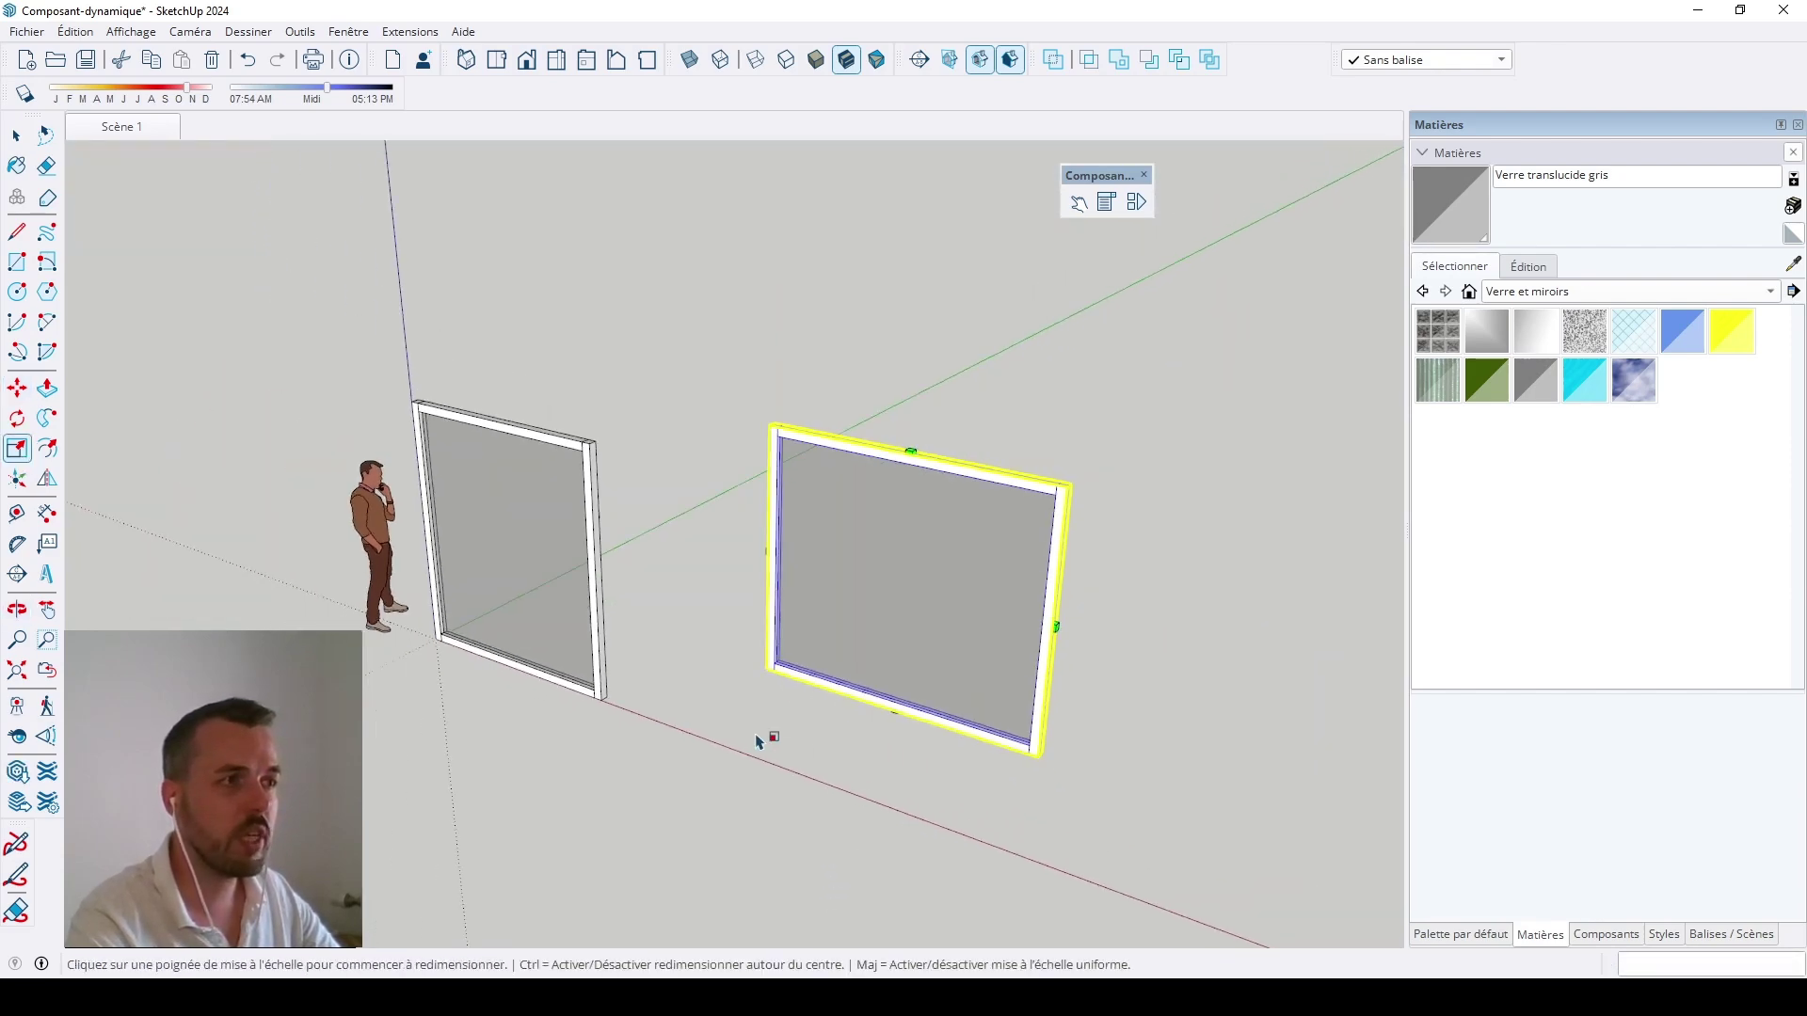